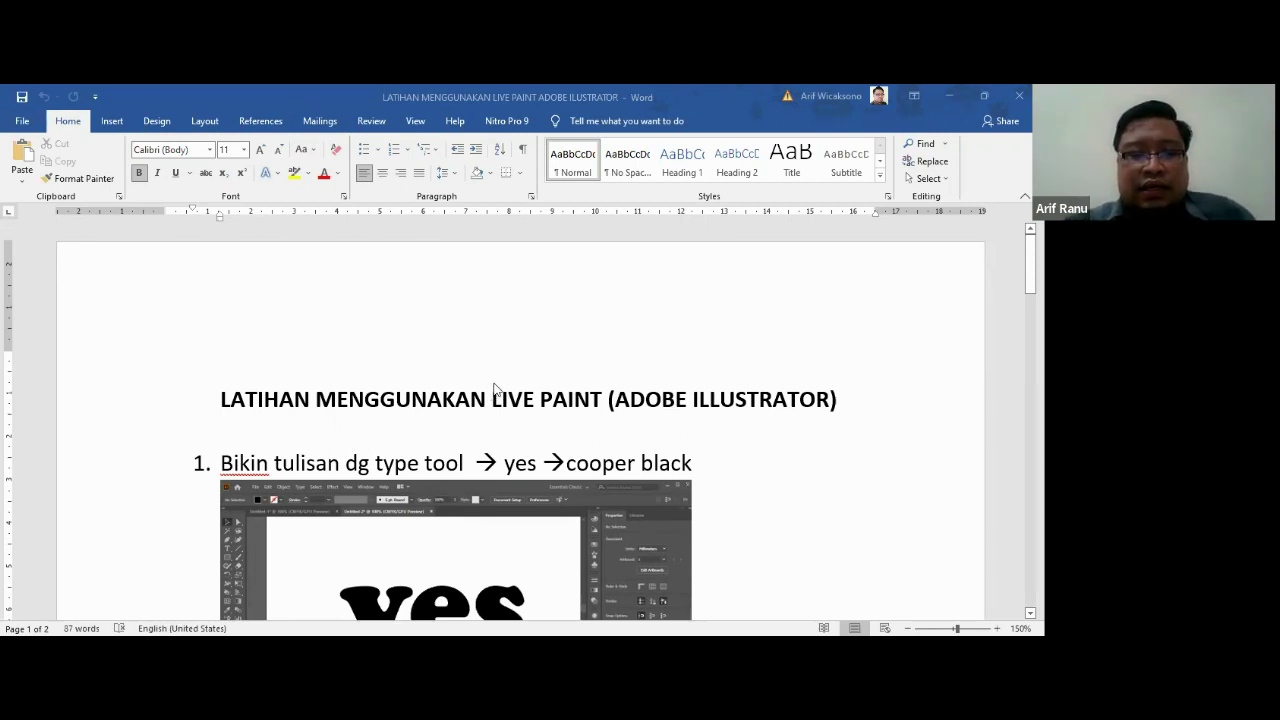
Step: Hide the Word ribbon so the Live Paint handout fills the window, reviewing steps 1–3
{"action": "scroll", "coordinate": [493, 388], "scroll_direction": "down", "scroll_amount": 1}
{"action": "scroll", "coordinate": [493, 388], "scroll_direction": "down", "scroll_amount": 1}
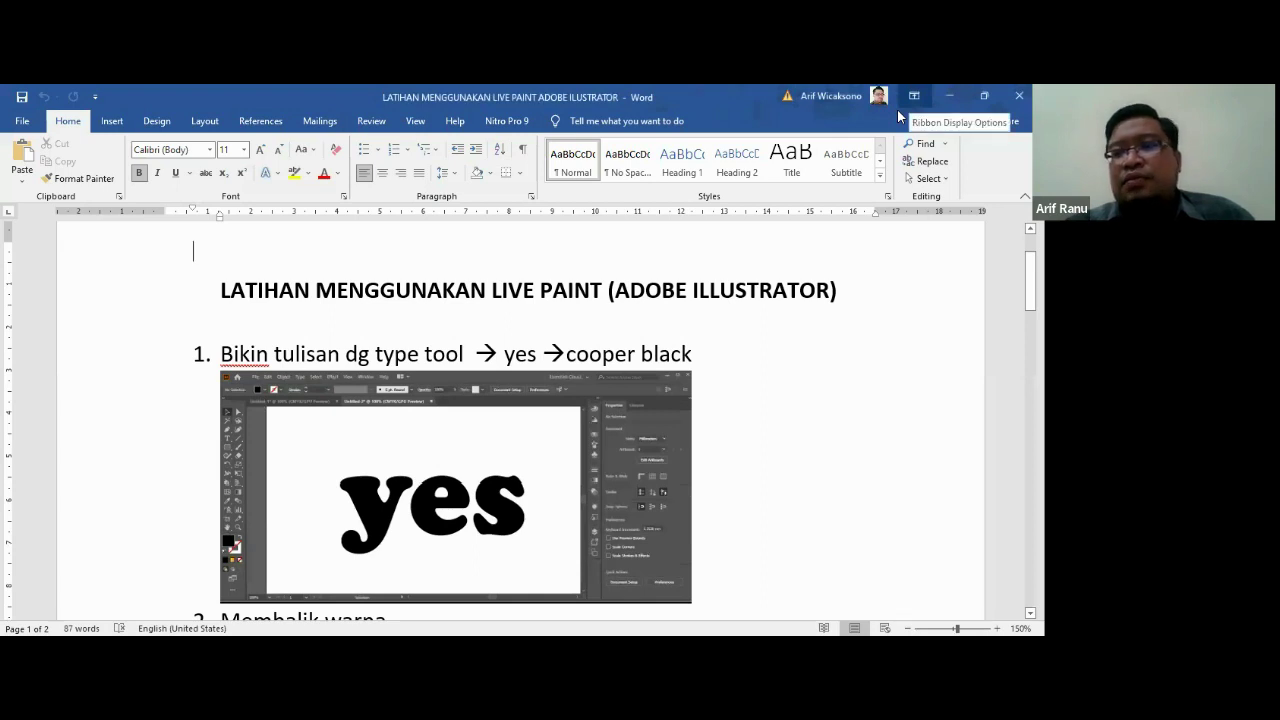
{"action": "key", "text": "ctrl+shift+F1"}
{"action": "scroll", "coordinate": [739, 289], "scroll_direction": "up", "scroll_amount": 1}
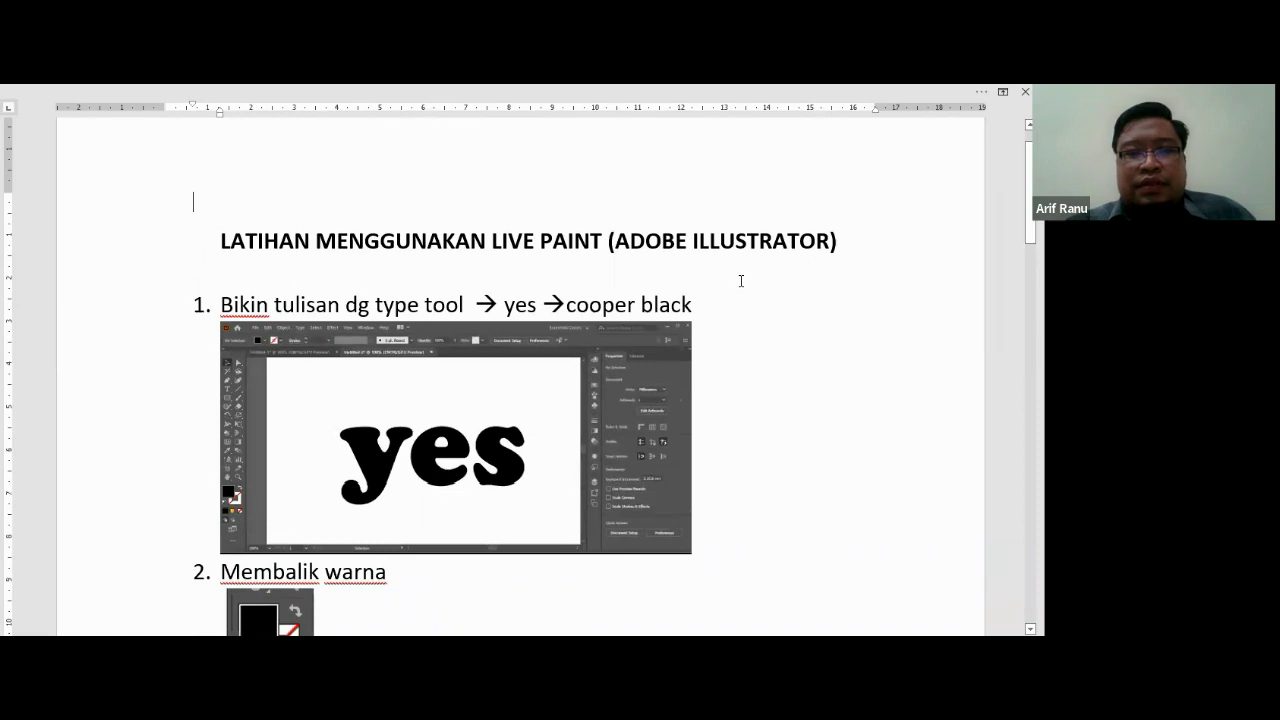
{"action": "scroll", "coordinate": [740, 280], "scroll_direction": "down", "scroll_amount": 1}
{"action": "scroll", "coordinate": [740, 280], "scroll_direction": "up", "scroll_amount": 1}
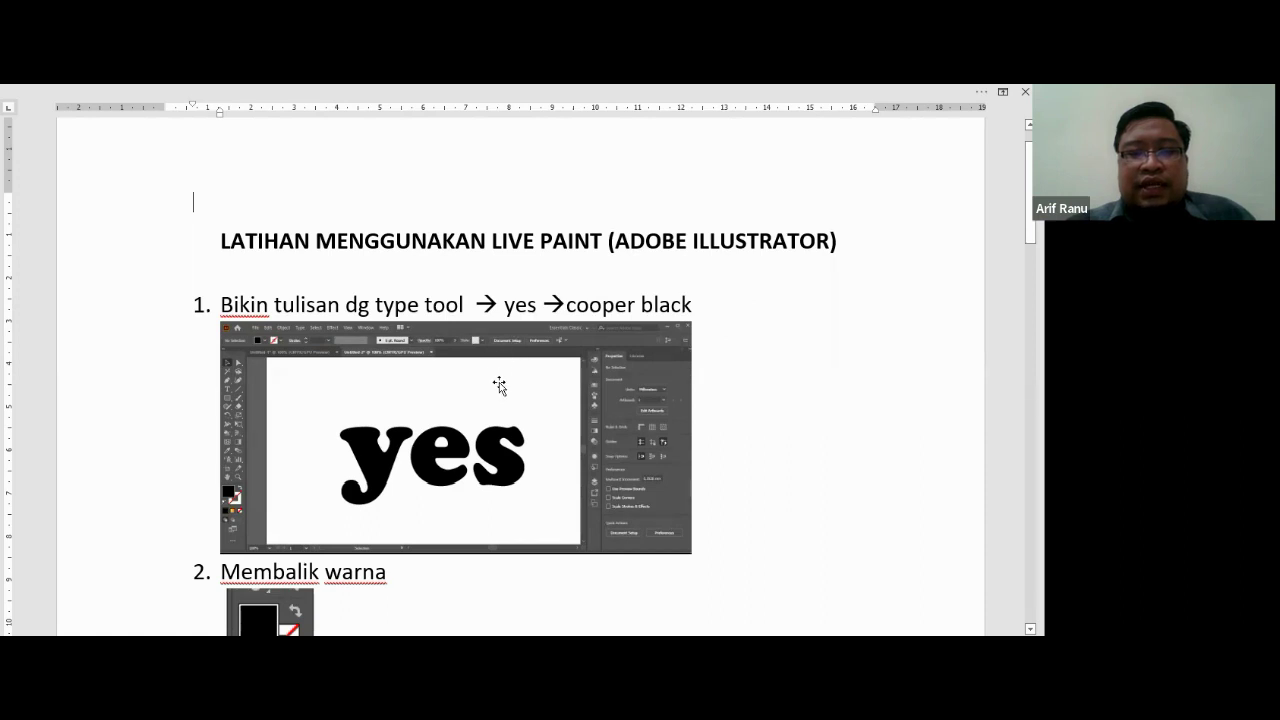
{"action": "scroll", "coordinate": [499, 385], "scroll_direction": "down", "scroll_amount": 3}
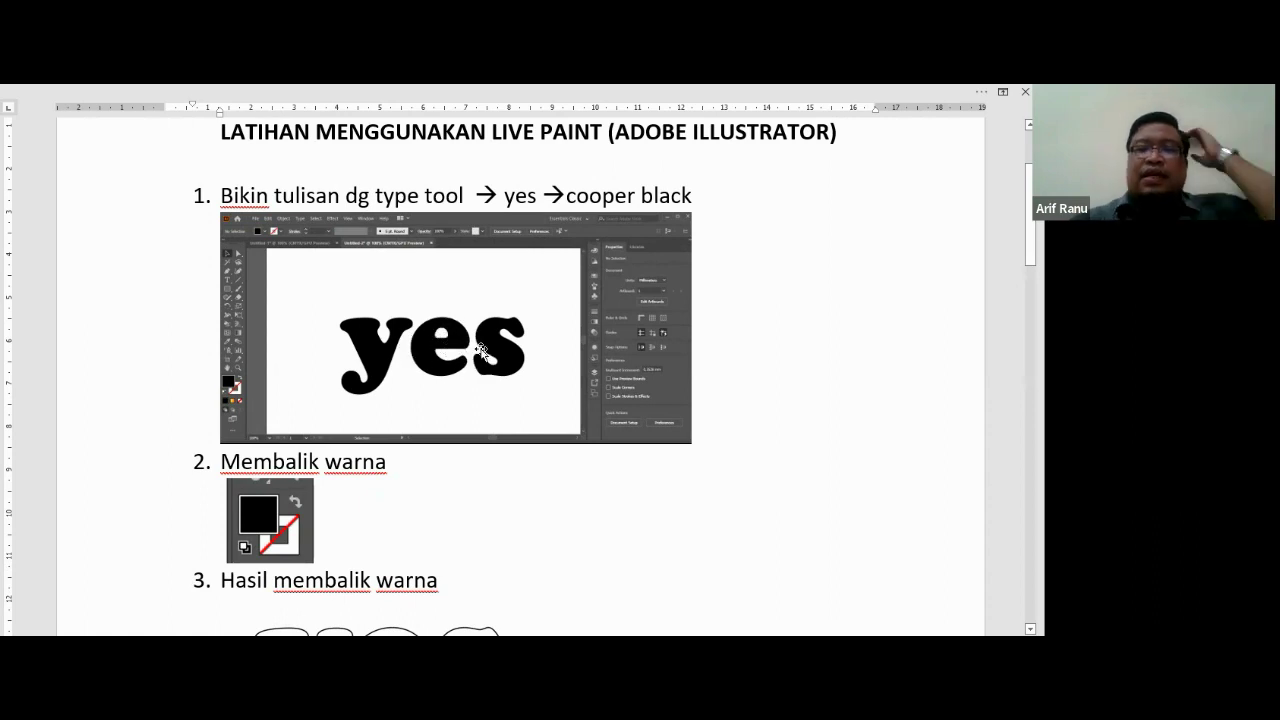
Step: Scroll the handout to steps 4–6: create outlines, dividing curves, and Live Paint make
{"action": "scroll", "coordinate": [472, 296], "scroll_direction": "down", "scroll_amount": 3}
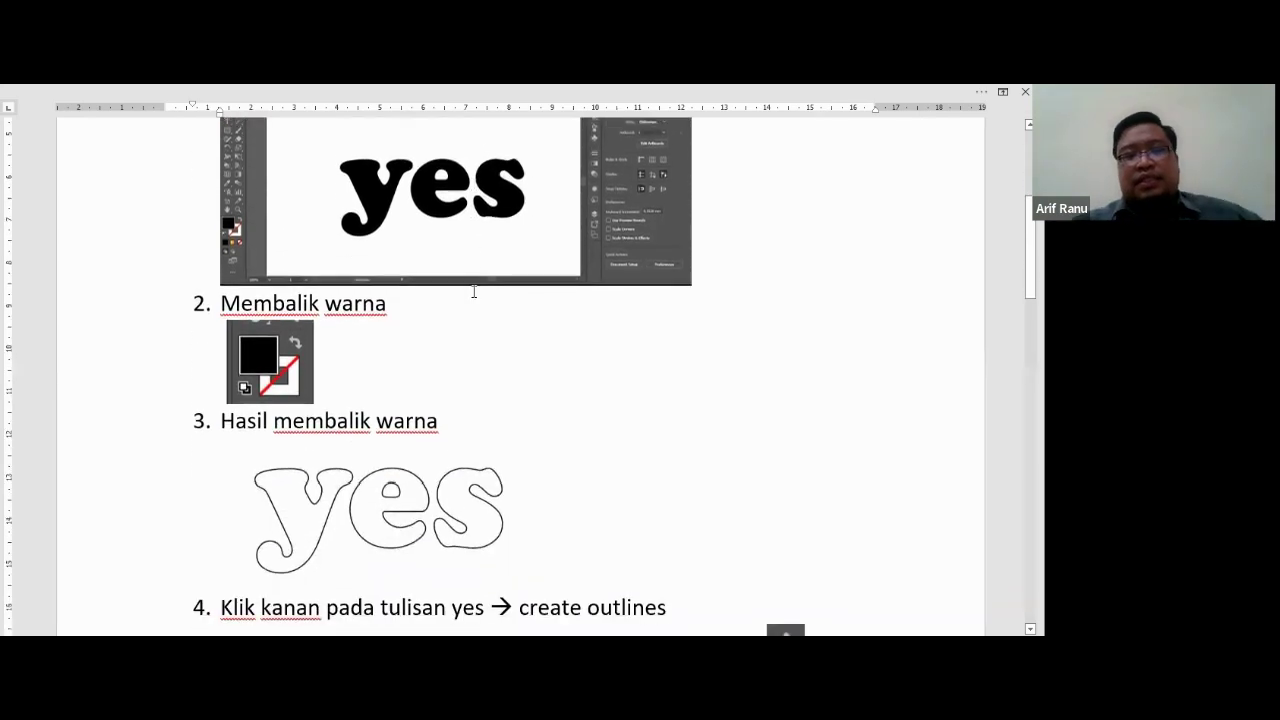
{"action": "scroll", "coordinate": [474, 295], "scroll_direction": "down", "scroll_amount": 4}
{"action": "scroll", "coordinate": [472, 304], "scroll_direction": "down", "scroll_amount": 2}
{"action": "scroll", "coordinate": [472, 304], "scroll_direction": "up", "scroll_amount": 3}
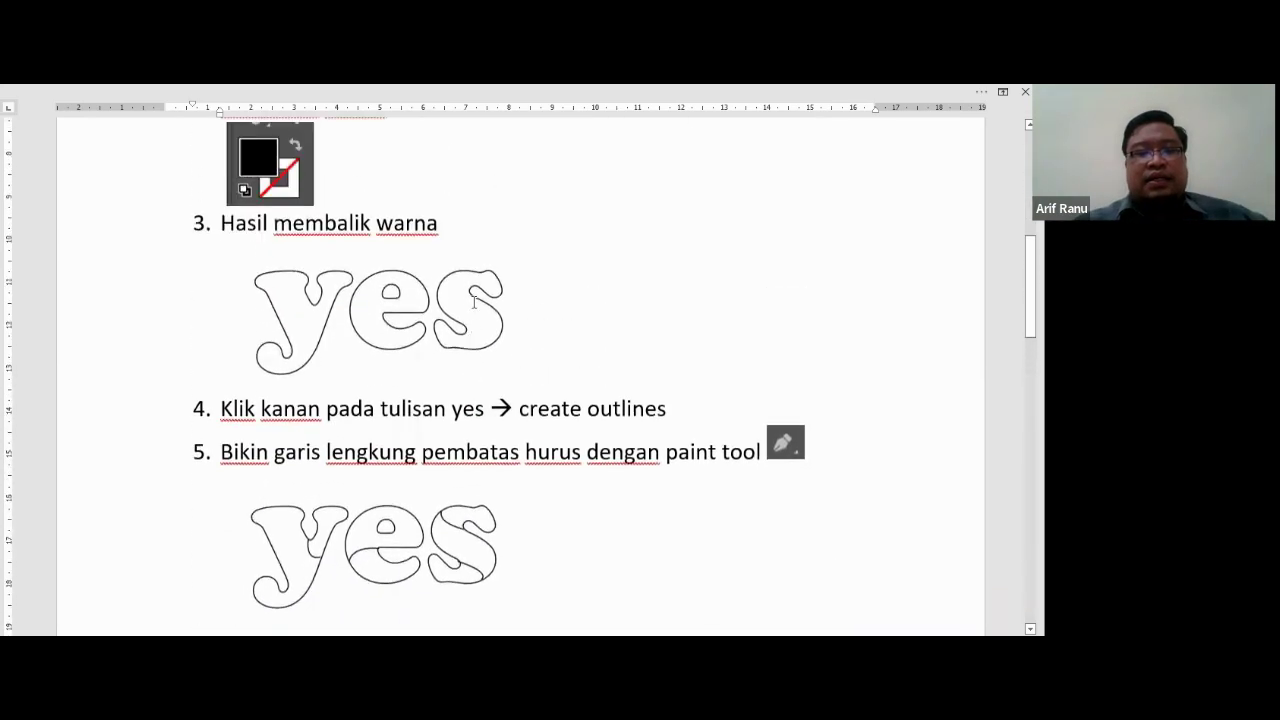
{"action": "scroll", "coordinate": [490, 295], "scroll_direction": "up", "scroll_amount": 4}
{"action": "scroll", "coordinate": [515, 283], "scroll_direction": "up", "scroll_amount": 1}
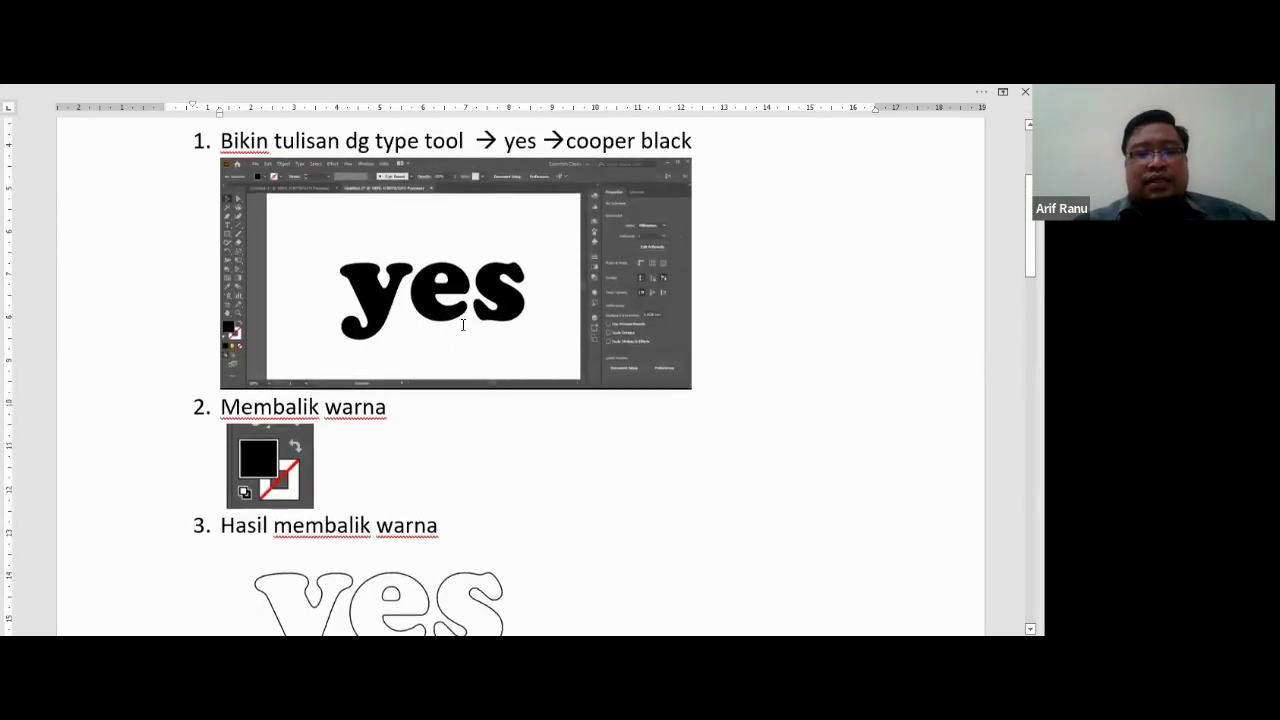
{"action": "scroll", "coordinate": [463, 323], "scroll_direction": "down", "scroll_amount": 3}
{"action": "scroll", "coordinate": [457, 323], "scroll_direction": "down", "scroll_amount": 1}
{"action": "scroll", "coordinate": [400, 325], "scroll_direction": "down", "scroll_amount": 1}
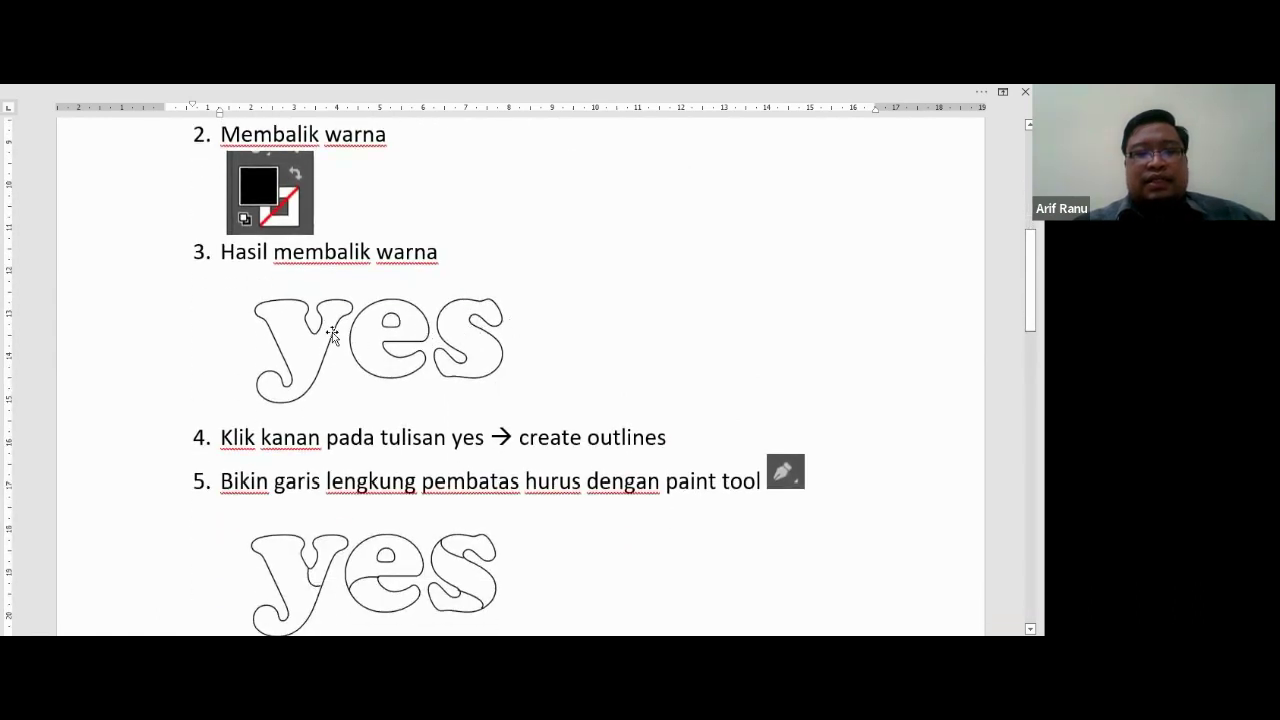
{"action": "scroll", "coordinate": [332, 337], "scroll_direction": "up", "scroll_amount": 2}
{"action": "scroll", "coordinate": [368, 183], "scroll_direction": "up", "scroll_amount": 1}
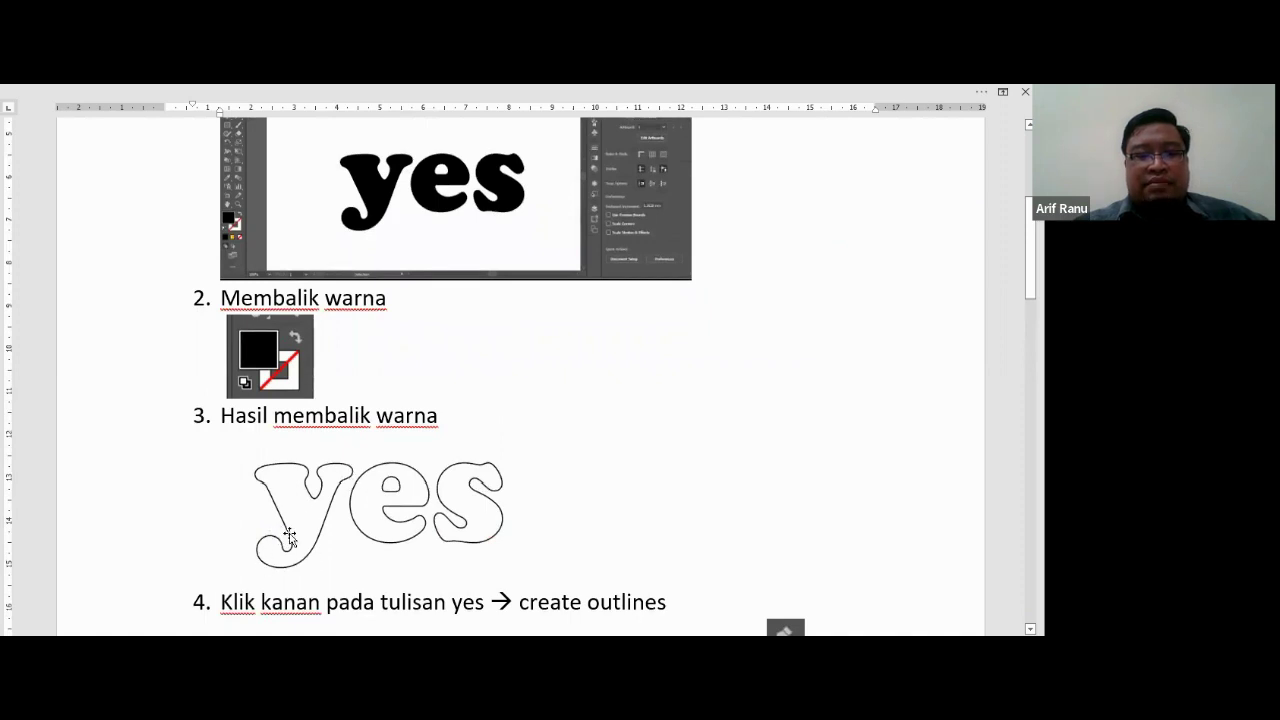
{"action": "scroll", "coordinate": [387, 515], "scroll_direction": "down", "scroll_amount": 3}
{"action": "scroll", "coordinate": [389, 508], "scroll_direction": "down", "scroll_amount": 3}
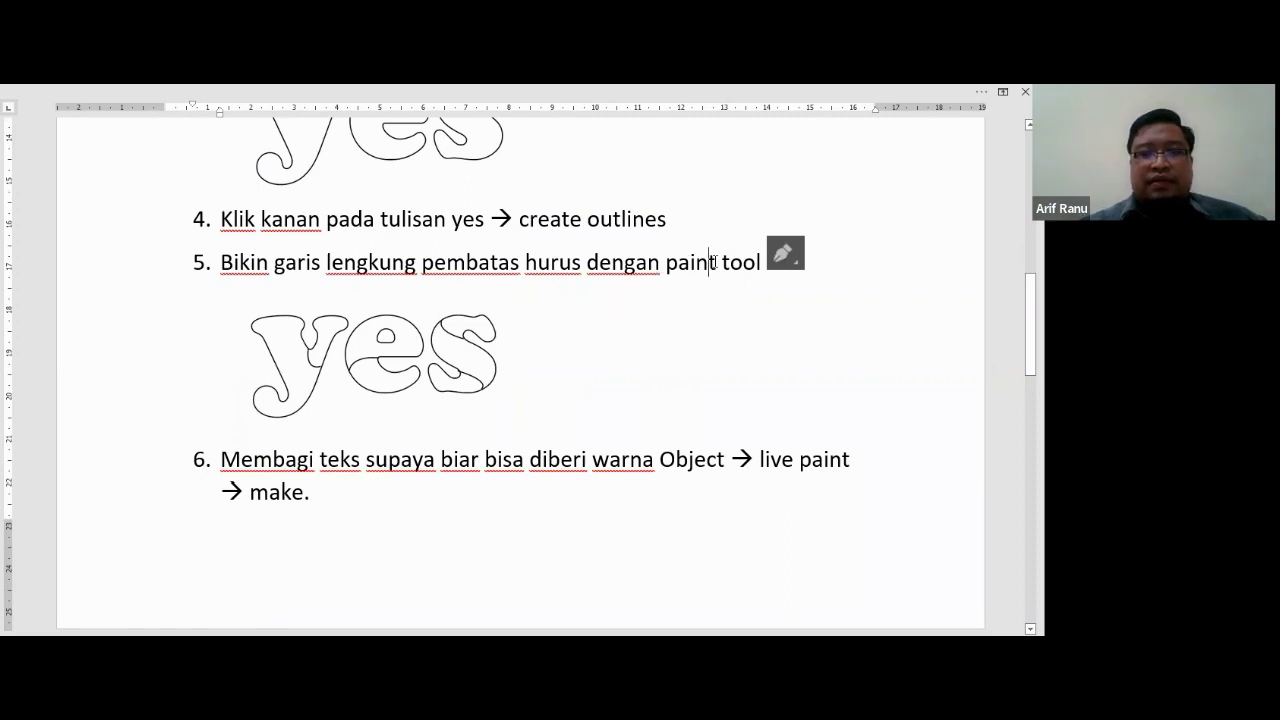
Step: Replace 'paint' with 'pen' in step 5 so it reads 'pen tool'
{"action": "key", "text": "Delete"}
{"action": "key", "text": "BackSpace"}
{"action": "key", "text": "BackSpace"}
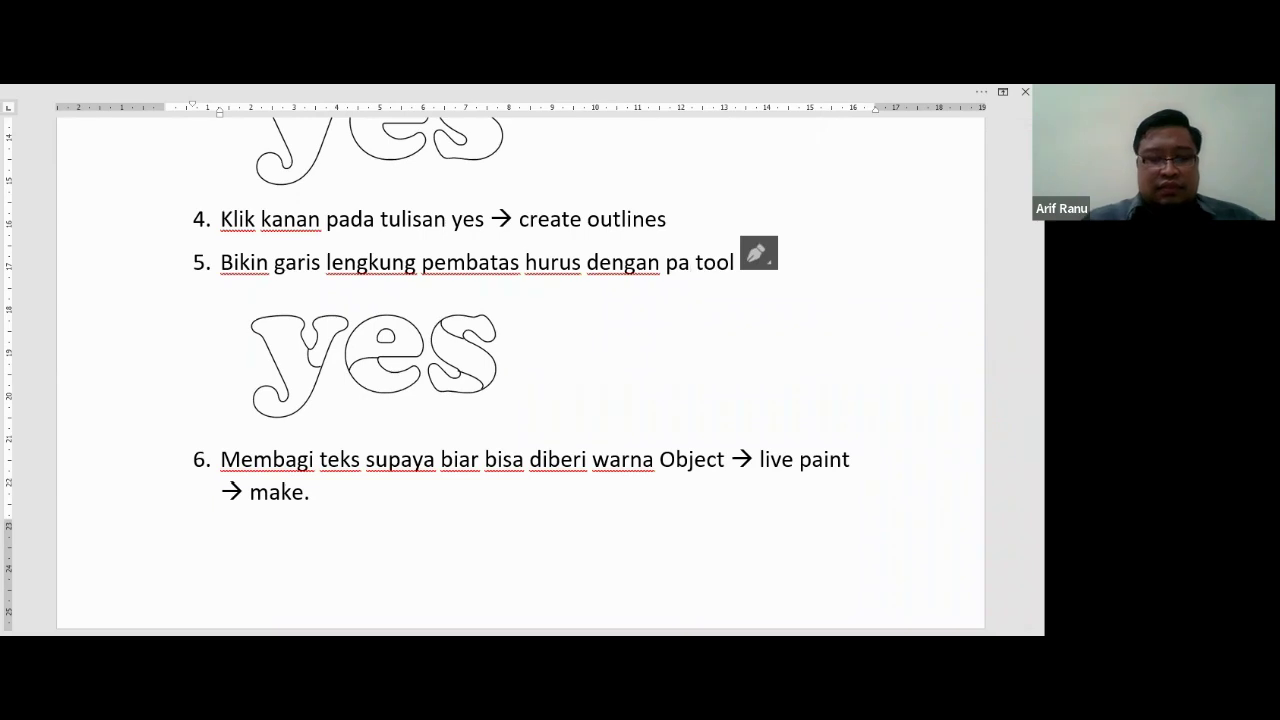
{"action": "type", "text": "en"}
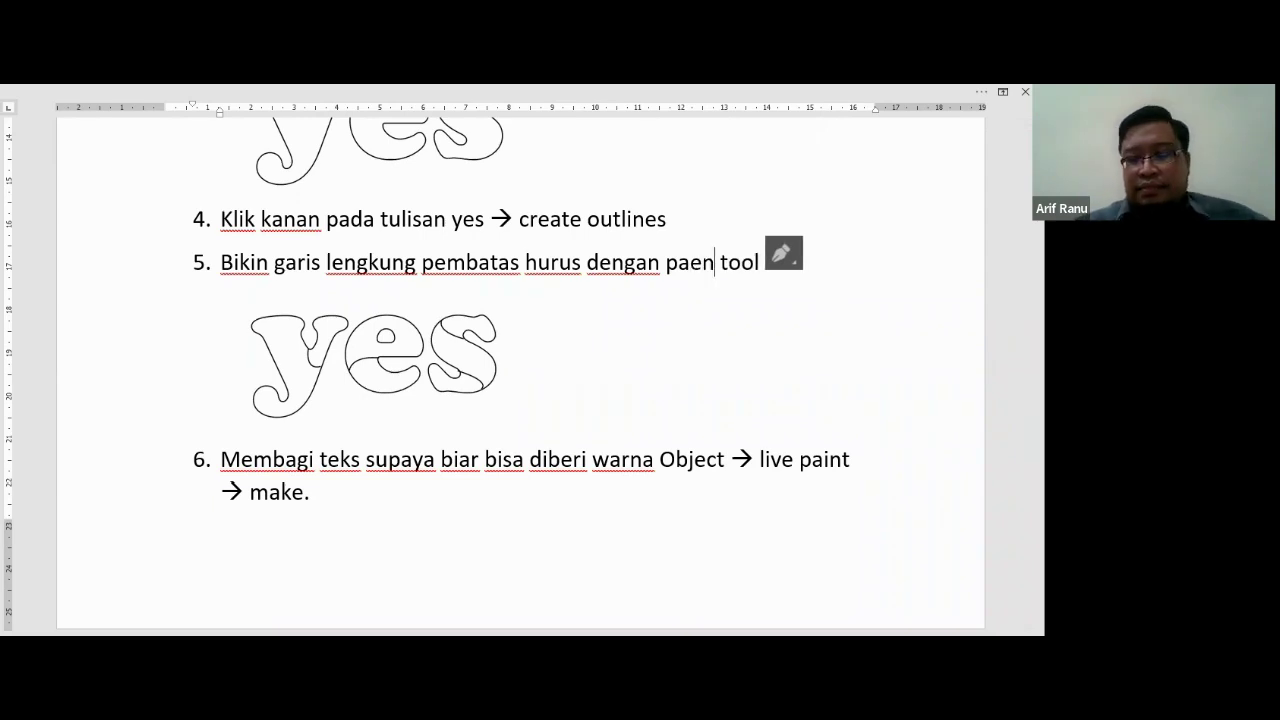
{"action": "key", "text": "BackSpace"}
{"action": "key", "text": "BackSpace"}
{"action": "key", "text": "BackSpace"}
{"action": "type", "text": "e"}
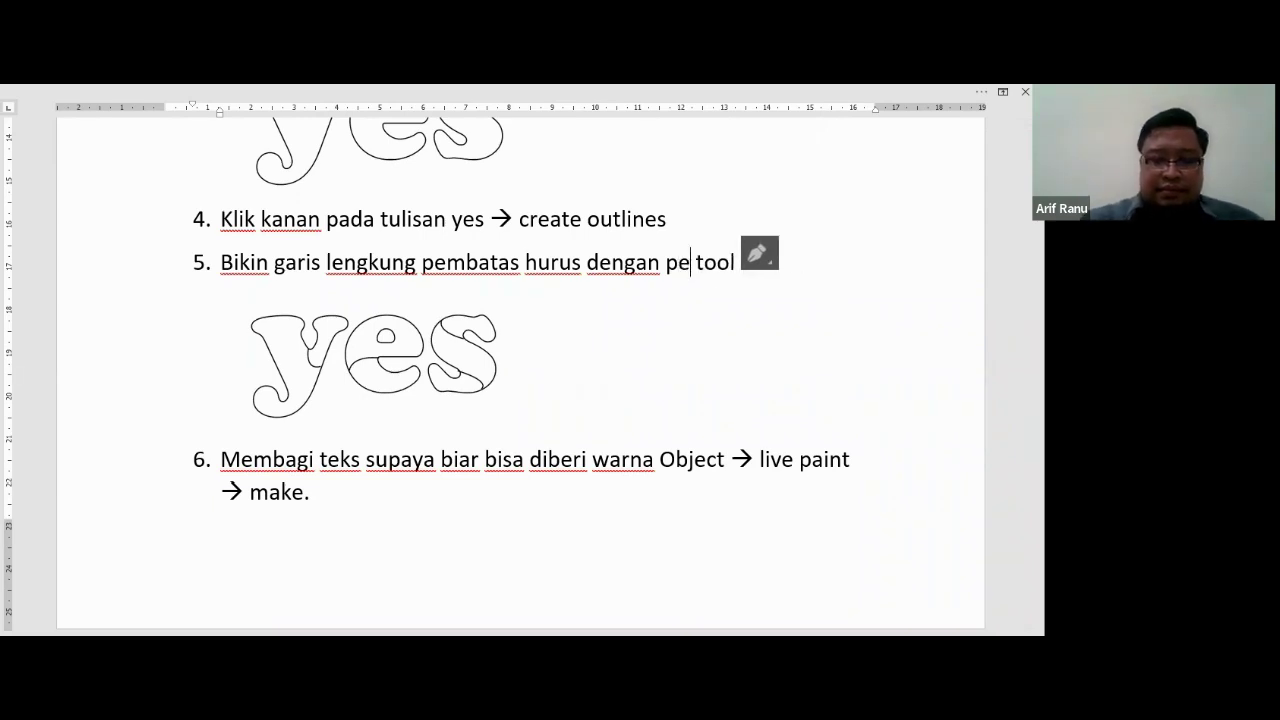
{"action": "type", "text": "n"}
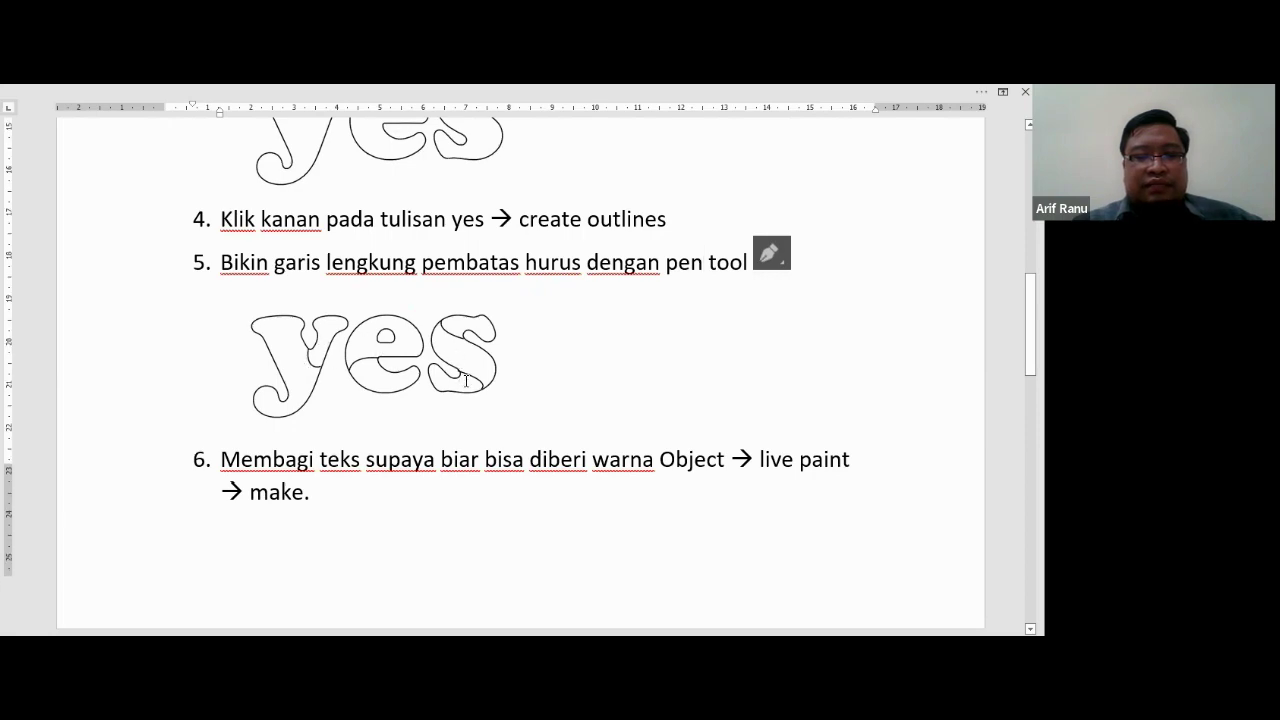
Step: Read through steps 7–9 of the handout, then switch to Illustrator's empty workspace
{"action": "scroll", "coordinate": [464, 390], "scroll_direction": "down", "scroll_amount": 3}
{"action": "scroll", "coordinate": [464, 380], "scroll_direction": "down", "scroll_amount": 3}
{"action": "scroll", "coordinate": [464, 373], "scroll_direction": "down", "scroll_amount": 3}
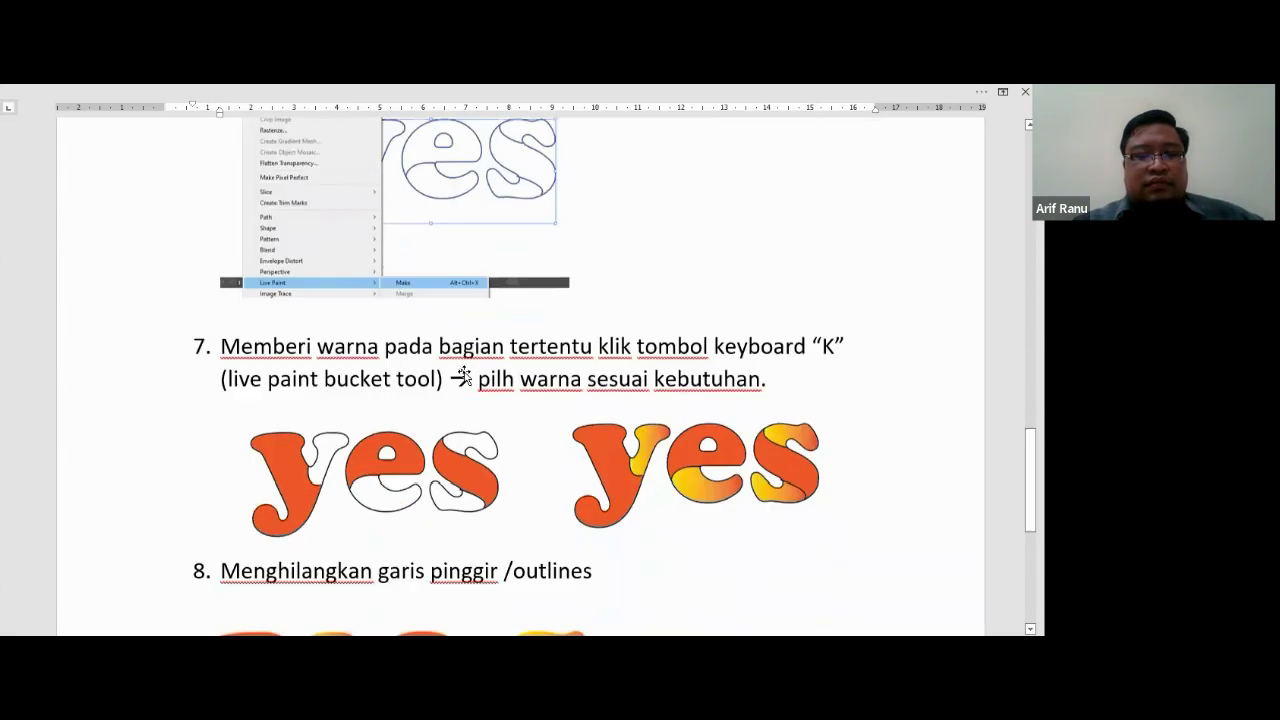
{"action": "scroll", "coordinate": [464, 361], "scroll_direction": "down", "scroll_amount": 1}
{"action": "scroll", "coordinate": [464, 361], "scroll_direction": "down", "scroll_amount": 1}
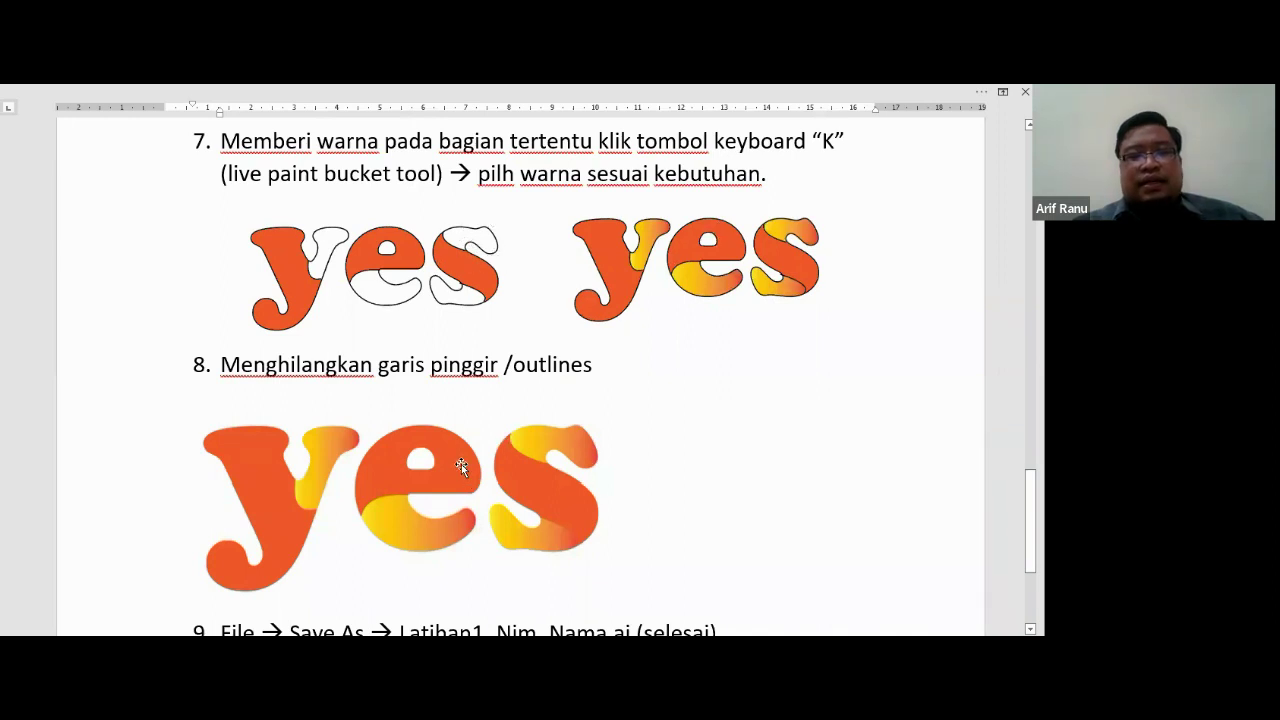
{"action": "scroll", "coordinate": [461, 464], "scroll_direction": "down", "scroll_amount": 3}
{"action": "scroll", "coordinate": [461, 464], "scroll_direction": "up", "scroll_amount": 1}
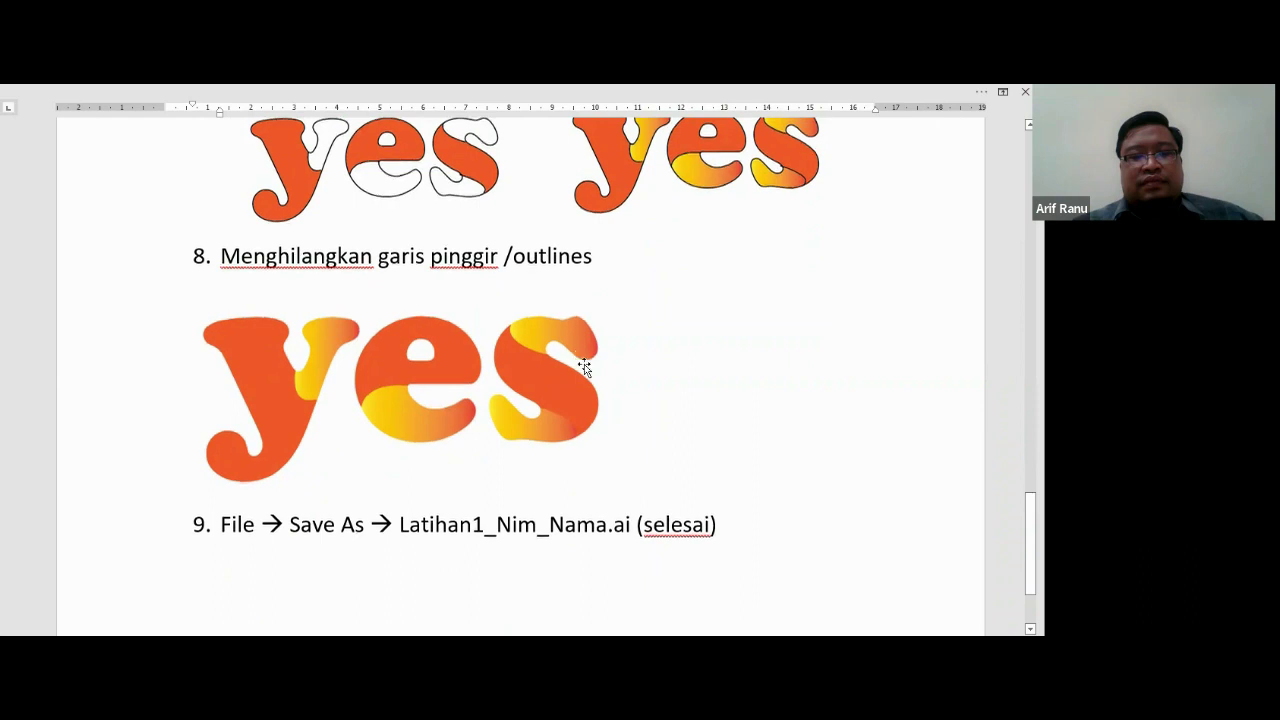
{"action": "scroll", "coordinate": [584, 364], "scroll_direction": "up", "scroll_amount": 1}
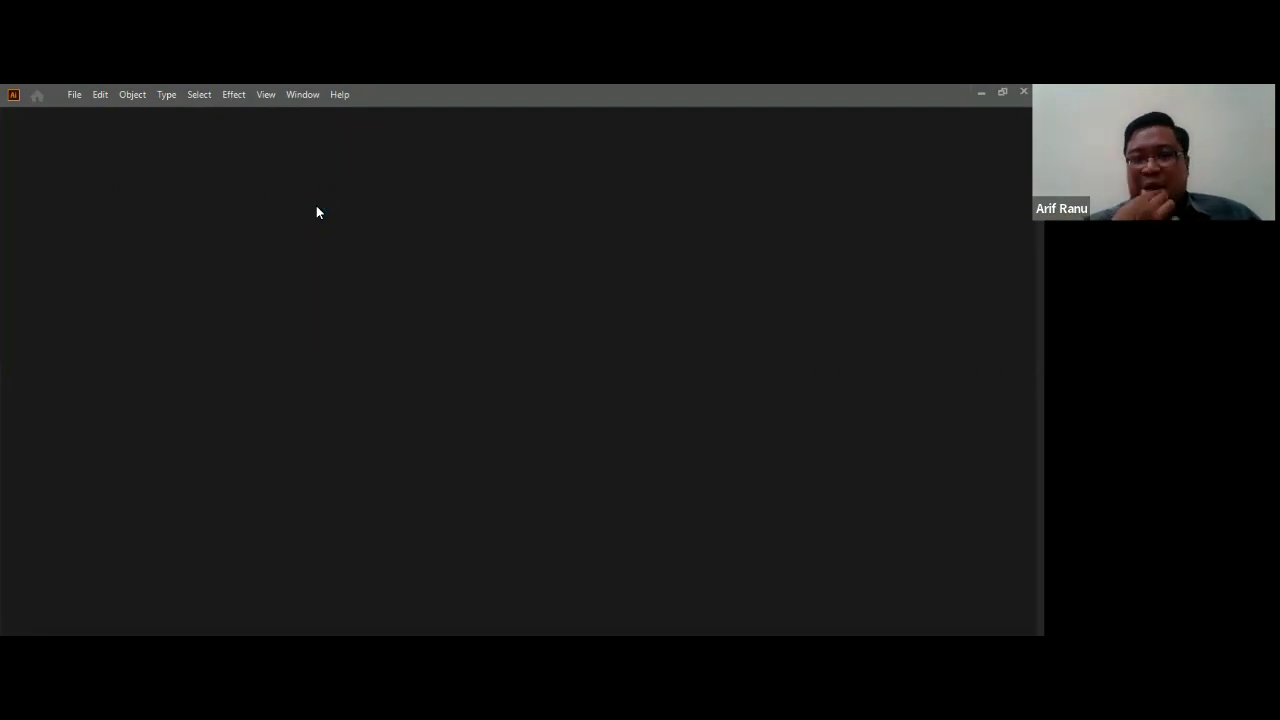
Step: Start a new Print document using the A4 preset with units in Centimeters
{"action": "key", "text": "ctrl+n"}
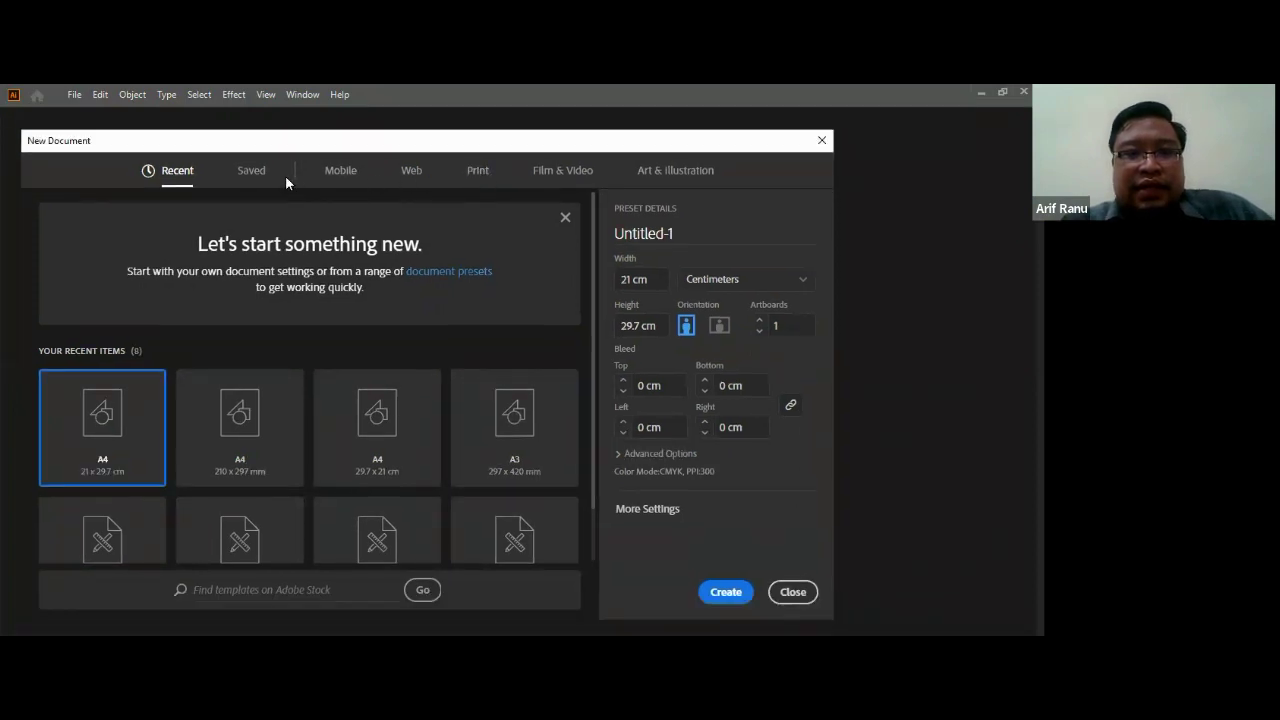
{"action": "left_click", "coordinate": [486, 172]}
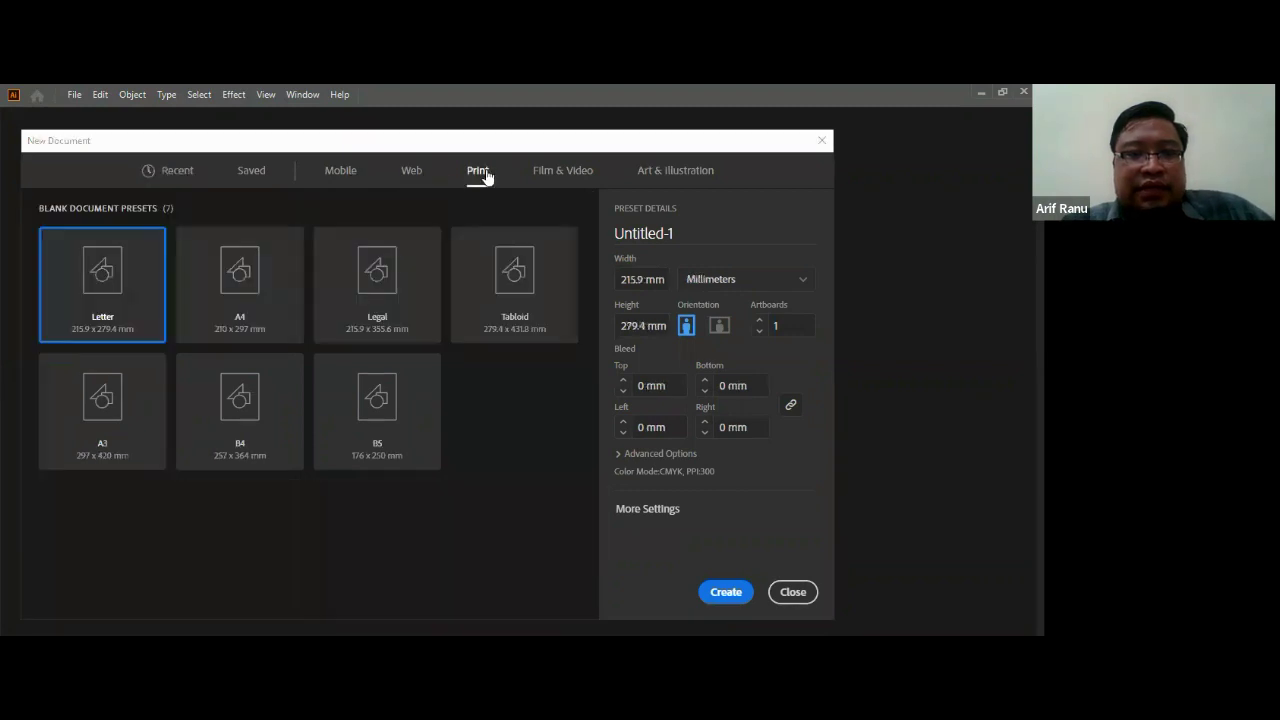
{"action": "left_click", "coordinate": [258, 280]}
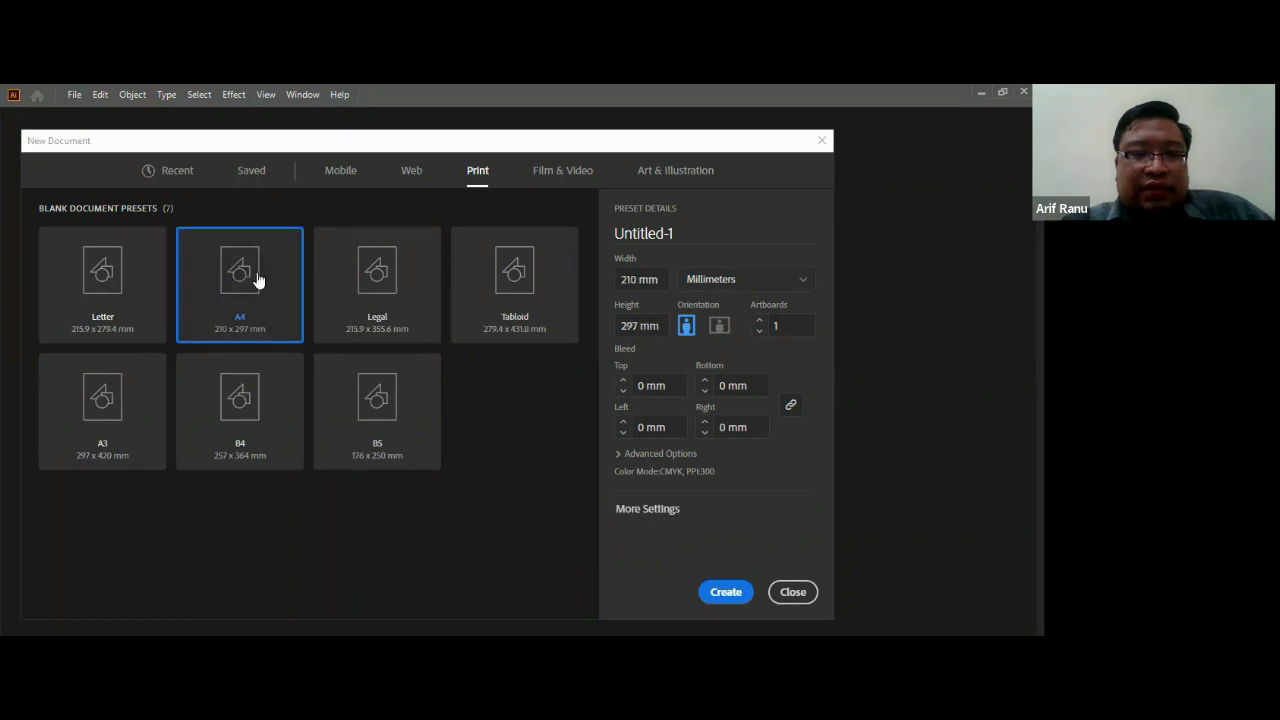
{"action": "left_click", "coordinate": [727, 281]}
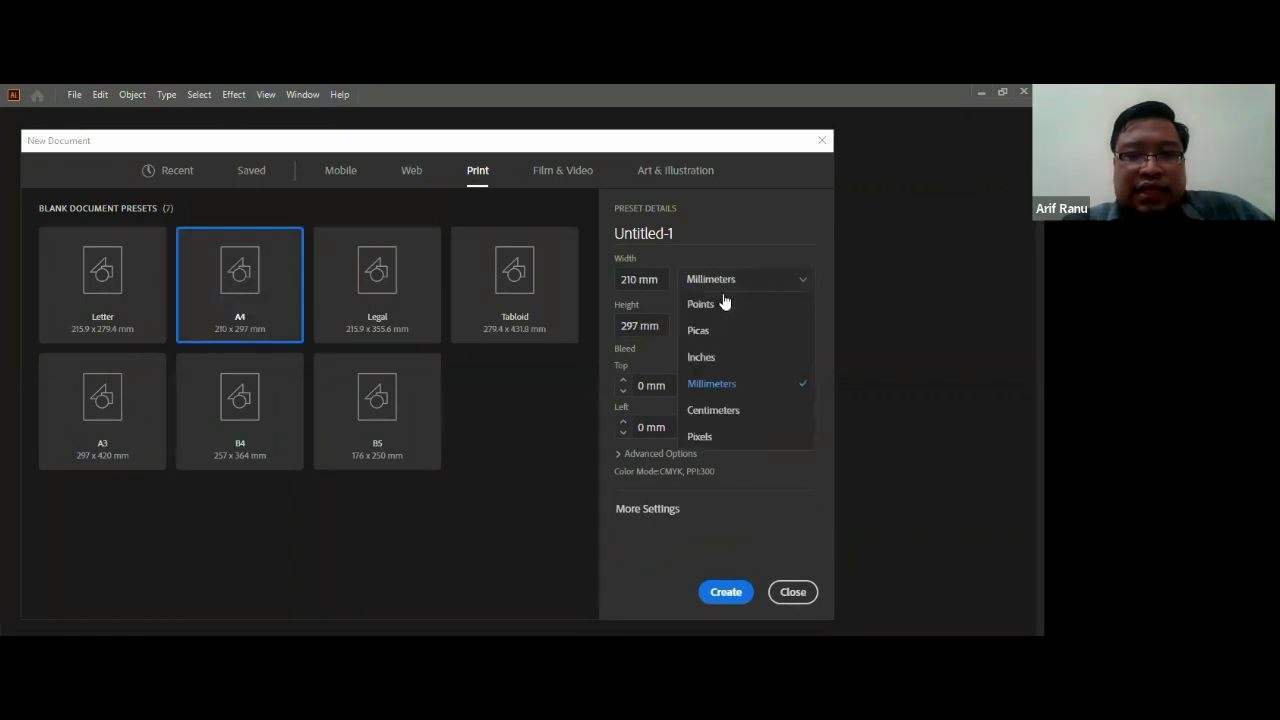
{"action": "left_click", "coordinate": [712, 410]}
Step: Name the new document 'KG1_klsC_latihan1_Nim_Nama'
{"action": "left_click", "coordinate": [704, 233]}
{"action": "double_click", "coordinate": [704, 233]}
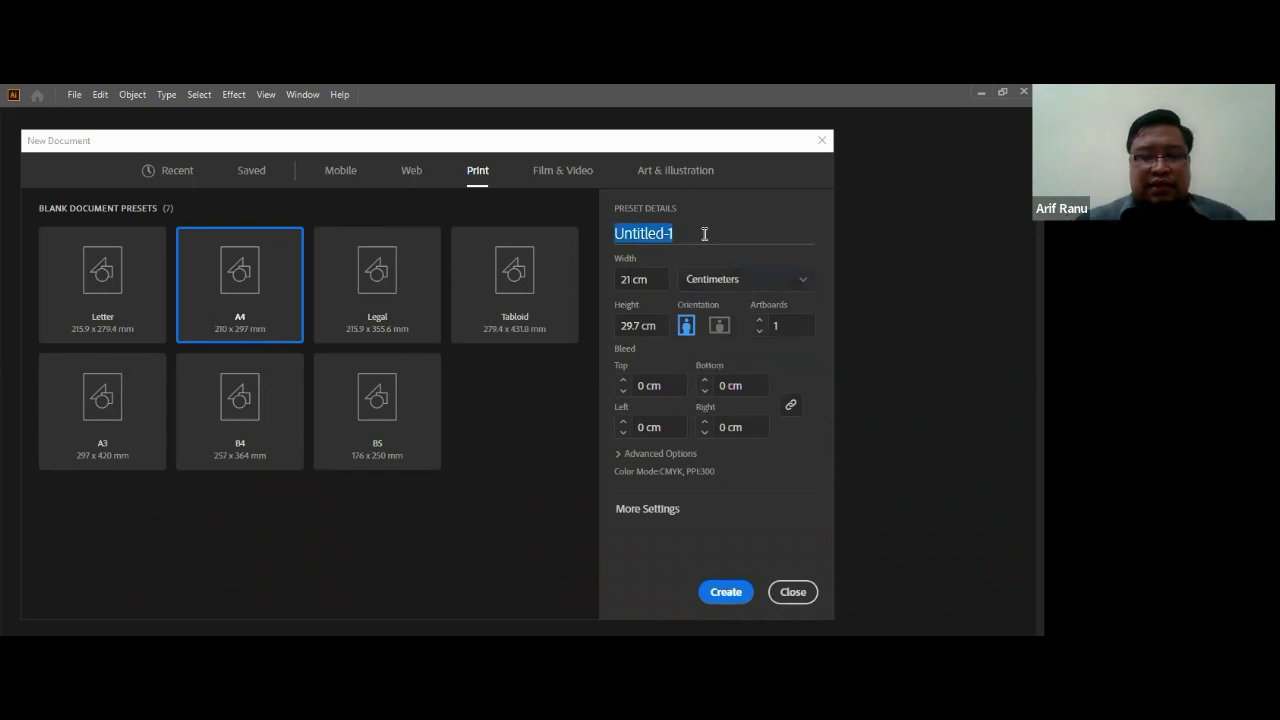
{"action": "type", "text": "KG"}
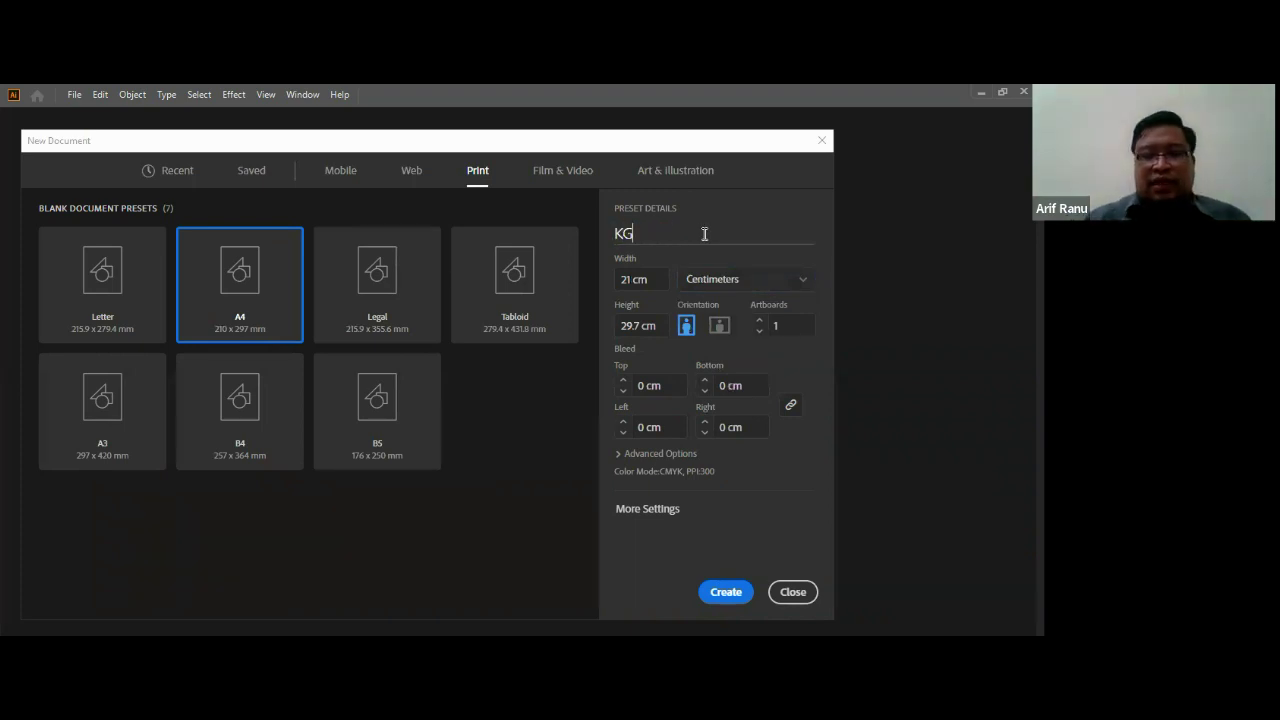
{"action": "type", "text": "1_lay"}
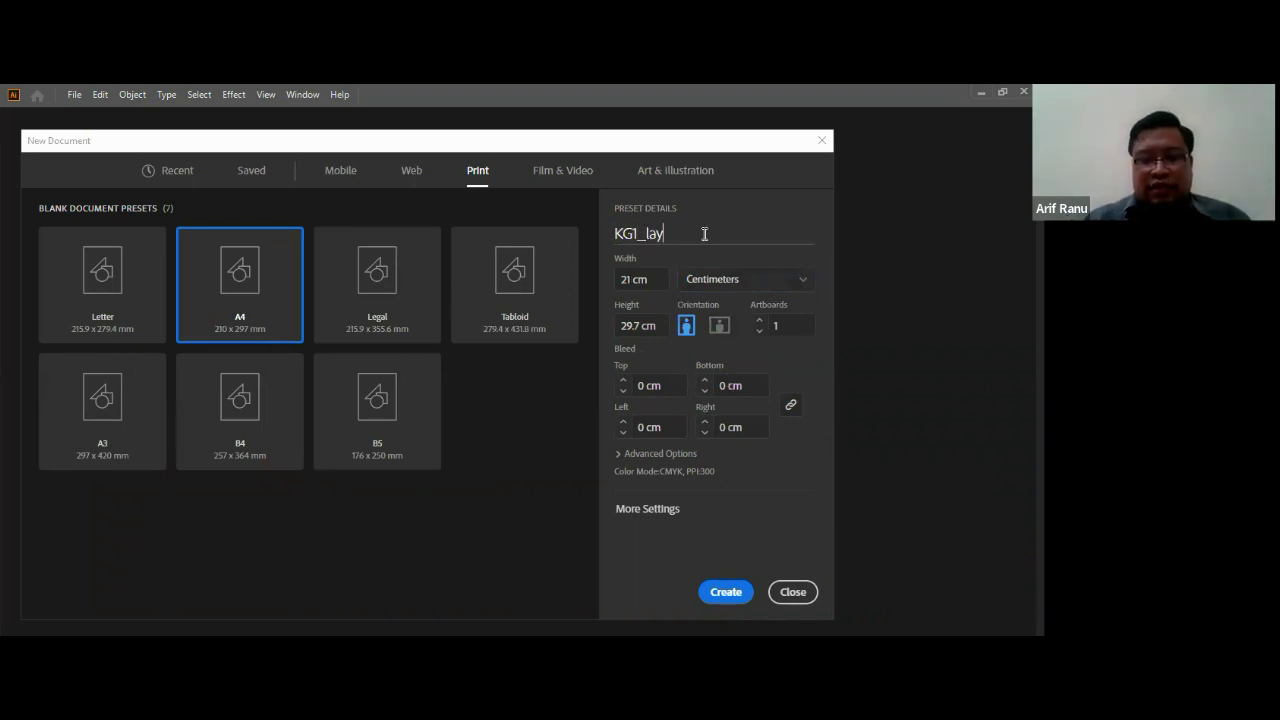
{"action": "type", "text": "ihan1"}
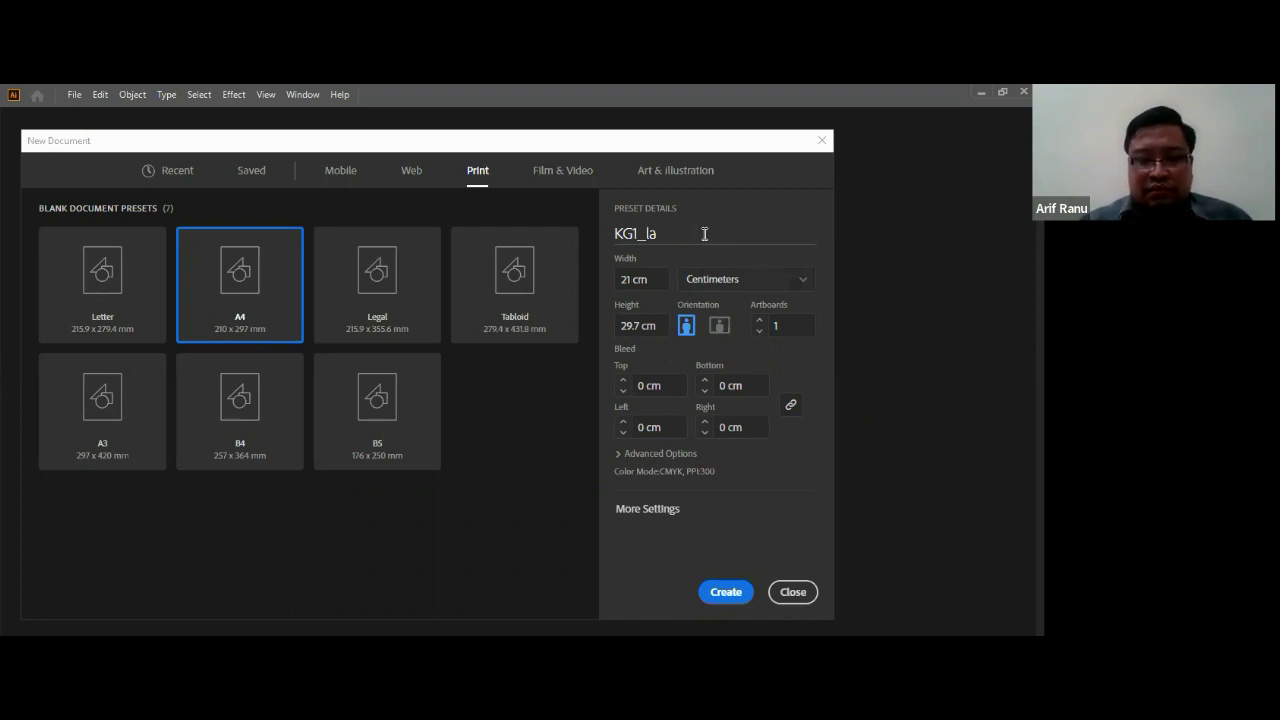
{"action": "key", "text": "BackSpace"}
{"action": "type", "text": "han1"}
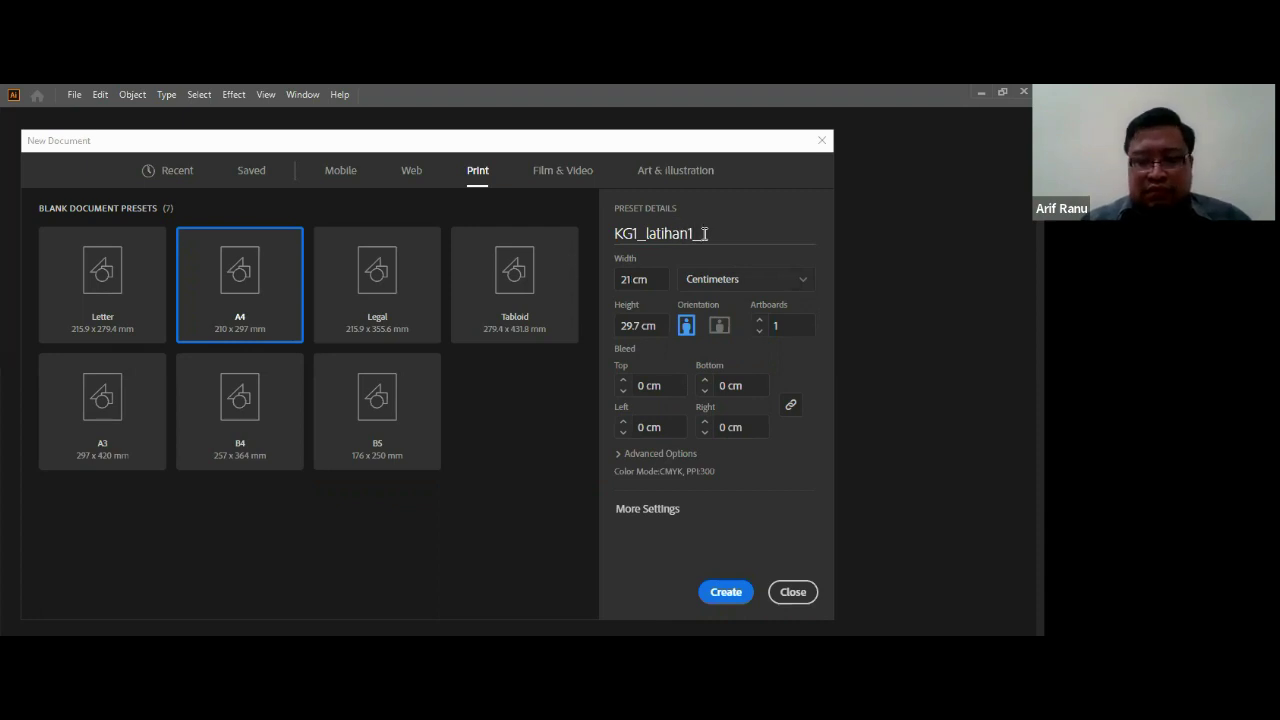
{"action": "type", "text": "_Film_N"}
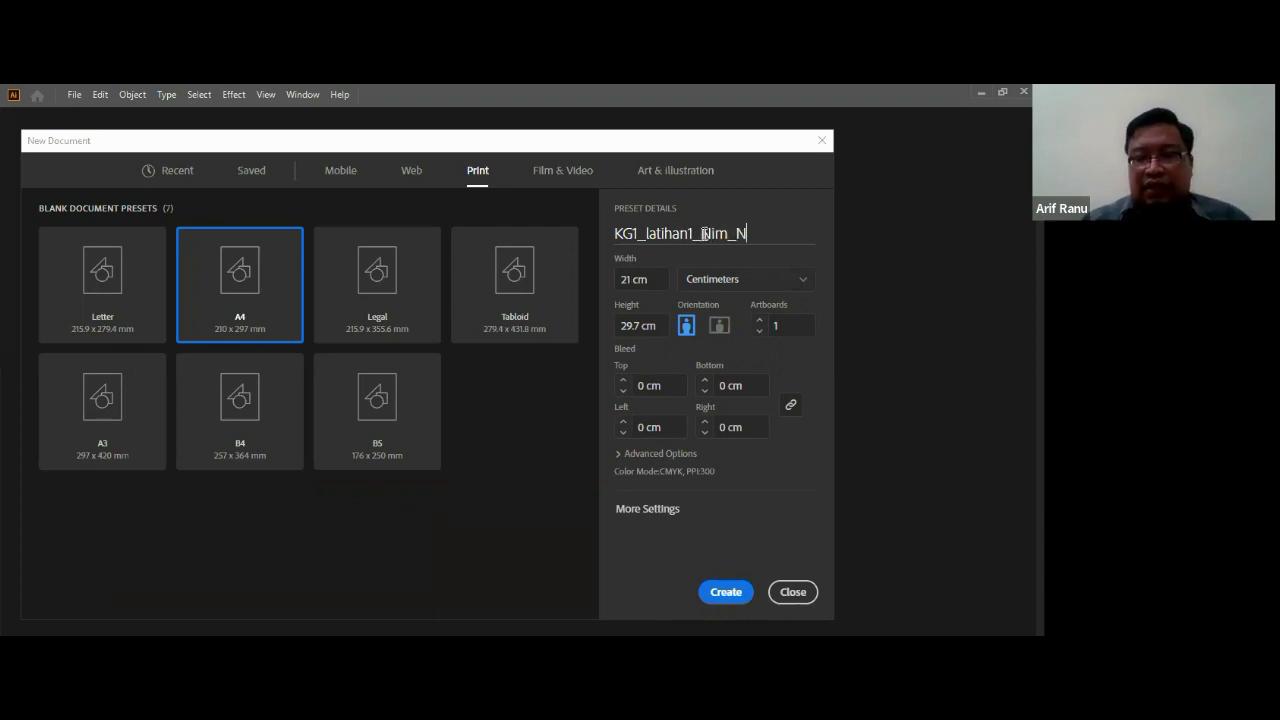
{"action": "type", "text": "ama"}
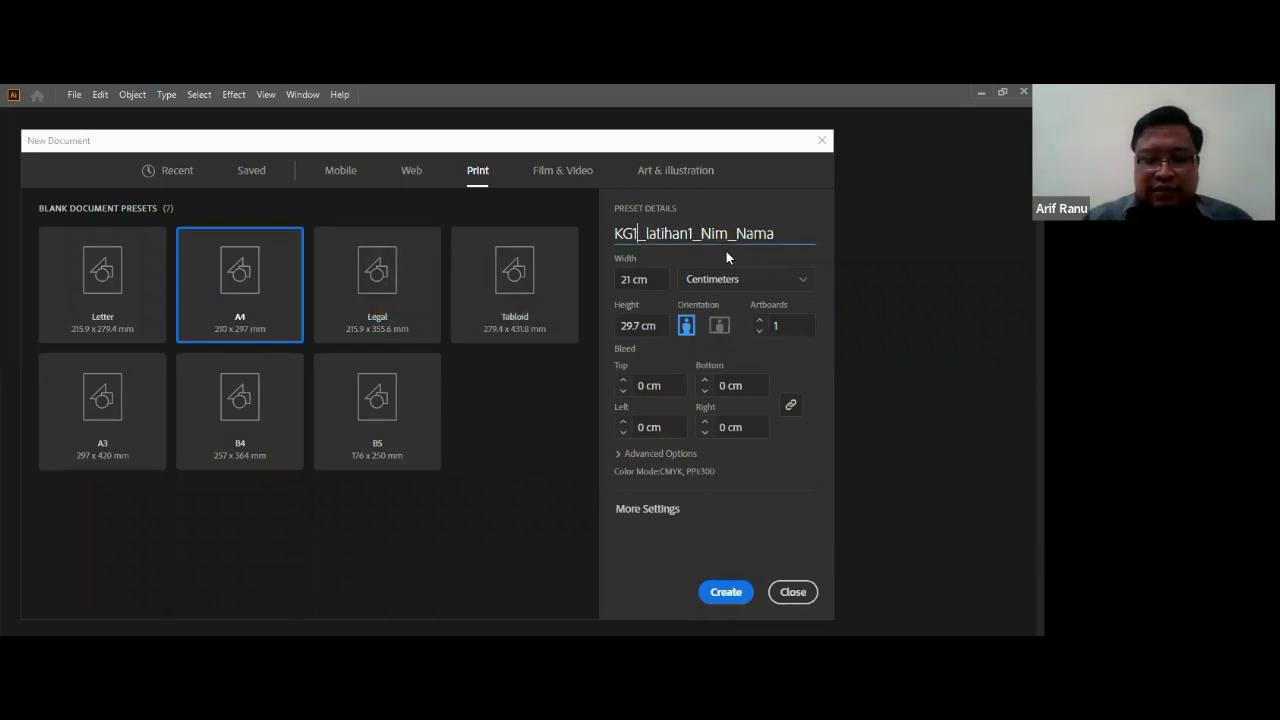
{"action": "type", "text": "_klsC"}
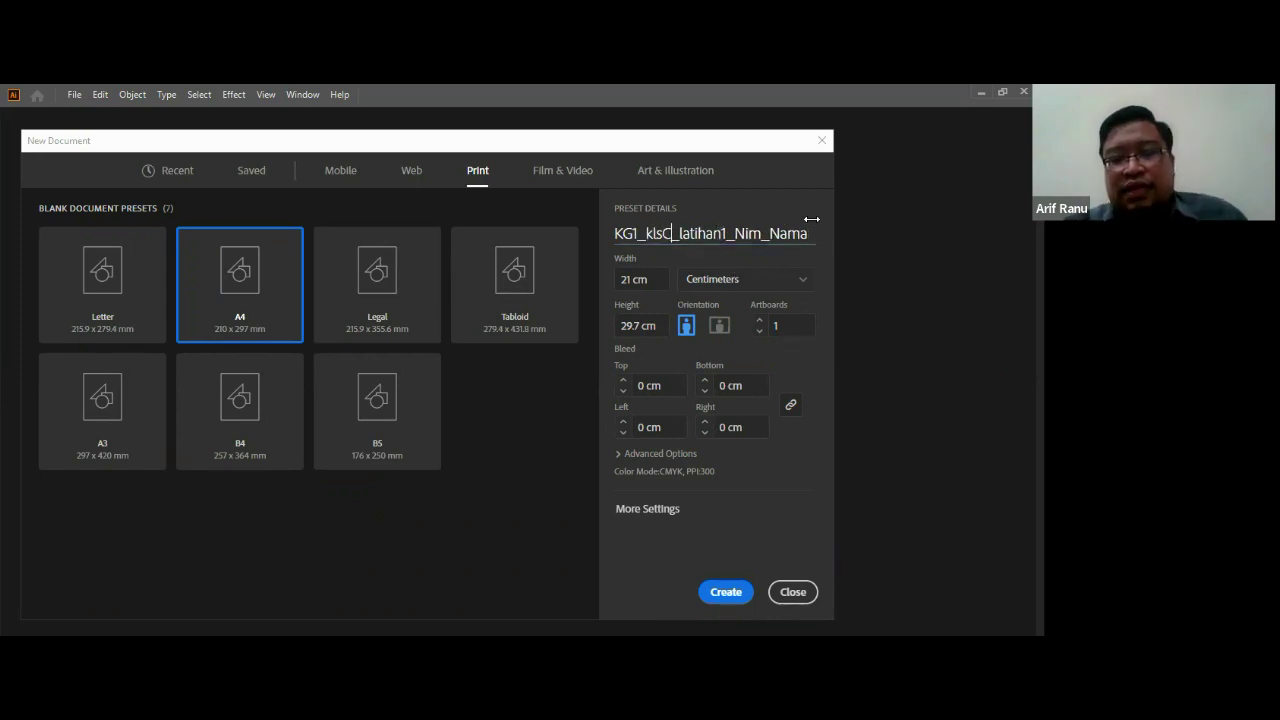
Step: Create the A4 document and bring up the workspace options
{"action": "left_click", "coordinate": [730, 596]}
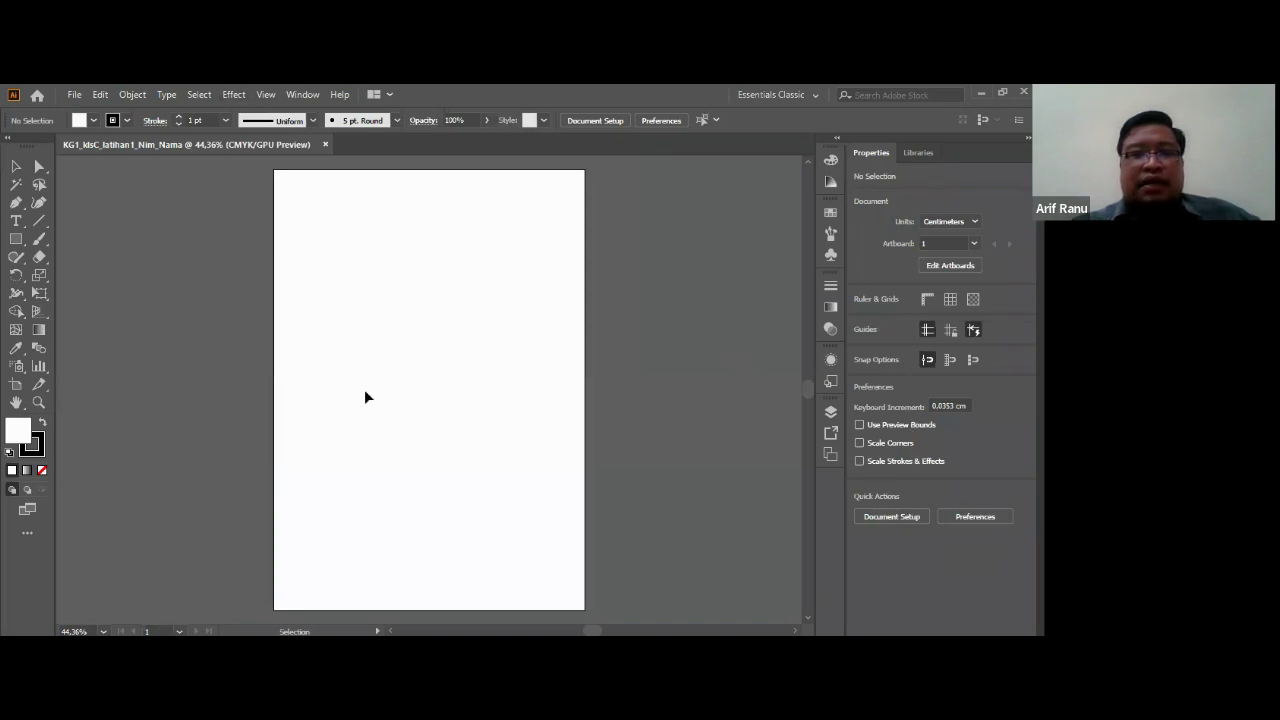
{"action": "left_click", "coordinate": [302, 94]}
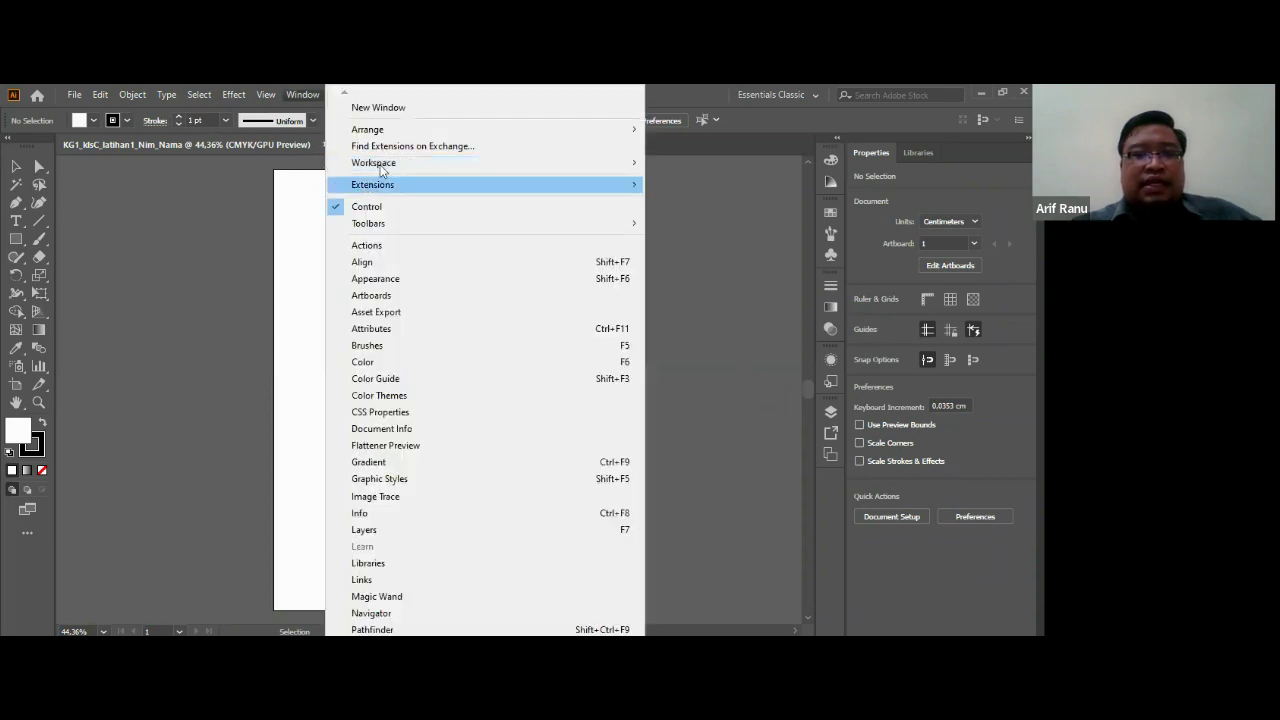
{"action": "mouse_move", "coordinate": [373, 162]}
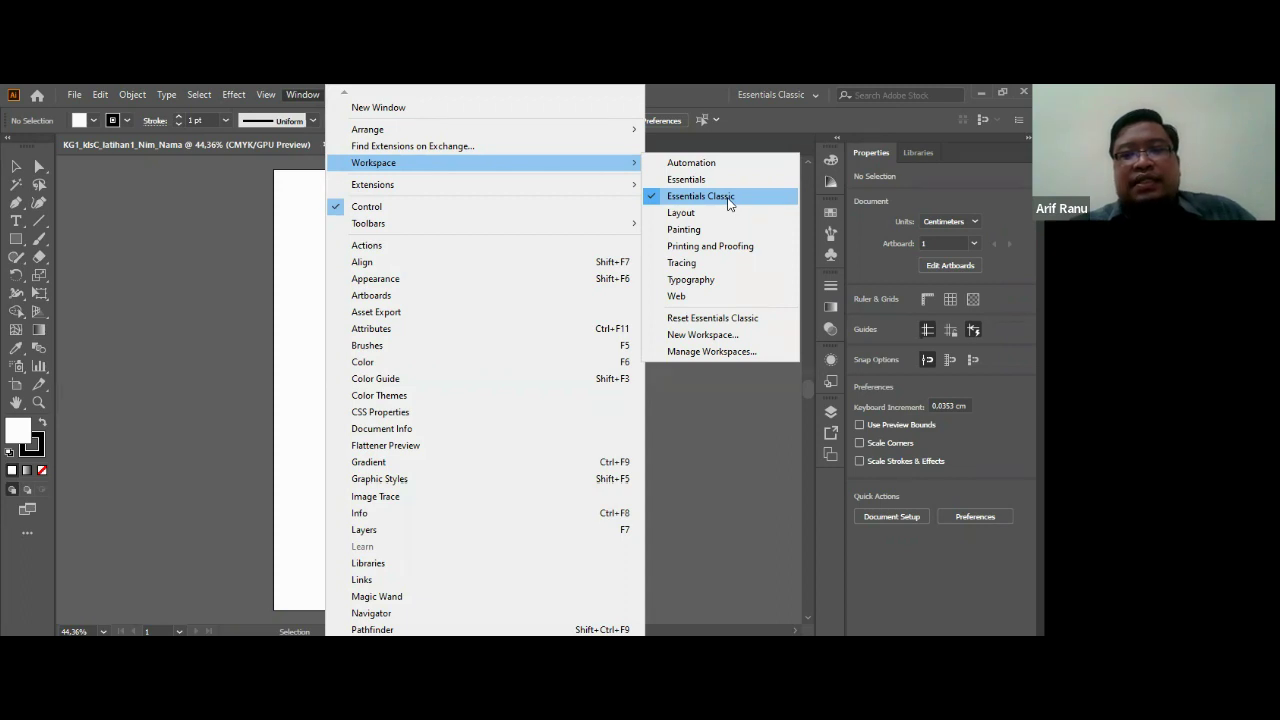
Step: Switch to the Essentials Classic workspace, then reopen and dismiss the workspace options
{"action": "left_click", "coordinate": [729, 199]}
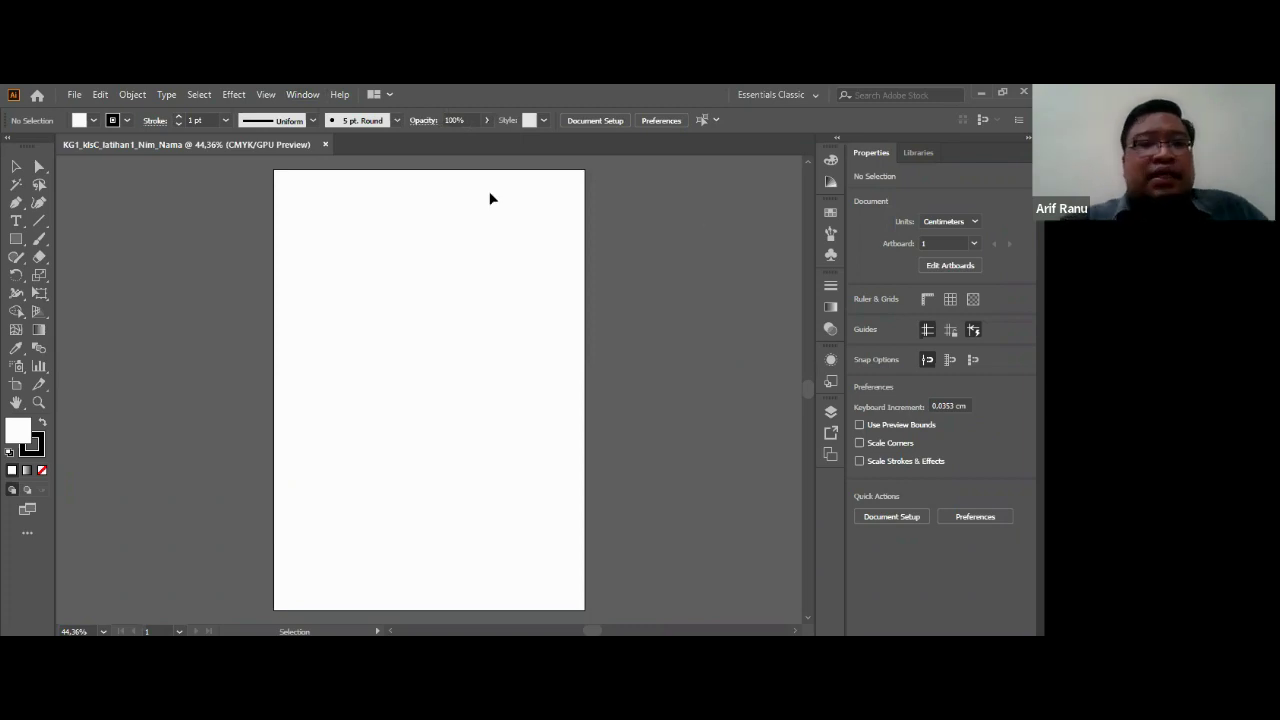
{"action": "left_click", "coordinate": [302, 94]}
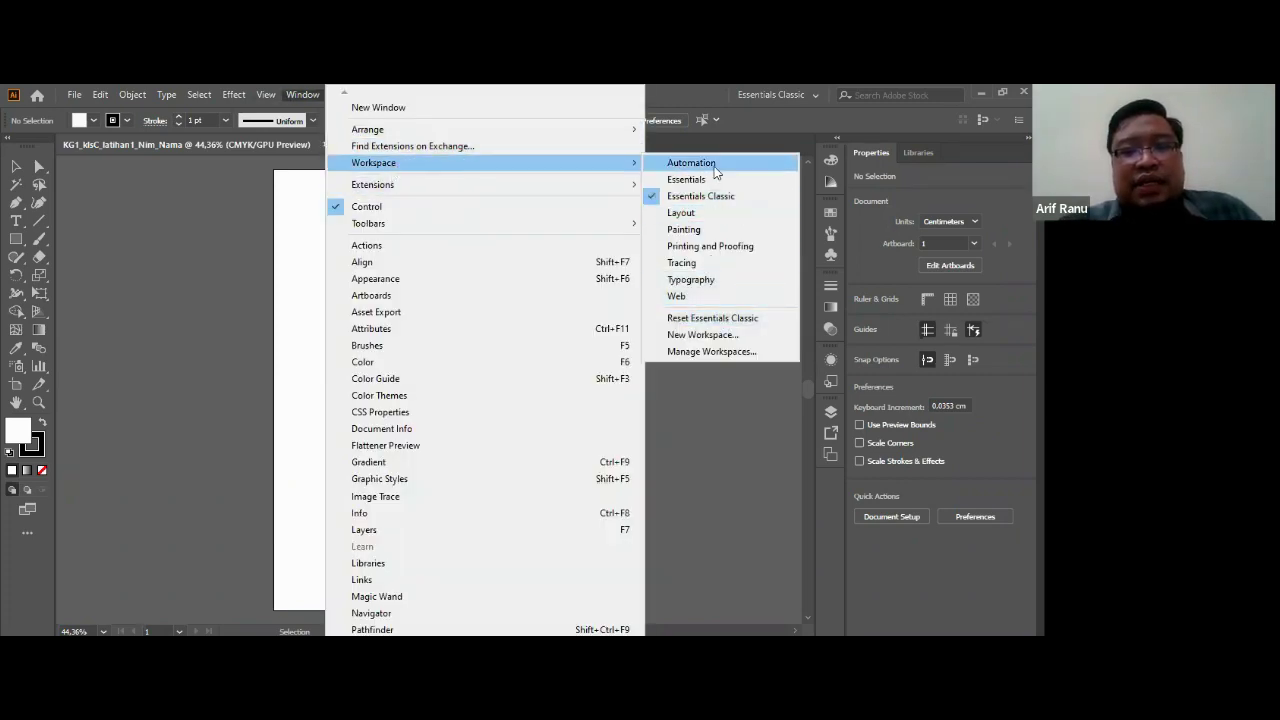
{"action": "mouse_move", "coordinate": [373, 162]}
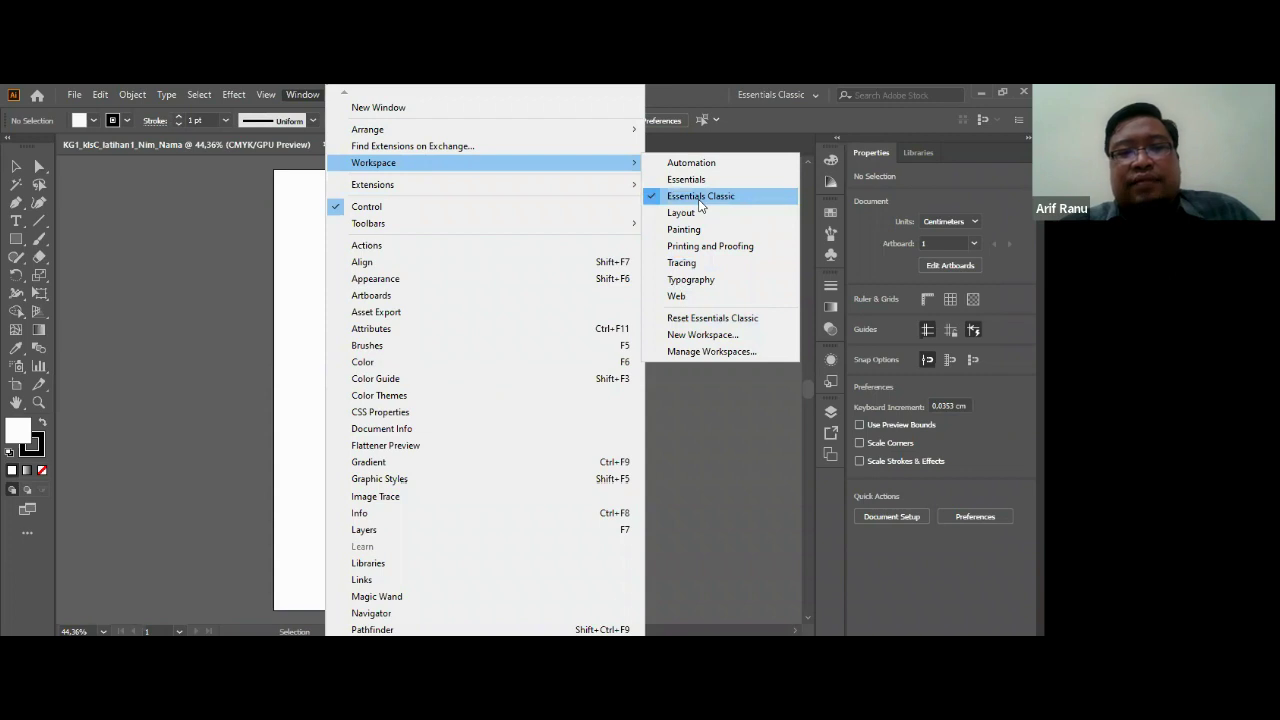
{"action": "left_click", "coordinate": [821, 415]}
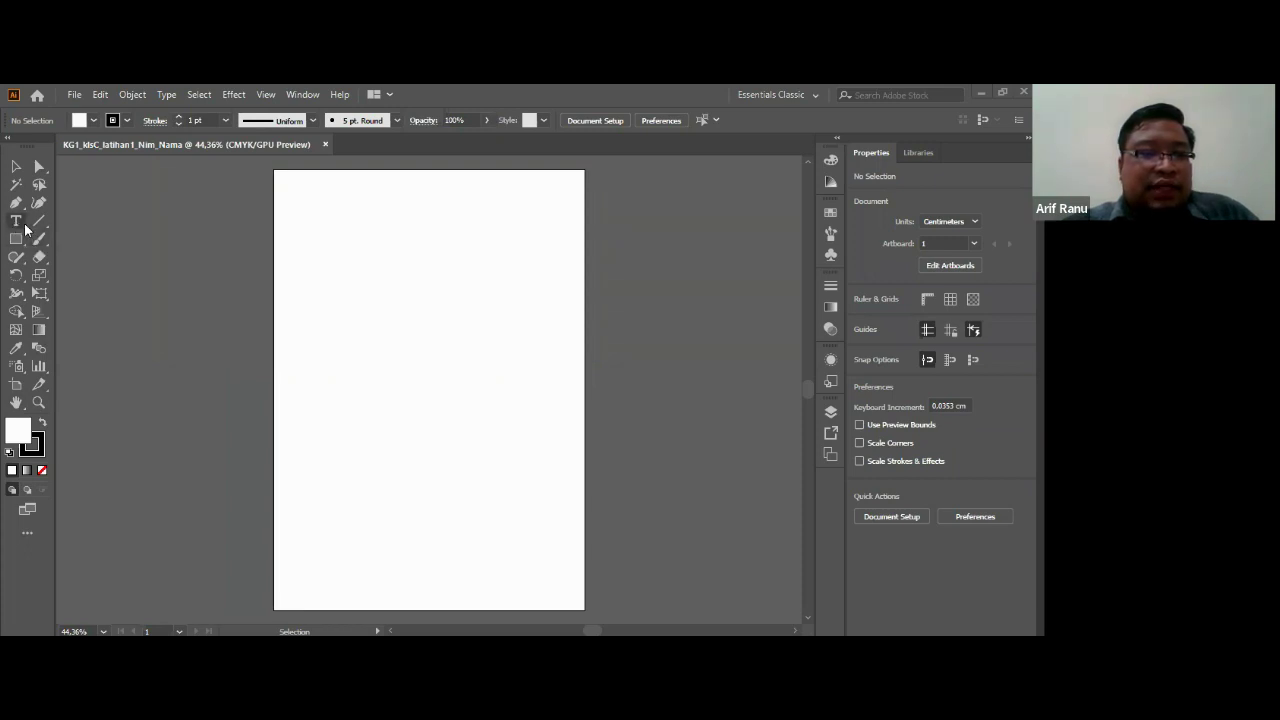
Step: Place a Lorem Ipsum point text object on the upper-left artboard with the Type tool
{"action": "left_click", "coordinate": [22, 227]}
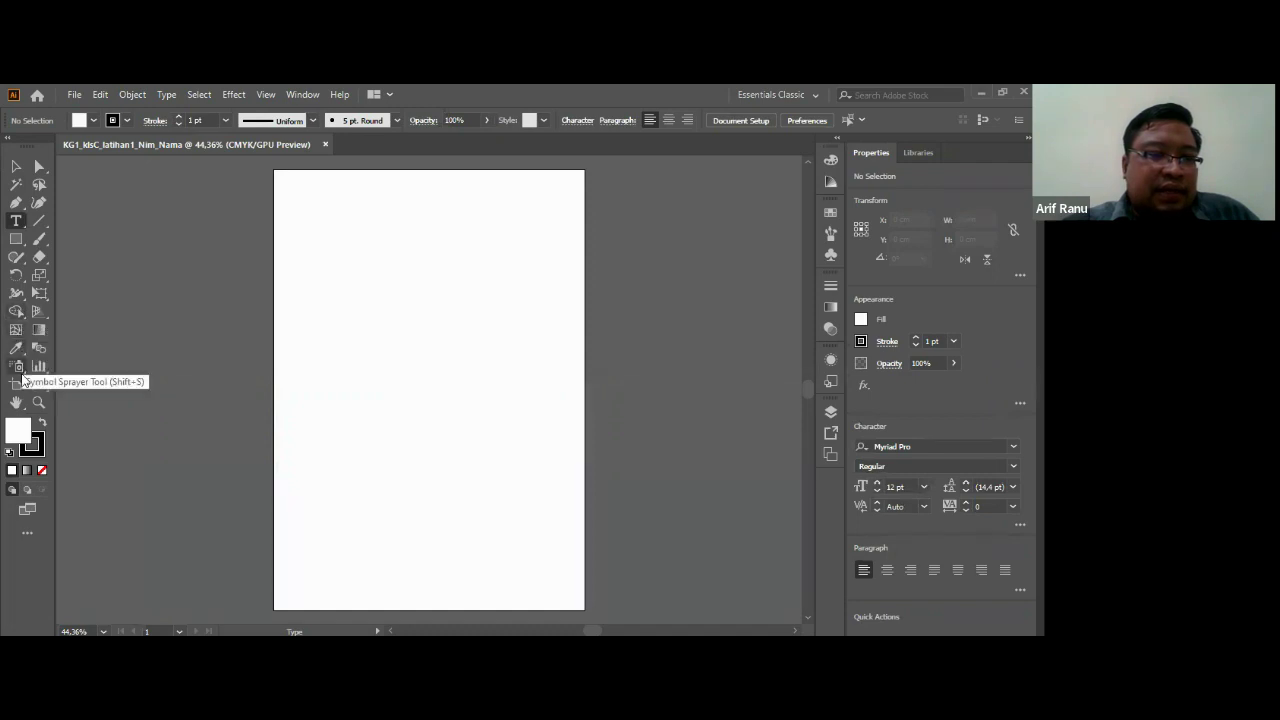
{"action": "key", "text": "k"}
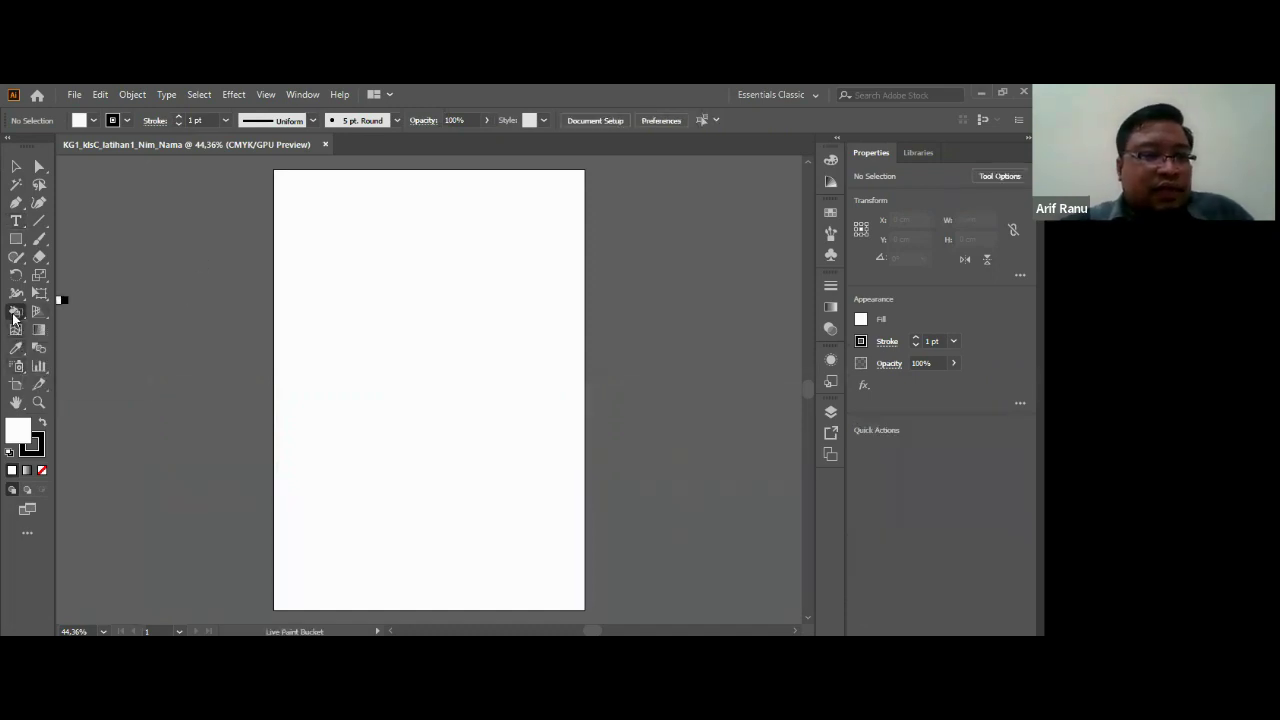
{"action": "left_click_drag", "start_coordinate": [16, 311], "coordinate": [62, 332]}
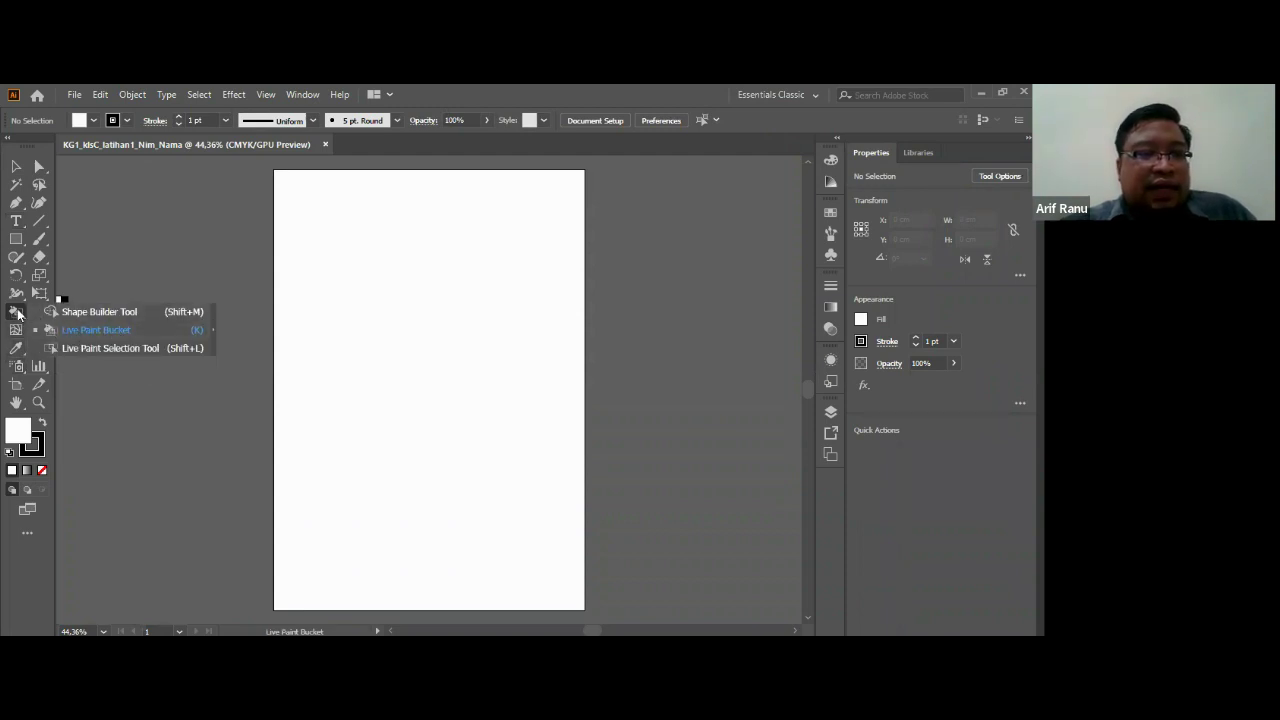
{"action": "left_click", "coordinate": [16, 221]}
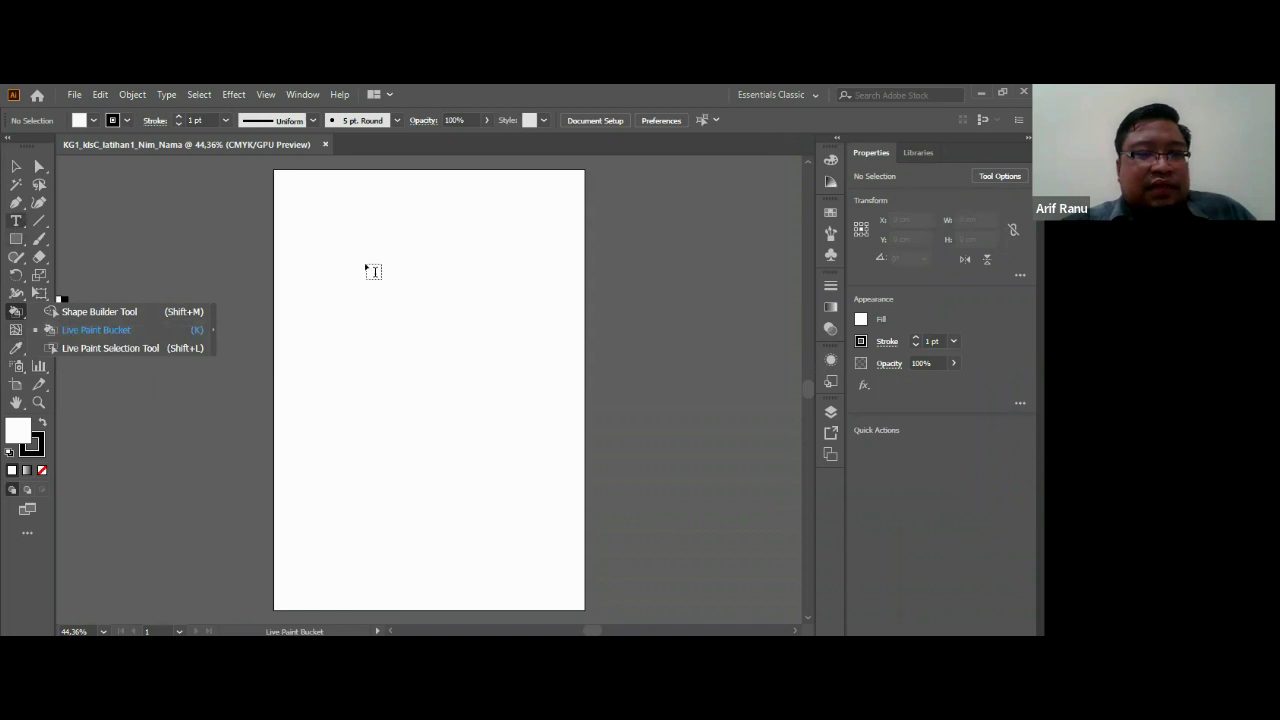
{"action": "left_click", "coordinate": [366, 266]}
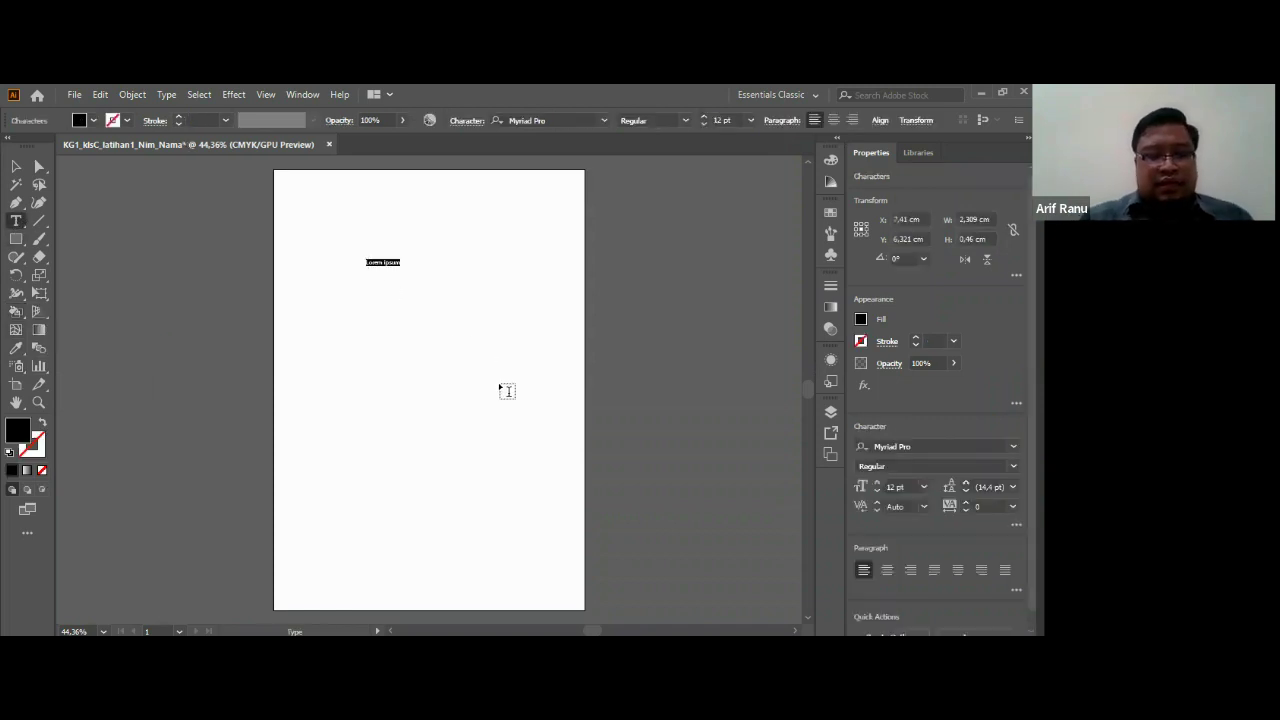
Step: Replace the placeholder text and set its font size to 72 pt
{"action": "type", "text": "Ar"}
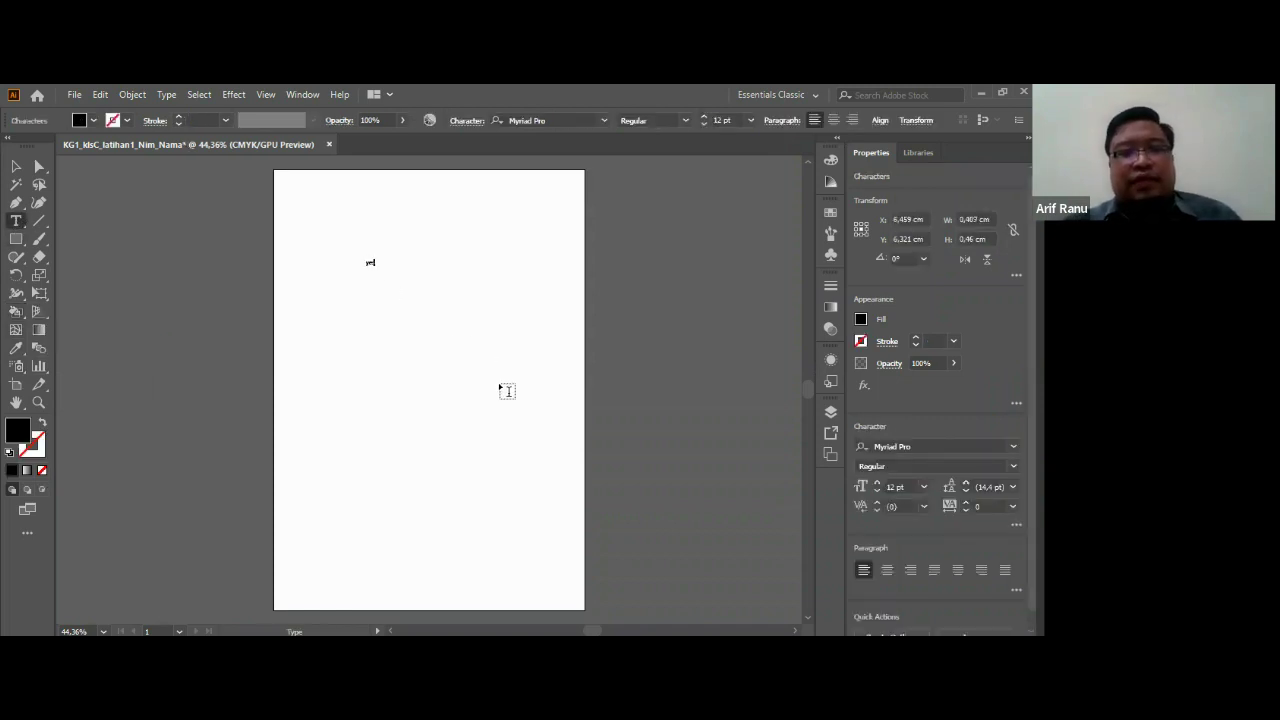
{"action": "key", "text": "Escape"}
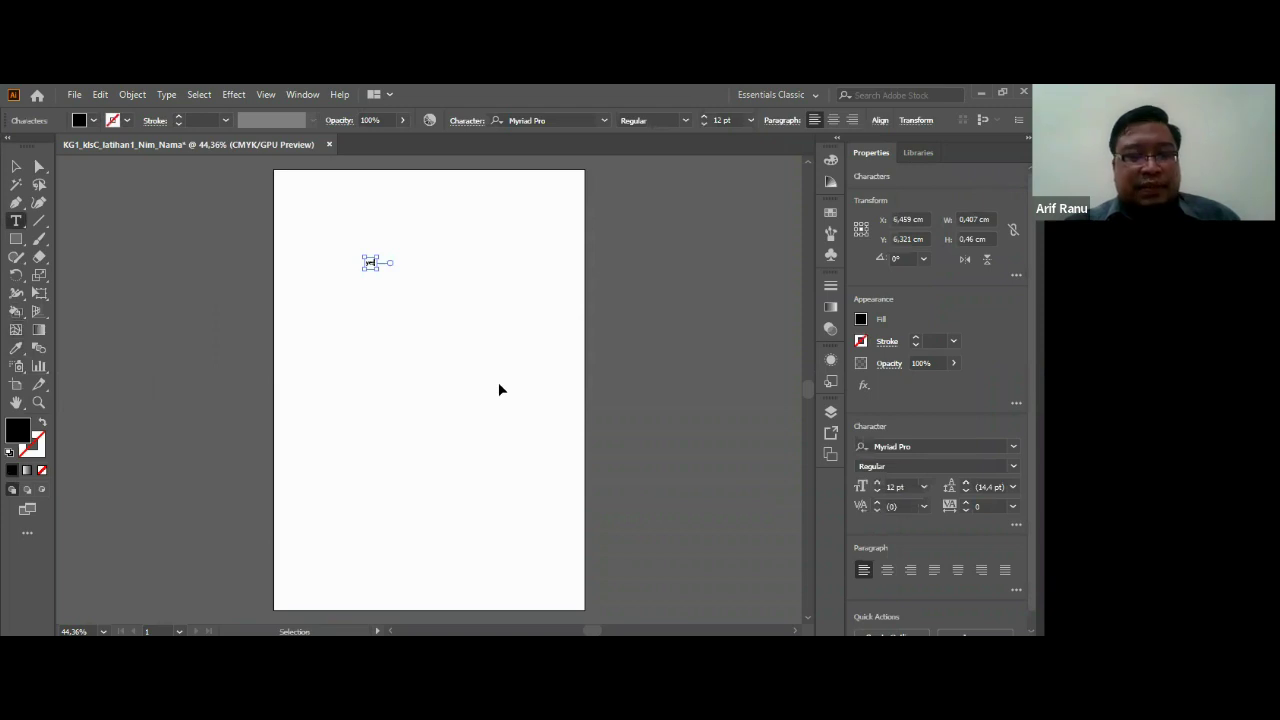
{"action": "key", "text": "Return"}
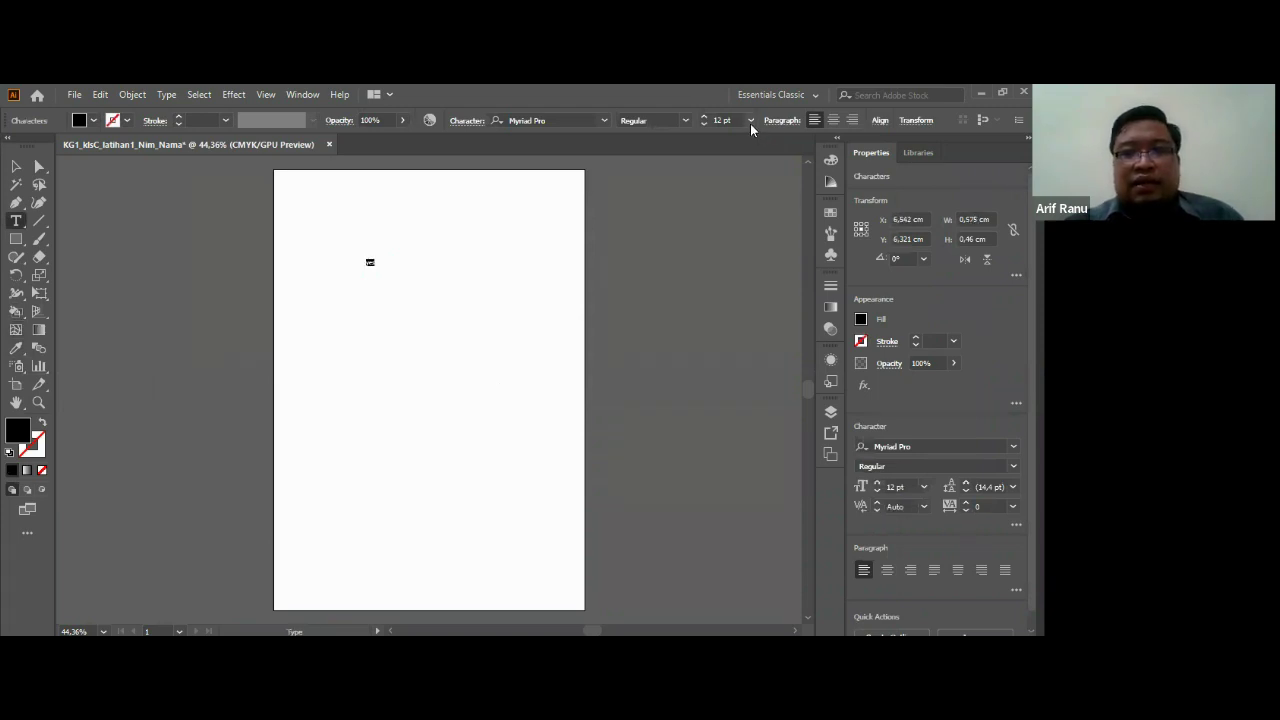
{"action": "left_click", "coordinate": [750, 123]}
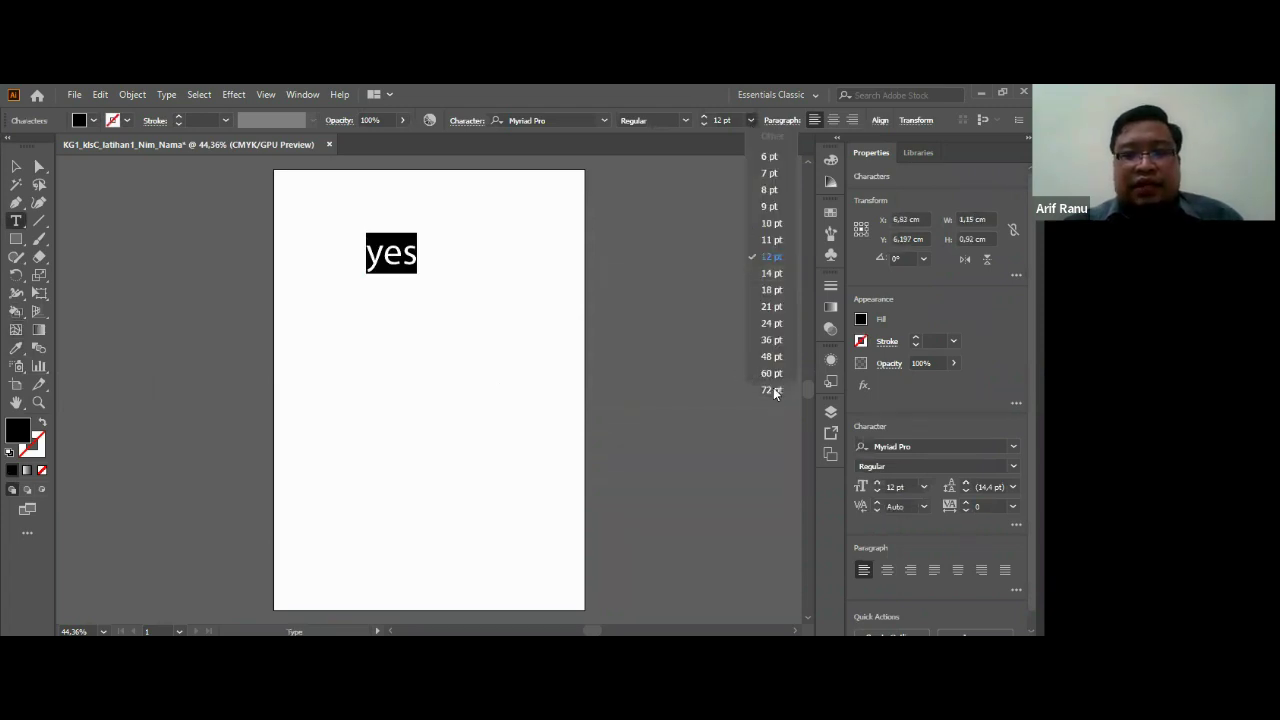
{"action": "left_click", "coordinate": [772, 390]}
{"action": "key", "text": "Escape"}
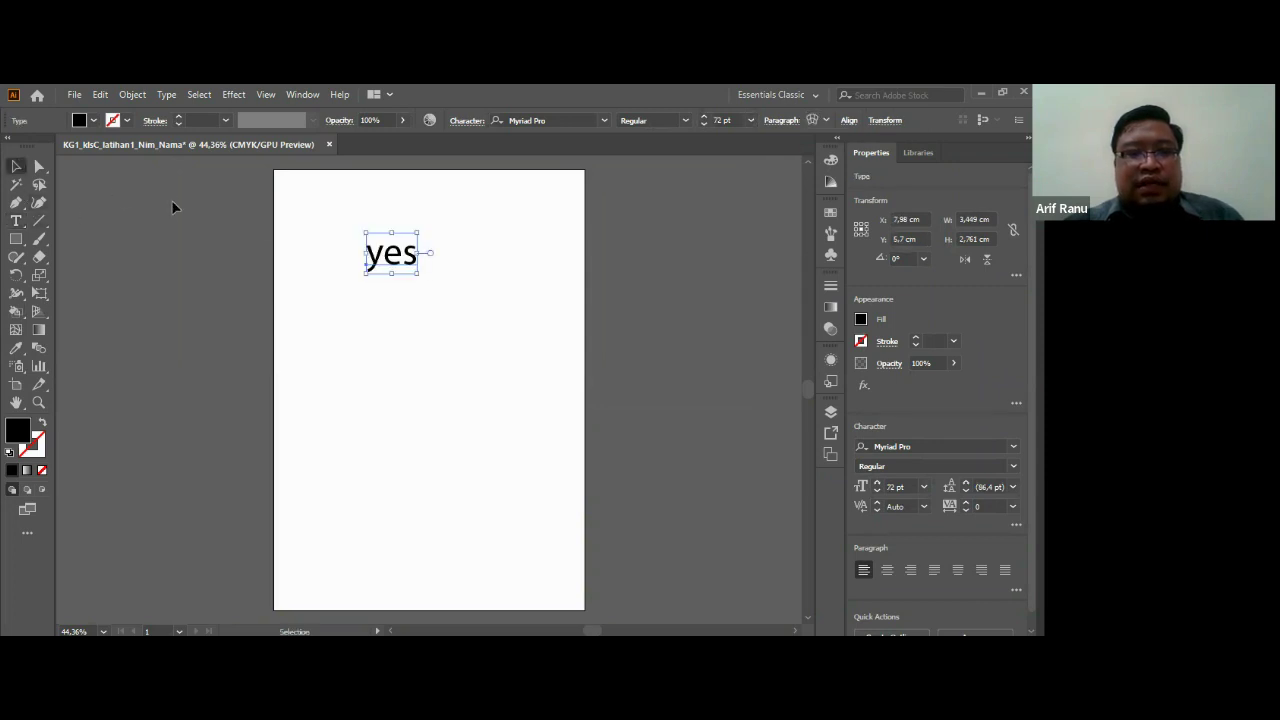
Step: Scale the word 'yes' up and set its font size to 150 pt
{"action": "left_click_drag", "start_coordinate": [450, 290], "coordinate": [481, 316]}
{"action": "key", "text": "ctrl+z"}
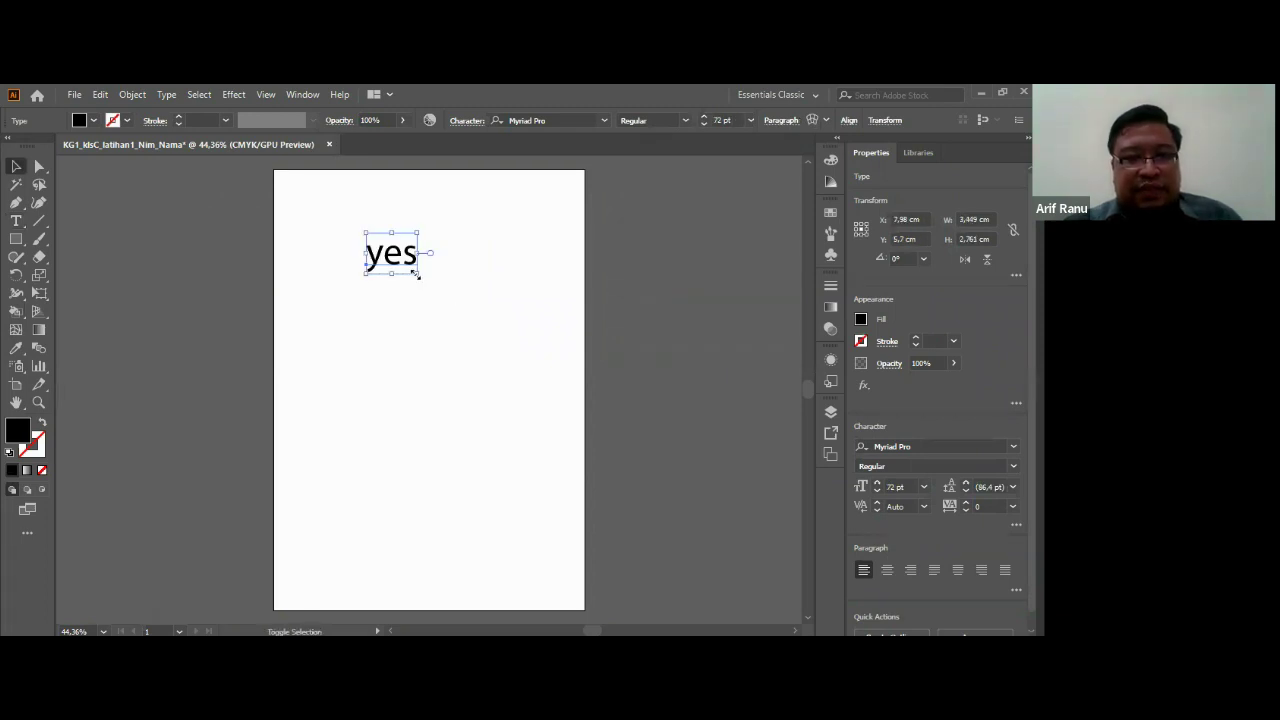
{"action": "mouse_move", "coordinate": [416, 274]}
{"action": "left_mouse_down"}
{"action": "mouse_move", "coordinate": [491, 370]}
{"action": "mouse_move", "coordinate": [440, 291]}
{"action": "left_mouse_up"}
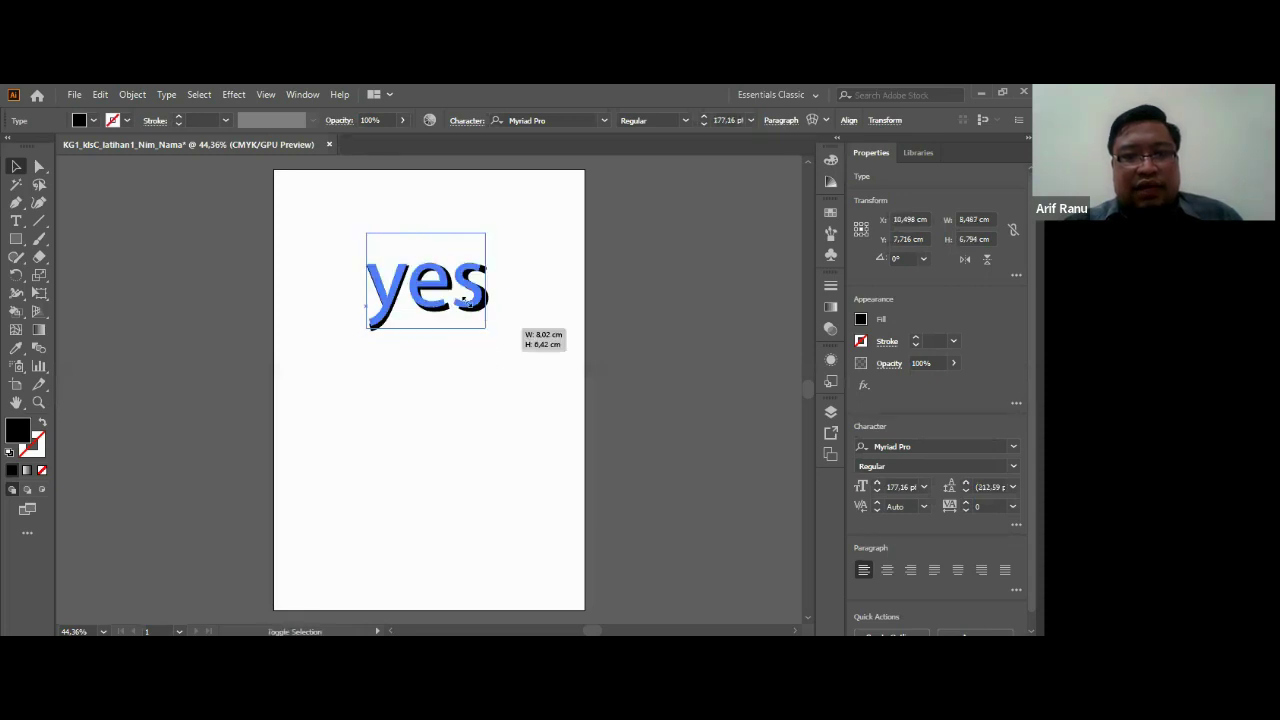
{"action": "left_click", "coordinate": [730, 120]}
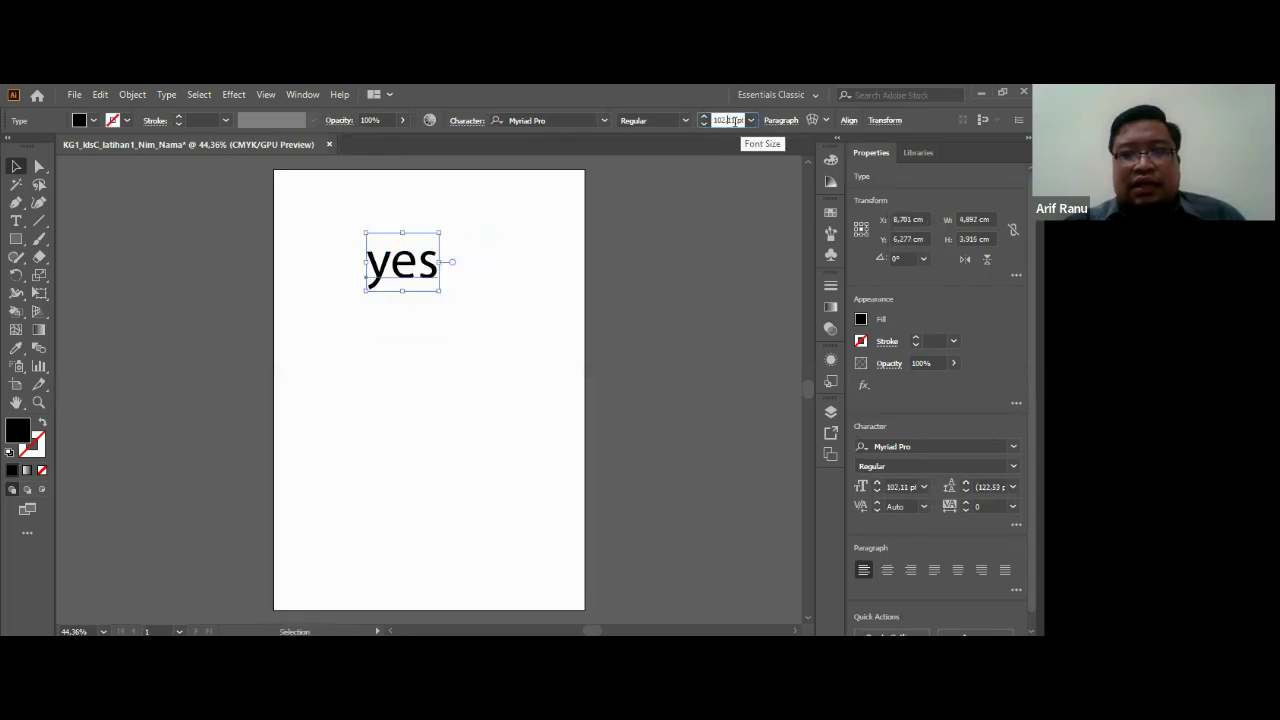
{"action": "left_click_drag", "start_coordinate": [733, 120], "coordinate": [645, 128]}
{"action": "type", "text": "1"}
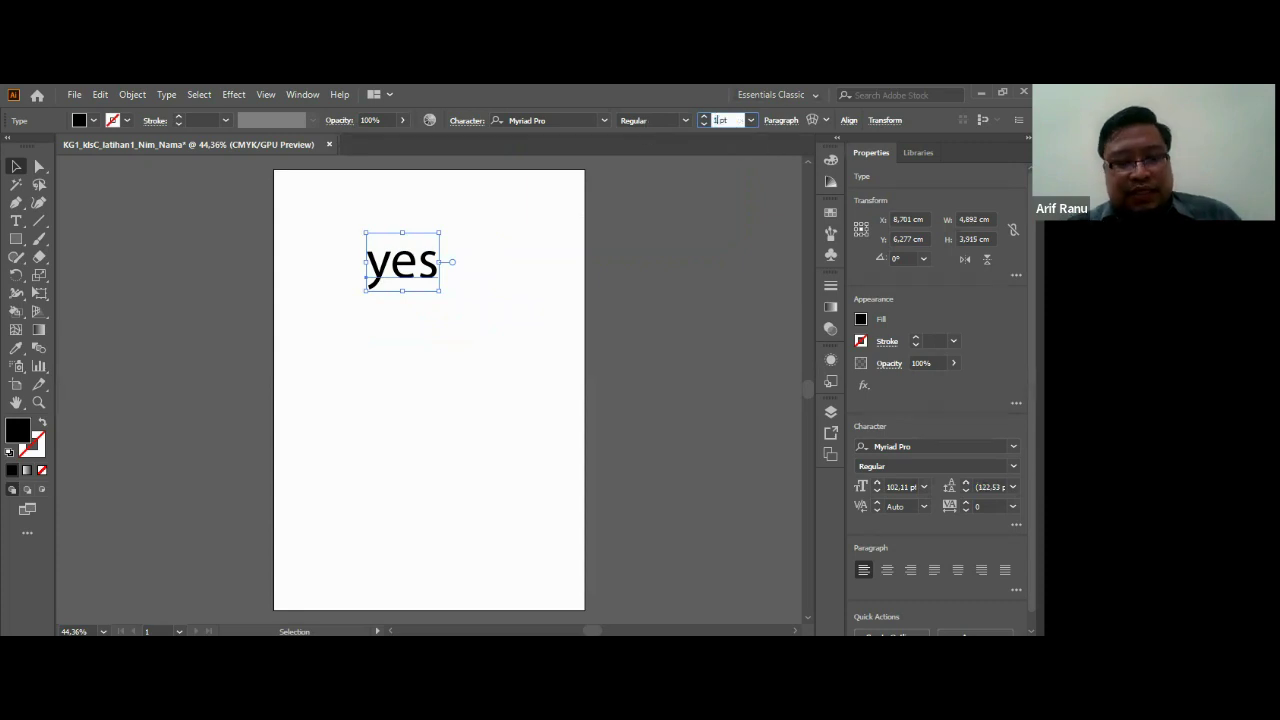
{"action": "type", "text": "50"}
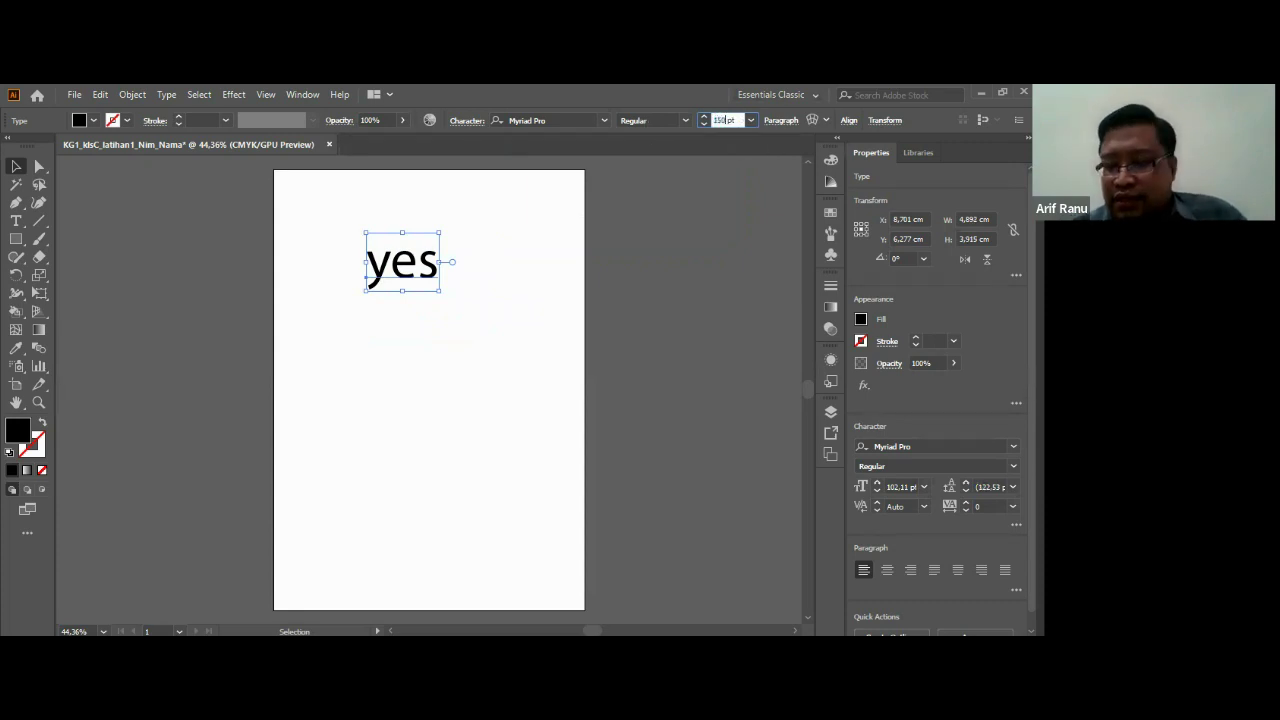
{"action": "key", "text": "Return"}
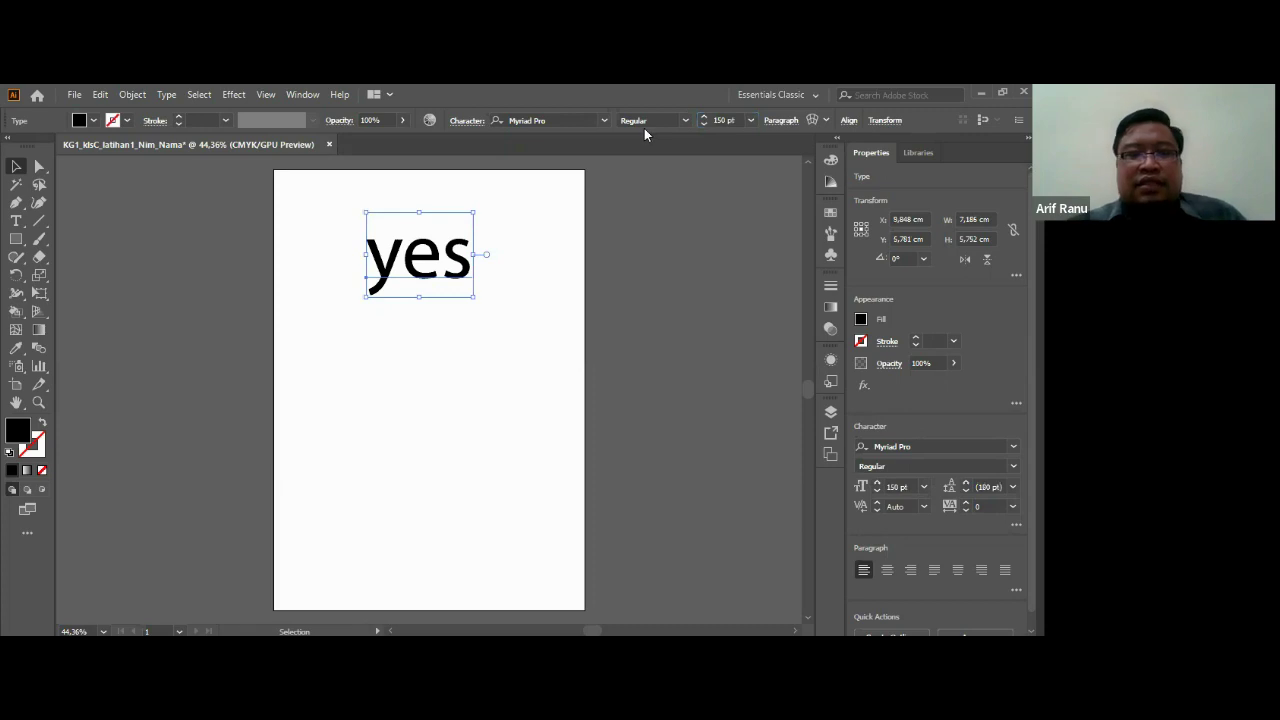
Step: Apply the Cooper Black font family to the 150 pt word 'yes'
{"action": "double_click", "coordinate": [438, 279]}
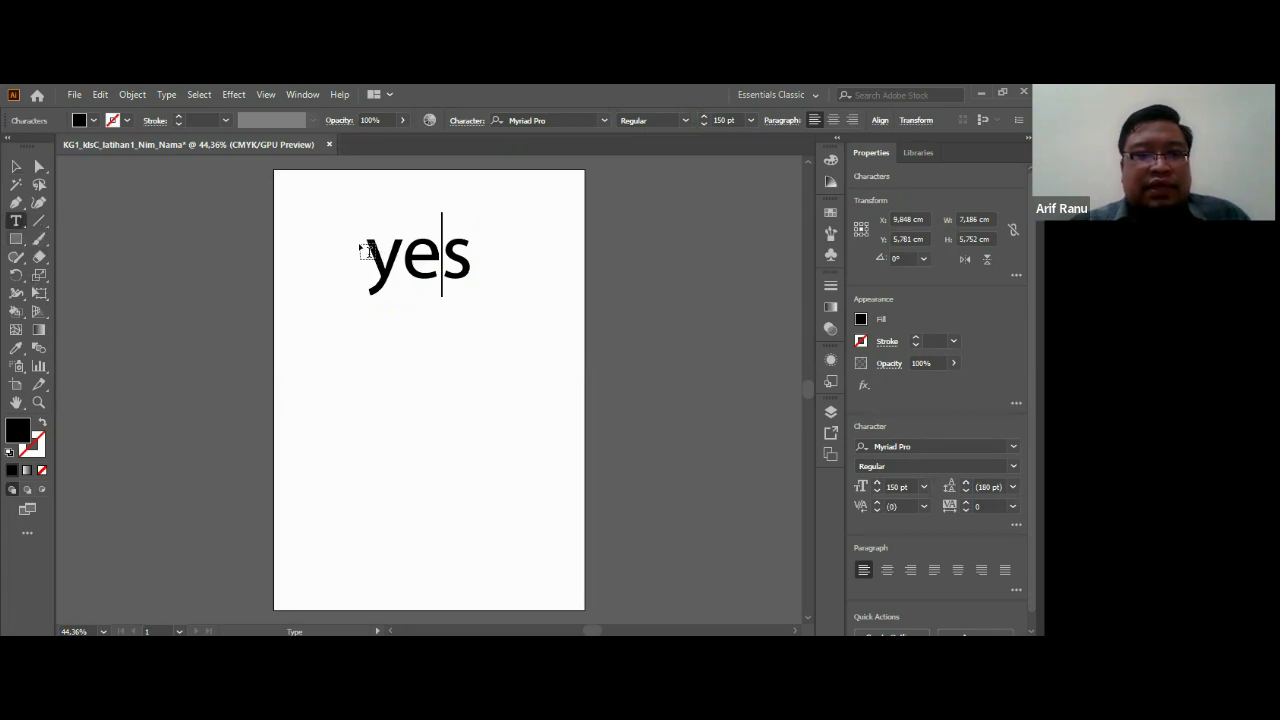
{"action": "left_click_drag", "start_coordinate": [366, 255], "coordinate": [481, 257]}
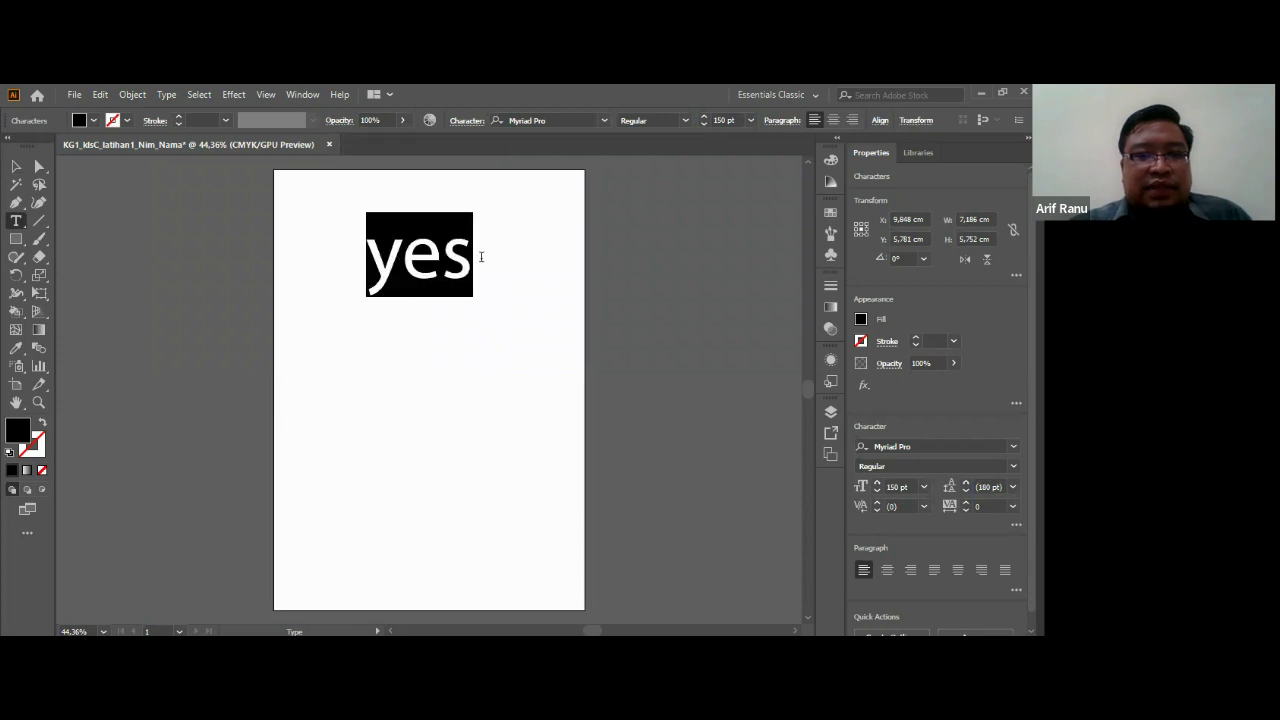
{"action": "left_click", "coordinate": [604, 120]}
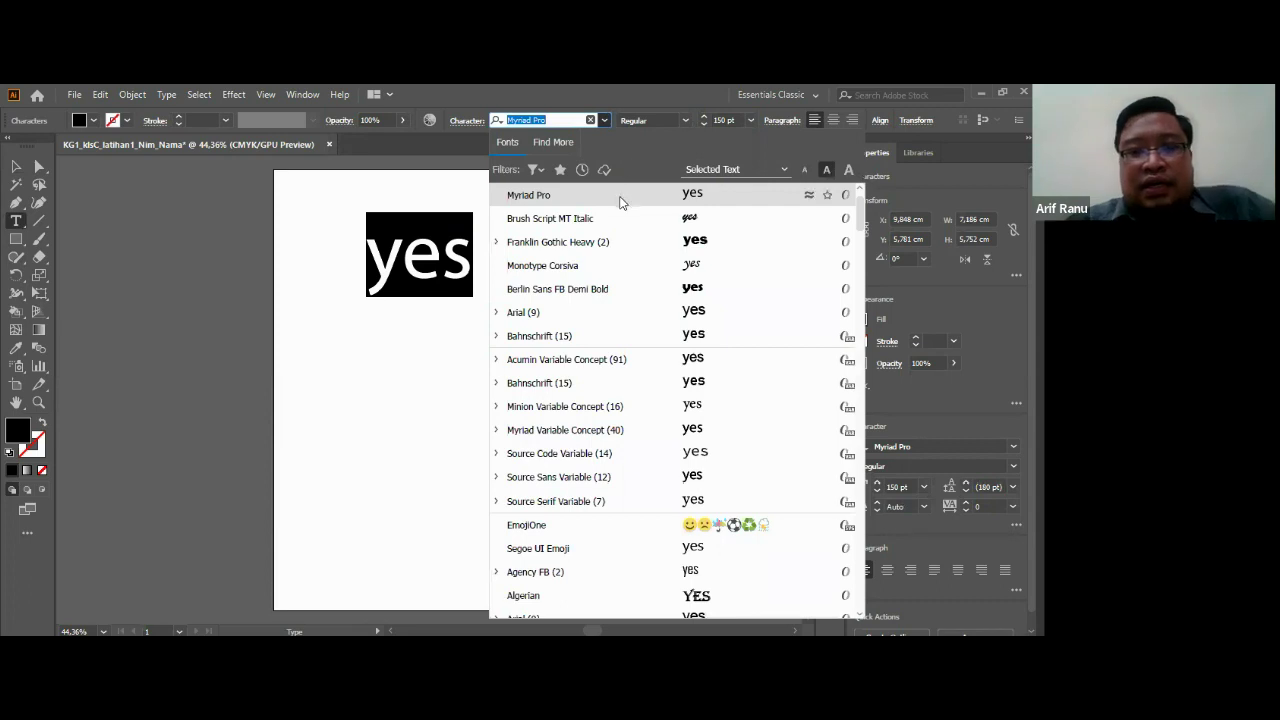
{"action": "mouse_move", "coordinate": [620, 195]}
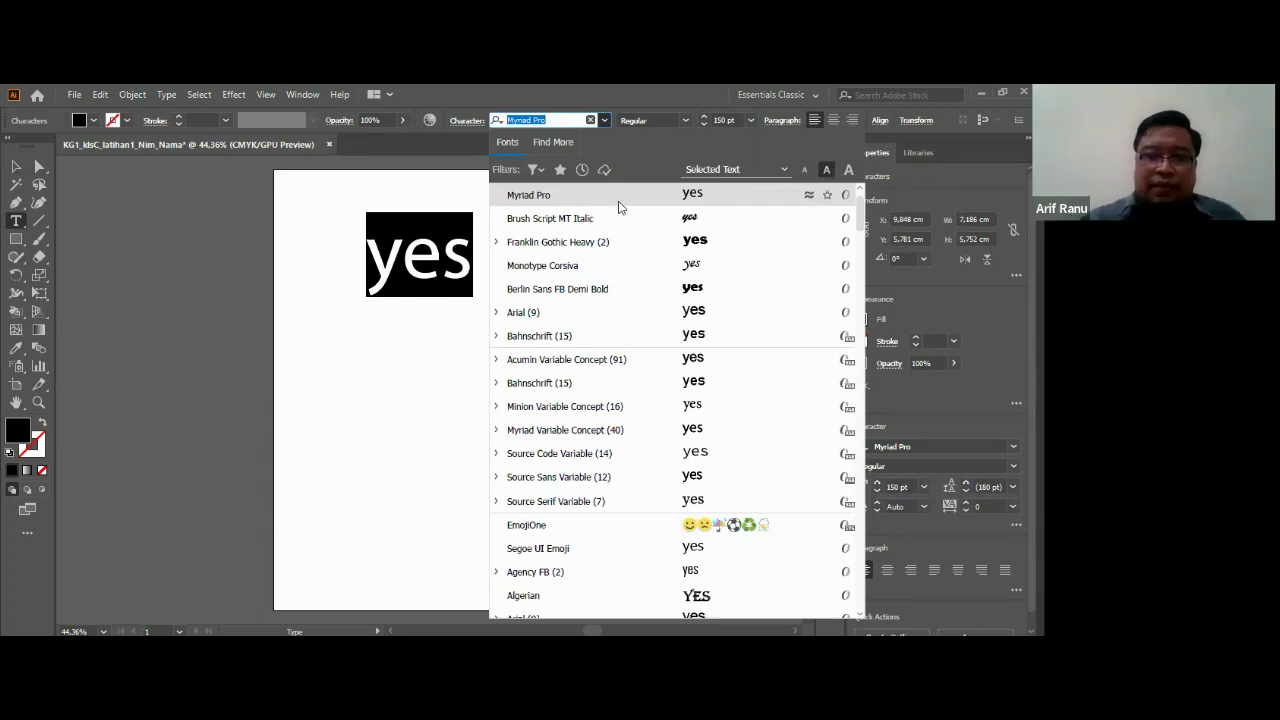
{"action": "scroll", "coordinate": [588, 421], "scroll_direction": "down", "scroll_amount": 5}
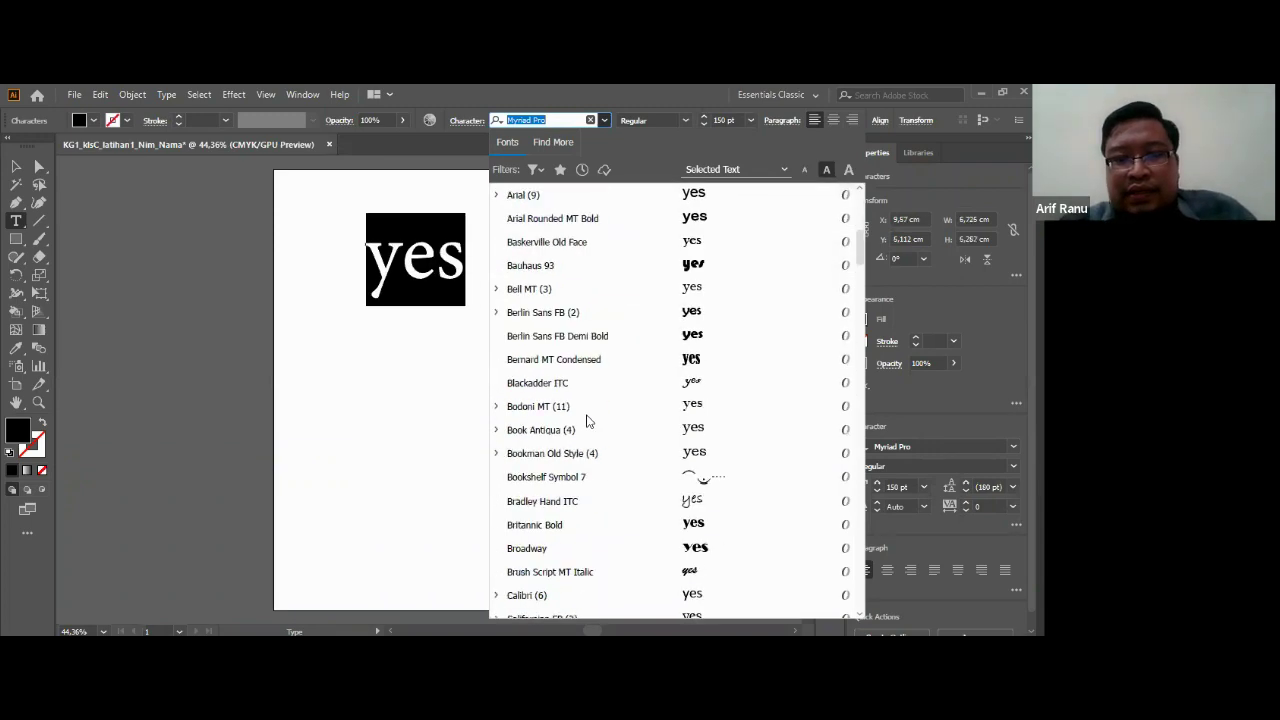
{"action": "scroll", "coordinate": [588, 421], "scroll_direction": "down", "scroll_amount": 1}
{"action": "scroll", "coordinate": [588, 421], "scroll_direction": "down", "scroll_amount": 6}
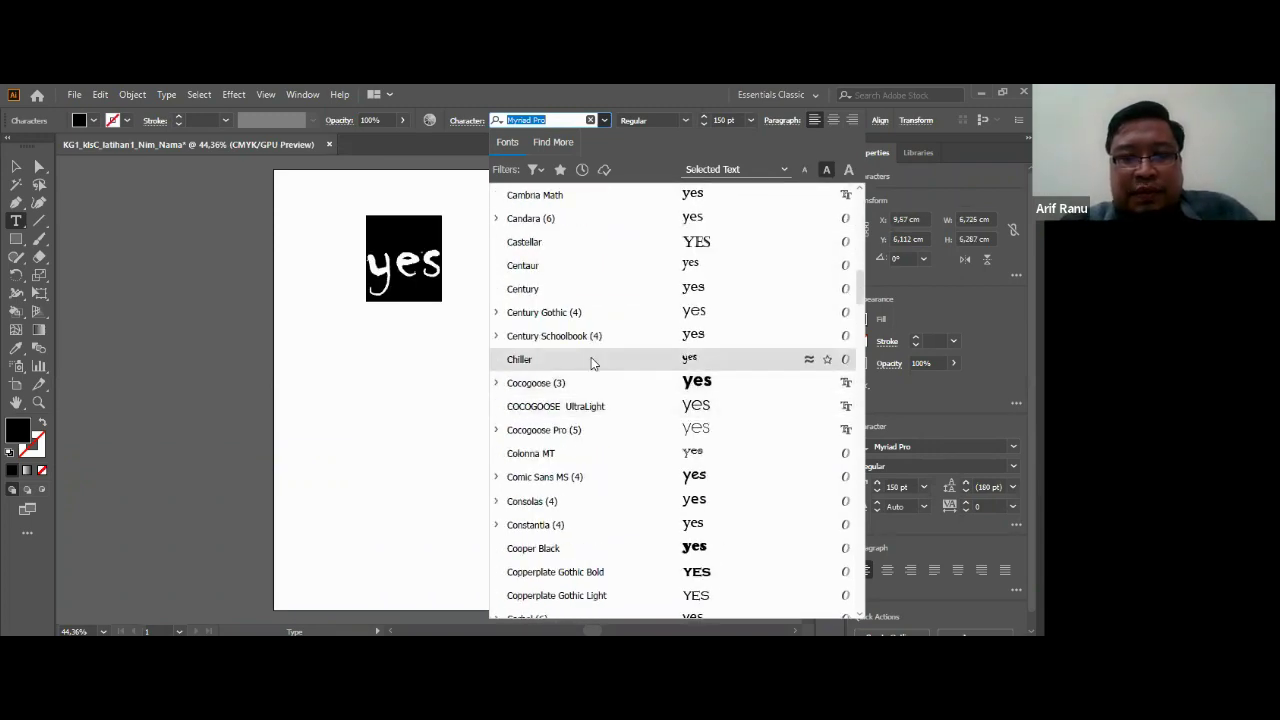
{"action": "scroll", "coordinate": [591, 357], "scroll_direction": "down", "scroll_amount": 1}
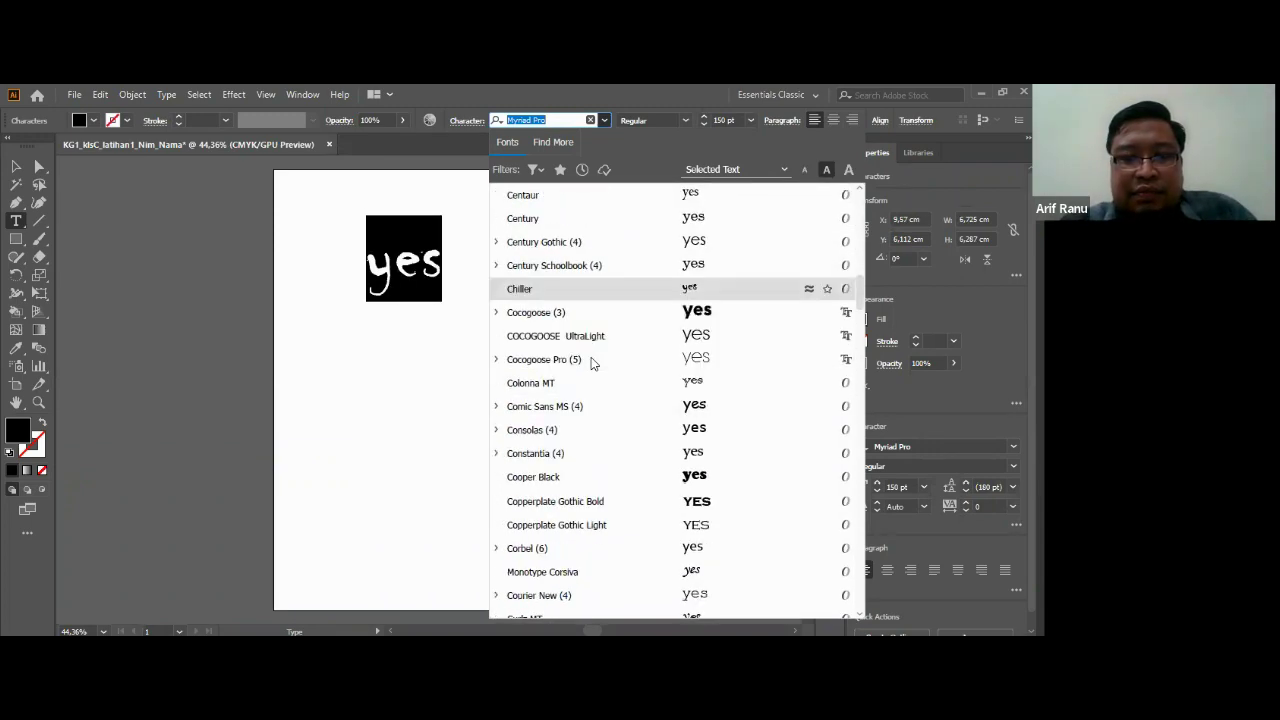
{"action": "left_click", "coordinate": [567, 486]}
{"action": "left_click", "coordinate": [517, 283], "text": "ctrl"}
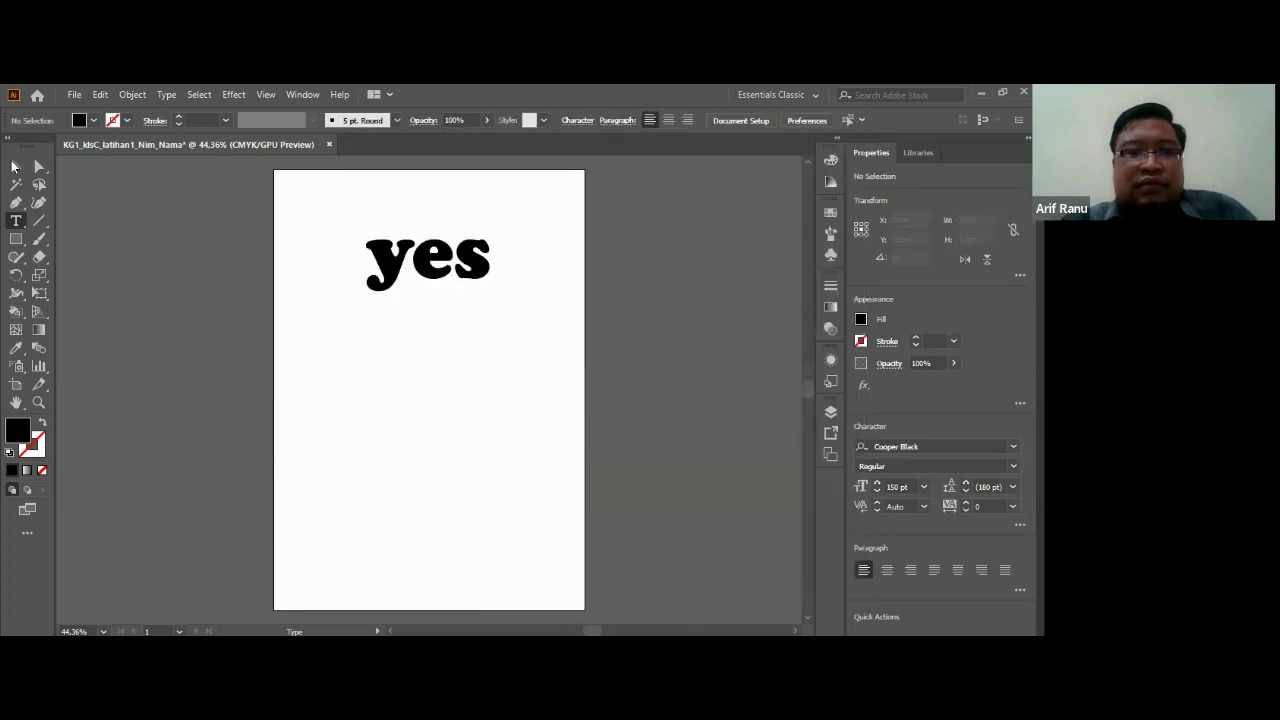
Step: Zoom in on the black 'yes' text, select it, and copy-paste a second copy
{"action": "left_click", "coordinate": [11, 167]}
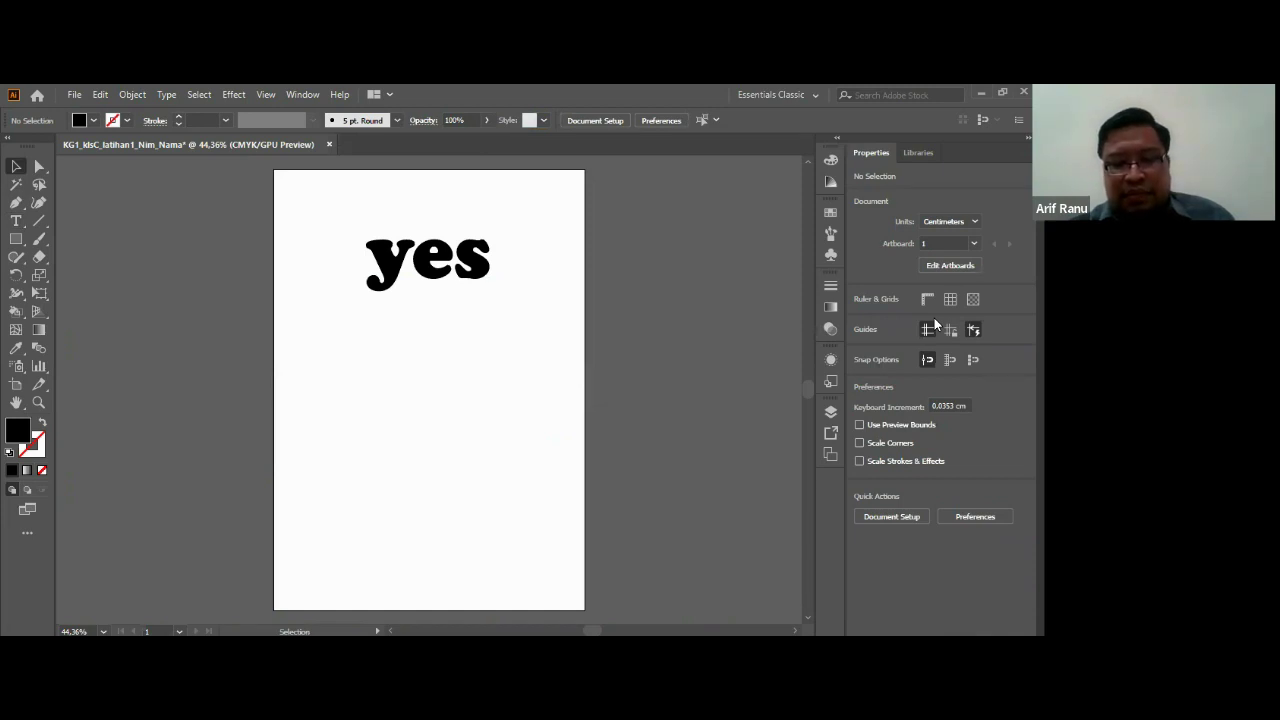
{"action": "key", "text": "ctrl+1"}
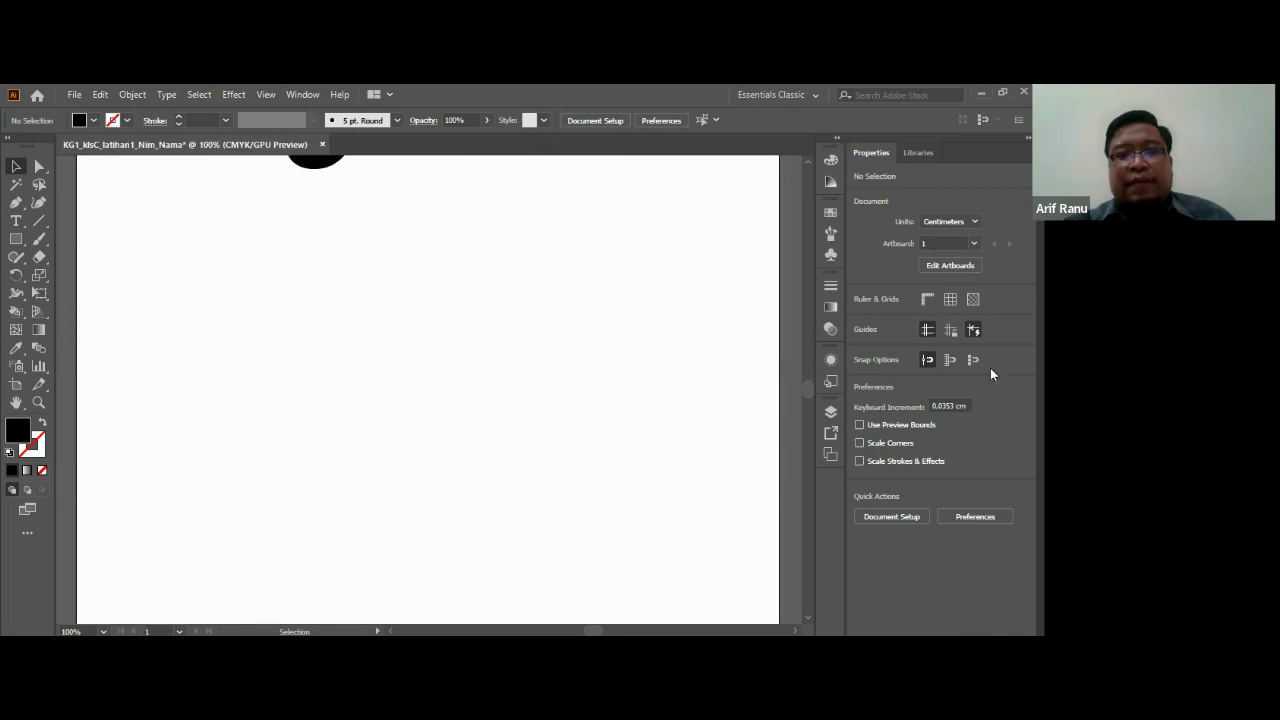
{"action": "scroll", "coordinate": [400, 245], "scroll_direction": "up", "scroll_amount": 3}
{"action": "scroll", "coordinate": [425, 275], "scroll_direction": "up", "scroll_amount": 2}
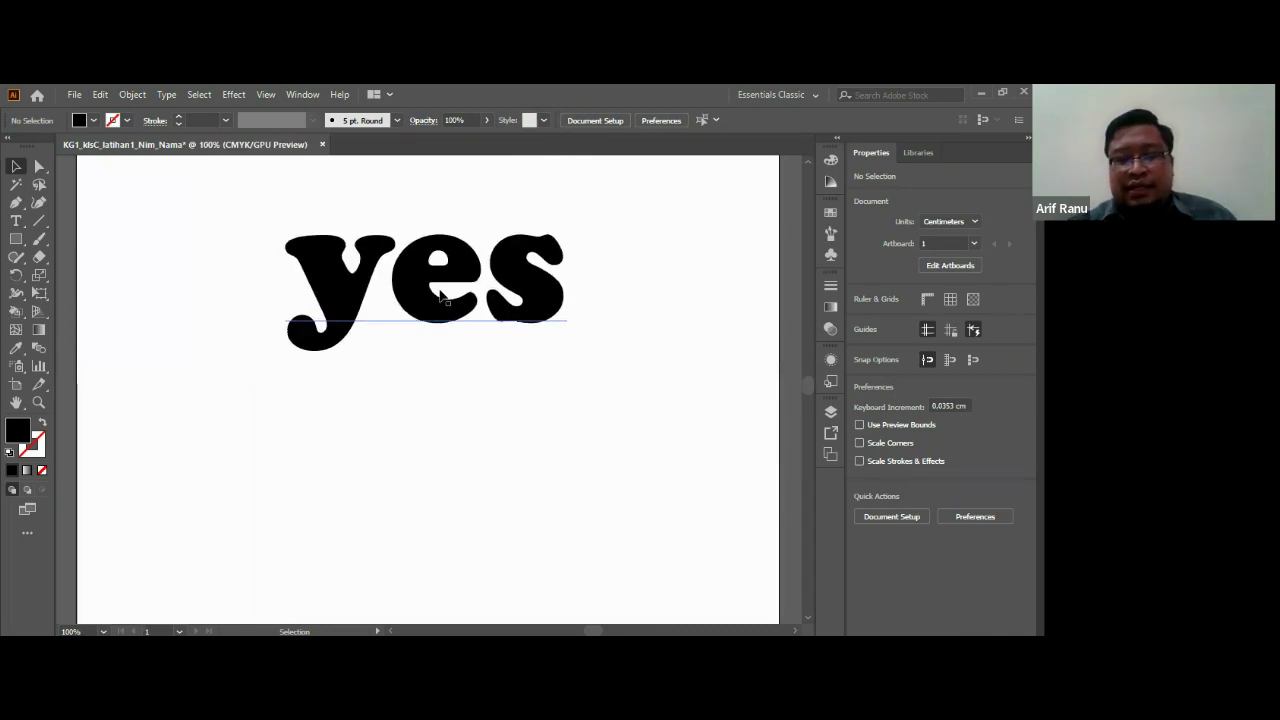
{"action": "key", "text": "ctrl+equal"}
{"action": "scroll", "coordinate": [446, 318], "scroll_direction": "up", "scroll_amount": 2}
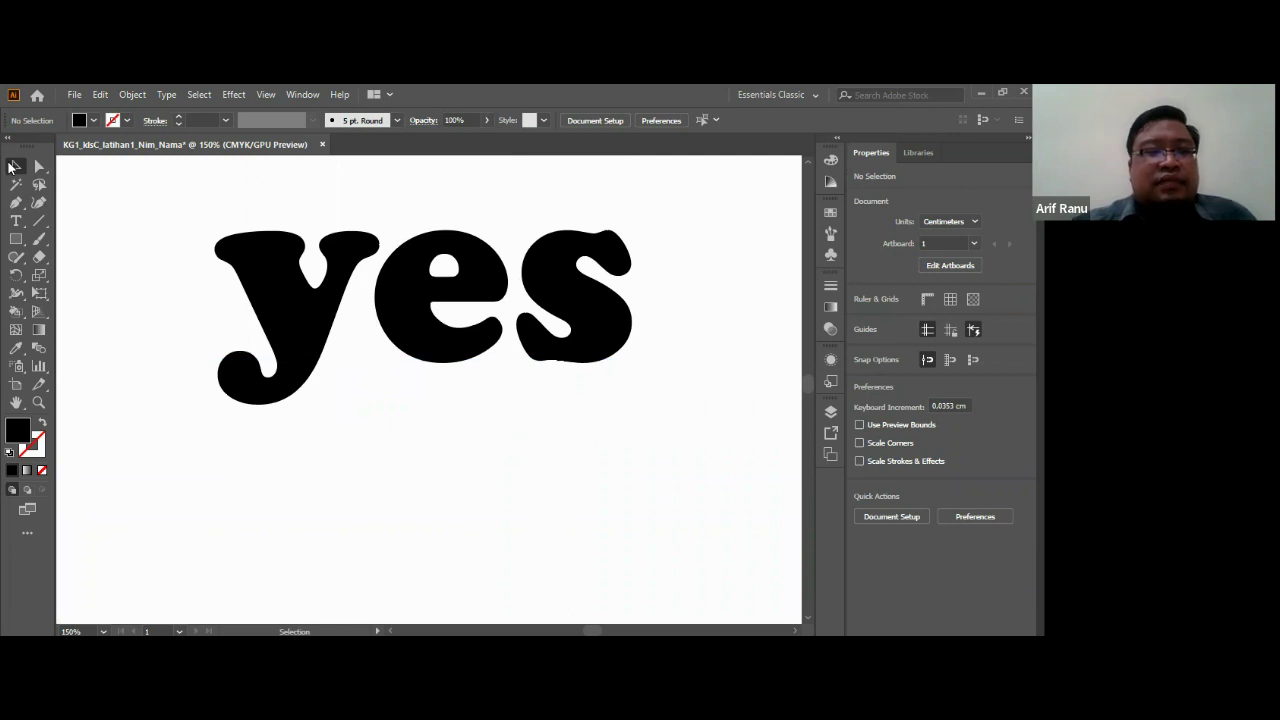
{"action": "left_click", "coordinate": [12, 167]}
{"action": "left_click", "coordinate": [240, 204]}
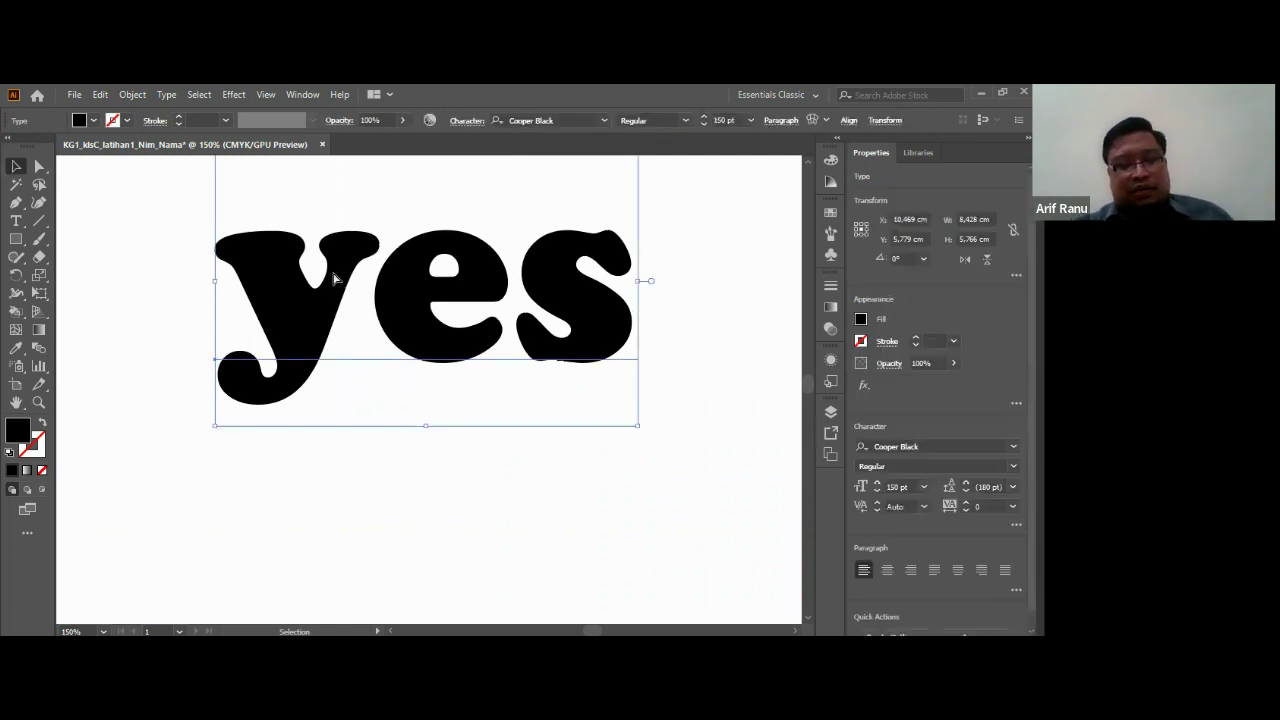
{"action": "key", "text": "ctrl+c"}
{"action": "key", "text": "ctrl+v"}
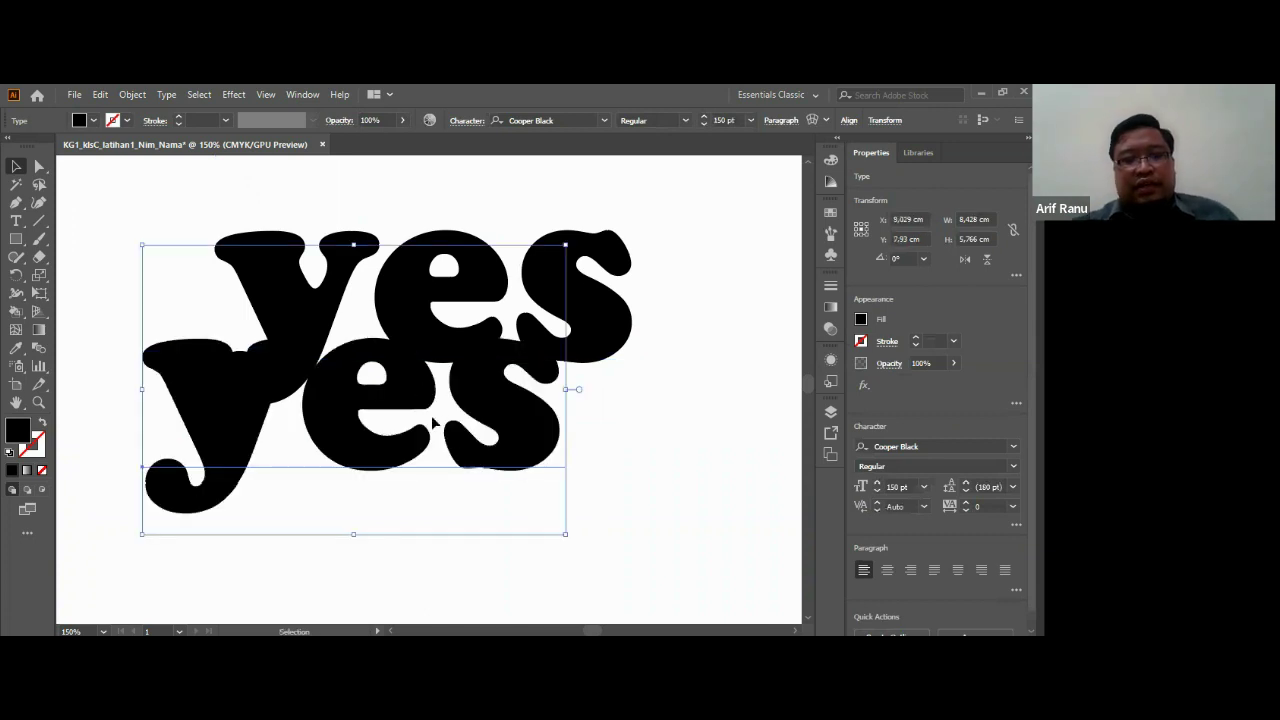
Step: Drag the pasted 'yes' copy well below the original and reselect the upper one
{"action": "left_click_drag", "start_coordinate": [433, 424], "coordinate": [505, 496]}
{"action": "scroll", "coordinate": [508, 483], "scroll_direction": "down", "scroll_amount": 1}
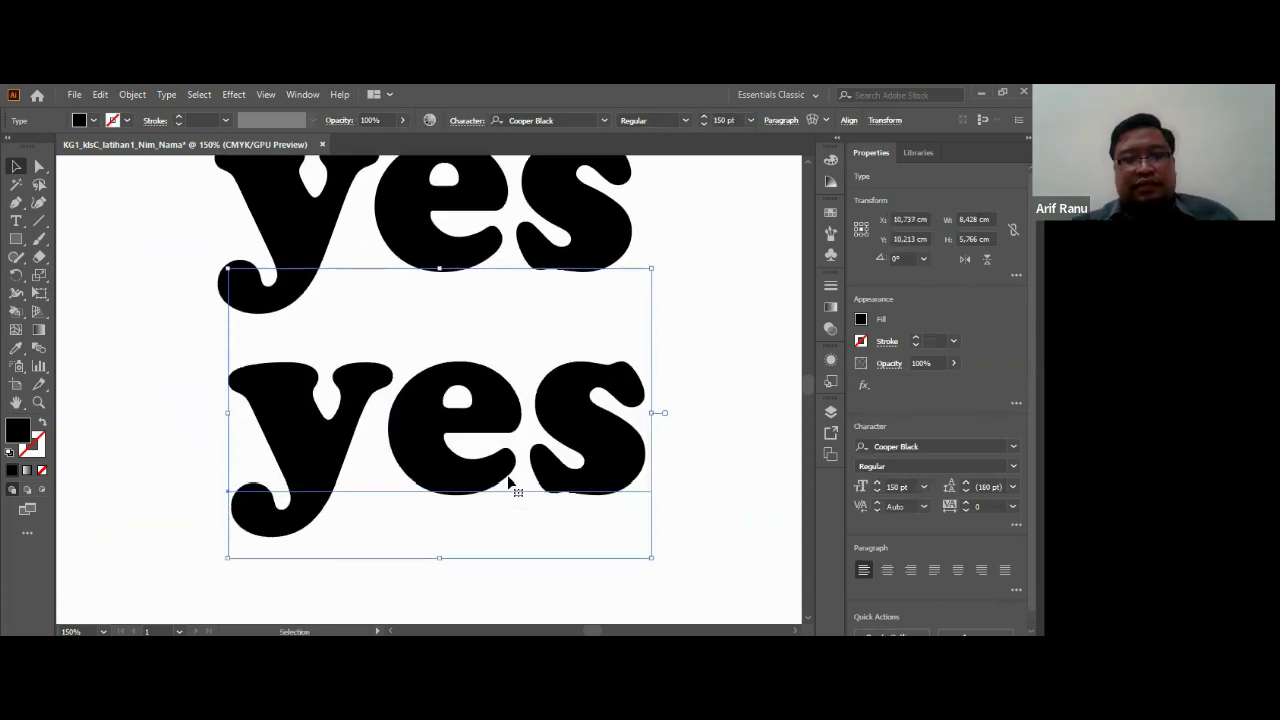
{"action": "scroll", "coordinate": [508, 483], "scroll_direction": "down", "scroll_amount": 1}
{"action": "left_click_drag", "start_coordinate": [508, 368], "coordinate": [502, 460]}
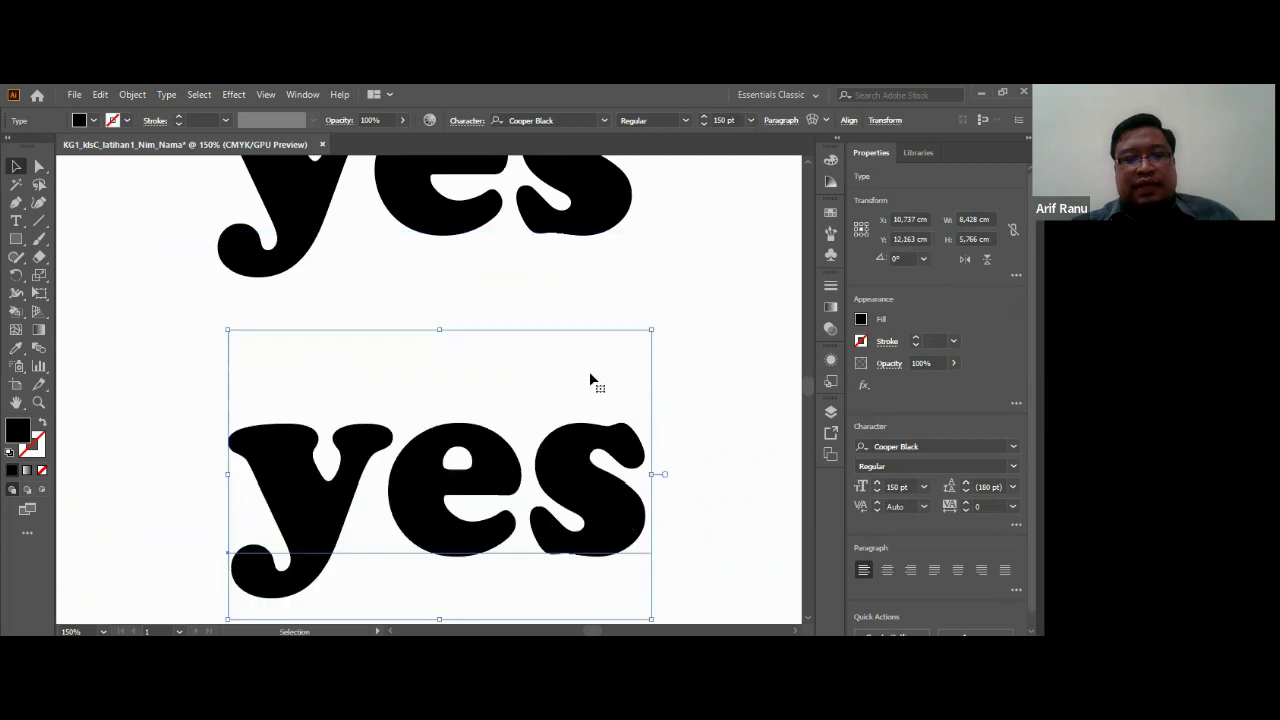
{"action": "scroll", "coordinate": [593, 371], "scroll_direction": "up", "scroll_amount": 2}
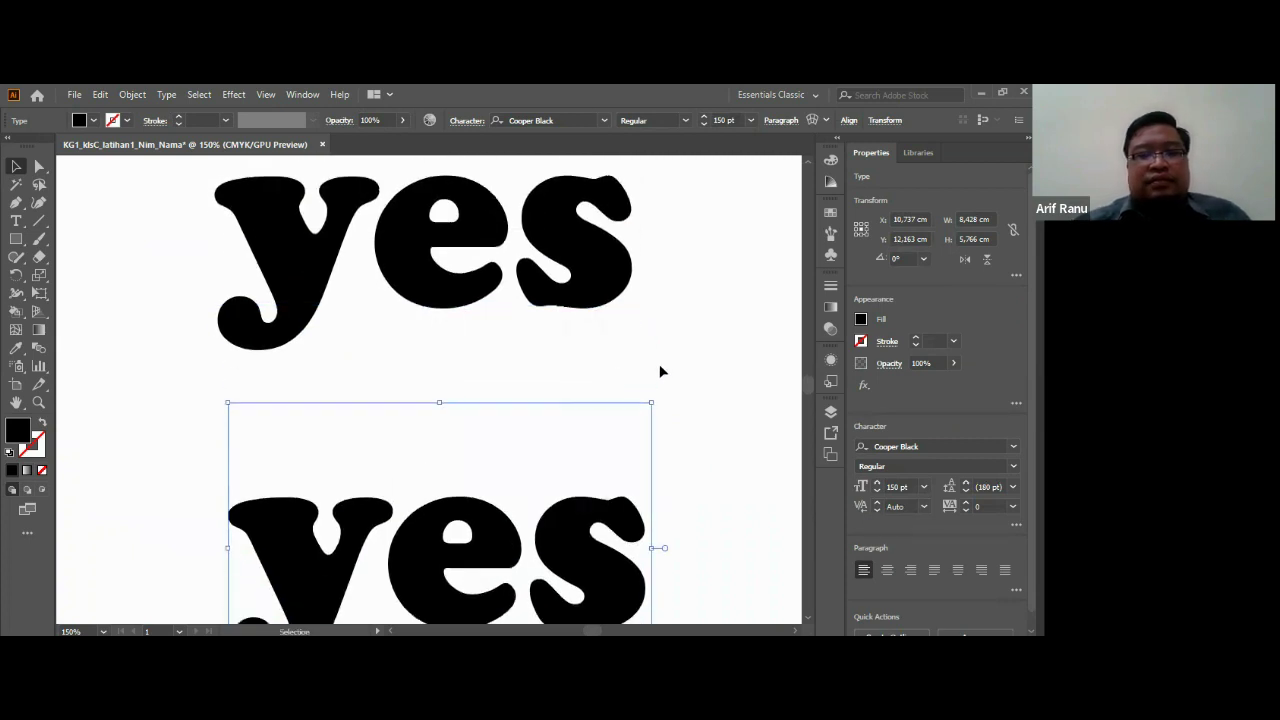
{"action": "left_click", "coordinate": [698, 351]}
{"action": "scroll", "coordinate": [678, 348], "scroll_direction": "up", "scroll_amount": 5}
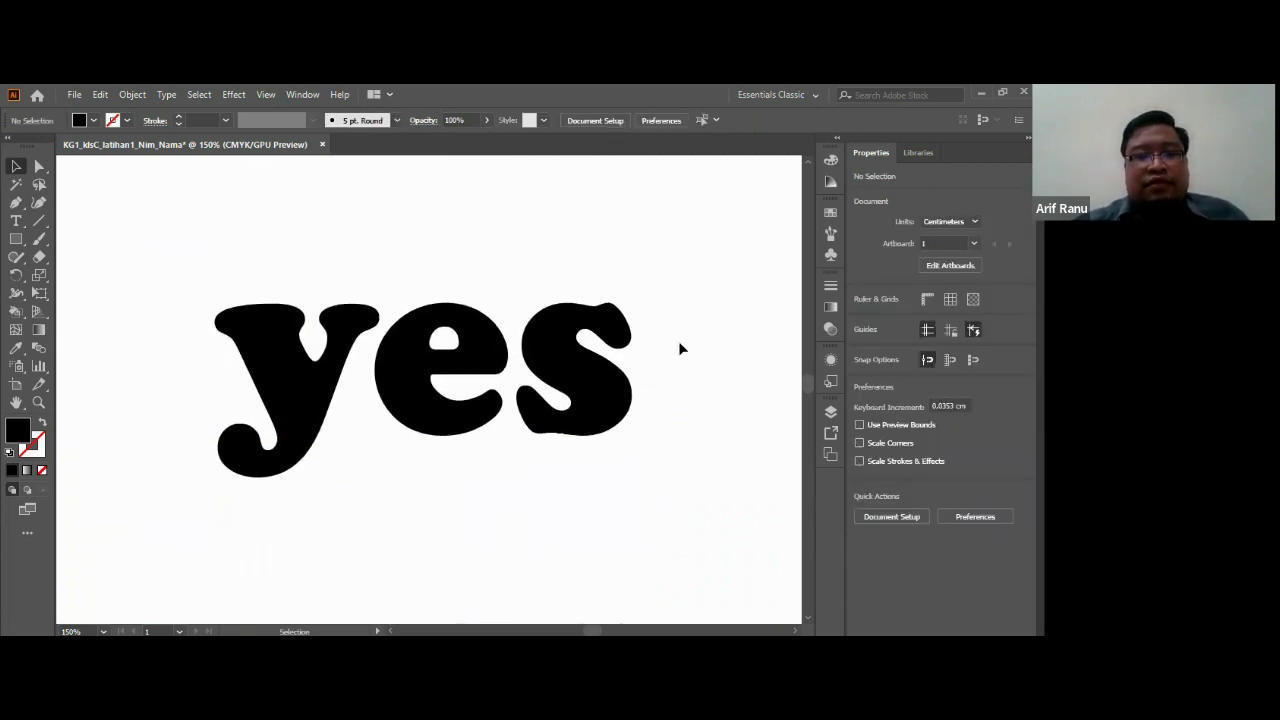
{"action": "left_click", "coordinate": [447, 367]}
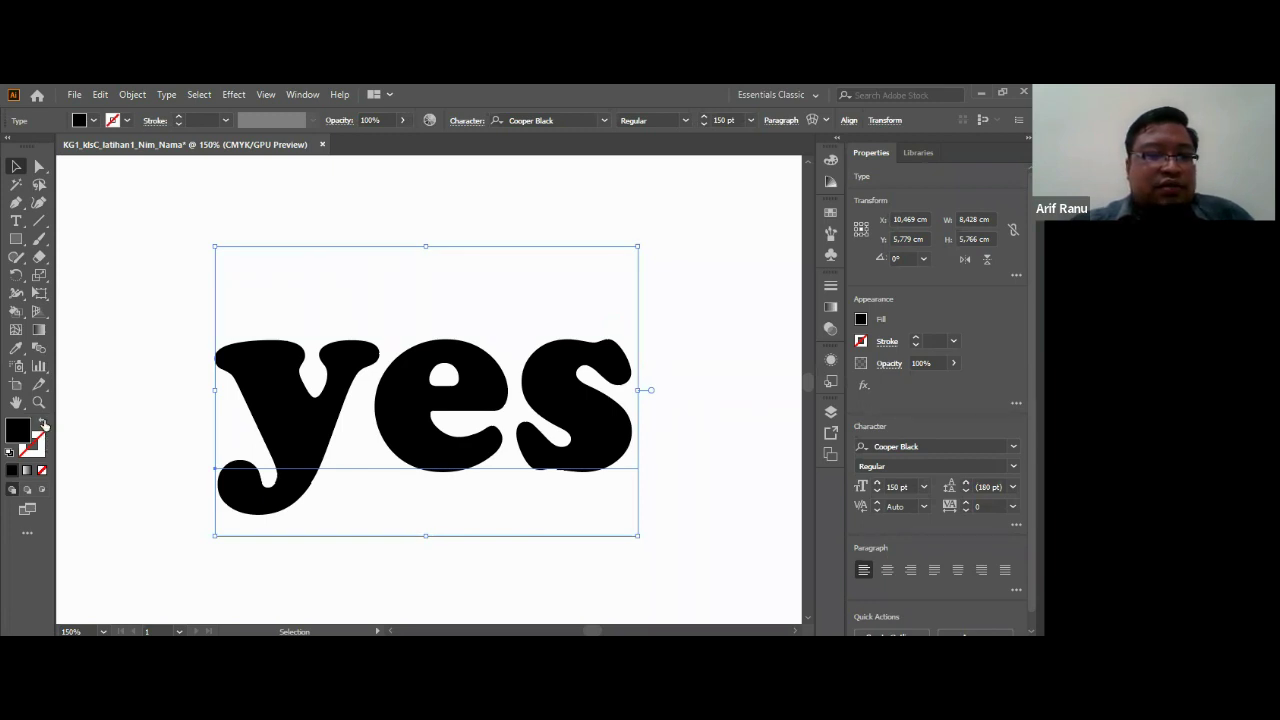
Step: Swap fill and stroke, then try a red fill with no stroke on the upper 'yes'
{"action": "left_click", "coordinate": [43, 425]}
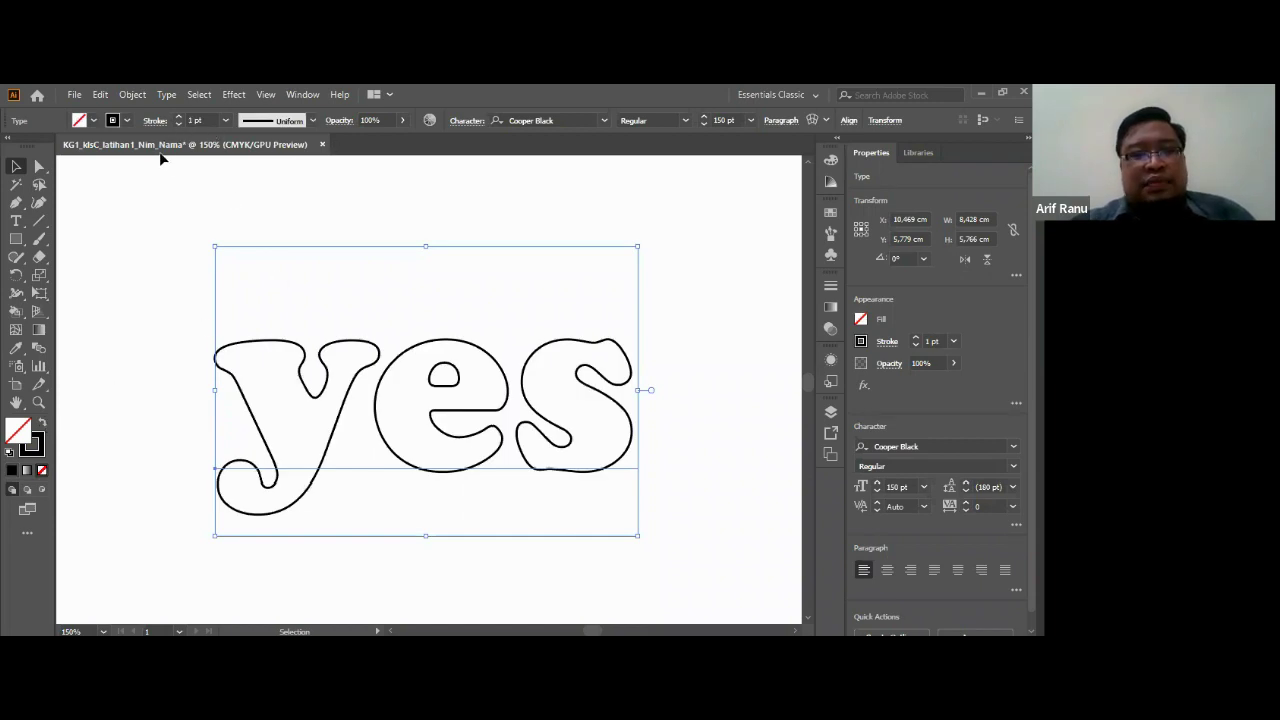
{"action": "left_click", "coordinate": [93, 122]}
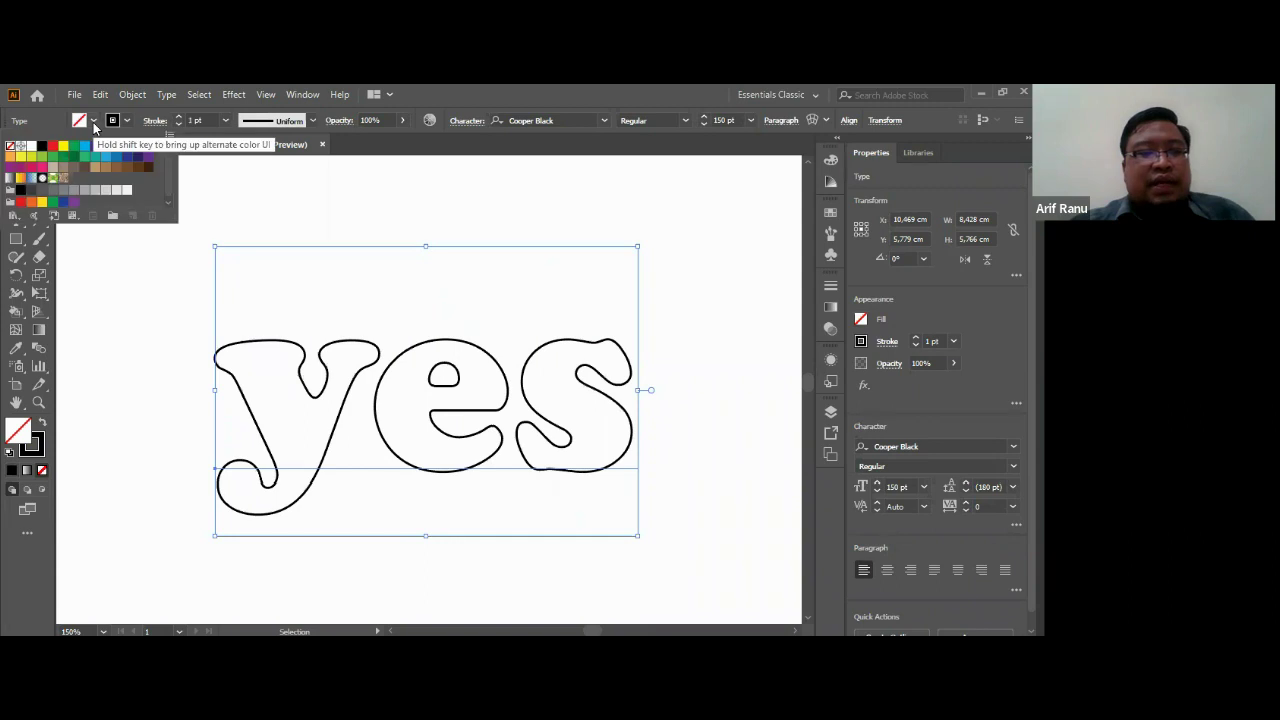
{"action": "left_click", "coordinate": [53, 147]}
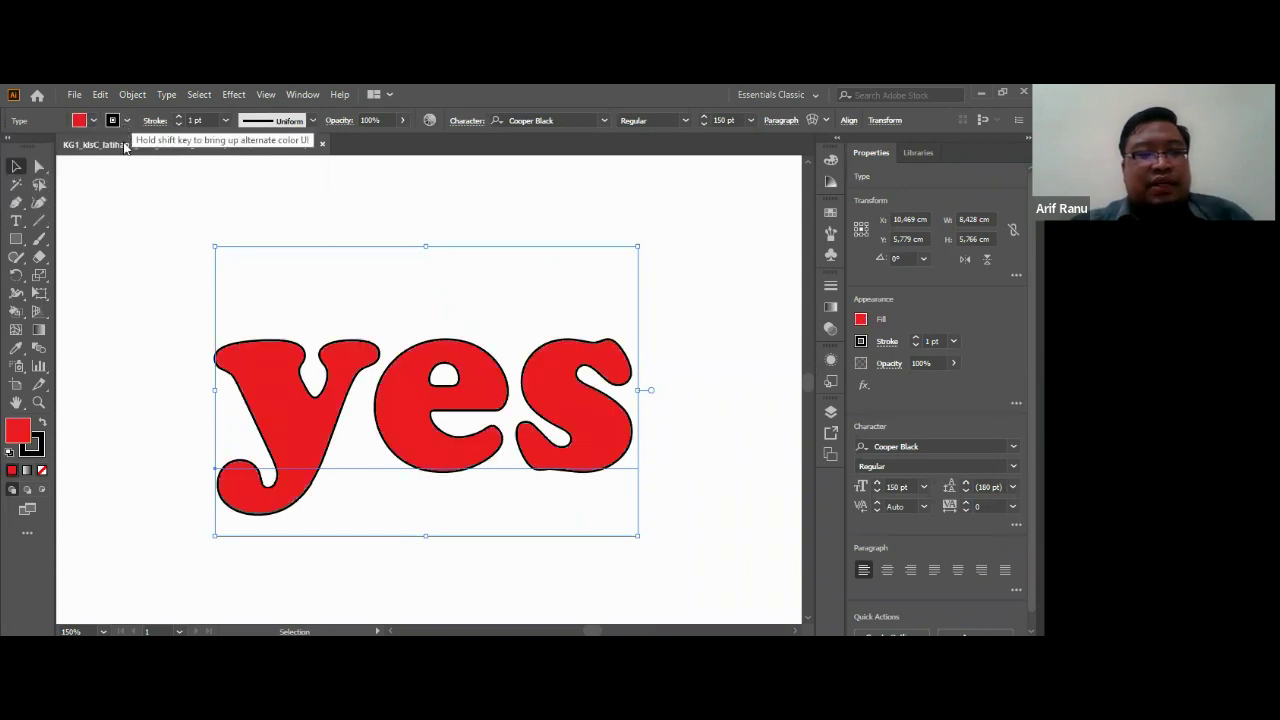
{"action": "left_click", "coordinate": [125, 147]}
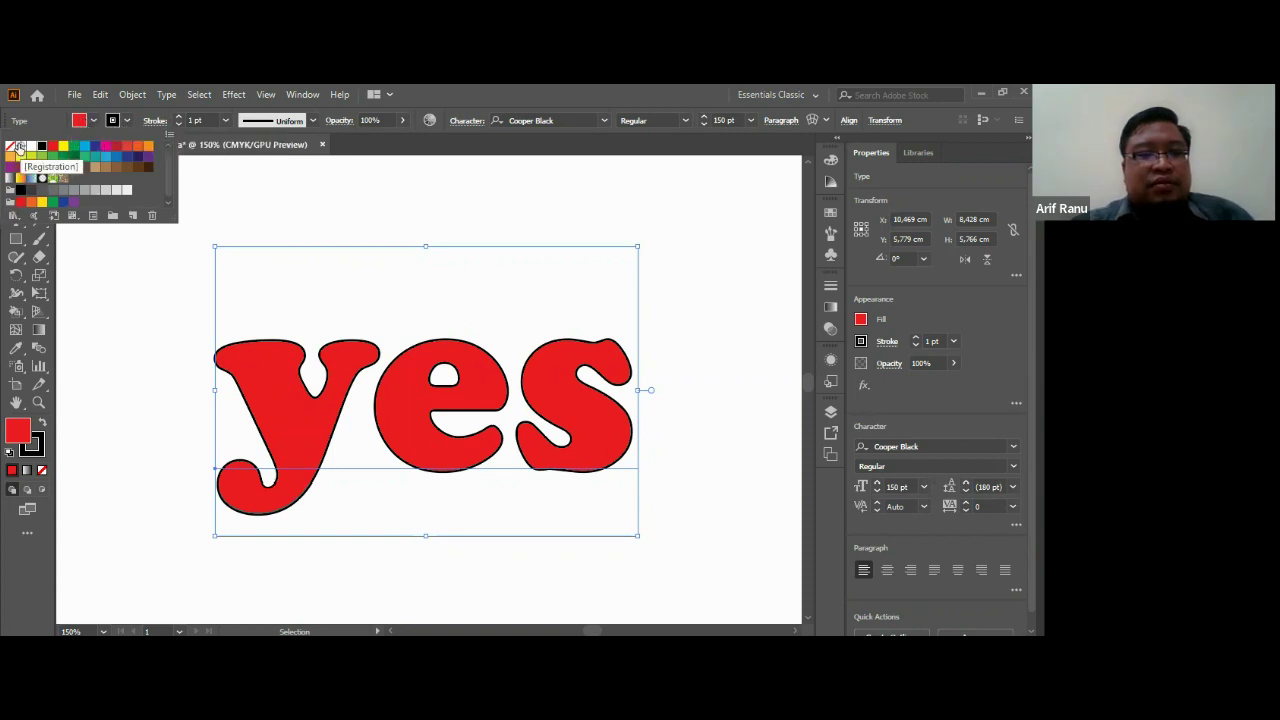
{"action": "left_click", "coordinate": [12, 150]}
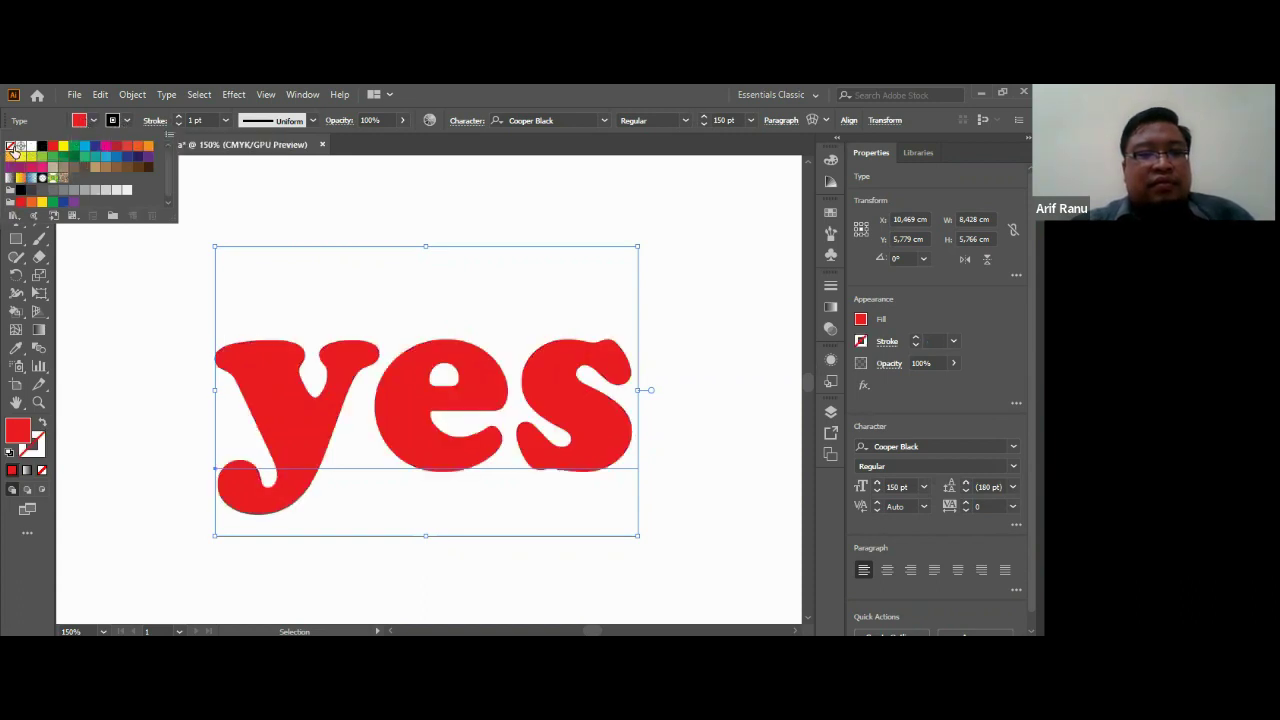
{"action": "key", "text": "ctrl+z"}
{"action": "left_click", "coordinate": [12, 150]}
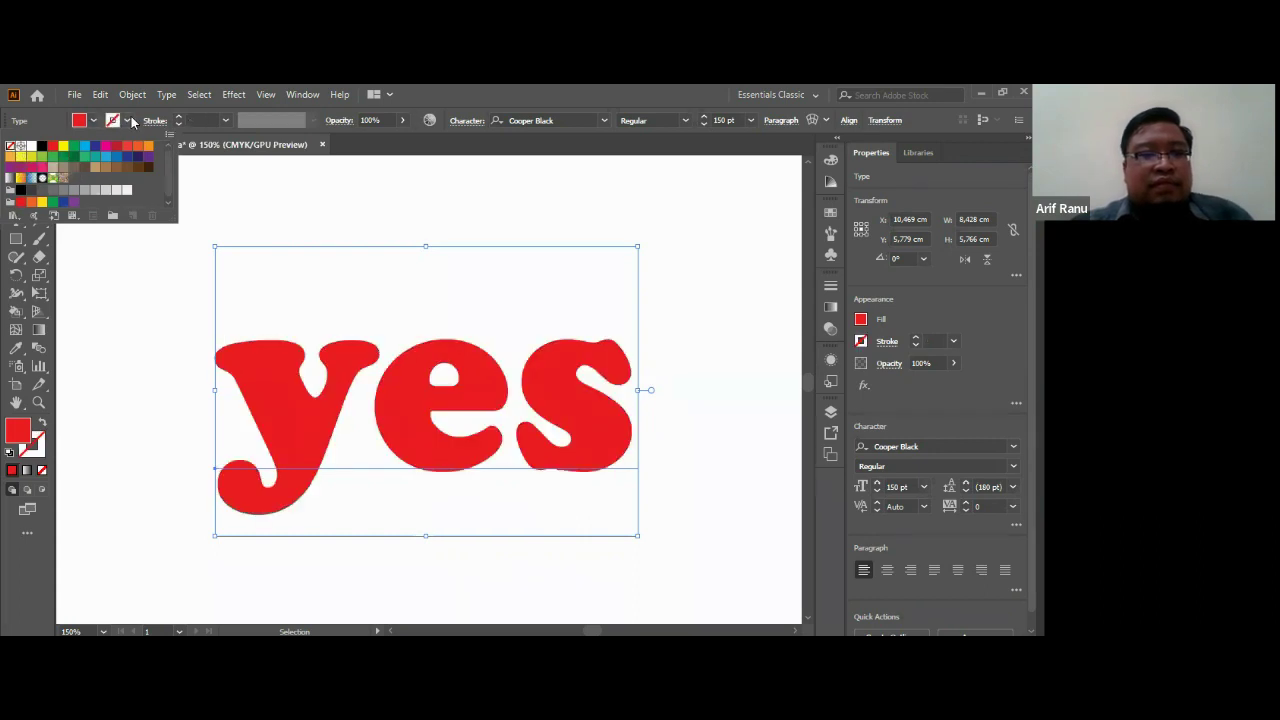
Step: Give the upper 'yes' a black 1 pt stroke and no fill, and nudge it upward
{"action": "left_click", "coordinate": [45, 147]}
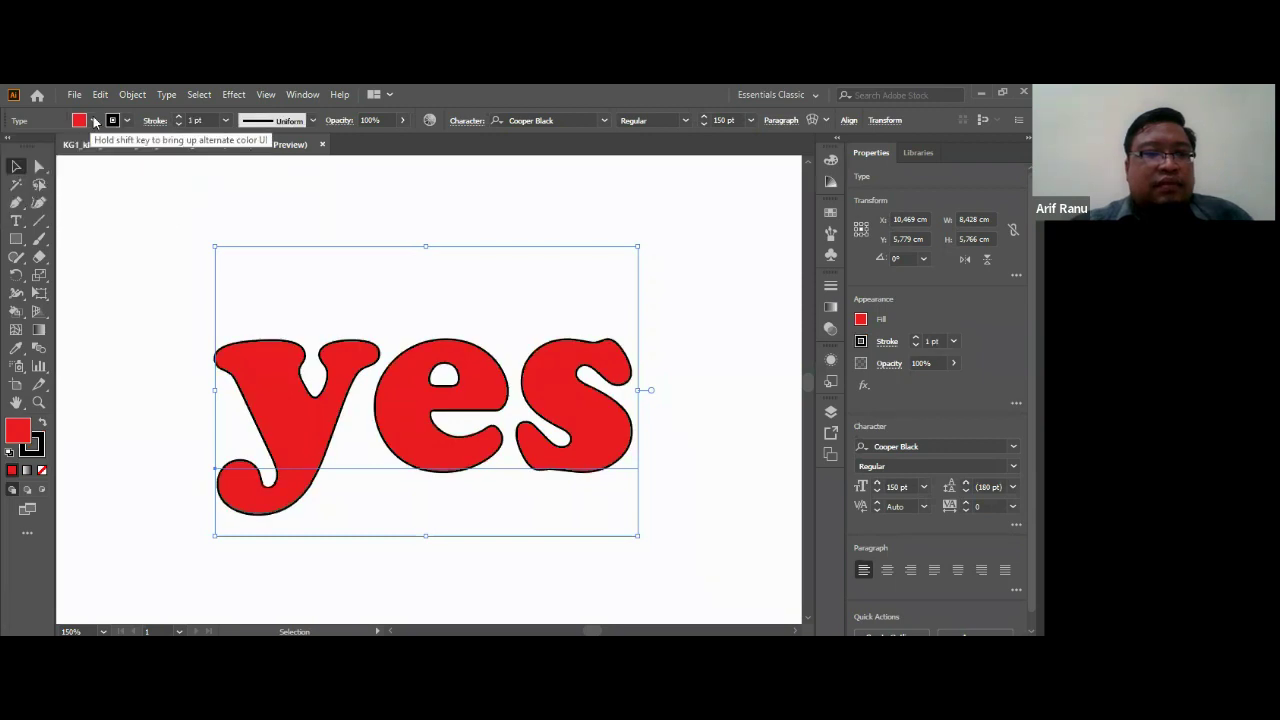
{"action": "left_click", "coordinate": [94, 121]}
{"action": "left_click", "coordinate": [9, 146]}
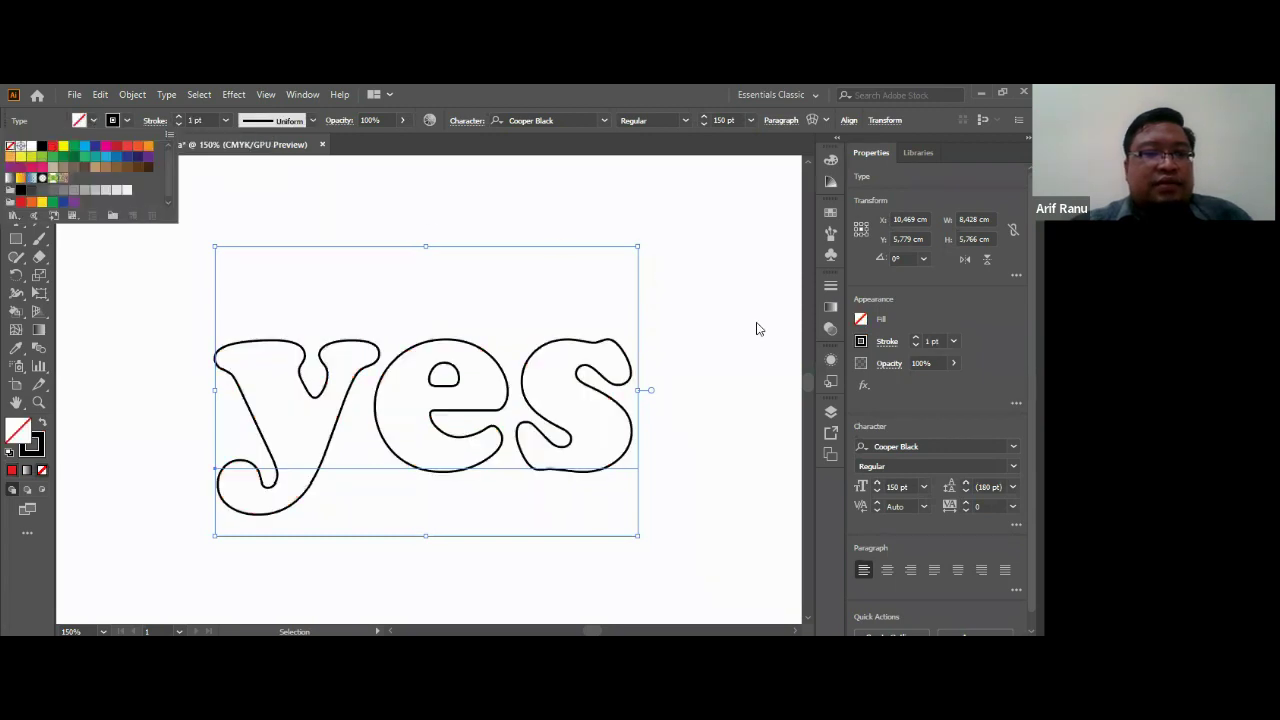
{"action": "left_click_drag", "start_coordinate": [443, 403], "coordinate": [443, 366]}
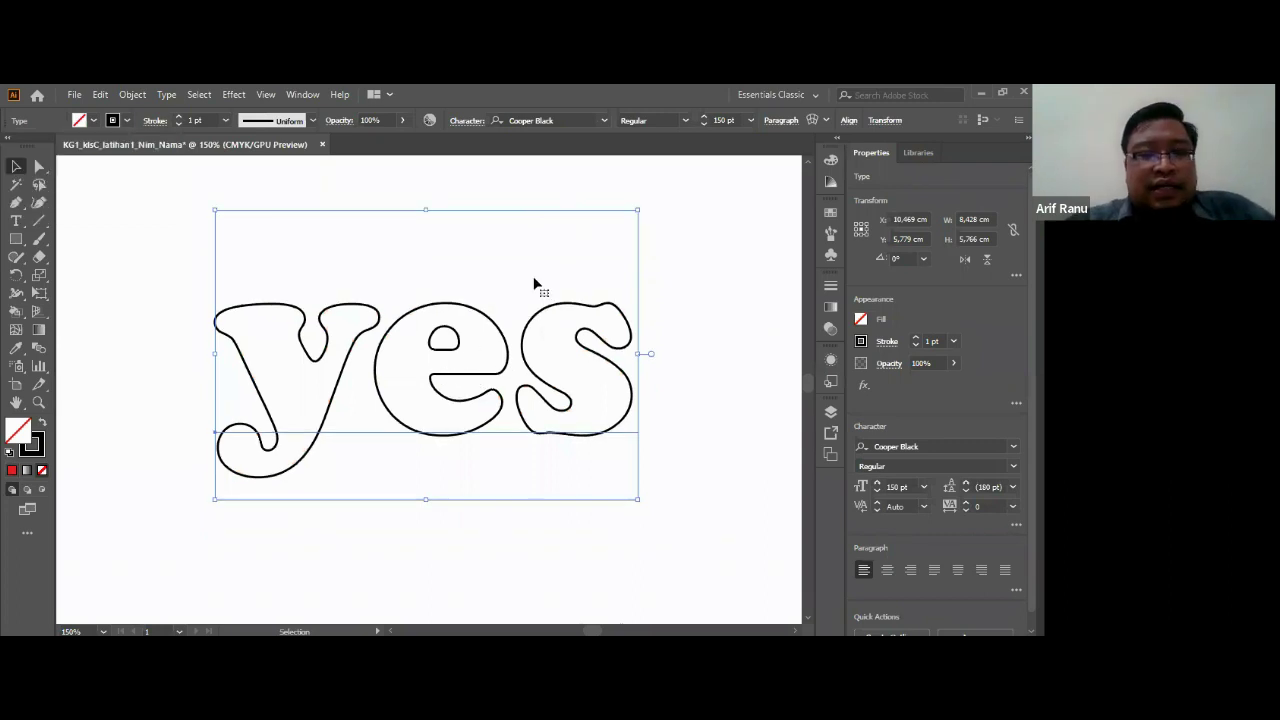
{"action": "left_click", "coordinate": [418, 350]}
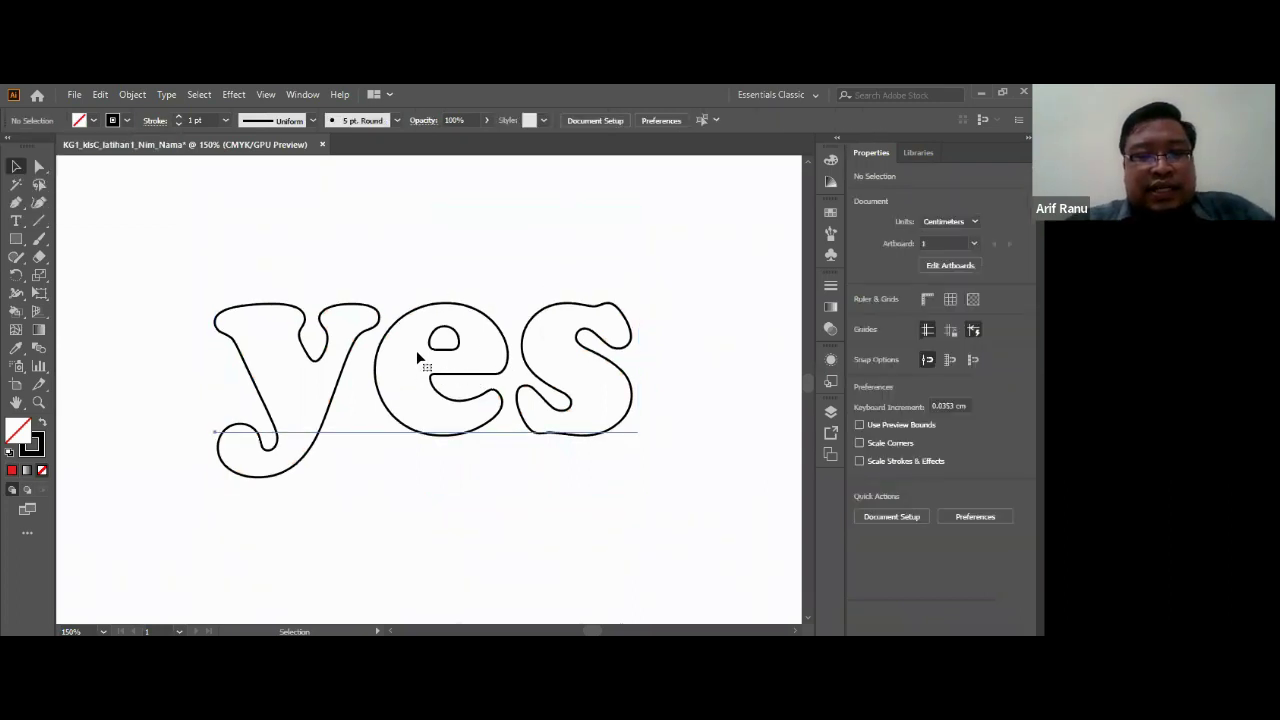
{"action": "left_click", "coordinate": [417, 357]}
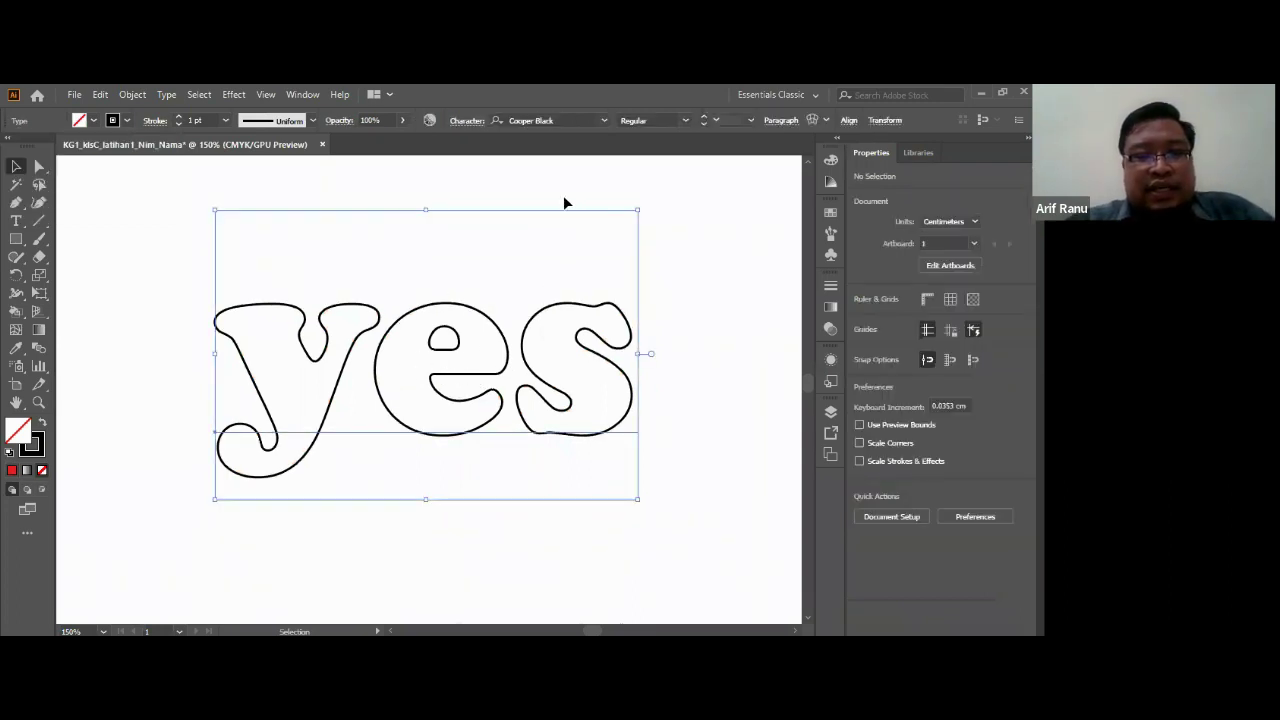
Step: Use Create Outlines from the right-click menu to turn the upper 'yes' into grouped paths
{"action": "right_click", "coordinate": [395, 323]}
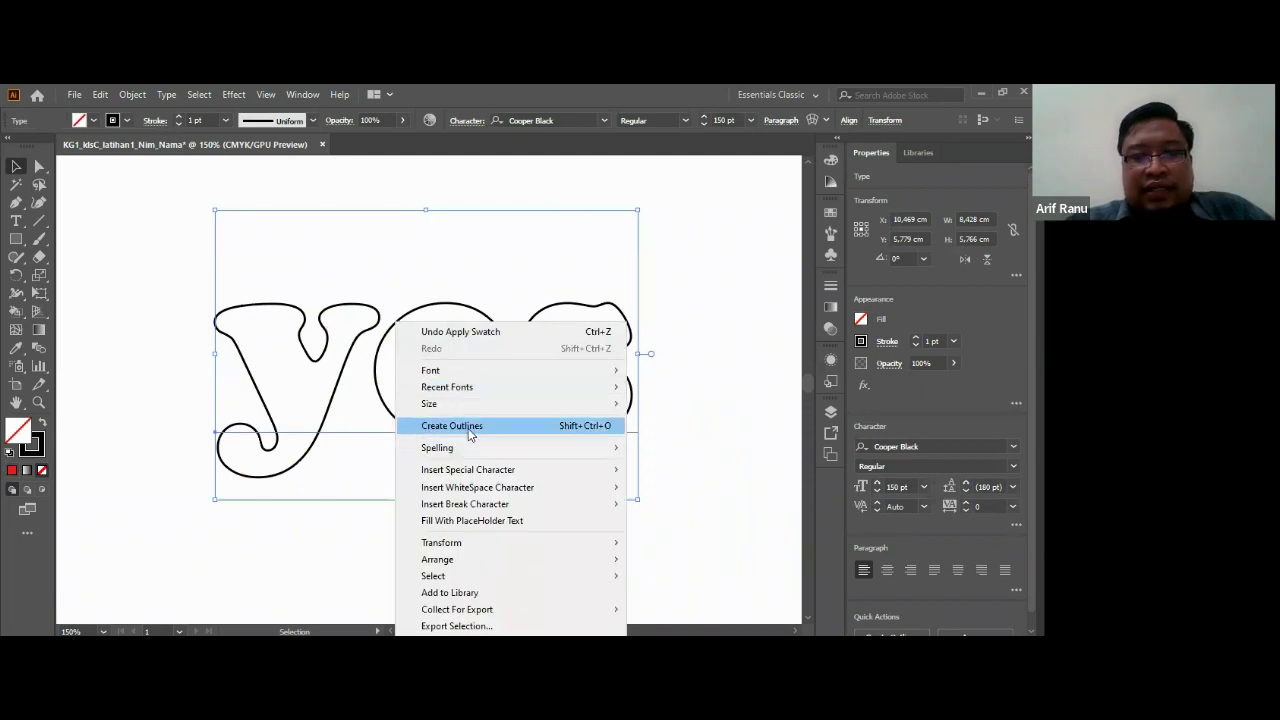
{"action": "left_click", "coordinate": [469, 430]}
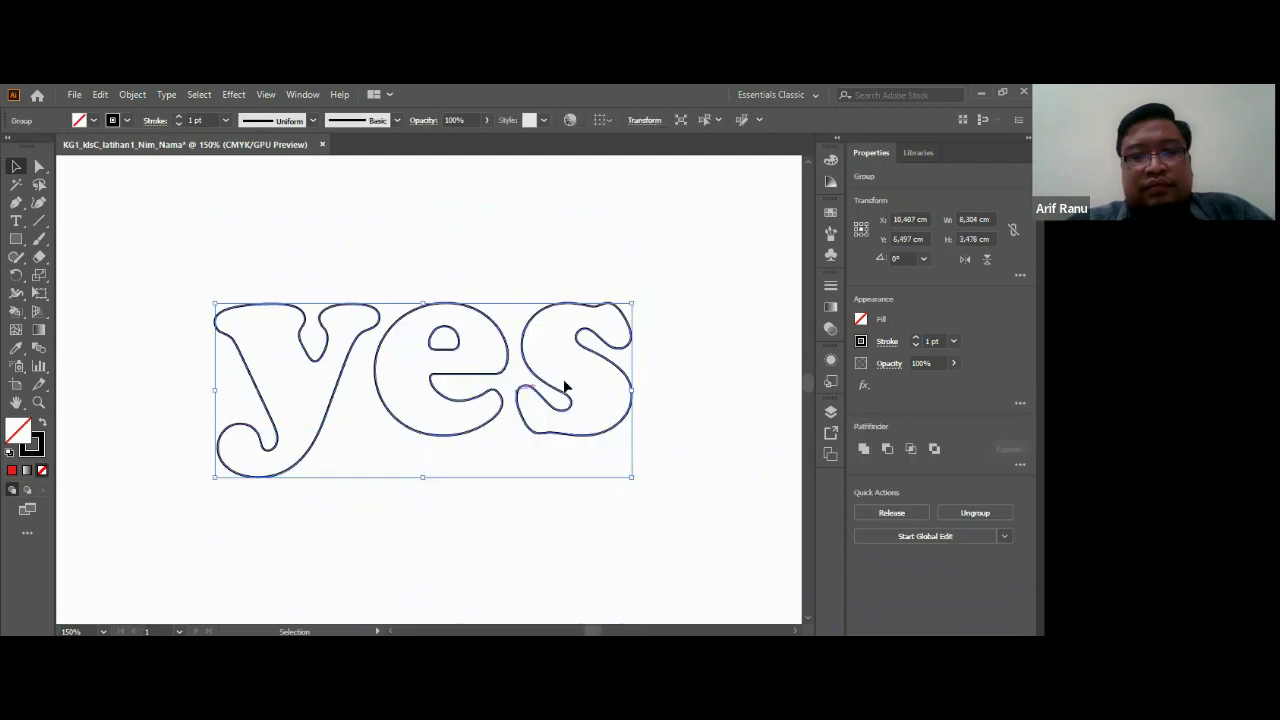
{"action": "scroll", "coordinate": [563, 379], "scroll_direction": "down", "scroll_amount": 2}
{"action": "scroll", "coordinate": [593, 350], "scroll_direction": "down", "scroll_amount": 1}
{"action": "scroll", "coordinate": [604, 349], "scroll_direction": "down", "scroll_amount": 1}
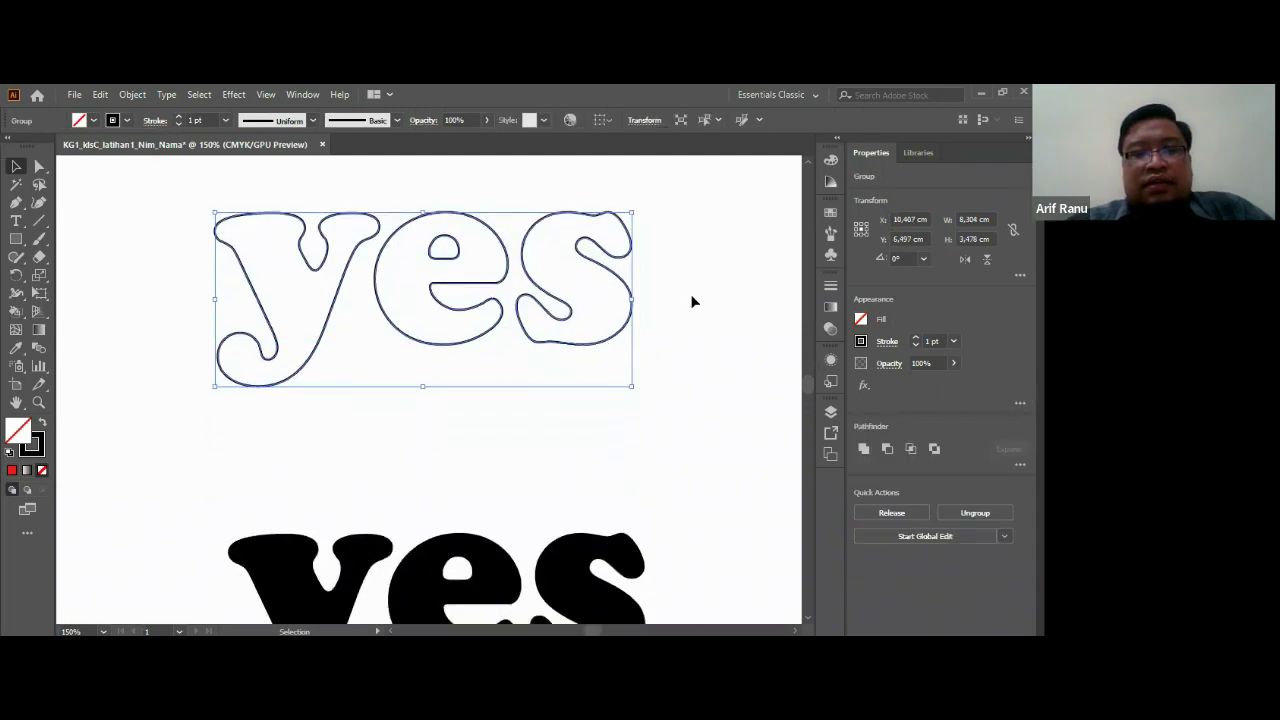
{"action": "left_click", "coordinate": [692, 301]}
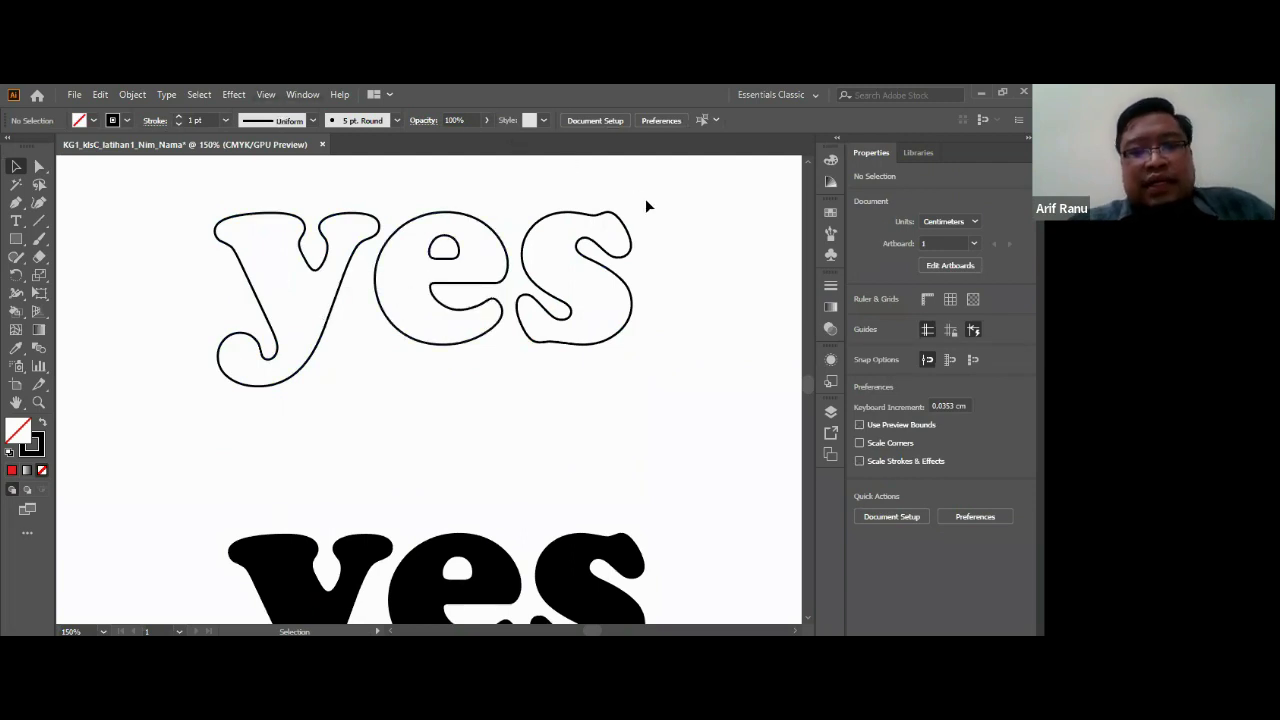
{"action": "scroll", "coordinate": [648, 210], "scroll_direction": "up", "scroll_amount": 1}
{"action": "scroll", "coordinate": [652, 209], "scroll_direction": "up", "scroll_amount": 1}
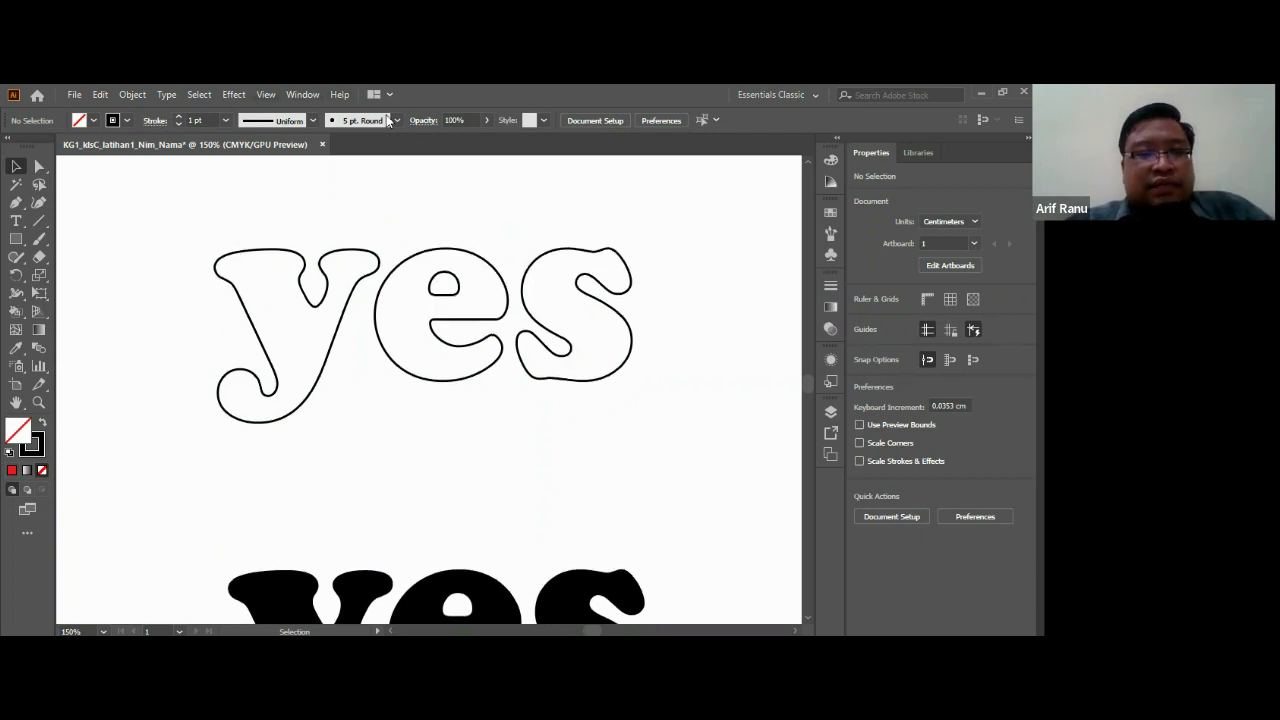
{"action": "left_click", "coordinate": [265, 94]}
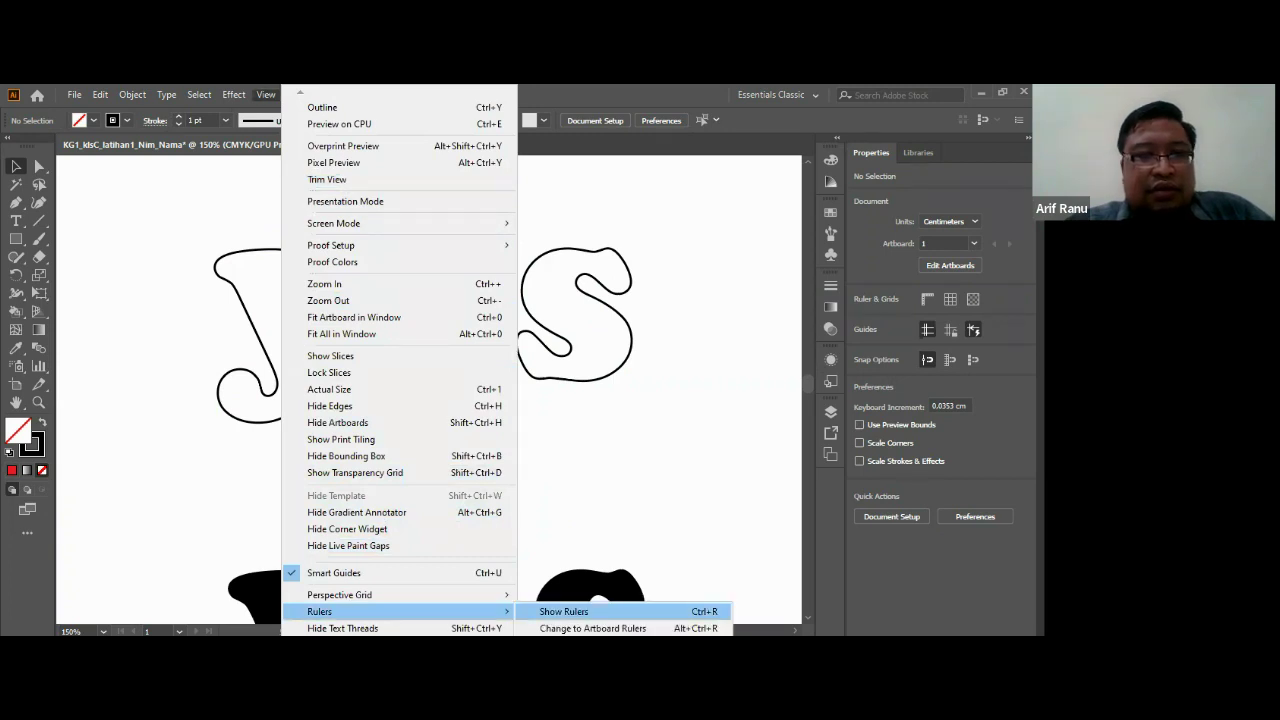
{"action": "left_click", "coordinate": [563, 611]}
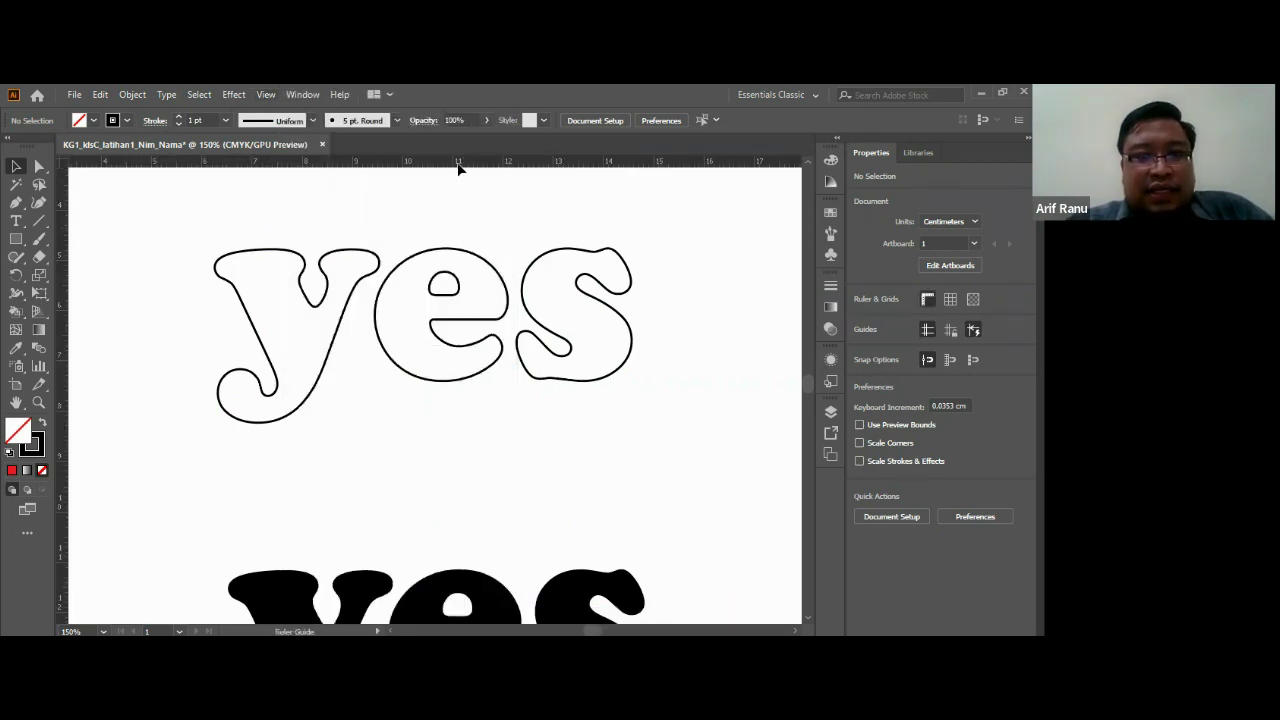
{"action": "left_click_drag", "start_coordinate": [463, 160], "coordinate": [451, 323]}
{"action": "left_click_drag", "start_coordinate": [437, 163], "coordinate": [450, 356]}
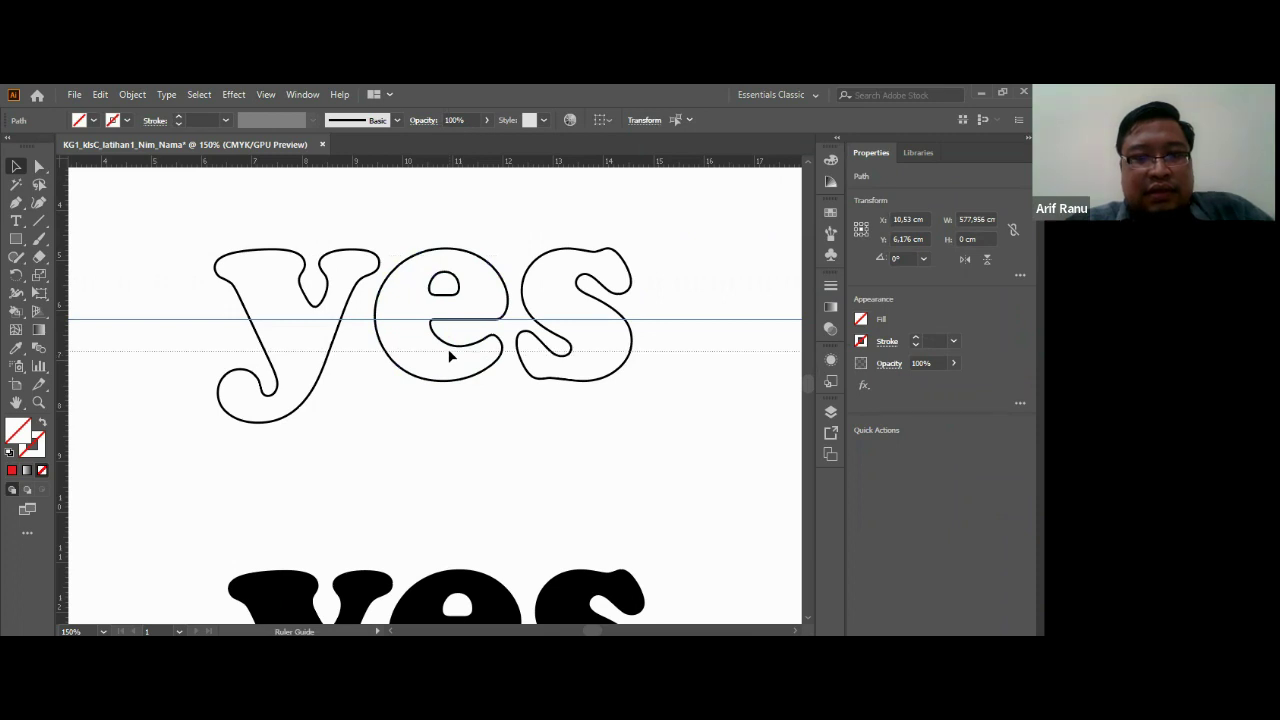
{"action": "left_click_drag", "start_coordinate": [449, 356], "coordinate": [413, 167]}
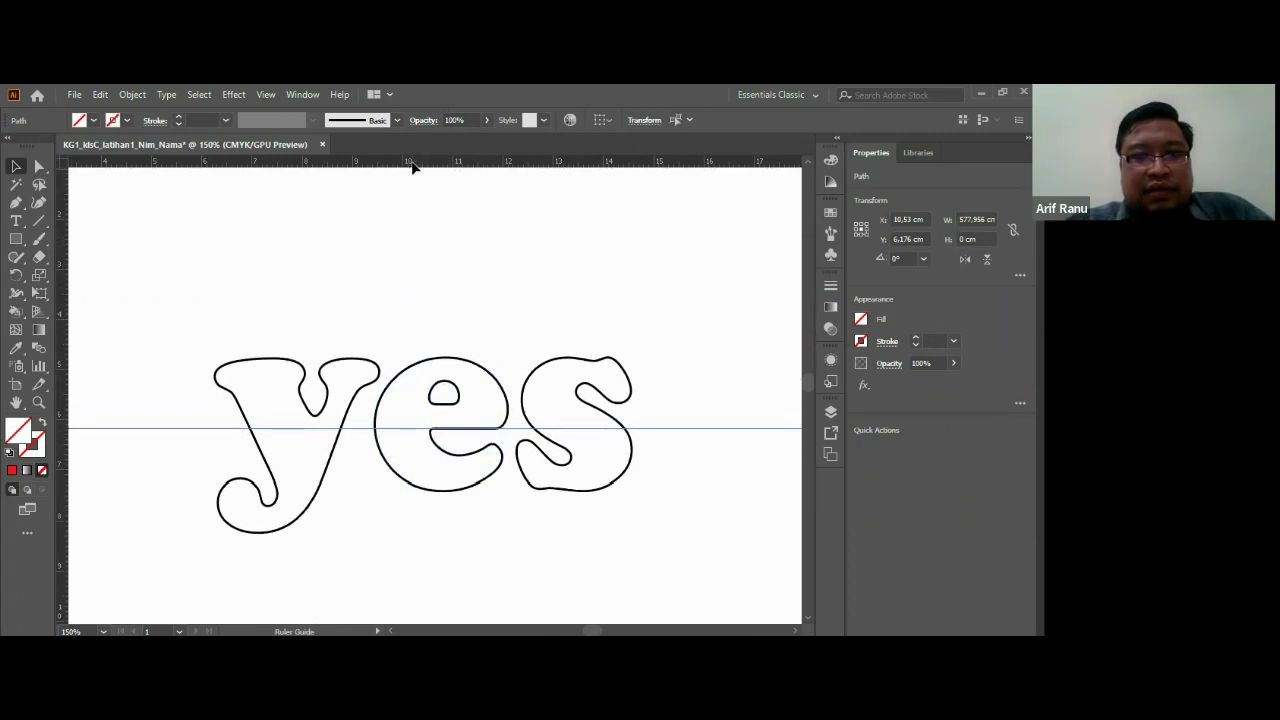
{"action": "scroll", "coordinate": [426, 210], "scroll_direction": "down", "scroll_amount": 3}
{"action": "scroll", "coordinate": [426, 210], "scroll_direction": "down", "scroll_amount": 1}
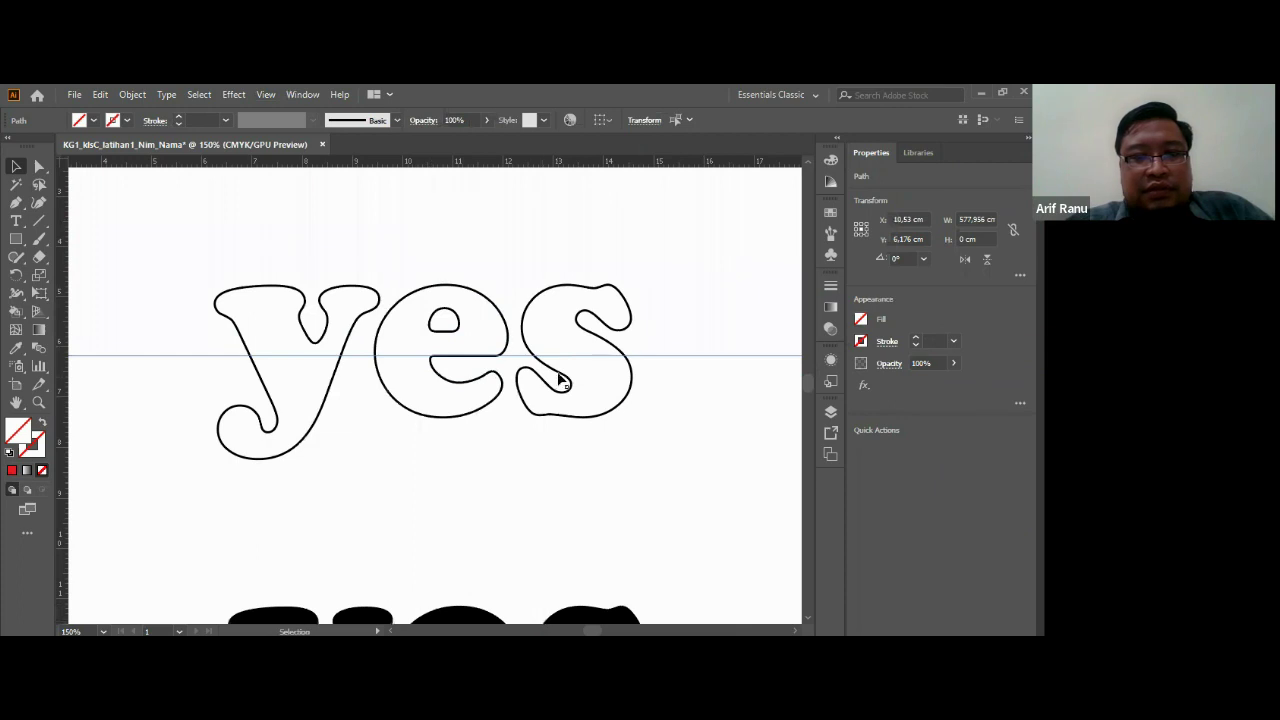
{"action": "scroll", "coordinate": [632, 280], "scroll_direction": "down", "scroll_amount": 2}
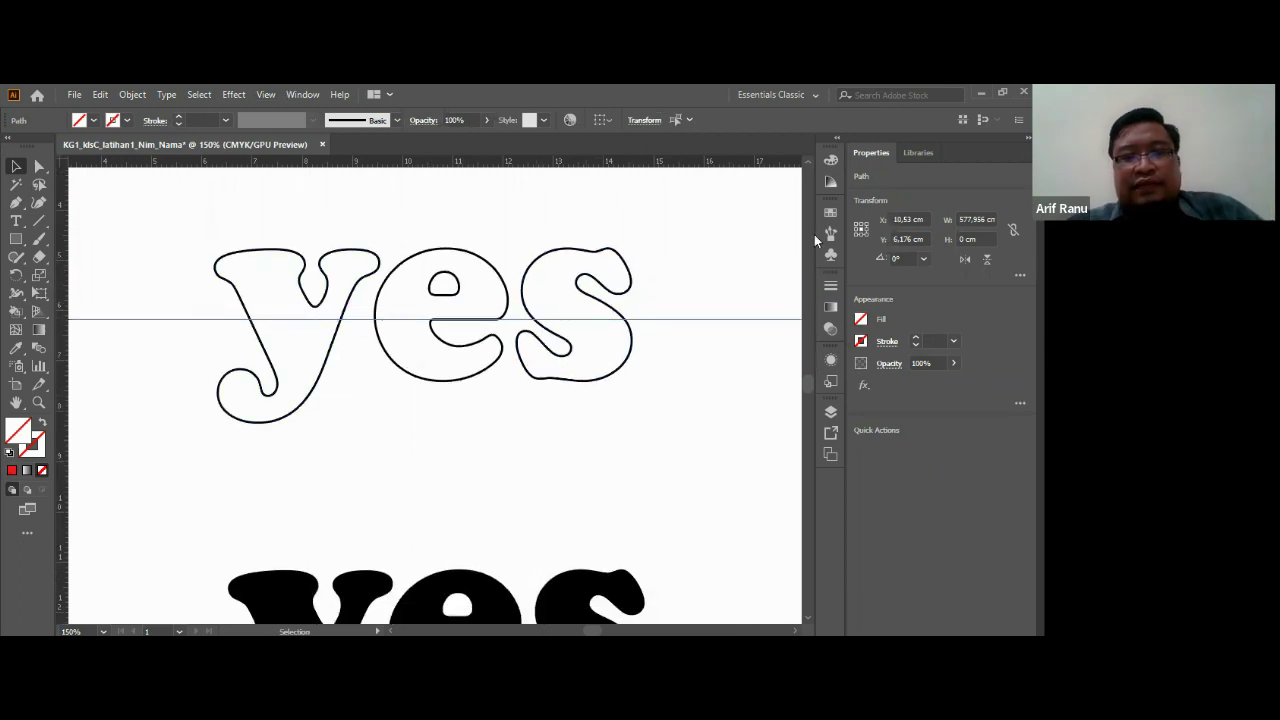
Step: Pull a second horizontal guide down below the first across the letters
{"action": "left_click", "coordinate": [17, 203]}
{"action": "left_click_drag", "start_coordinate": [21, 208], "coordinate": [69, 205]}
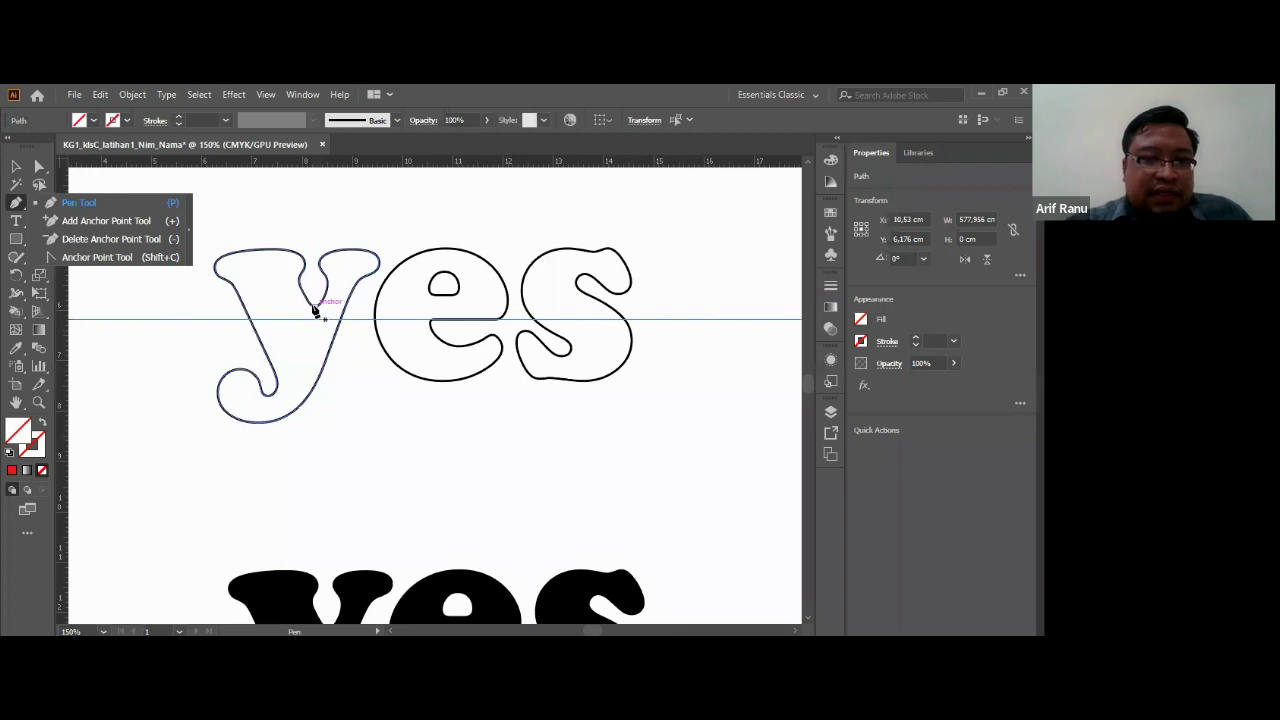
{"action": "left_click", "coordinate": [314, 310]}
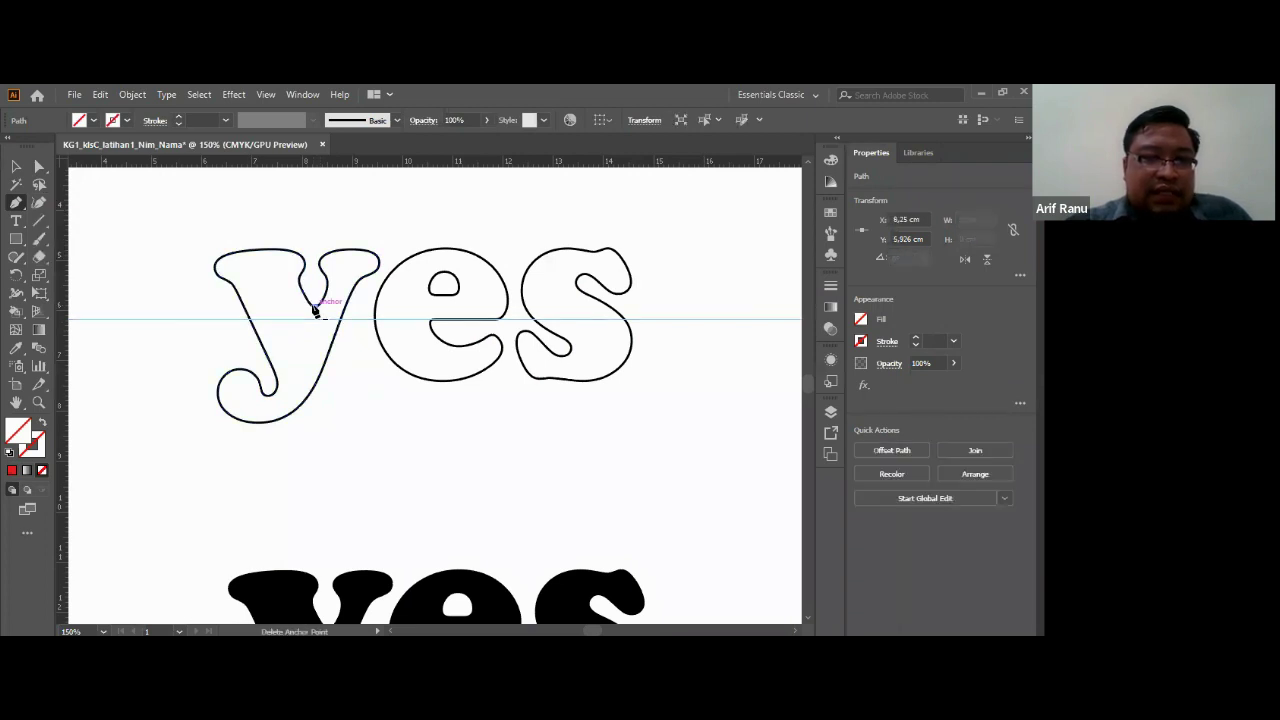
{"action": "left_click", "coordinate": [318, 319], "text": "ctrl"}
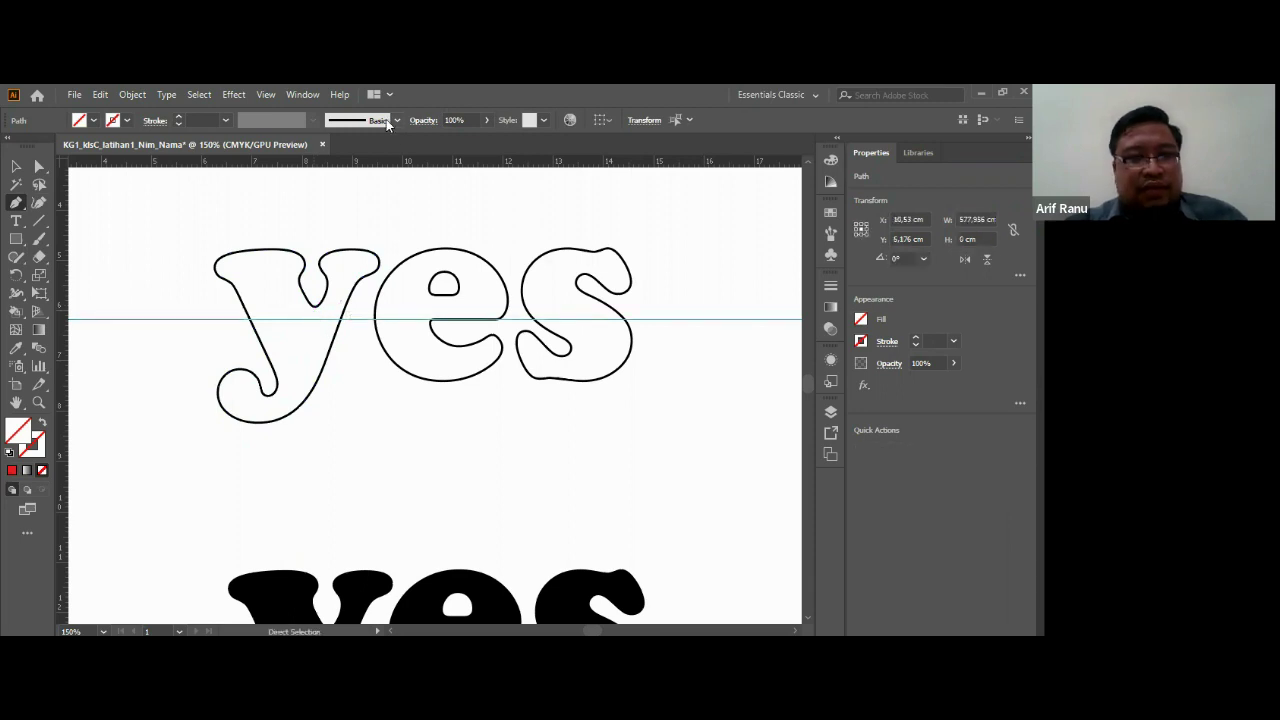
{"action": "key", "text": "v"}
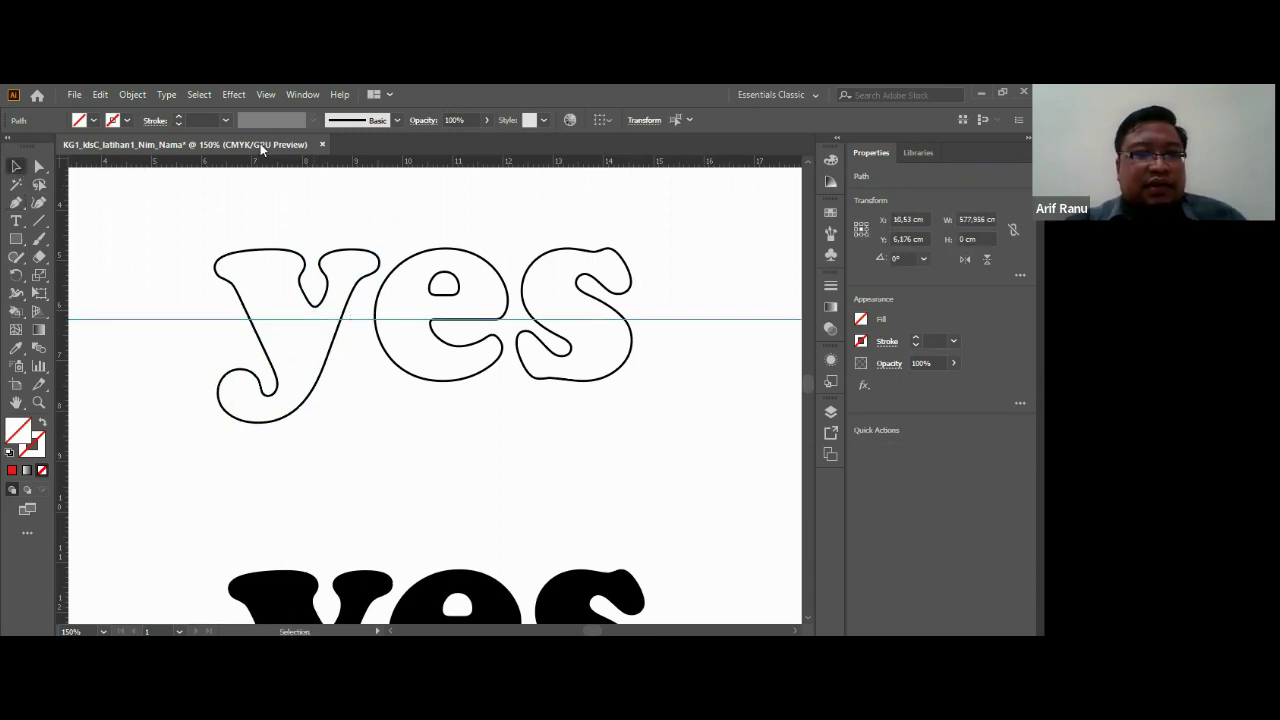
{"action": "left_click_drag", "start_coordinate": [366, 319], "coordinate": [367, 342]}
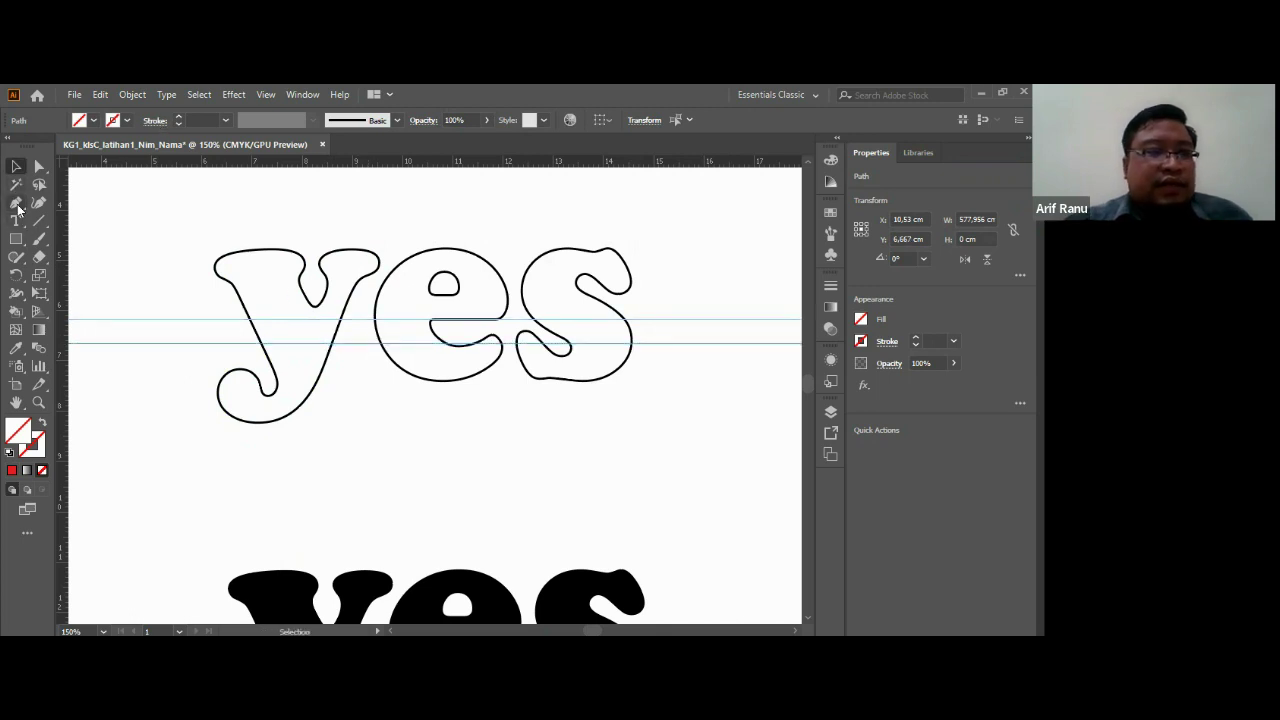
Step: Draw a short curved pen cut line across the stem of the y
{"action": "left_click", "coordinate": [15, 201]}
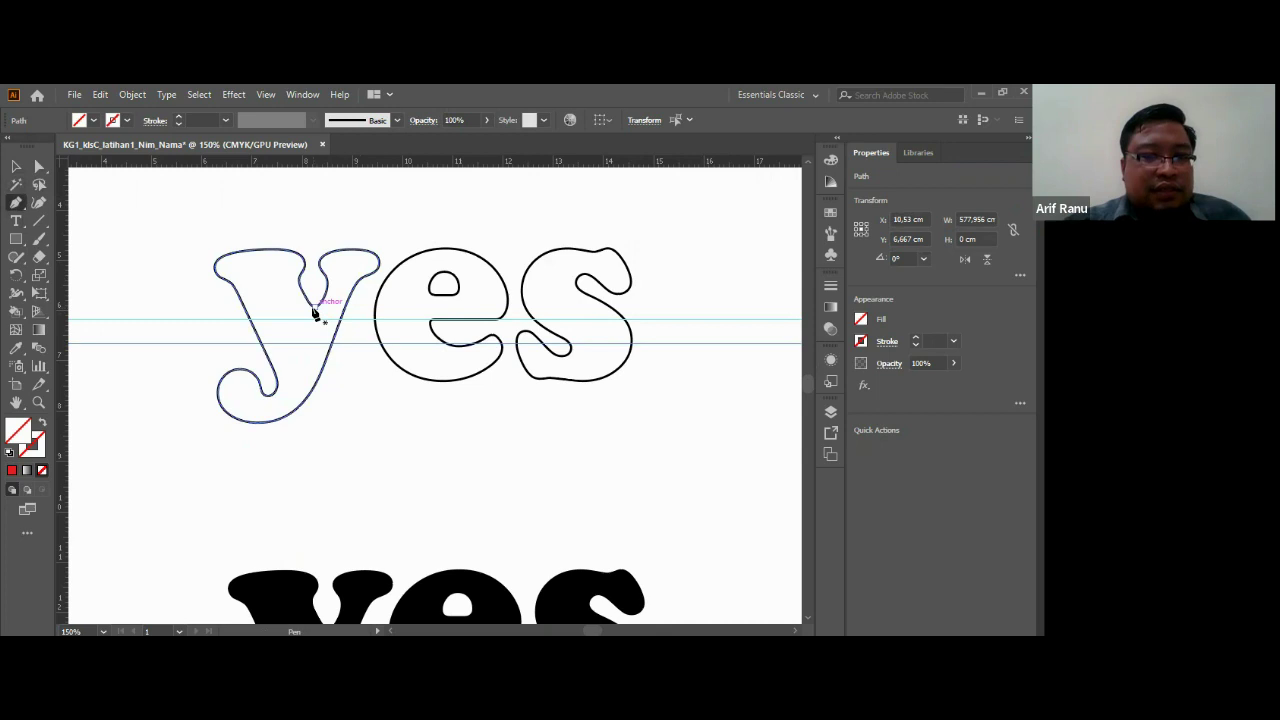
{"action": "mouse_move", "coordinate": [314, 313]}
{"action": "left_mouse_down"}
{"action": "mouse_move", "coordinate": [331, 352]}
{"action": "mouse_move", "coordinate": [367, 345]}
{"action": "left_mouse_up"}
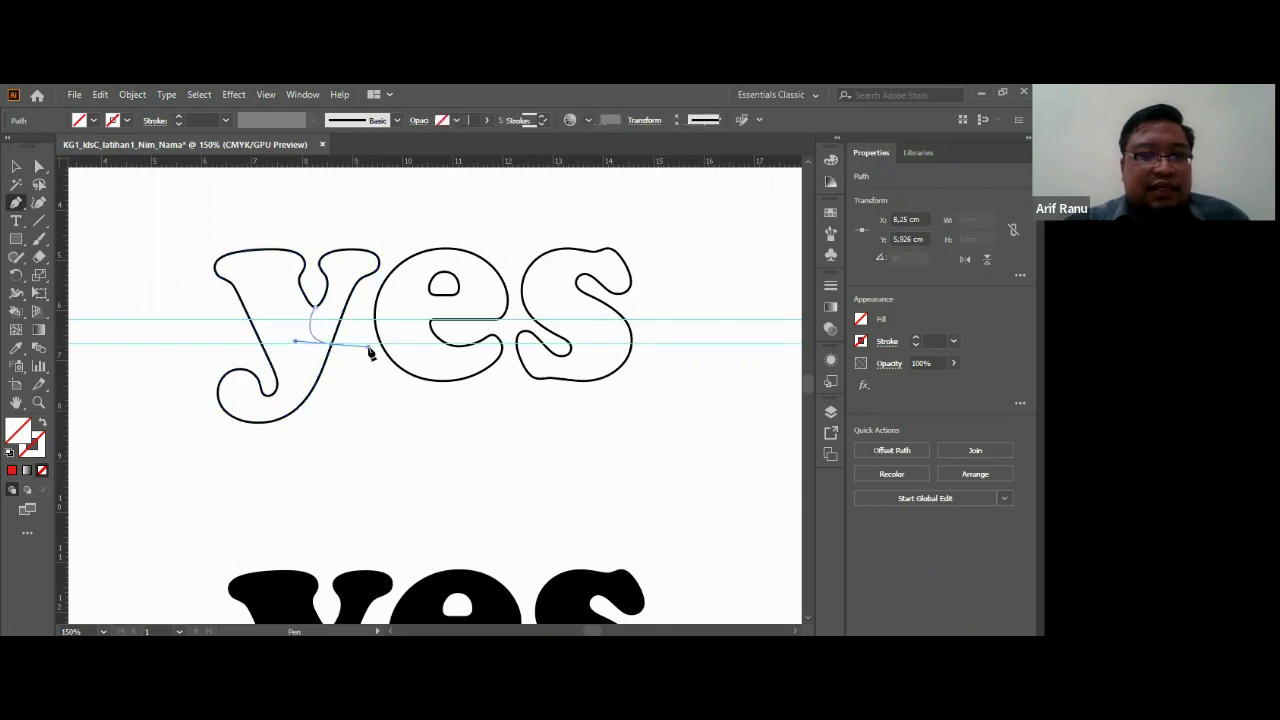
{"action": "left_click_drag", "start_coordinate": [367, 345], "coordinate": [367, 346]}
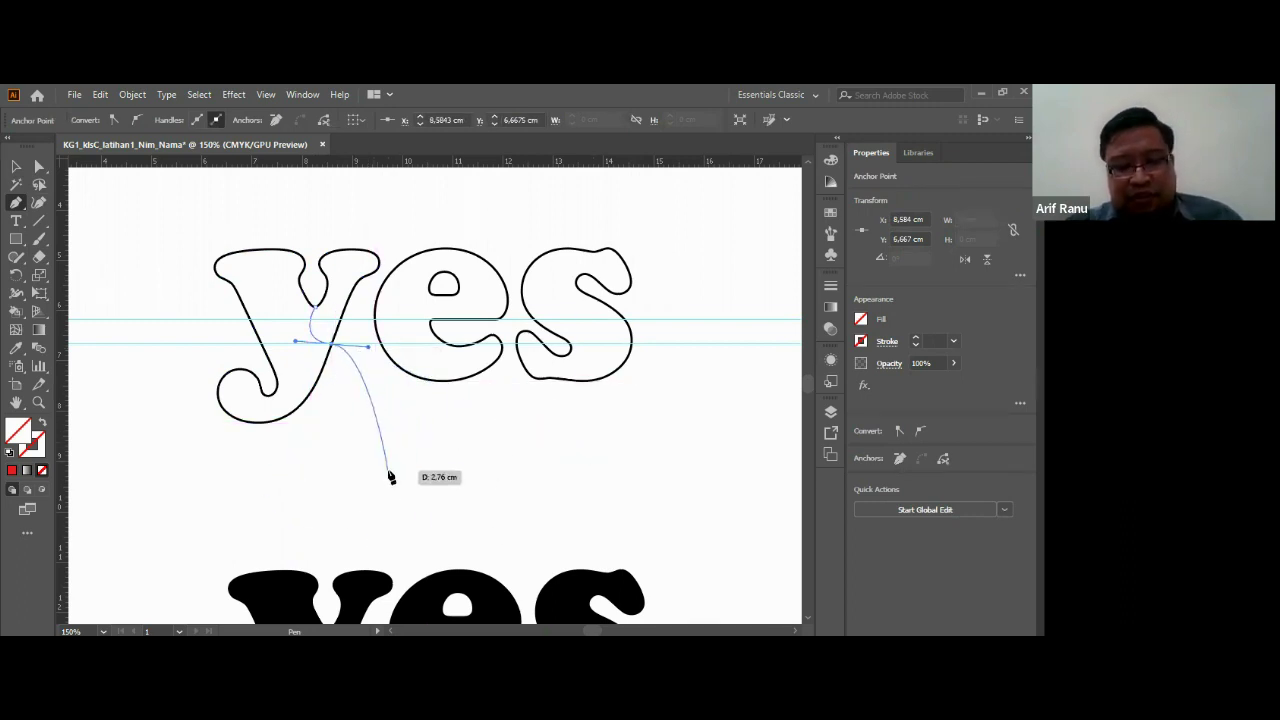
{"action": "key", "text": "v"}
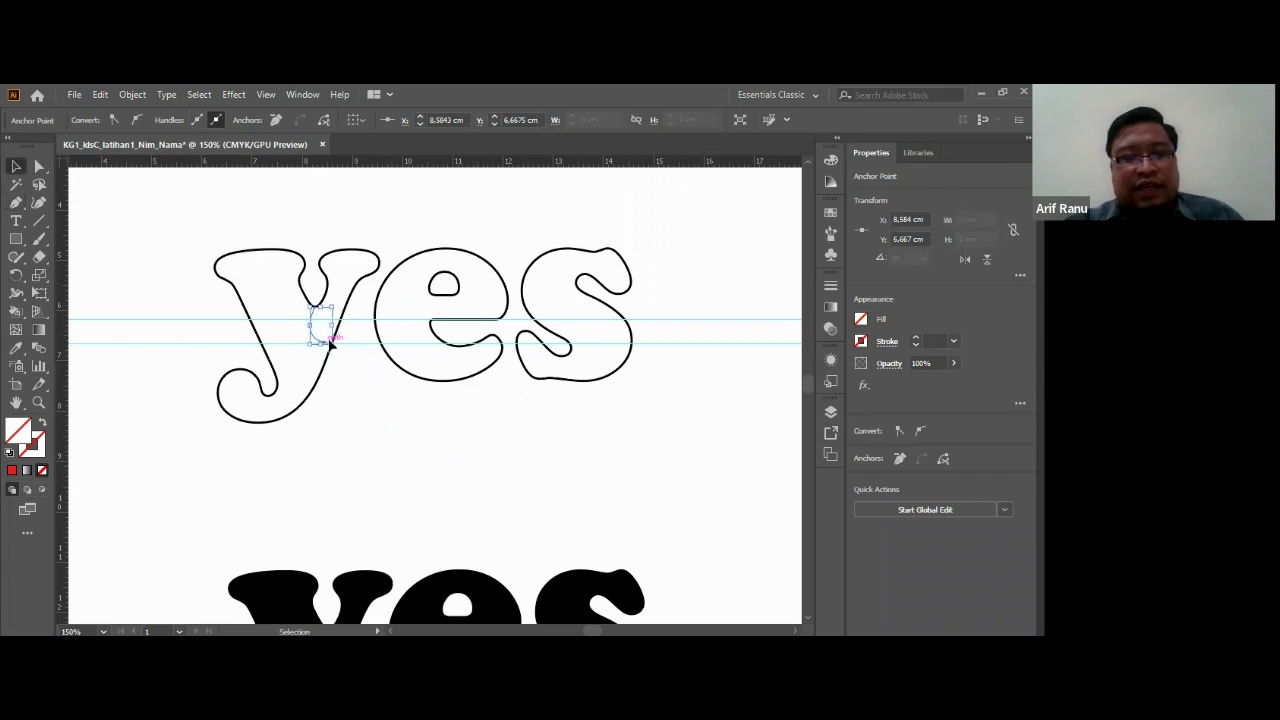
{"action": "left_click", "coordinate": [126, 266]}
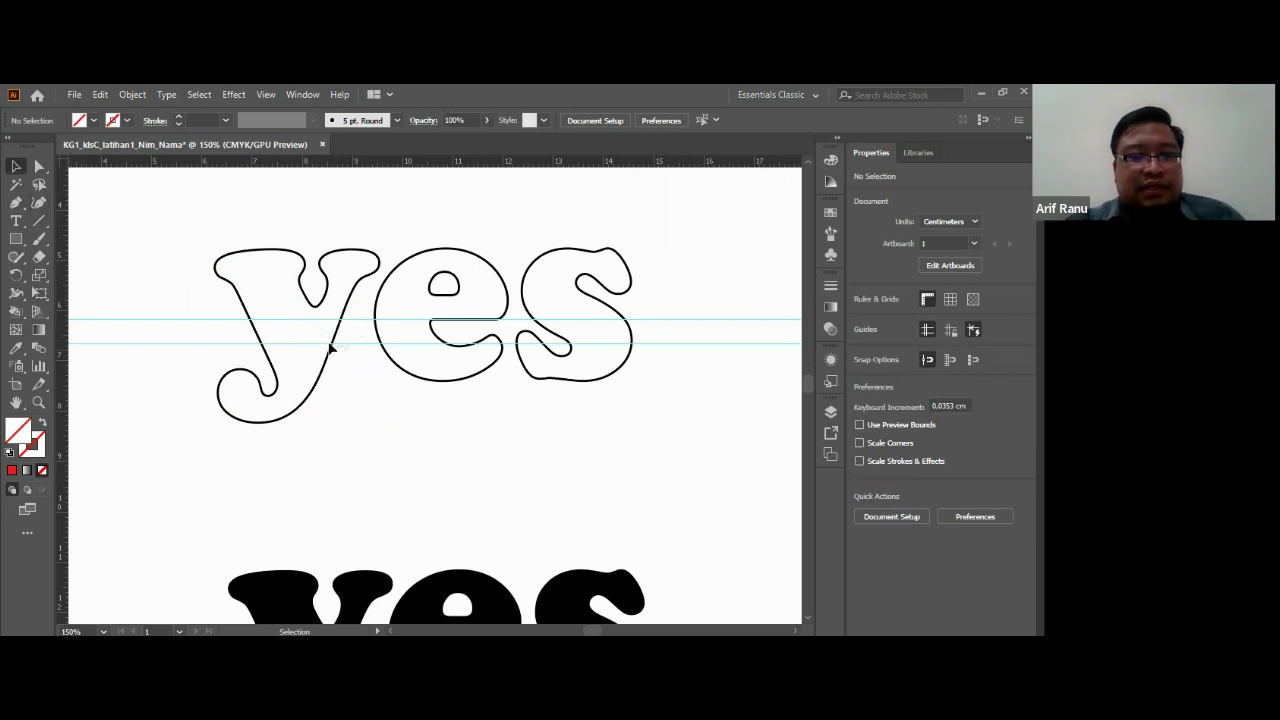
Step: Select the small cut curve inside the y and set its stroke to black 1 pt
{"action": "left_click", "coordinate": [311, 330]}
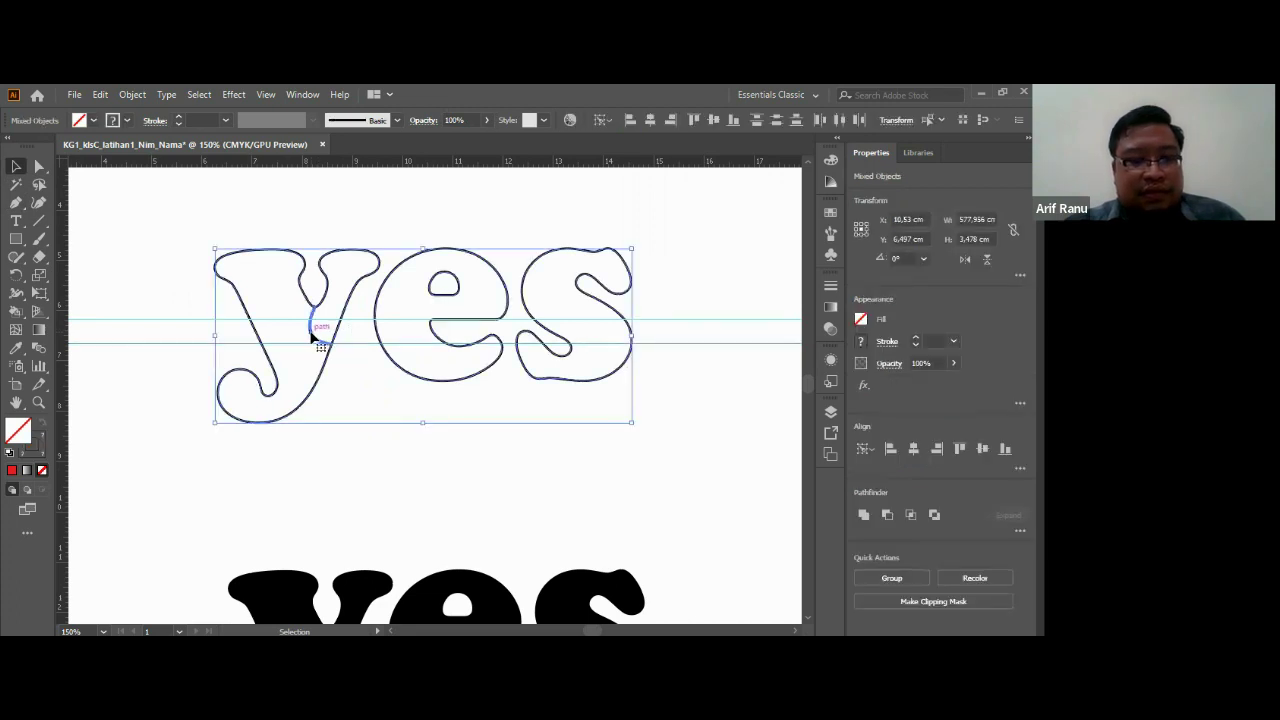
{"action": "left_click", "coordinate": [328, 209]}
{"action": "left_click", "coordinate": [310, 325]}
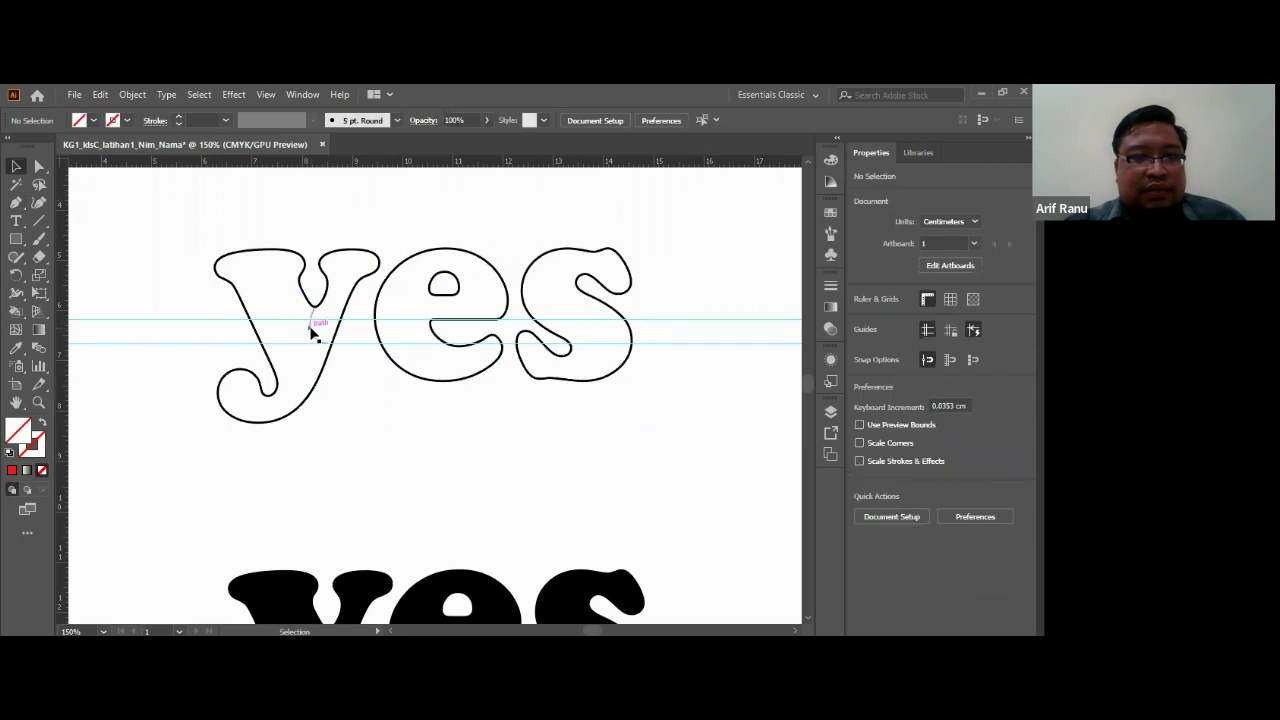
{"action": "left_click", "coordinate": [127, 120]}
{"action": "left_click", "coordinate": [45, 146]}
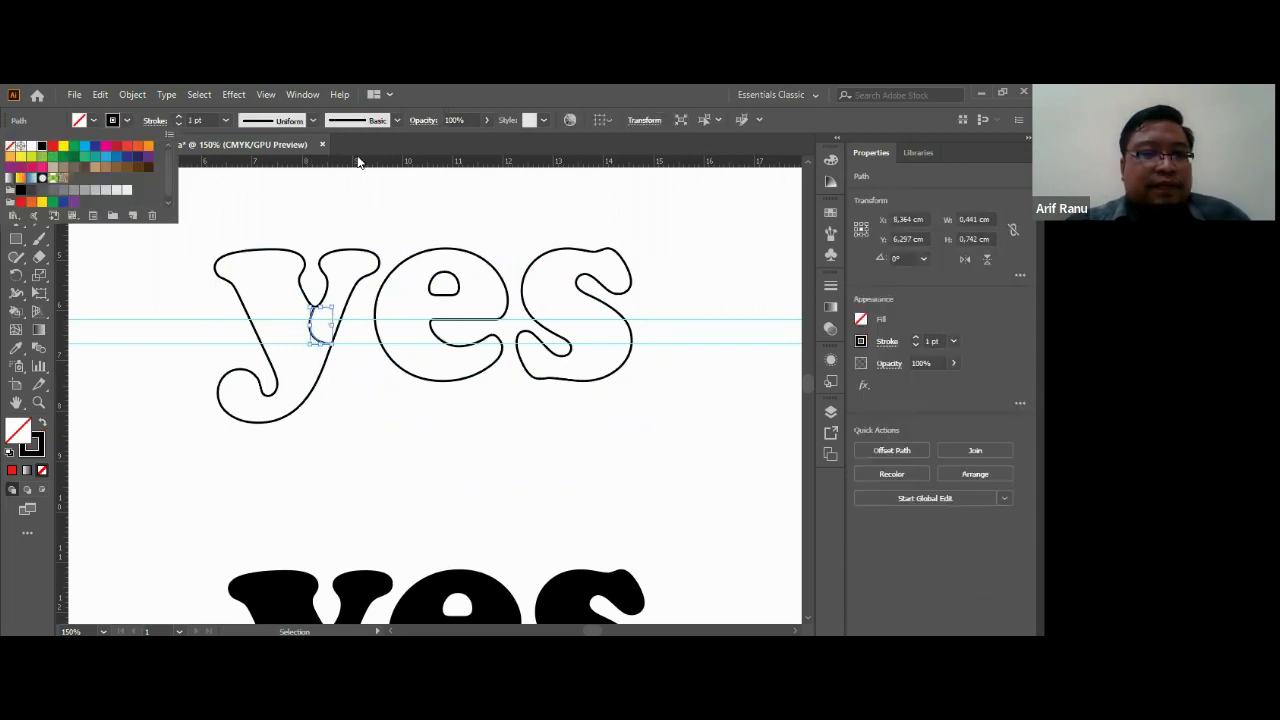
{"action": "left_click", "coordinate": [431, 505]}
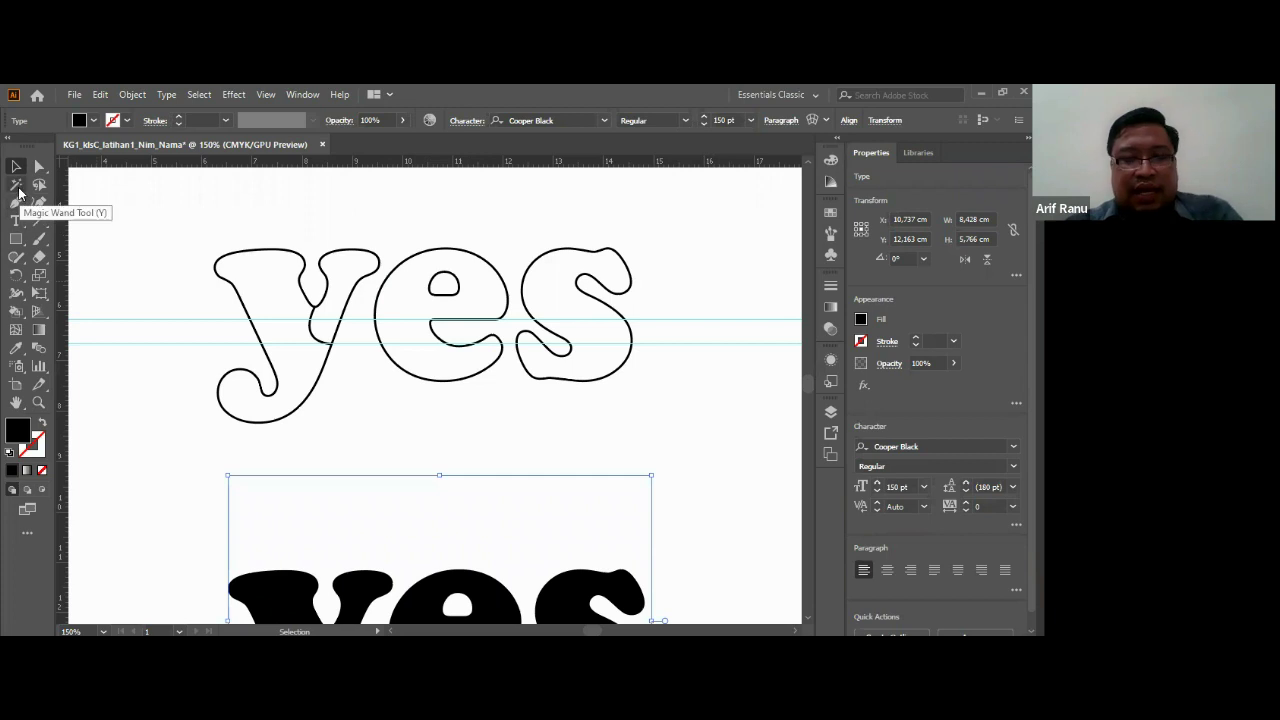
Step: Pen a curved cut line through the left of the e, swapped to black stroke, no fill
{"action": "left_click", "coordinate": [17, 202]}
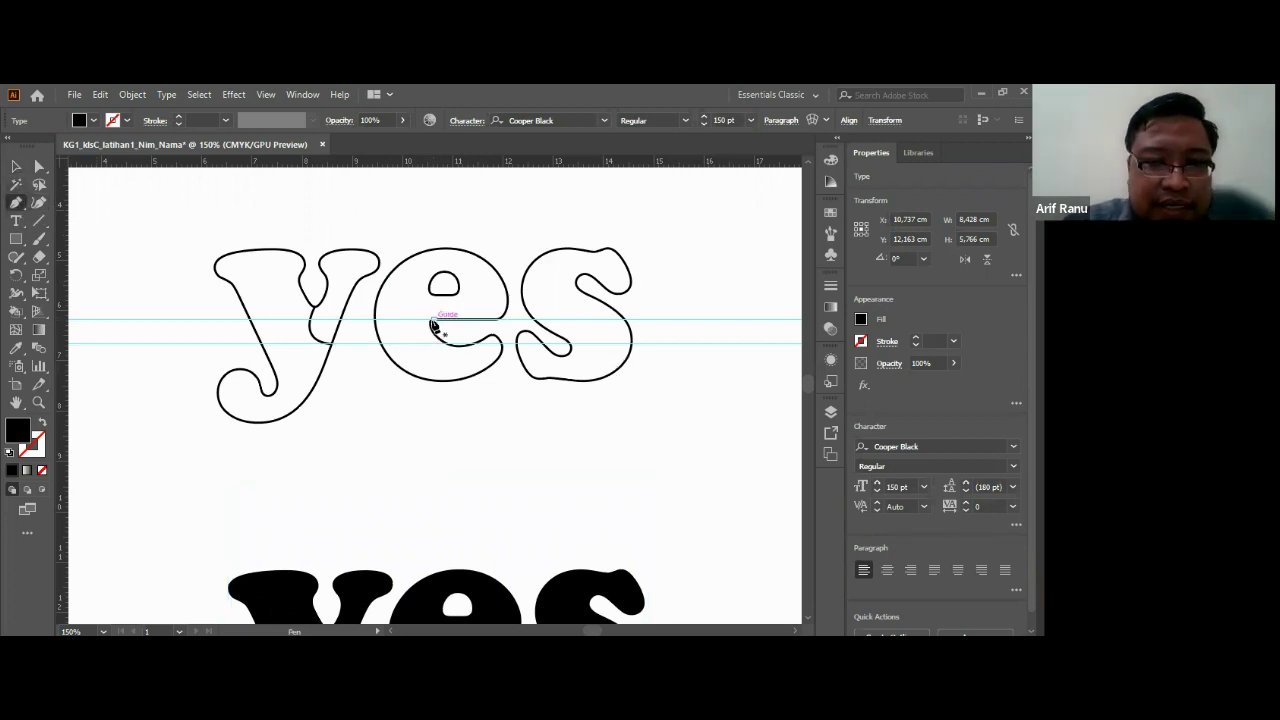
{"action": "left_click", "coordinate": [431, 321]}
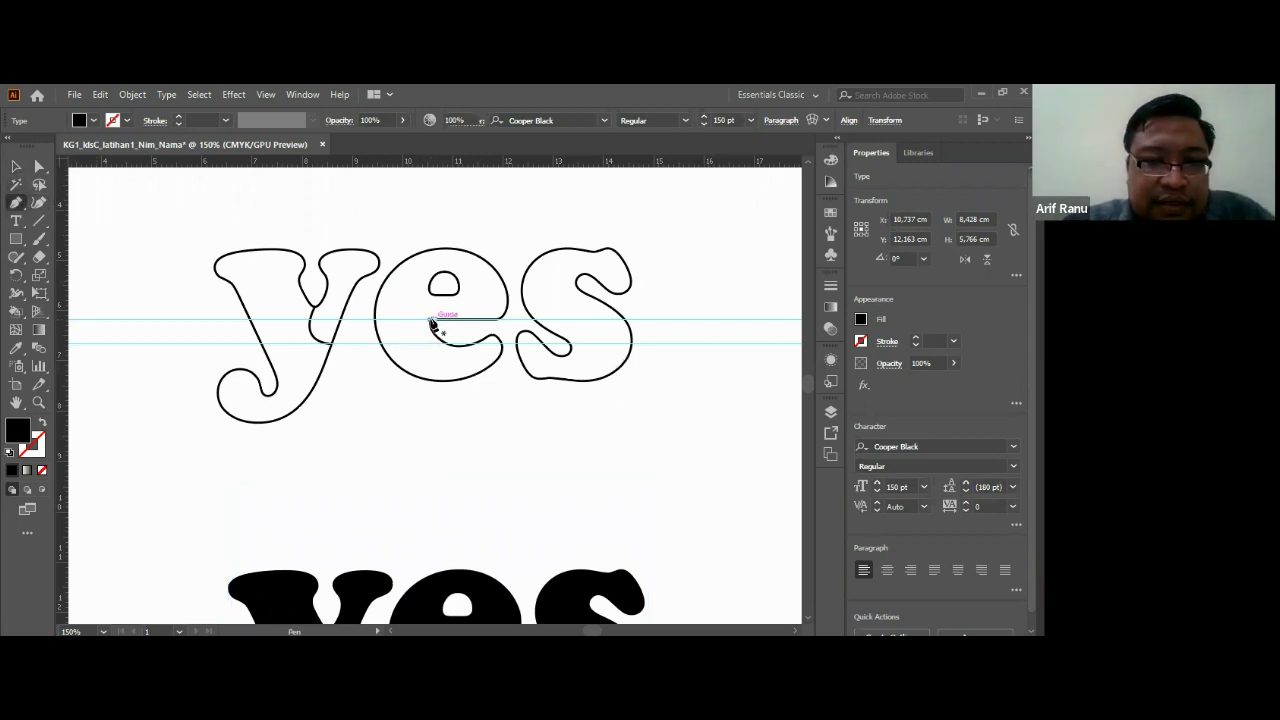
{"action": "left_click", "coordinate": [381, 347]}
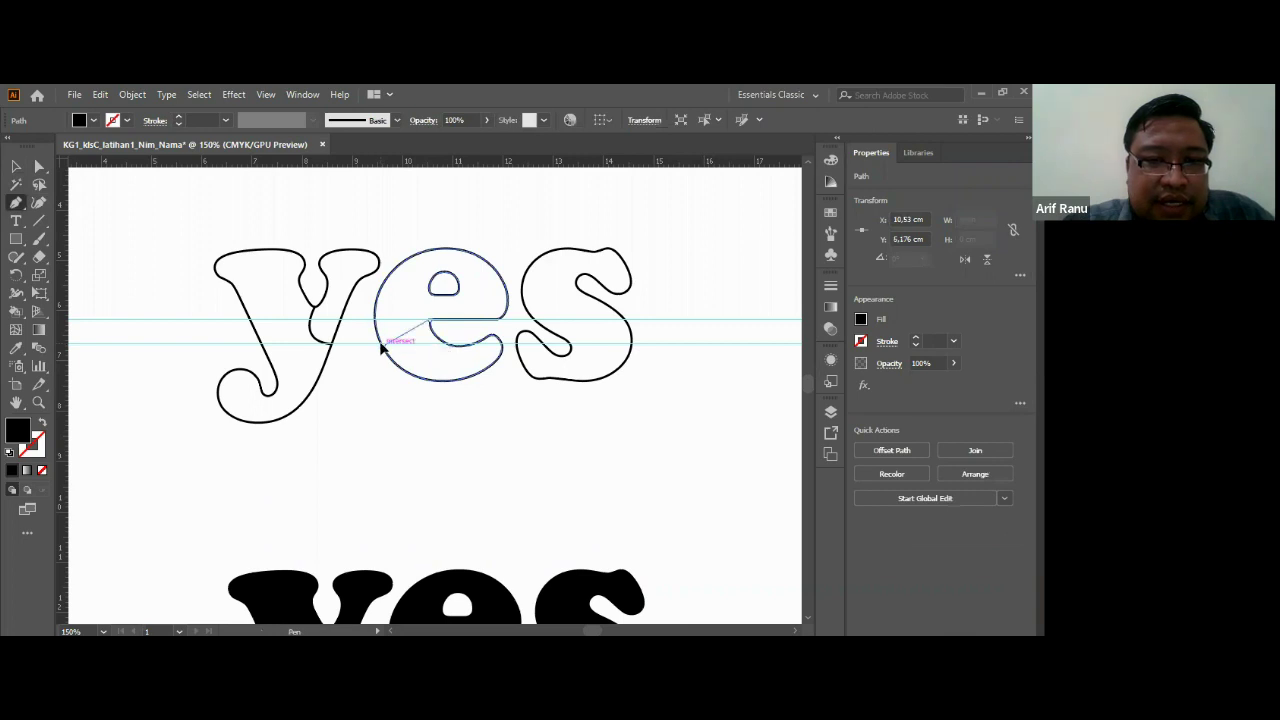
{"action": "left_click_drag", "start_coordinate": [384, 350], "coordinate": [391, 384]}
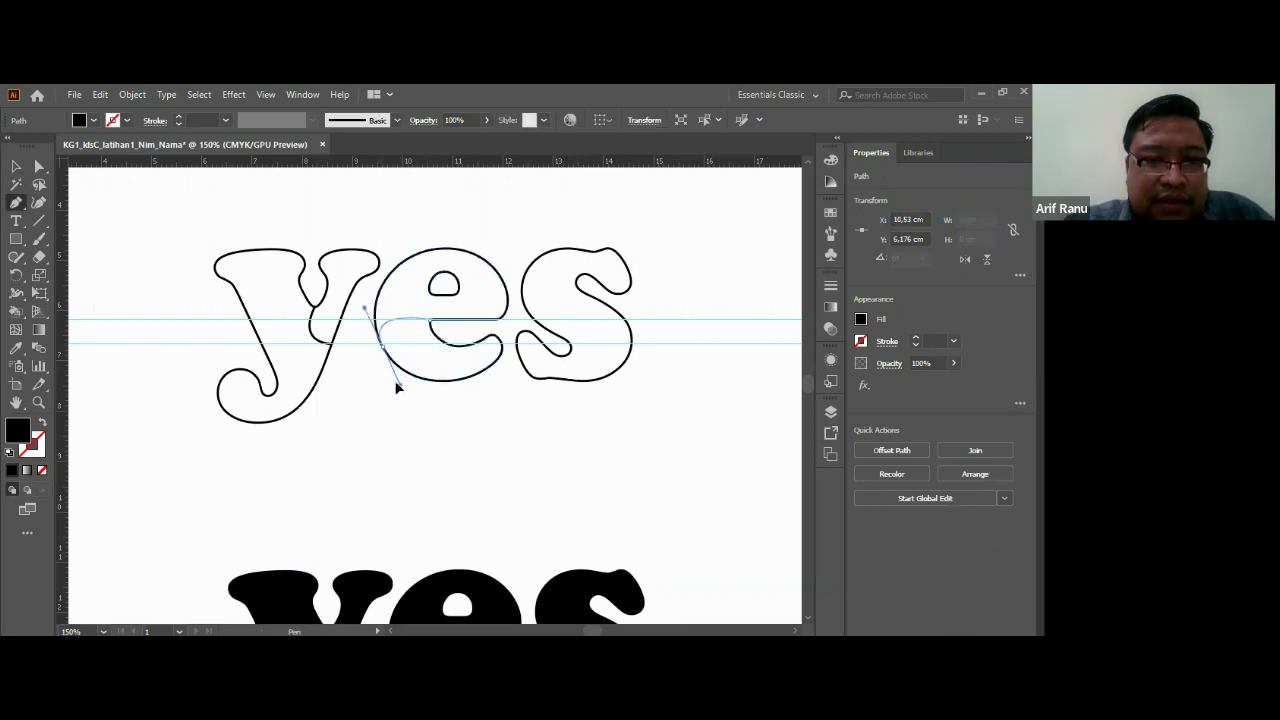
{"action": "left_click_drag", "start_coordinate": [392, 384], "coordinate": [382, 383]}
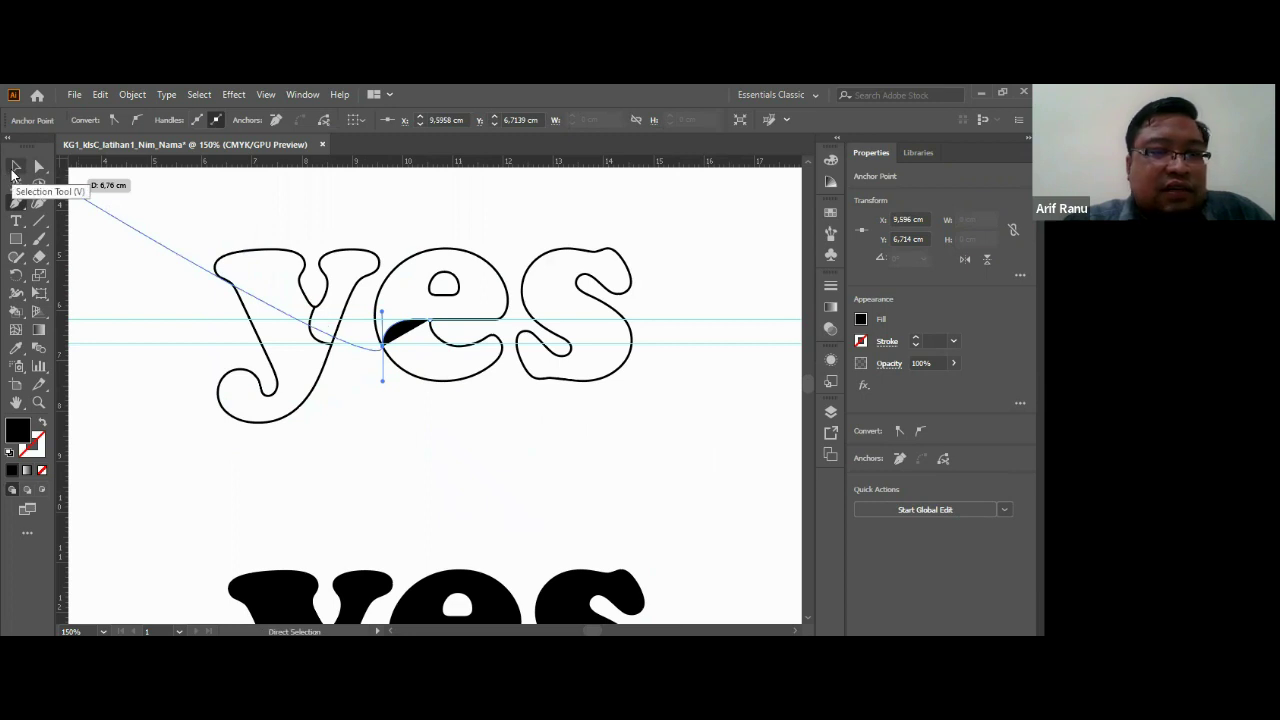
{"action": "left_click", "coordinate": [14, 172]}
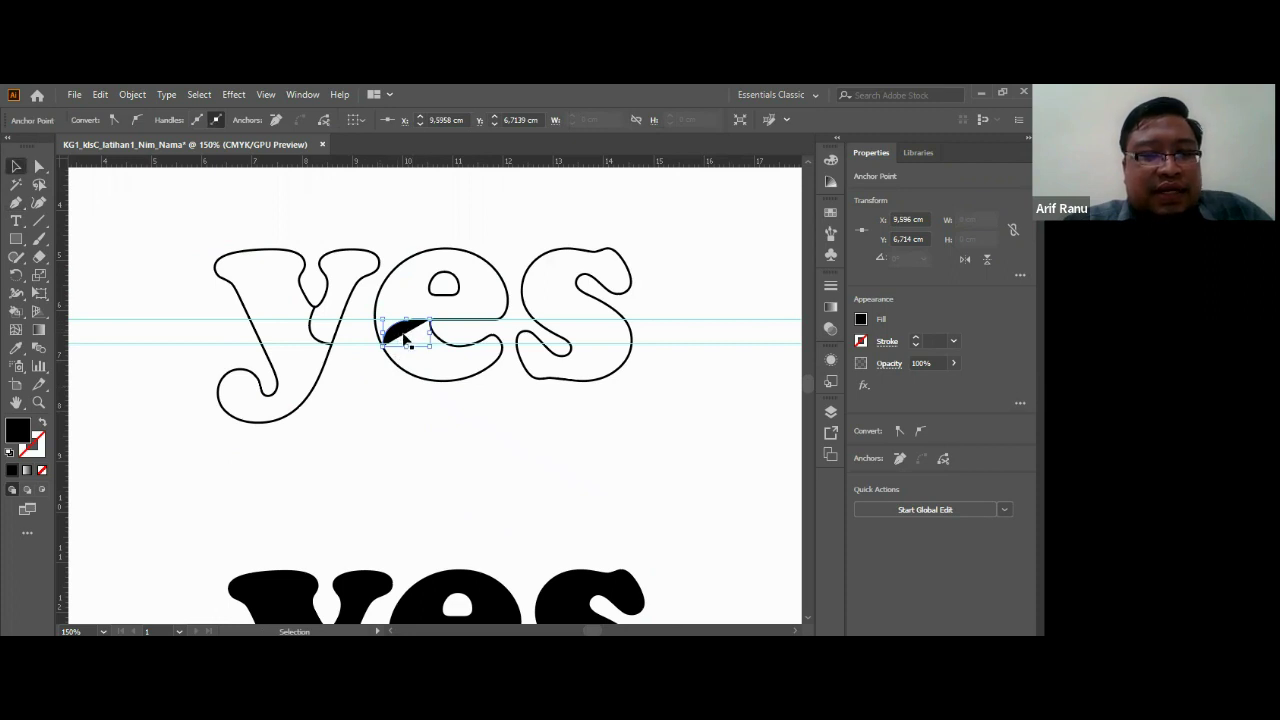
{"action": "left_click", "coordinate": [42, 427]}
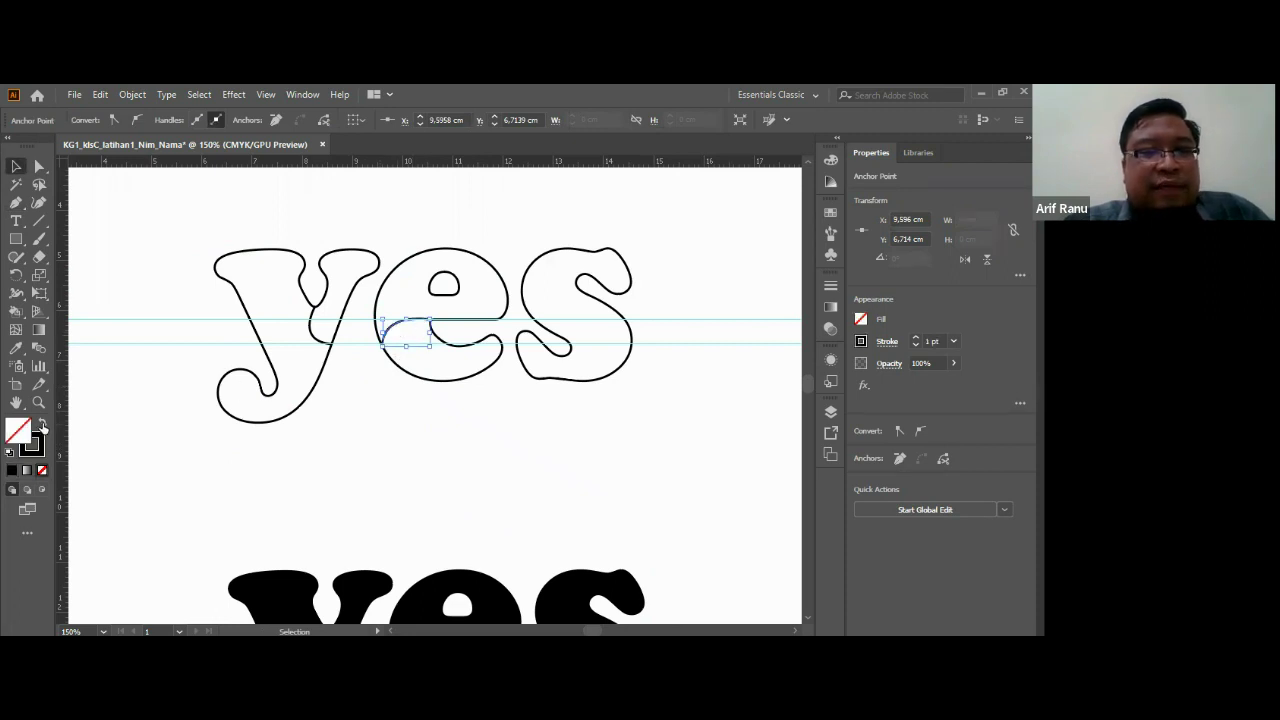
{"action": "left_click", "coordinate": [19, 205]}
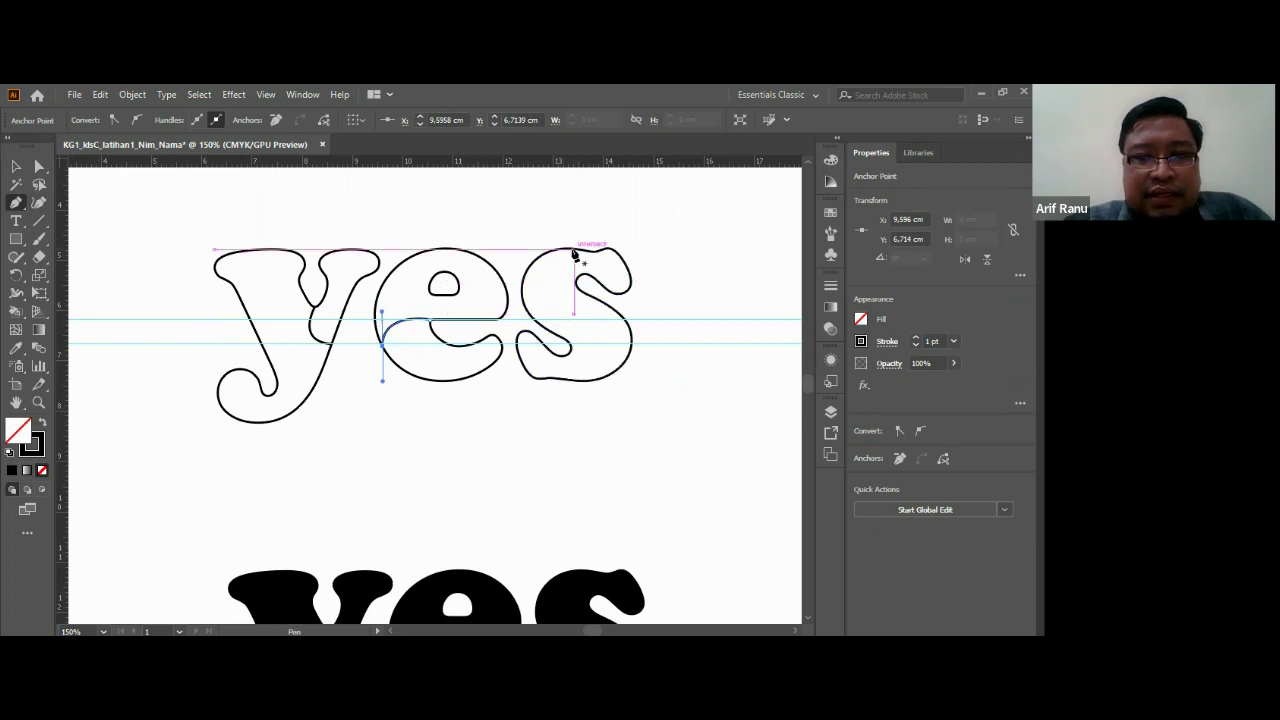
Step: Draw a curved cut line across the top of the 's'
{"action": "mouse_move", "coordinate": [574, 250]}
{"action": "left_mouse_down"}
{"action": "mouse_move", "coordinate": [575, 290]}
{"action": "mouse_move", "coordinate": [603, 300]}
{"action": "left_mouse_up"}
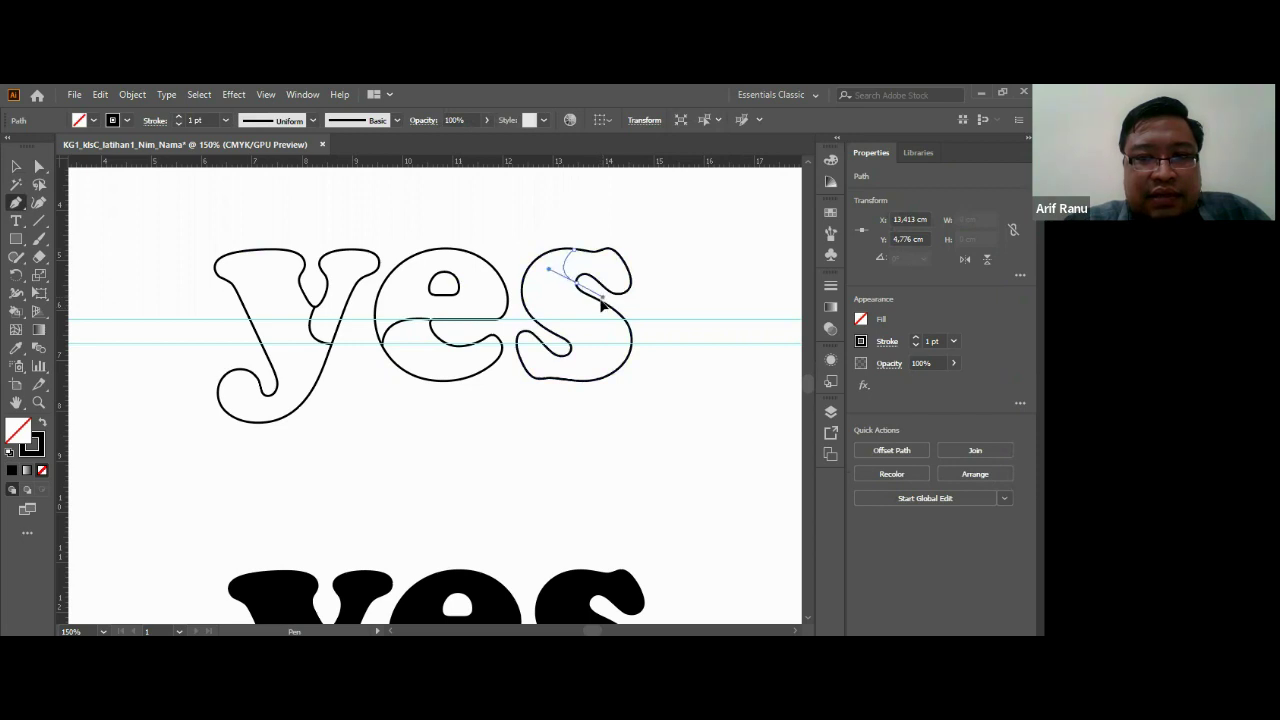
{"action": "key", "text": "v"}
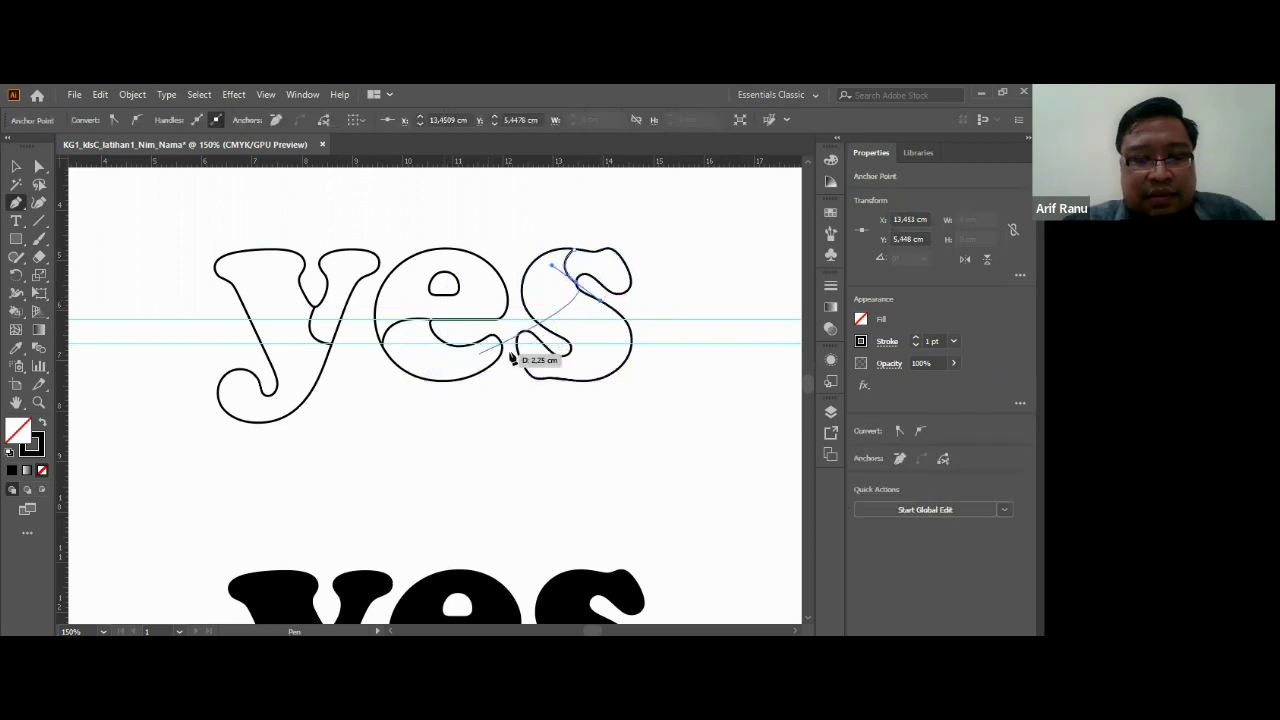
{"action": "left_click", "coordinate": [681, 427]}
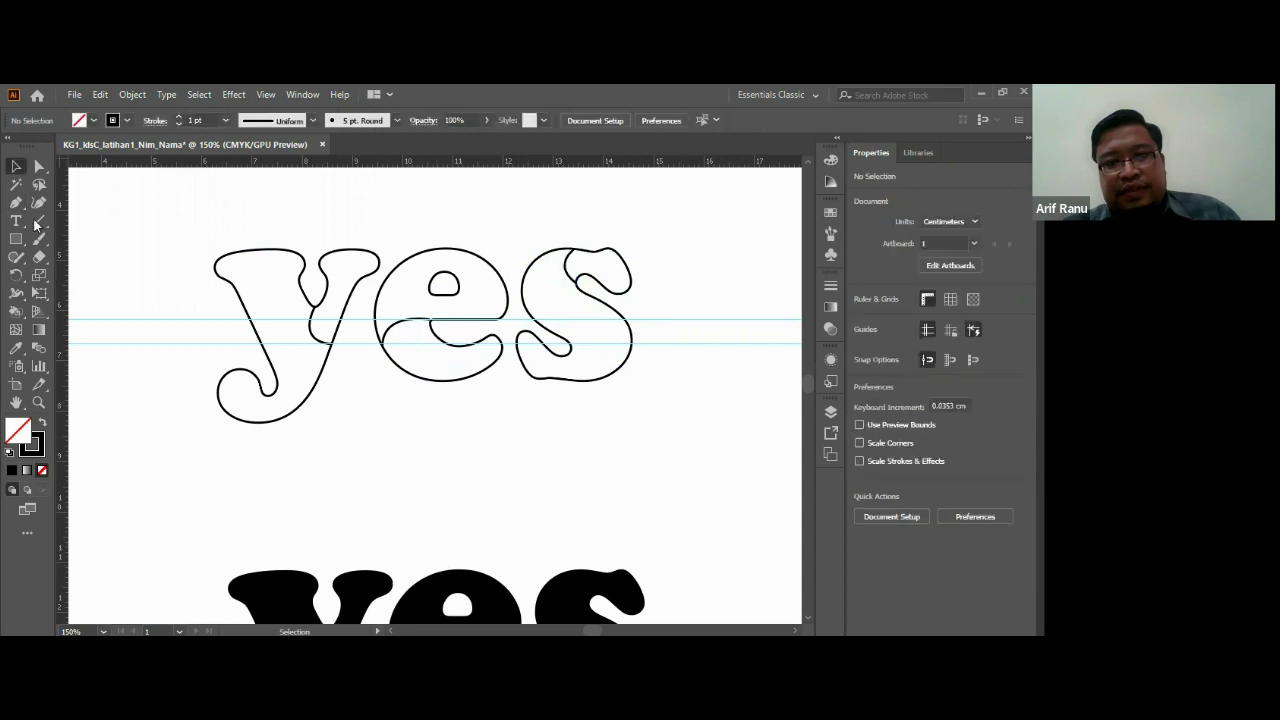
{"action": "left_click", "coordinate": [578, 267]}
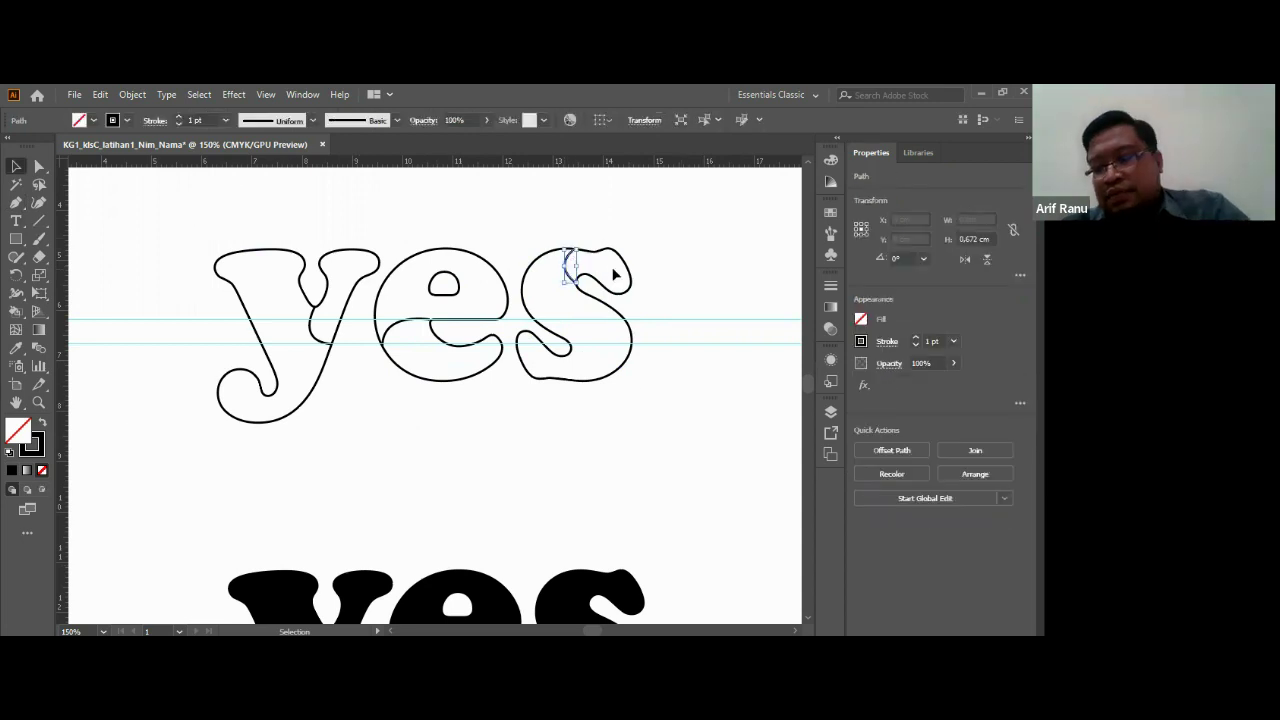
{"action": "left_click", "coordinate": [560, 220]}
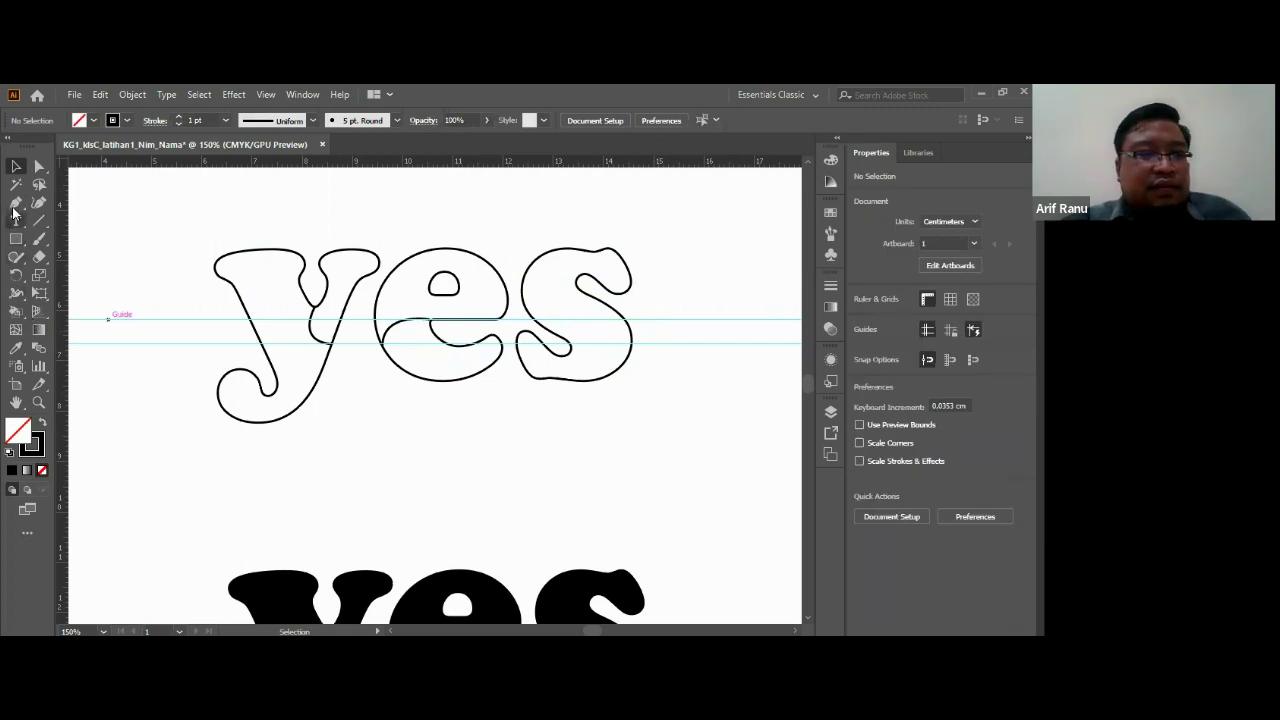
{"action": "left_click", "coordinate": [15, 204]}
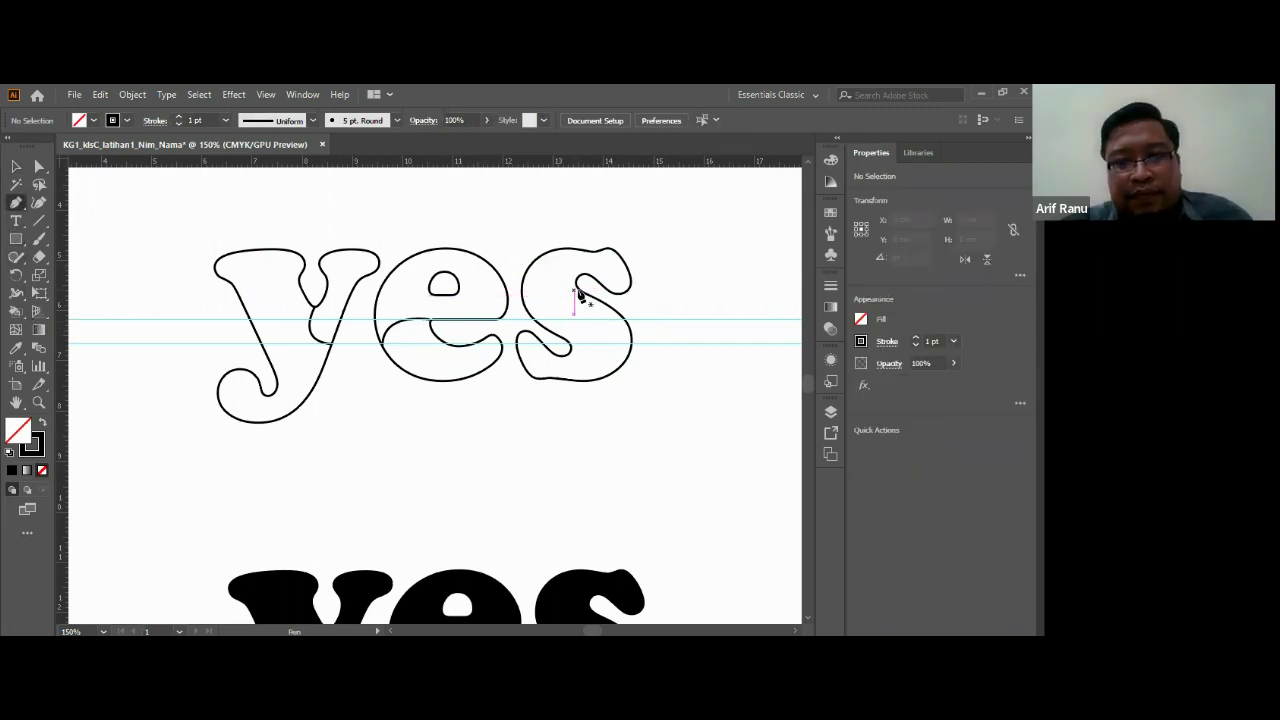
{"action": "mouse_move", "coordinate": [578, 285]}
{"action": "left_mouse_down"}
{"action": "mouse_move", "coordinate": [582, 258]}
{"action": "mouse_move", "coordinate": [631, 245]}
{"action": "mouse_move", "coordinate": [591, 240]}
{"action": "mouse_move", "coordinate": [603, 243]}
{"action": "left_mouse_up"}
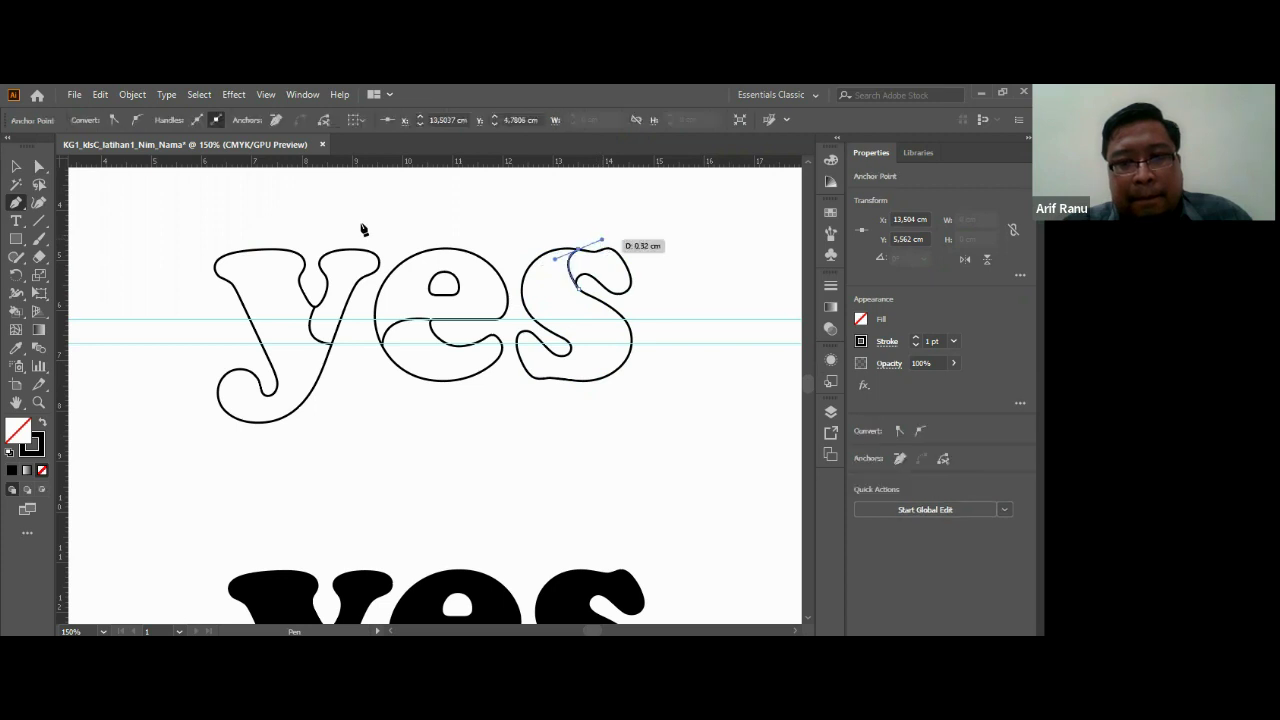
{"action": "left_click", "coordinate": [10, 164]}
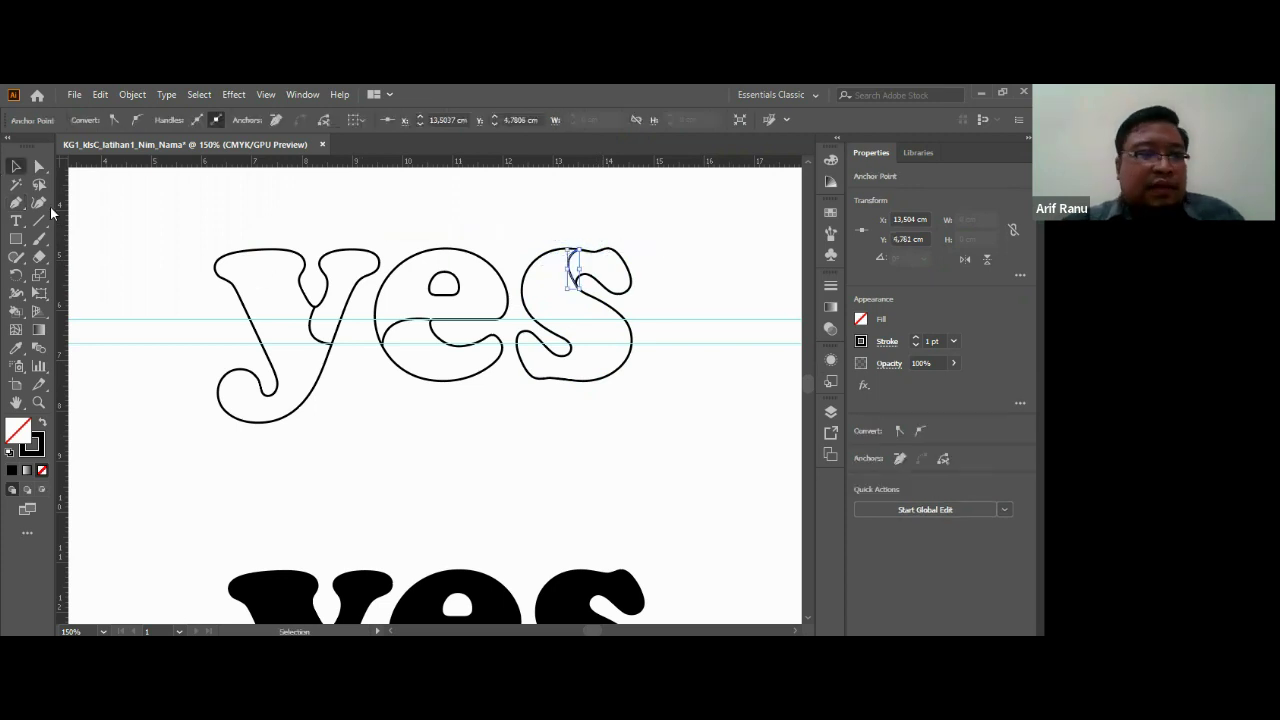
Step: Draw a second curved cut line inside the bottom of the 's'
{"action": "left_click", "coordinate": [16, 202]}
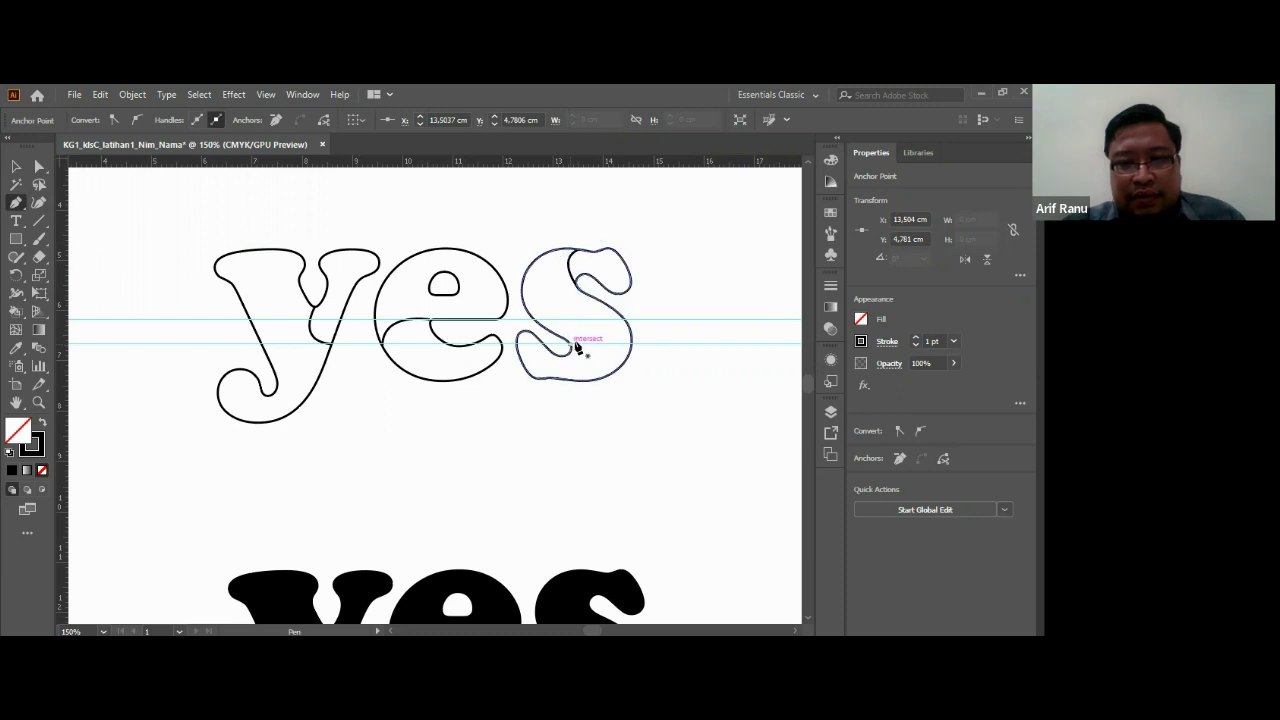
{"action": "left_click", "coordinate": [581, 379]}
{"action": "left_click_drag", "start_coordinate": [570, 386], "coordinate": [537, 395]}
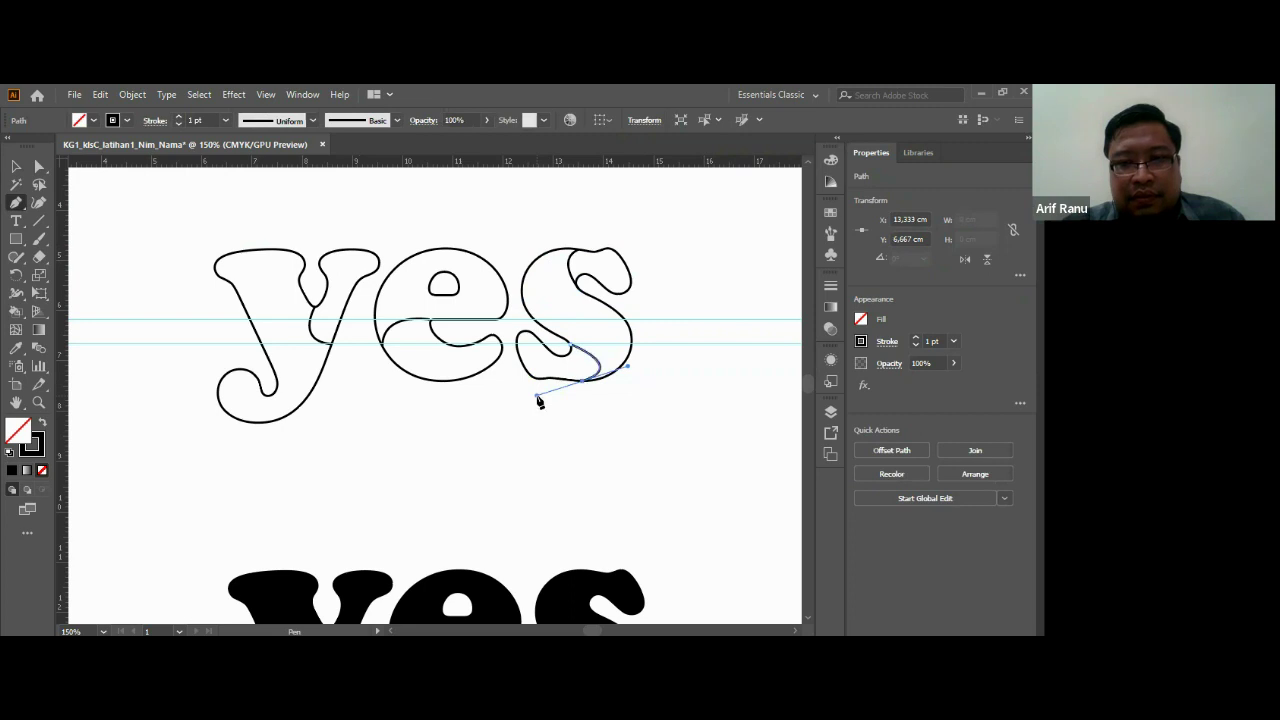
{"action": "key", "text": "v"}
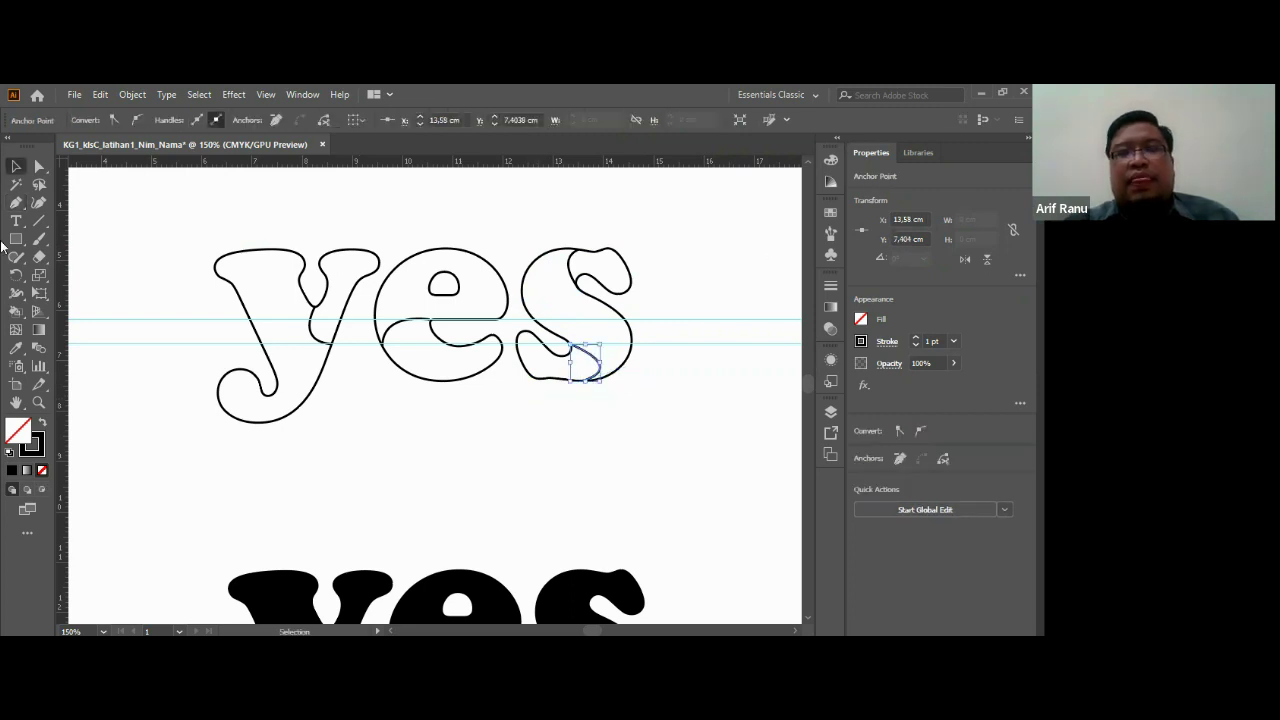
{"action": "left_click", "coordinate": [218, 466]}
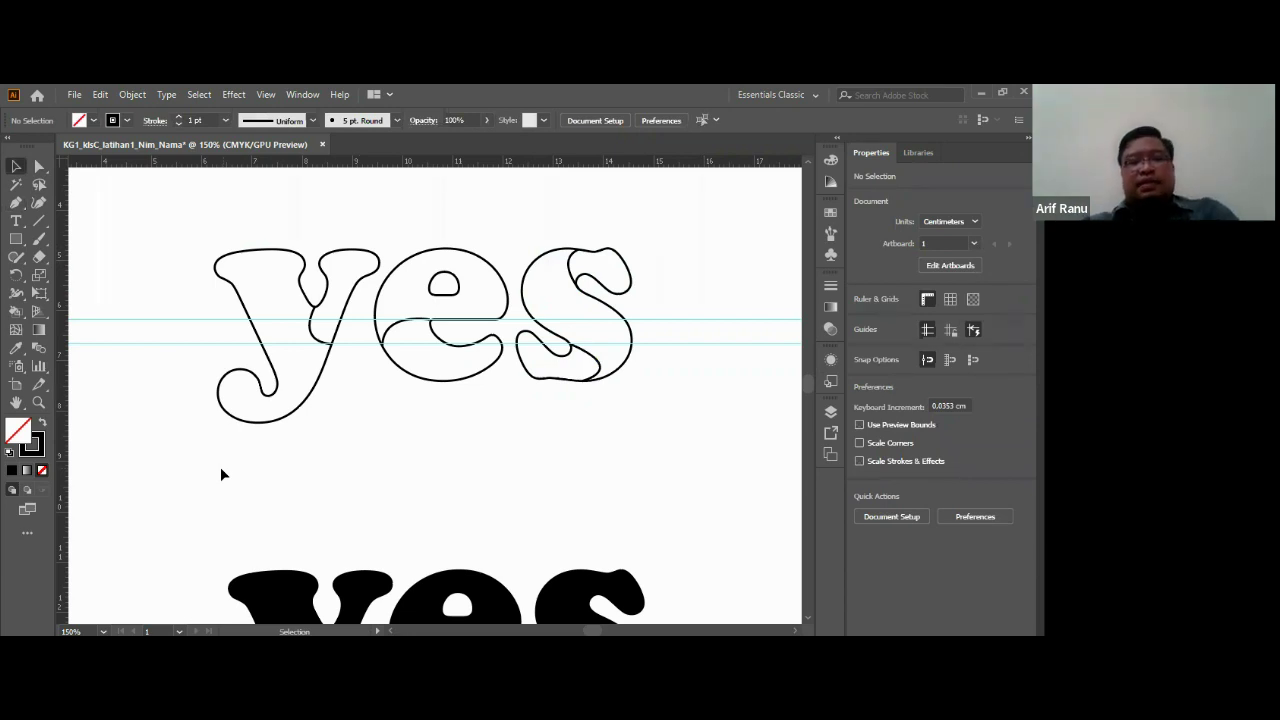
Step: Marquee-select the outlined 'yes' and look through the Object menu without applying anything
{"action": "scroll", "coordinate": [240, 508], "scroll_direction": "down", "scroll_amount": 2}
{"action": "scroll", "coordinate": [290, 503], "scroll_direction": "up", "scroll_amount": 1}
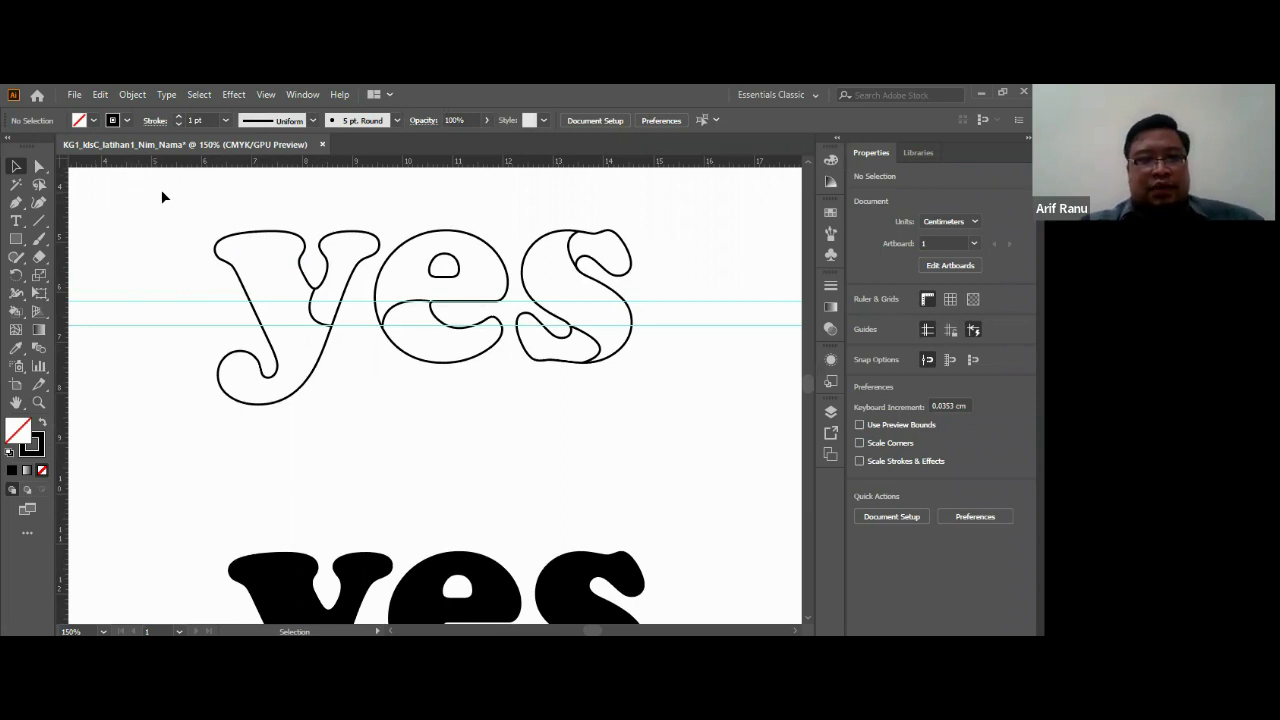
{"action": "left_click_drag", "start_coordinate": [161, 189], "coordinate": [728, 478]}
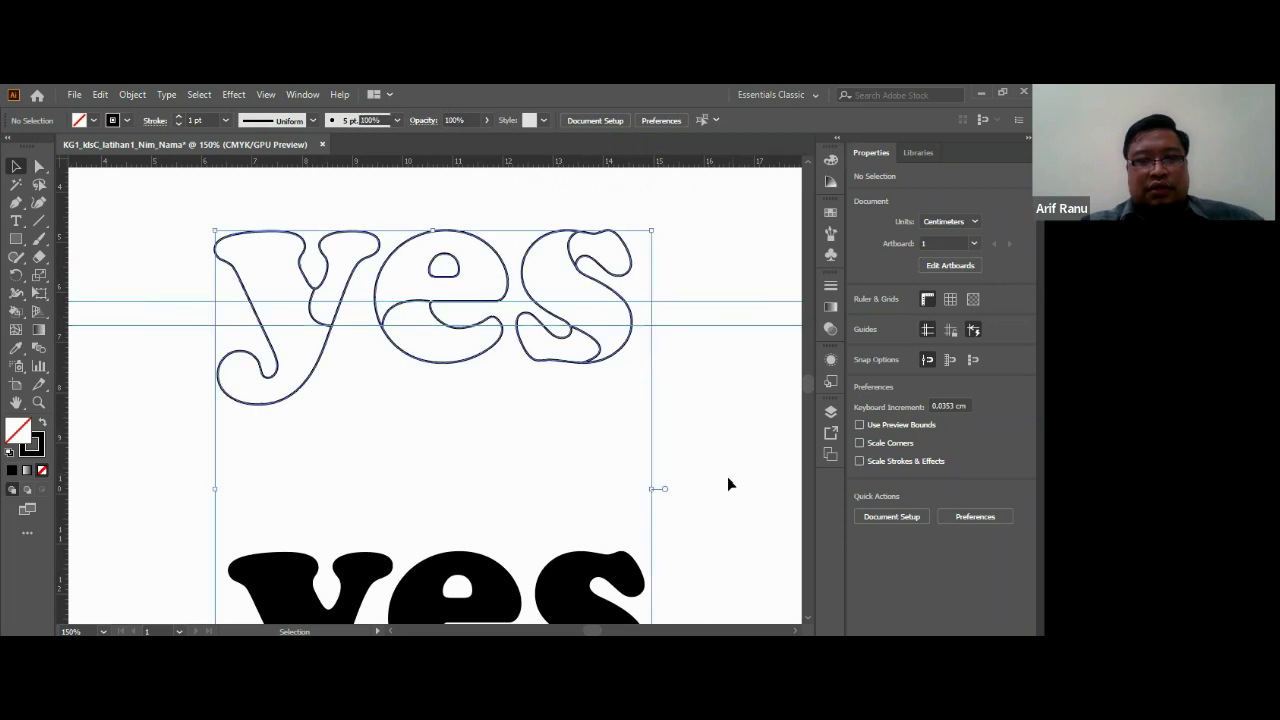
{"action": "left_click_drag", "start_coordinate": [678, 410], "coordinate": [137, 221]}
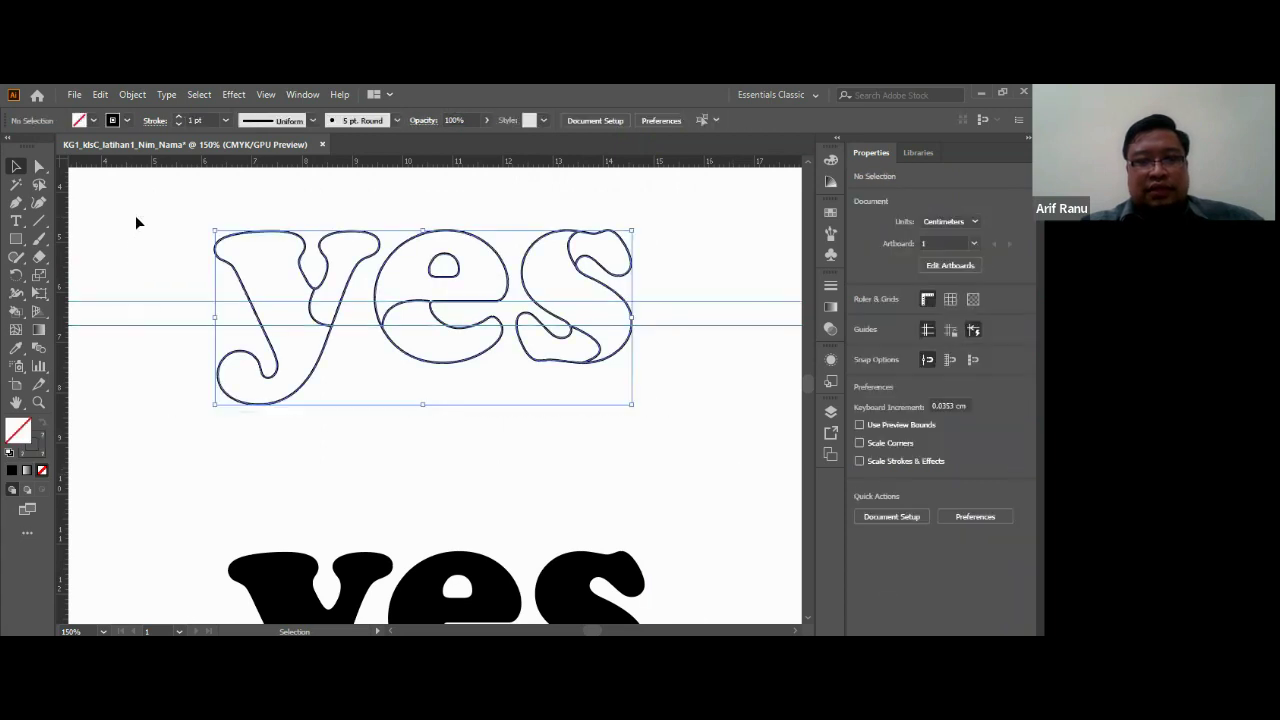
{"action": "left_click", "coordinate": [131, 95]}
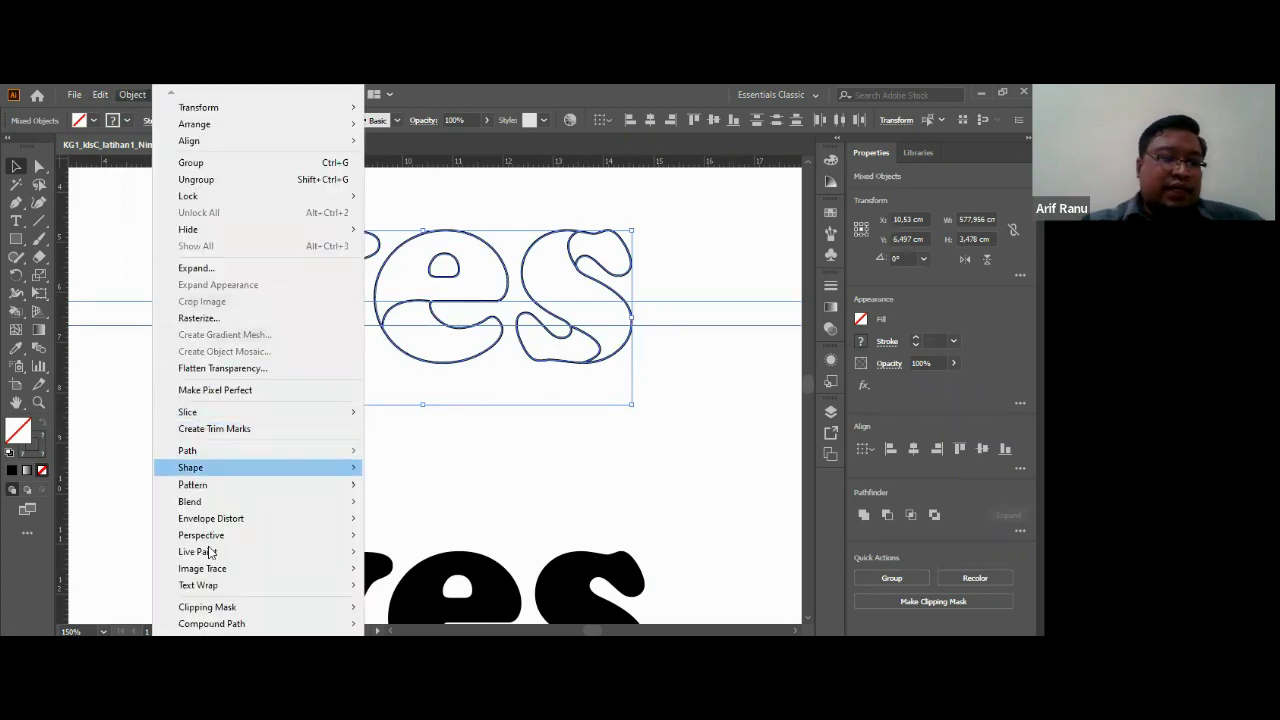
{"action": "mouse_move", "coordinate": [198, 551]}
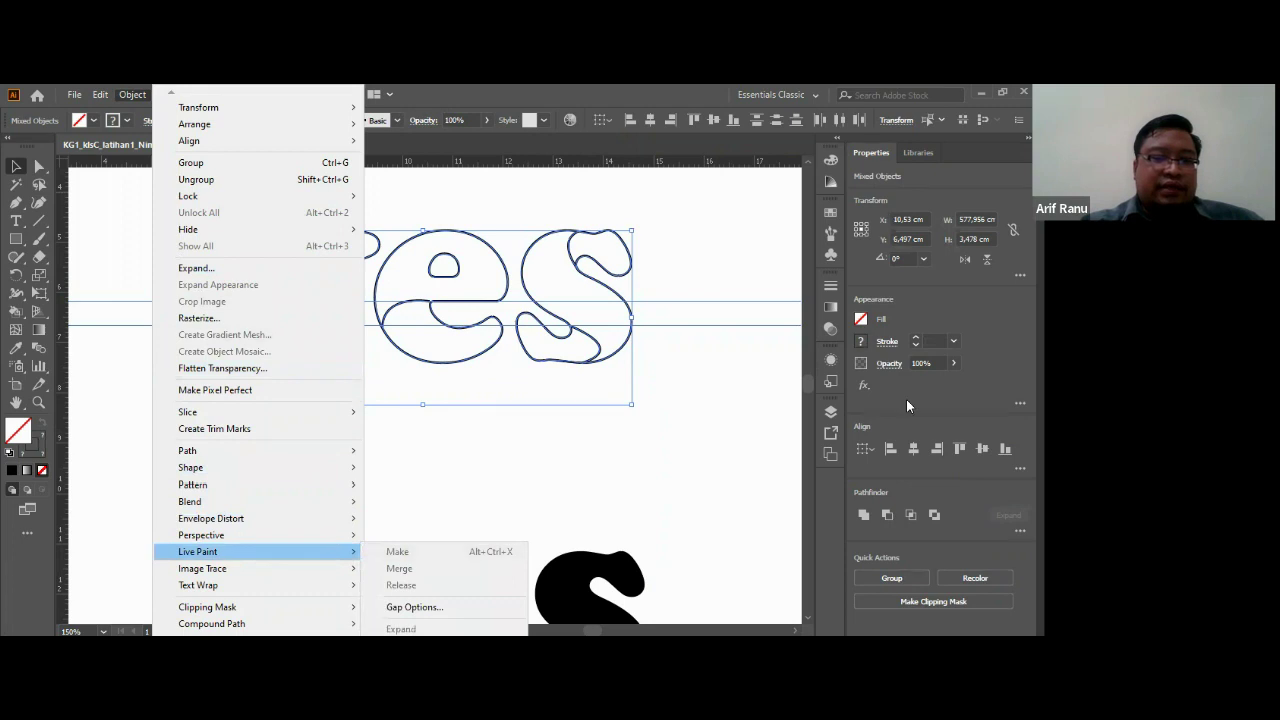
{"action": "left_click", "coordinate": [640, 449]}
{"action": "scroll", "coordinate": [487, 470], "scroll_direction": "down", "scroll_amount": 4}
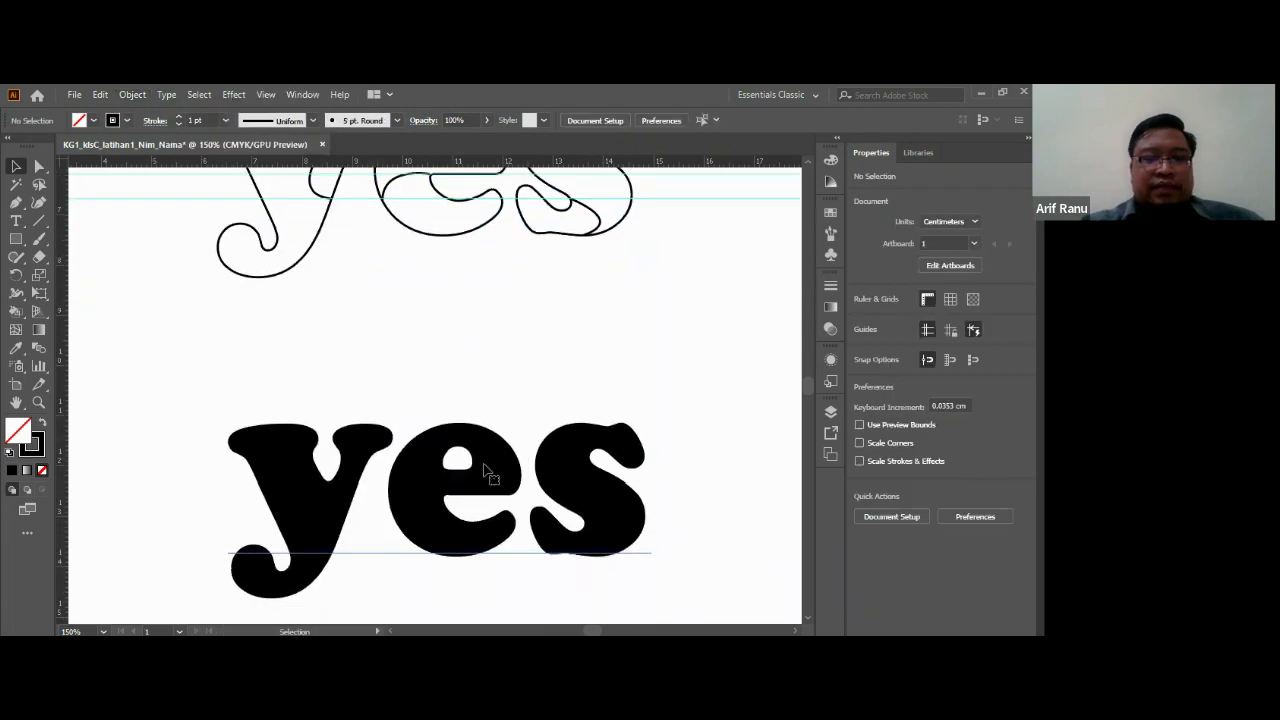
{"action": "left_click_drag", "start_coordinate": [487, 470], "coordinate": [490, 620]}
{"action": "scroll", "coordinate": [425, 333], "scroll_direction": "up", "scroll_amount": 2}
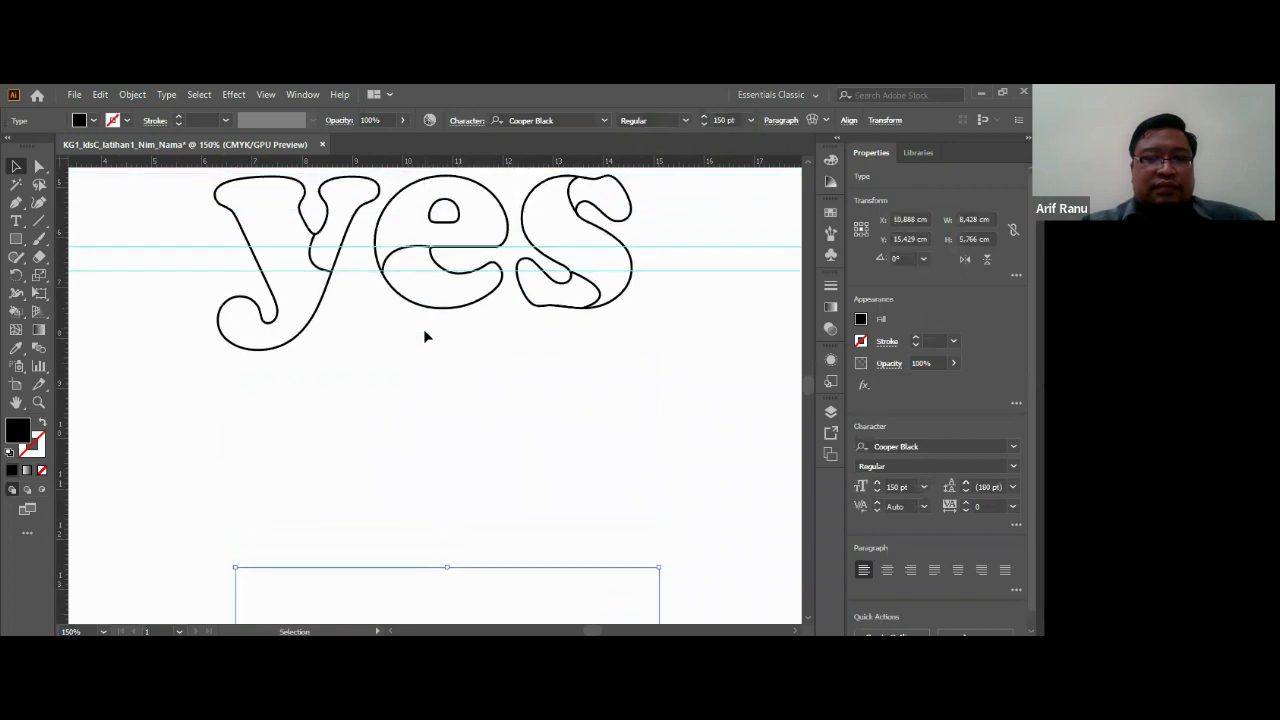
{"action": "scroll", "coordinate": [425, 337], "scroll_direction": "up", "scroll_amount": 1}
Step: Reselect the outlined 'yes', dismiss the Object menu, then delete the solid black 'yes' copy
{"action": "left_click", "coordinate": [188, 180]}
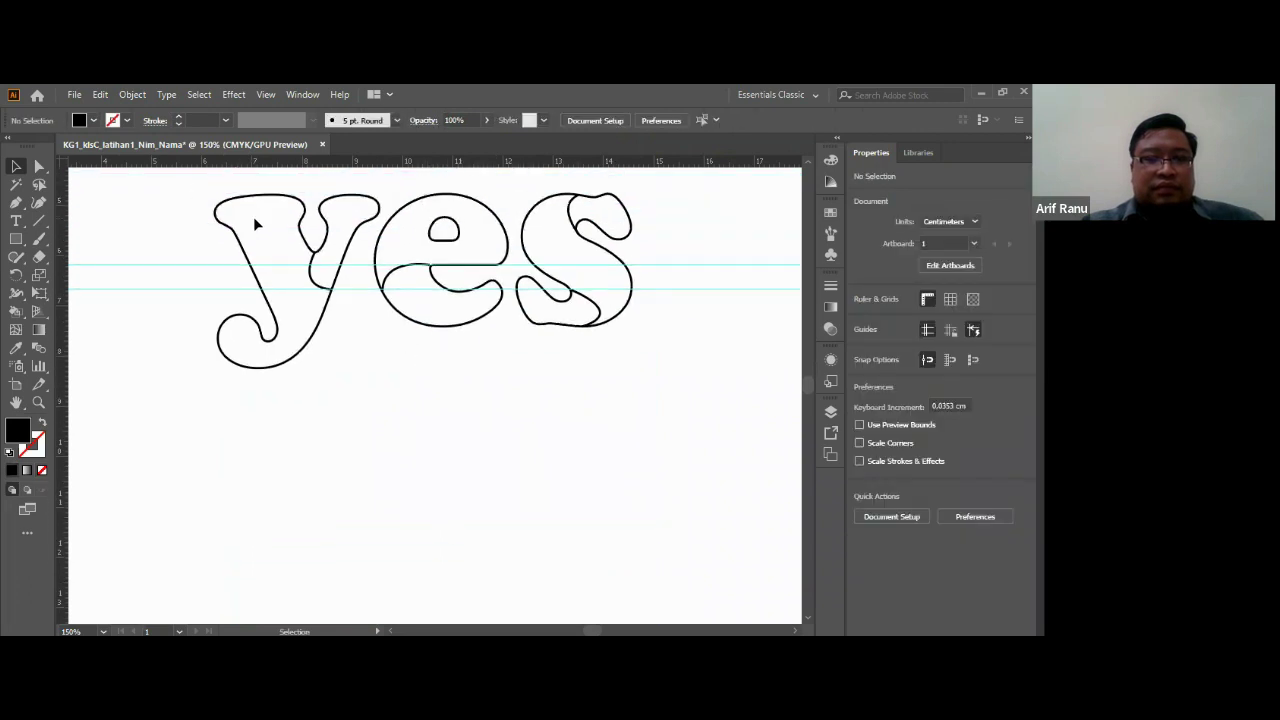
{"action": "left_click_drag", "start_coordinate": [191, 184], "coordinate": [686, 446]}
{"action": "scroll", "coordinate": [663, 418], "scroll_direction": "up", "scroll_amount": 1}
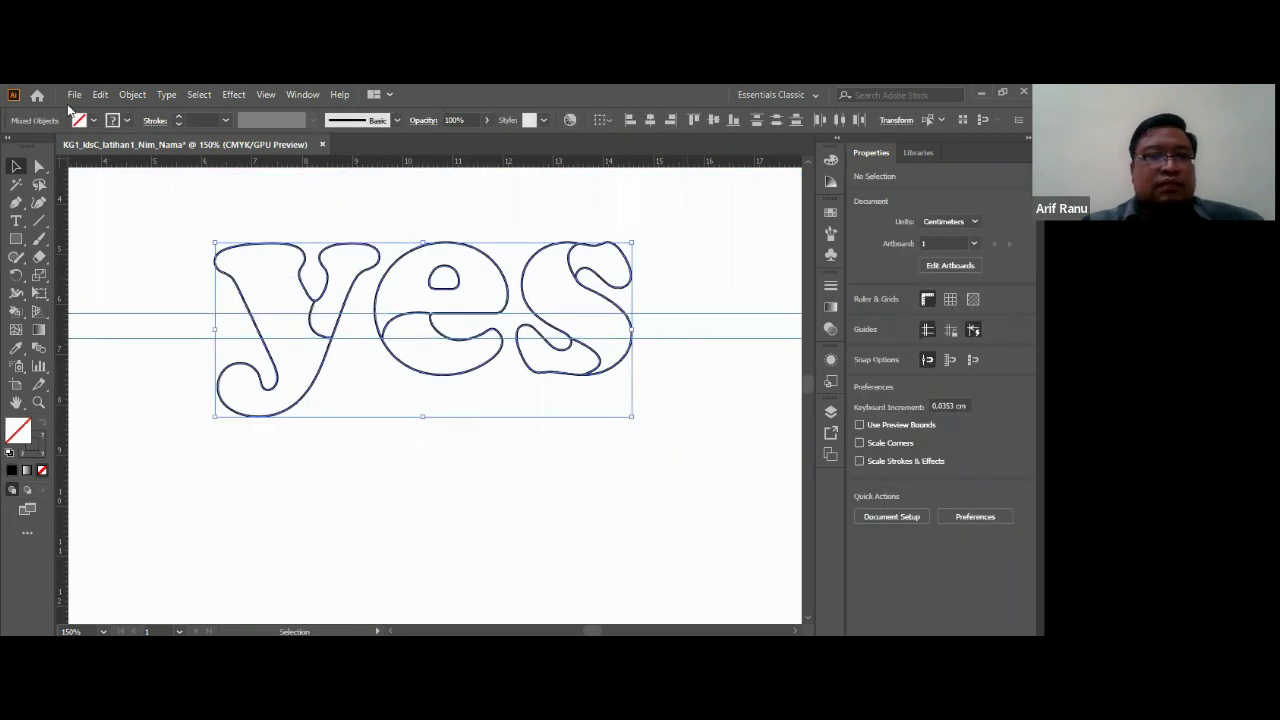
{"action": "left_click", "coordinate": [132, 94]}
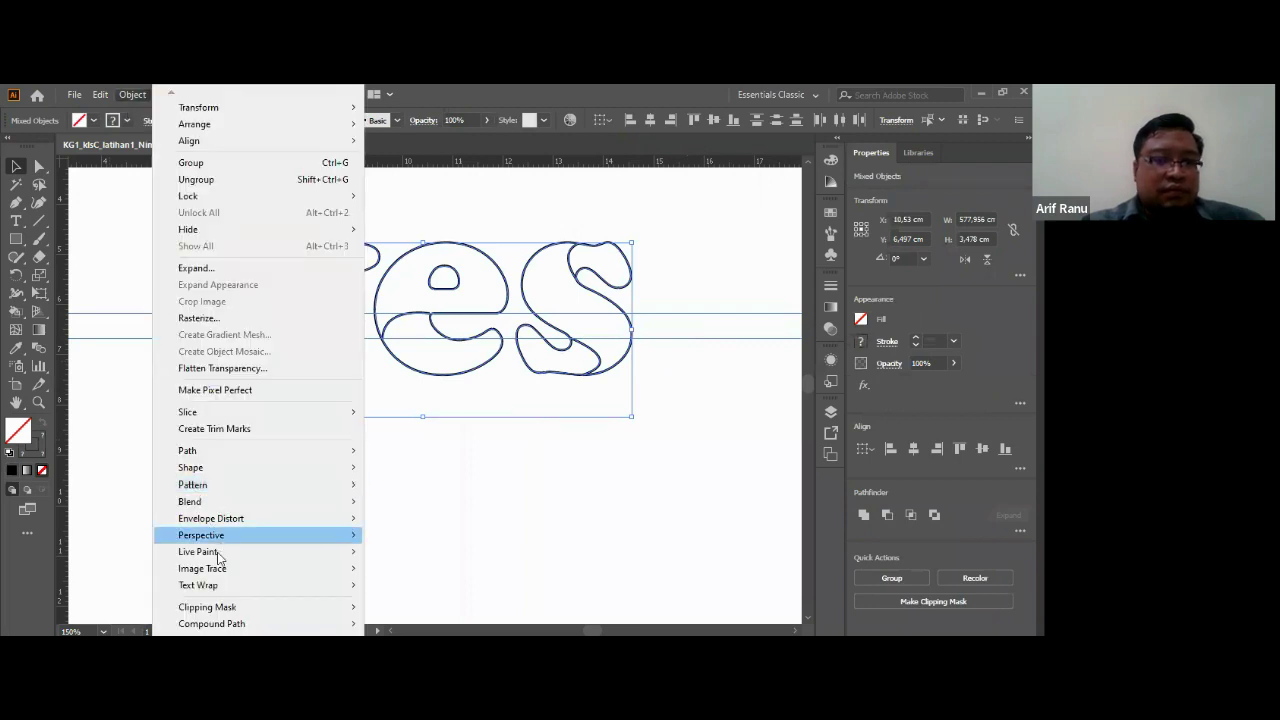
{"action": "mouse_move", "coordinate": [198, 551]}
{"action": "left_click", "coordinate": [506, 502]}
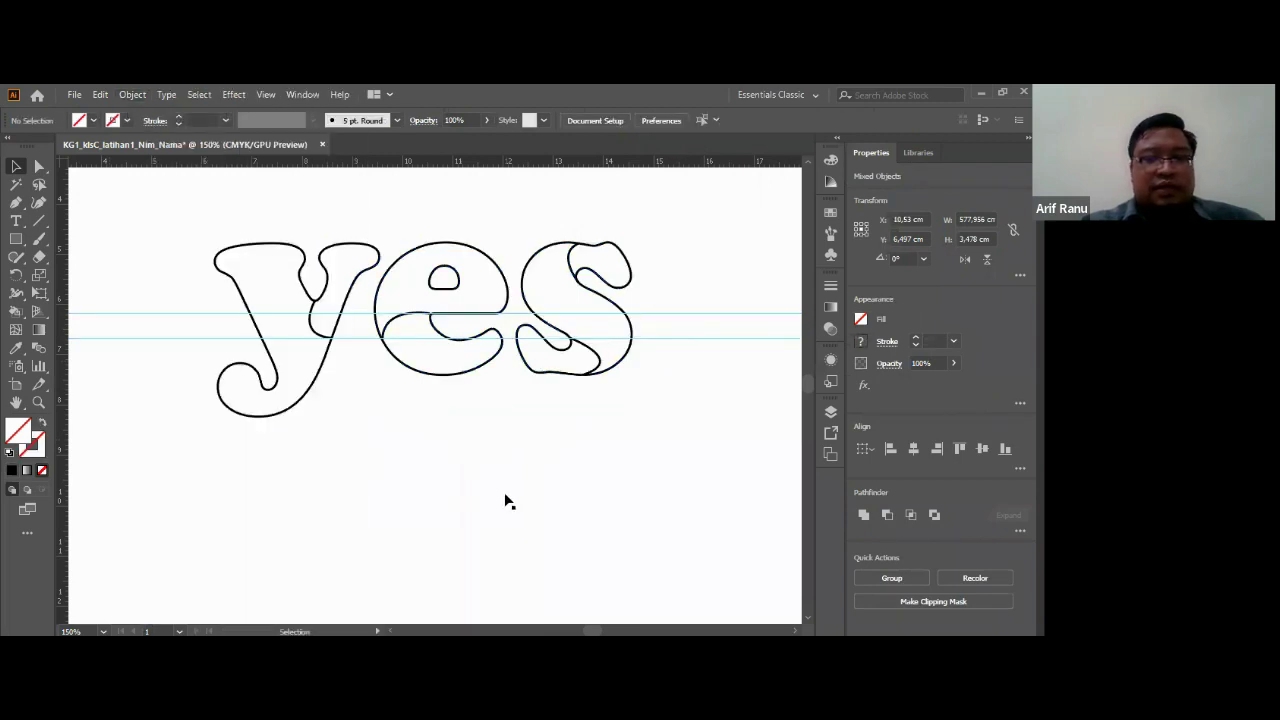
{"action": "scroll", "coordinate": [500, 505], "scroll_direction": "down", "scroll_amount": 3}
{"action": "left_click", "coordinate": [492, 525]}
{"action": "key", "text": "Delete"}
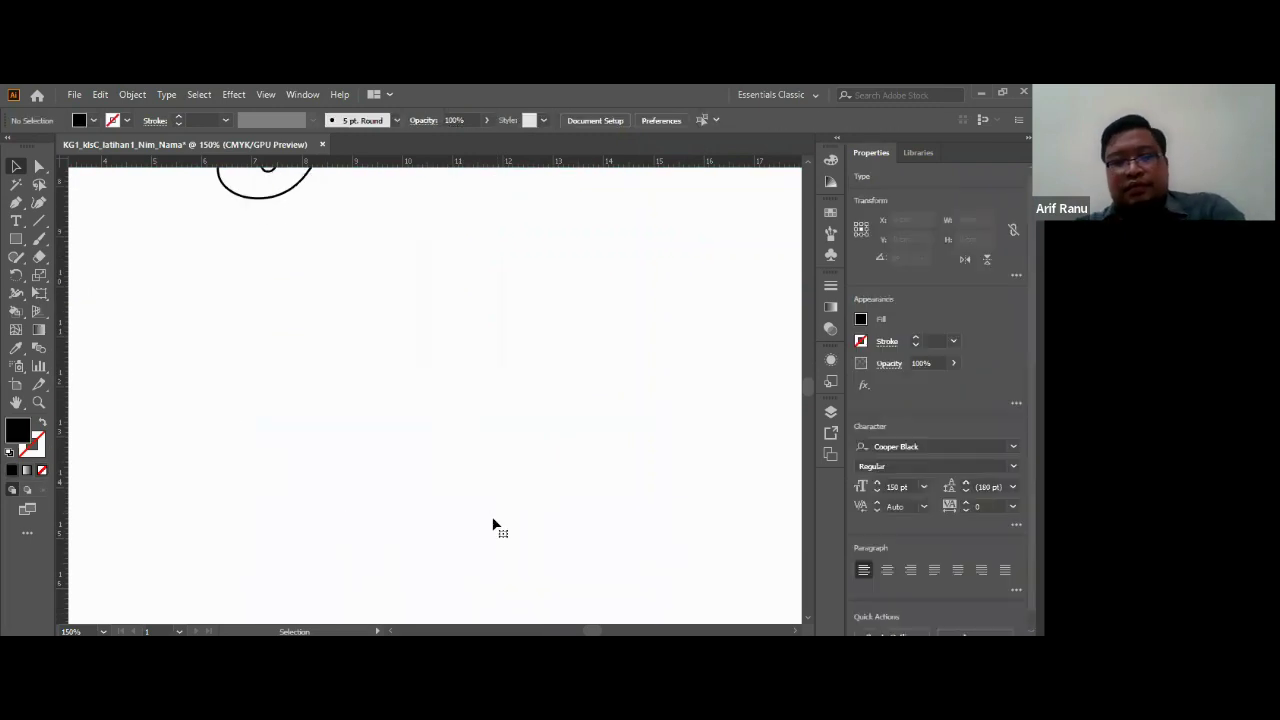
{"action": "scroll", "coordinate": [481, 505], "scroll_direction": "up", "scroll_amount": 3}
{"action": "scroll", "coordinate": [483, 503], "scroll_direction": "up", "scroll_amount": 2}
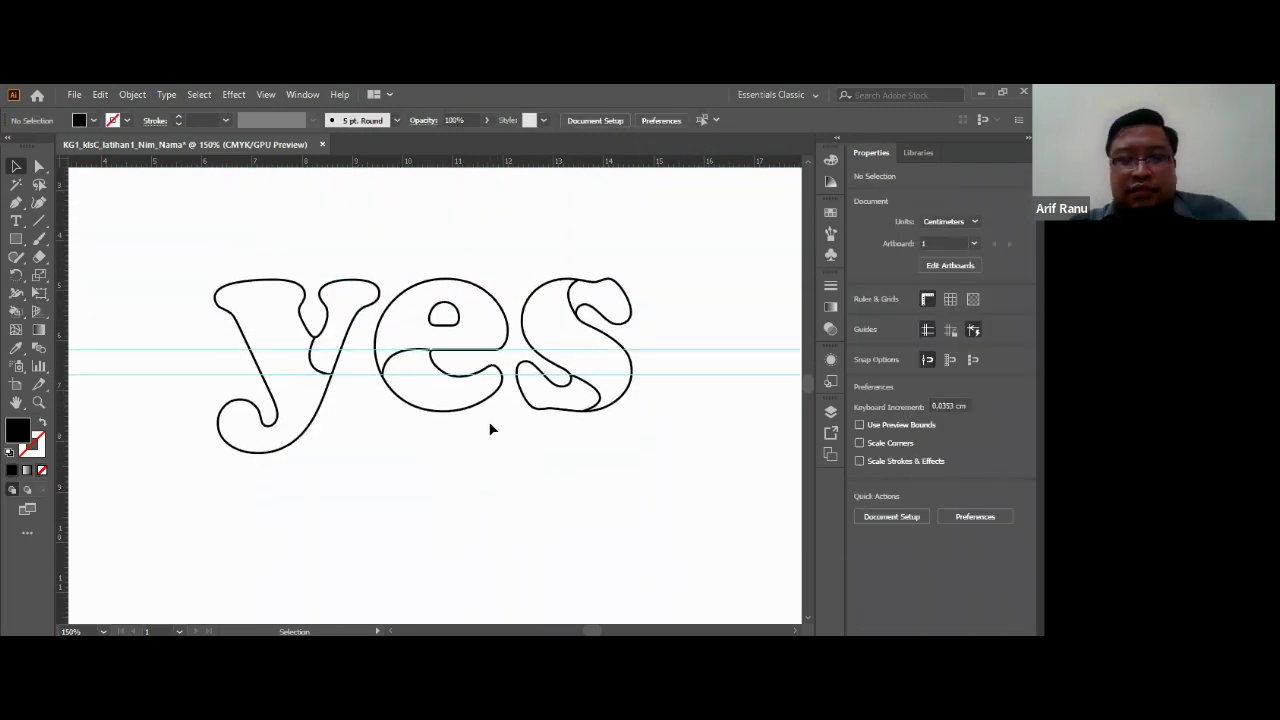
{"action": "key", "text": "a"}
{"action": "key", "text": "ctrl+plus"}
{"action": "key", "text": "ctrl+plus"}
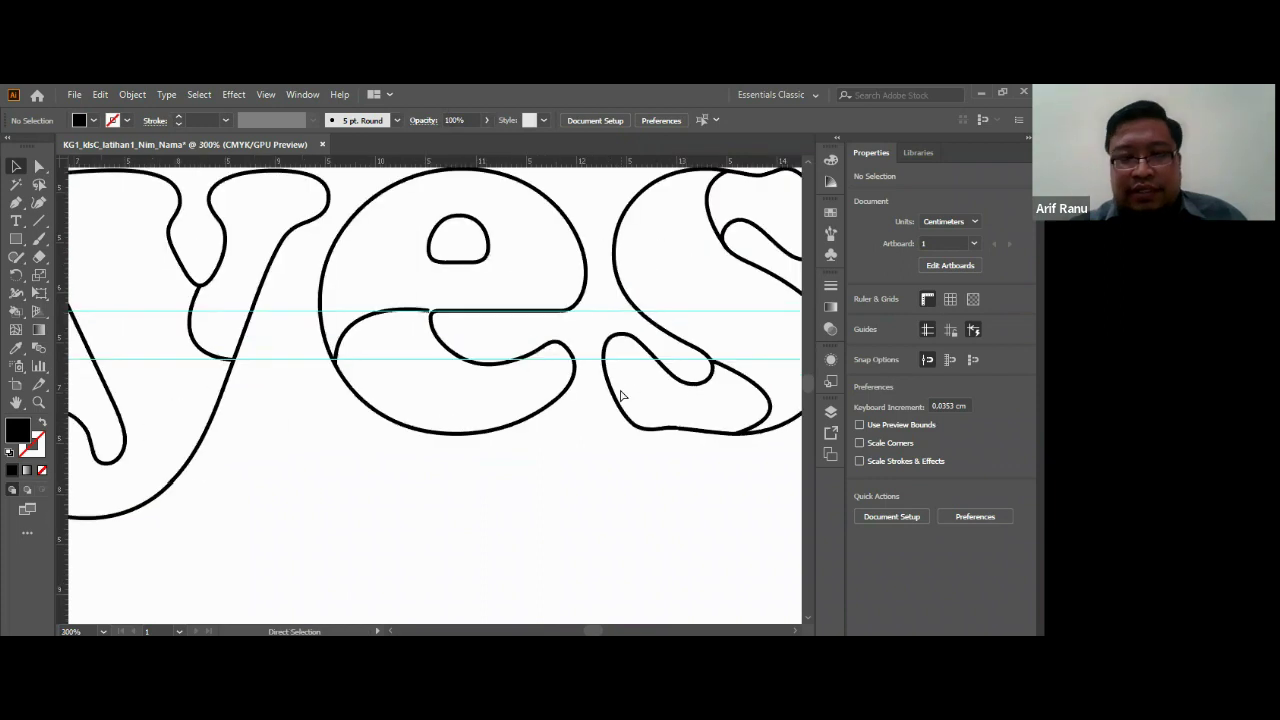
{"action": "key", "text": "ctrl+plus"}
{"action": "key", "text": "ctrl+plus"}
{"action": "key", "text": "ctrl+plus"}
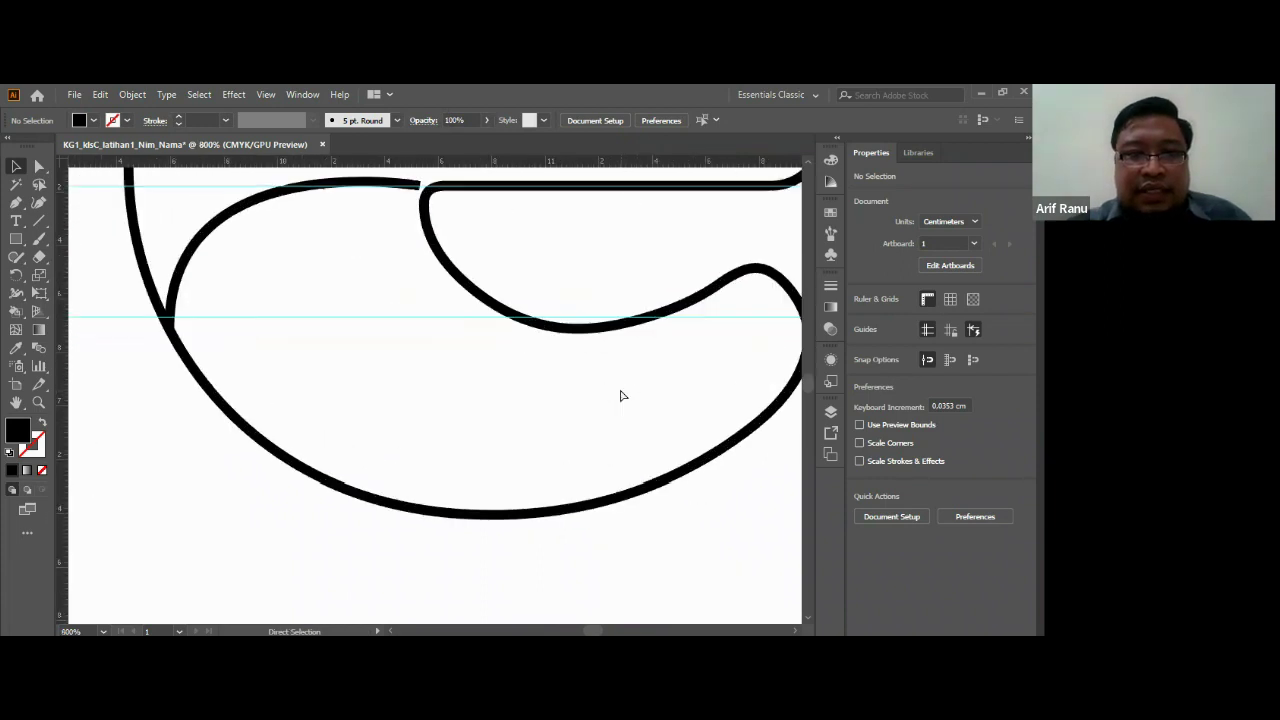
{"action": "key", "text": "v"}
{"action": "scroll", "coordinate": [155, 229], "scroll_direction": "up", "scroll_amount": 1}
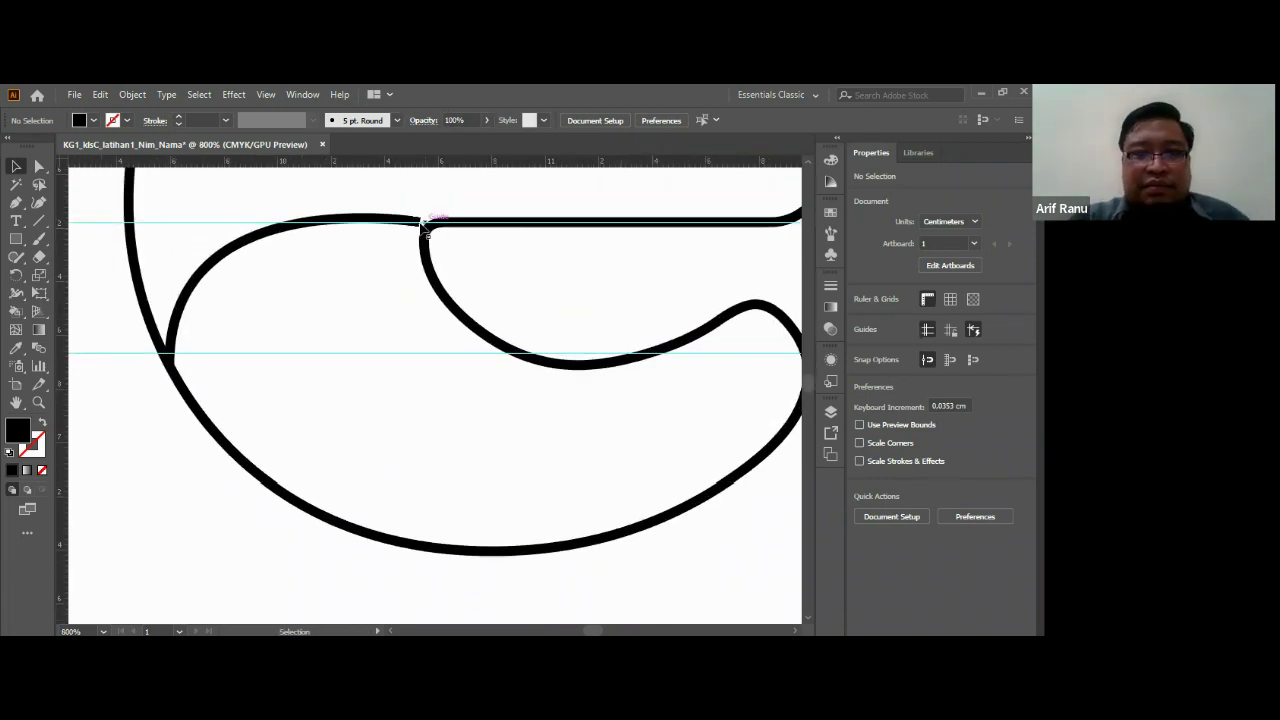
{"action": "key", "text": "ctrl+minus"}
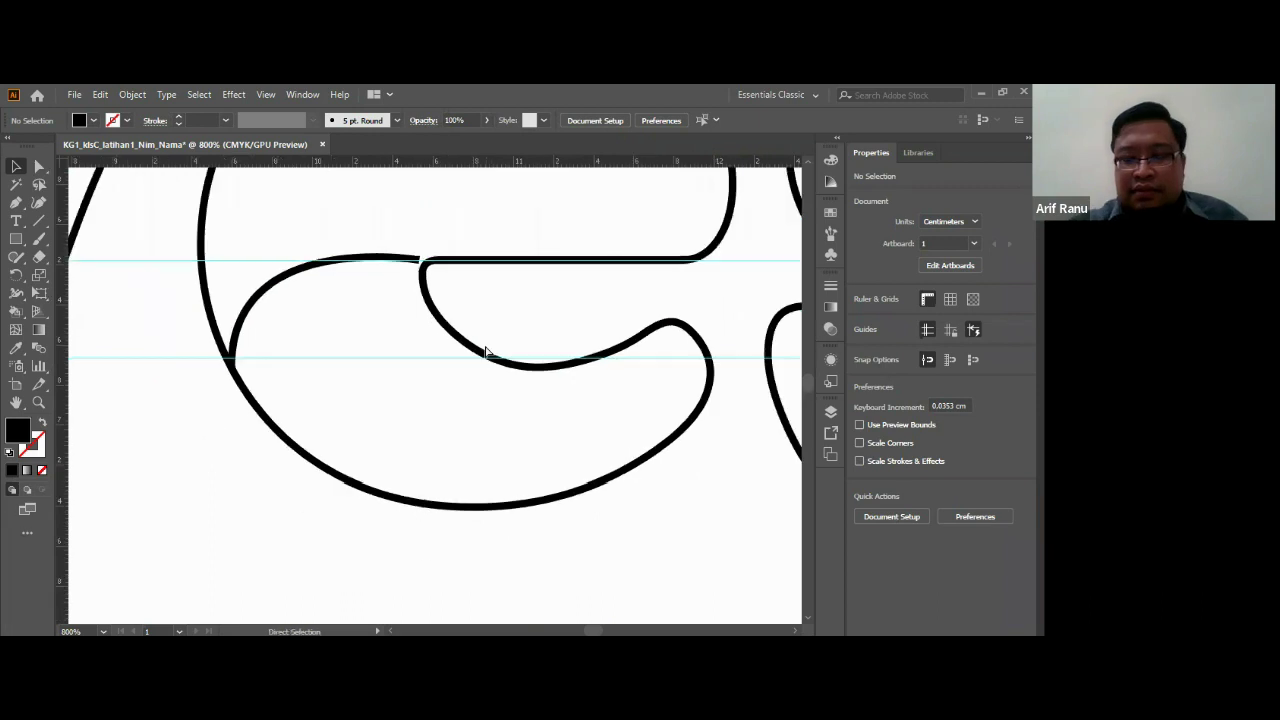
{"action": "scroll", "coordinate": [486, 352], "scroll_direction": "down", "scroll_amount": 4}
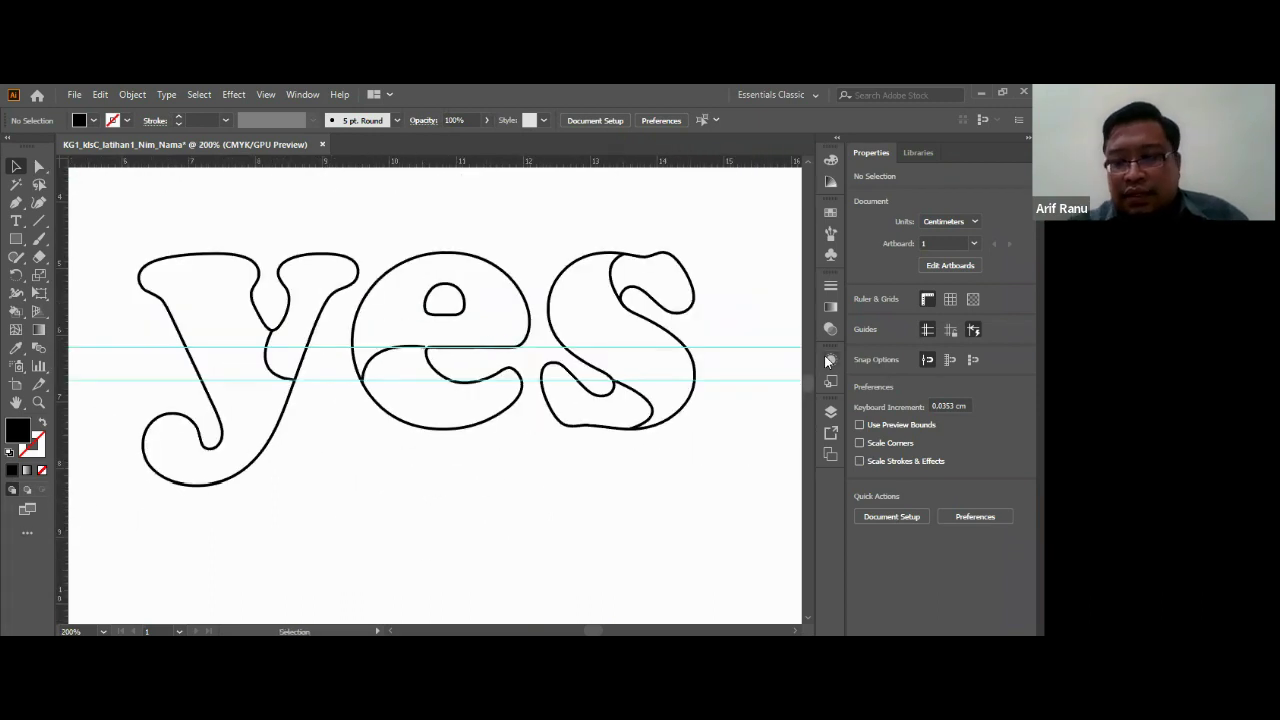
{"action": "key", "text": "ctrl+plus"}
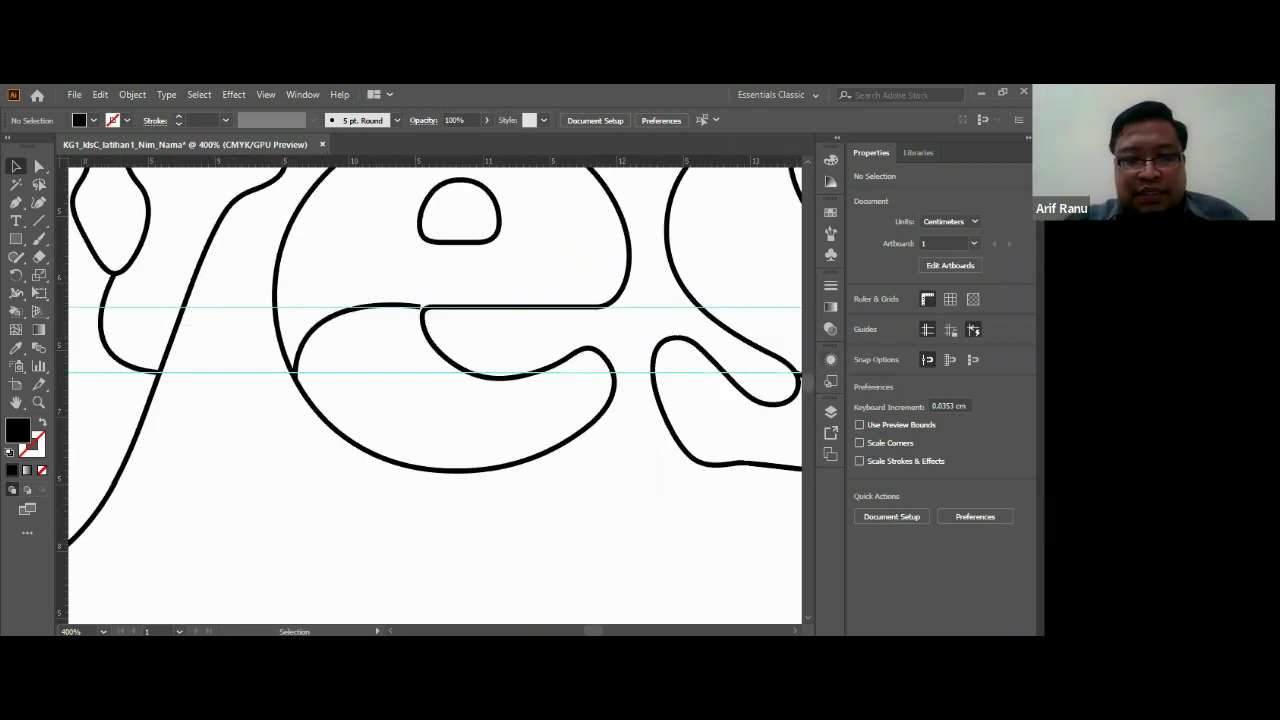
{"action": "scroll", "coordinate": [435, 390], "scroll_direction": "left", "scroll_amount": 10}
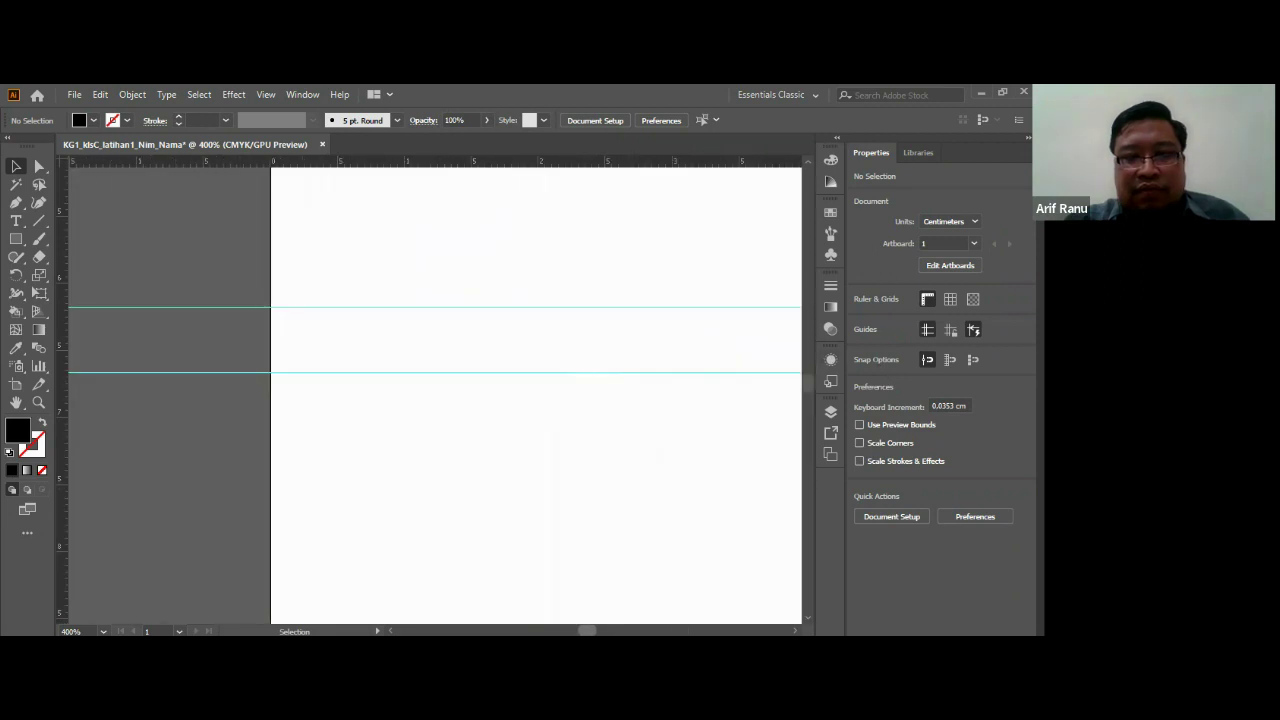
{"action": "key", "text": "ctrl+minus"}
{"action": "key", "text": "ctrl+minus"}
{"action": "key", "text": "ctrl+minus"}
{"action": "key", "text": "ctrl+minus"}
{"action": "key", "text": "ctrl+minus"}
{"action": "key", "text": "ctrl+minus"}
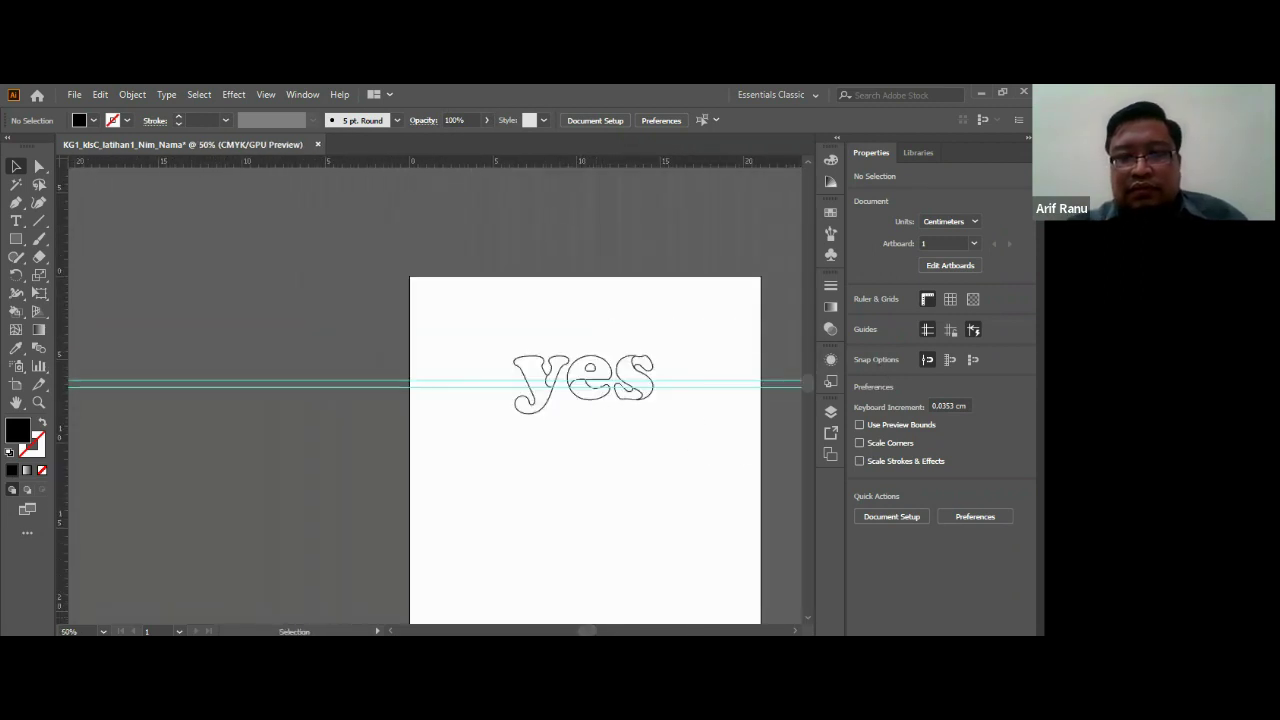
{"action": "key", "text": "ctrl+plus"}
{"action": "key", "text": "ctrl+plus"}
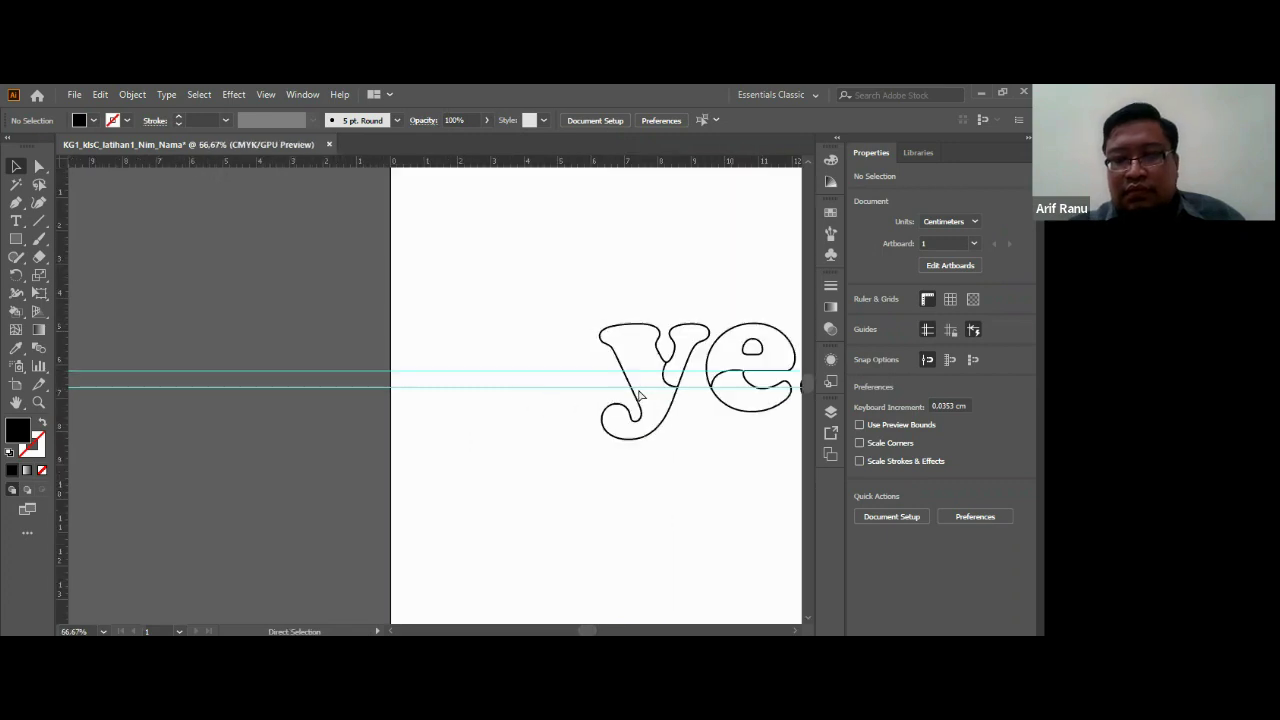
{"action": "key", "text": "ctrl+plus"}
{"action": "scroll", "coordinate": [642, 512], "scroll_direction": "right", "scroll_amount": 3}
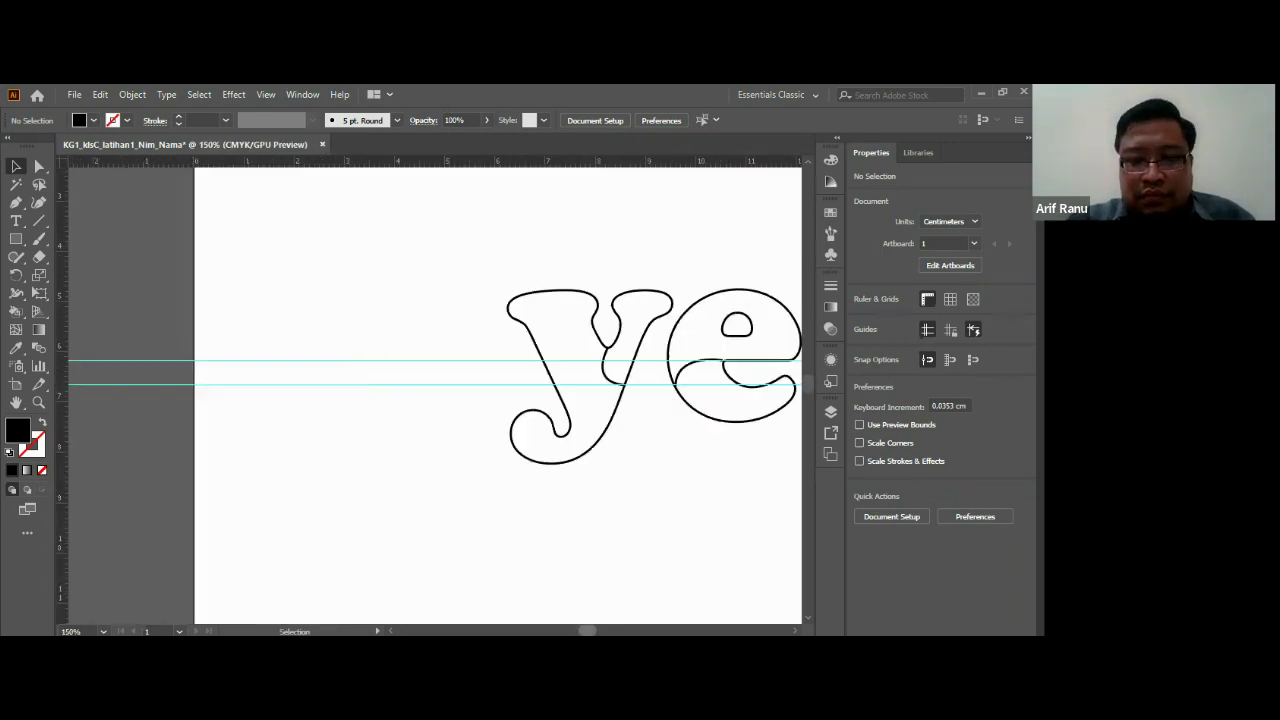
{"action": "scroll", "coordinate": [642, 512], "scroll_direction": "left", "scroll_amount": 8}
{"action": "scroll", "coordinate": [435, 395], "scroll_direction": "right", "scroll_amount": 5}
{"action": "scroll", "coordinate": [435, 395], "scroll_direction": "right", "scroll_amount": 3}
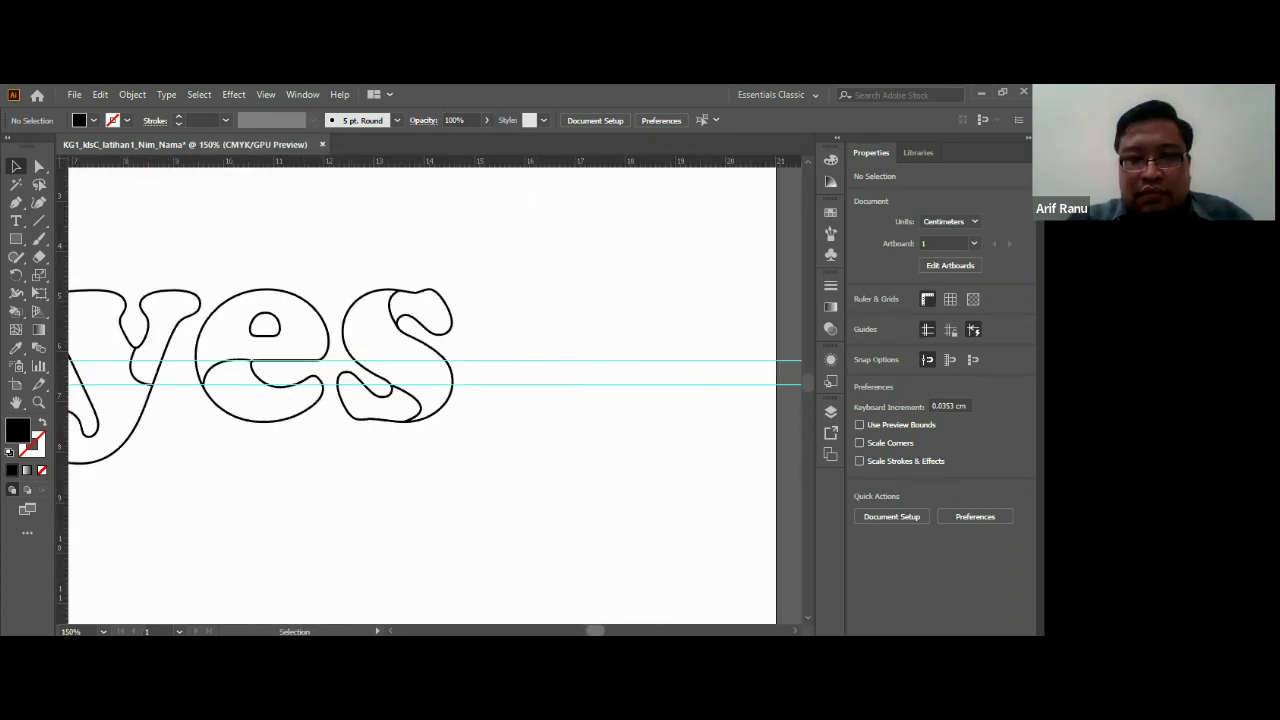
{"action": "scroll", "coordinate": [435, 395], "scroll_direction": "left", "scroll_amount": 4}
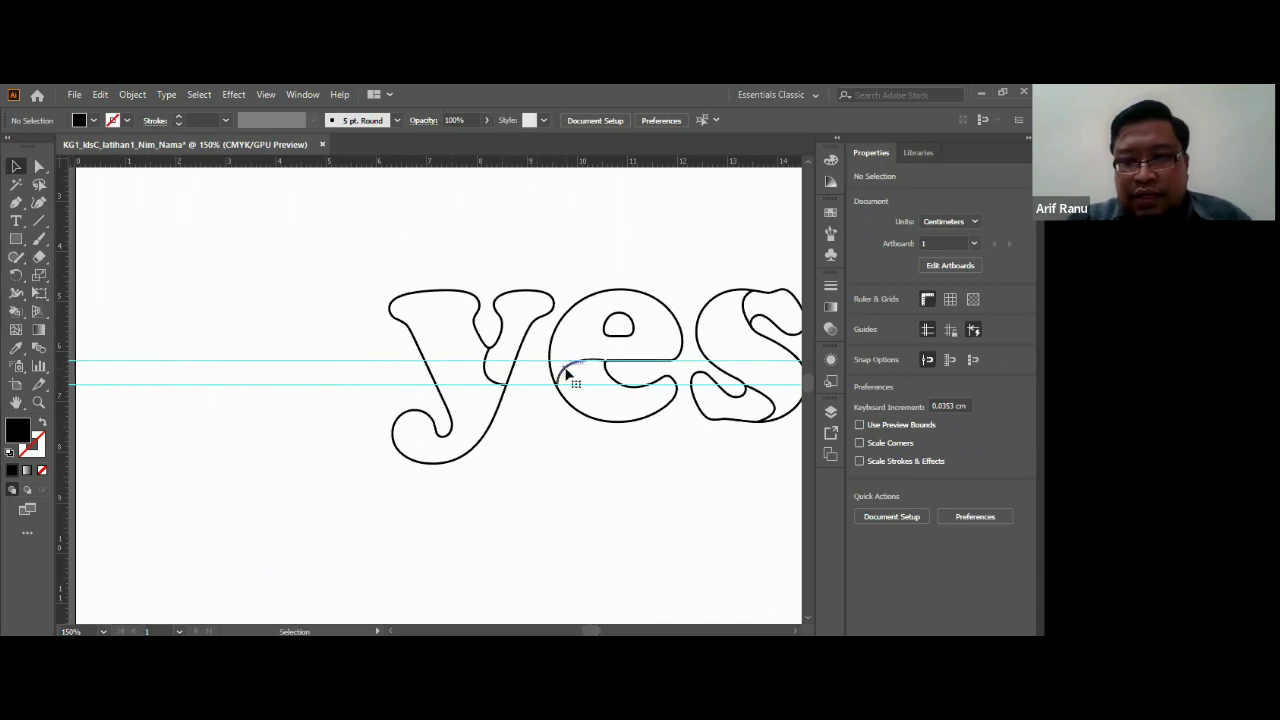
Step: Swap fill and stroke, then undo the stray bump on the s
{"action": "key", "text": "shift+x"}
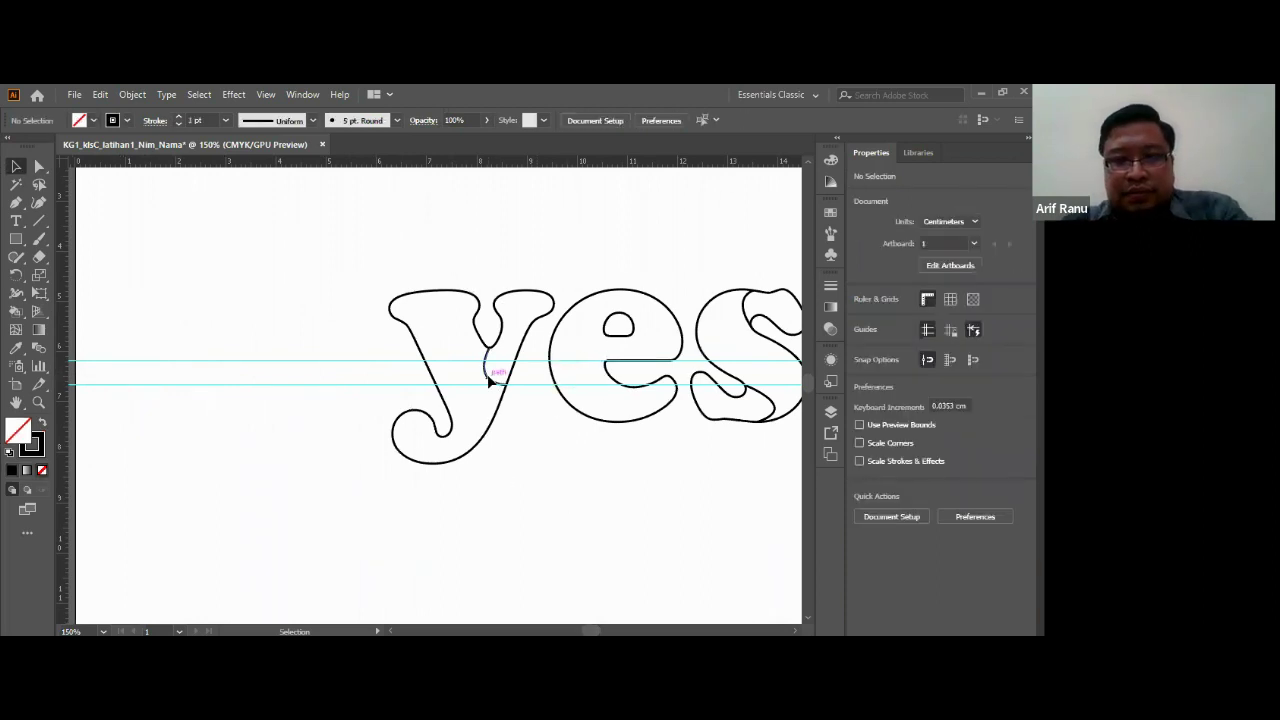
{"action": "left_click", "coordinate": [750, 322]}
{"action": "left_click", "coordinate": [749, 300]}
{"action": "left_click", "coordinate": [765, 400]}
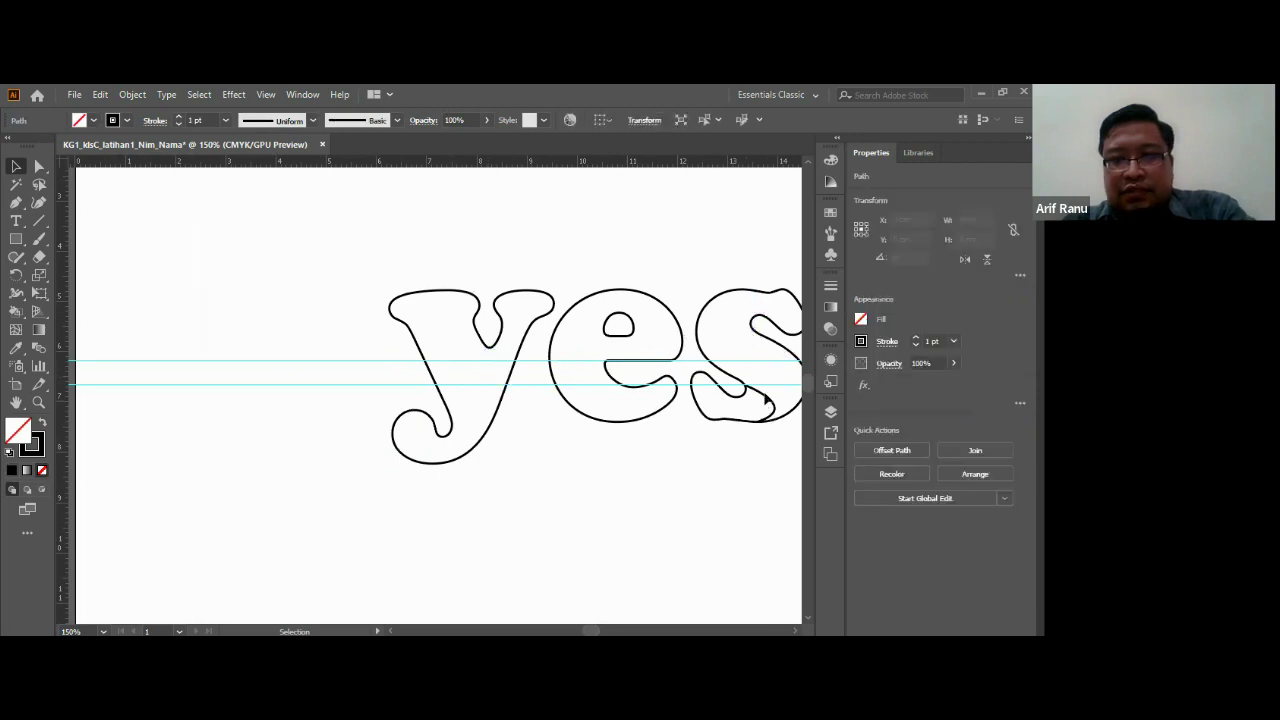
{"action": "key", "text": "ctrl+z"}
{"action": "key", "text": "ctrl+z"}
{"action": "key", "text": "ctrl+z"}
{"action": "key", "text": "ctrl+z"}
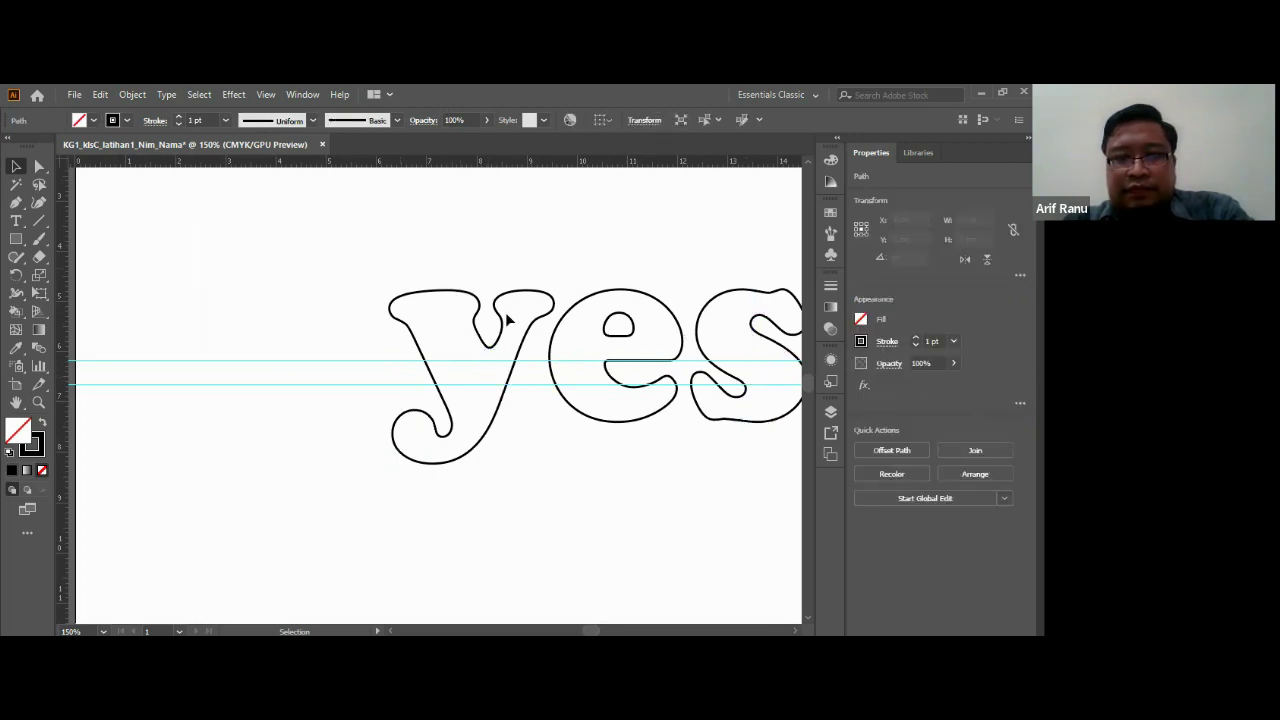
Step: Select the letter outlines, open their right-click menu, and dismiss it without changes
{"action": "left_click", "coordinate": [507, 318]}
{"action": "right_click", "coordinate": [500, 316]}
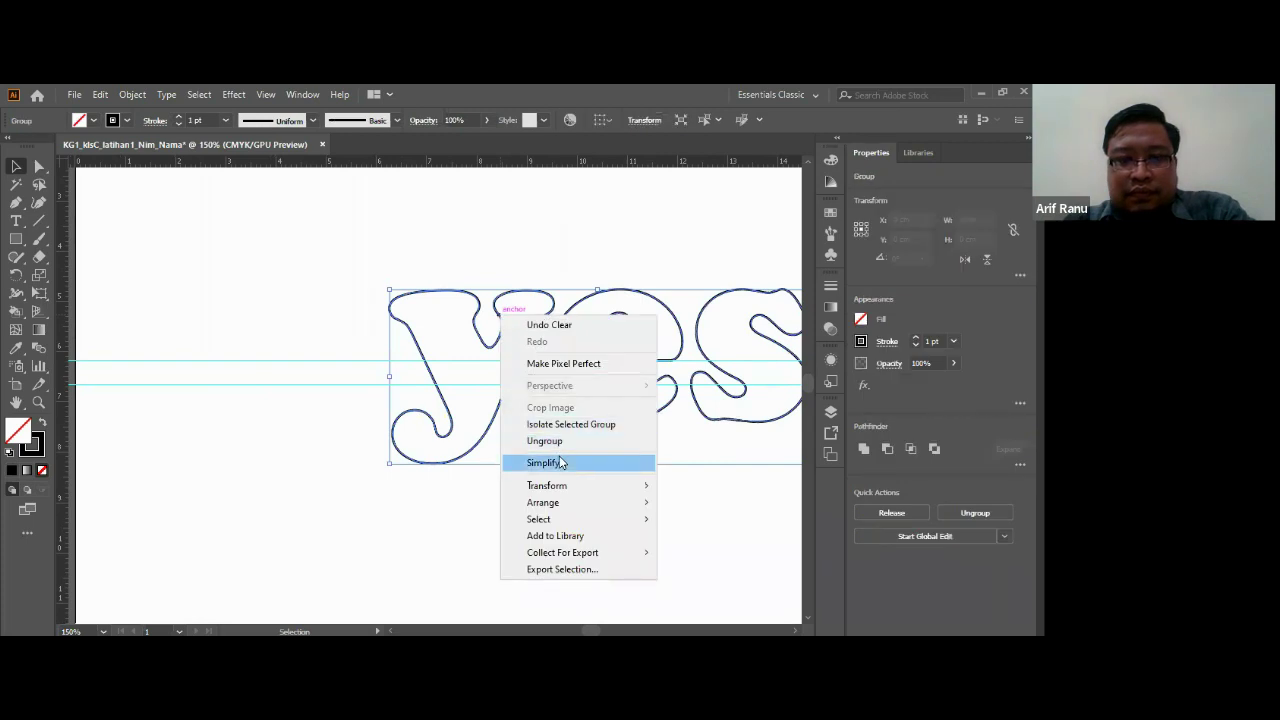
{"action": "left_click", "coordinate": [483, 577]}
{"action": "scroll", "coordinate": [800, 510], "scroll_direction": "right", "scroll_amount": 3}
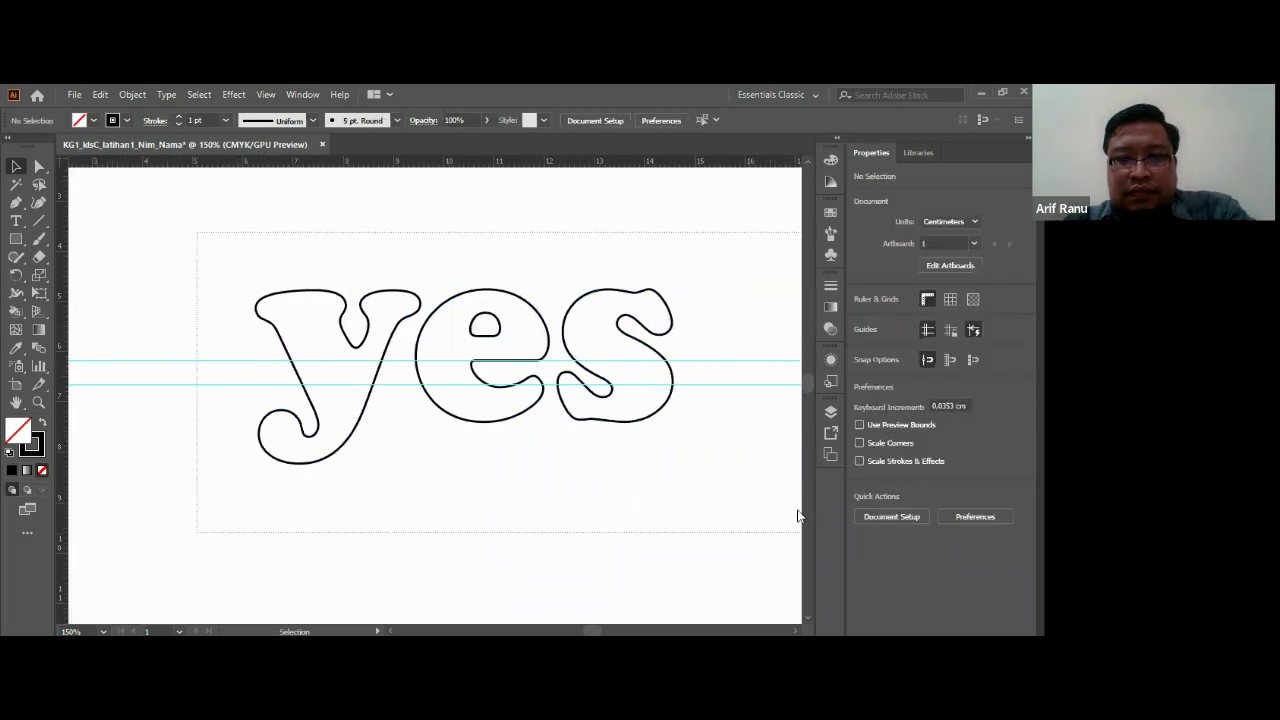
{"action": "left_click", "coordinate": [503, 306]}
{"action": "right_click", "coordinate": [504, 302]}
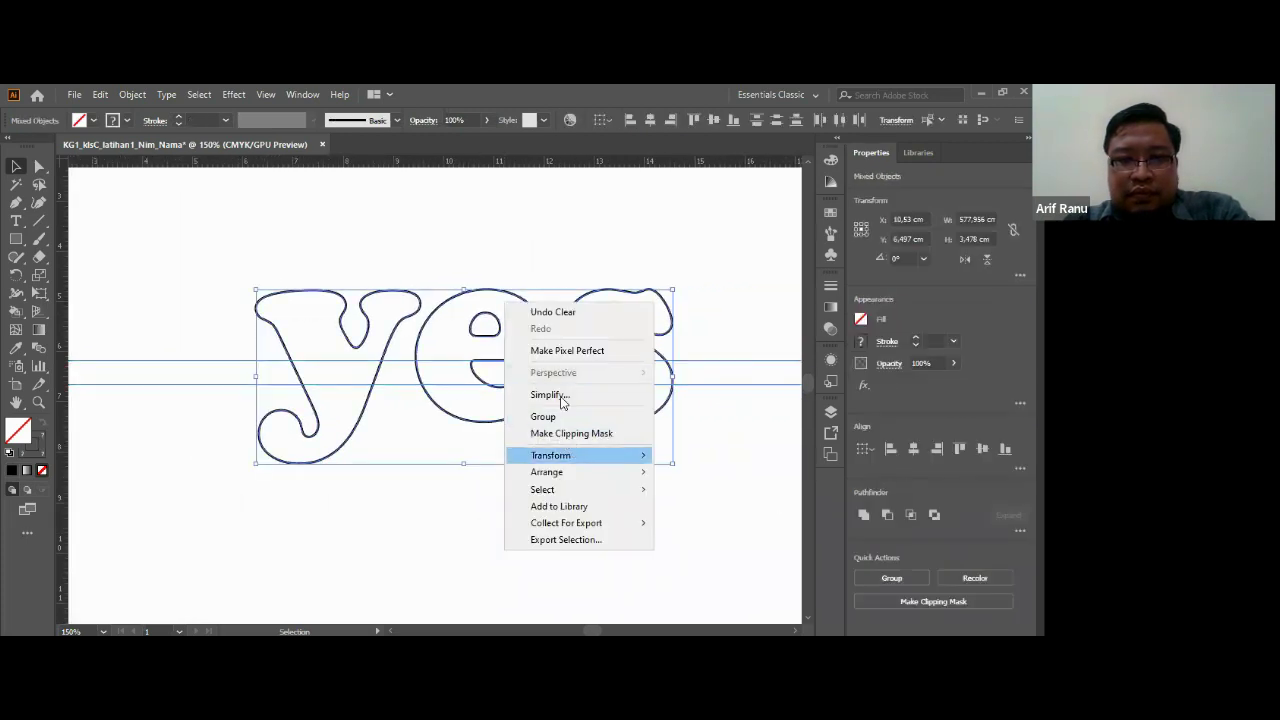
{"action": "left_click", "coordinate": [719, 304]}
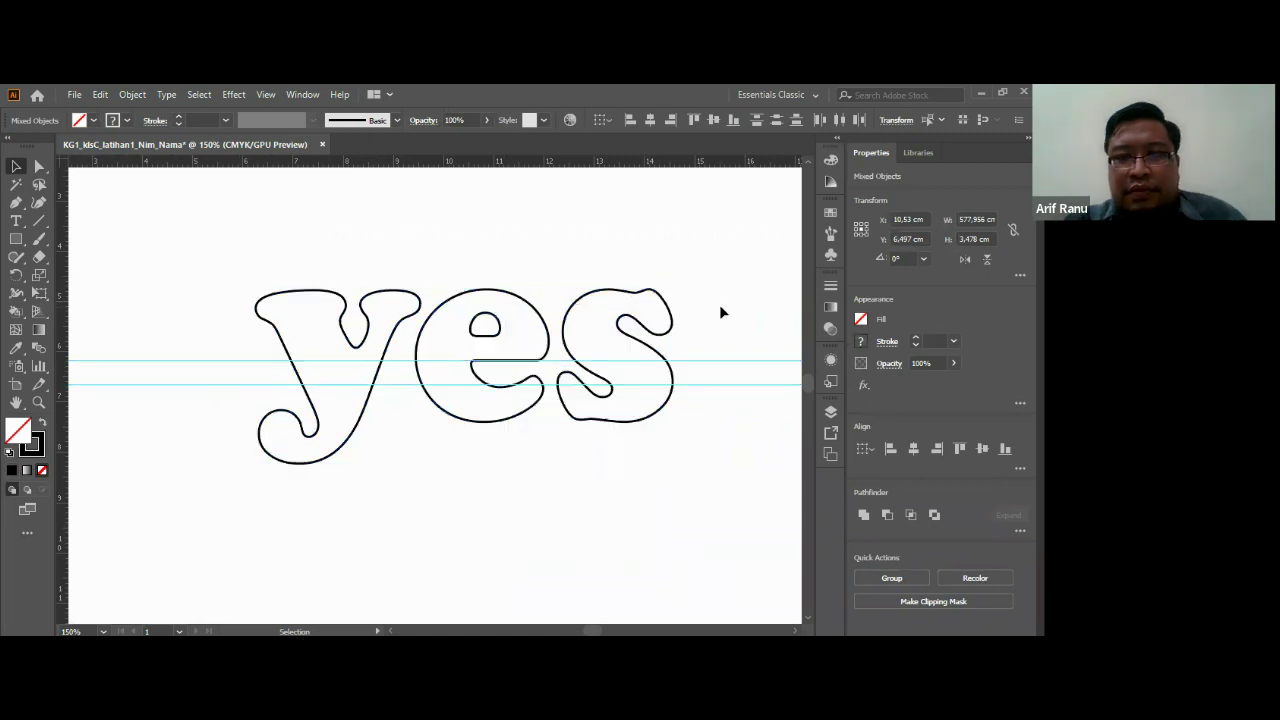
Step: Draw a curved dividing line across the y
{"action": "key", "text": "p"}
{"action": "left_click", "coordinate": [355, 350]}
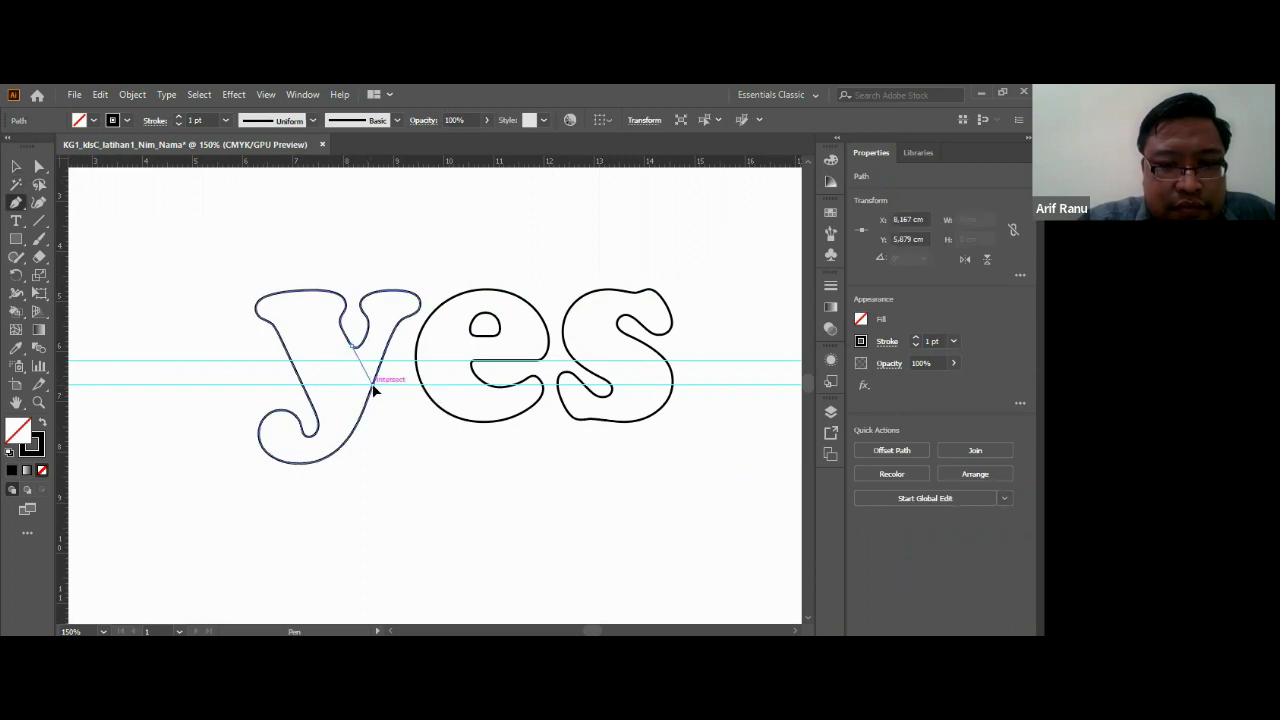
{"action": "left_click_drag", "start_coordinate": [372, 384], "coordinate": [412, 387]}
{"action": "key", "text": "v"}
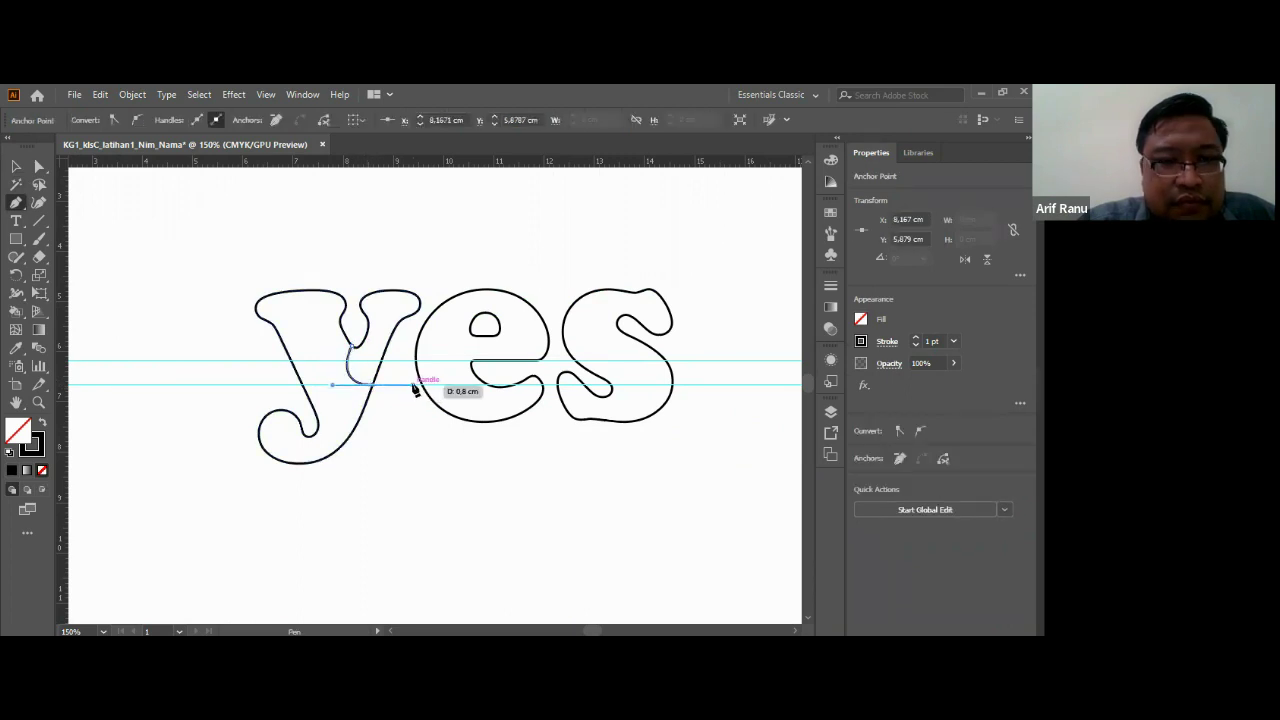
Step: Draw and reshape a curved dividing line across the e
{"action": "left_click", "coordinate": [16, 202]}
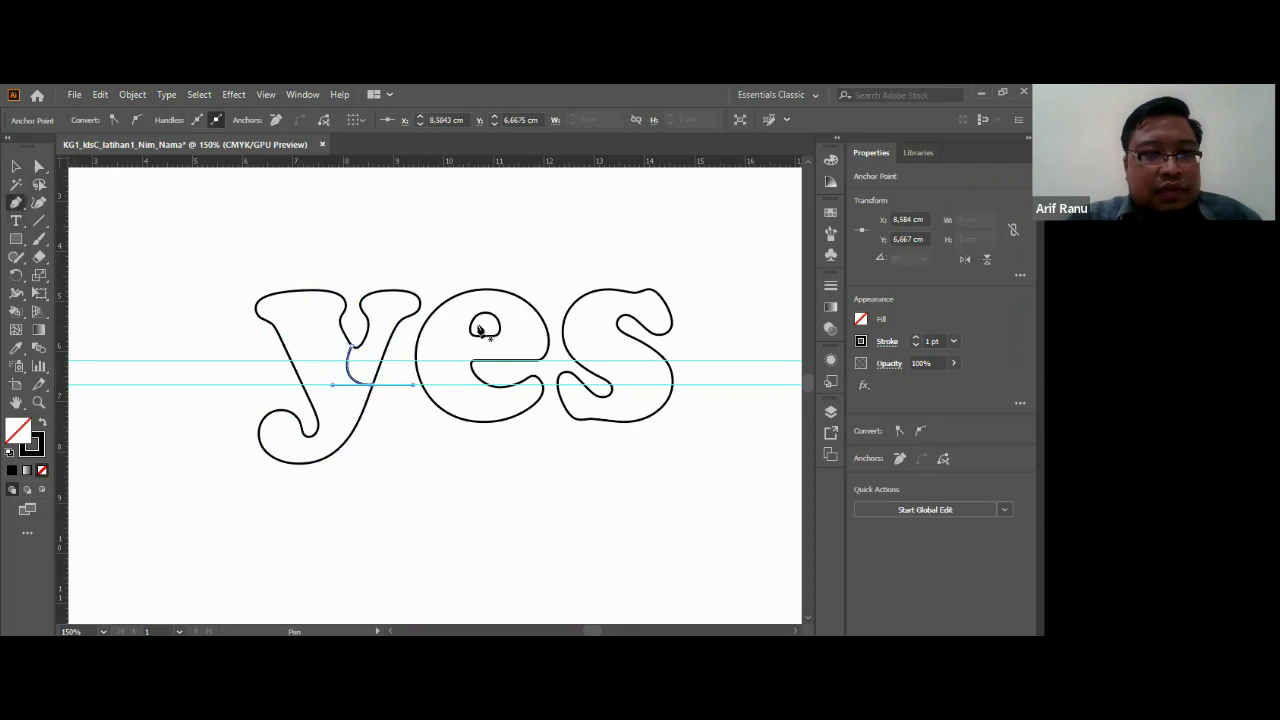
{"action": "left_click", "coordinate": [470, 360]}
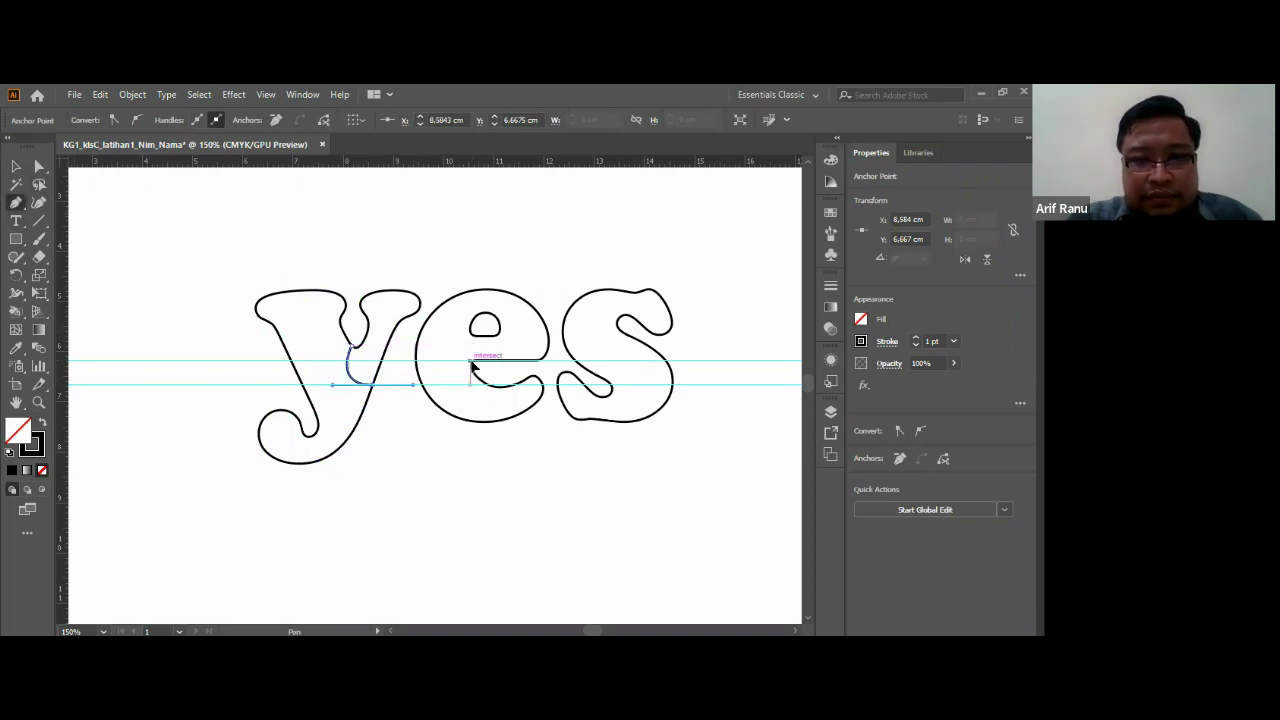
{"action": "left_click", "coordinate": [419, 383]}
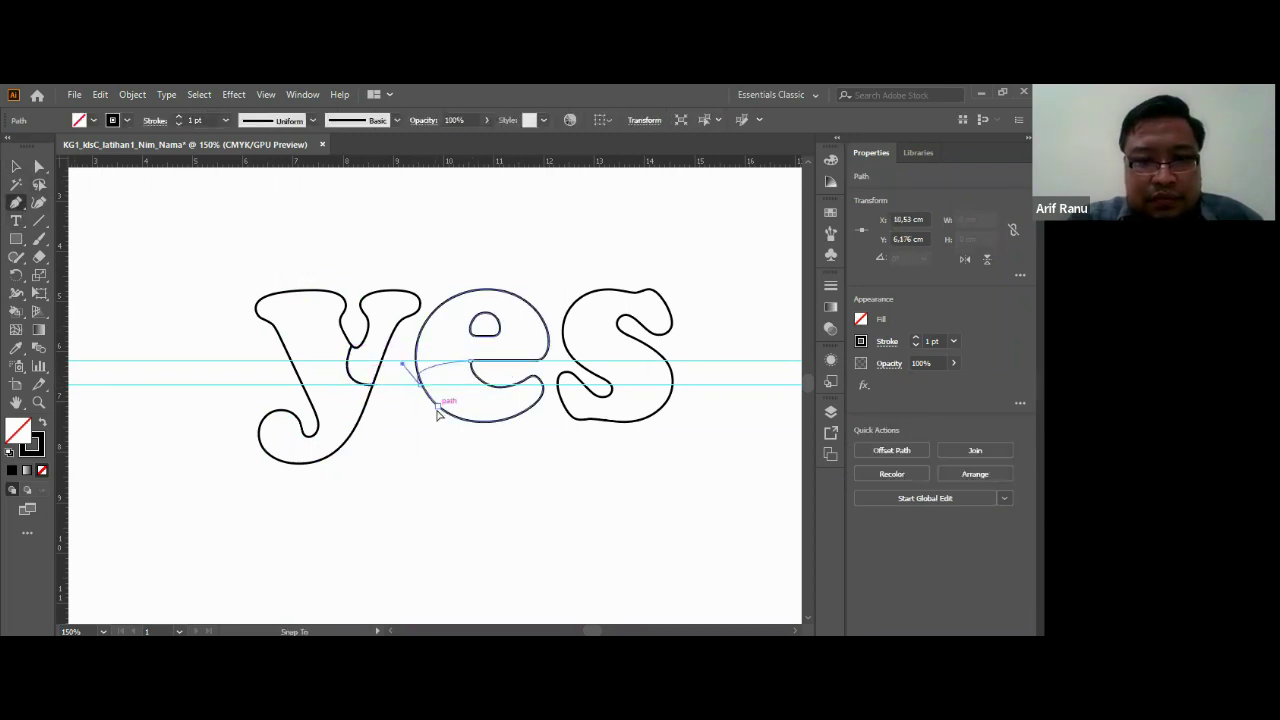
{"action": "left_click_drag", "start_coordinate": [420, 384], "coordinate": [431, 414]}
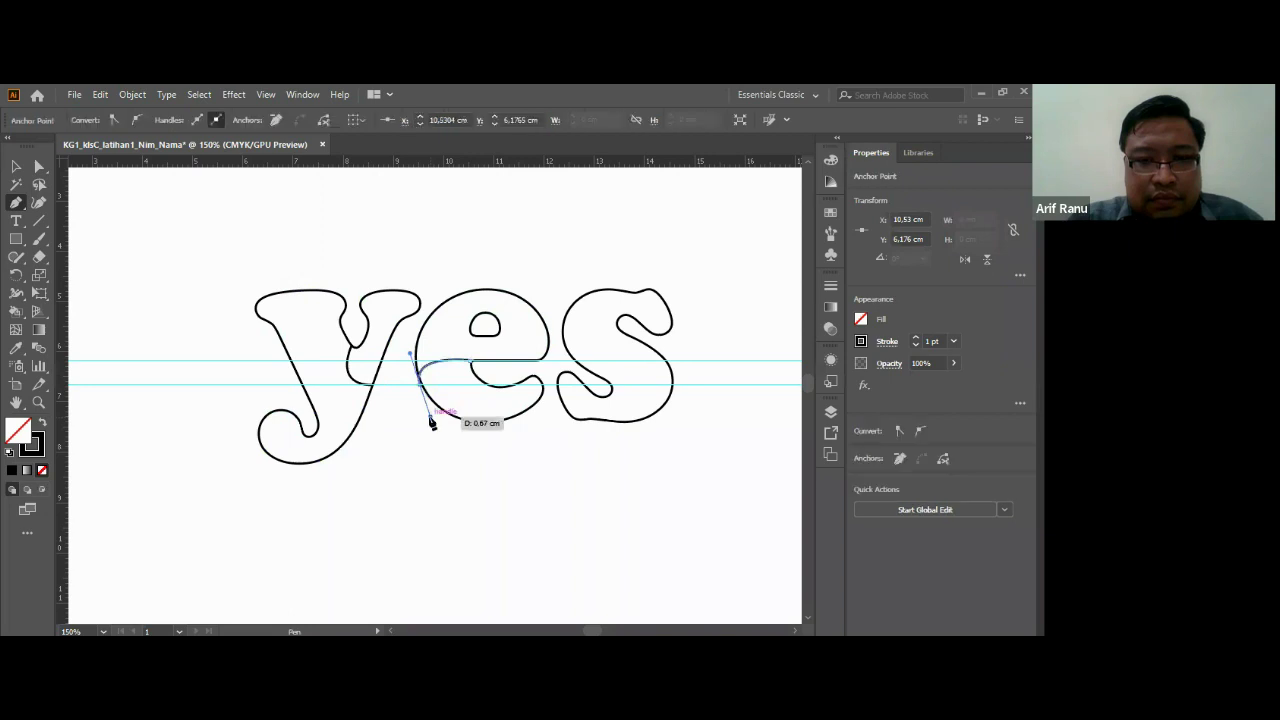
{"action": "left_click", "coordinate": [16, 165]}
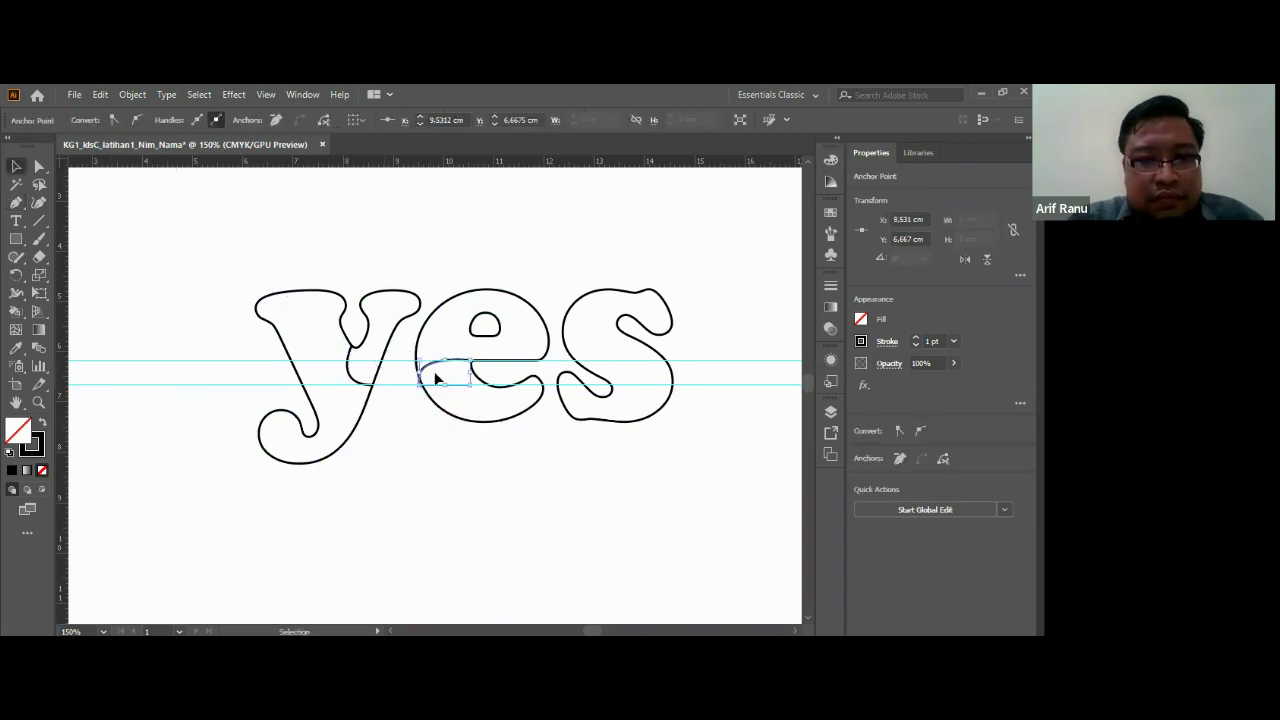
{"action": "left_click_drag", "start_coordinate": [422, 371], "coordinate": [424, 372]}
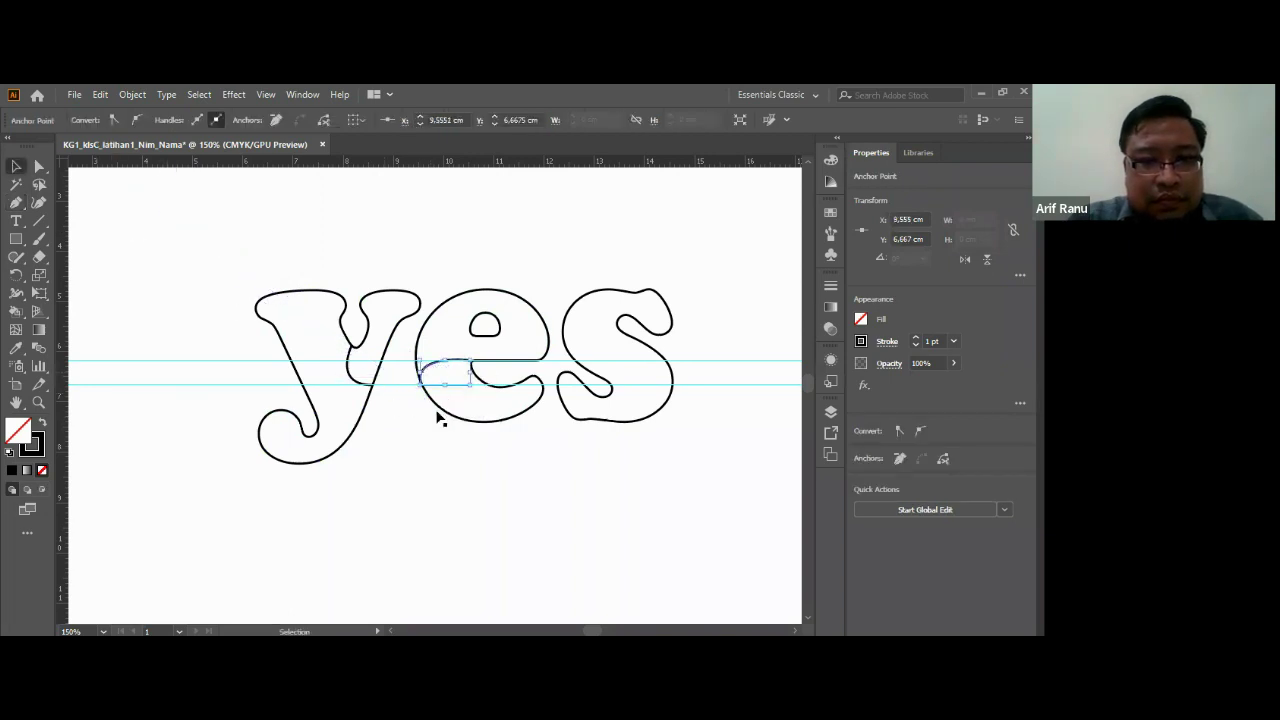
{"action": "left_click", "coordinate": [643, 372]}
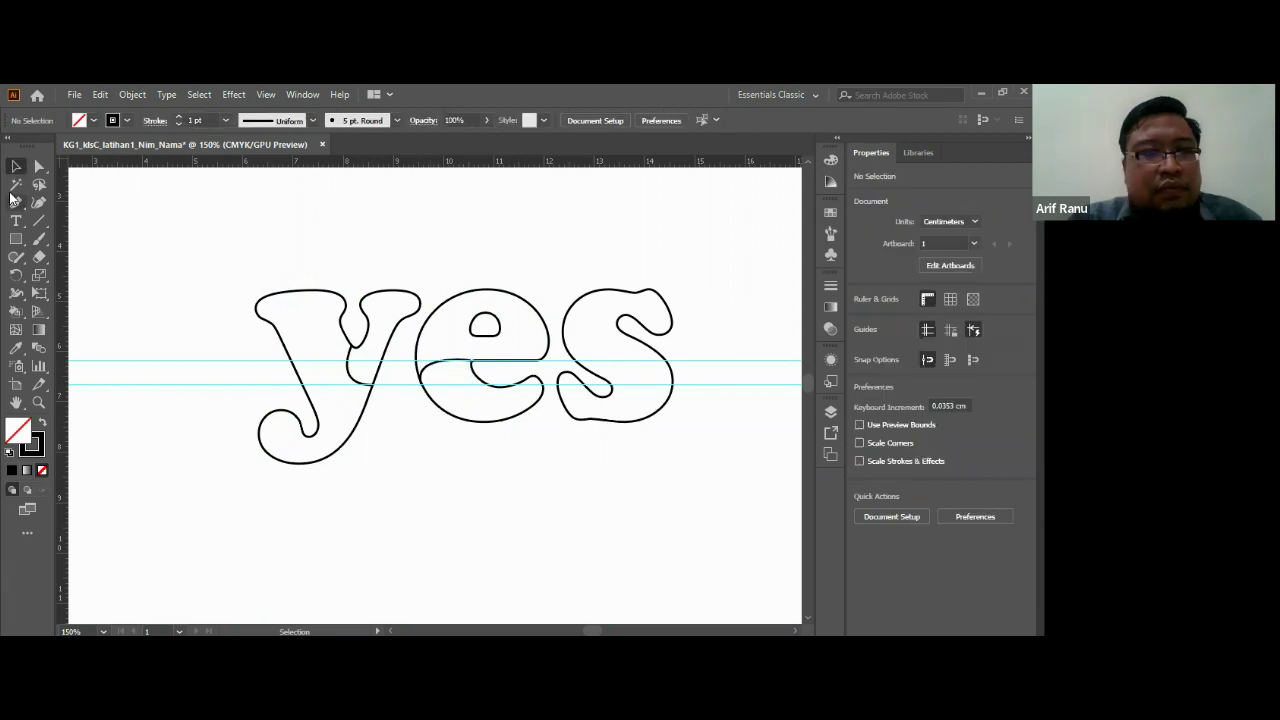
Step: Draw curved dividing lines across the top and bottom of the s
{"action": "left_click", "coordinate": [16, 202]}
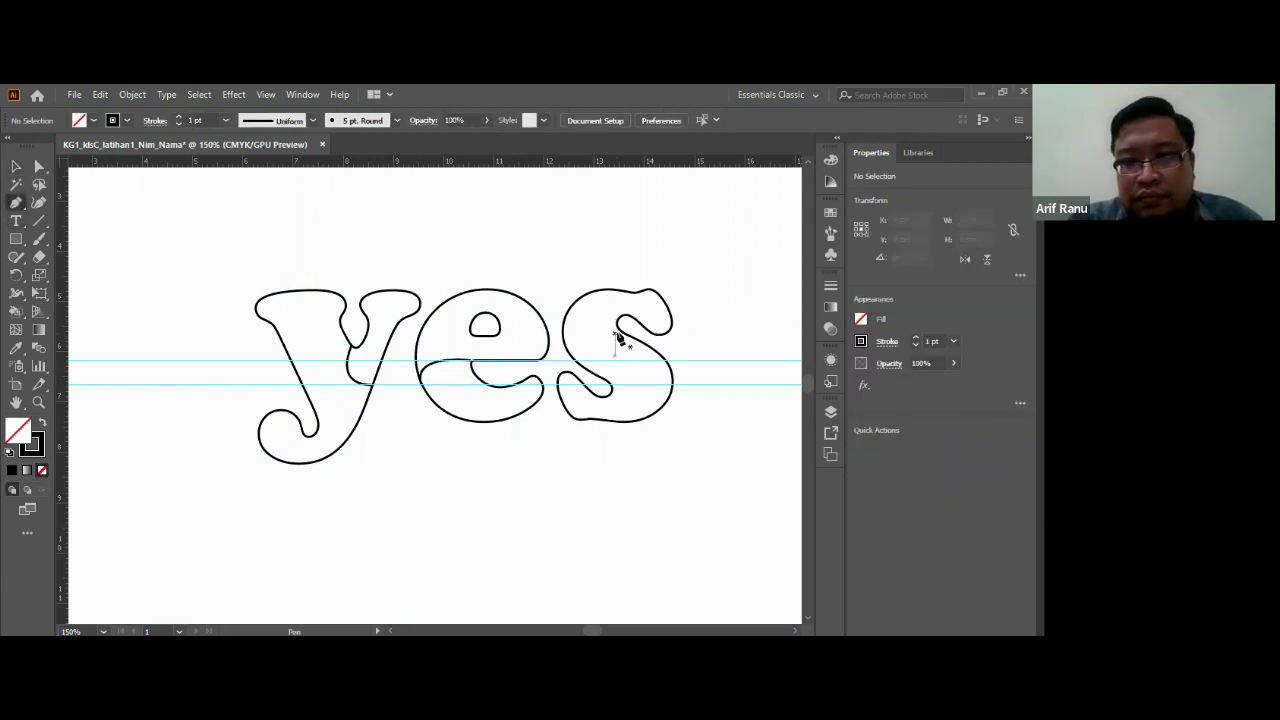
{"action": "mouse_move", "coordinate": [617, 327]}
{"action": "left_mouse_down"}
{"action": "mouse_move", "coordinate": [606, 294]}
{"action": "mouse_move", "coordinate": [630, 282]}
{"action": "left_mouse_up"}
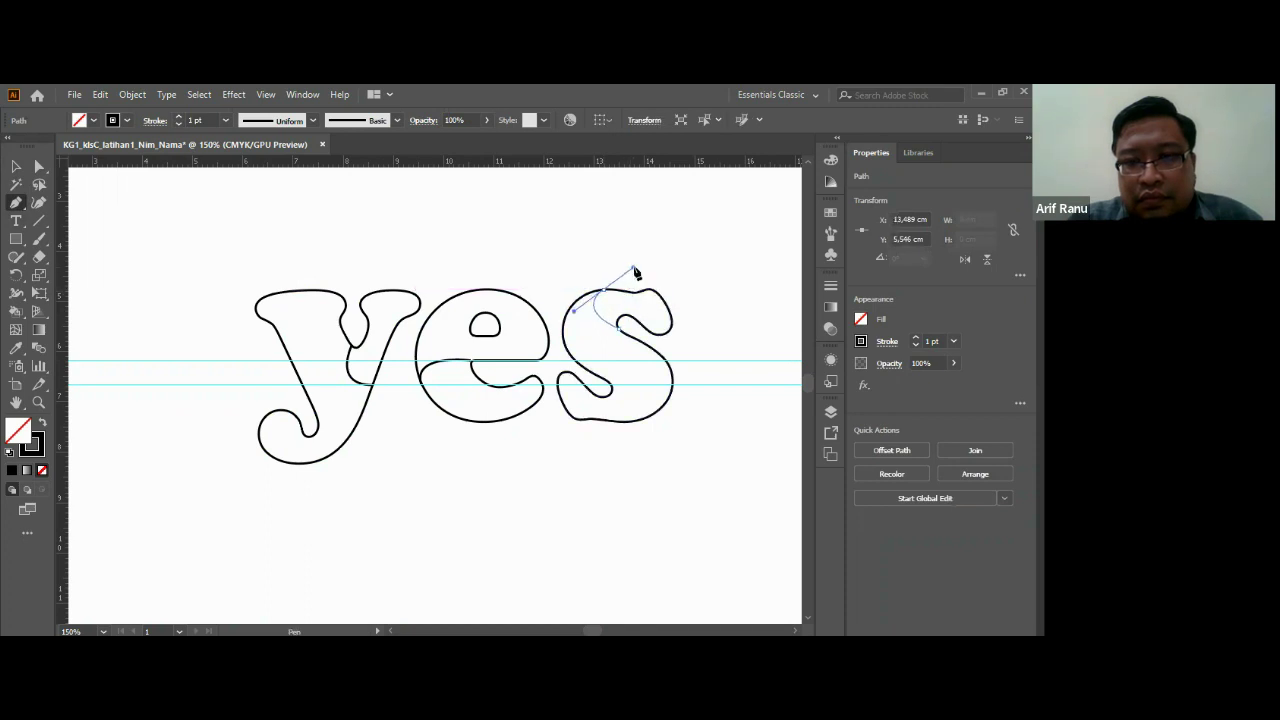
{"action": "left_click", "coordinate": [16, 166]}
{"action": "left_click", "coordinate": [16, 202]}
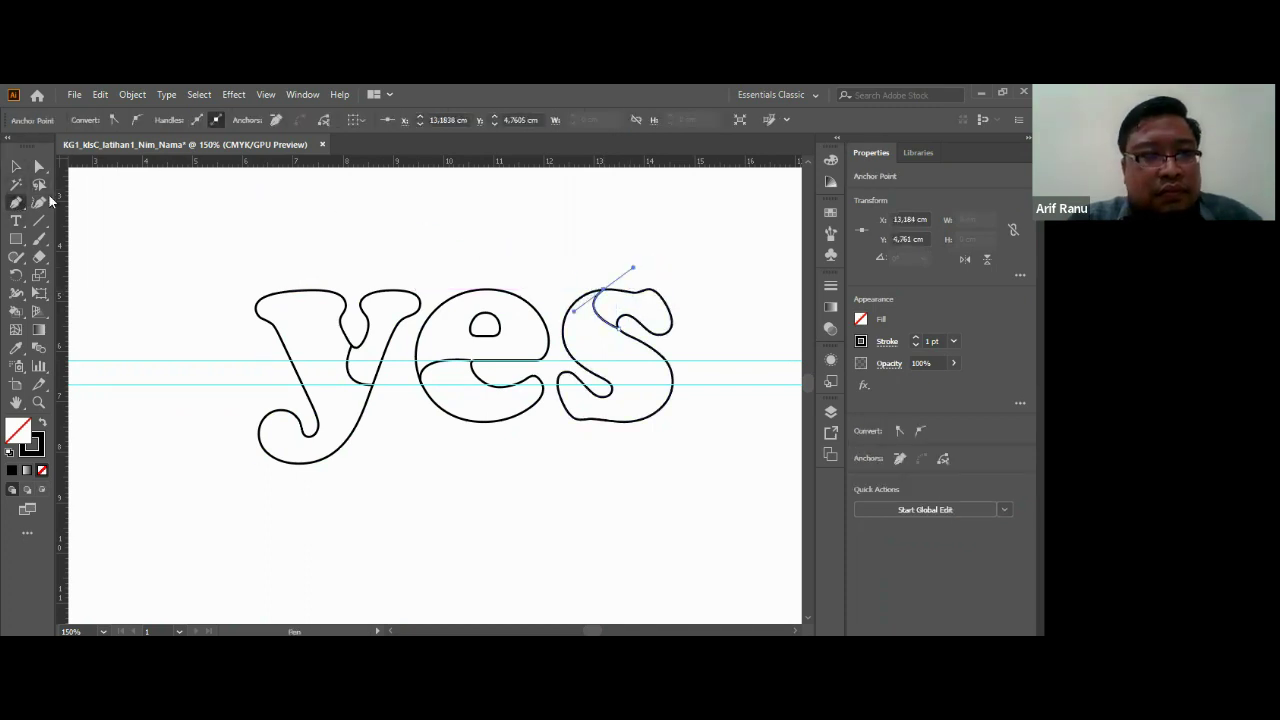
{"action": "left_click", "coordinate": [616, 394]}
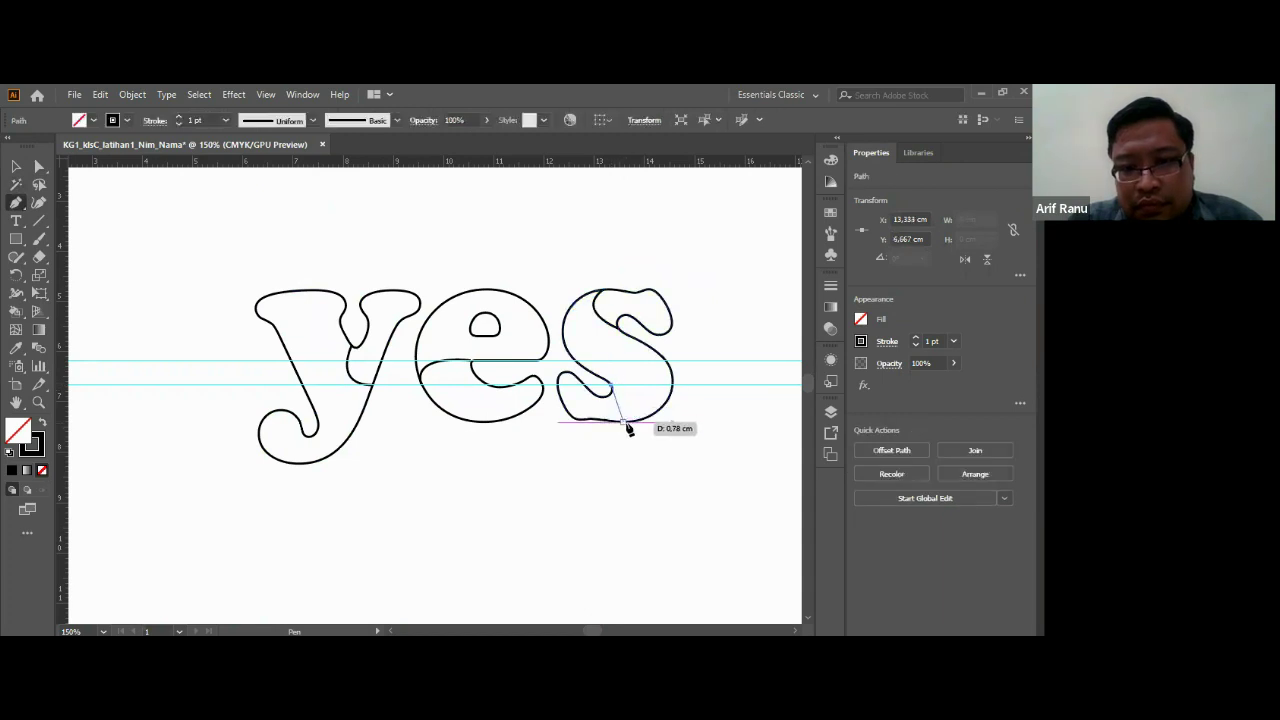
{"action": "left_click_drag", "start_coordinate": [624, 421], "coordinate": [597, 440]}
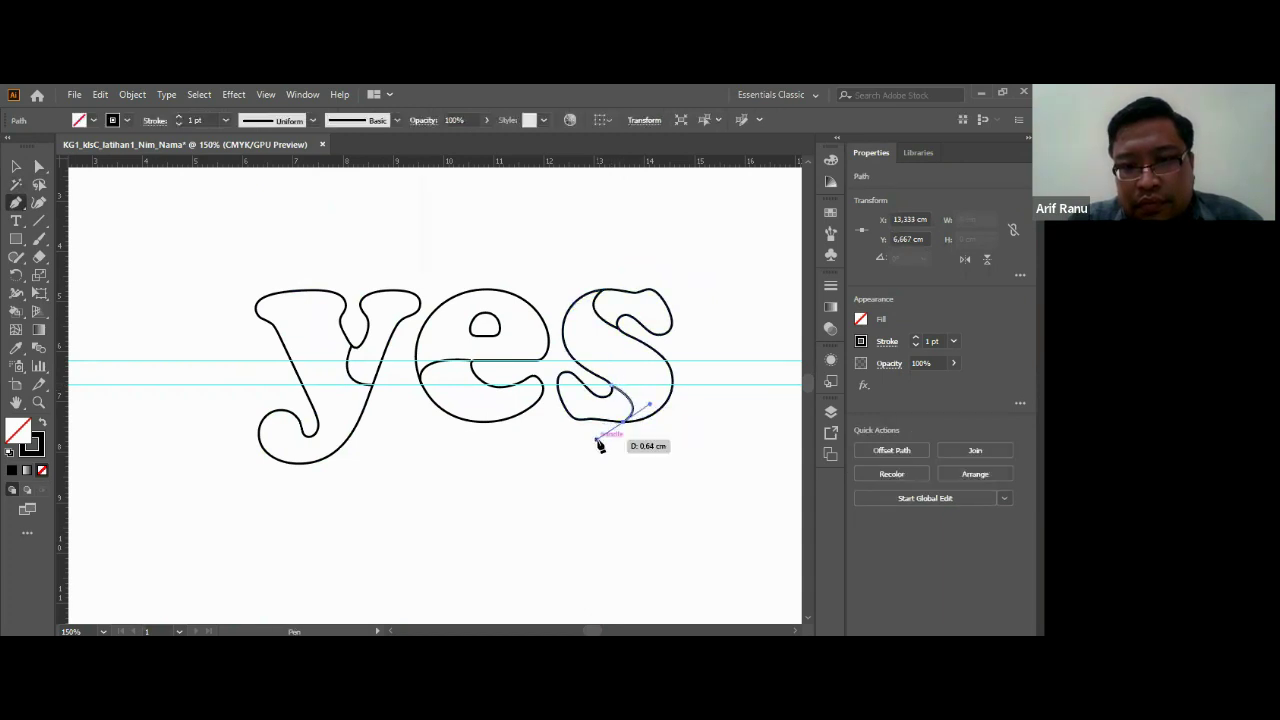
{"action": "key", "text": "v"}
{"action": "left_click", "coordinate": [672, 501]}
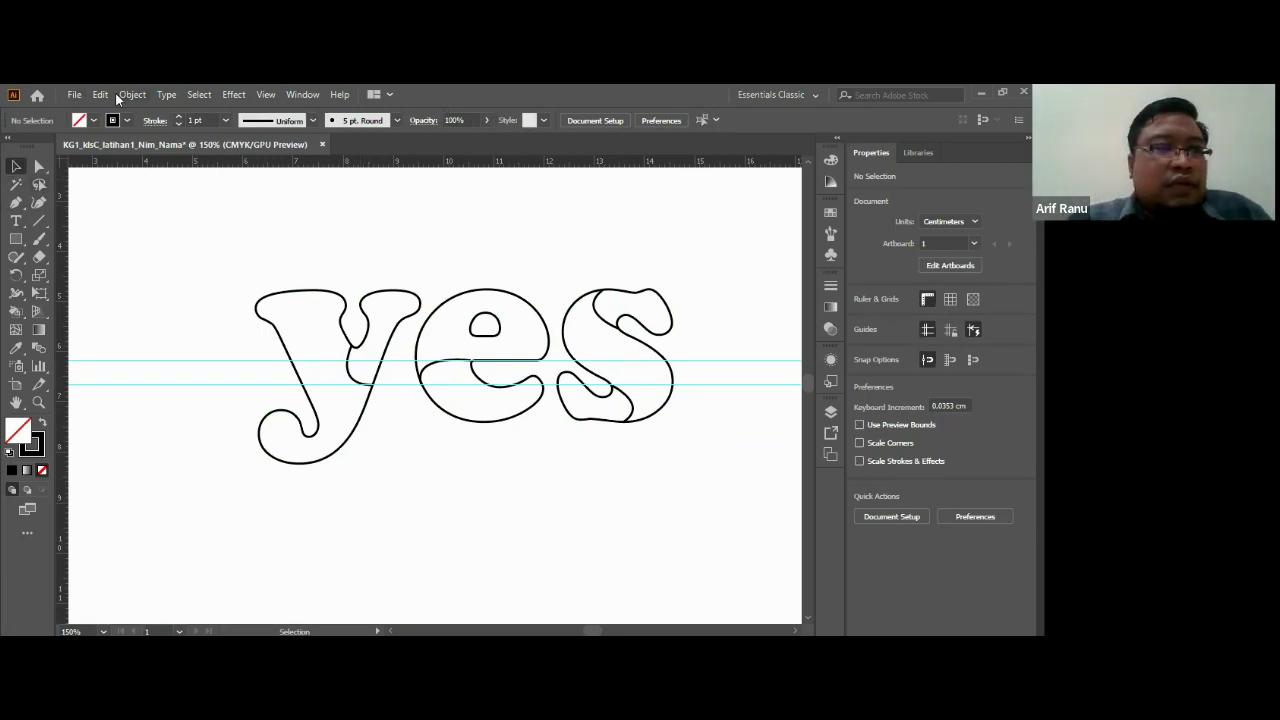
{"action": "left_click_drag", "start_coordinate": [172, 229], "coordinate": [700, 574]}
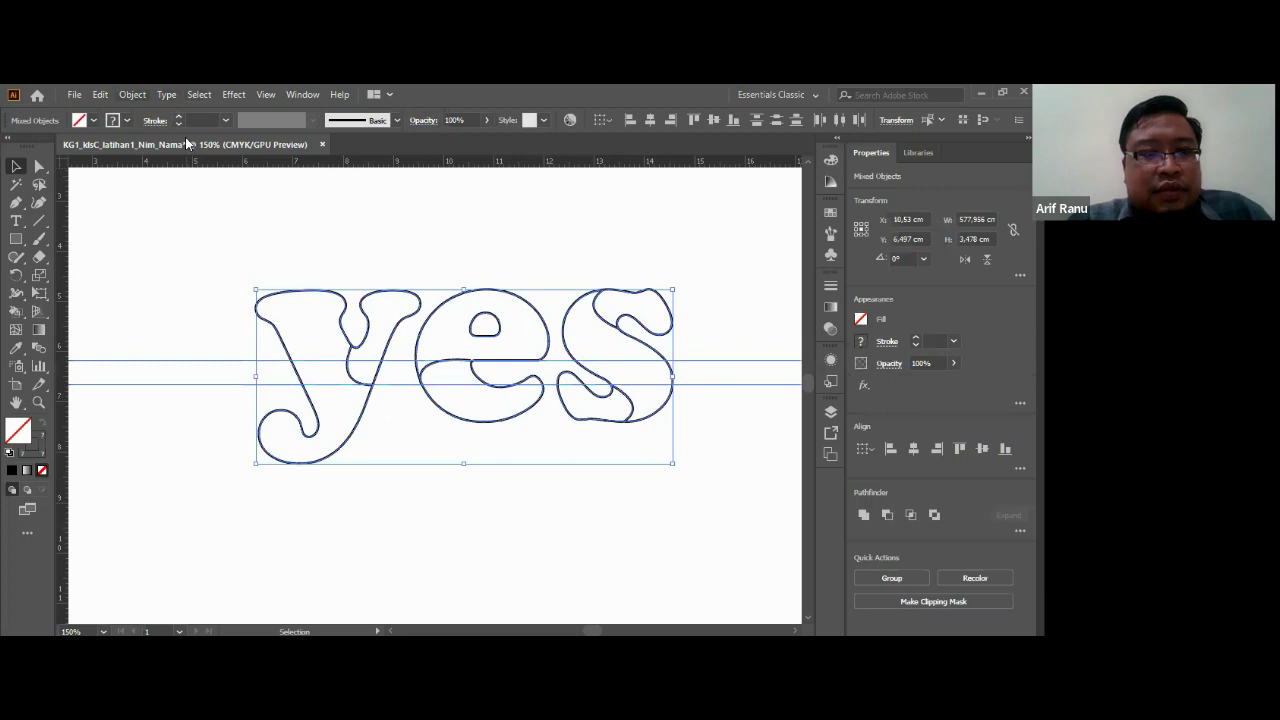
{"action": "left_click", "coordinate": [132, 94]}
{"action": "mouse_move", "coordinate": [198, 551]}
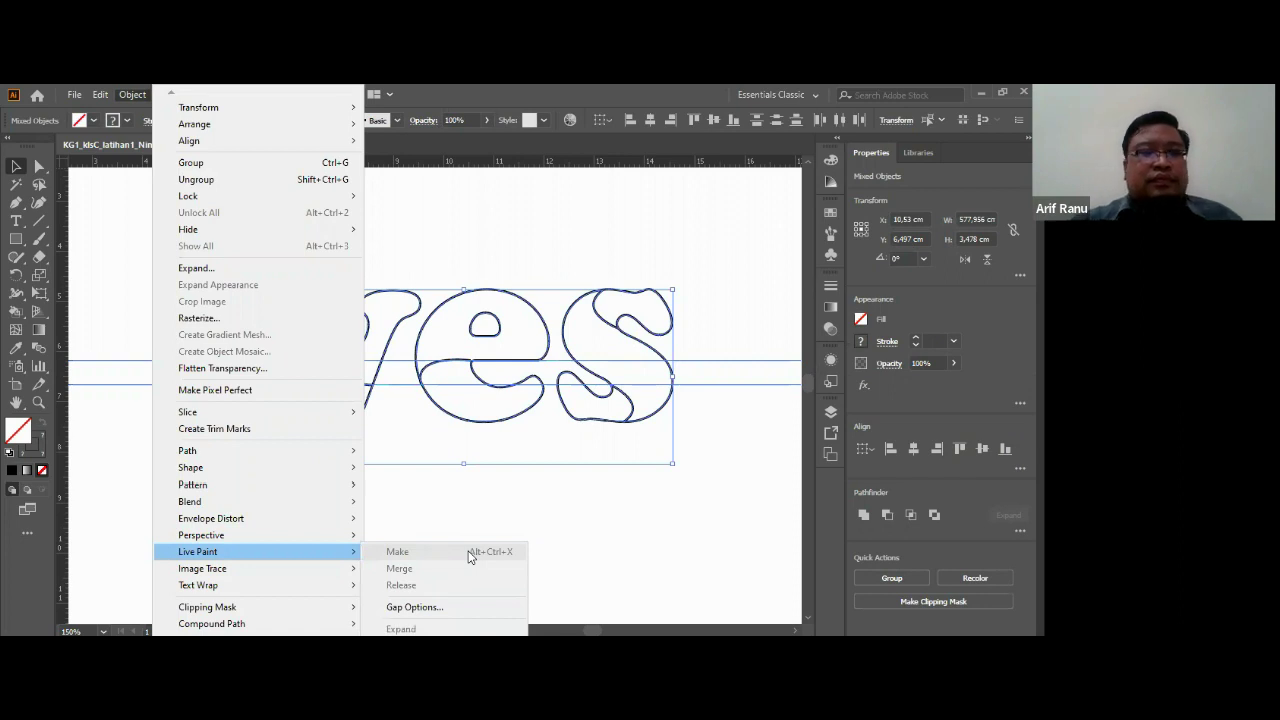
{"action": "left_click", "coordinate": [665, 510]}
{"action": "key", "text": "a"}
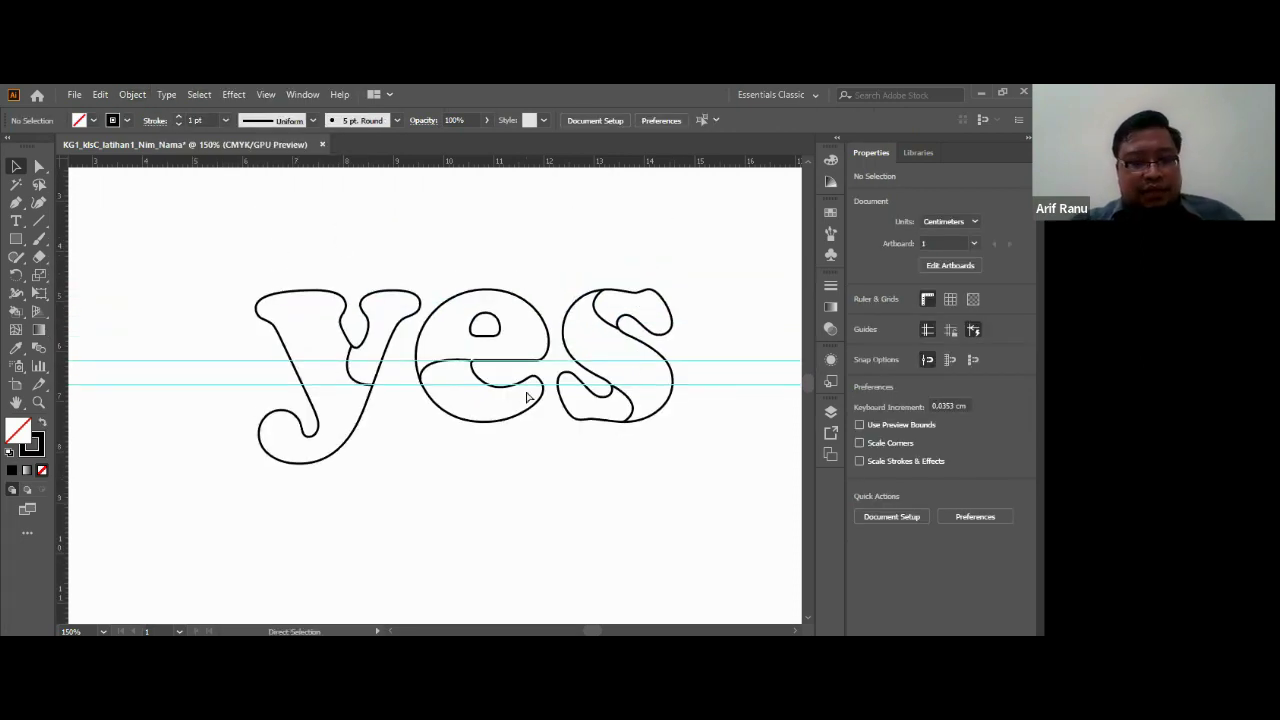
{"action": "key", "text": "v"}
{"action": "scroll", "coordinate": [500, 420], "scroll_direction": "down", "scroll_amount": 2}
{"action": "scroll", "coordinate": [463, 394], "scroll_direction": "up", "scroll_amount": 2}
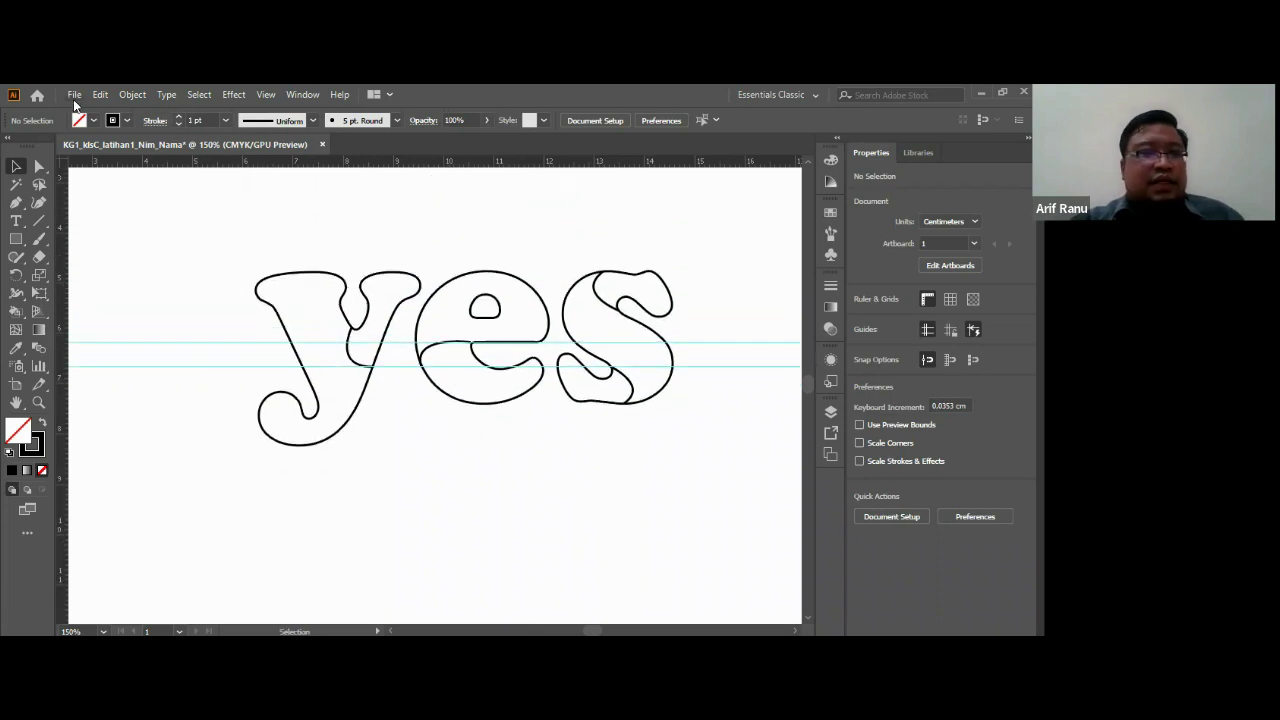
Step: Create a new A4 portrait document, 21 × 29.7 cm, with units set to centimetres
{"action": "left_click", "coordinate": [73, 95]}
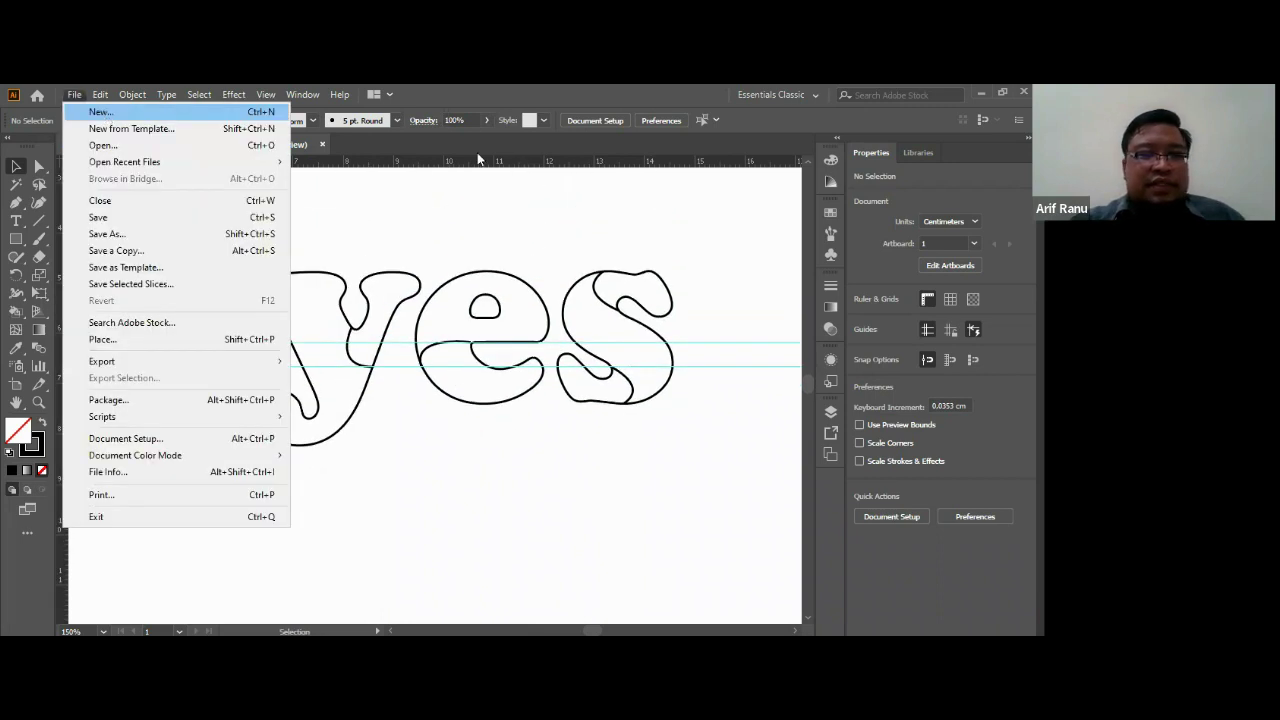
{"action": "left_click", "coordinate": [452, 309]}
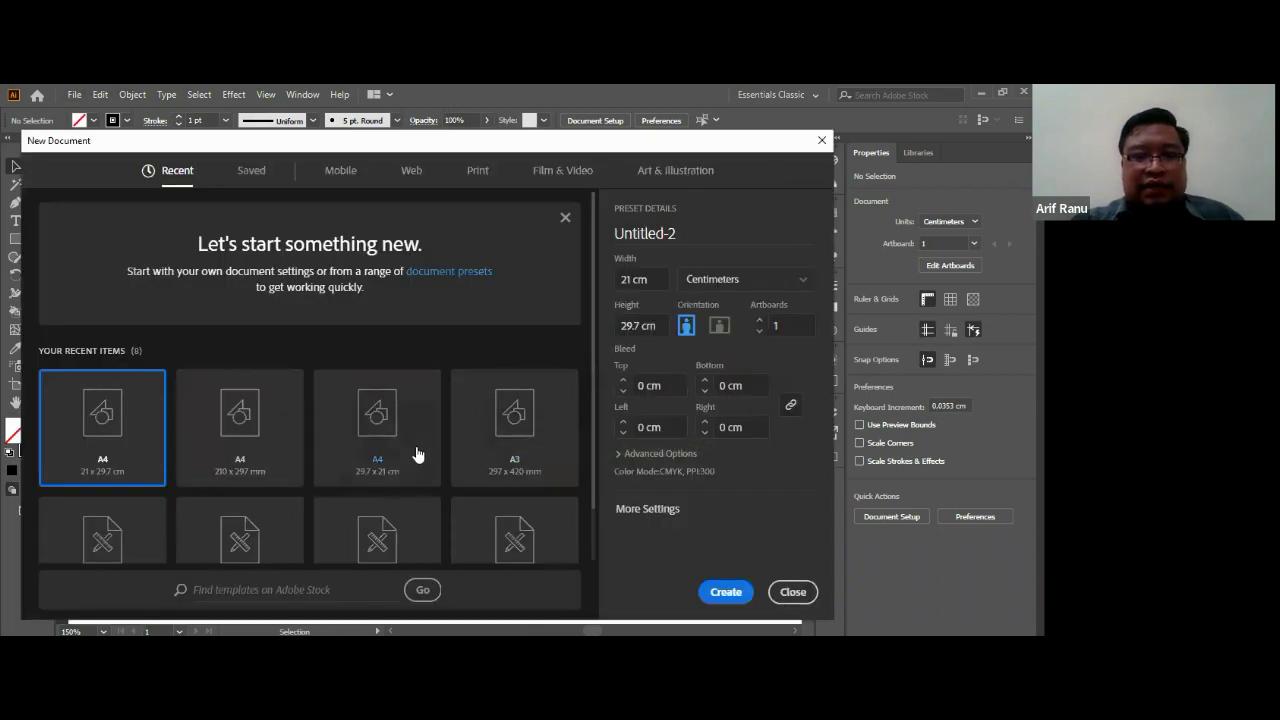
{"action": "left_click", "coordinate": [254, 425]}
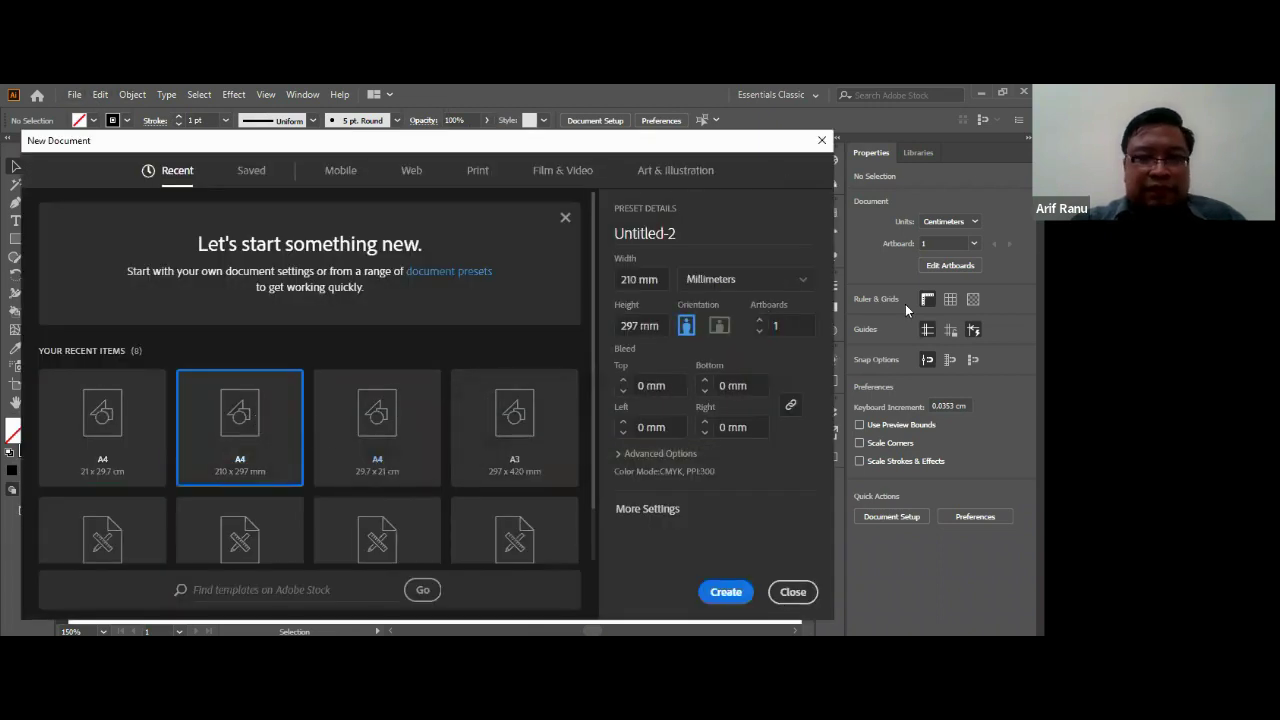
{"action": "left_click", "coordinate": [740, 286]}
{"action": "left_click", "coordinate": [721, 407]}
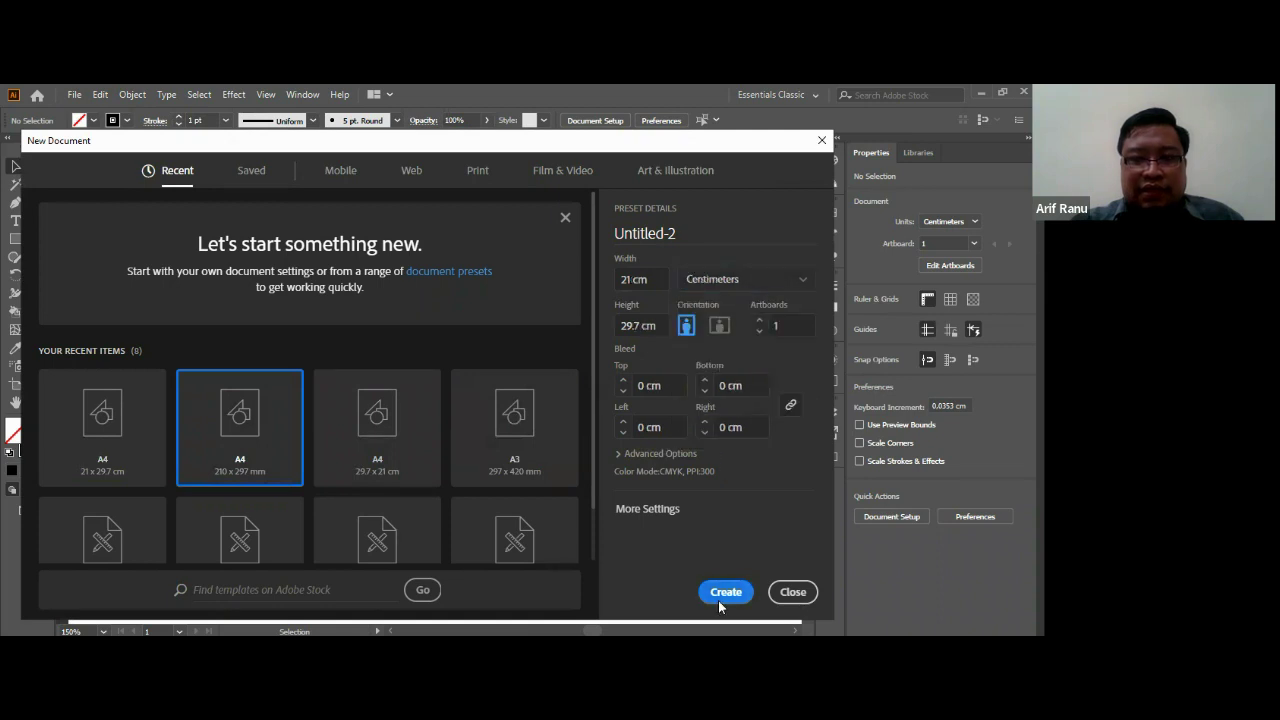
{"action": "key", "text": "Return"}
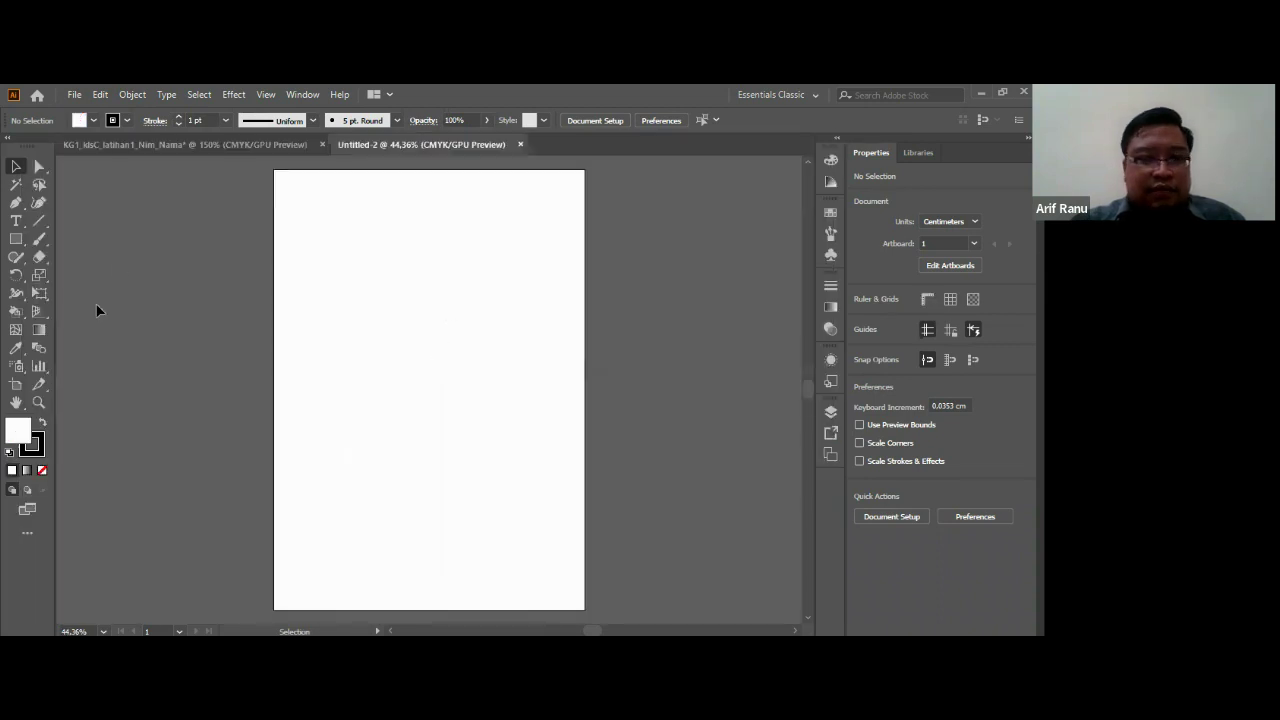
Step: Zoom in on the artboard, then discard an accidental empty text object
{"action": "key", "text": "ctrl+plus"}
{"action": "key", "text": "ctrl+plus"}
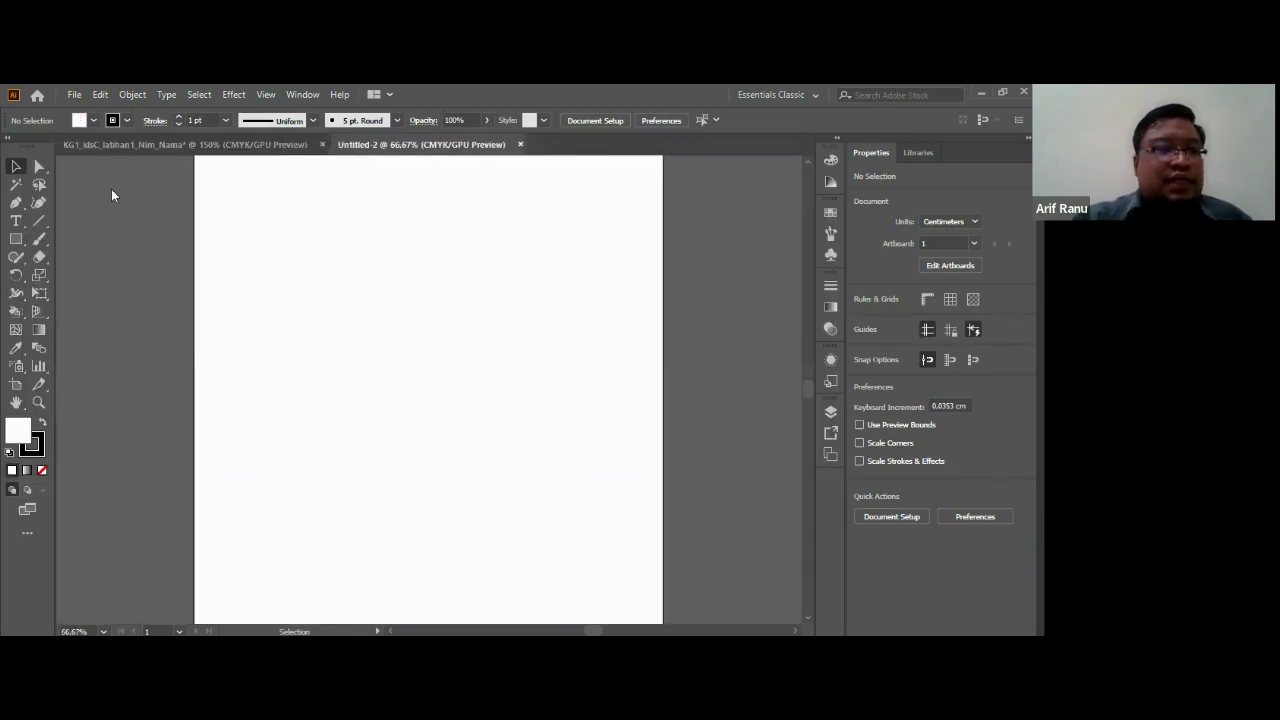
{"action": "key", "text": "t"}
{"action": "left_click", "coordinate": [287, 308]}
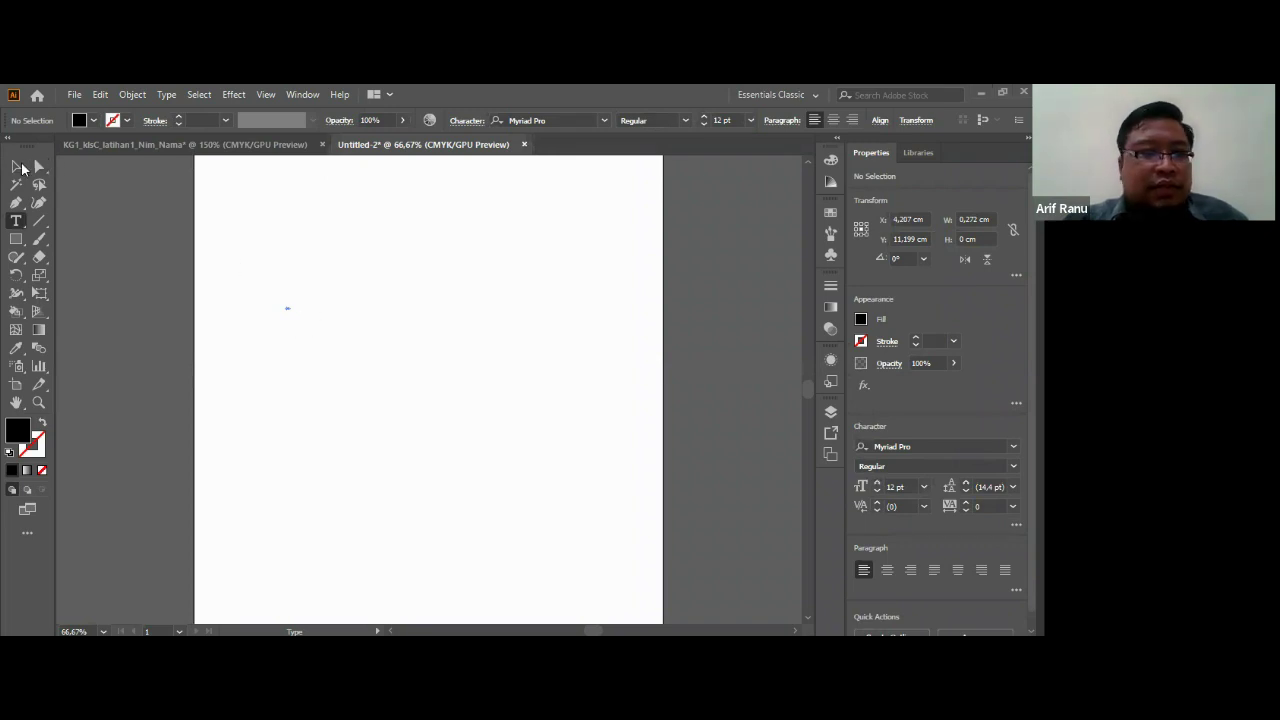
{"action": "left_click", "coordinate": [16, 166]}
{"action": "key", "text": "Delete"}
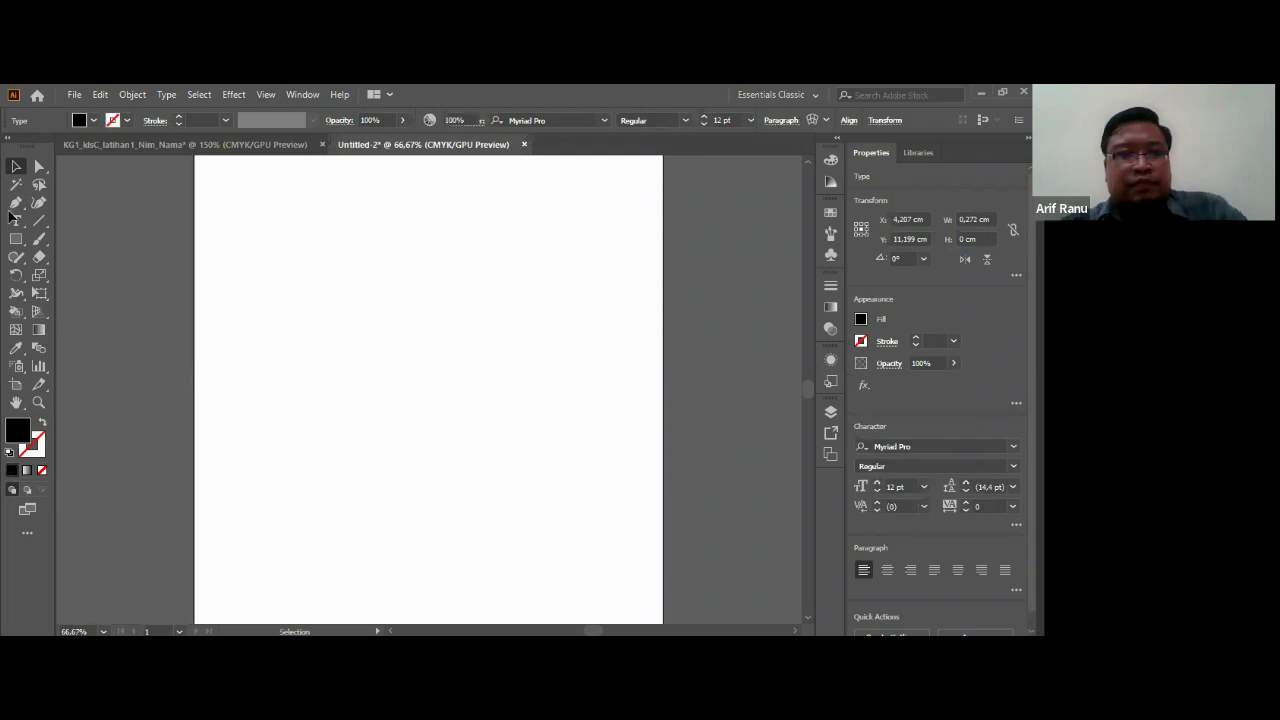
Step: Type 'yes' on the artboard and set it to 150 pt
{"action": "left_click", "coordinate": [18, 222]}
{"action": "left_click", "coordinate": [343, 314]}
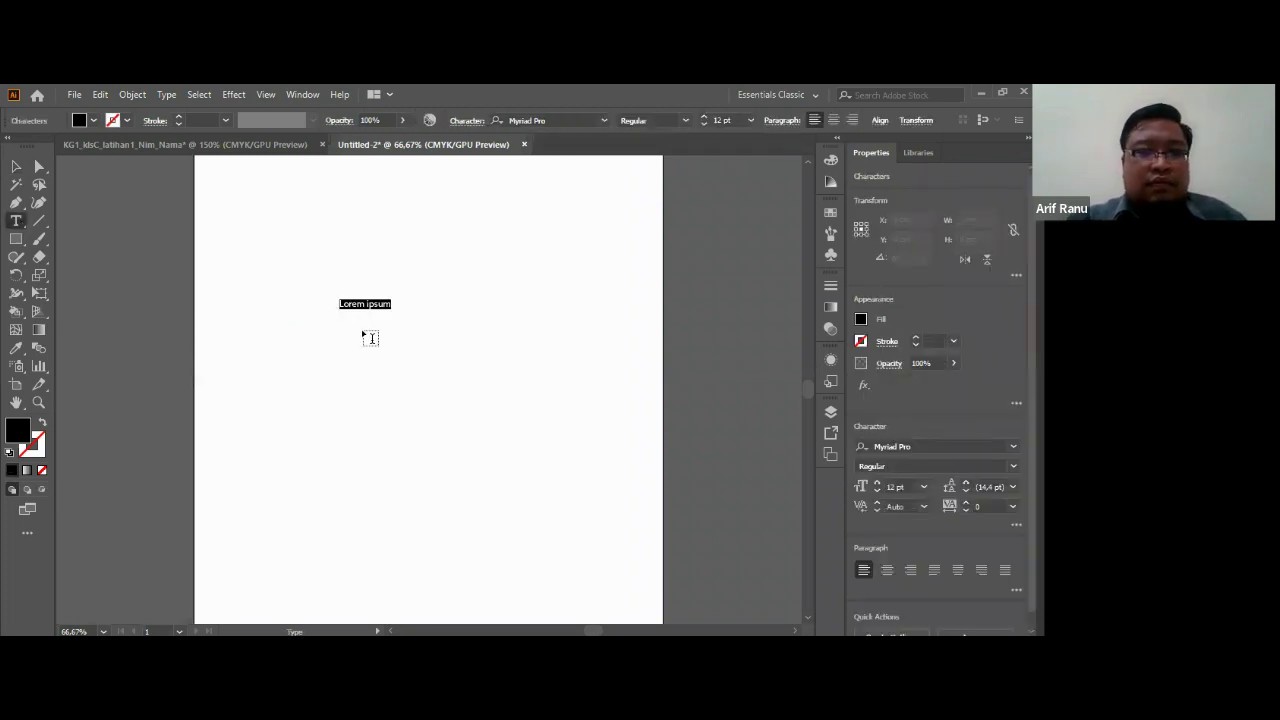
{"action": "type", "text": "yes"}
{"action": "key", "text": "ctrl+a"}
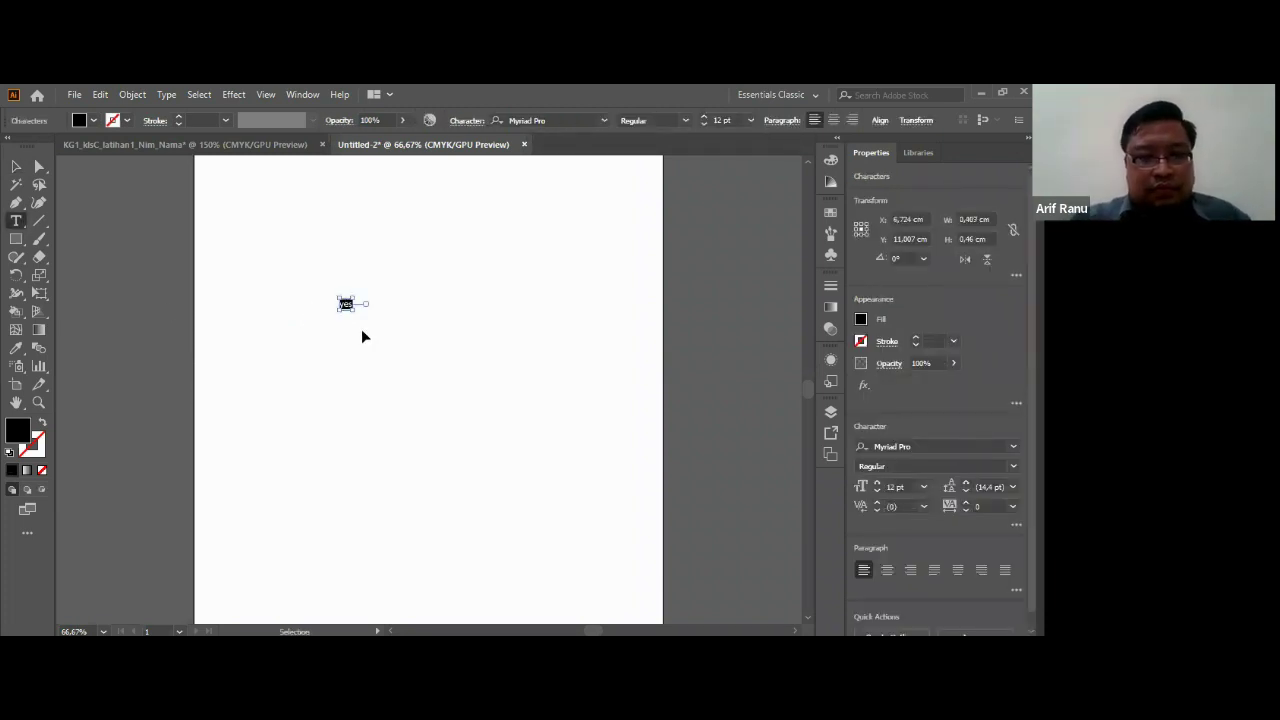
{"action": "left_click", "coordinate": [722, 118]}
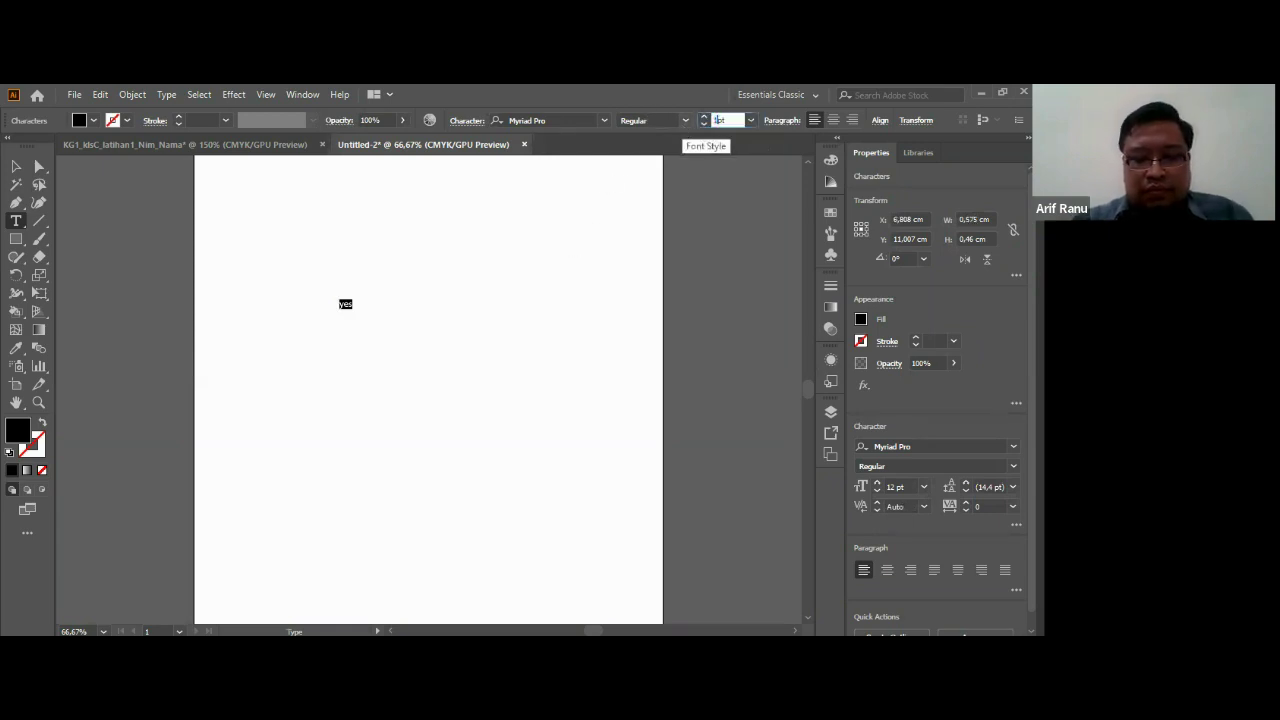
{"action": "type", "text": "150"}
{"action": "key", "text": "Return"}
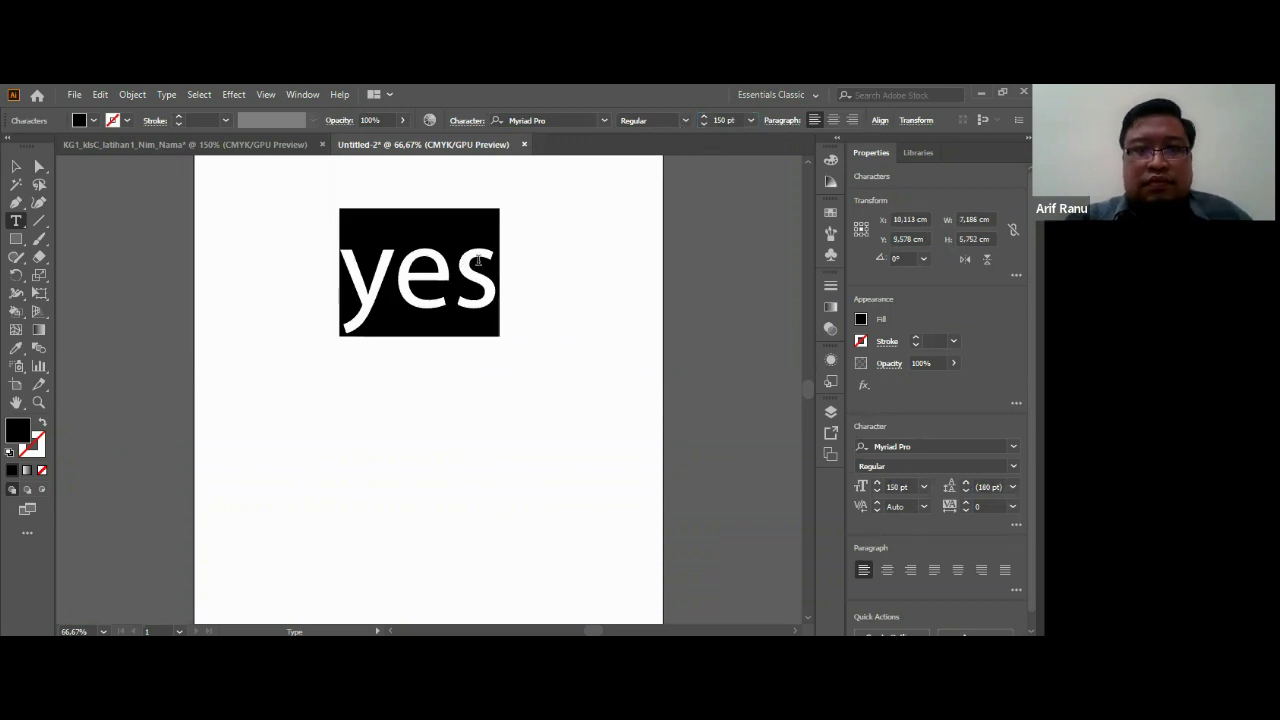
Step: Re-enter the 'yes' text and select all its letters
{"action": "left_click", "coordinate": [18, 166]}
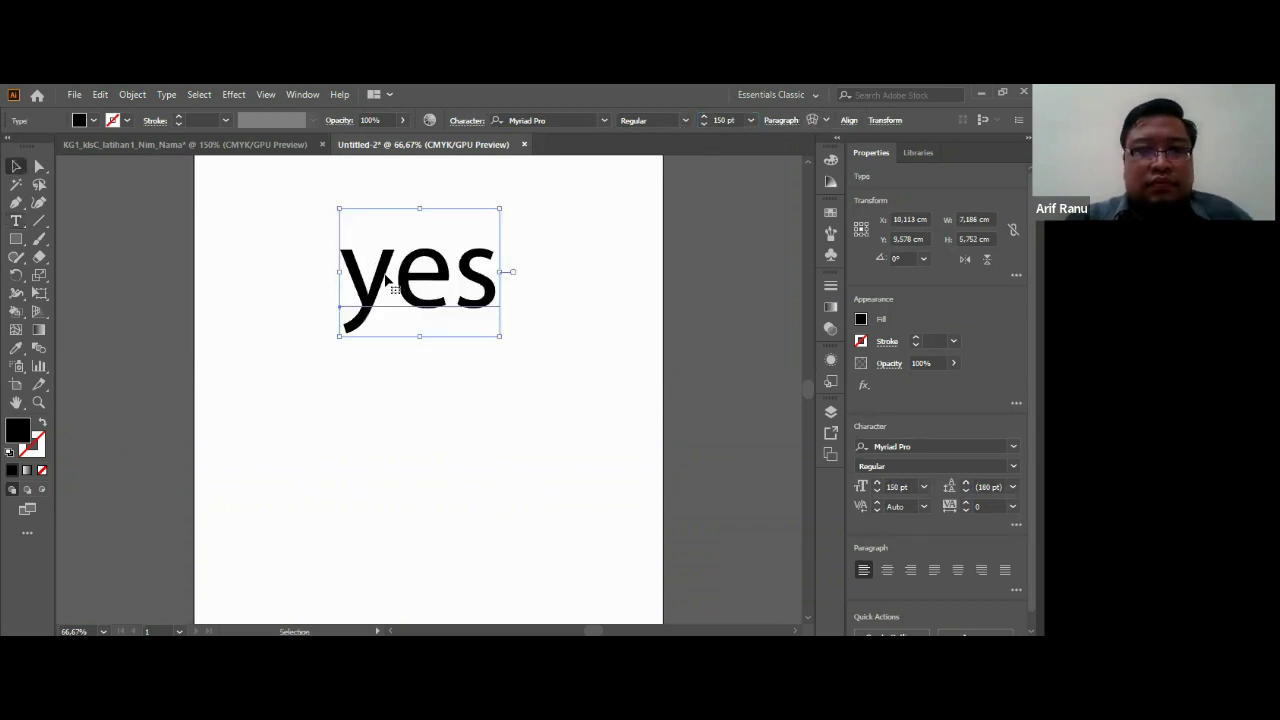
{"action": "double_click", "coordinate": [384, 280]}
{"action": "left_click", "coordinate": [394, 280]}
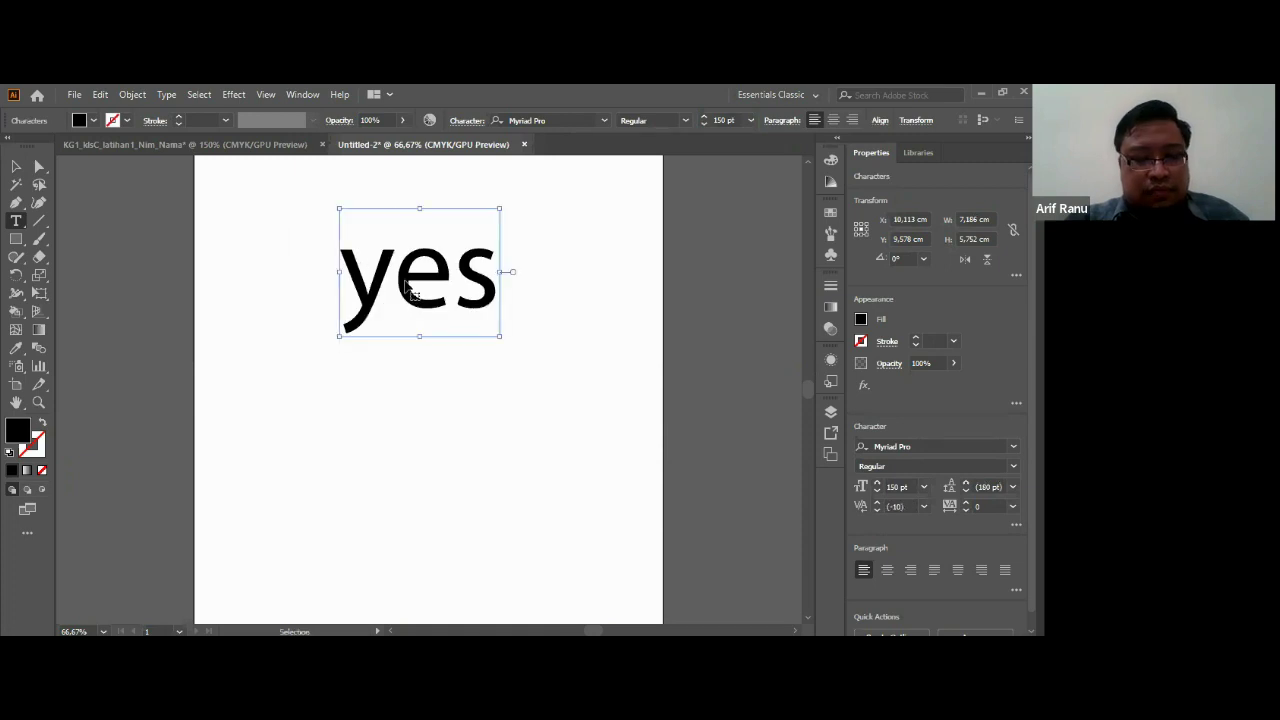
{"action": "key", "text": "ctrl+a"}
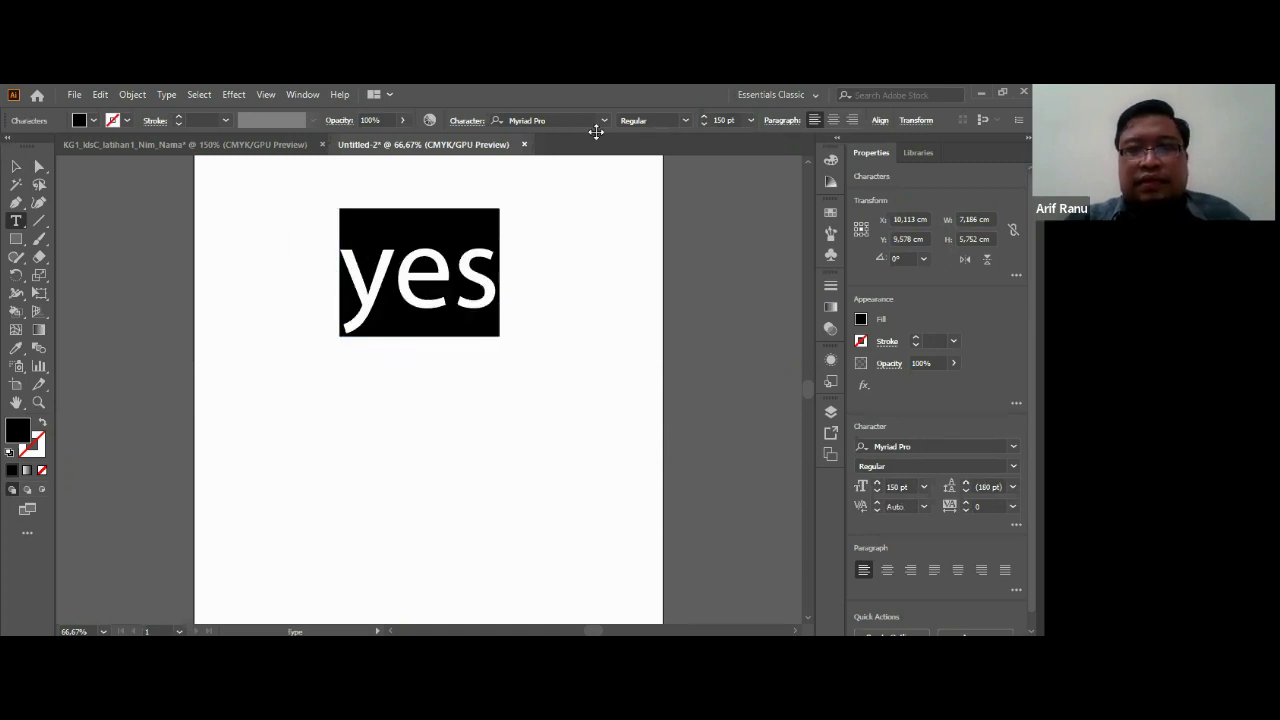
Step: Change the font of 'yes' to Cooper Black
{"action": "left_click", "coordinate": [604, 120]}
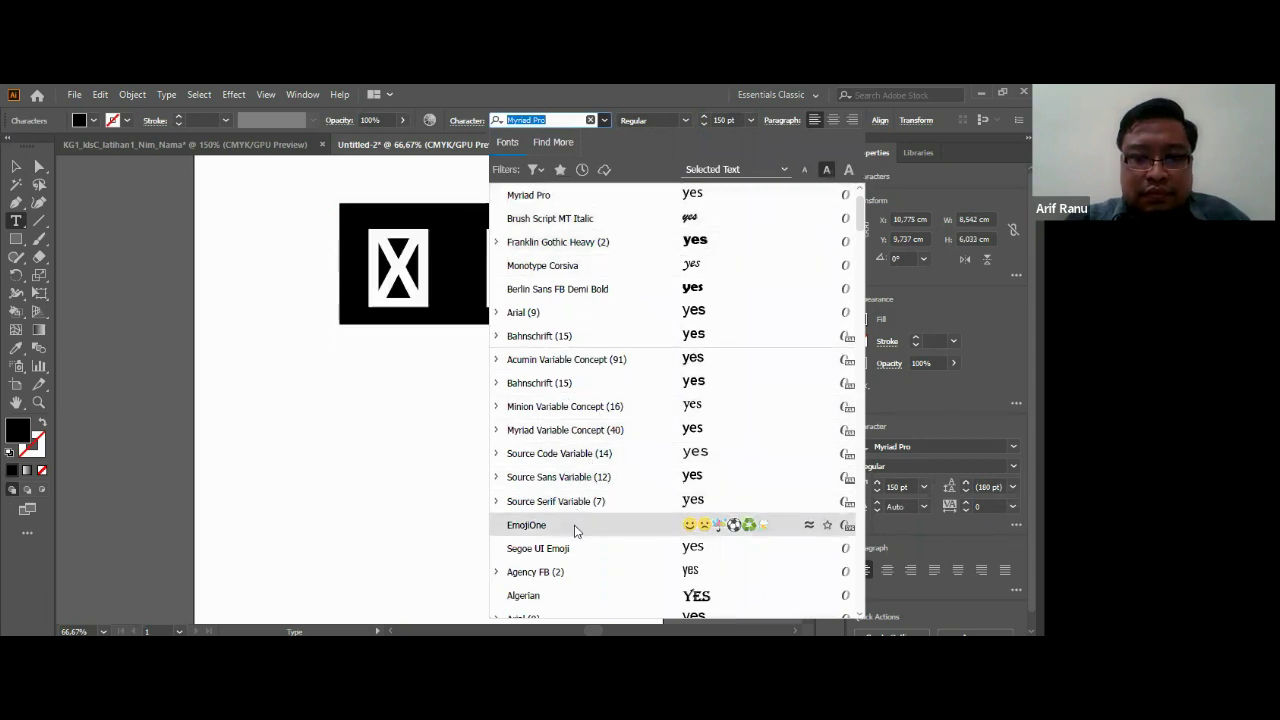
{"action": "scroll", "coordinate": [573, 528], "scroll_direction": "down", "scroll_amount": 3}
{"action": "scroll", "coordinate": [575, 528], "scroll_direction": "down", "scroll_amount": 7}
{"action": "scroll", "coordinate": [575, 528], "scroll_direction": "down", "scroll_amount": 2}
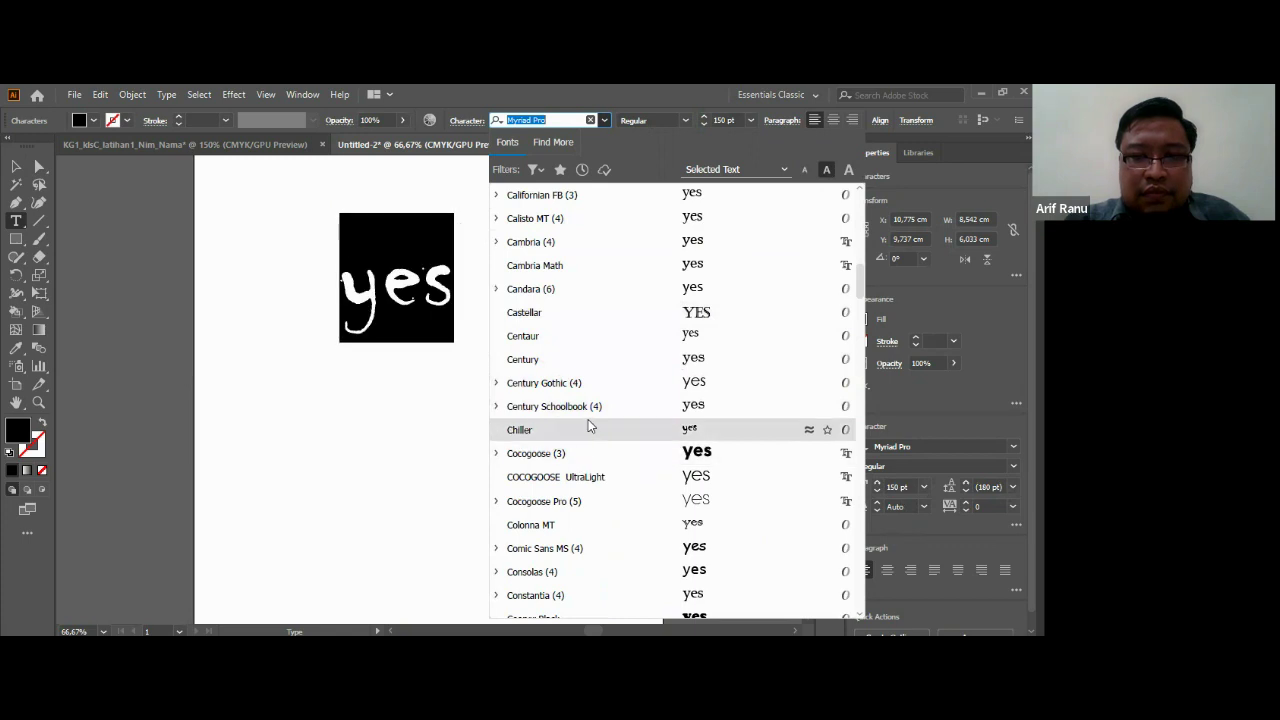
{"action": "scroll", "coordinate": [589, 494], "scroll_direction": "down", "scroll_amount": 1}
{"action": "scroll", "coordinate": [589, 494], "scroll_direction": "down", "scroll_amount": 1}
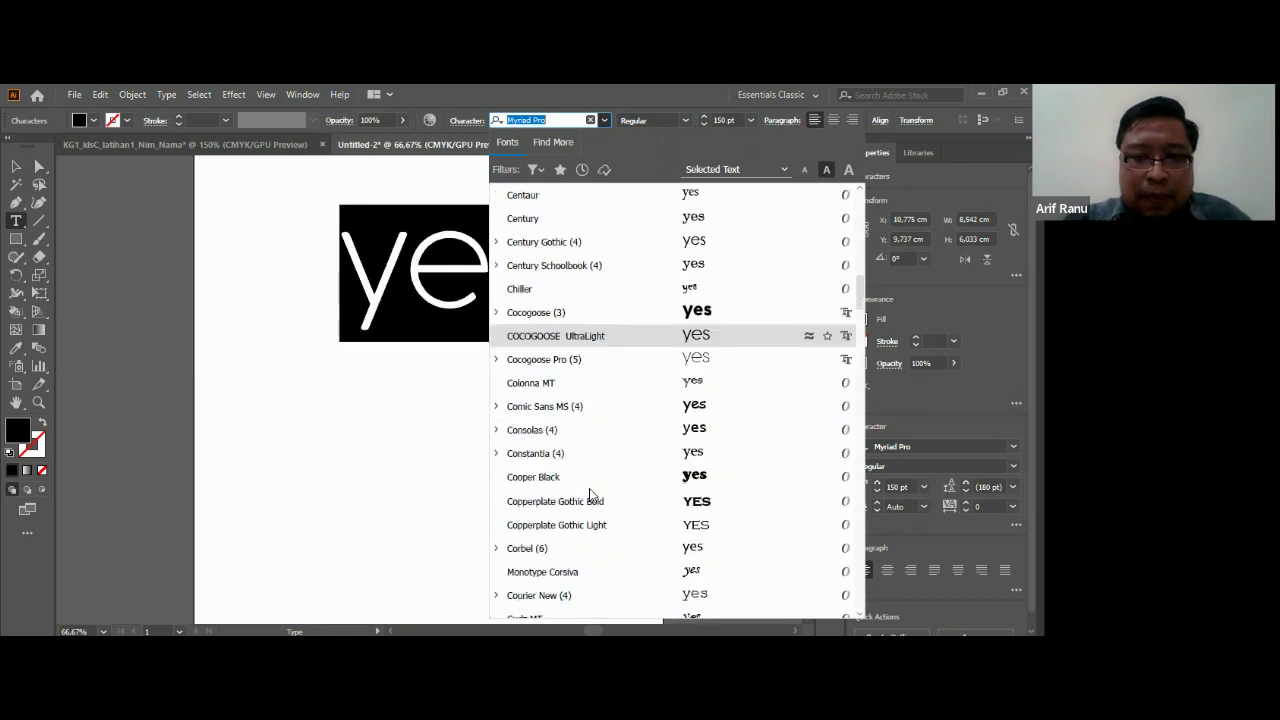
{"action": "scroll", "coordinate": [590, 494], "scroll_direction": "down", "scroll_amount": 2}
{"action": "scroll", "coordinate": [590, 494], "scroll_direction": "up", "scroll_amount": 3}
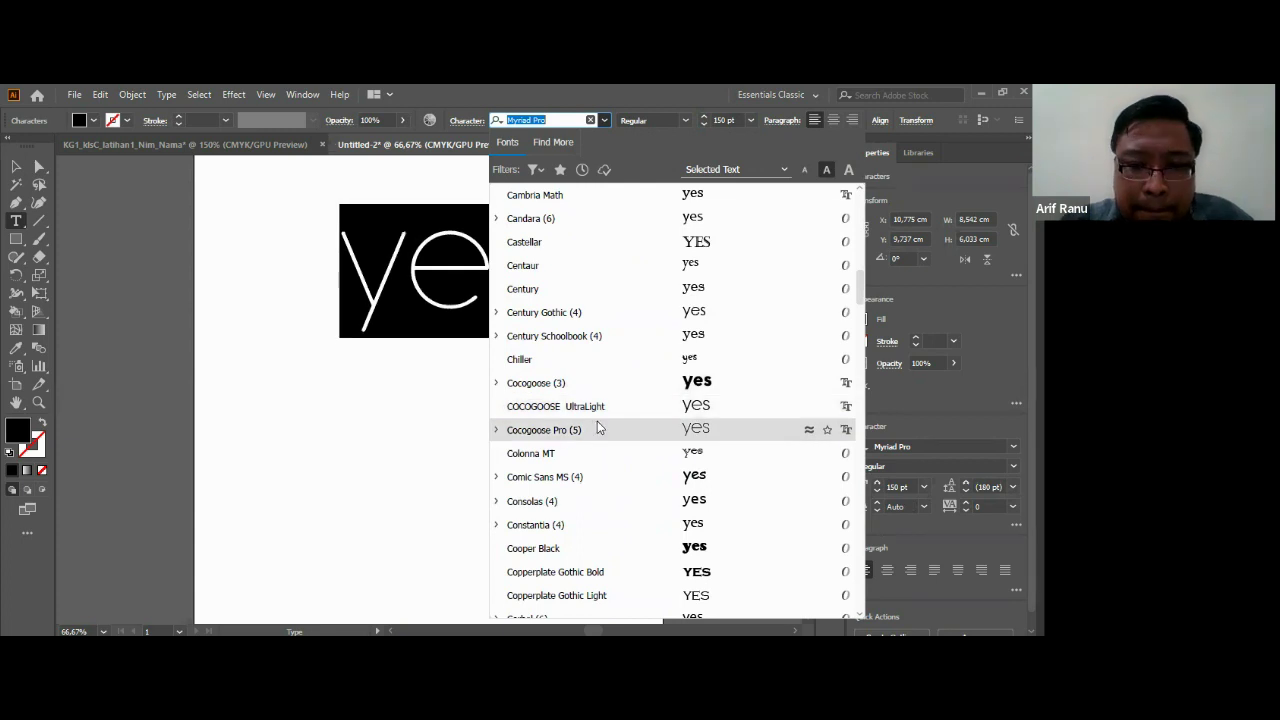
{"action": "left_click", "coordinate": [533, 548]}
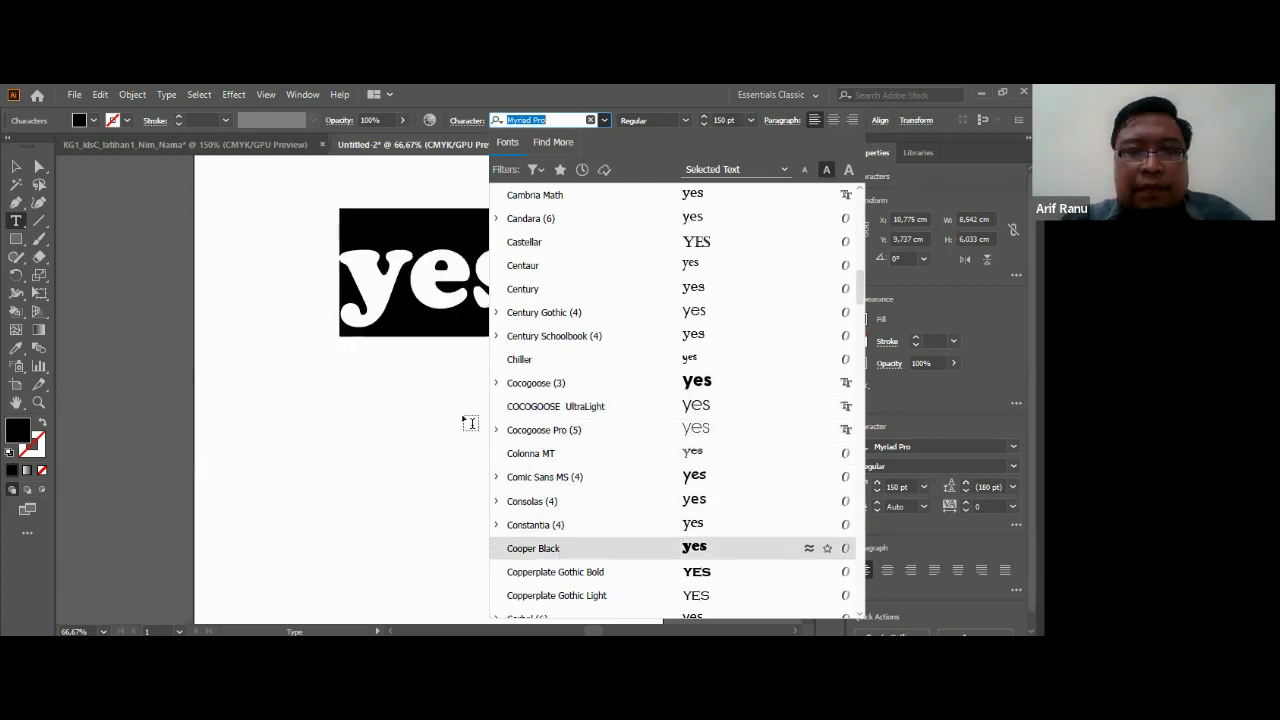
Step: Swap fill and stroke so 'yes' becomes an unfilled black outline
{"action": "key", "text": "ctrl+equal"}
{"action": "key", "text": "ctrl+equal"}
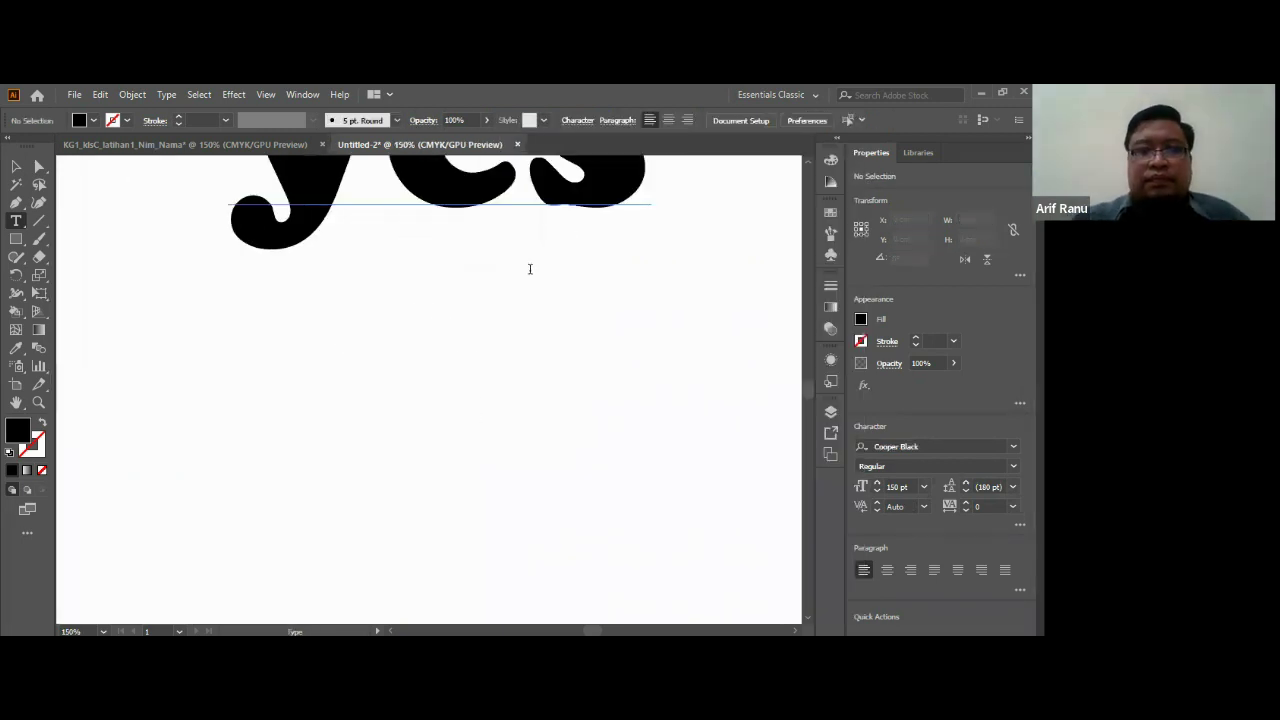
{"action": "scroll", "coordinate": [419, 360], "scroll_direction": "up", "scroll_amount": 2}
{"action": "scroll", "coordinate": [419, 360], "scroll_direction": "up", "scroll_amount": 2}
{"action": "key", "text": "v"}
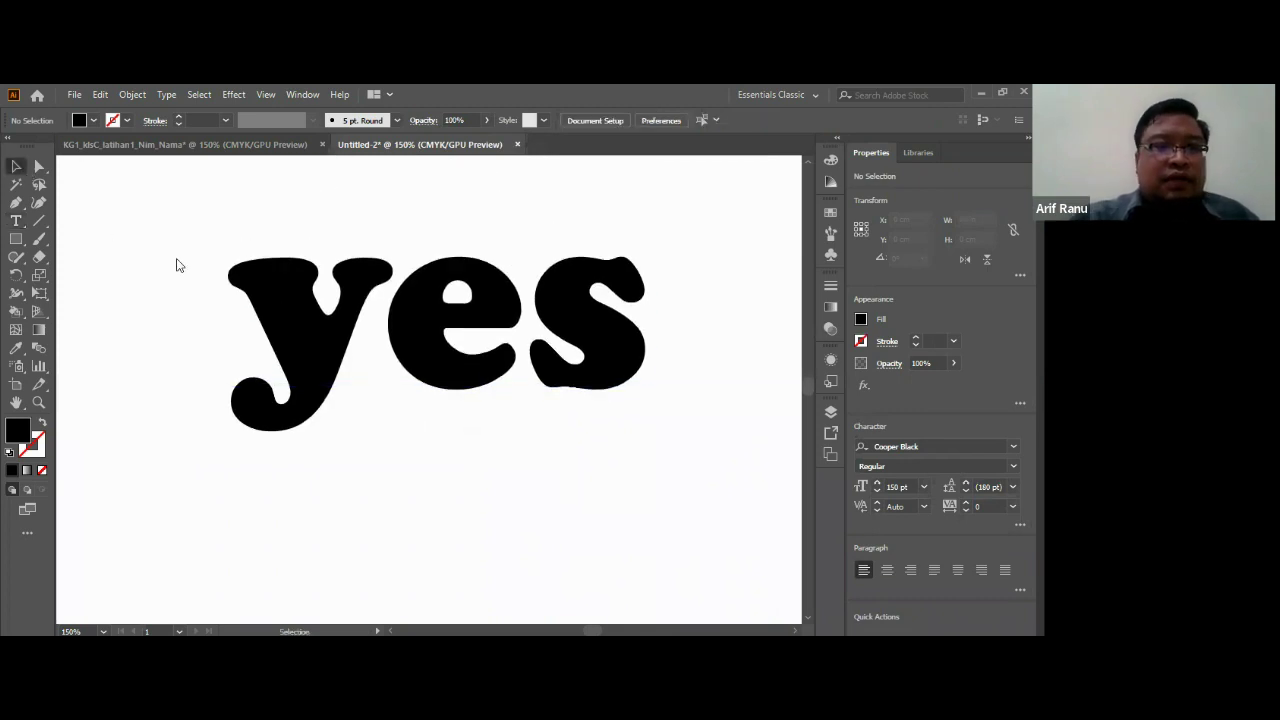
{"action": "left_click", "coordinate": [283, 315]}
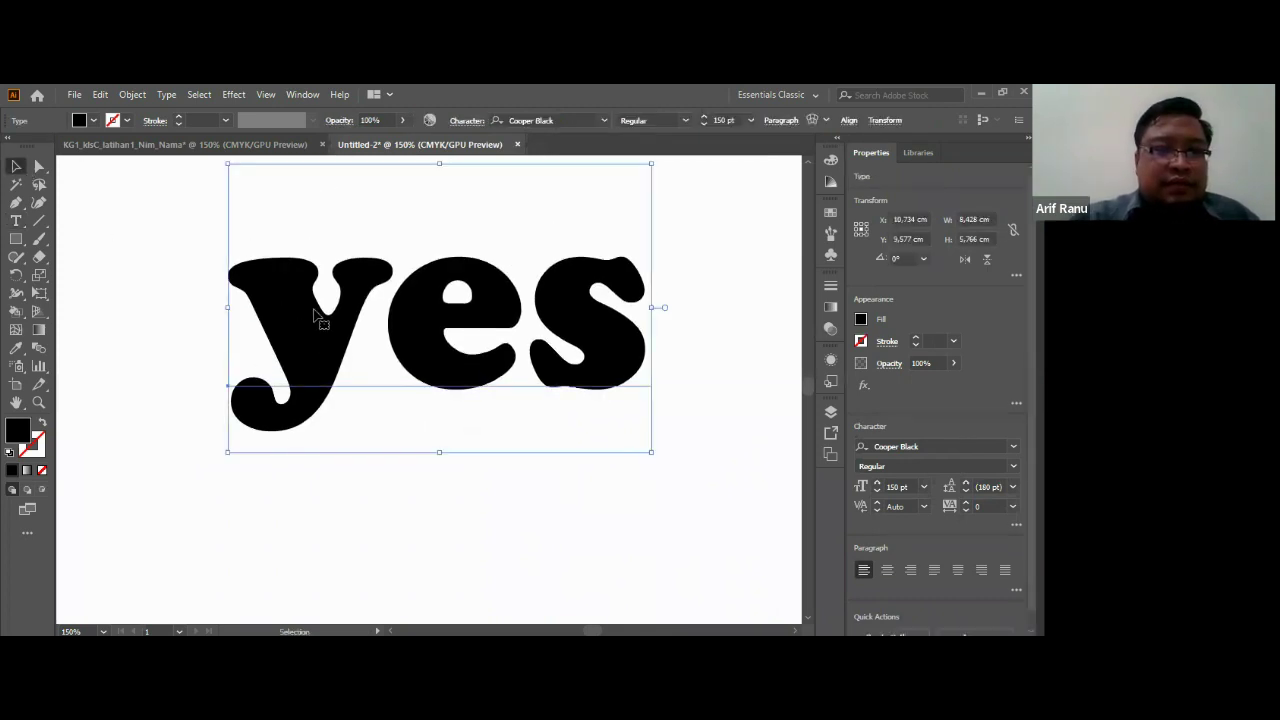
{"action": "left_click", "coordinate": [45, 427]}
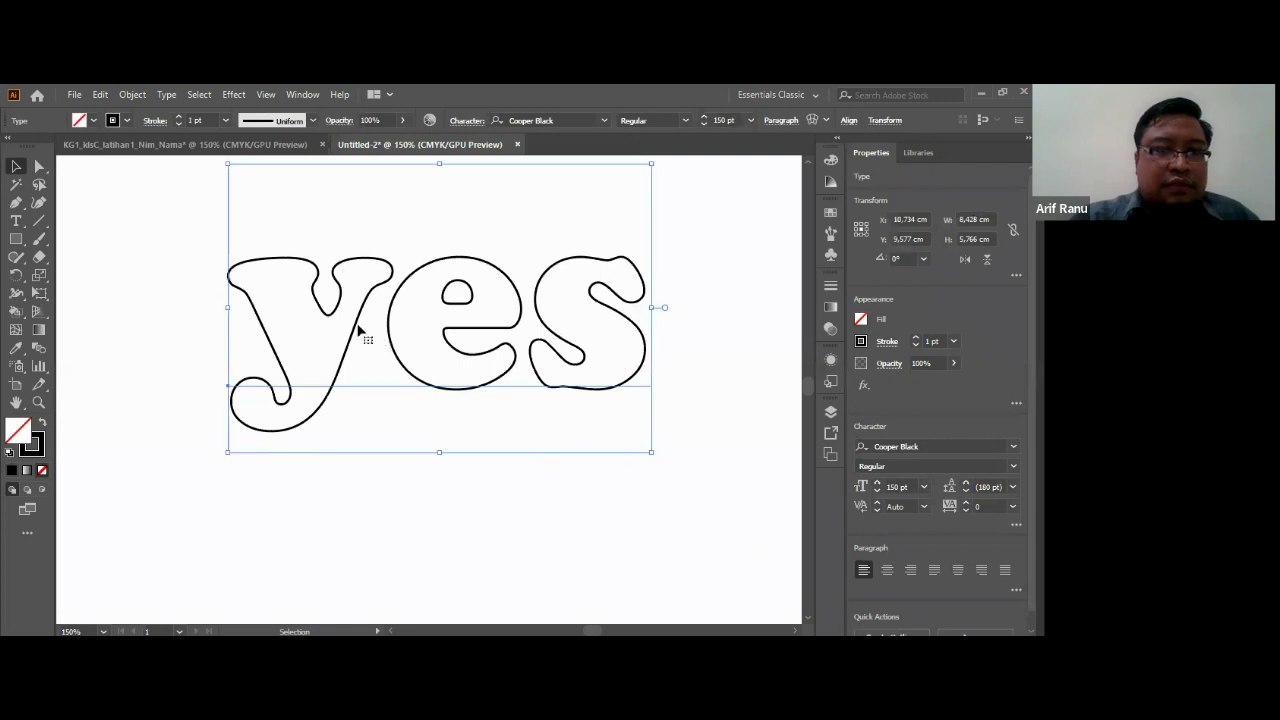
{"action": "left_click", "coordinate": [294, 294]}
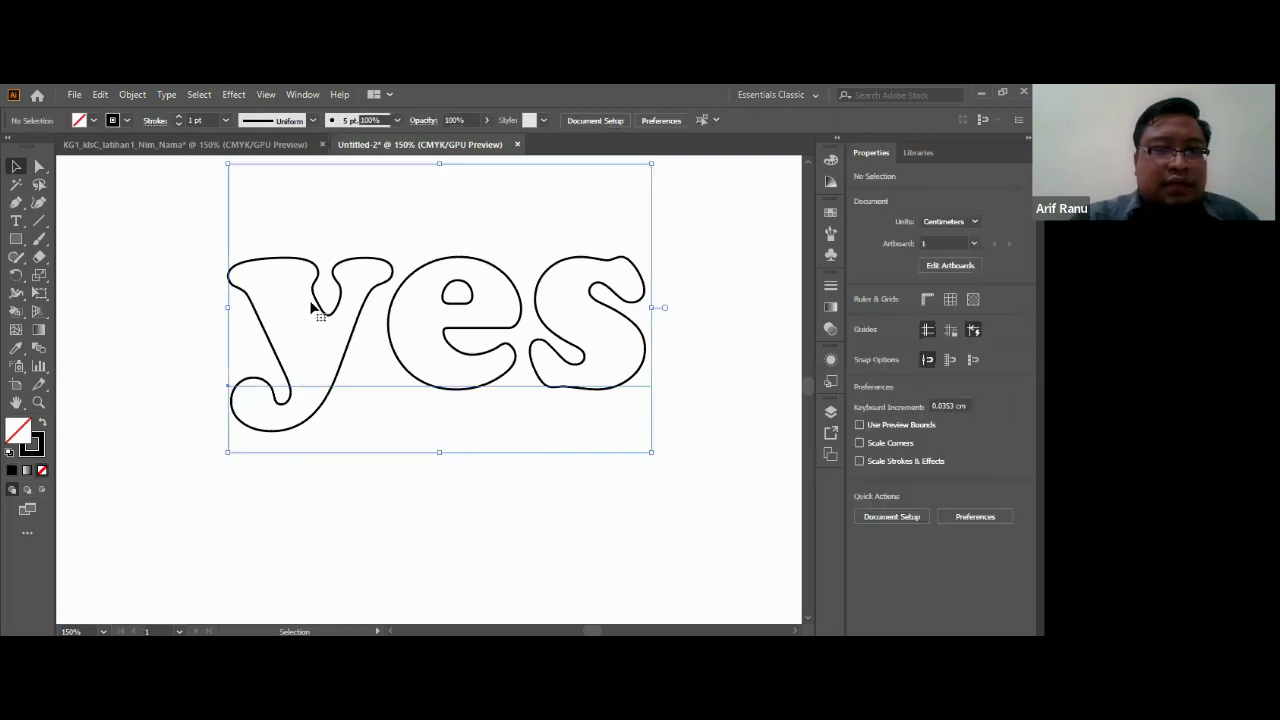
Step: Convert the 'yes' text into outline shapes with Create Outlines
{"action": "right_click", "coordinate": [315, 303]}
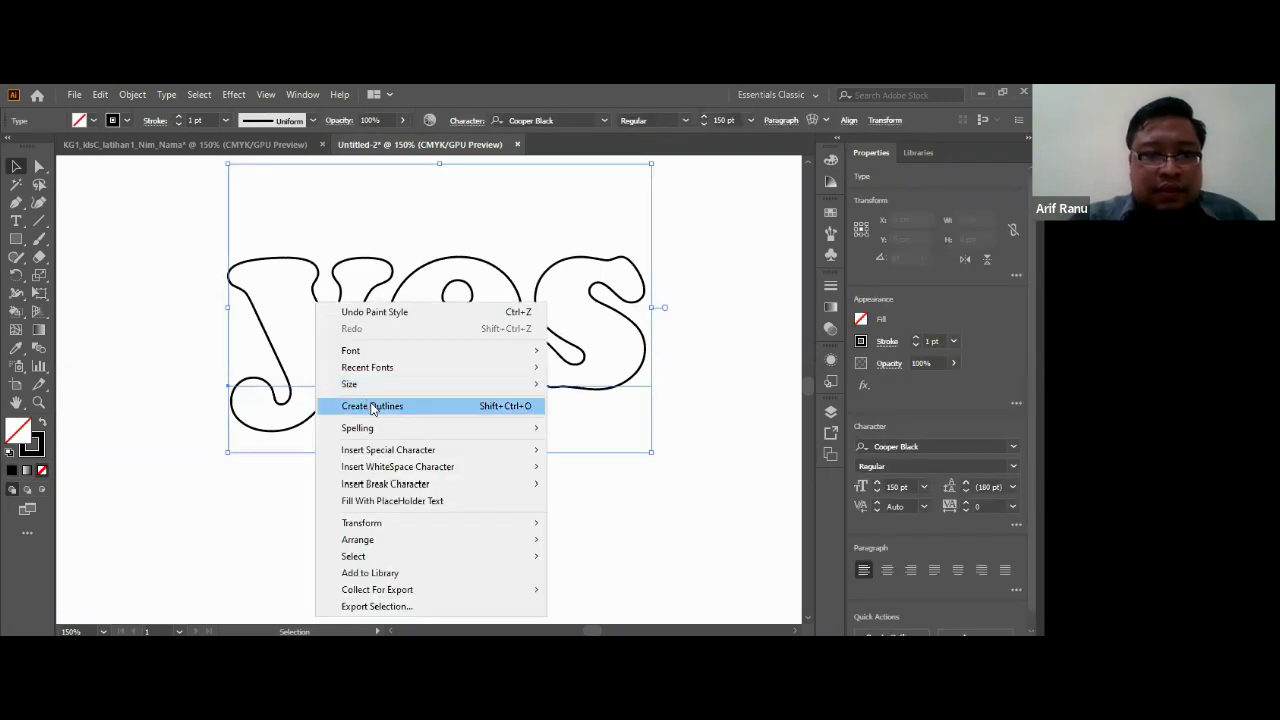
{"action": "left_click", "coordinate": [372, 406]}
{"action": "left_click", "coordinate": [733, 371]}
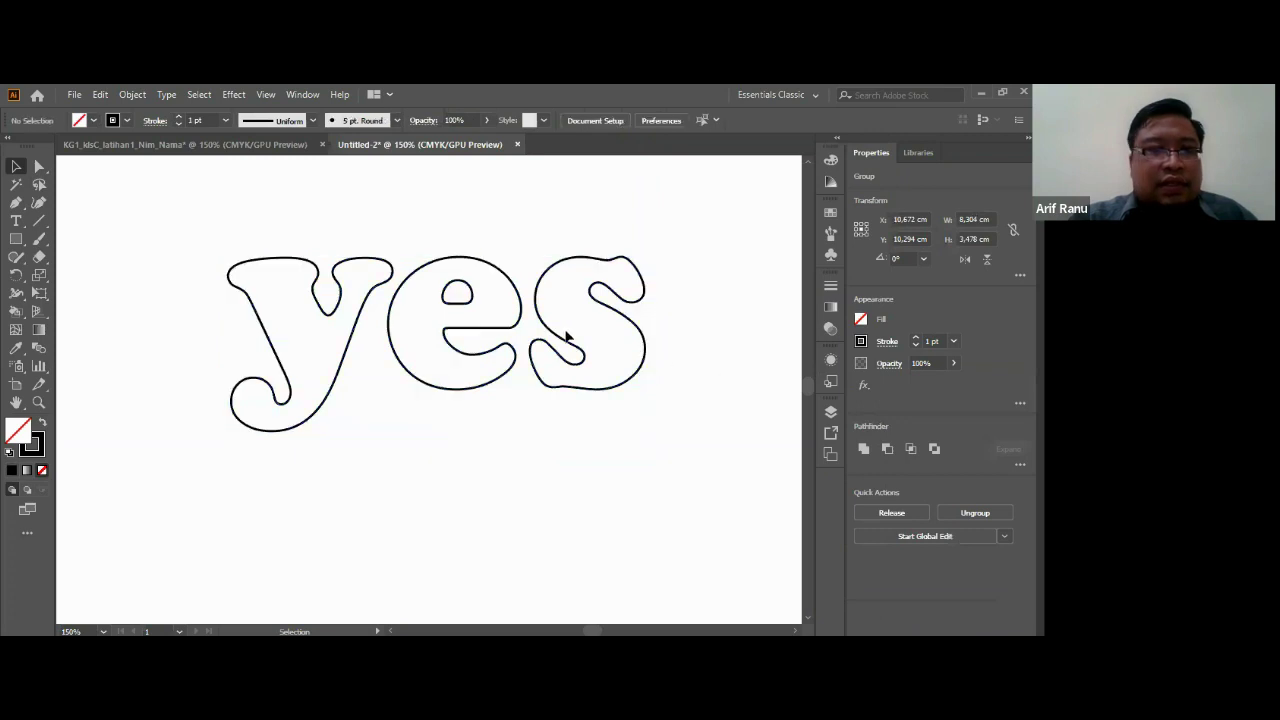
Step: Draw curved pen paths cutting across the y and the e
{"action": "key", "text": "p"}
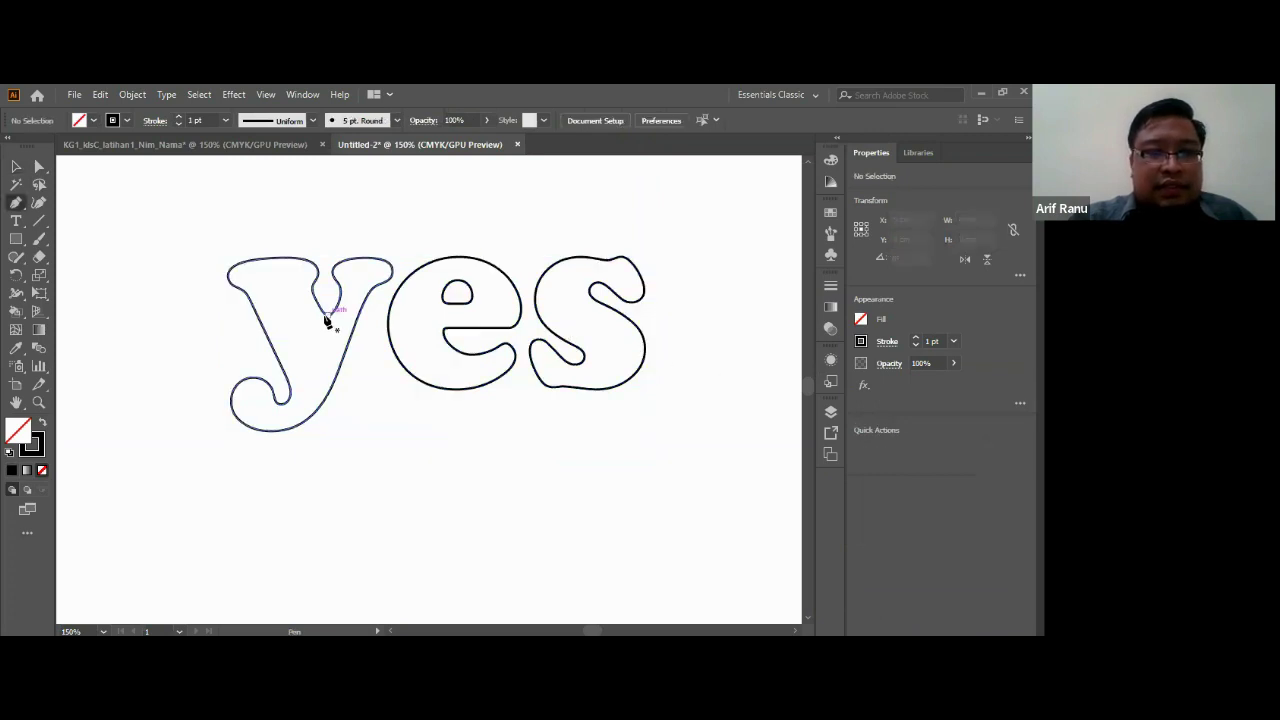
{"action": "left_click", "coordinate": [327, 315]}
{"action": "left_click_drag", "start_coordinate": [340, 370], "coordinate": [380, 382]}
{"action": "key", "text": "v"}
{"action": "left_click", "coordinate": [16, 204]}
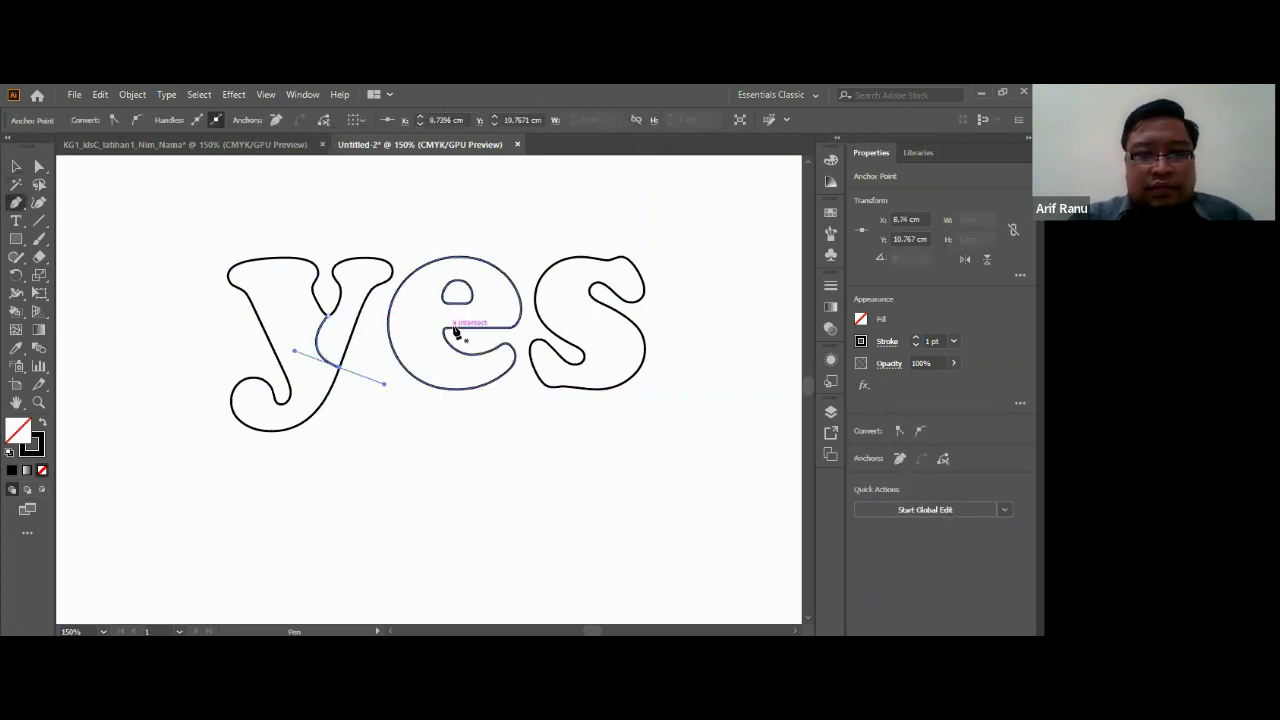
{"action": "mouse_move", "coordinate": [445, 330]}
{"action": "left_mouse_down"}
{"action": "mouse_move", "coordinate": [407, 354]}
{"action": "mouse_move", "coordinate": [405, 380]}
{"action": "left_mouse_up"}
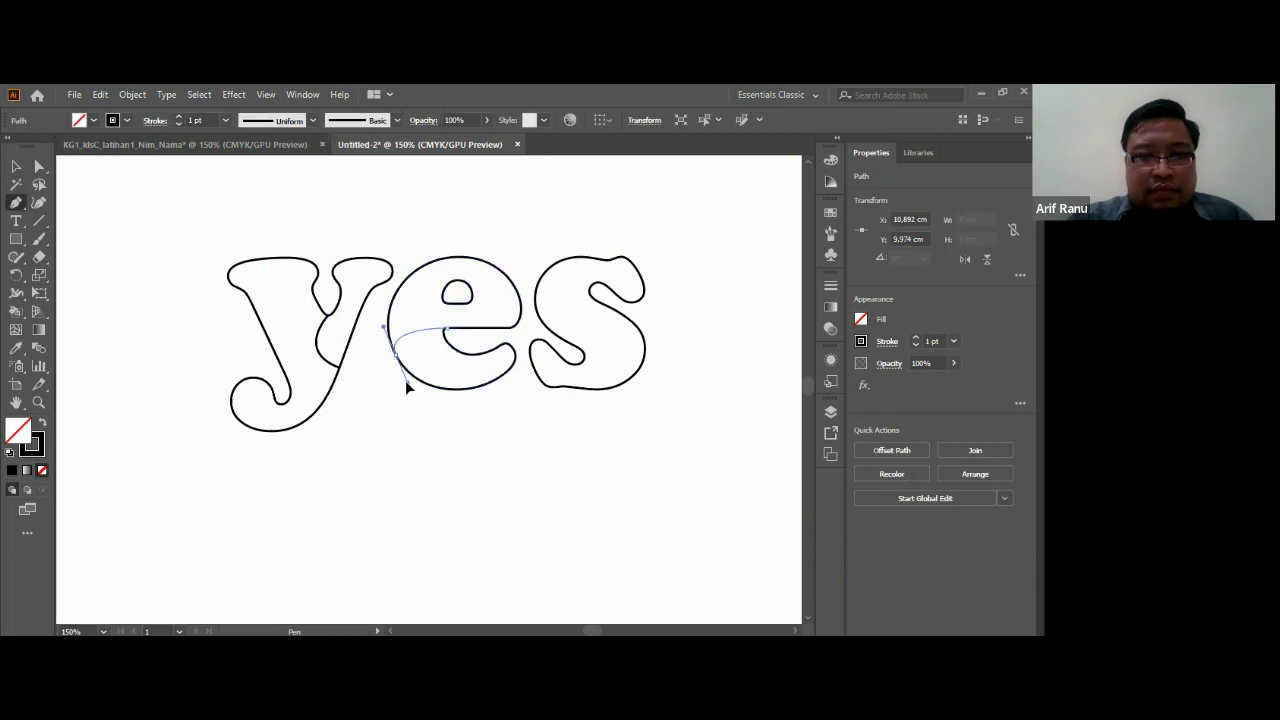
{"action": "key", "text": "v"}
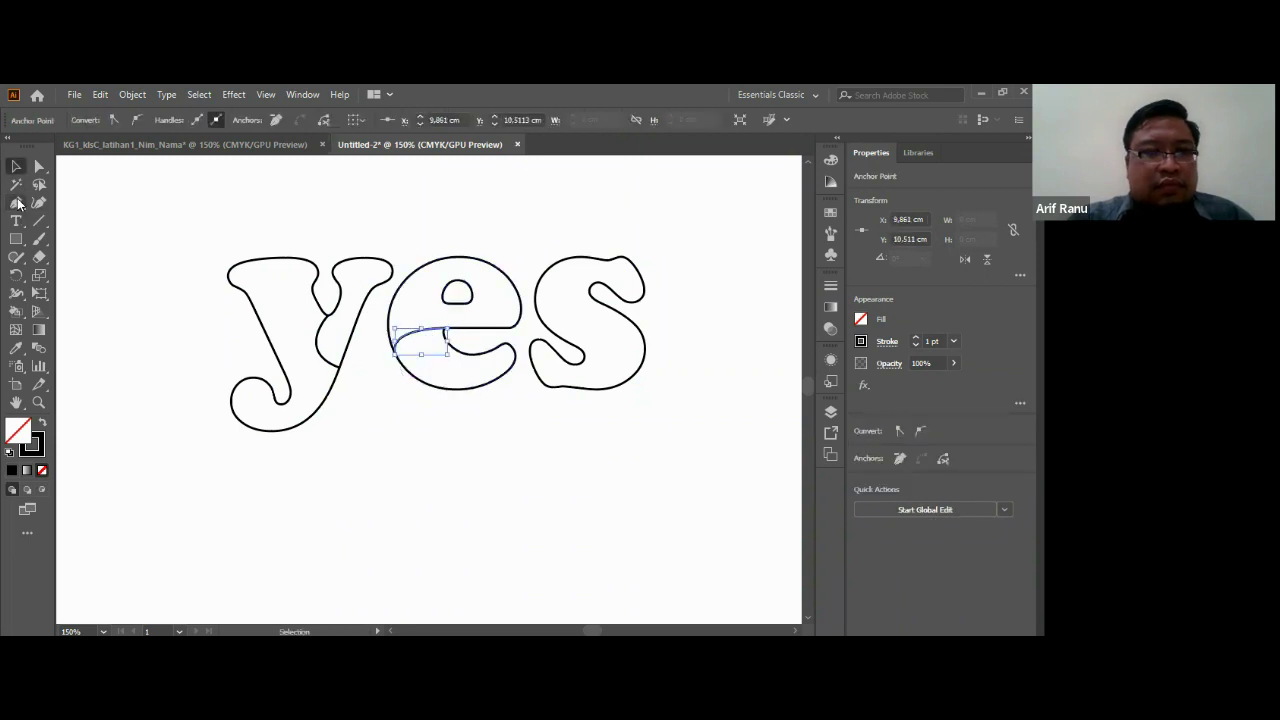
Step: Draw a curved pen path cutting across the top and bottom of the s
{"action": "left_click", "coordinate": [16, 202]}
{"action": "left_click", "coordinate": [590, 298]}
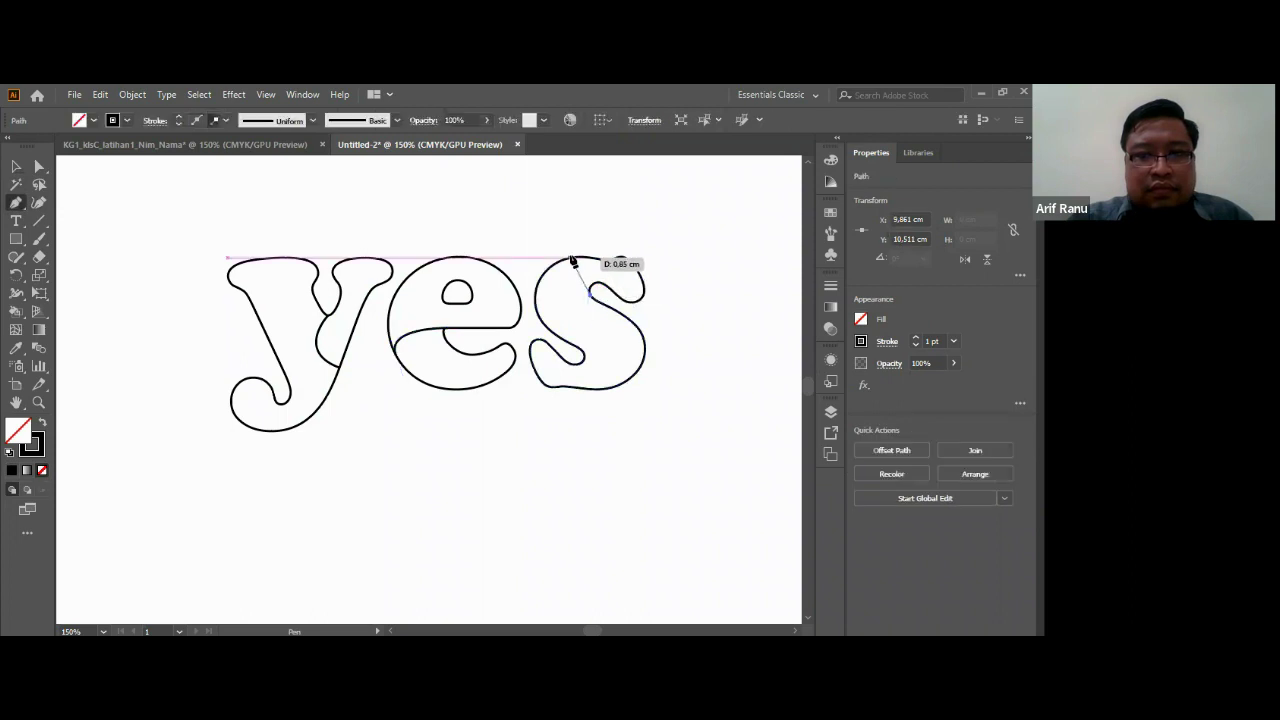
{"action": "mouse_move", "coordinate": [573, 259]}
{"action": "left_mouse_down"}
{"action": "mouse_move", "coordinate": [596, 271]}
{"action": "mouse_move", "coordinate": [591, 248]}
{"action": "left_mouse_up"}
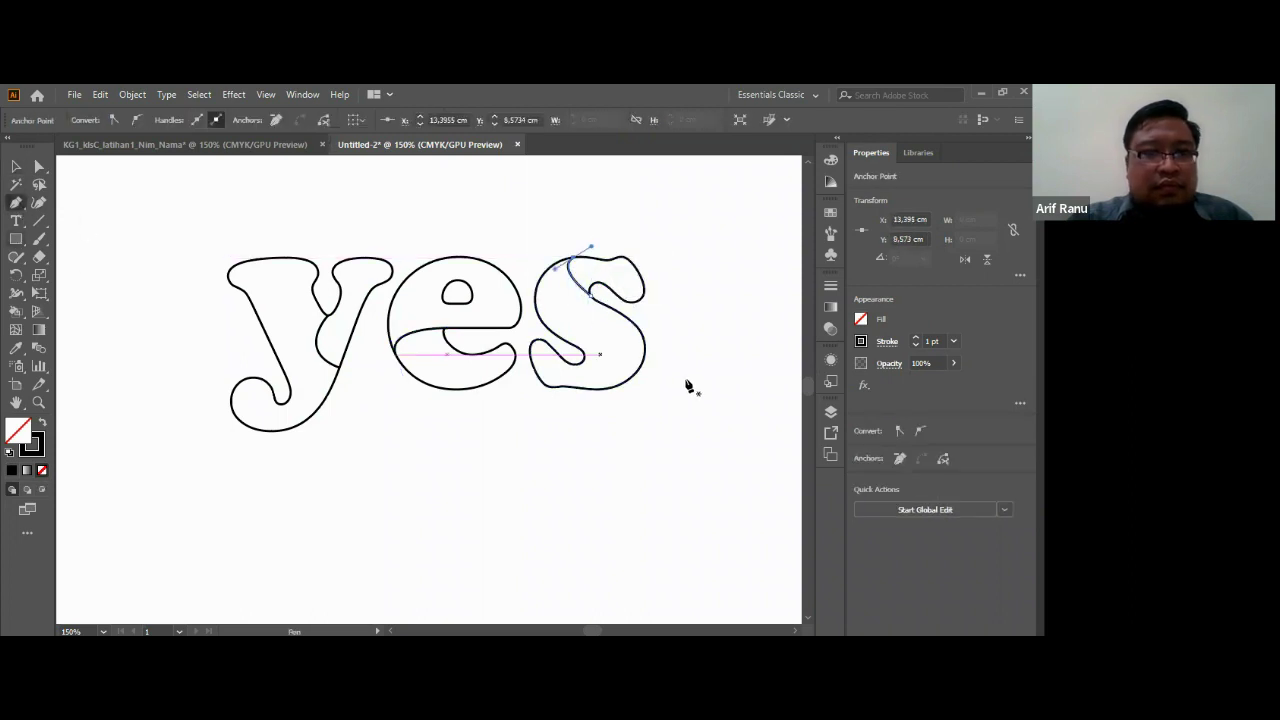
{"action": "left_click", "coordinate": [580, 350]}
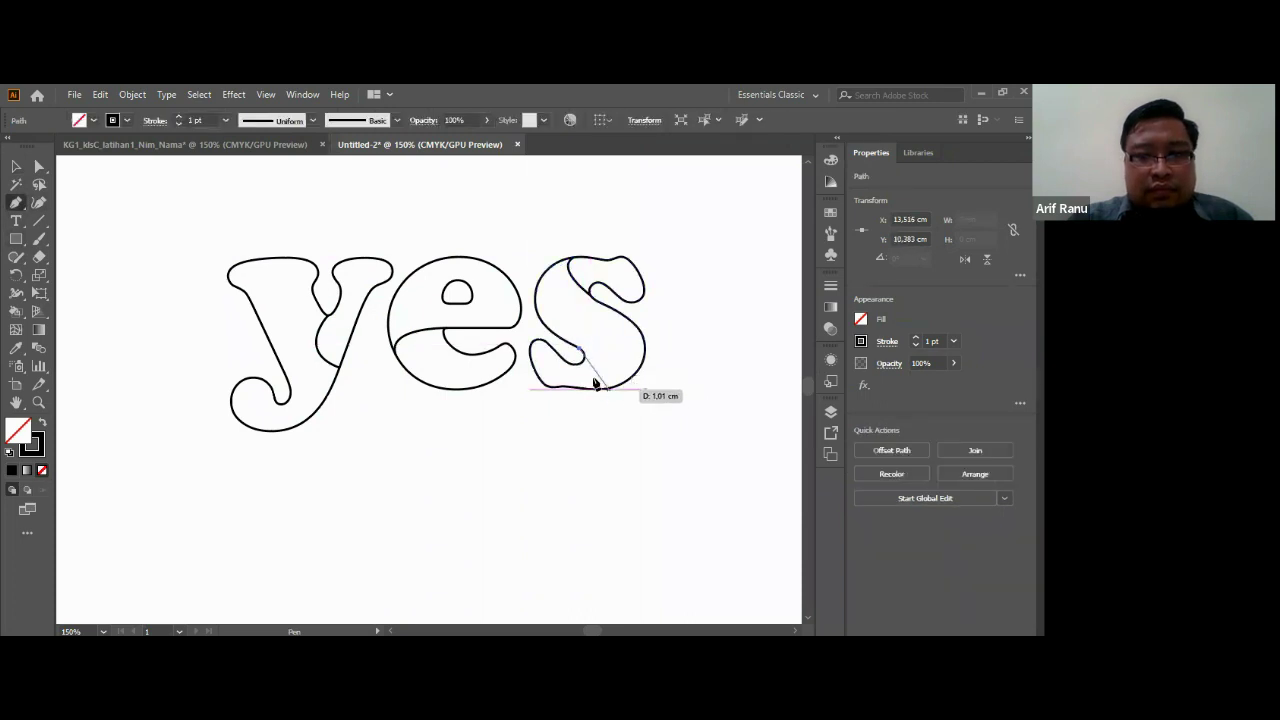
{"action": "left_click", "coordinate": [600, 389]}
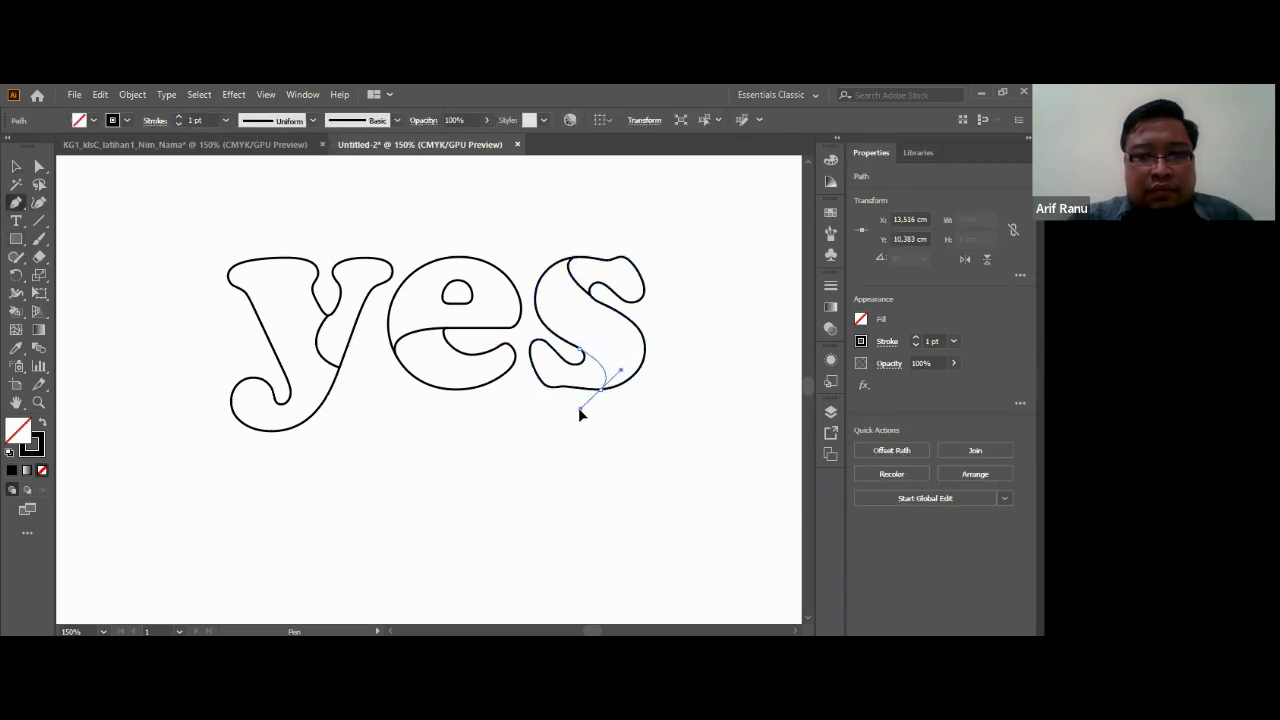
{"action": "left_click_drag", "start_coordinate": [578, 407], "coordinate": [586, 410]}
{"action": "key", "text": "v"}
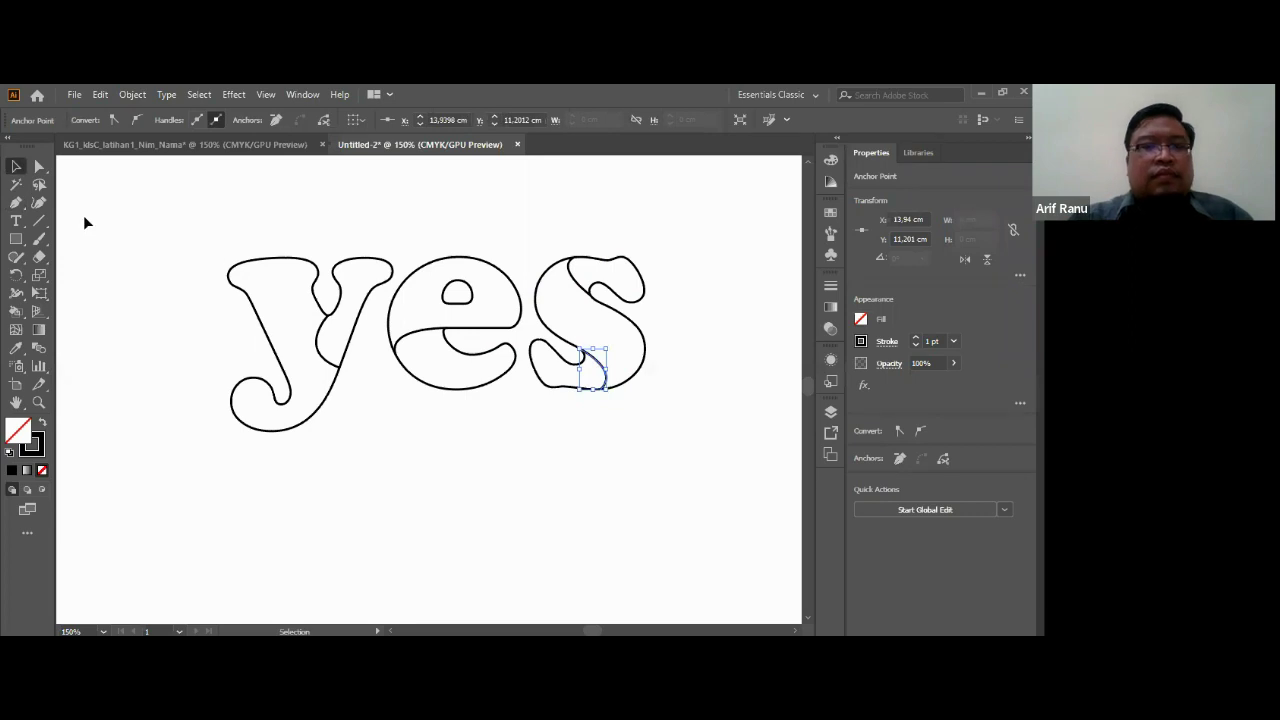
Step: Marquee-select the outlined 'yes' with its cut curves and apply Object > Live Paint > Make
{"action": "left_click_drag", "start_coordinate": [147, 209], "coordinate": [783, 568]}
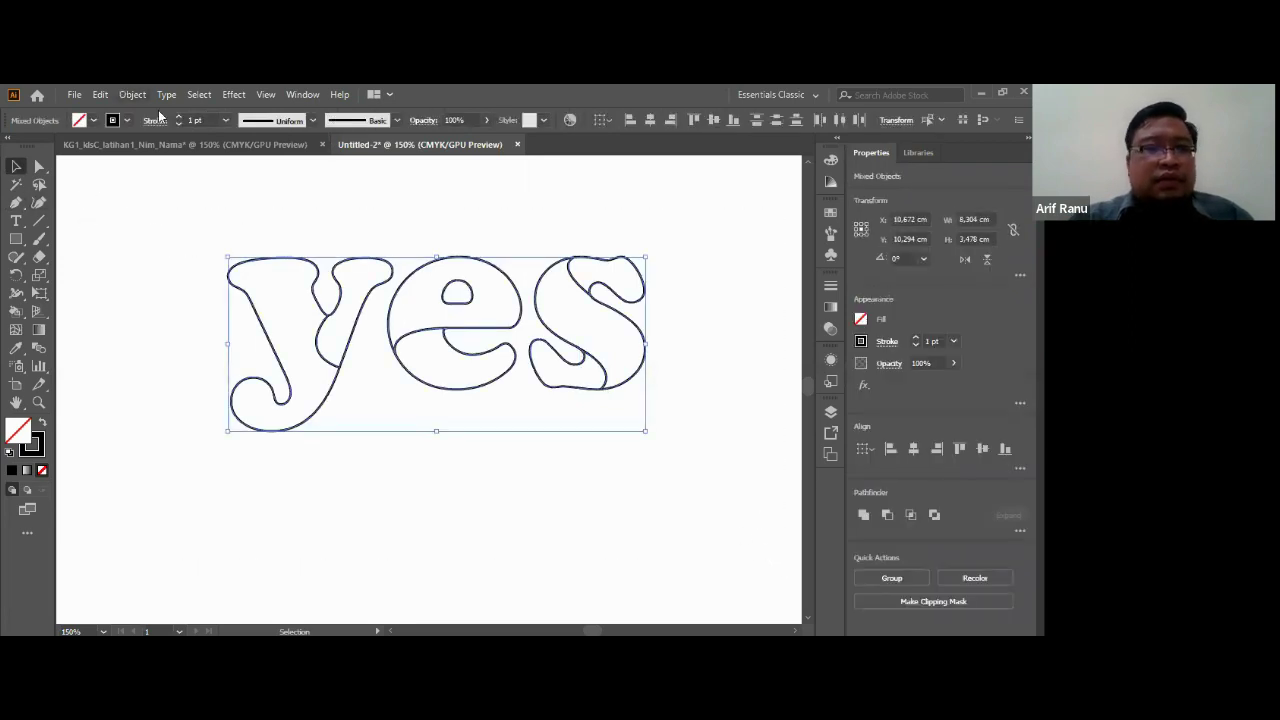
{"action": "left_click", "coordinate": [132, 94]}
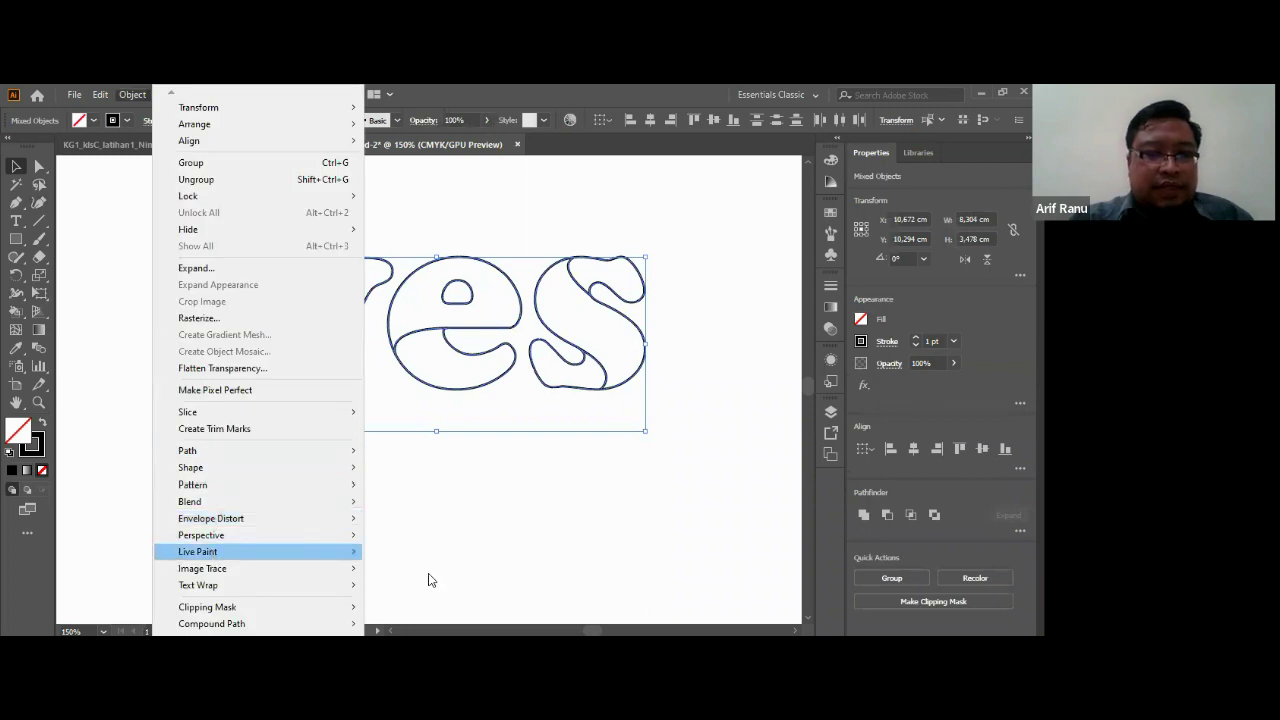
{"action": "mouse_move", "coordinate": [198, 551]}
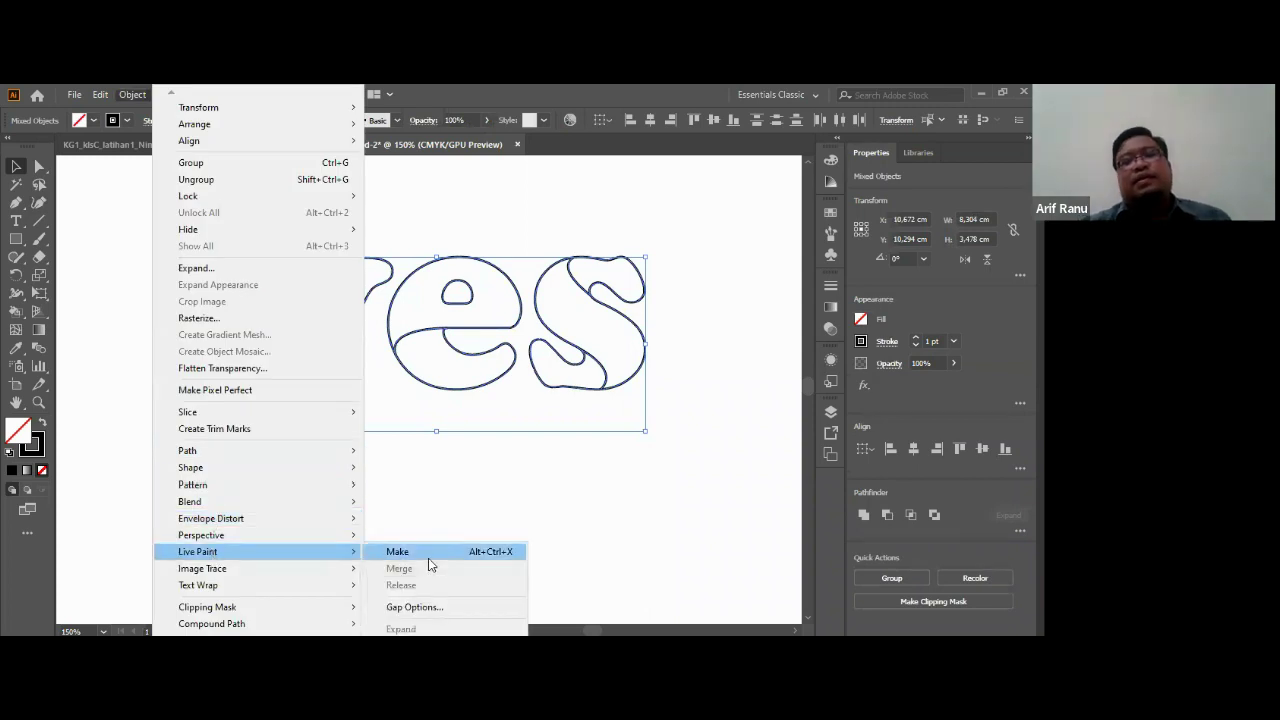
{"action": "left_click", "coordinate": [435, 555]}
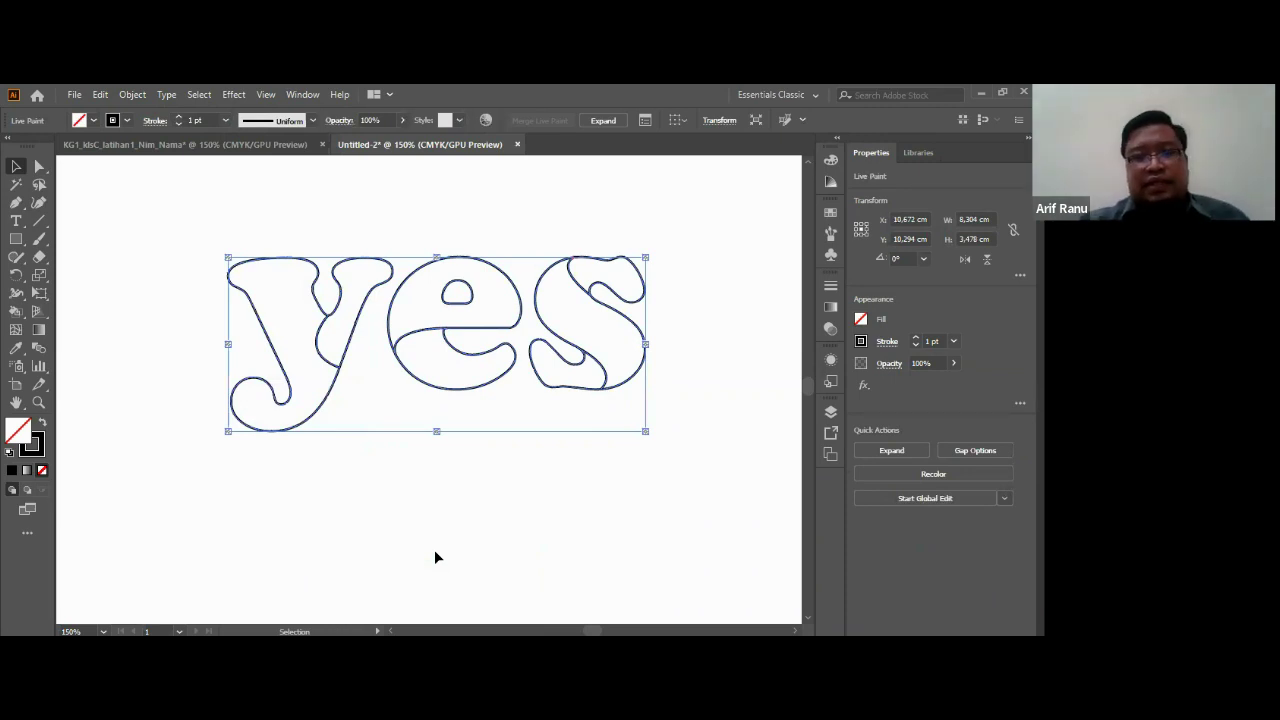
{"action": "left_click", "coordinate": [133, 216]}
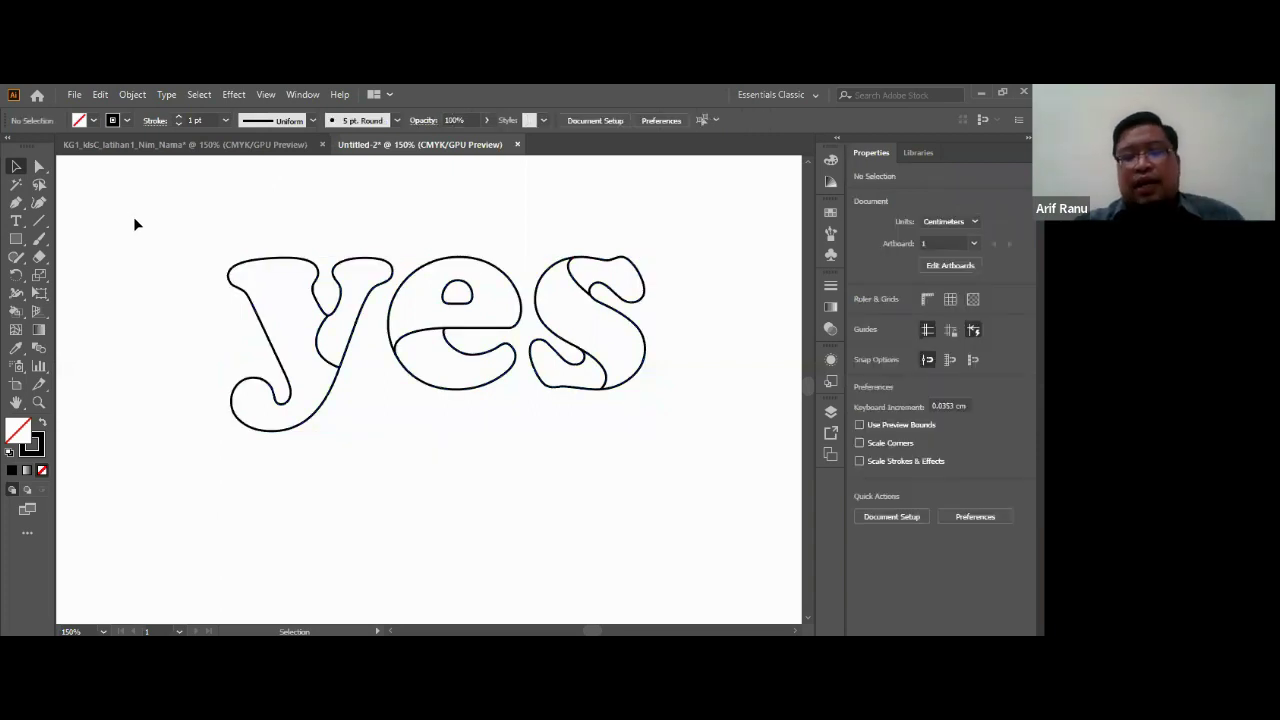
Step: Switch to the Live Paint Bucket and cycle the fill swatch to crimson red
{"action": "key", "text": "k"}
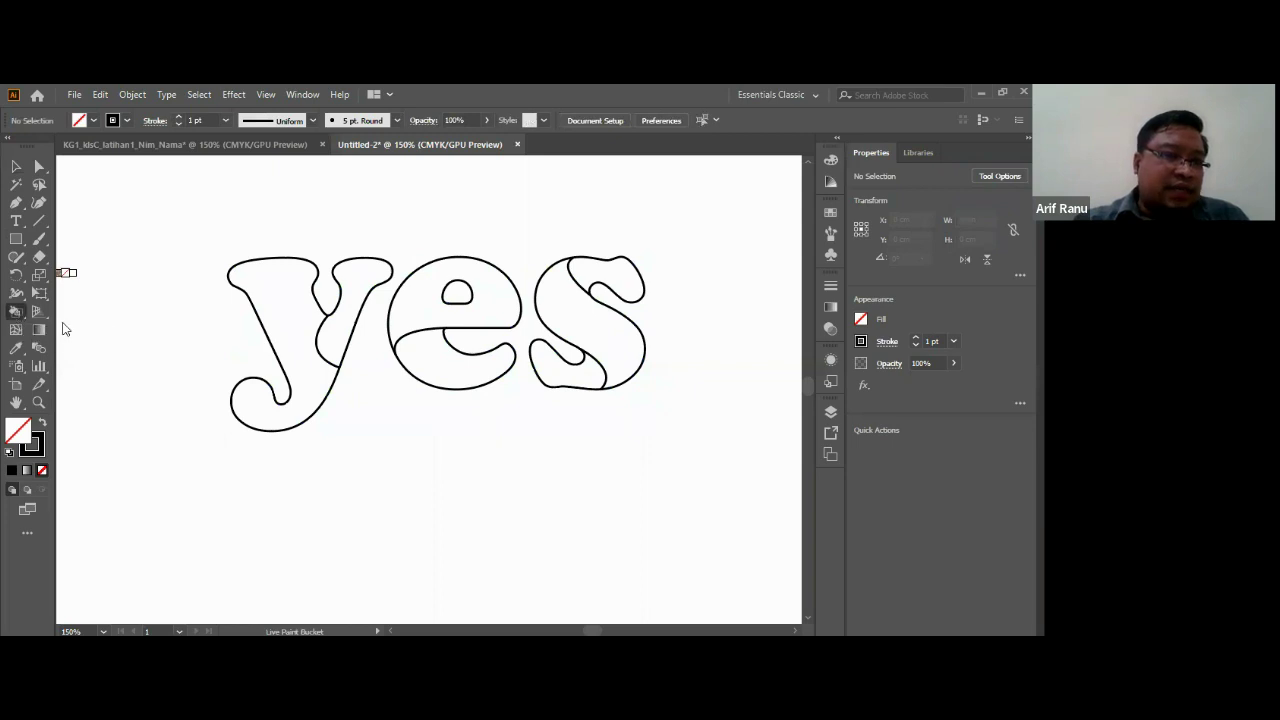
{"action": "right_click", "coordinate": [16, 311]}
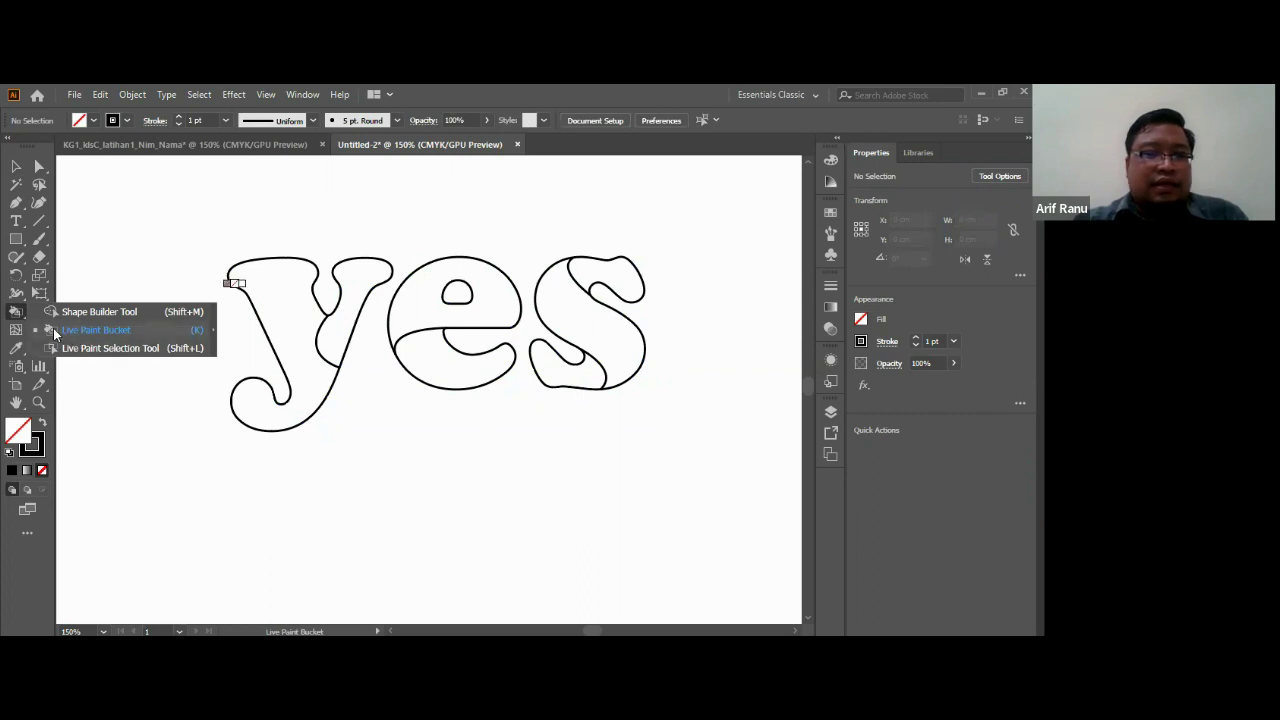
{"action": "left_click", "coordinate": [54, 331]}
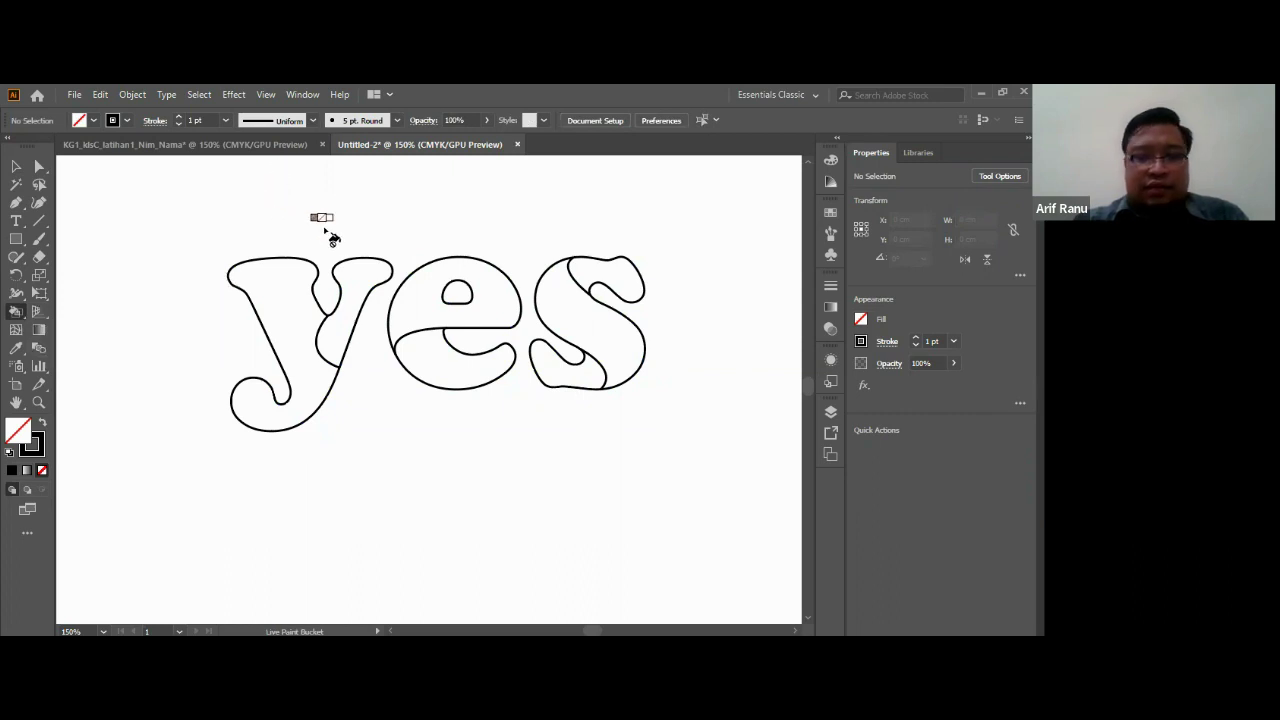
{"action": "key", "text": "Right"}
{"action": "key", "text": "Right"}
{"action": "key", "text": "Right"}
{"action": "key", "text": "Right"}
{"action": "key", "text": "Right"}
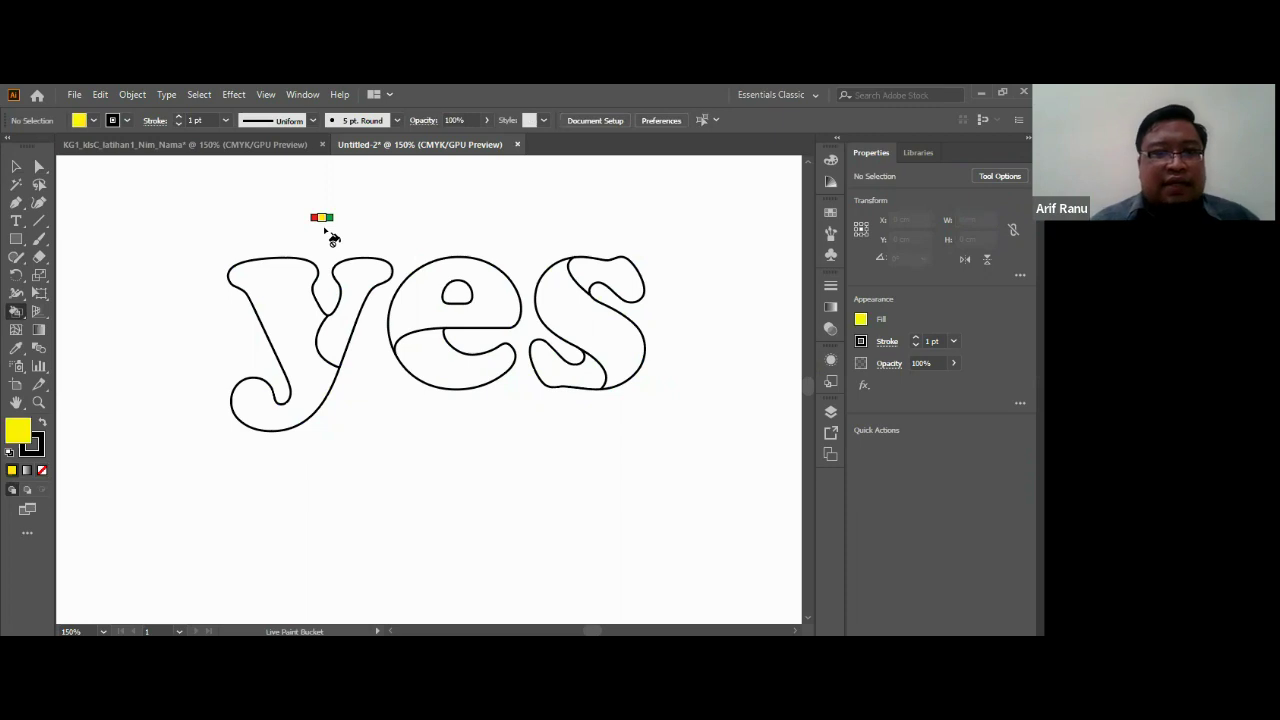
{"action": "key", "text": "Right"}
{"action": "key", "text": "Right"}
{"action": "key", "text": "Right"}
{"action": "key", "text": "Right"}
{"action": "key", "text": "Right"}
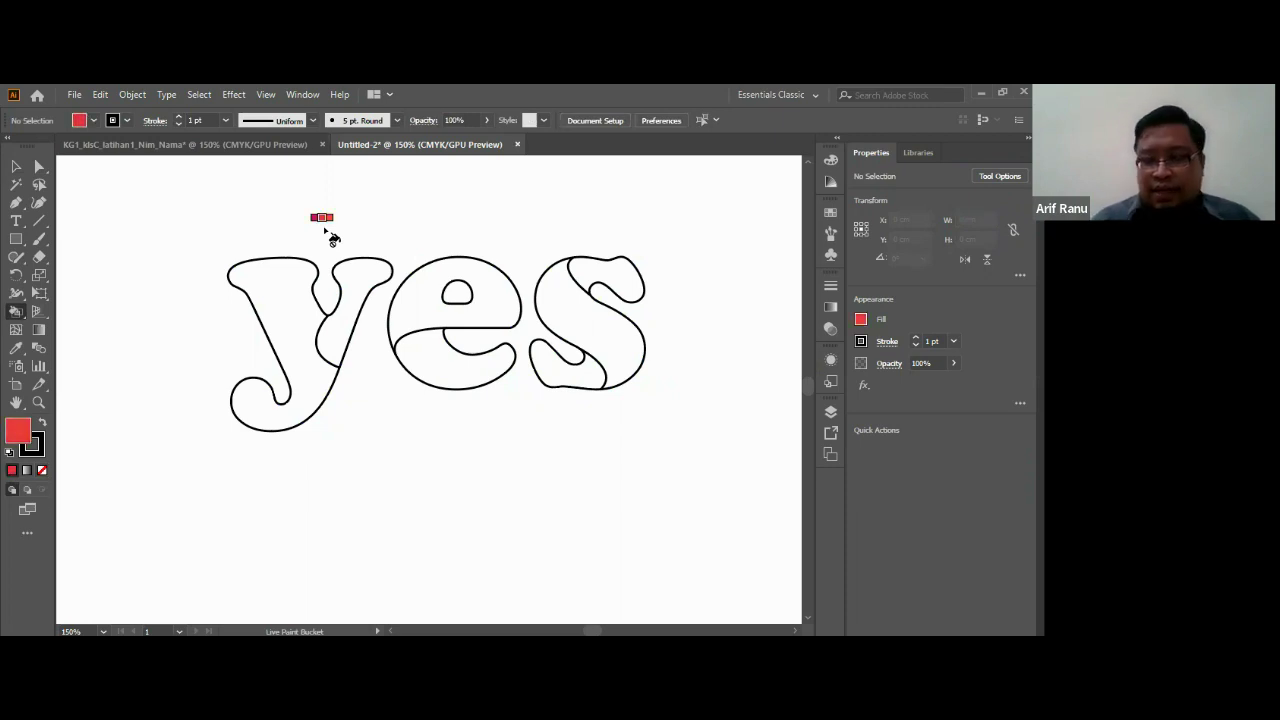
{"action": "key", "text": "Right"}
{"action": "key", "text": "Right"}
{"action": "key", "text": "Right"}
{"action": "key", "text": "Right"}
{"action": "key", "text": "Right"}
{"action": "key", "text": "Right"}
{"action": "key", "text": "Right"}
{"action": "key", "text": "Right"}
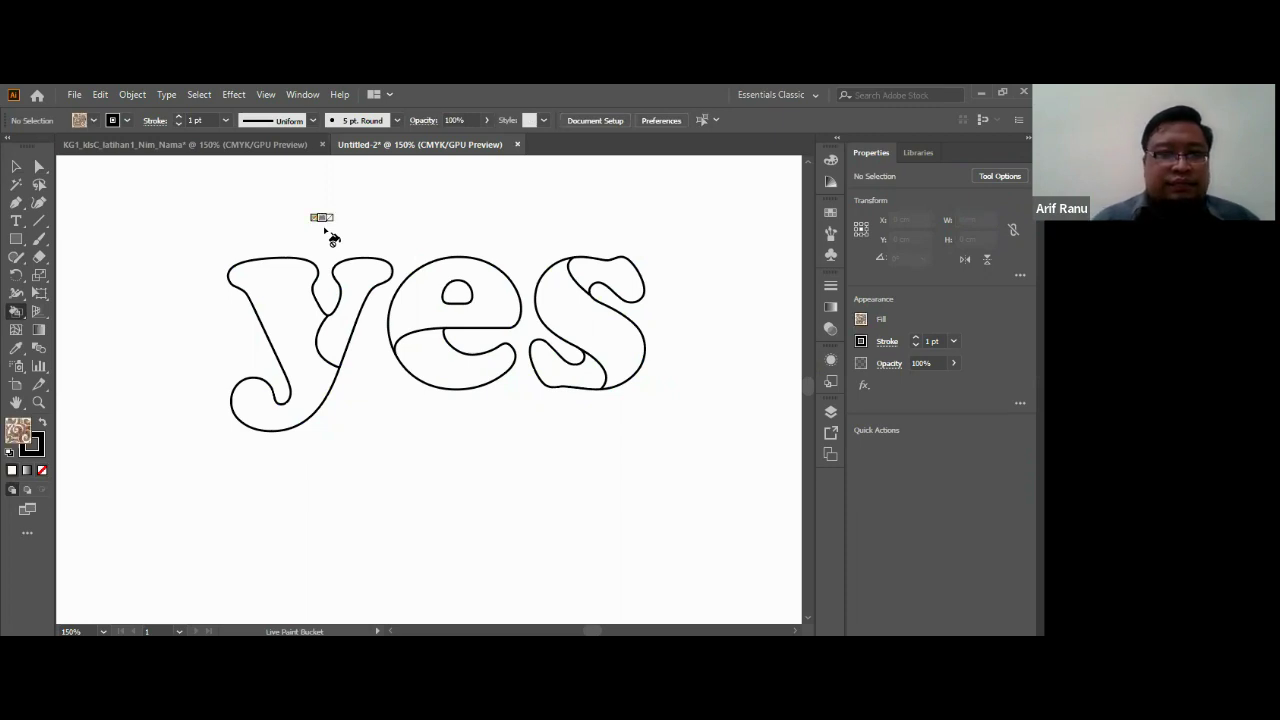
{"action": "key", "text": "Right"}
{"action": "key", "text": "Right"}
{"action": "key", "text": "Right"}
{"action": "key", "text": "Right"}
{"action": "key", "text": "Right"}
{"action": "key", "text": "Right"}
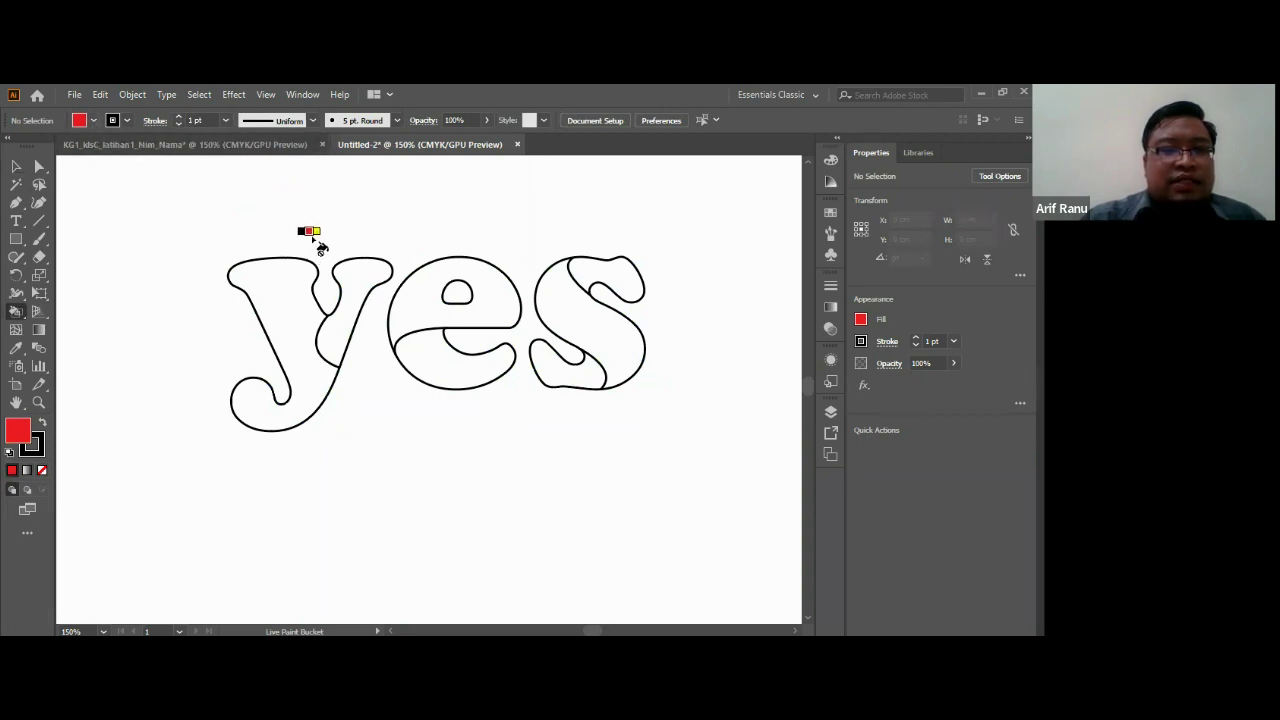
{"action": "key", "text": "Right"}
{"action": "key", "text": "Right"}
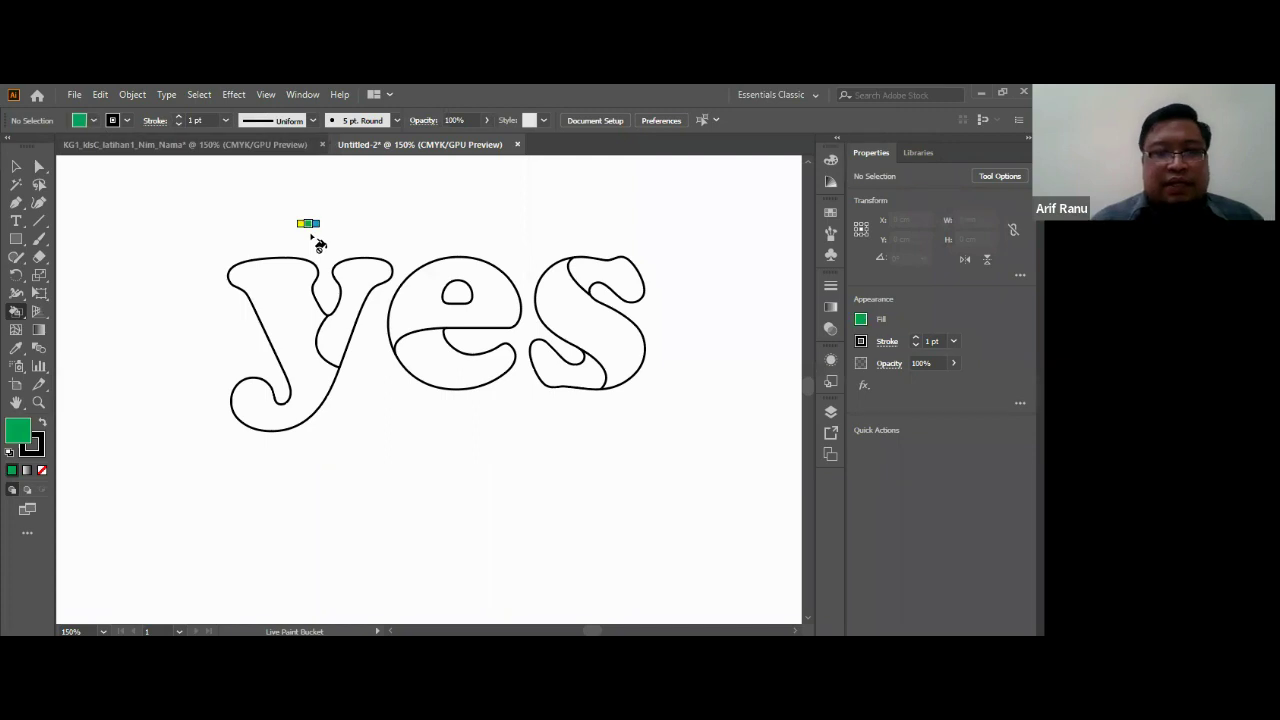
{"action": "key", "text": "Right"}
{"action": "key", "text": "Right"}
{"action": "key", "text": "Right"}
{"action": "key", "text": "Right"}
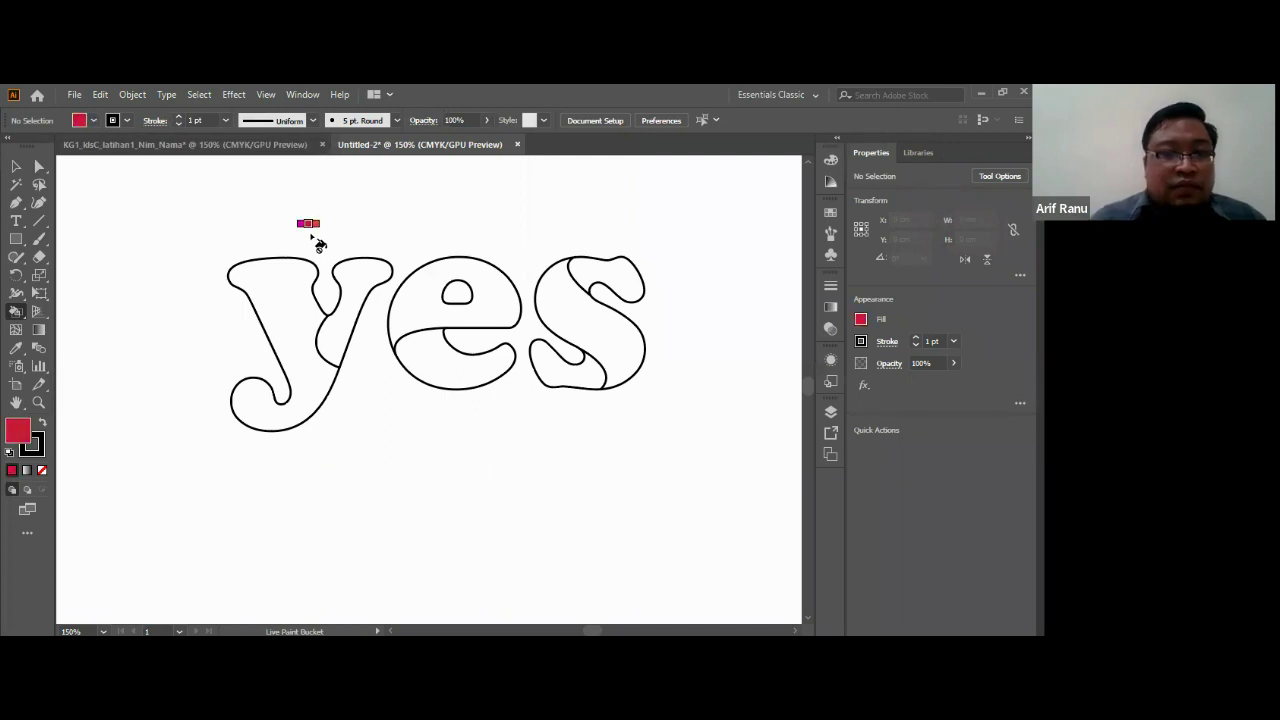
{"action": "key", "text": "Right"}
{"action": "key", "text": "Right"}
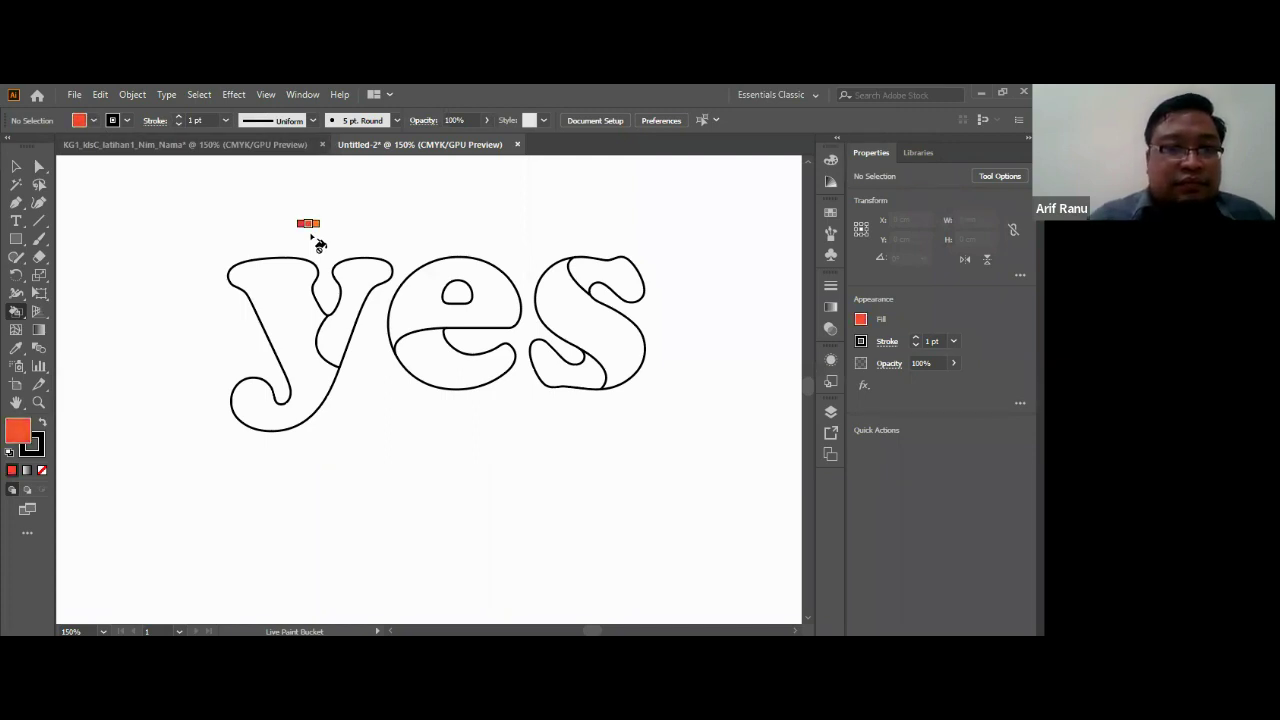
Step: Paint the y, top of the e and right of the s red, undoing a stray fill
{"action": "left_click", "coordinate": [292, 302]}
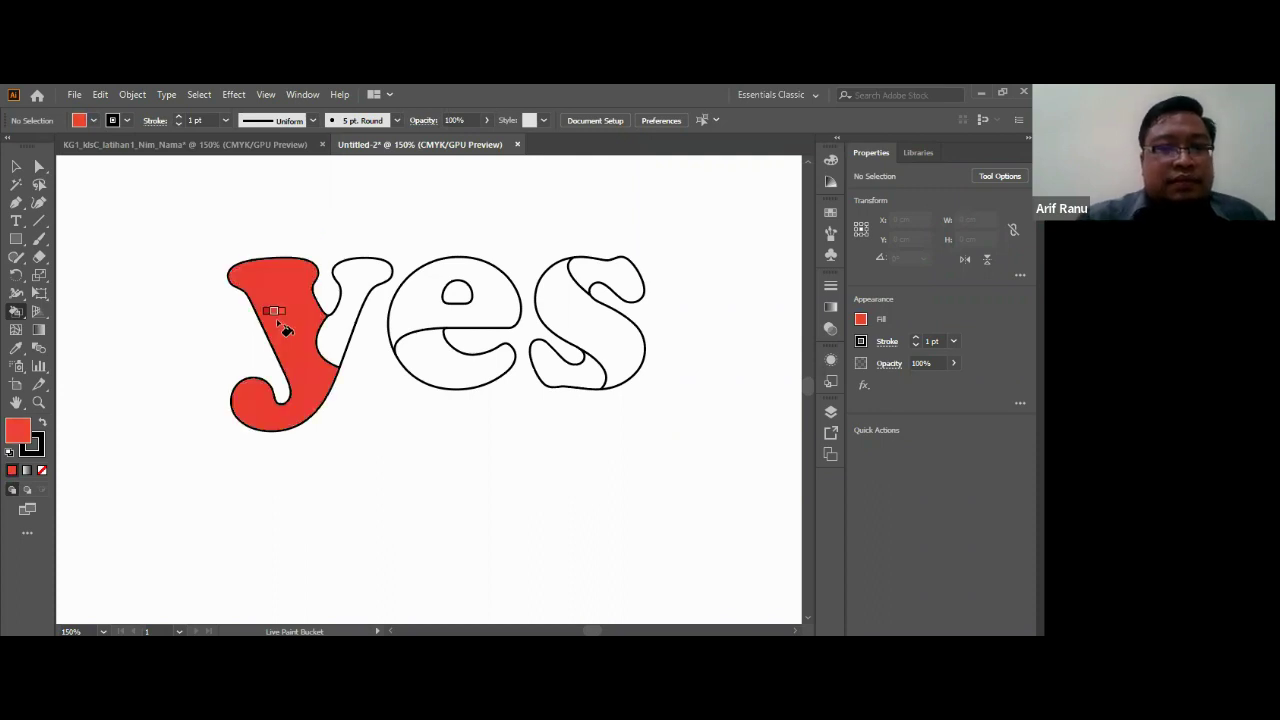
{"action": "left_click", "coordinate": [430, 328]}
{"action": "left_click", "coordinate": [582, 305]}
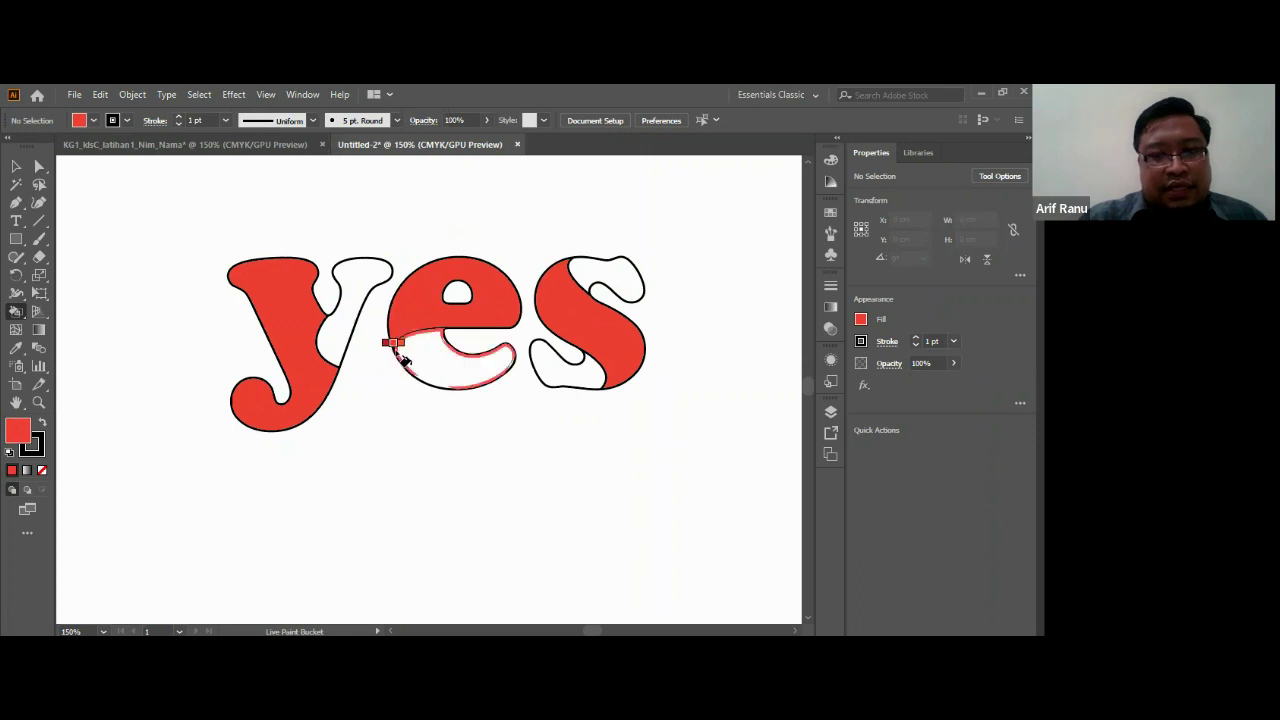
{"action": "key", "text": "ctrl+z"}
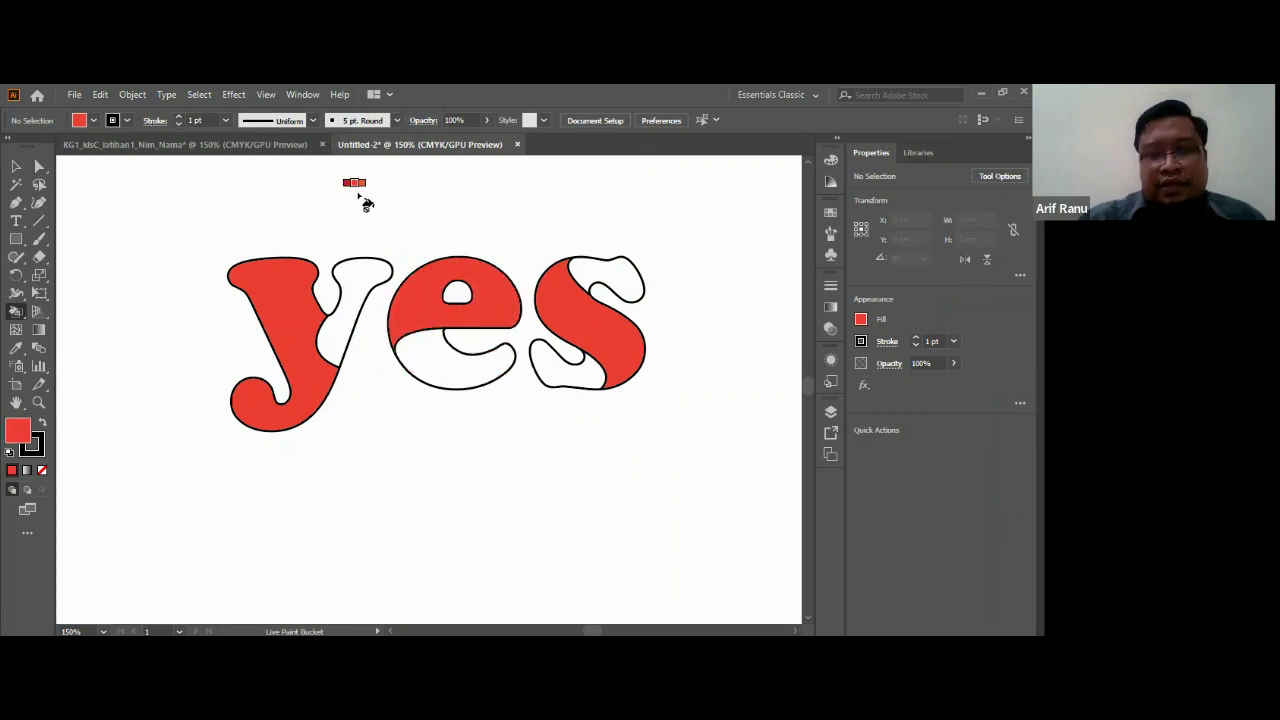
Step: Fill the split-off regions and top of the s with the yellow-orange gradient
{"action": "key", "text": "Right"}
{"action": "key", "text": "Right"}
{"action": "key", "text": "Right"}
{"action": "key", "text": "Right"}
{"action": "key", "text": "Right"}
{"action": "key", "text": "Right"}
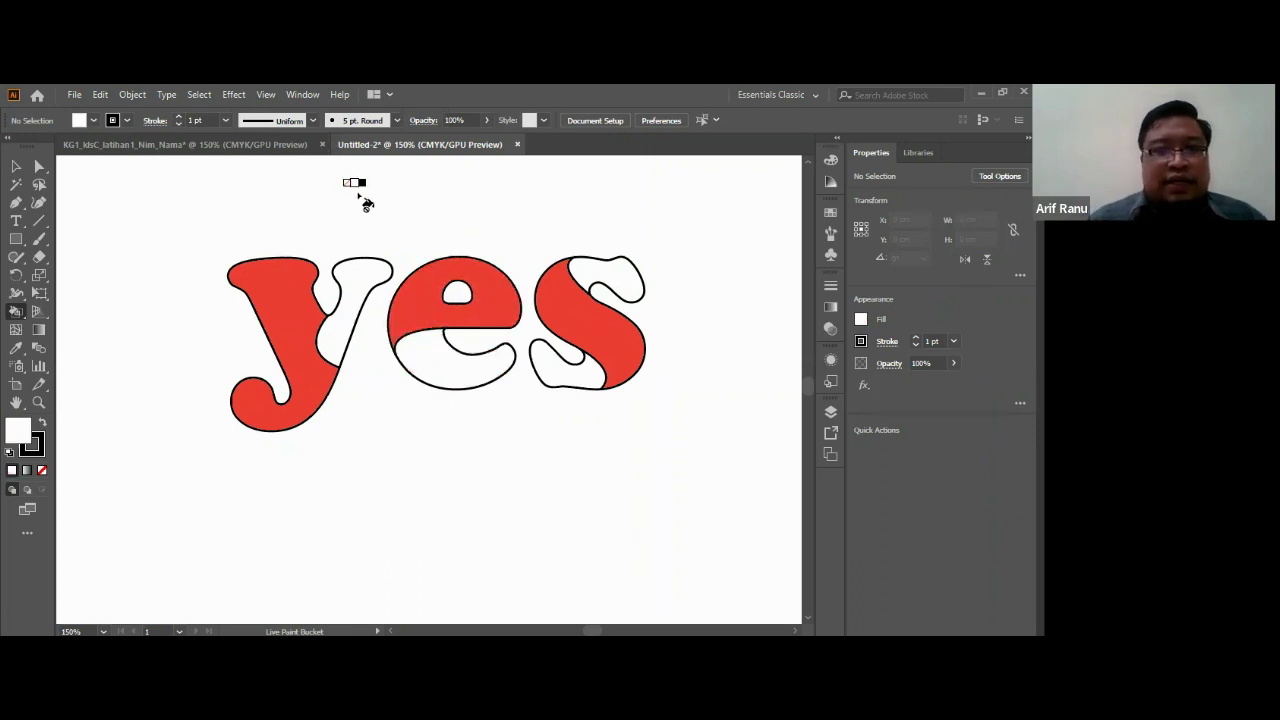
{"action": "key", "text": "Right"}
{"action": "key", "text": "Right"}
{"action": "key", "text": "Right"}
{"action": "key", "text": "Right"}
{"action": "key", "text": "Right"}
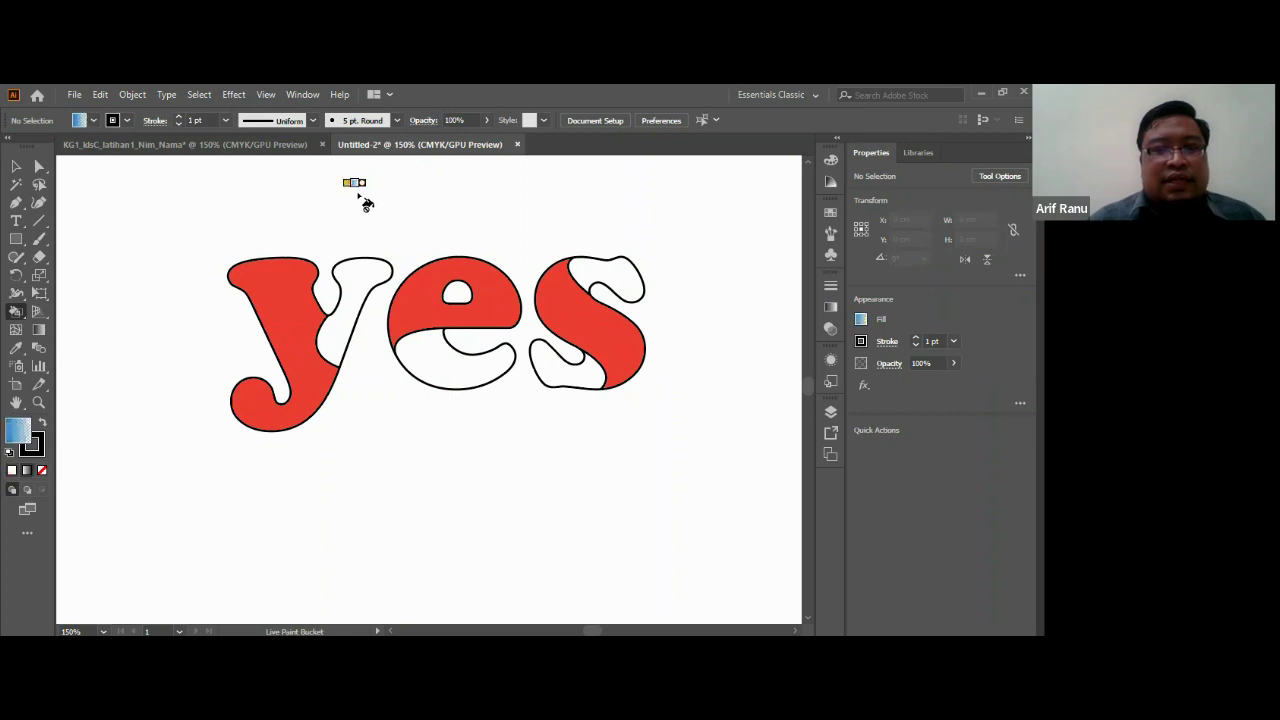
{"action": "key", "text": "Right"}
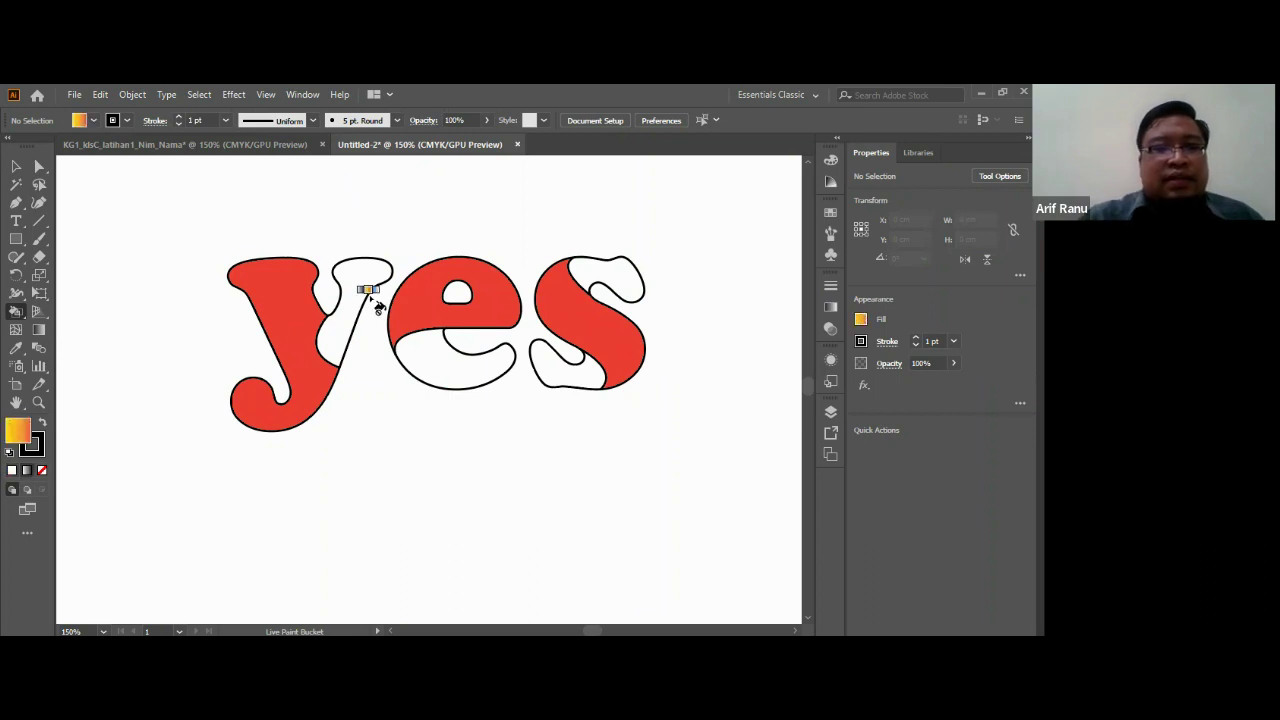
{"action": "left_click", "coordinate": [365, 312]}
{"action": "left_click", "coordinate": [432, 352]}
{"action": "left_click", "coordinate": [565, 365]}
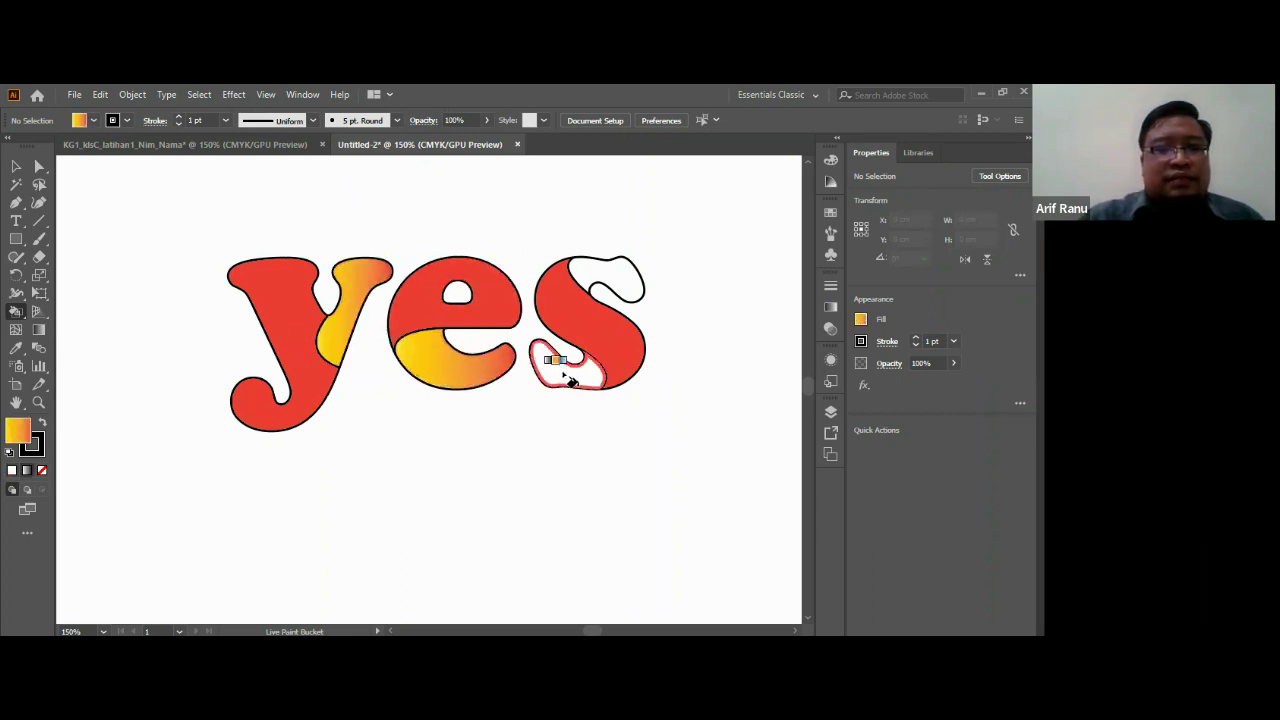
{"action": "left_click", "coordinate": [612, 284]}
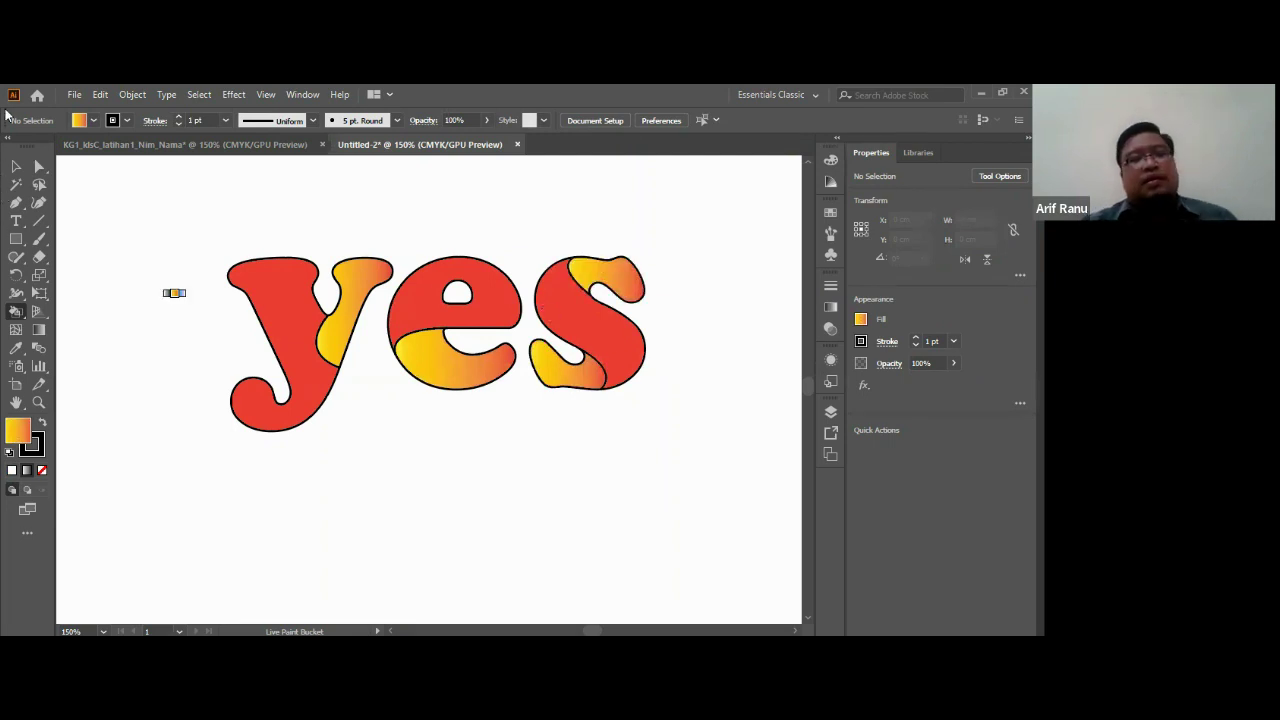
{"action": "left_click", "coordinate": [16, 164]}
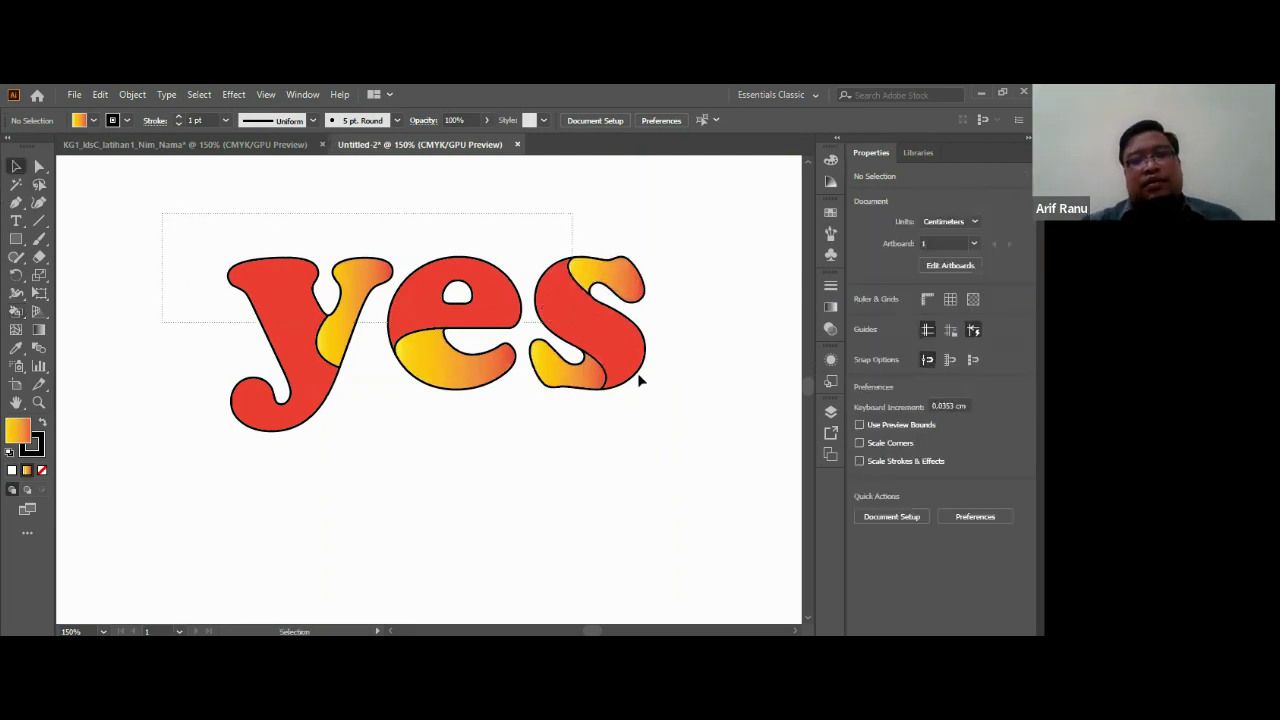
Step: Select the painted 'yes' group and set its stroke to None
{"action": "left_click_drag", "start_coordinate": [168, 218], "coordinate": [706, 502]}
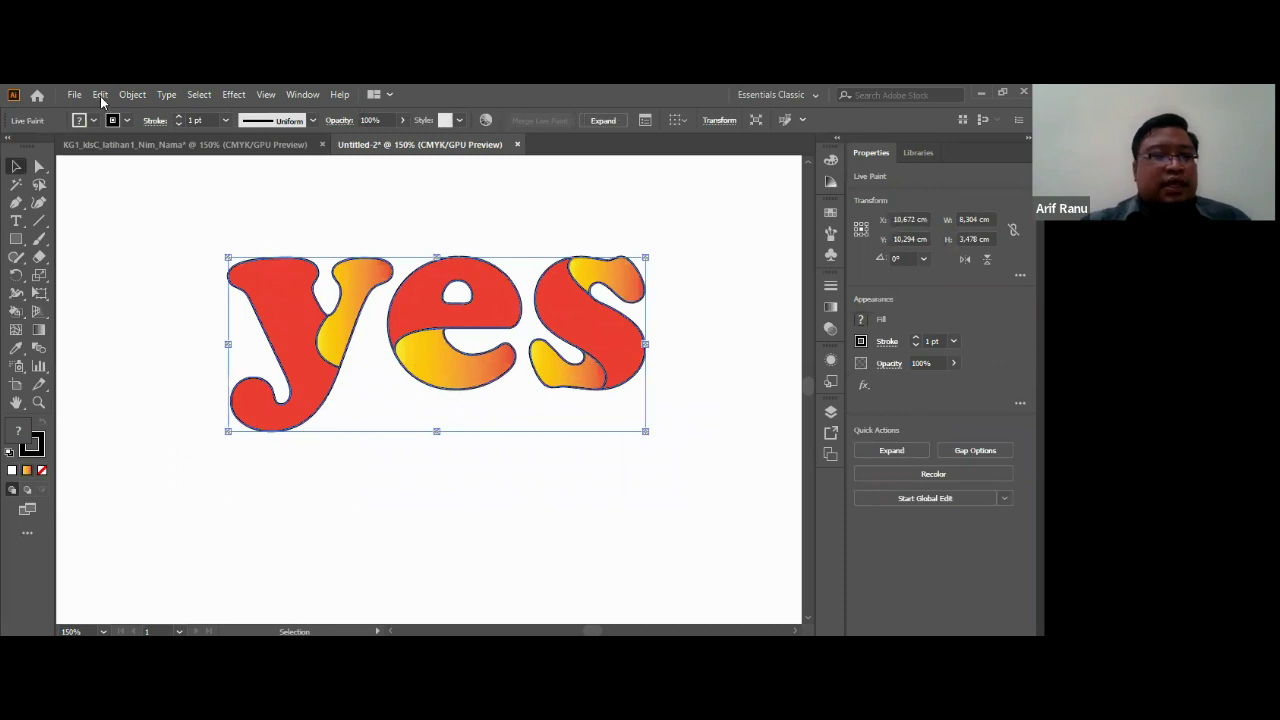
{"action": "left_click", "coordinate": [126, 120]}
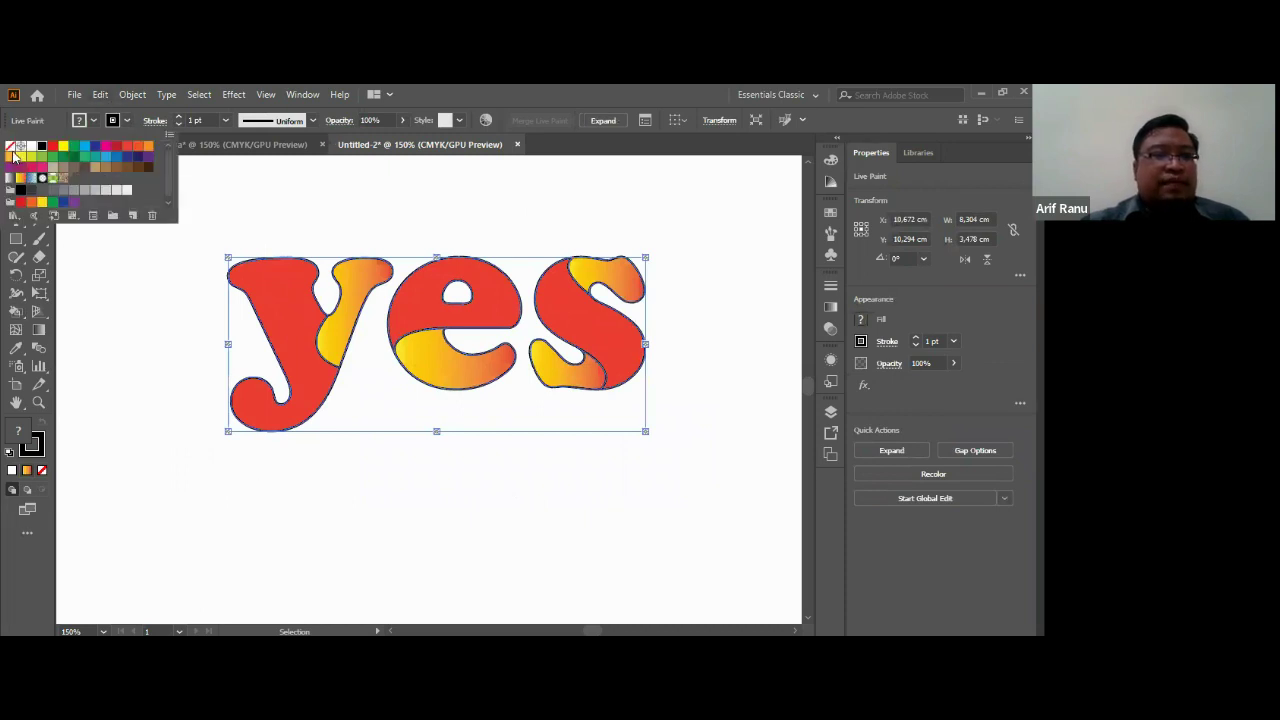
{"action": "left_click", "coordinate": [10, 148]}
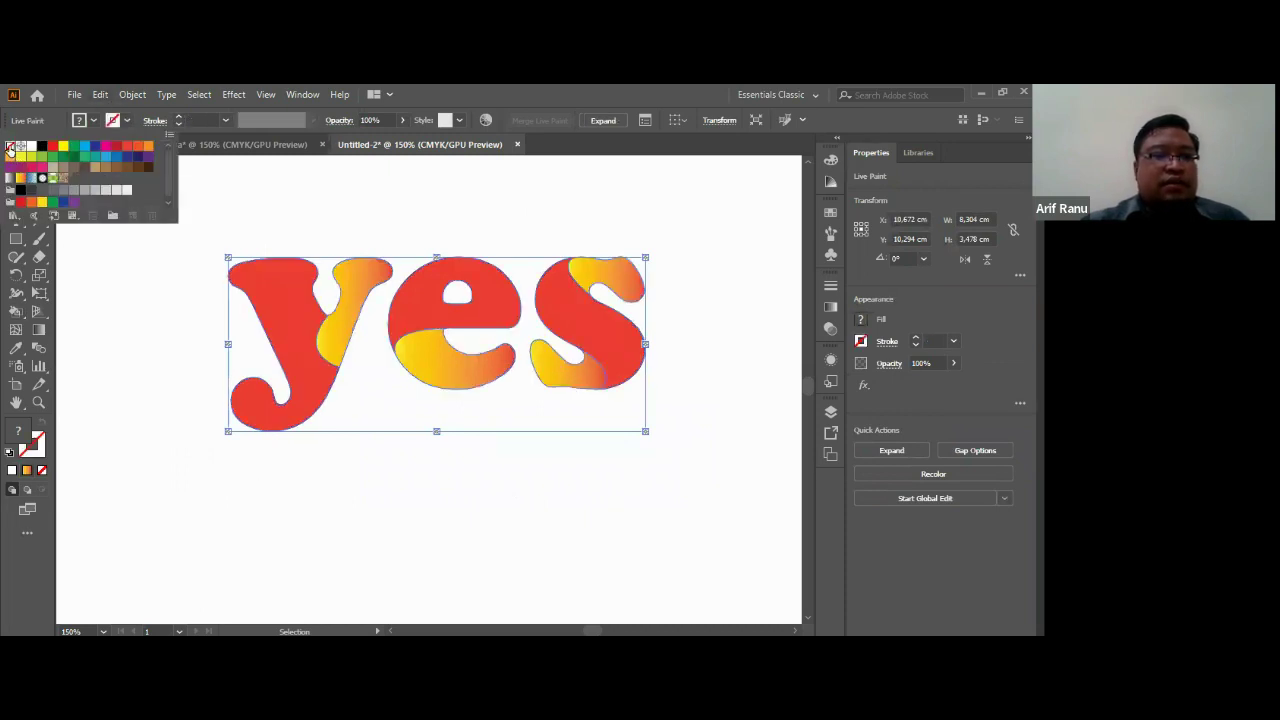
{"action": "left_click", "coordinate": [574, 220]}
{"action": "left_click", "coordinate": [765, 331]}
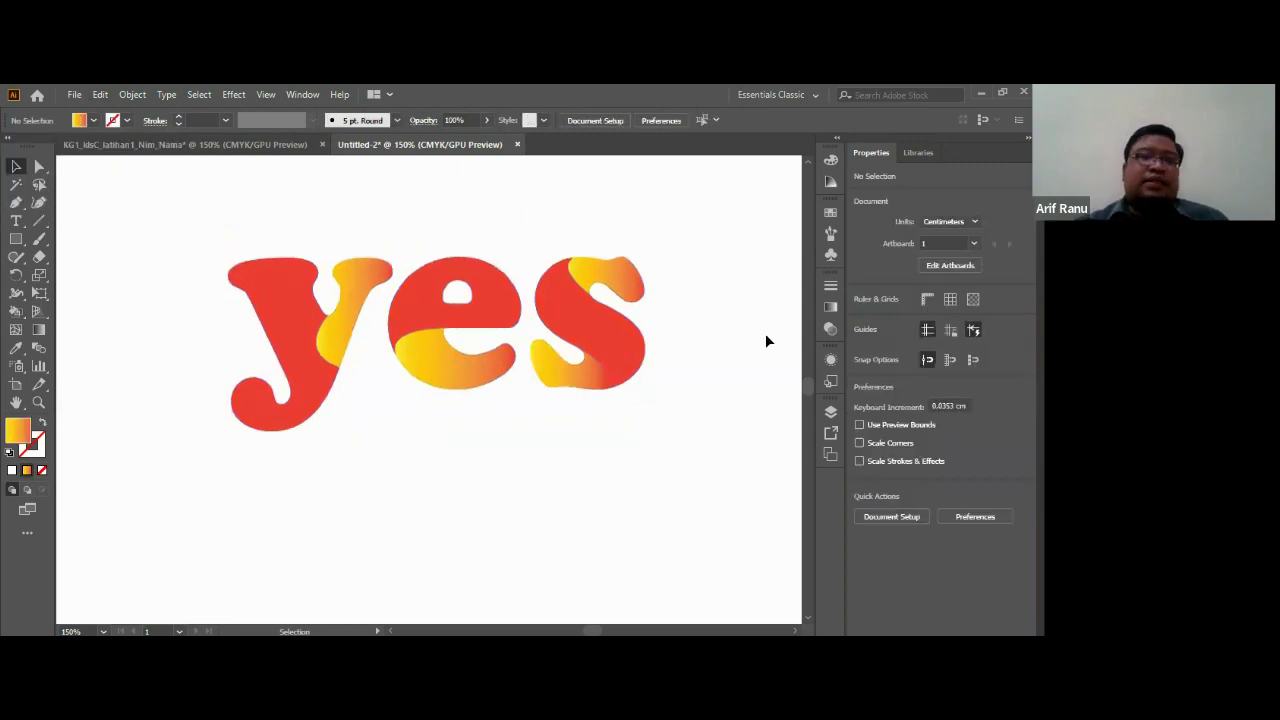
{"action": "scroll", "coordinate": [766, 341], "scroll_direction": "down", "scroll_amount": 1}
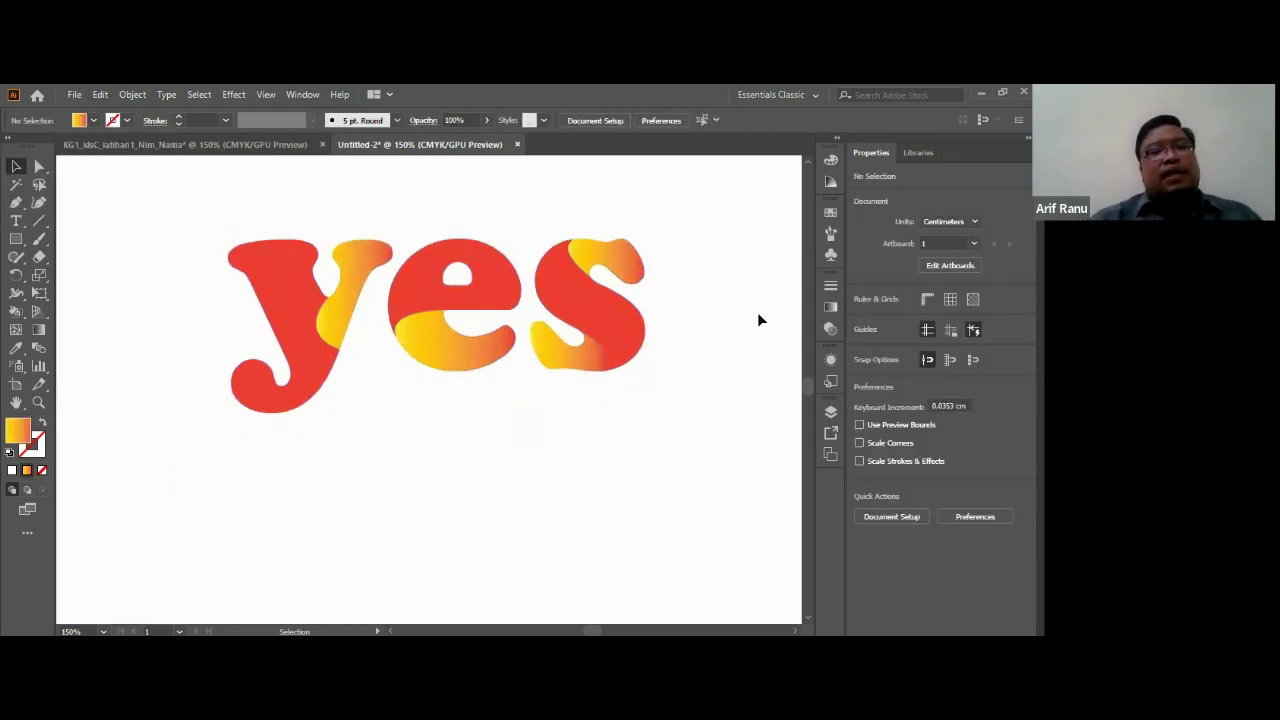
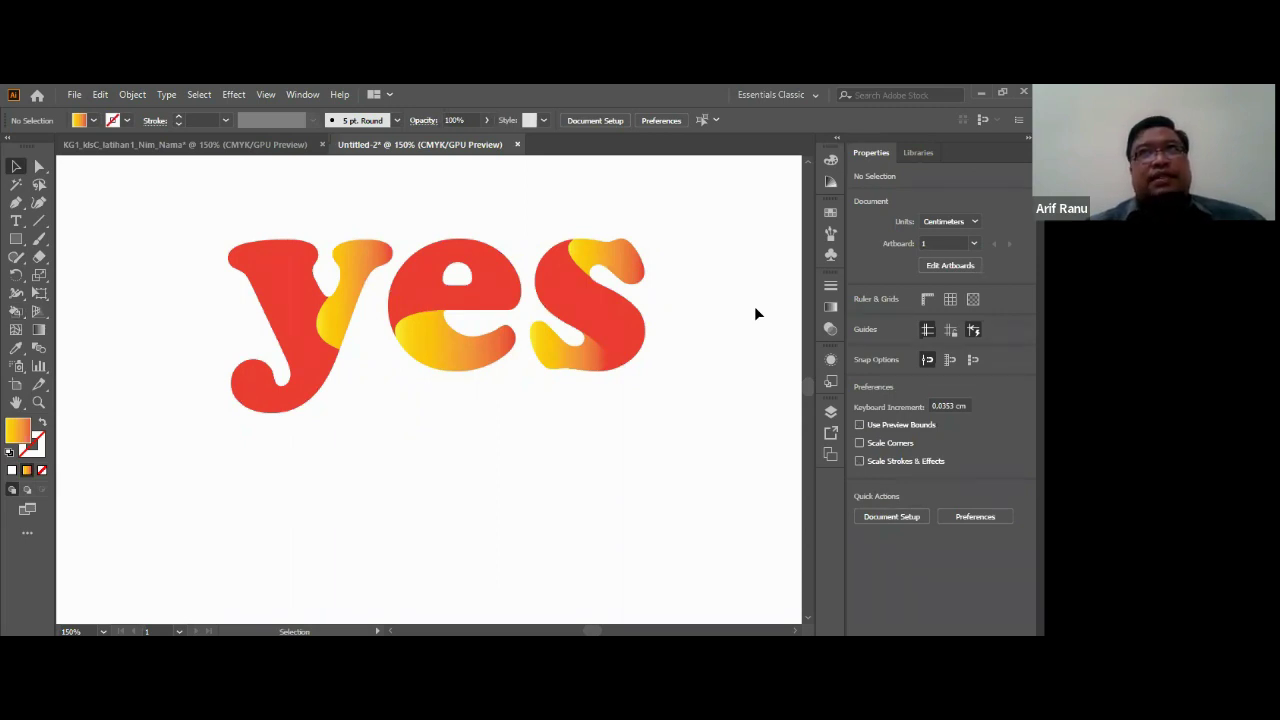
Step: Type 'deKave' as new text below the 'yes' lettering
{"action": "scroll", "coordinate": [751, 312], "scroll_direction": "down", "scroll_amount": 2}
{"action": "scroll", "coordinate": [750, 317], "scroll_direction": "up", "scroll_amount": 1}
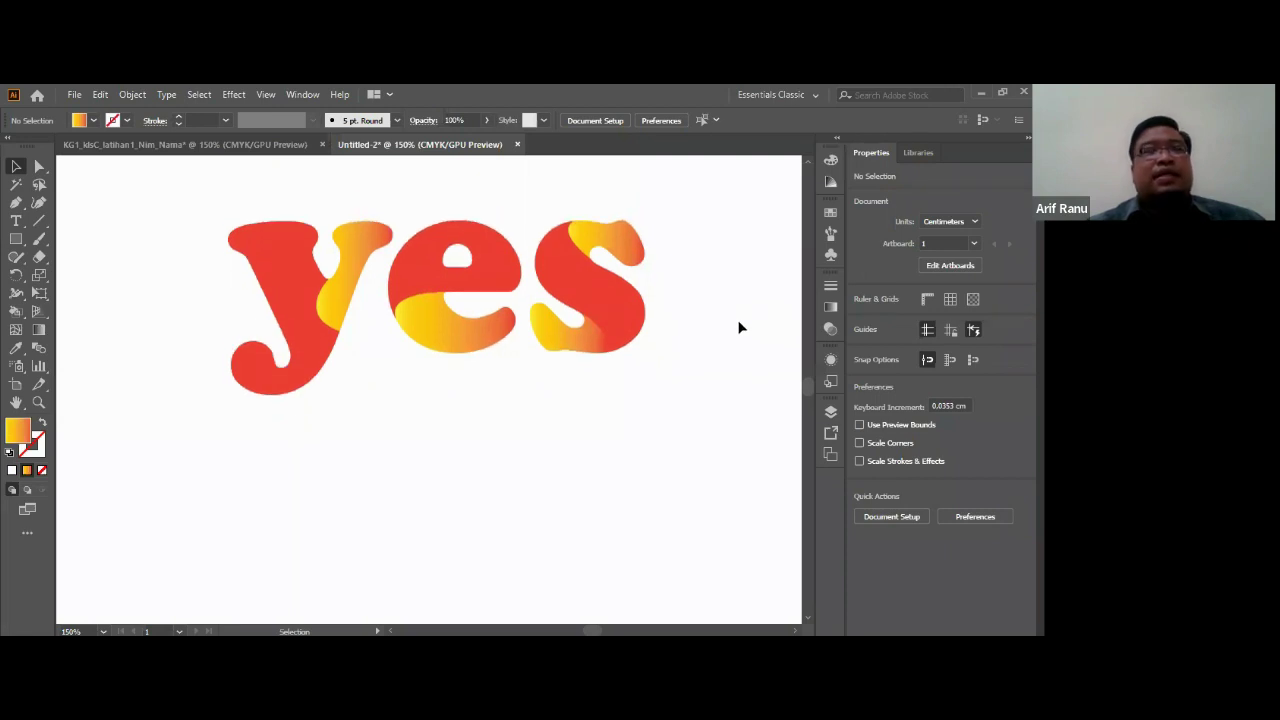
{"action": "scroll", "coordinate": [726, 340], "scroll_direction": "down", "scroll_amount": 1}
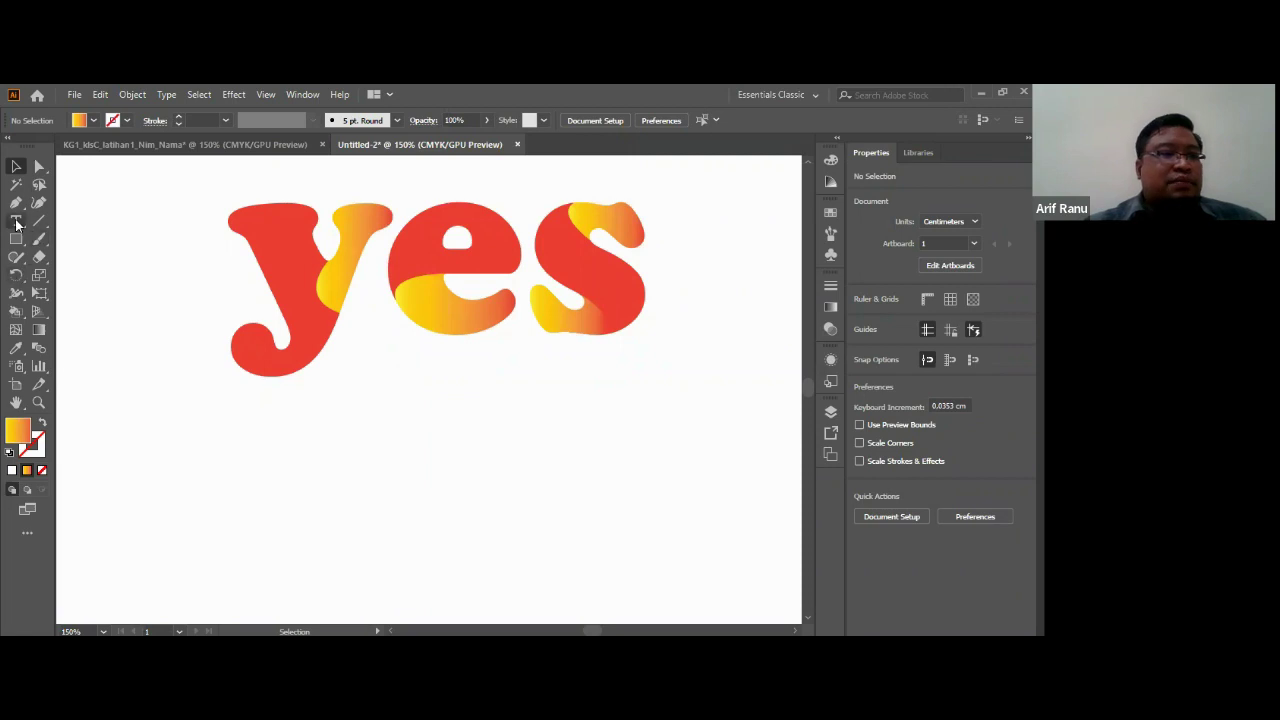
{"action": "left_click", "coordinate": [16, 221]}
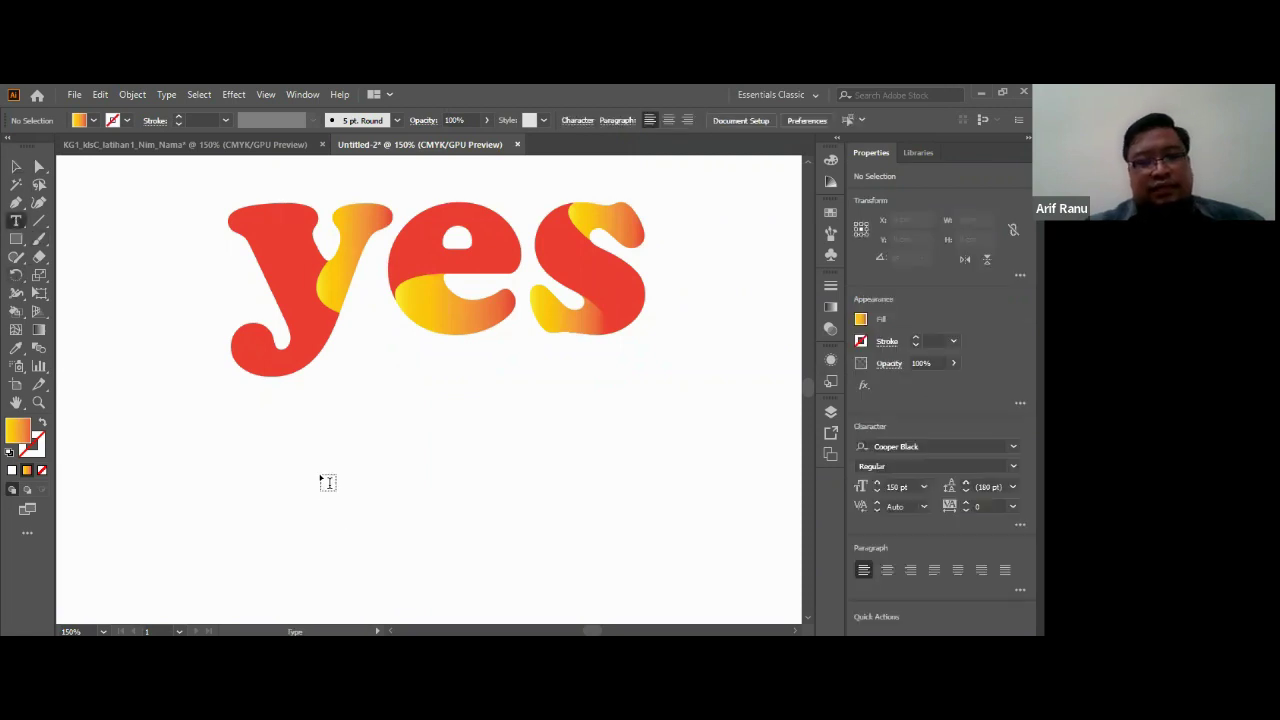
{"action": "left_click", "coordinate": [270, 466]}
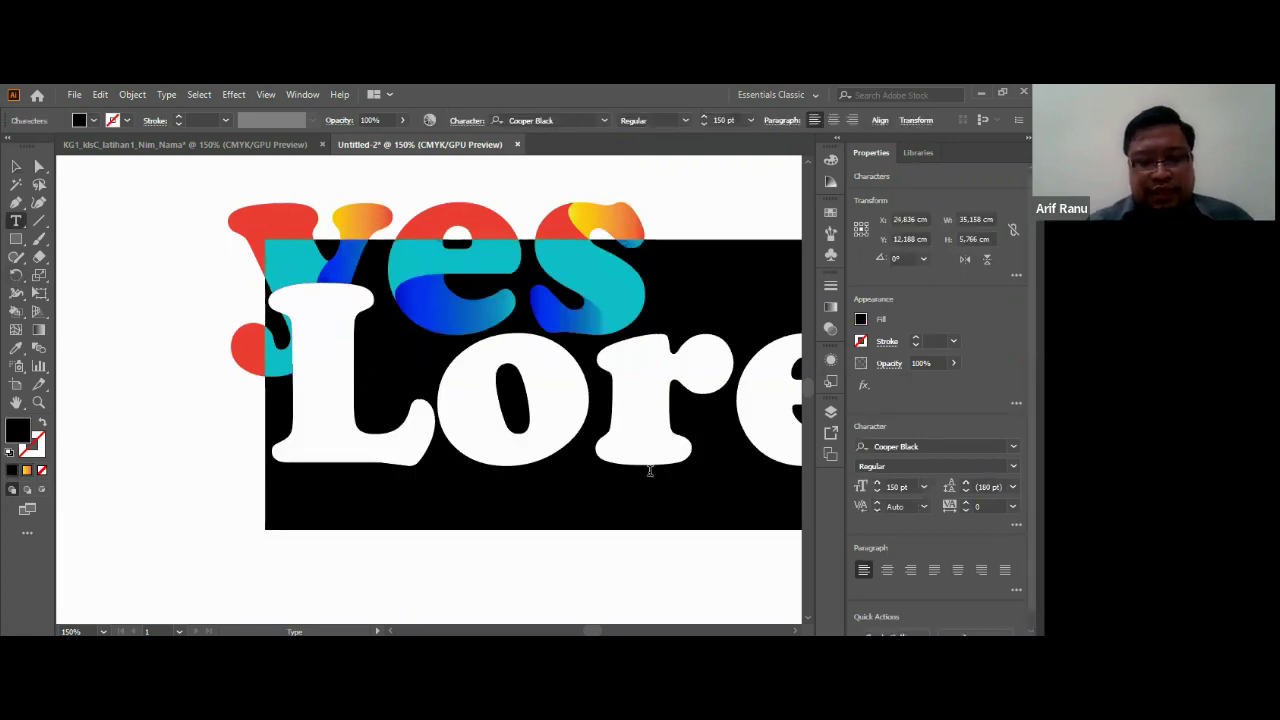
{"action": "type", "text": "de"}
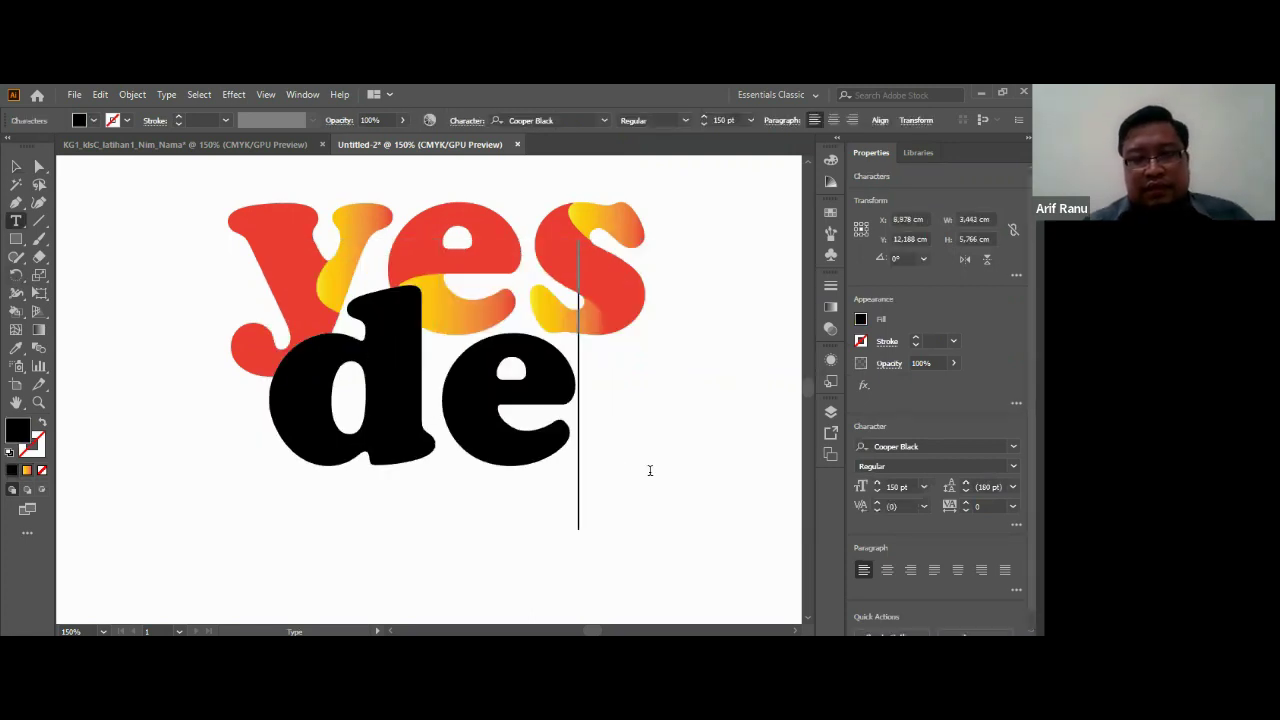
{"action": "type", "text": "Ka"}
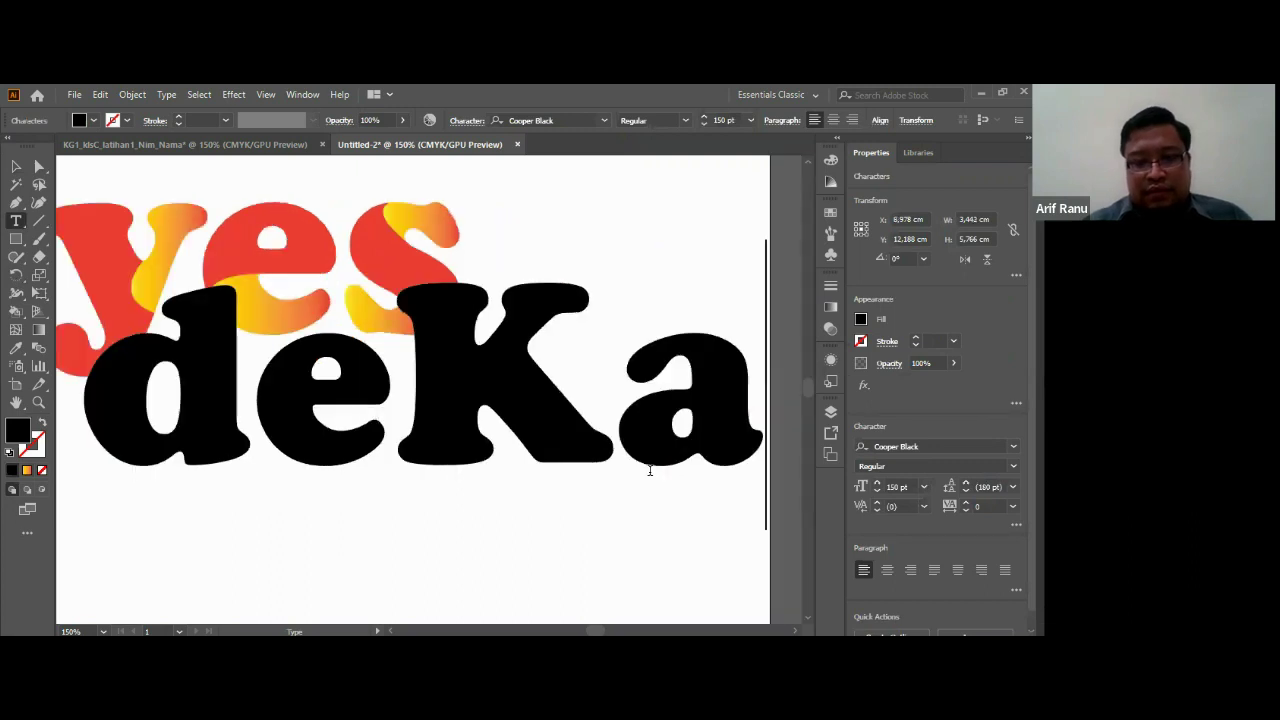
{"action": "type", "text": "v"}
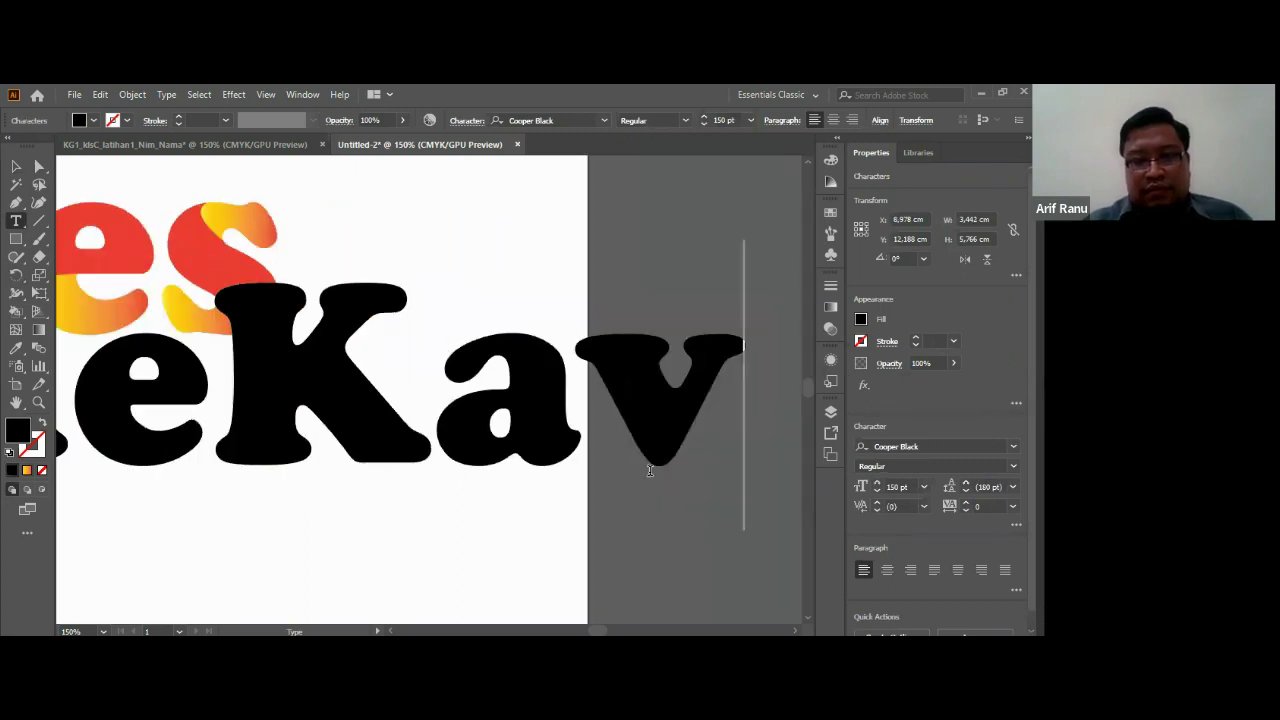
{"action": "type", "text": "e"}
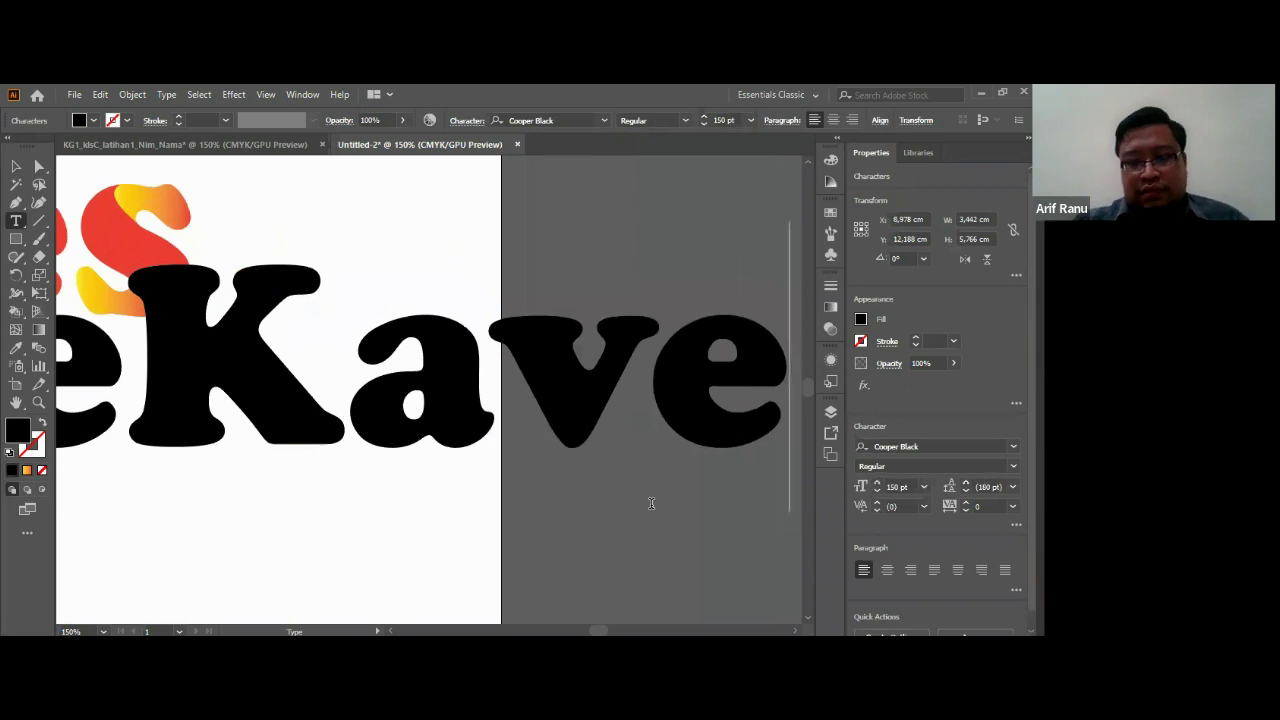
{"action": "key", "text": "Escape"}
Step: Resize all the deKave text to 72 pt, then 48 pt, and deselect it
{"action": "left_click", "coordinate": [657, 514]}
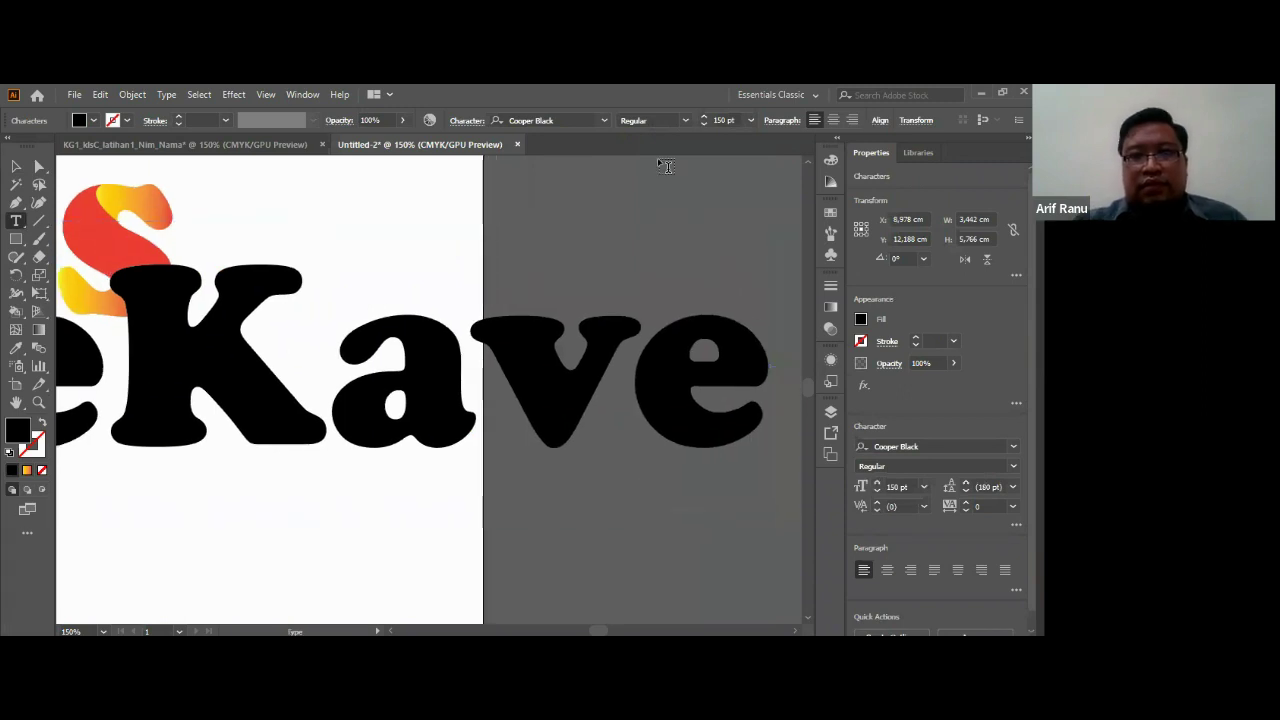
{"action": "left_click", "coordinate": [749, 120]}
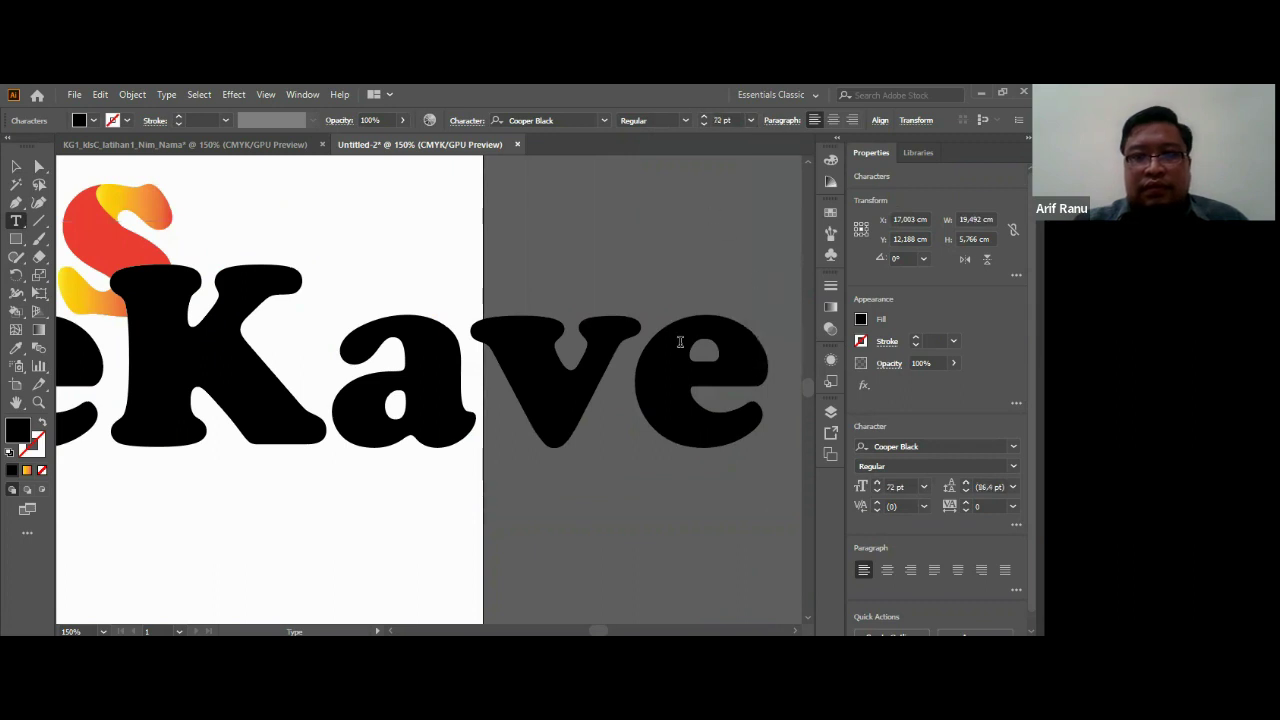
{"action": "key", "text": "ctrl+a"}
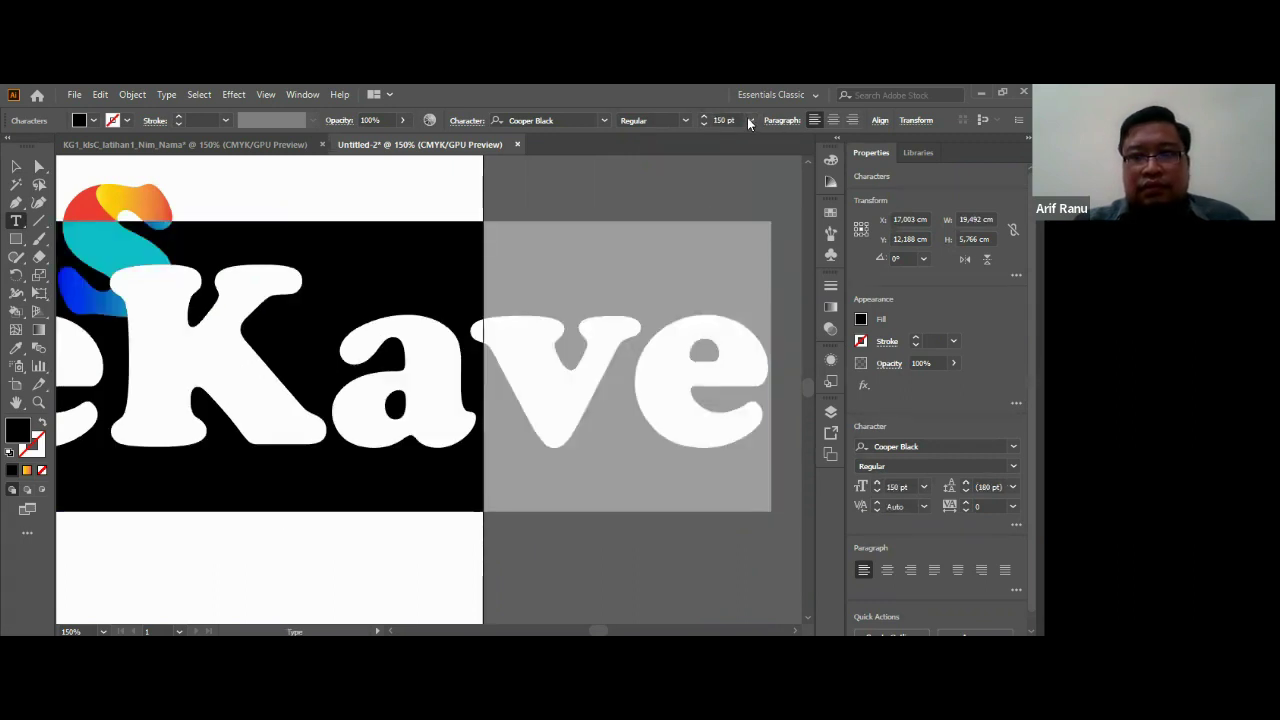
{"action": "left_click", "coordinate": [749, 120]}
{"action": "left_click", "coordinate": [774, 393]}
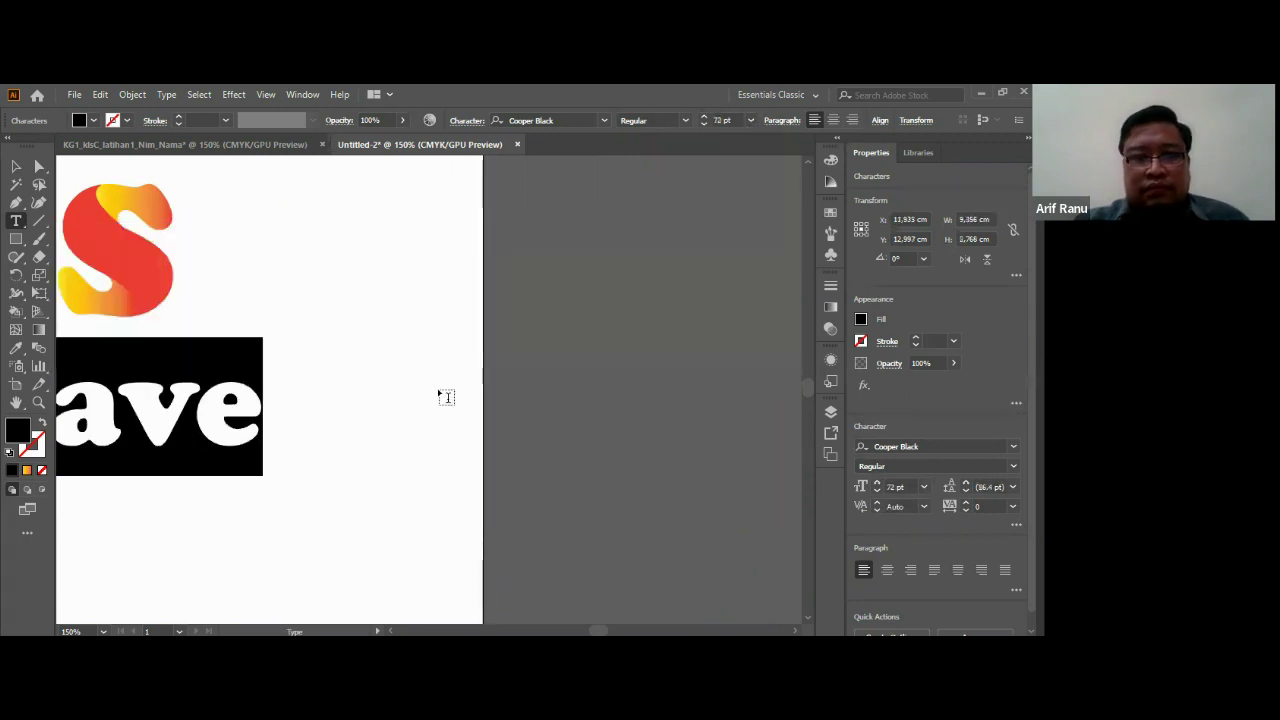
{"action": "left_click", "coordinate": [751, 120]}
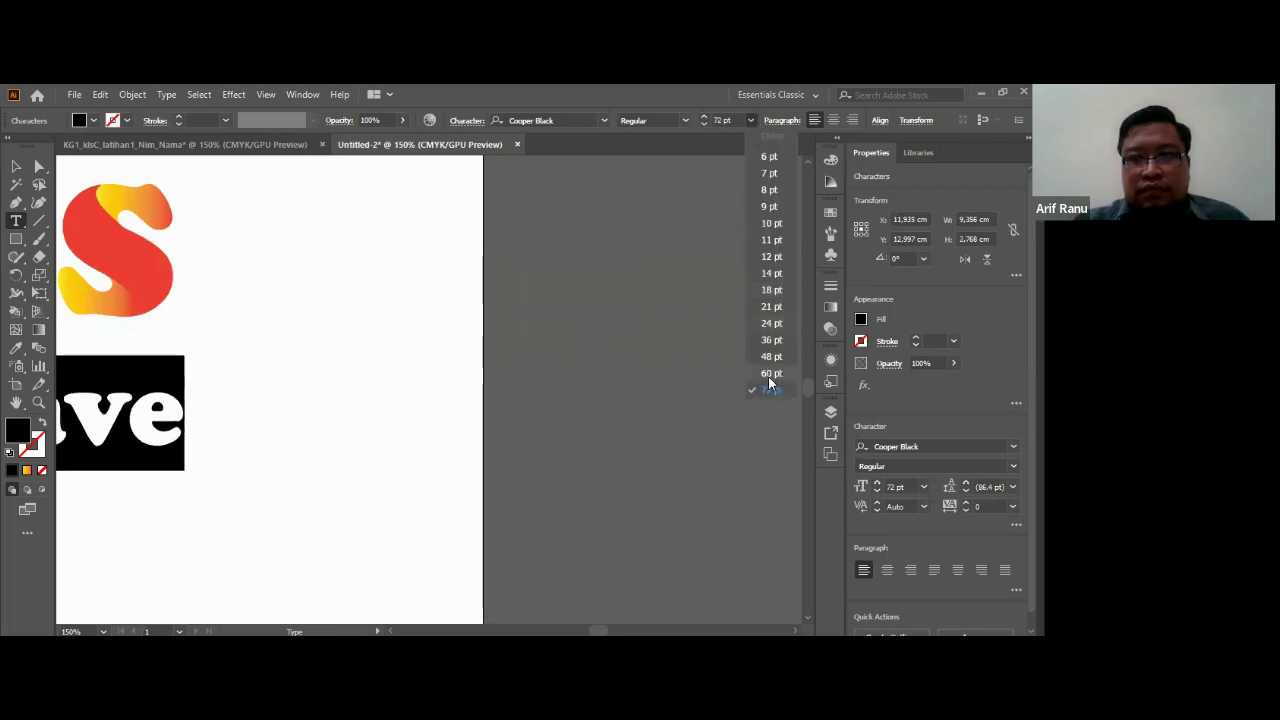
{"action": "left_click", "coordinate": [775, 358]}
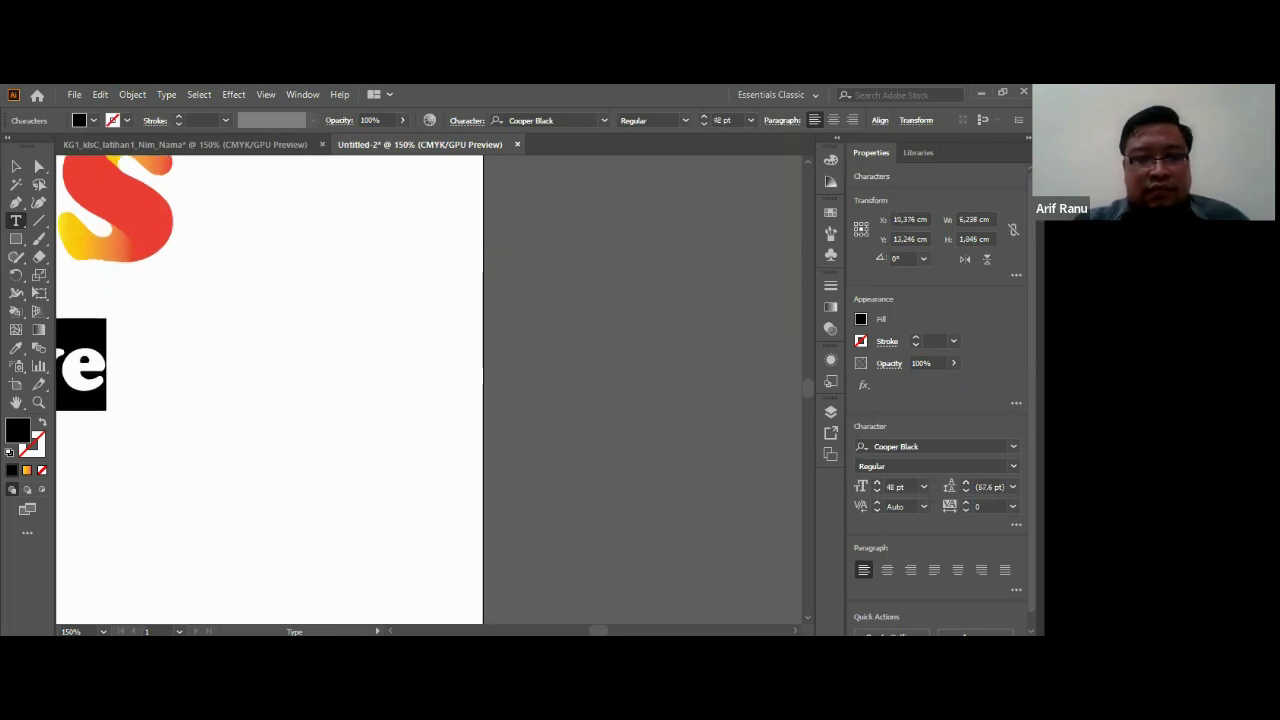
{"action": "scroll", "coordinate": [583, 601], "scroll_direction": "left", "scroll_amount": 5}
{"action": "scroll", "coordinate": [583, 601], "scroll_direction": "left", "scroll_amount": 5}
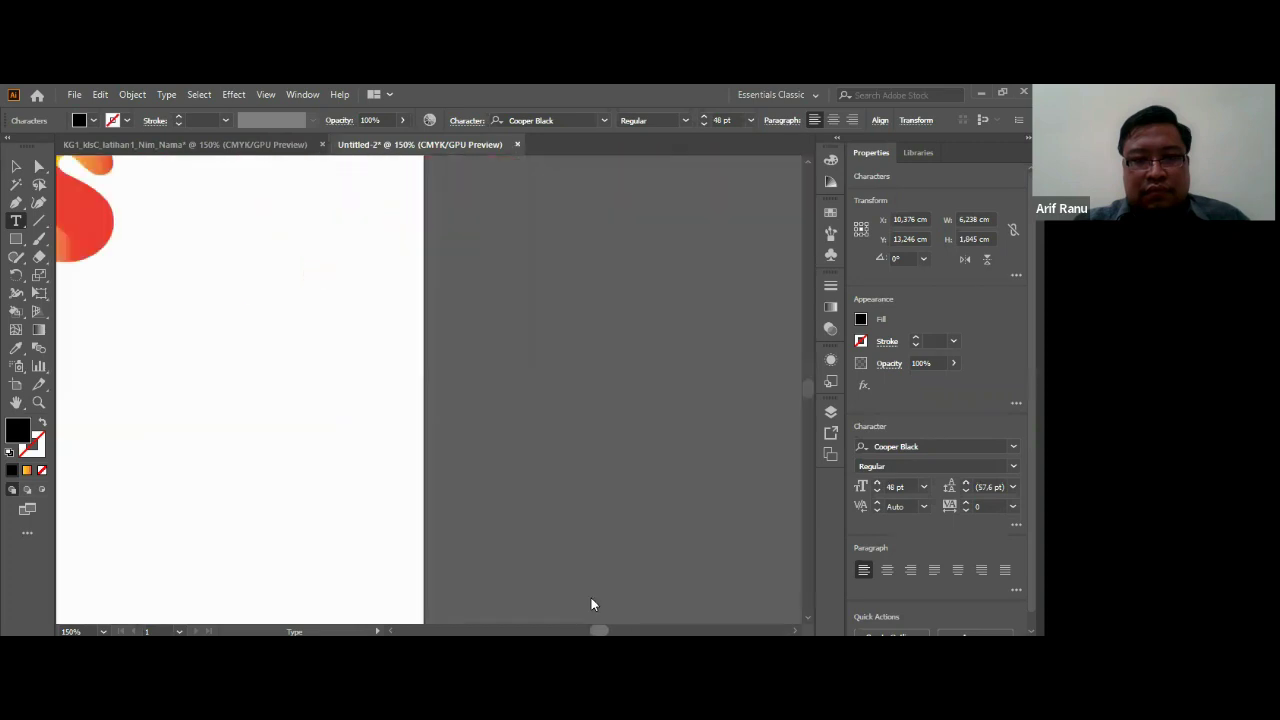
{"action": "scroll", "coordinate": [585, 601], "scroll_direction": "right", "scroll_amount": 5}
{"action": "scroll", "coordinate": [597, 591], "scroll_direction": "right", "scroll_amount": 5}
{"action": "scroll", "coordinate": [597, 588], "scroll_direction": "left", "scroll_amount": 5}
{"action": "key", "text": "ctrl+shift+a"}
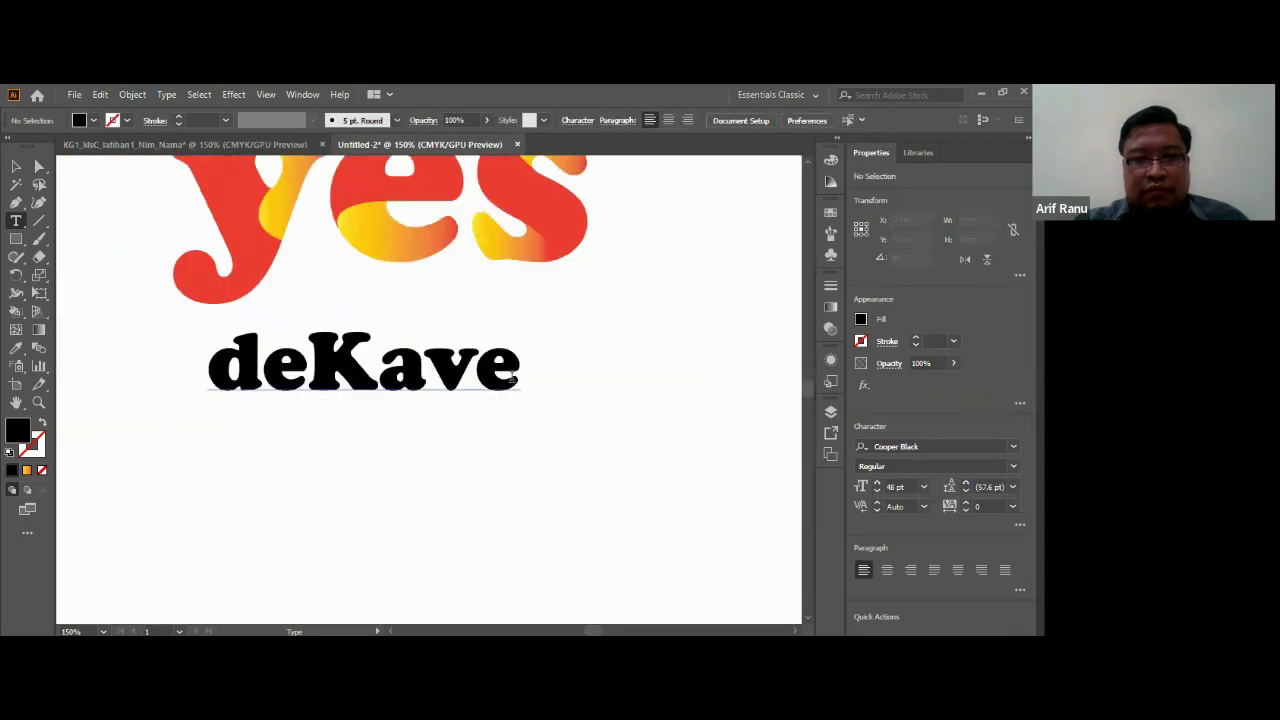
Step: Capitalize the D and insert 'sain' so the text begins 'Desain'
{"action": "left_click", "coordinate": [515, 366]}
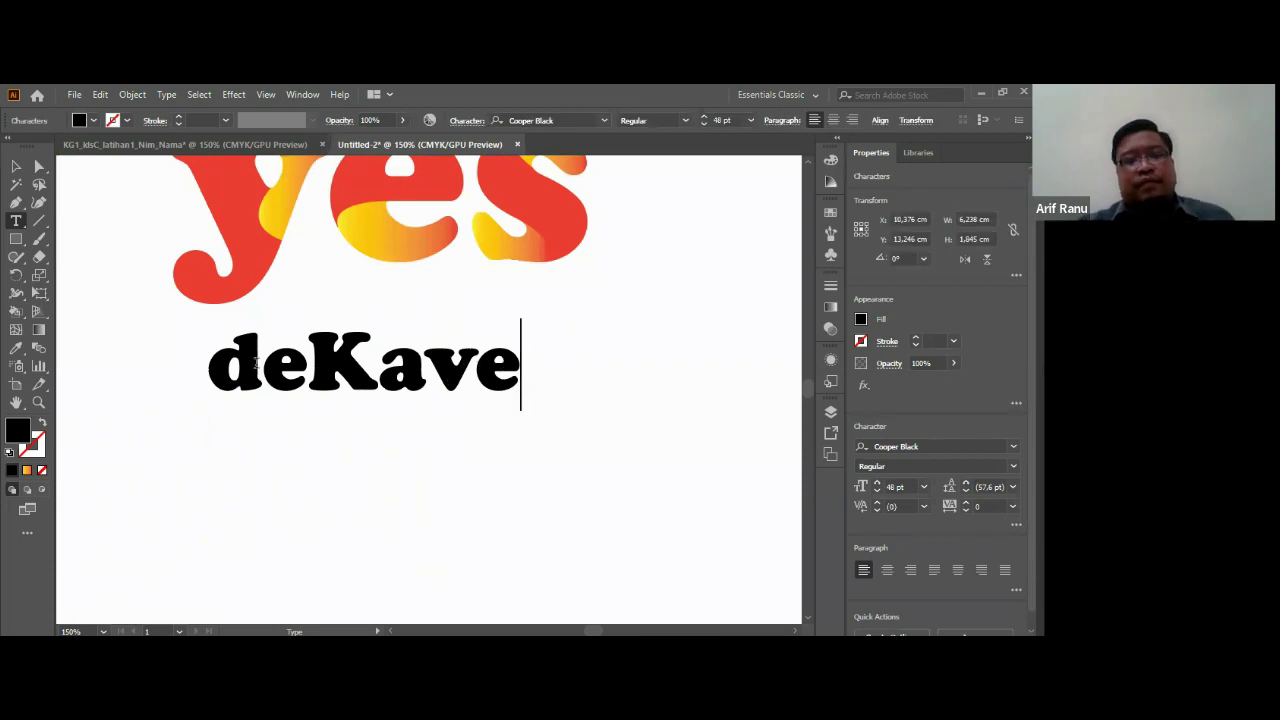
{"action": "left_click", "coordinate": [263, 365]}
{"action": "key", "text": "BackSpace"}
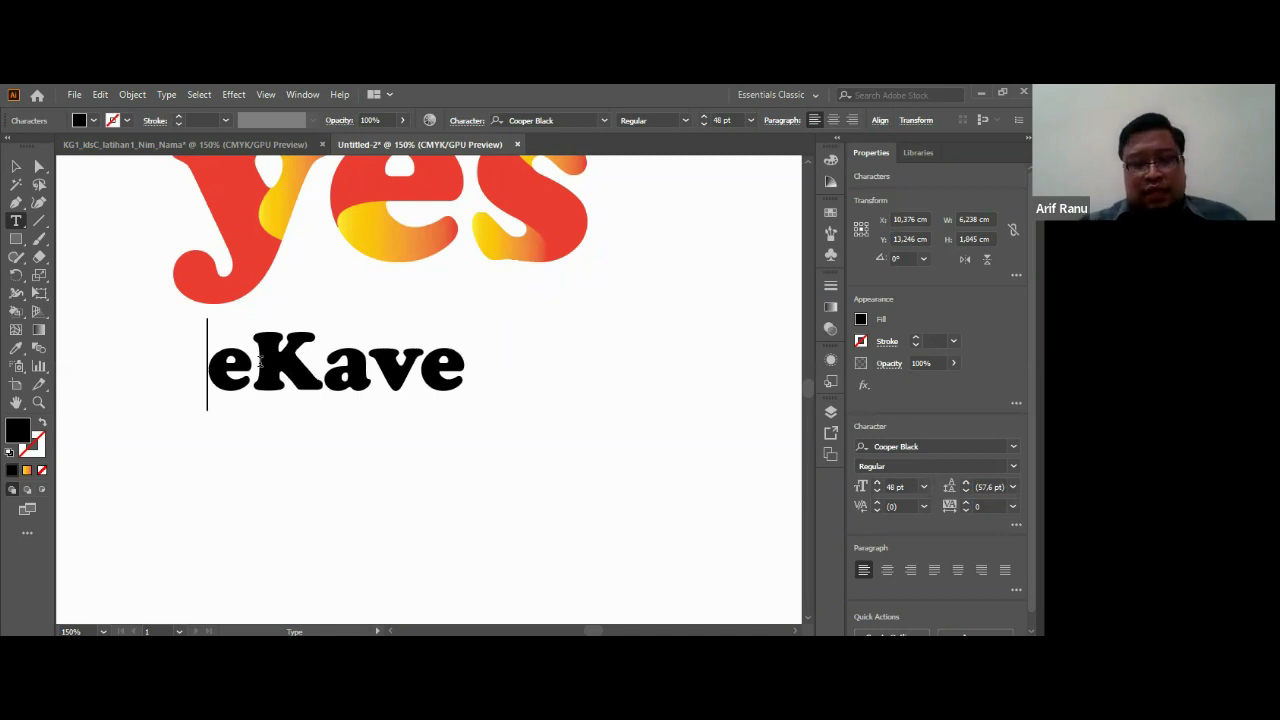
{"action": "type", "text": "D"}
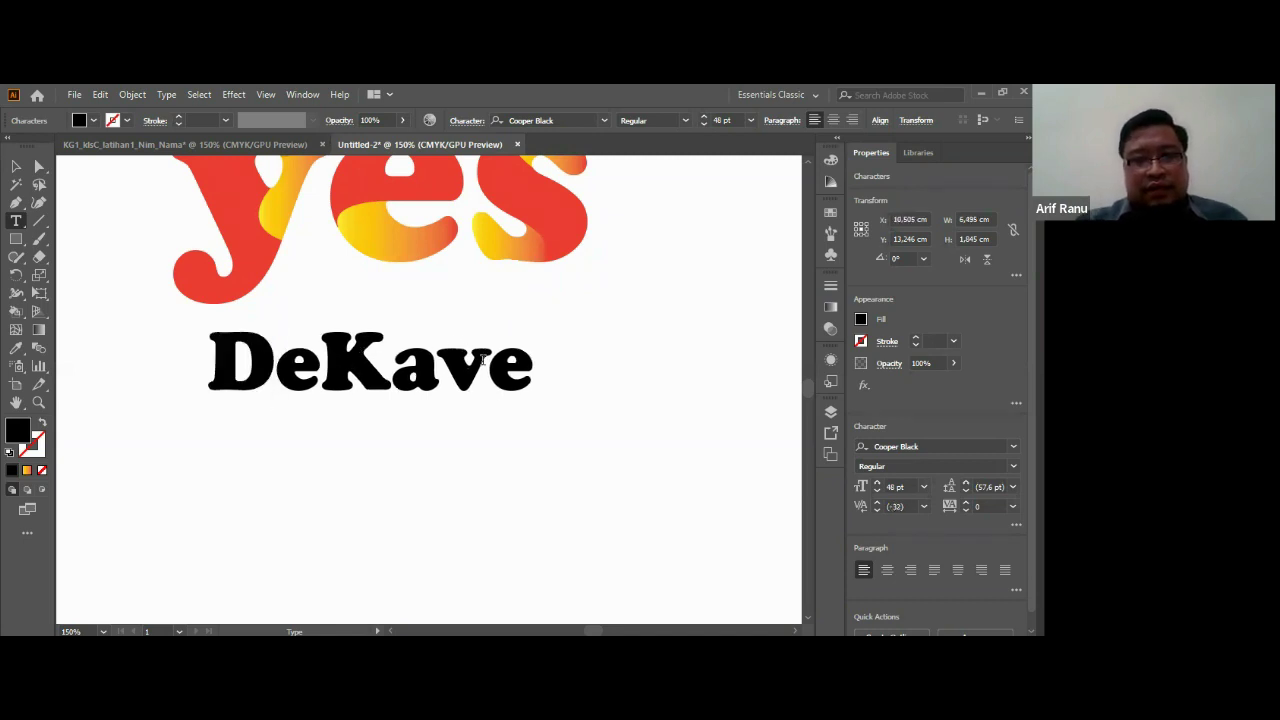
{"action": "left_click", "coordinate": [484, 360]}
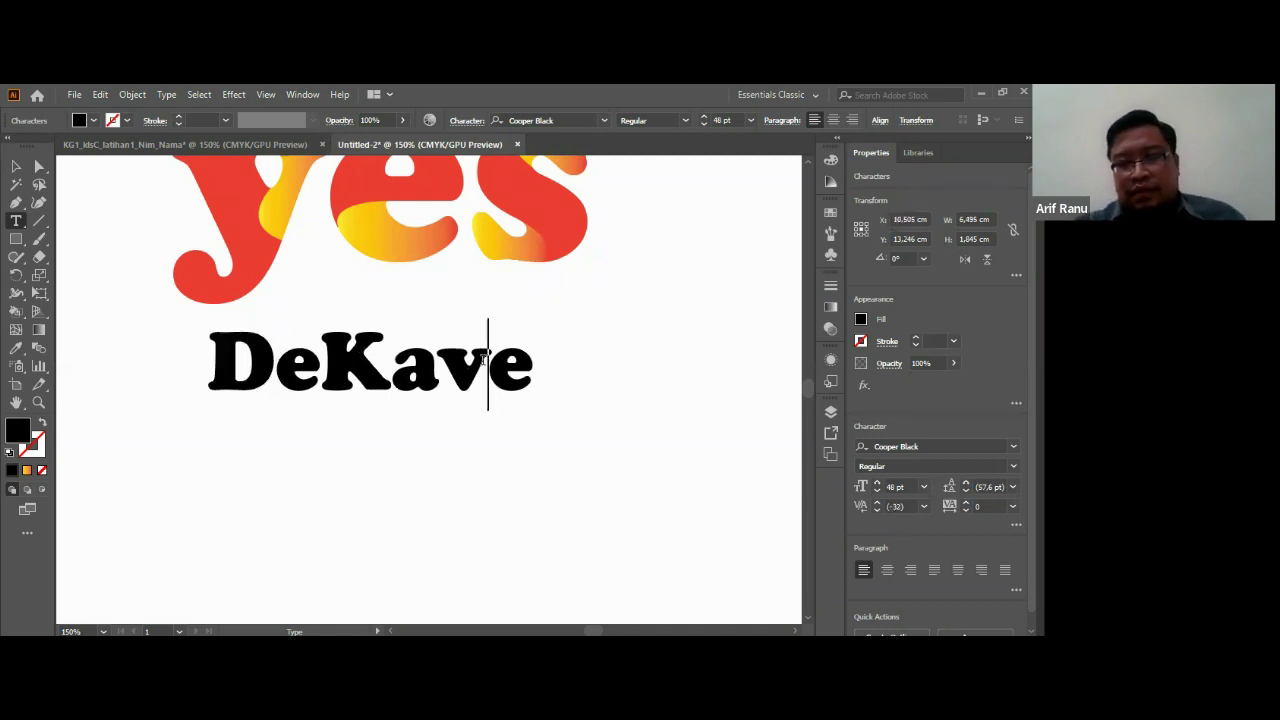
{"action": "left_click", "coordinate": [330, 360]}
{"action": "type", "text": "sai"}
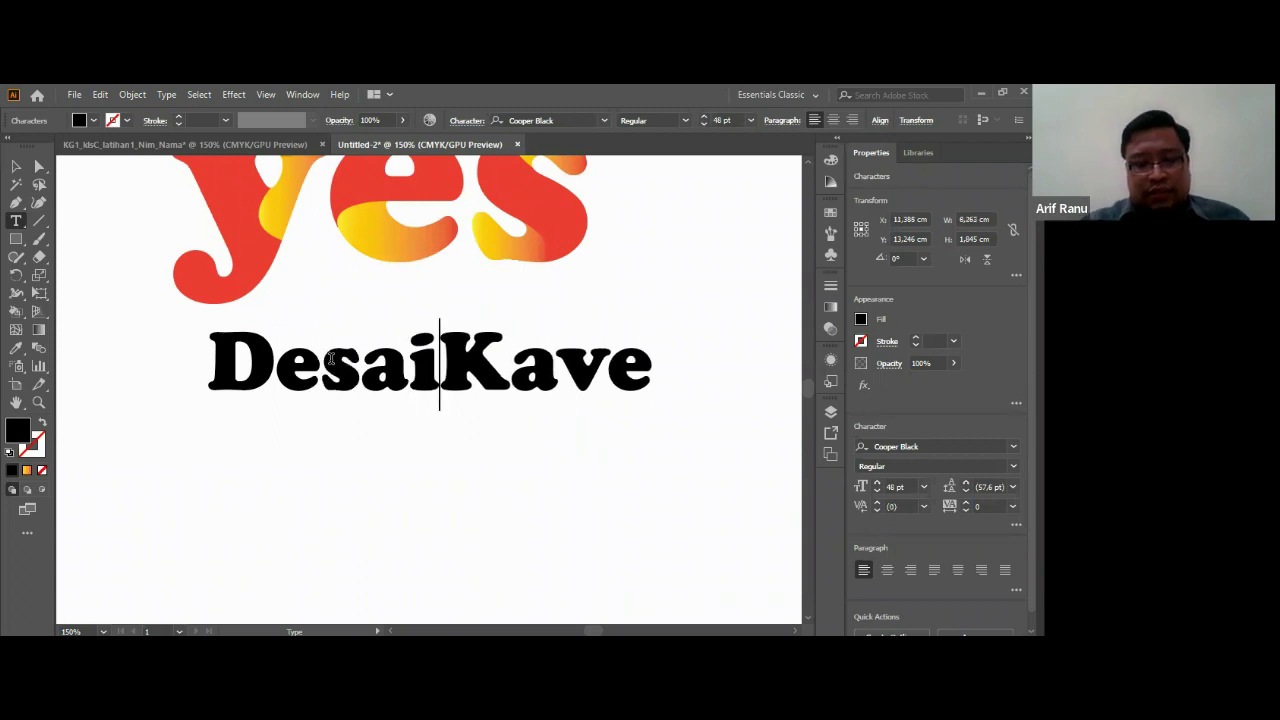
{"action": "type", "text": "n"}
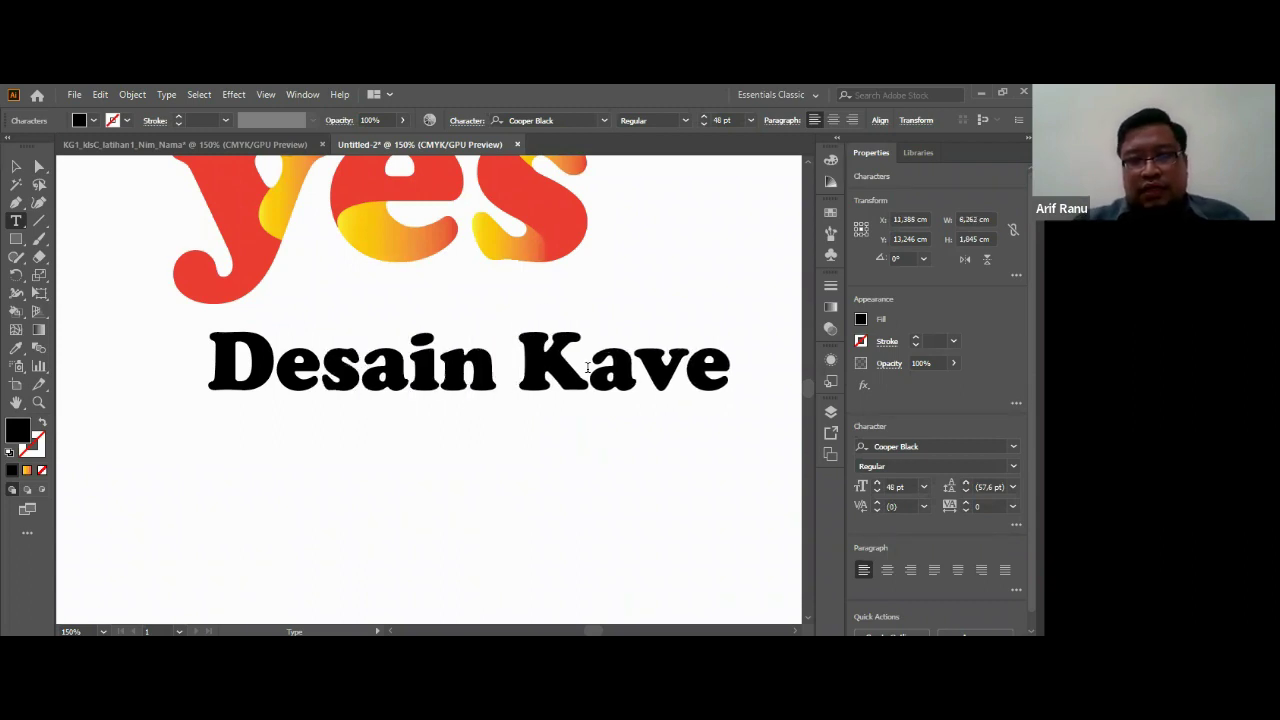
Step: Type 'Komunikasi Visual' after Desain, fixing typos and deleting the leftover 'ave'
{"action": "left_click", "coordinate": [584, 367]}
{"action": "type", "text": "omin"}
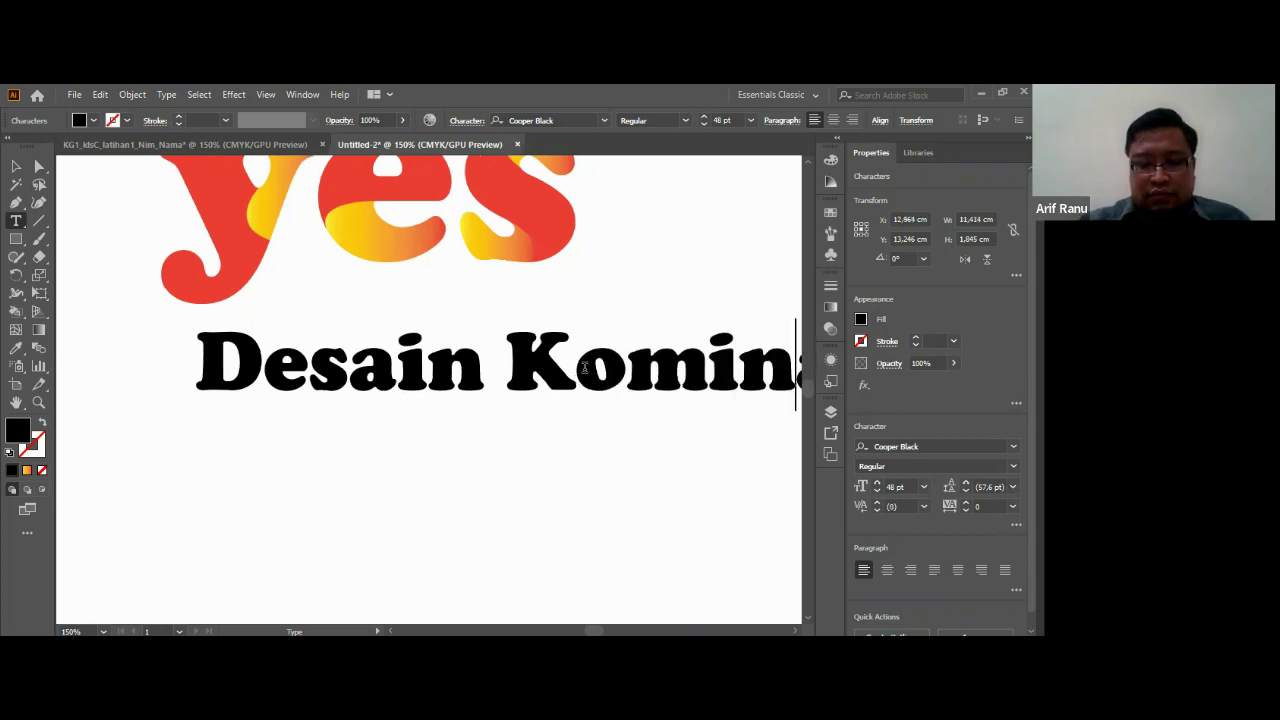
{"action": "type", "text": "ikasi a"}
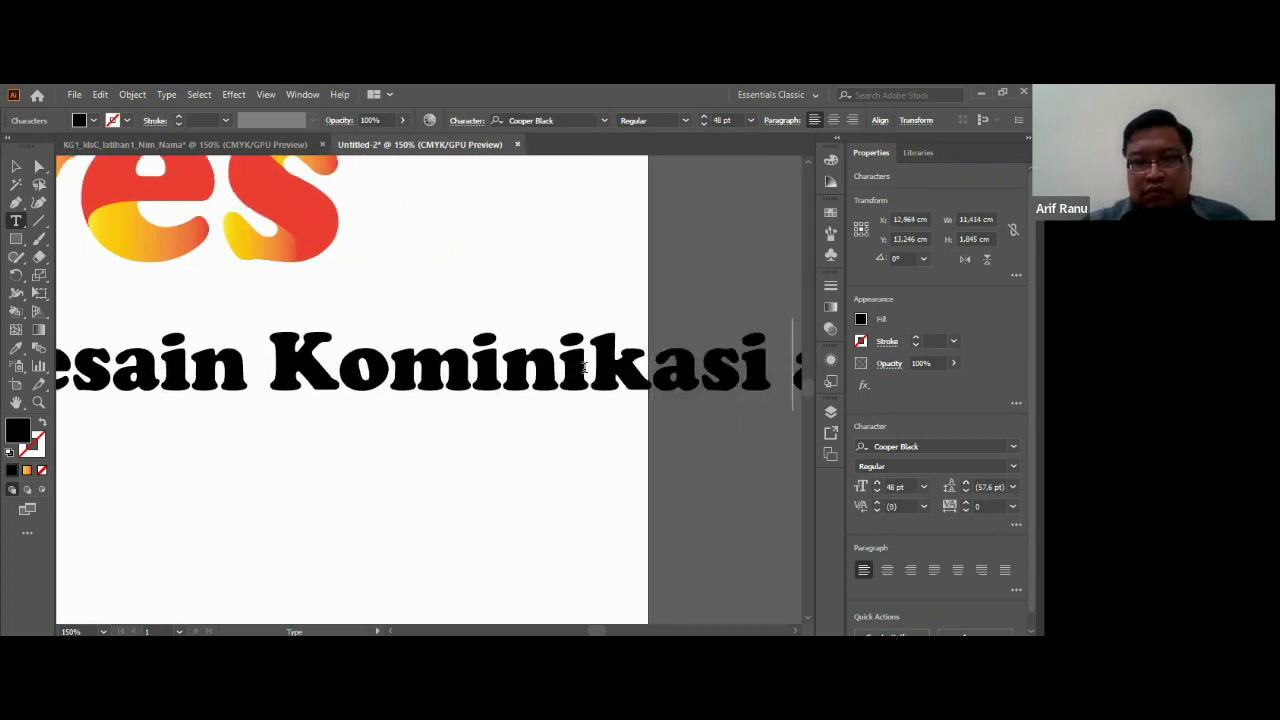
{"action": "key", "text": "BackSpace"}
{"action": "key", "text": "BackSpace"}
{"action": "key", "text": "BackSpace"}
{"action": "key", "text": "BackSpace"}
{"action": "key", "text": "BackSpace"}
{"action": "key", "text": "BackSpace"}
{"action": "key", "text": "BackSpace"}
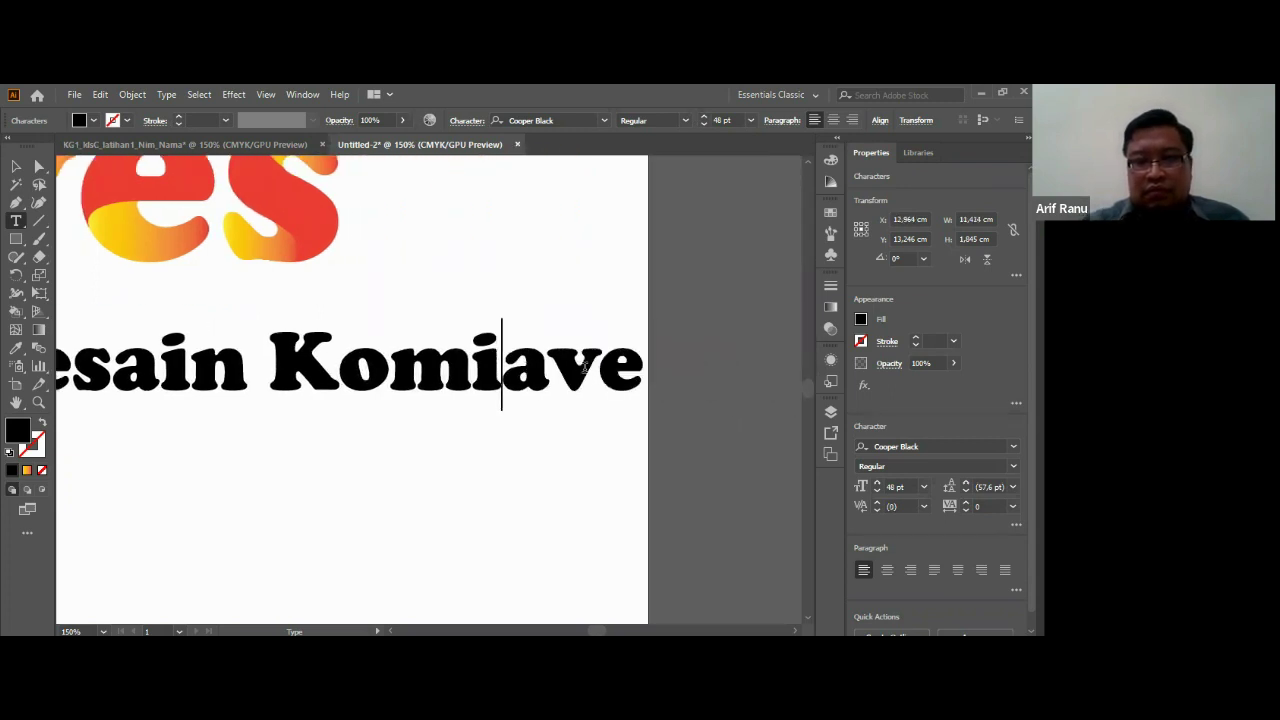
{"action": "key", "text": "BackSpace"}
{"action": "type", "text": "unikasi "}
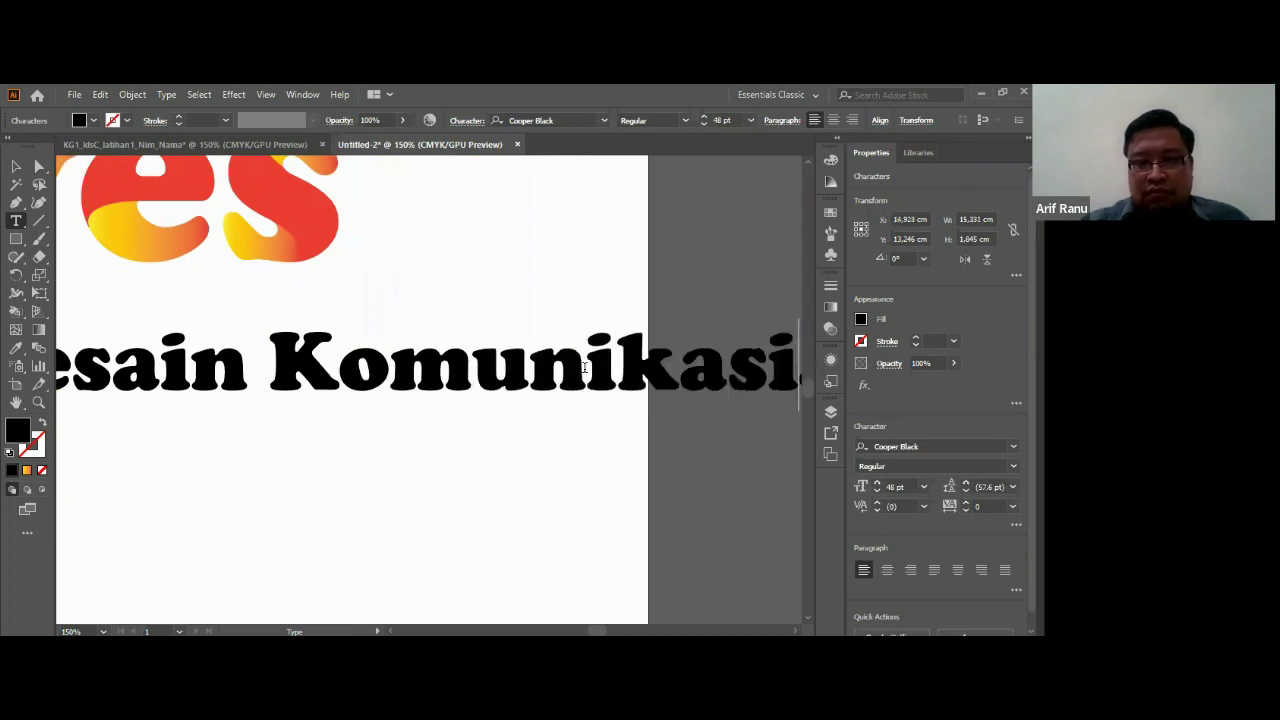
{"action": "type", "text": "Visual"}
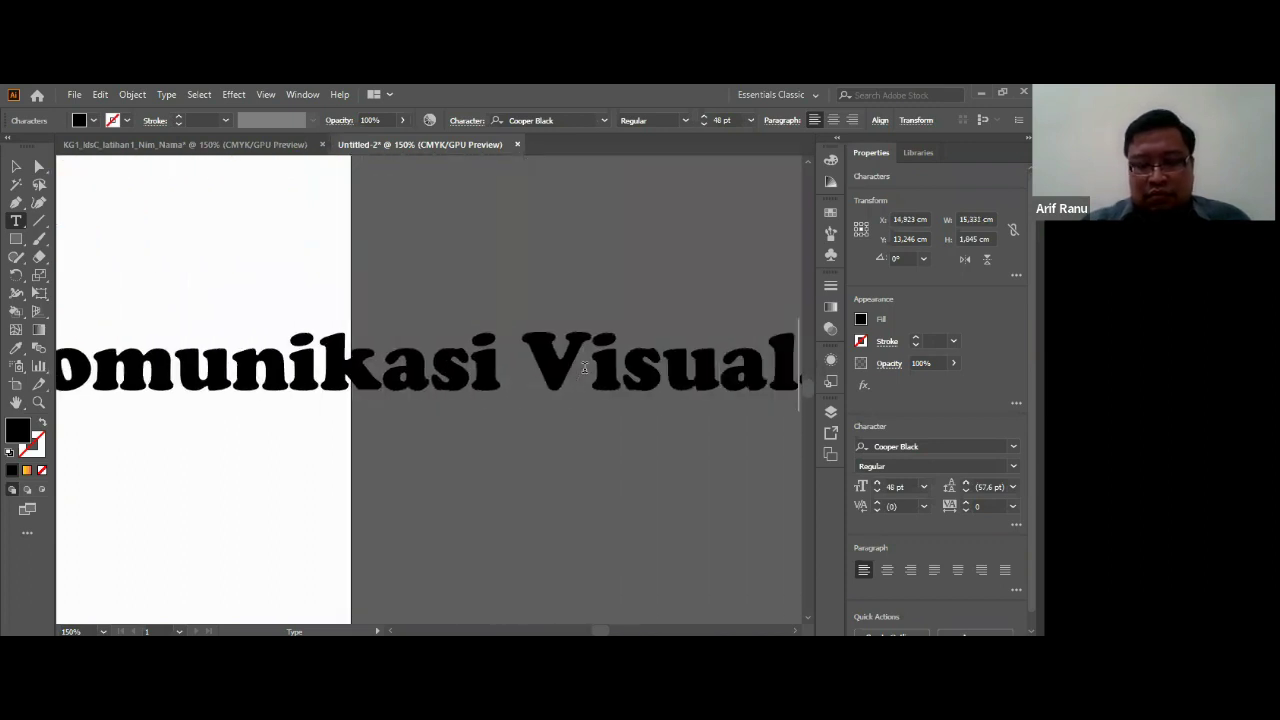
{"action": "key", "text": "Right"}
{"action": "key", "text": "Right"}
{"action": "key", "text": "Right"}
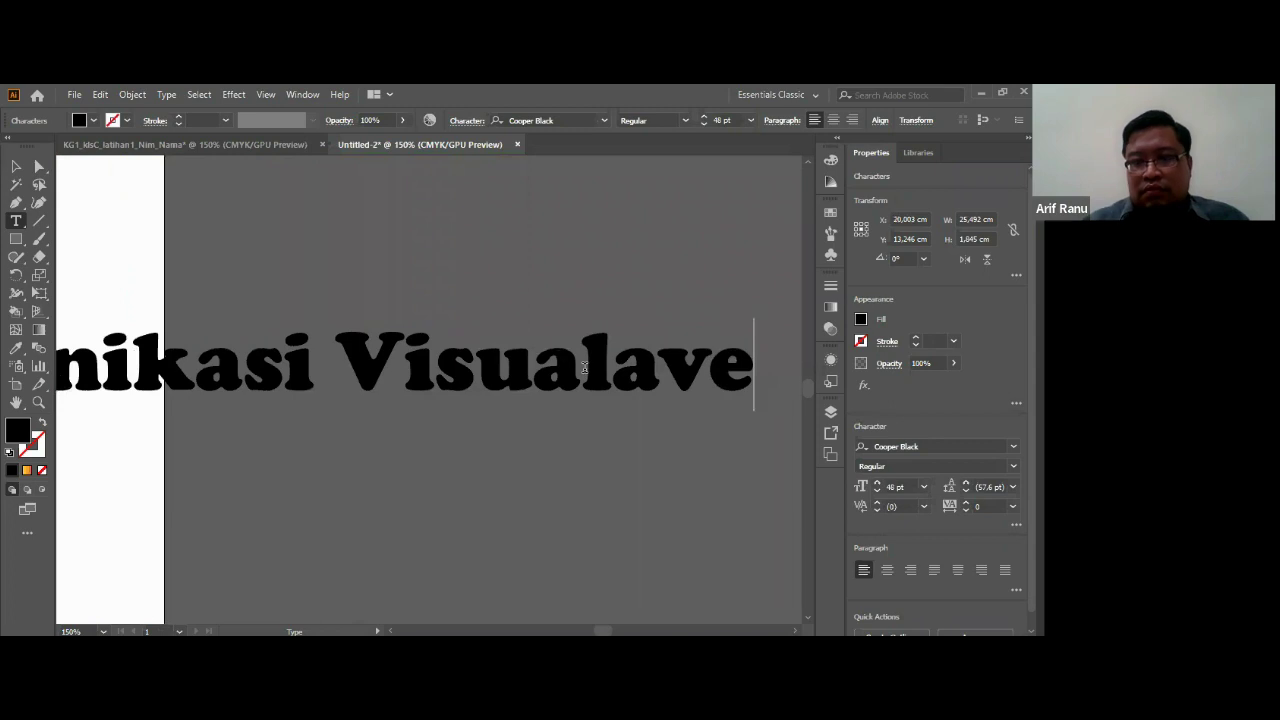
{"action": "key", "text": "BackSpace"}
{"action": "key", "text": "BackSpace"}
{"action": "key", "text": "BackSpace"}
{"action": "key", "text": "BackSpace"}
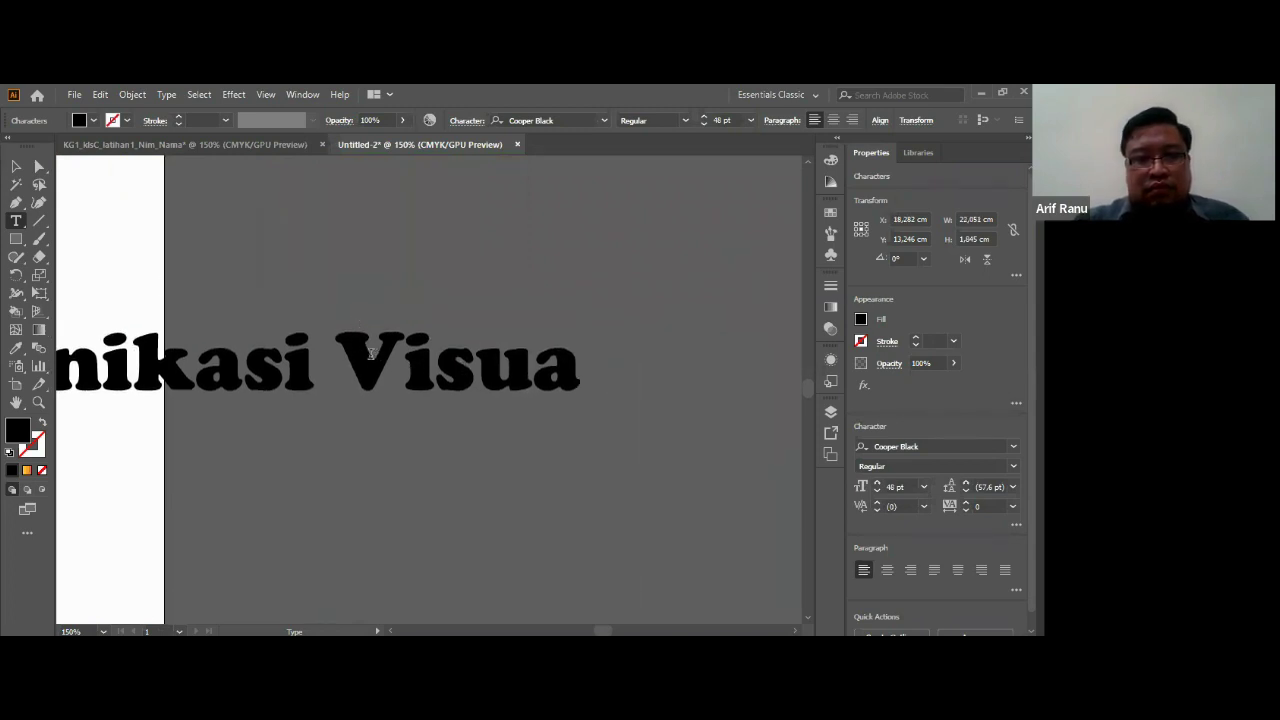
Step: Break the text into three lines: Desain, Komunikasi, Visua
{"action": "left_click", "coordinate": [345, 355]}
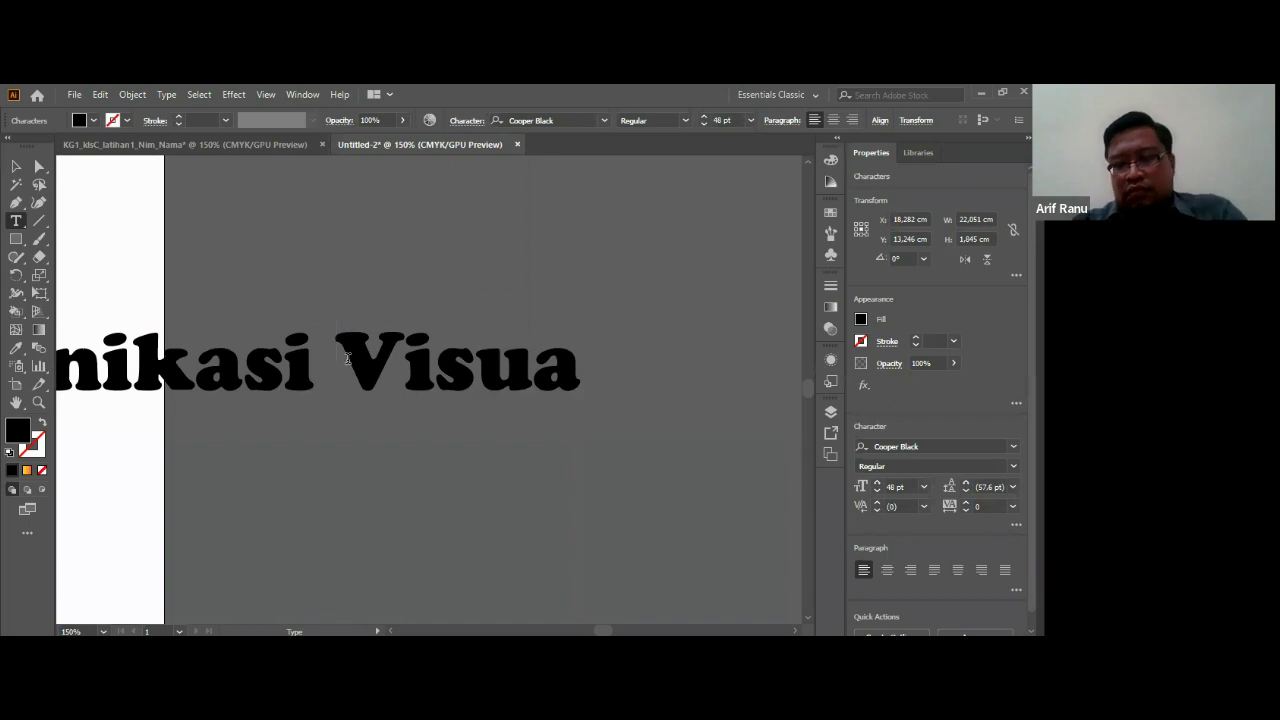
{"action": "key", "text": "Return"}
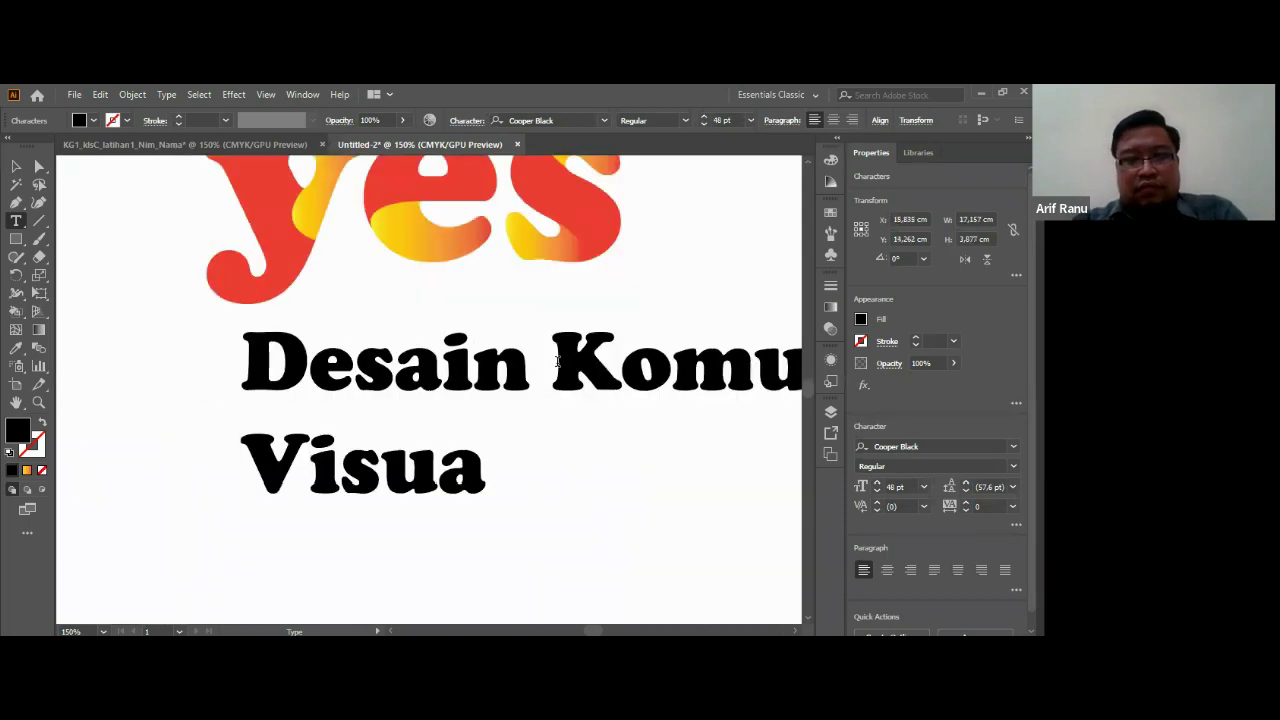
{"action": "key", "text": "Return"}
{"action": "scroll", "coordinate": [558, 355], "scroll_direction": "down", "scroll_amount": 2}
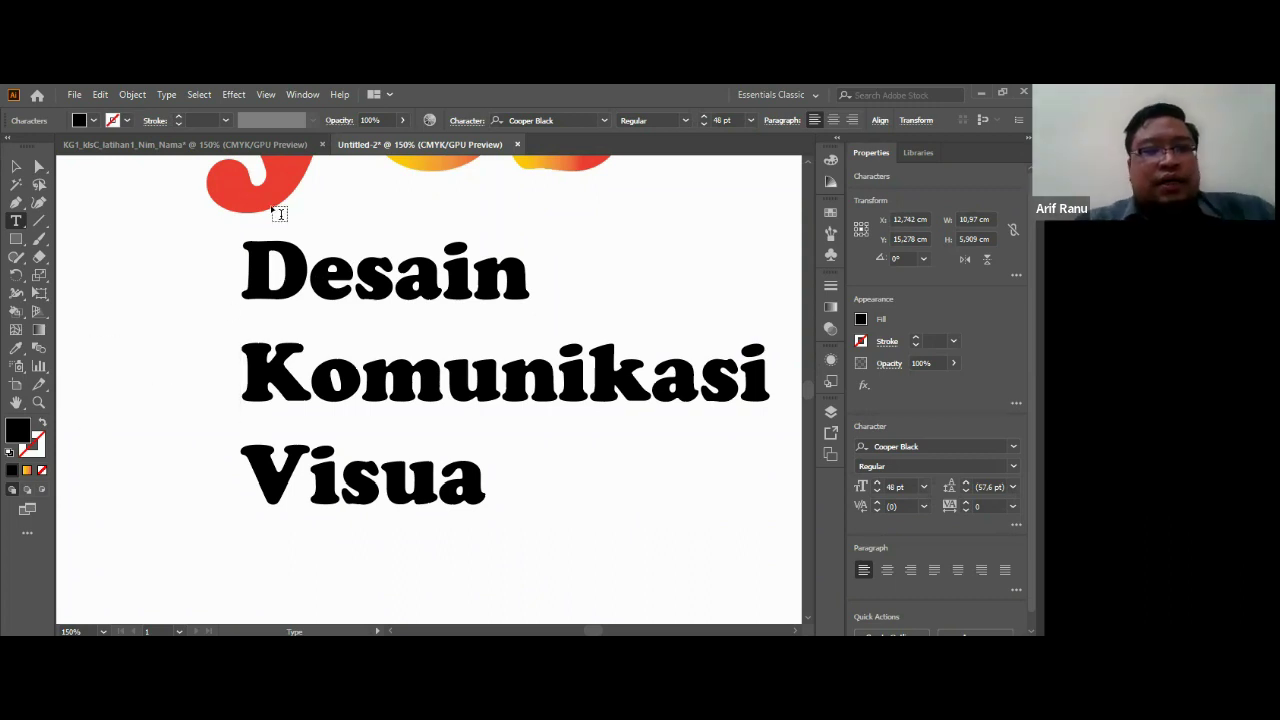
Step: Give the heading text a bright orange FC6E0D fill, then bring up its context menu
{"action": "left_click", "coordinate": [16, 167]}
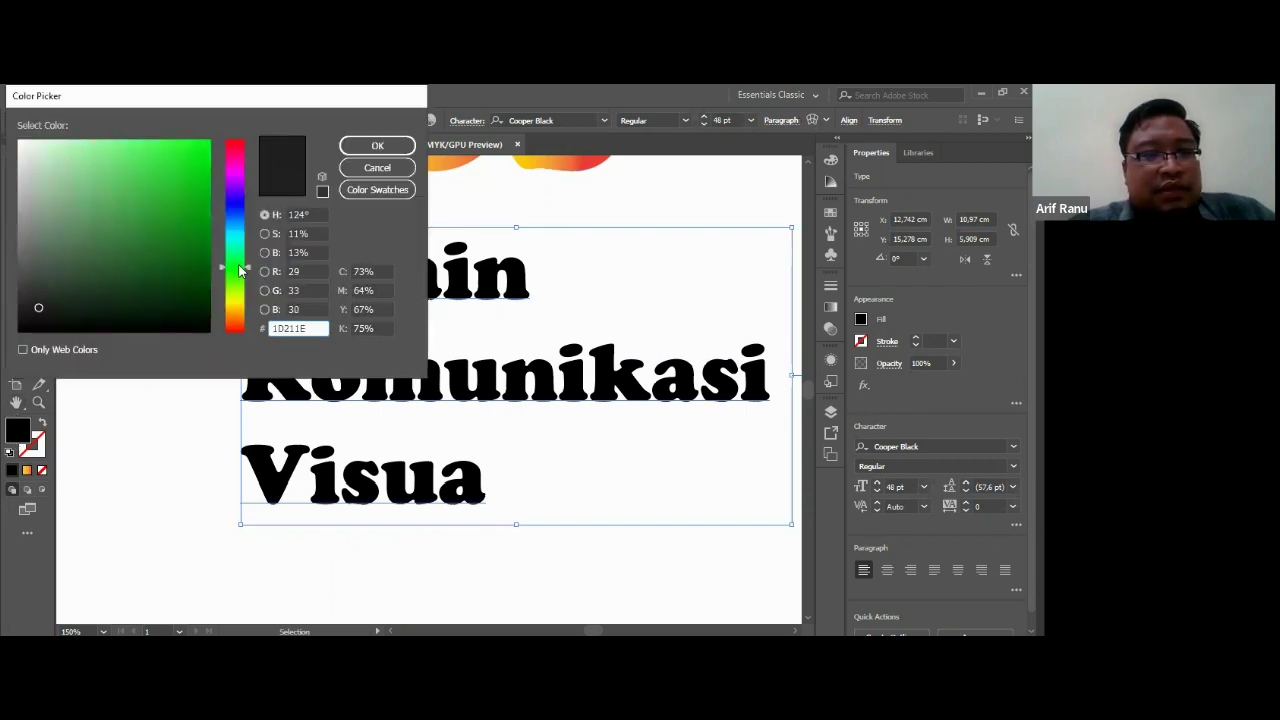
{"action": "left_click_drag", "start_coordinate": [240, 270], "coordinate": [245, 260]}
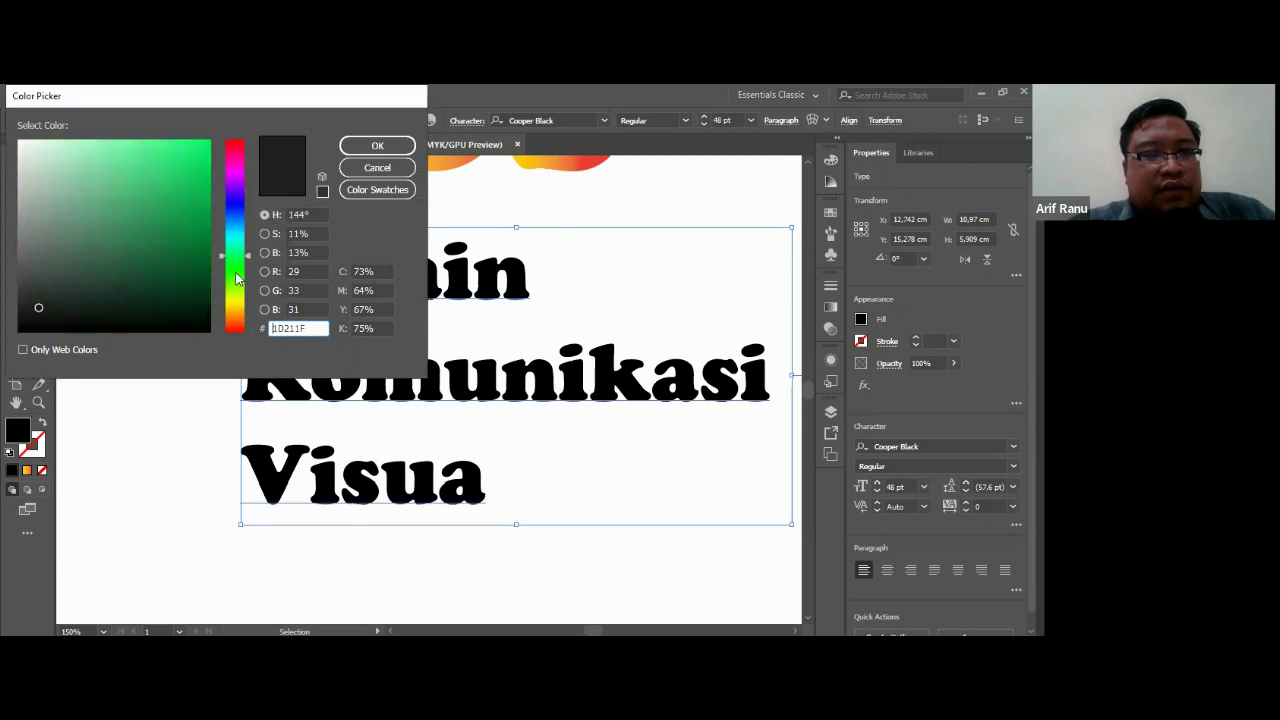
{"action": "left_click_drag", "start_coordinate": [237, 318], "coordinate": [242, 320]}
{"action": "left_click", "coordinate": [200, 142]}
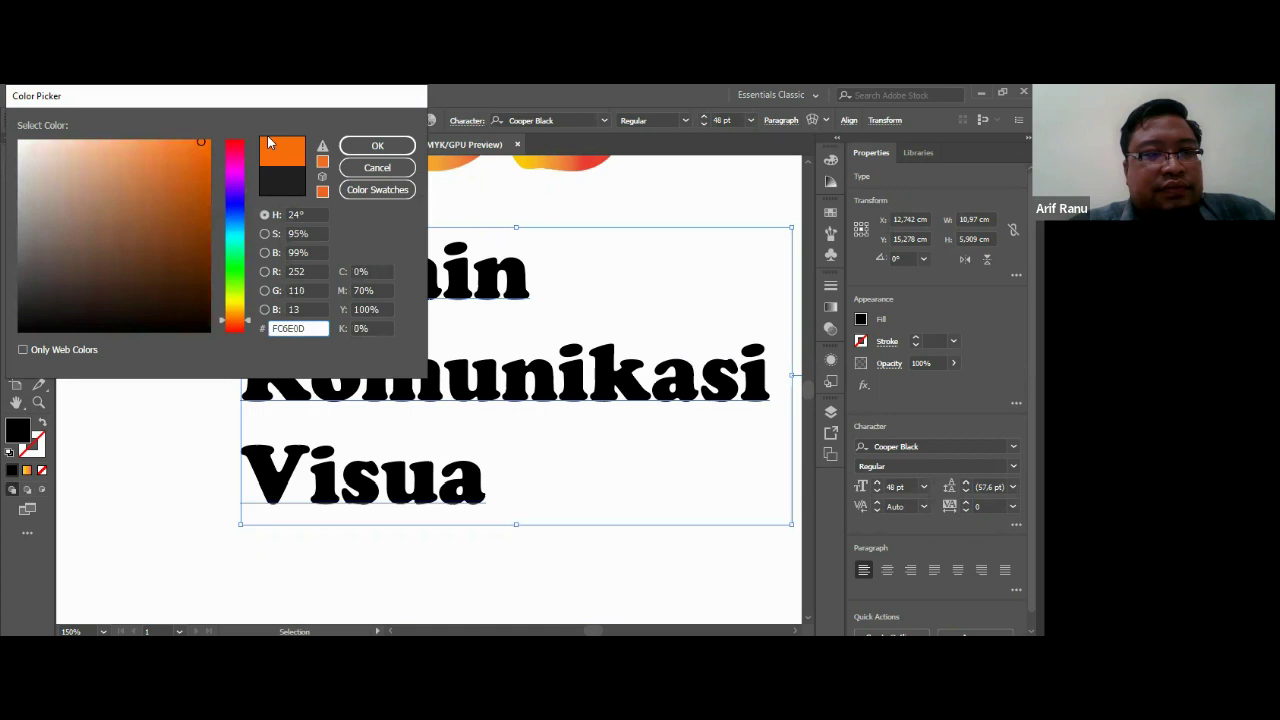
{"action": "left_click", "coordinate": [375, 145]}
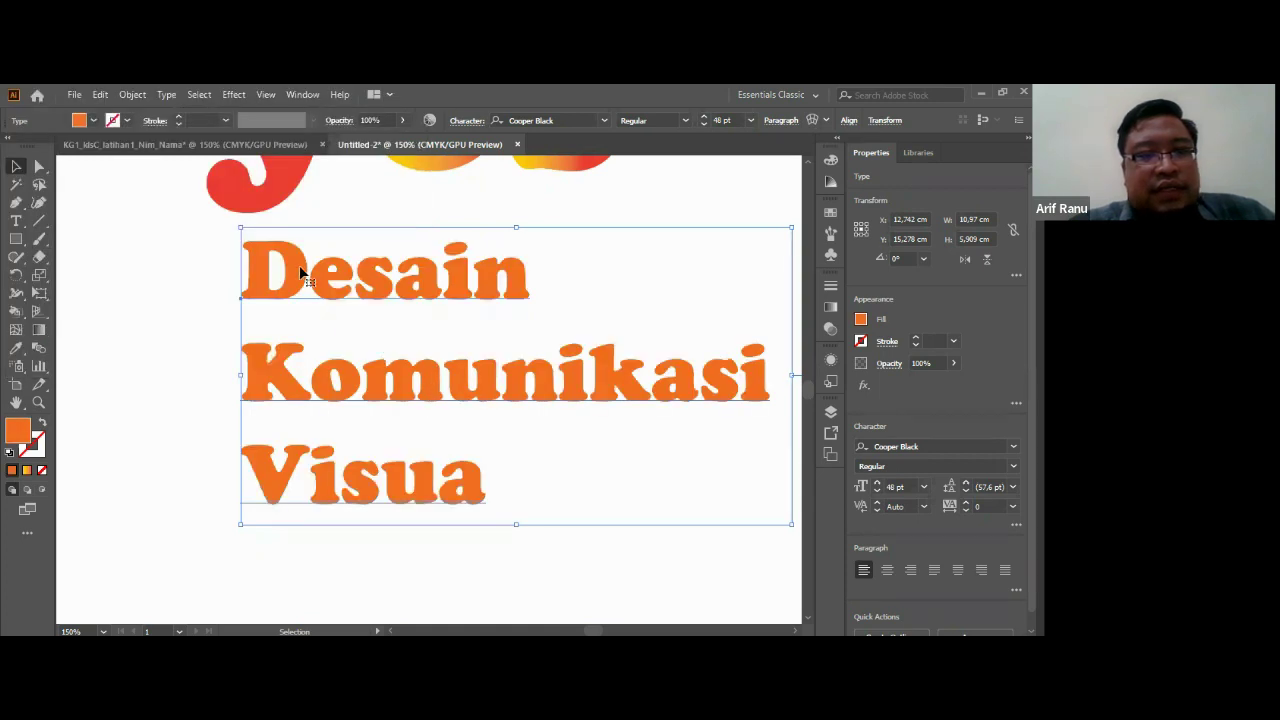
{"action": "right_click", "coordinate": [332, 290]}
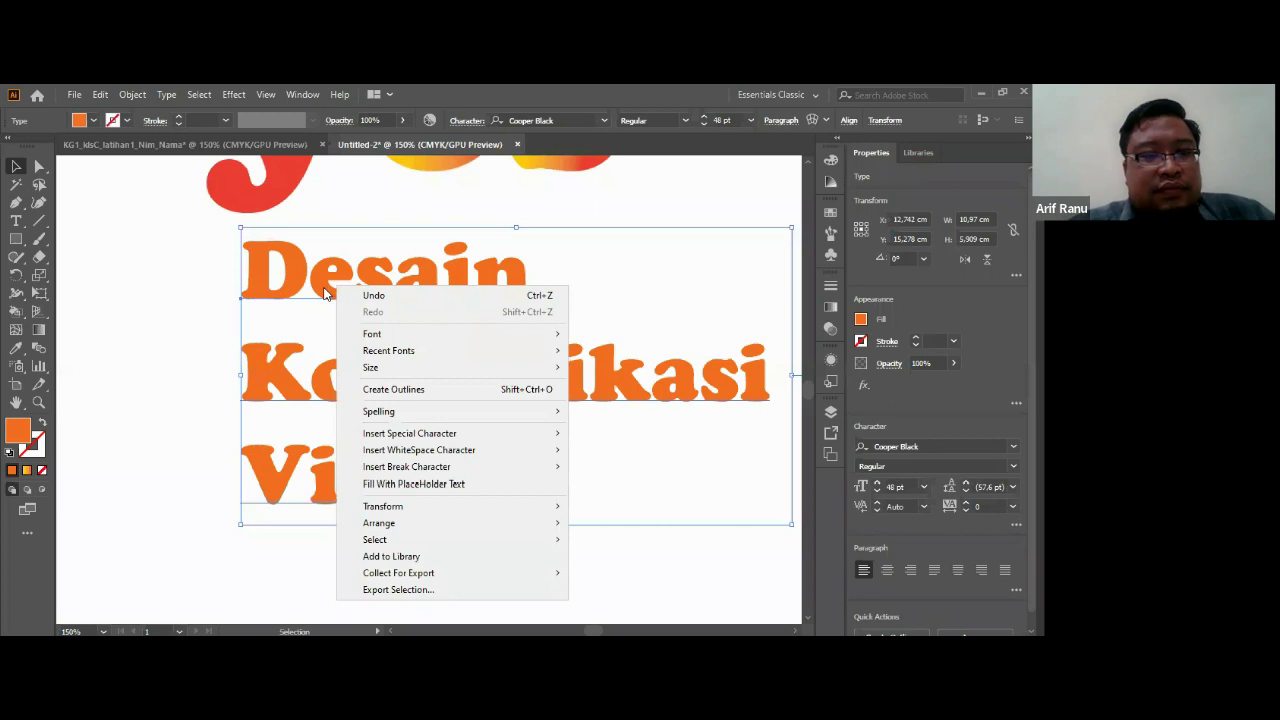
{"action": "left_click", "coordinate": [324, 292]}
{"action": "right_click", "coordinate": [312, 289]}
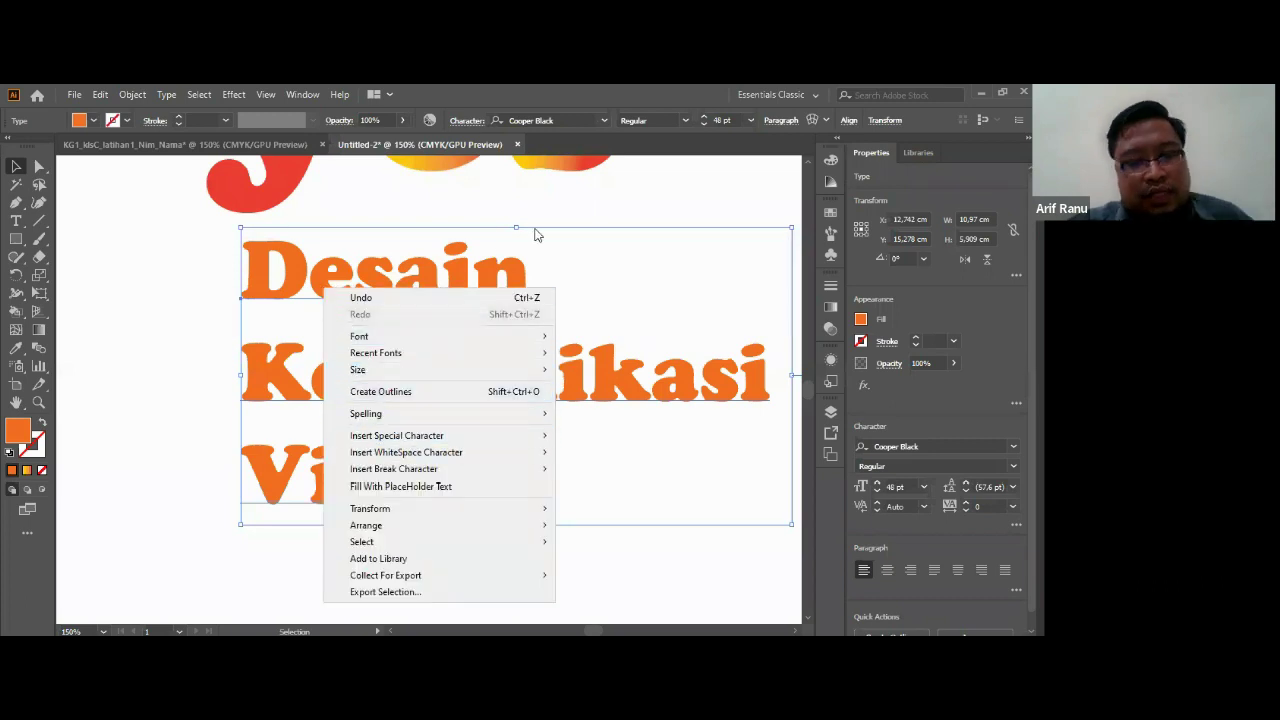
Step: Undo the orange fill and swap fill and stroke for a black outline with no fill
{"action": "left_click", "coordinate": [139, 297]}
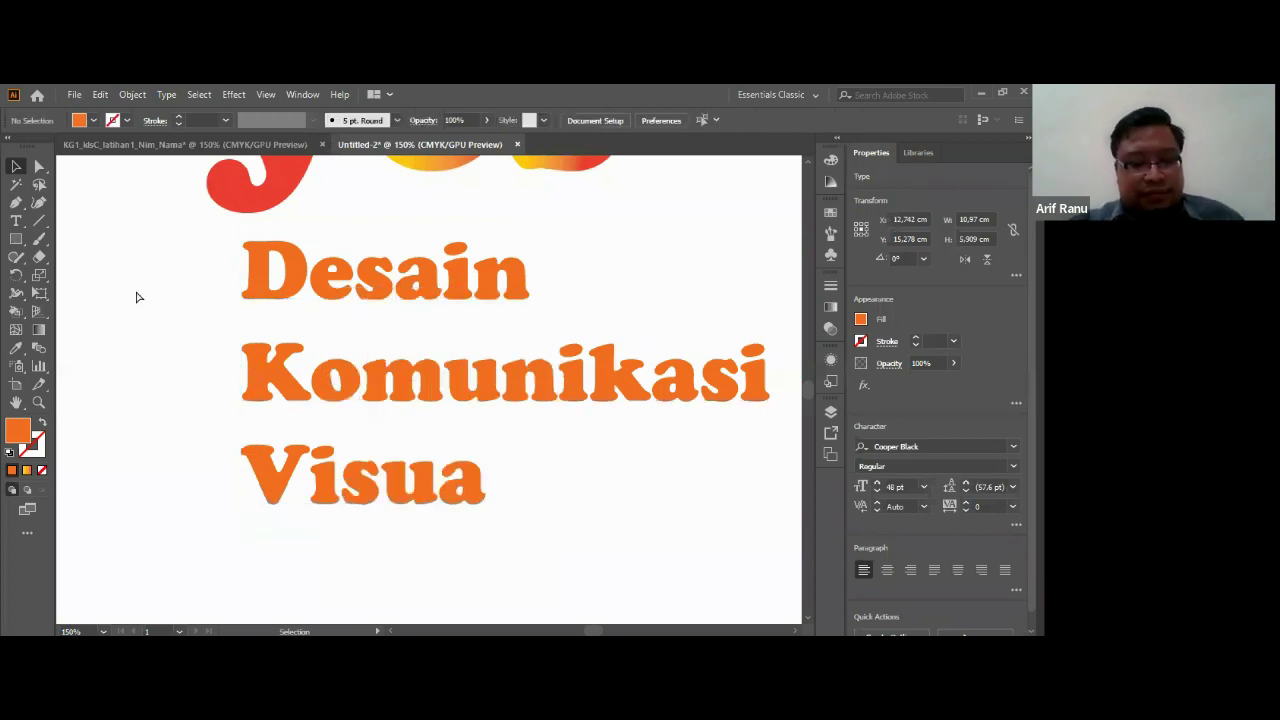
{"action": "key", "text": "ctrl+z"}
{"action": "key", "text": "v"}
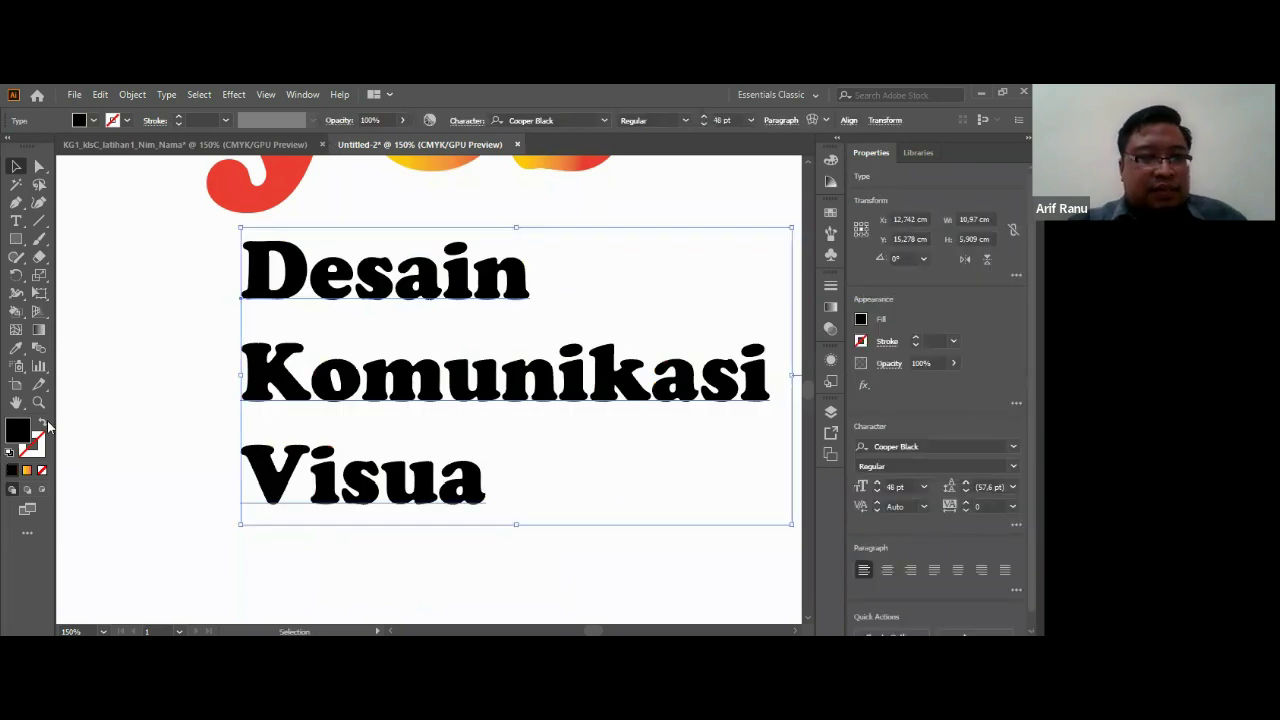
{"action": "left_click", "coordinate": [42, 424]}
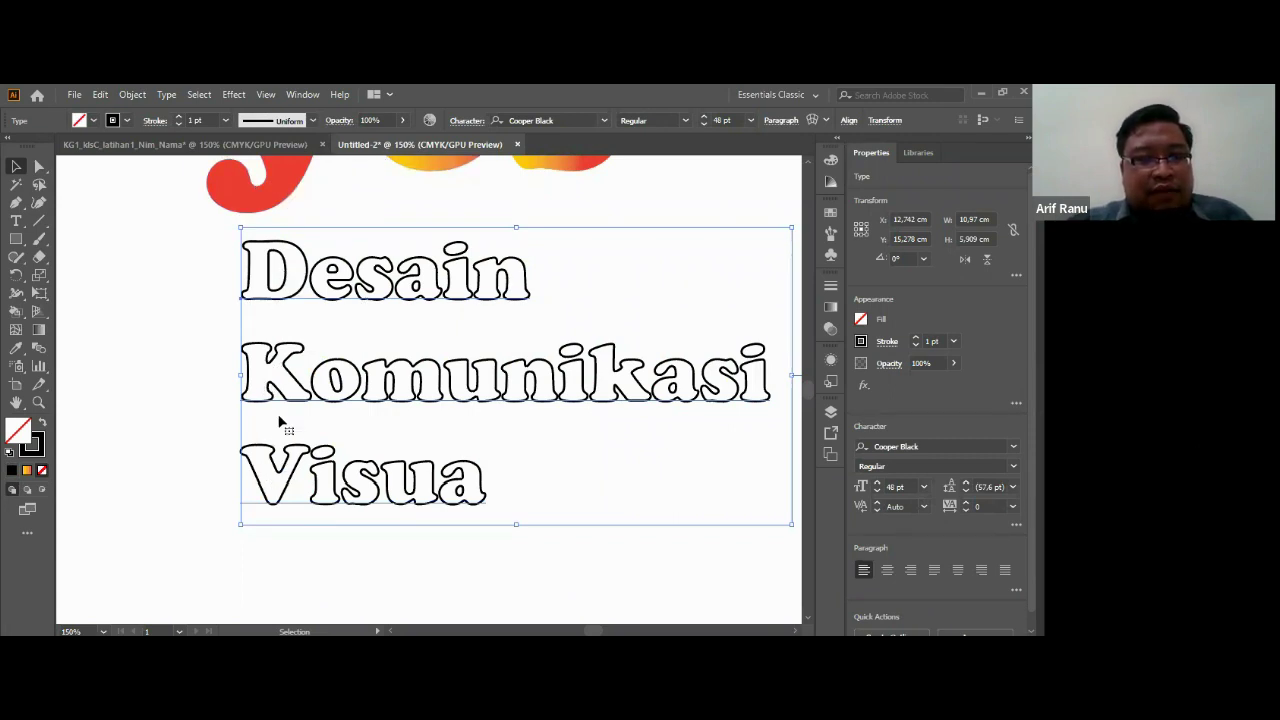
Step: Convert the heading text to outlines, then zoom in on the letters
{"action": "right_click", "coordinate": [312, 270]}
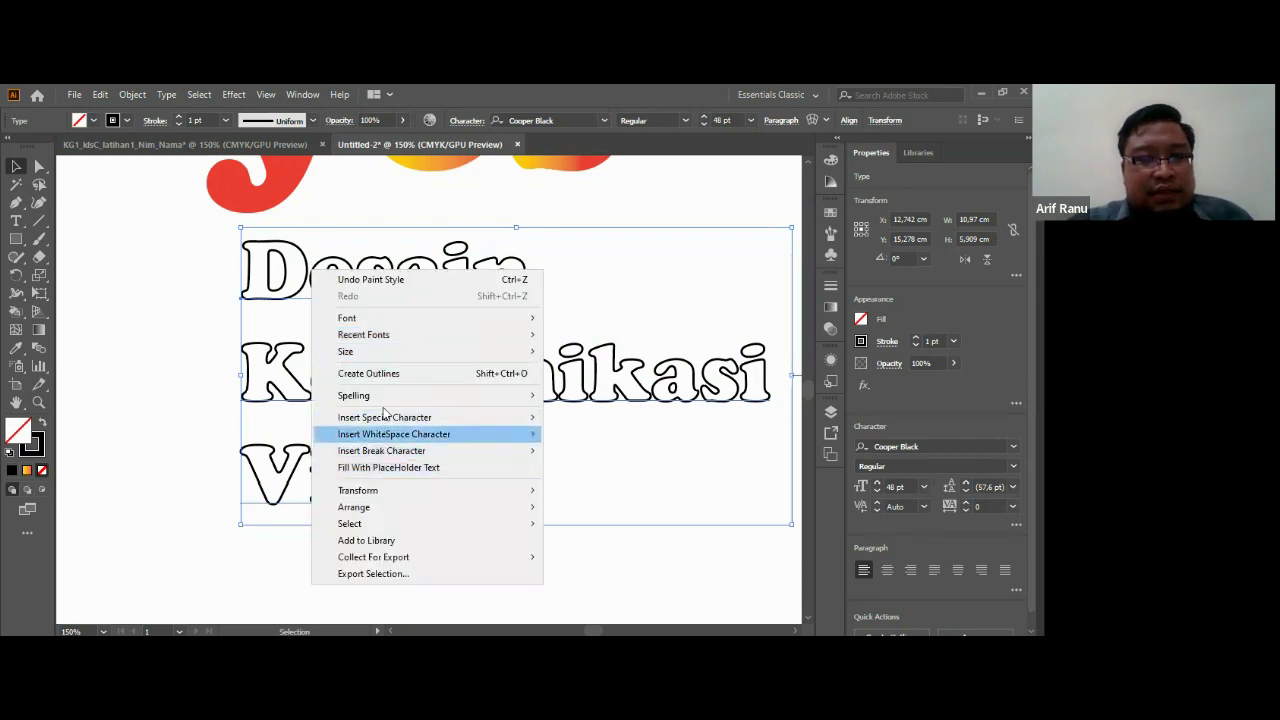
{"action": "left_click", "coordinate": [368, 373]}
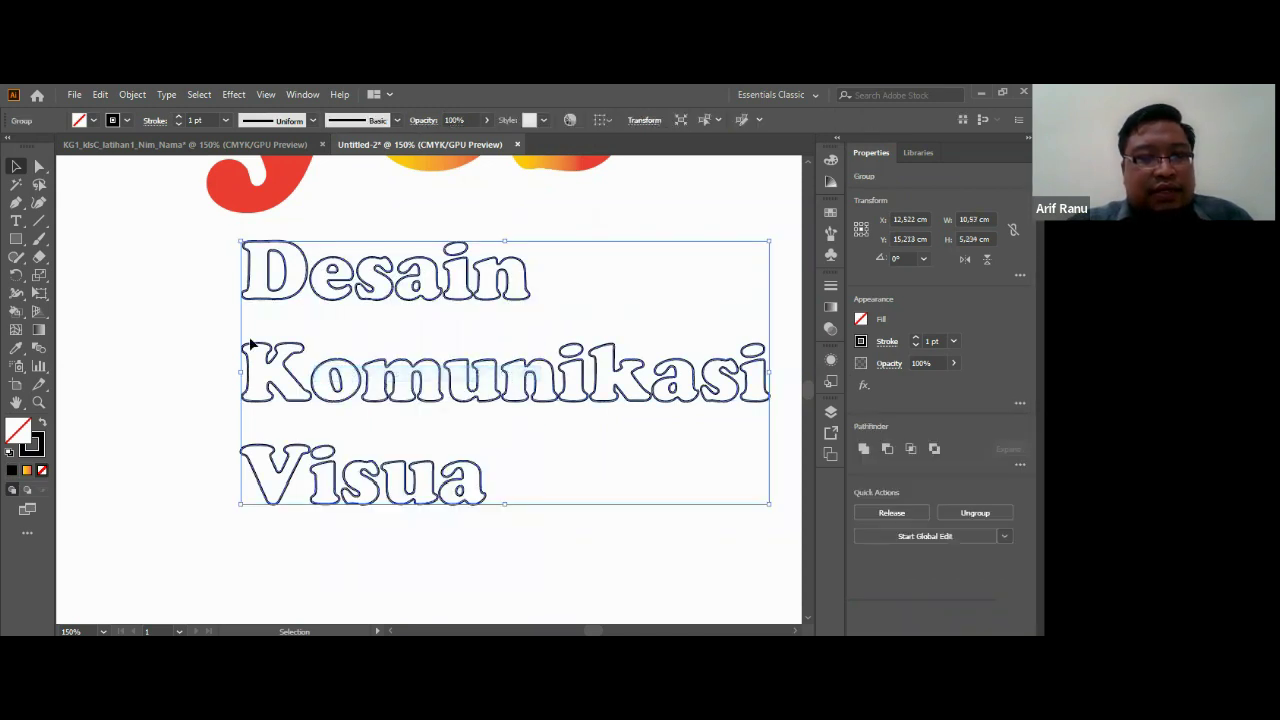
{"action": "left_click", "coordinate": [142, 298]}
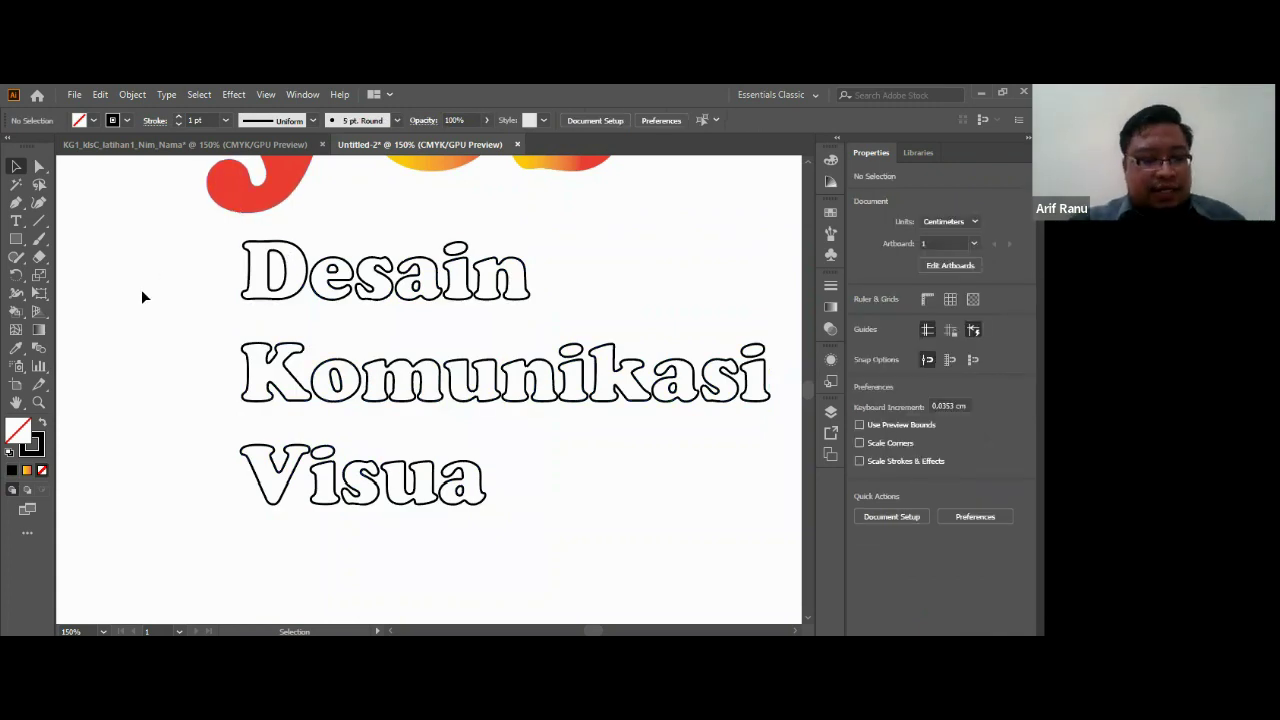
{"action": "key", "text": "a"}
{"action": "key", "text": "ctrl+equal"}
{"action": "key", "text": "ctrl+equal"}
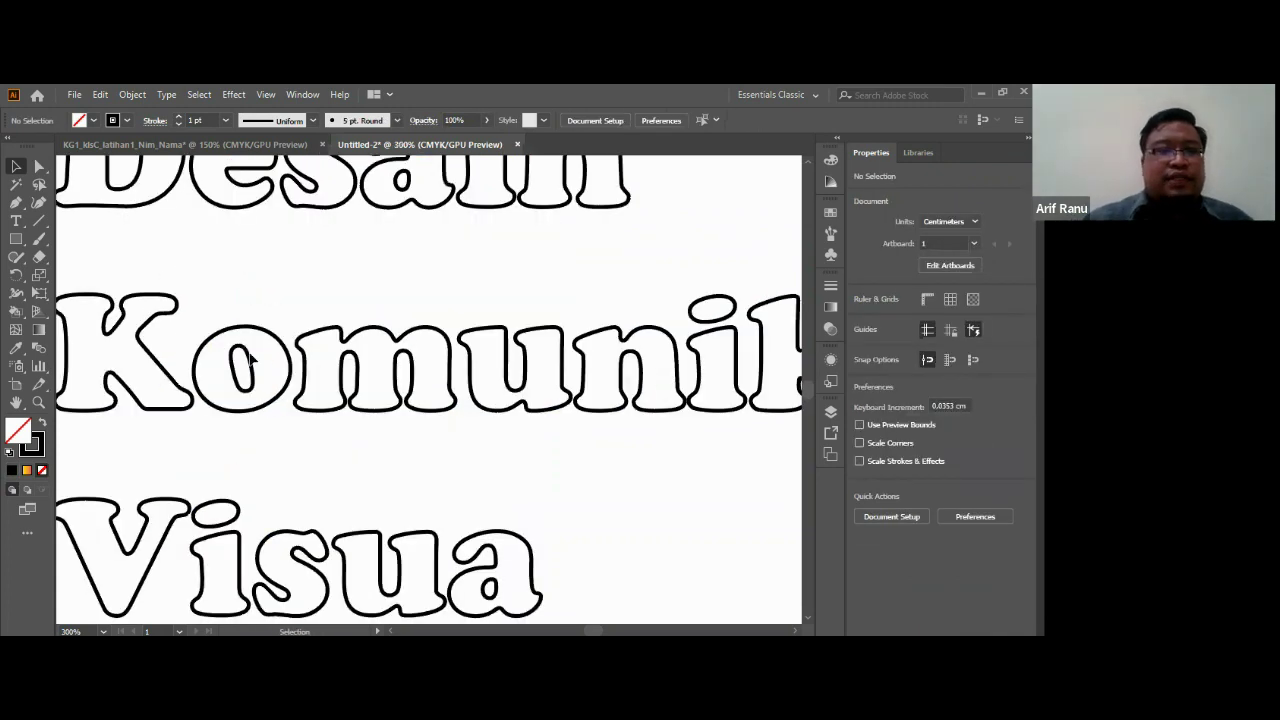
Step: Start a pen path at the D's top-left with a curved point along its top edge
{"action": "scroll", "coordinate": [490, 612], "scroll_direction": "up", "scroll_amount": 1}
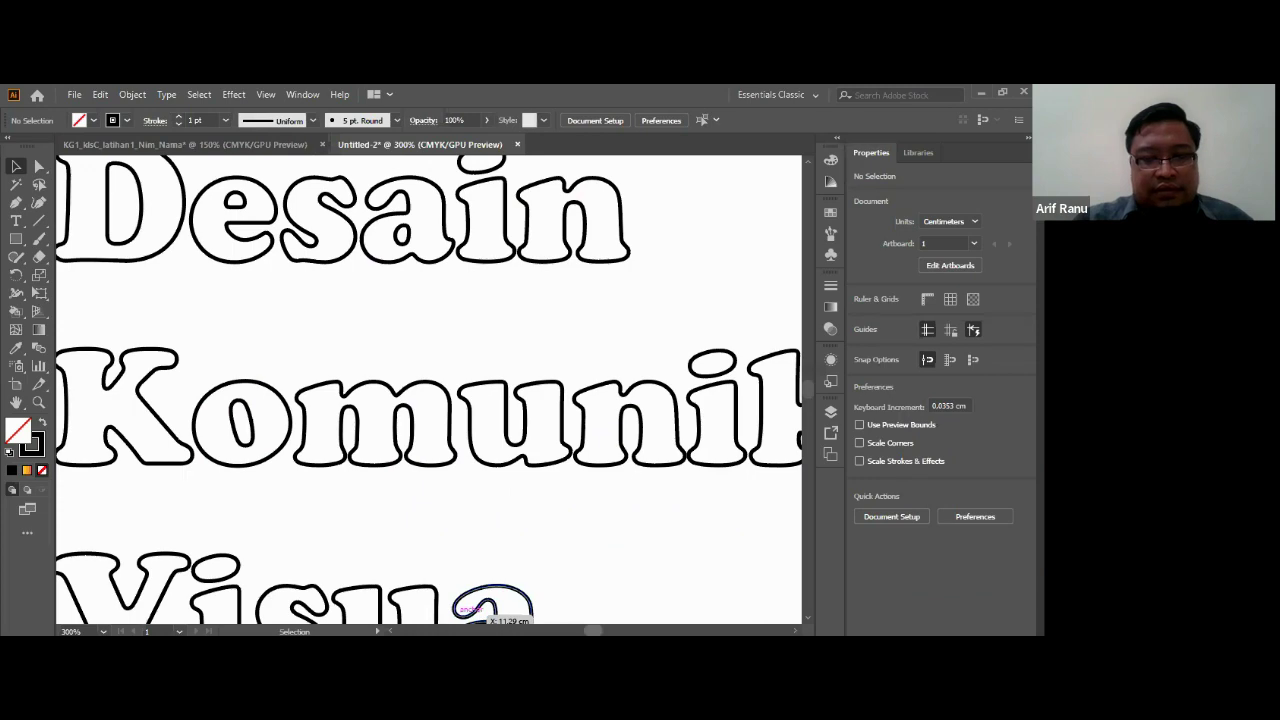
{"action": "scroll", "coordinate": [490, 612], "scroll_direction": "right", "scroll_amount": 2}
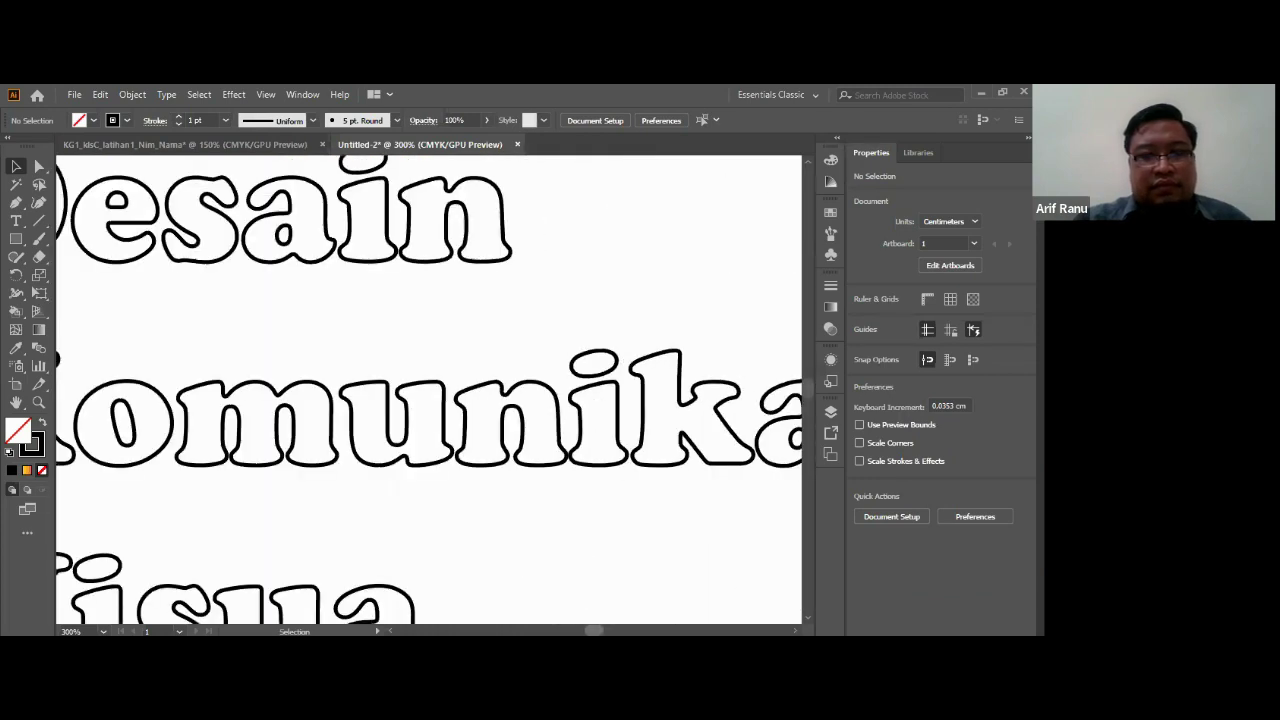
{"action": "scroll", "coordinate": [430, 390], "scroll_direction": "left", "scroll_amount": 4}
{"action": "scroll", "coordinate": [430, 390], "scroll_direction": "left", "scroll_amount": 6}
{"action": "scroll", "coordinate": [627, 374], "scroll_direction": "up", "scroll_amount": 1}
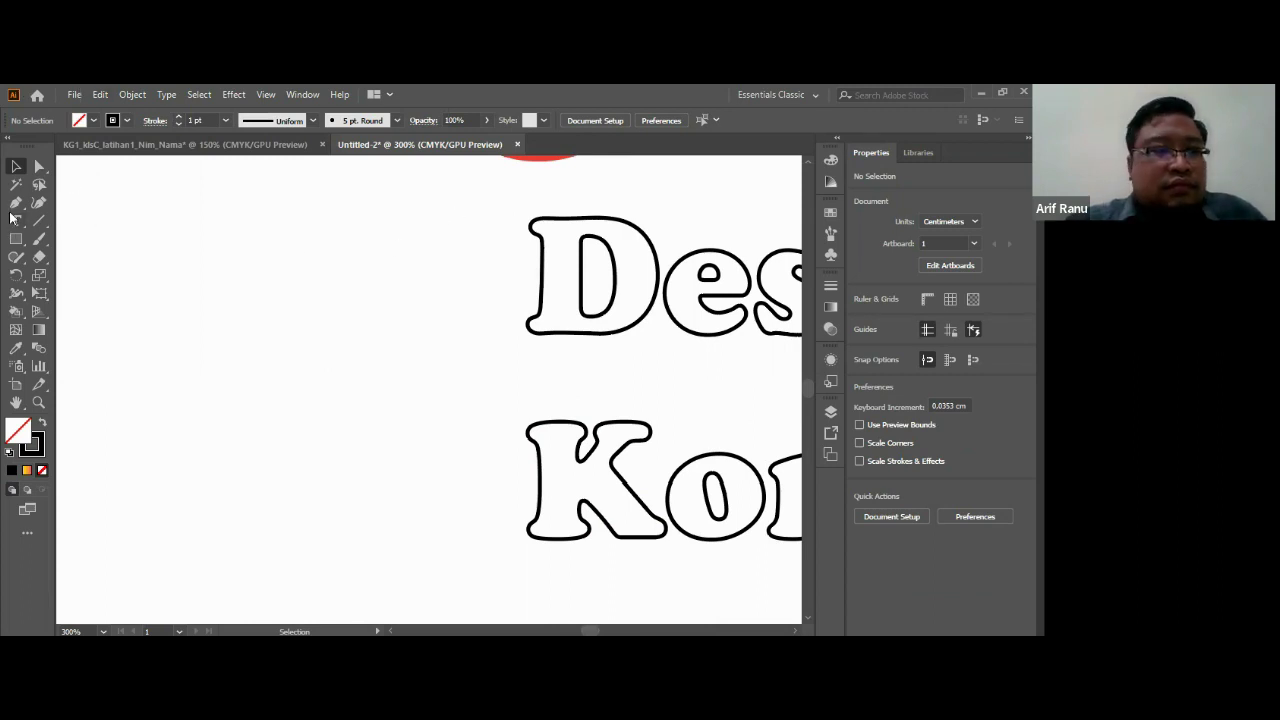
{"action": "left_click", "coordinate": [16, 202]}
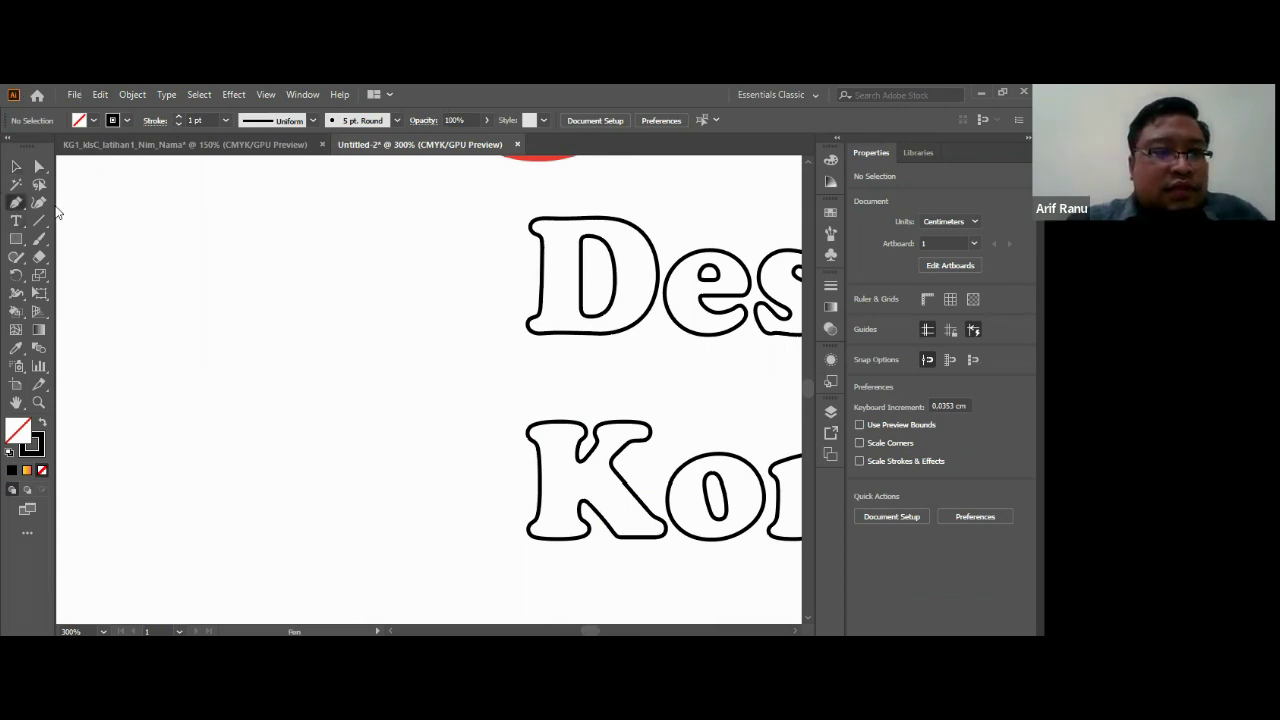
{"action": "left_click", "coordinate": [583, 238]}
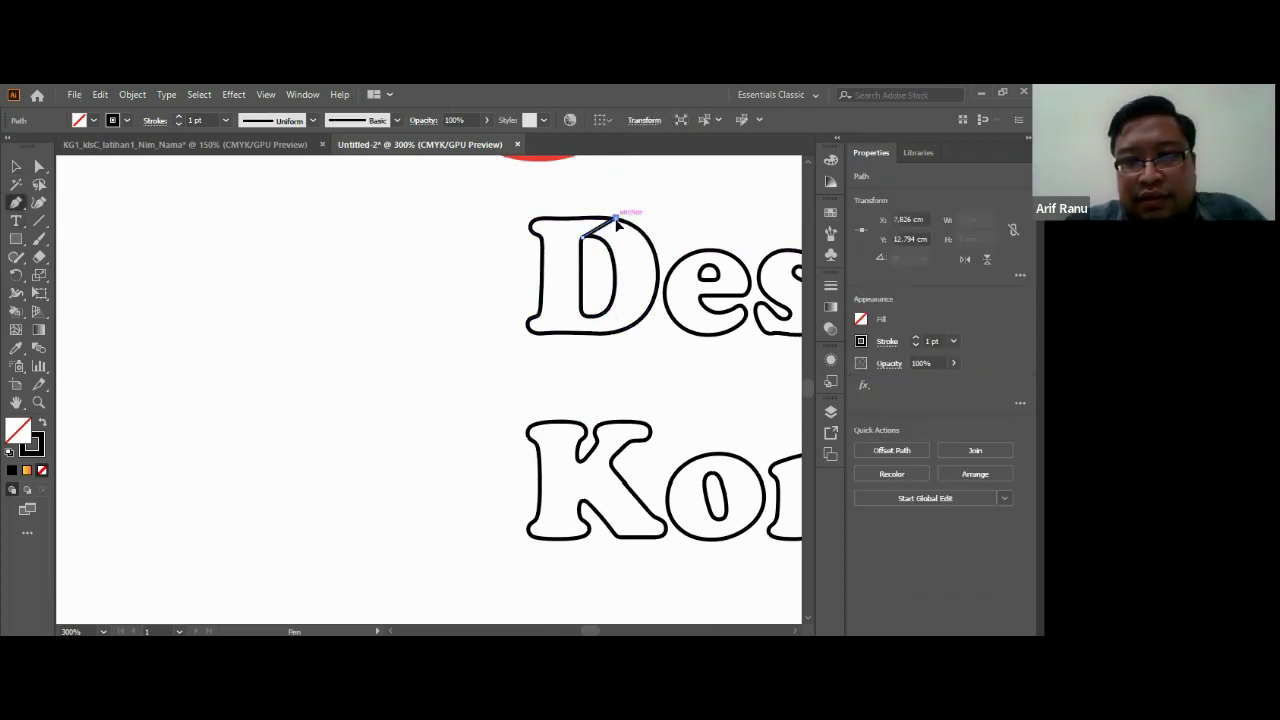
{"action": "left_click", "coordinate": [616, 218]}
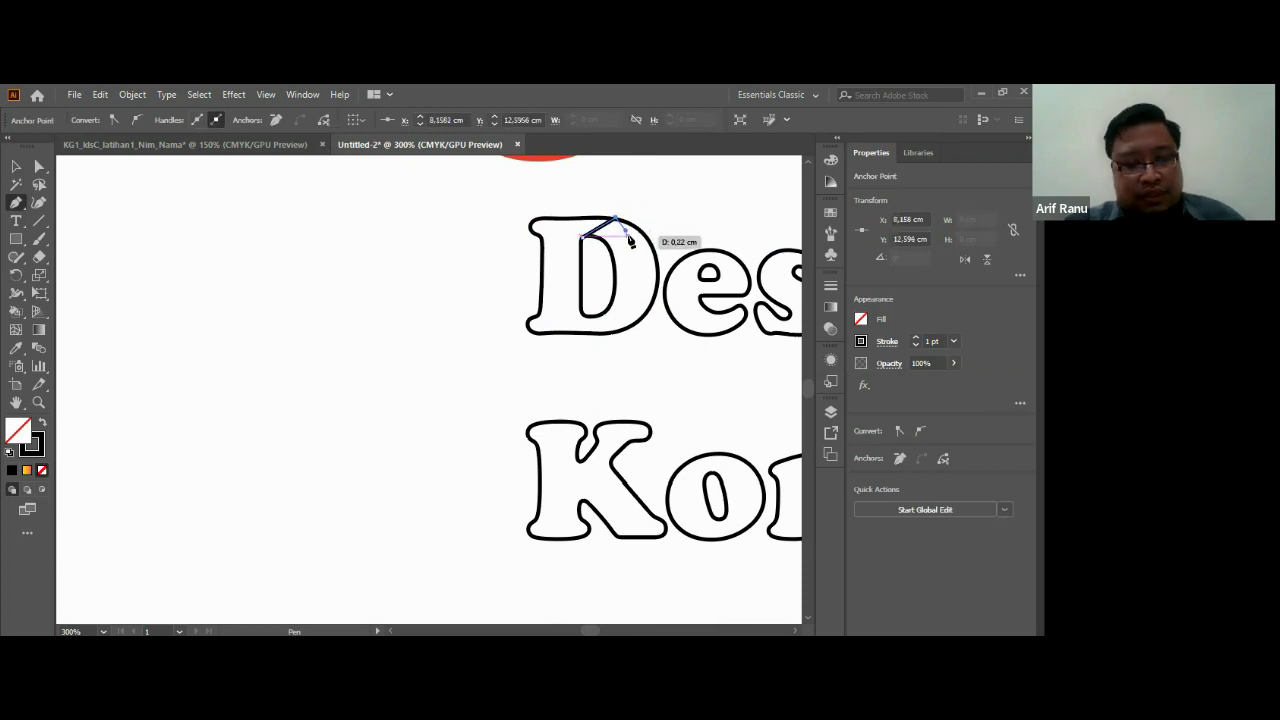
{"action": "key", "text": "ctrl+z"}
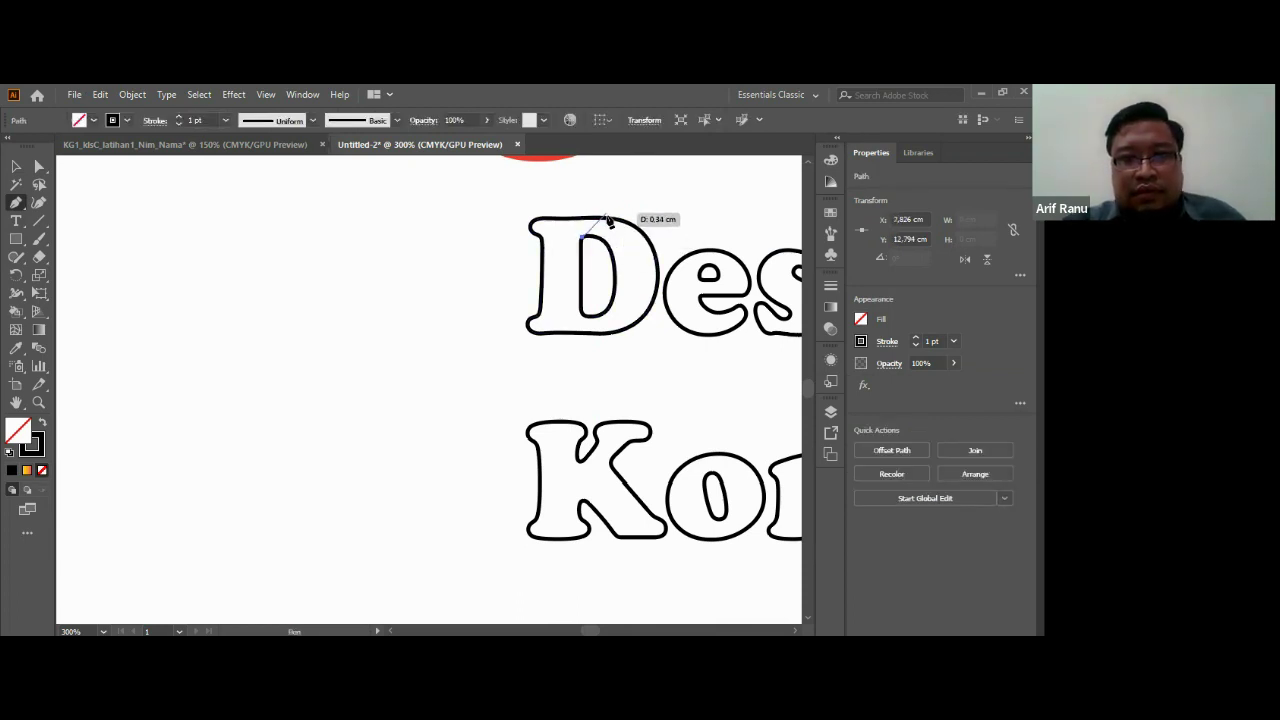
{"action": "mouse_move", "coordinate": [609, 219]}
{"action": "left_mouse_down"}
{"action": "mouse_move", "coordinate": [648, 240]}
{"action": "mouse_move", "coordinate": [634, 210]}
{"action": "left_mouse_up"}
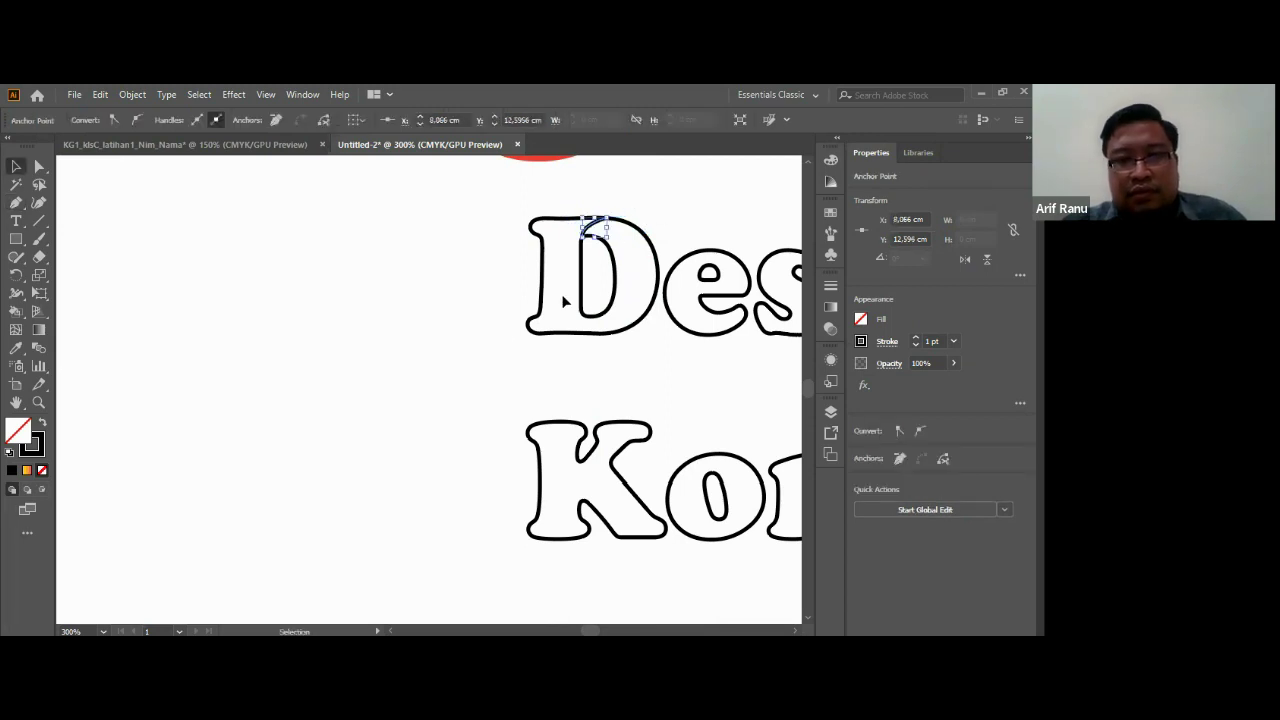
{"action": "key", "text": "v"}
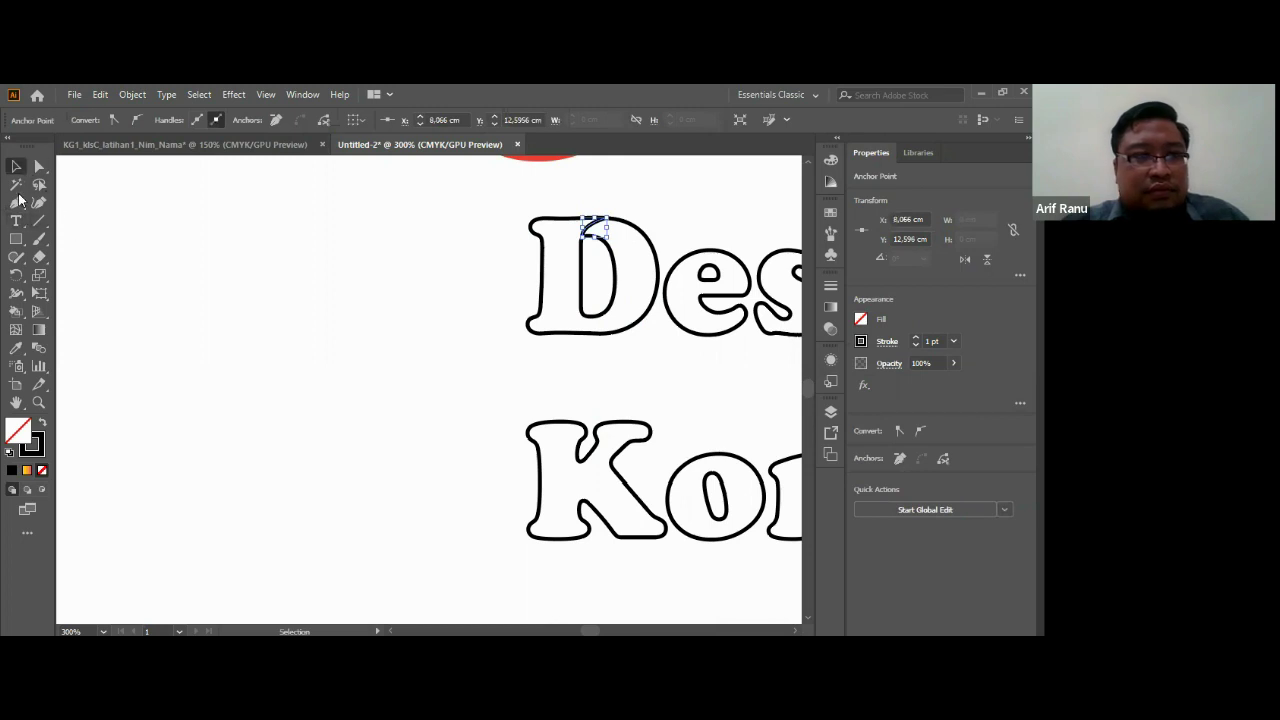
Step: Extend the path from its open end to a curved point just below the D
{"action": "left_click", "coordinate": [17, 204]}
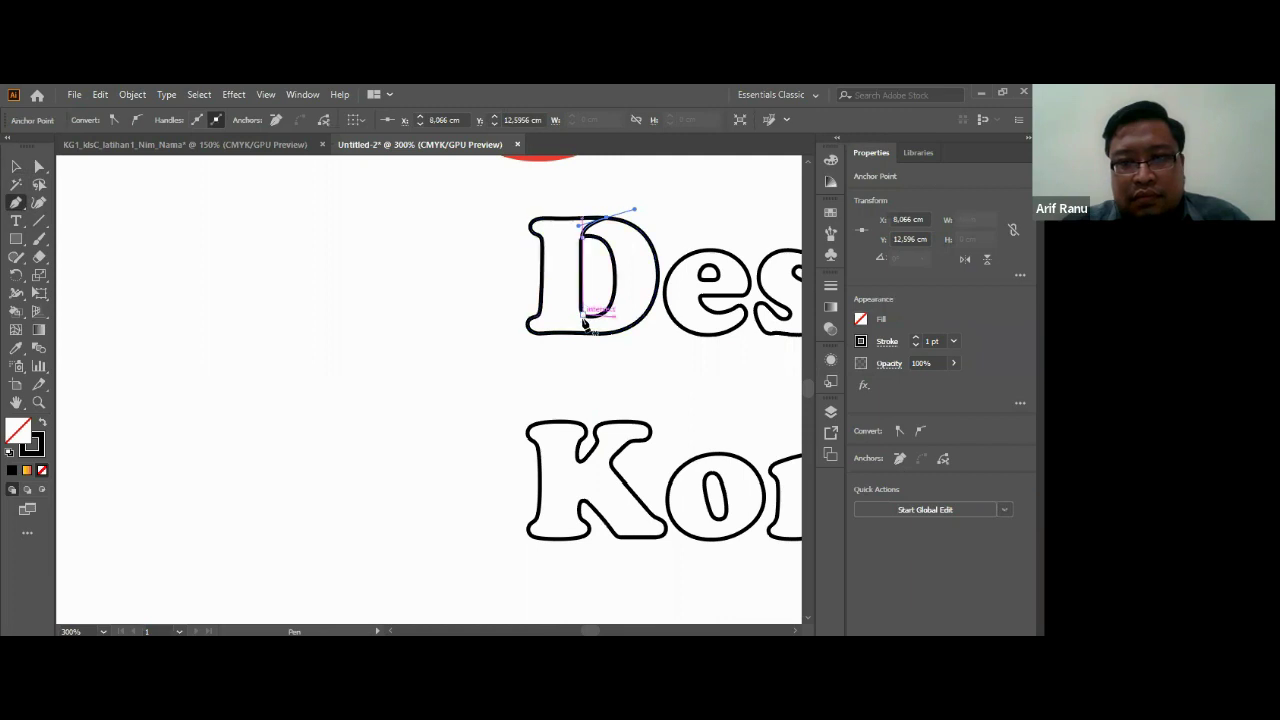
{"action": "left_click", "coordinate": [583, 318]}
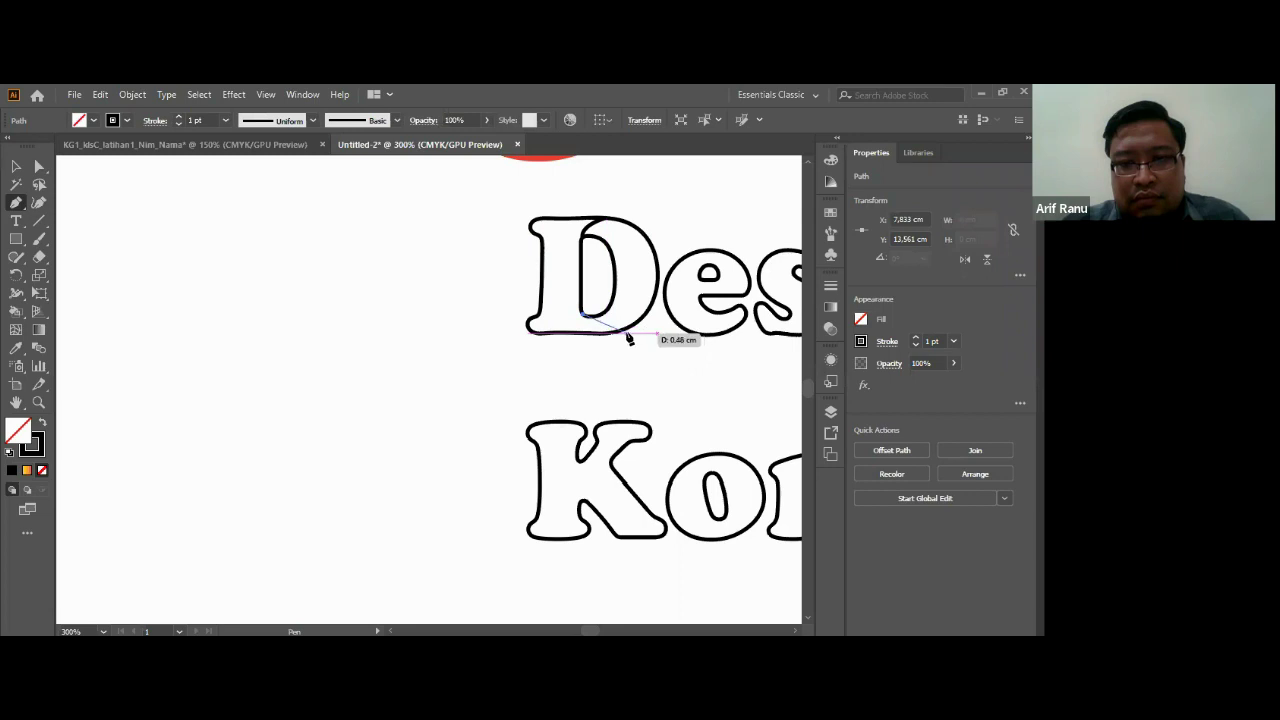
{"action": "left_click_drag", "start_coordinate": [604, 339], "coordinate": [640, 322]}
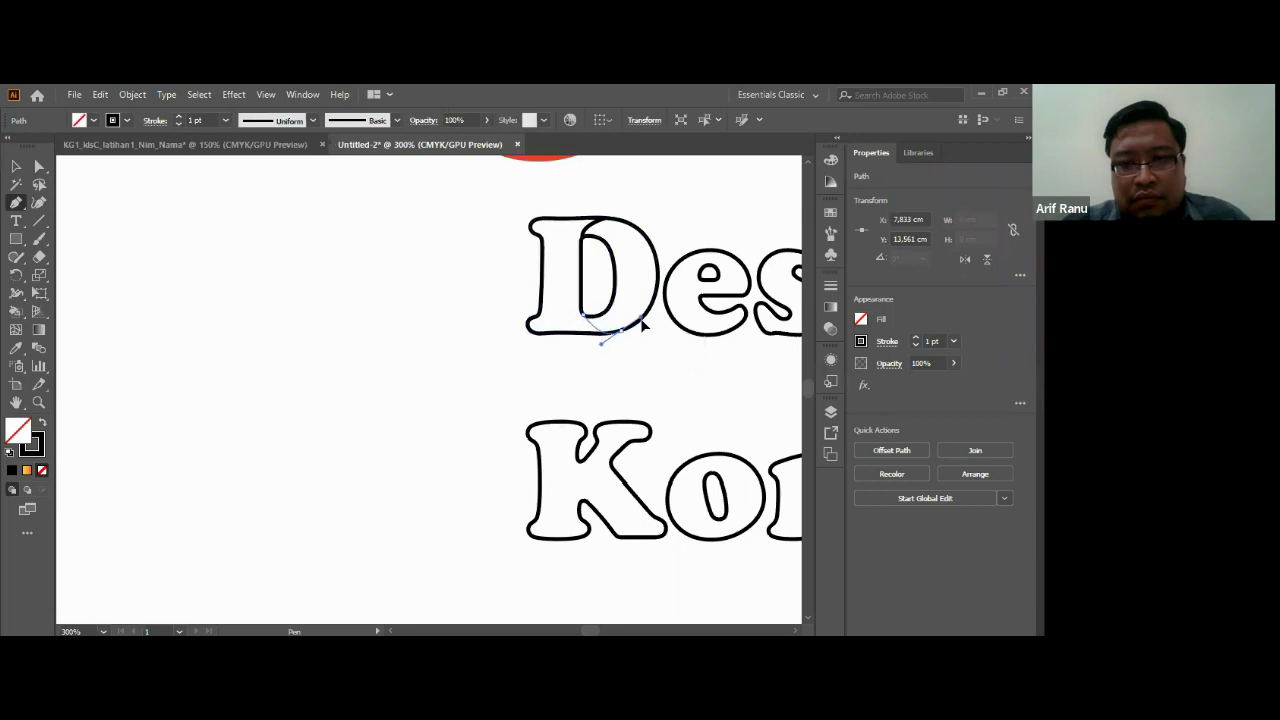
{"action": "key", "text": "v"}
{"action": "scroll", "coordinate": [603, 318], "scroll_direction": "down", "scroll_amount": 1}
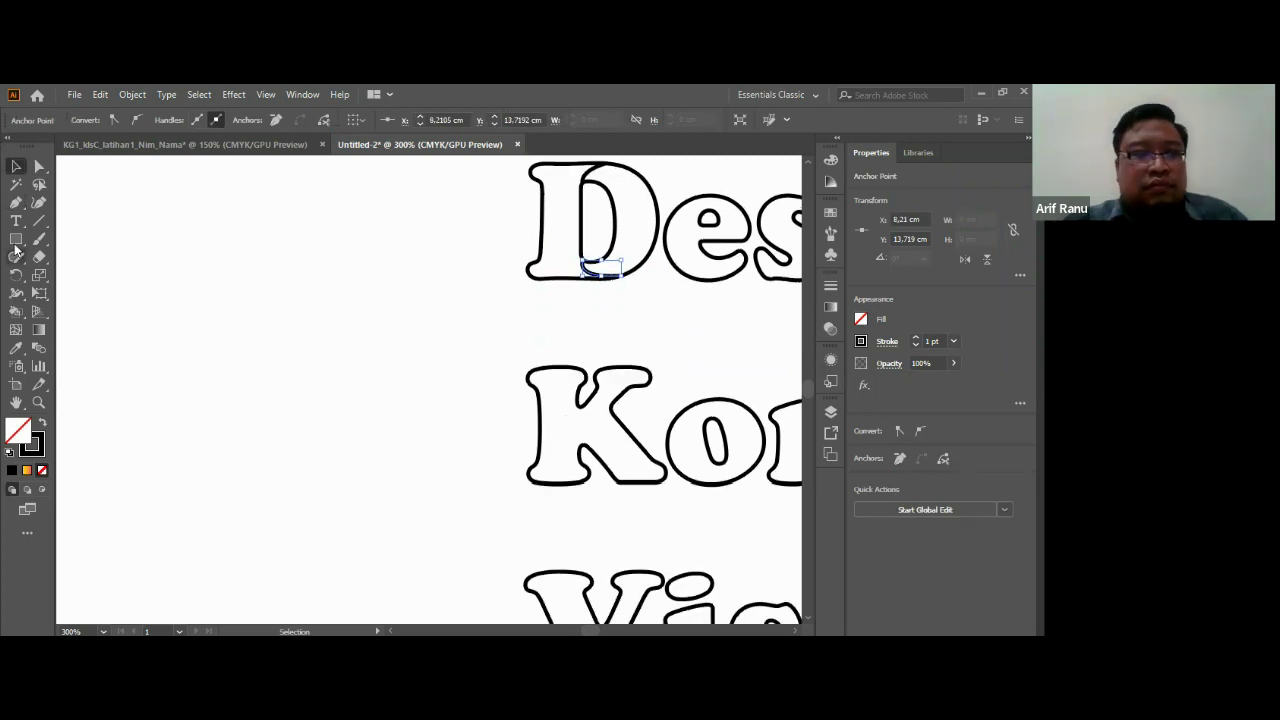
Step: Draw a short curved pen path across the K's inner corner
{"action": "left_click", "coordinate": [16, 202]}
{"action": "left_click", "coordinate": [600, 270]}
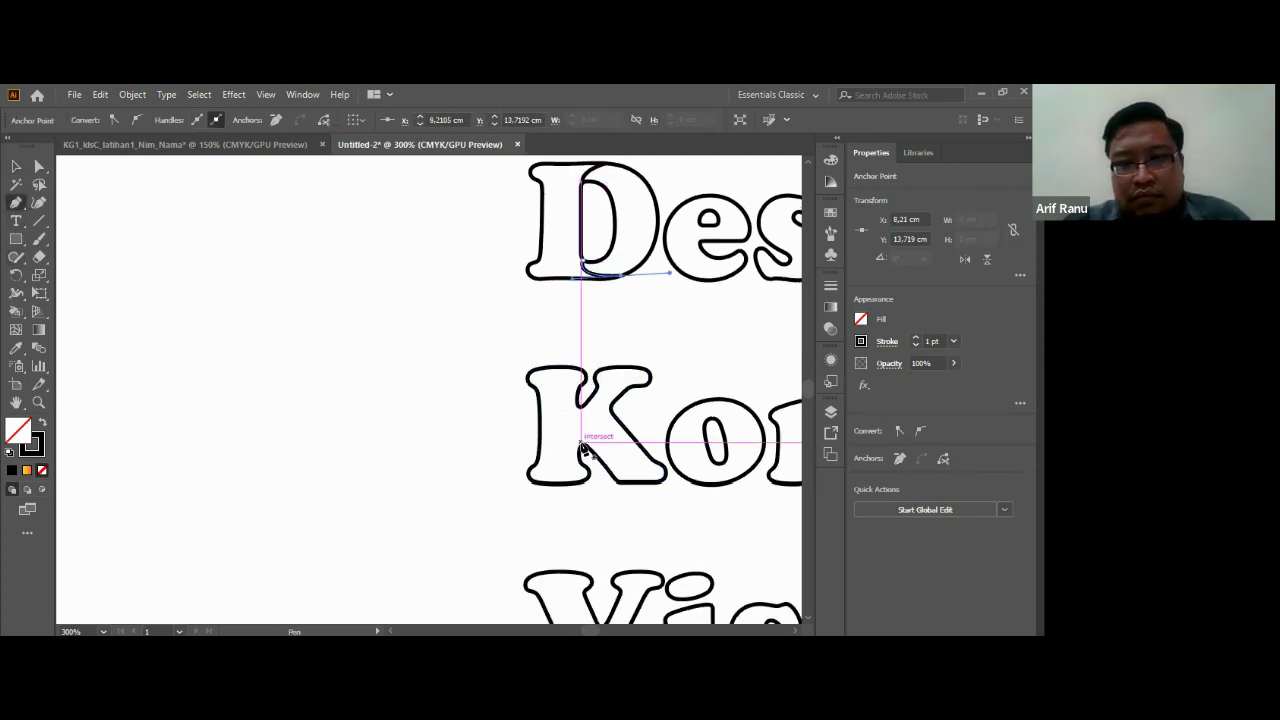
{"action": "left_click_drag", "start_coordinate": [584, 447], "coordinate": [614, 414]}
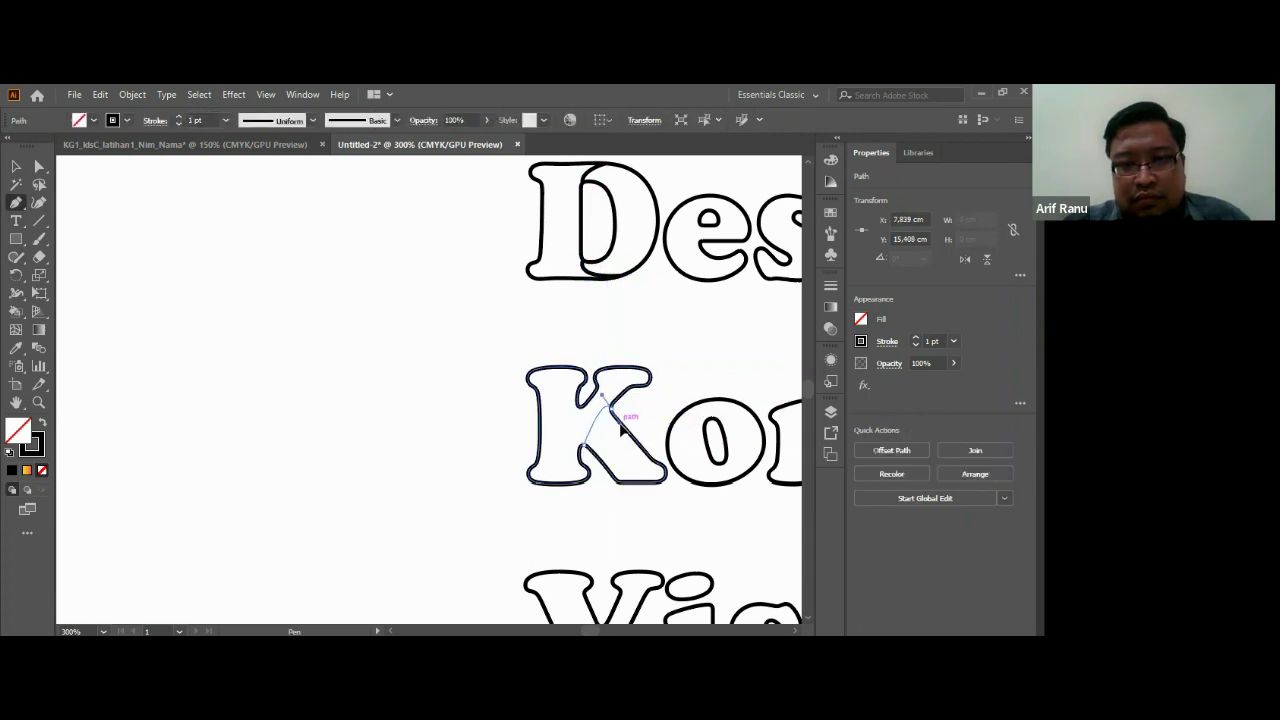
{"action": "left_click_drag", "start_coordinate": [611, 411], "coordinate": [655, 420]}
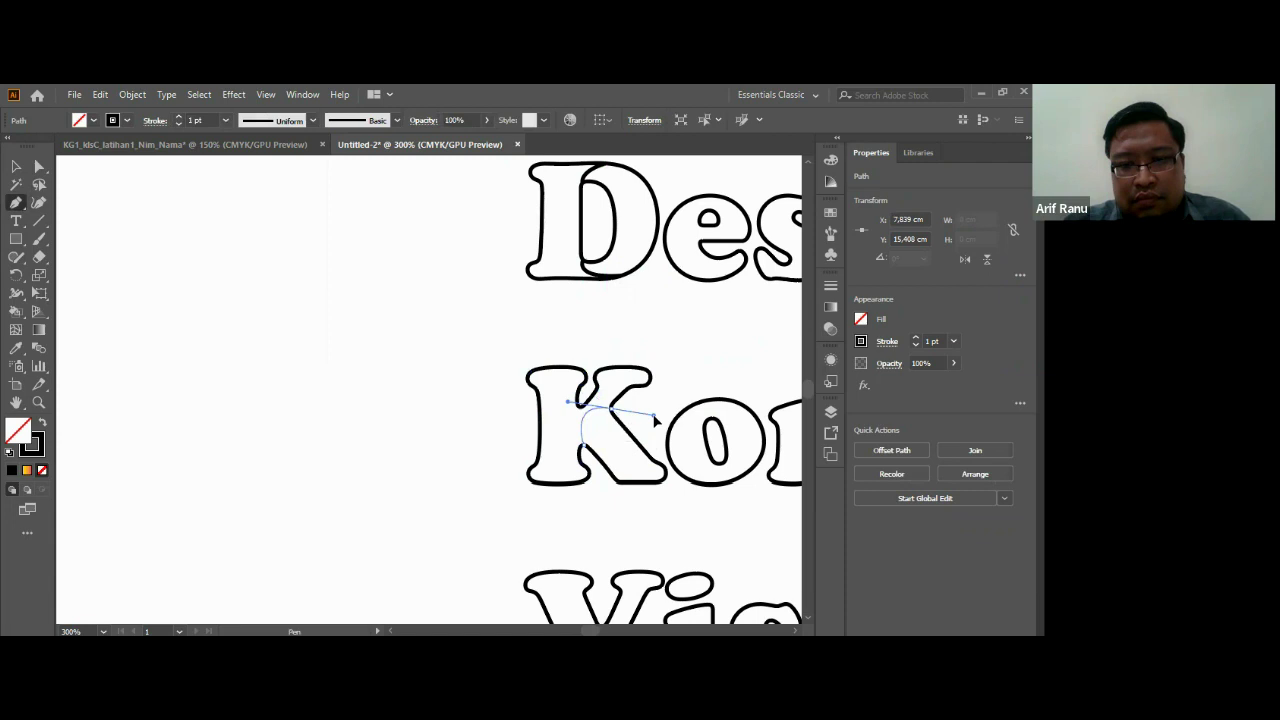
{"action": "left_click", "coordinate": [584, 446]}
{"action": "scroll", "coordinate": [588, 428], "scroll_direction": "down", "scroll_amount": 2}
{"action": "key", "text": "v"}
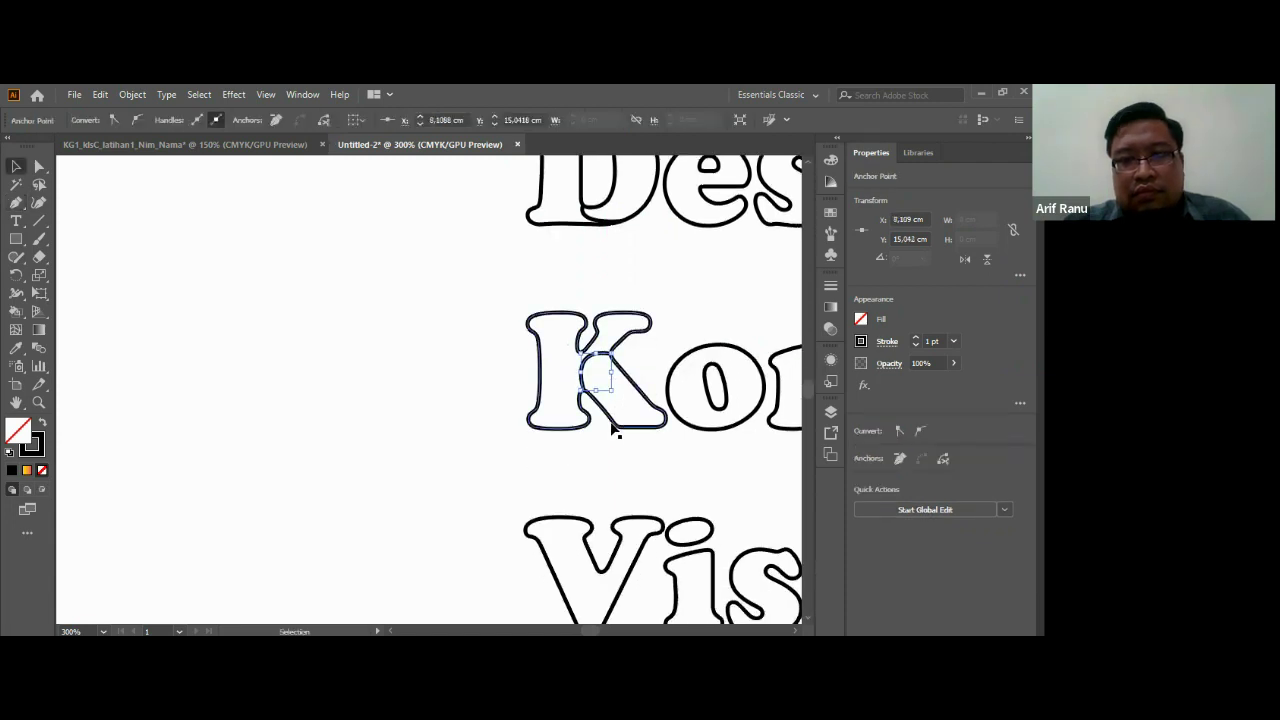
{"action": "scroll", "coordinate": [615, 428], "scroll_direction": "down", "scroll_amount": 1}
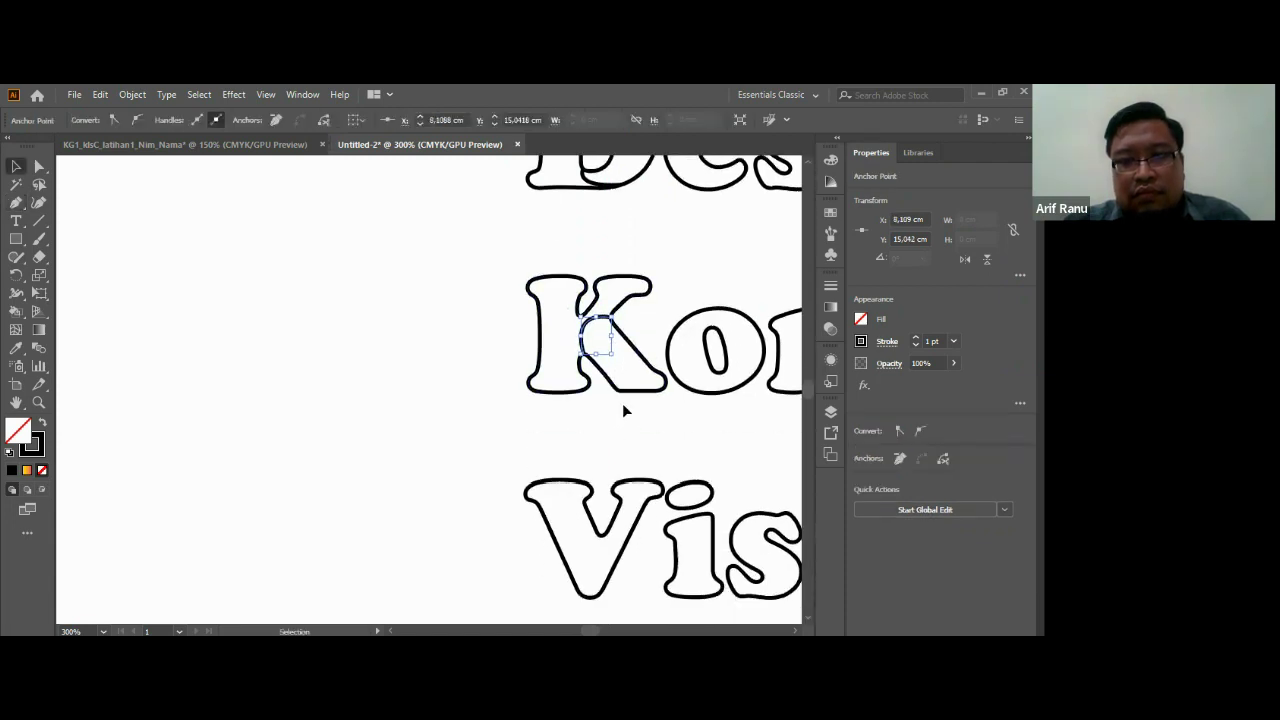
{"action": "scroll", "coordinate": [622, 403], "scroll_direction": "down", "scroll_amount": 1}
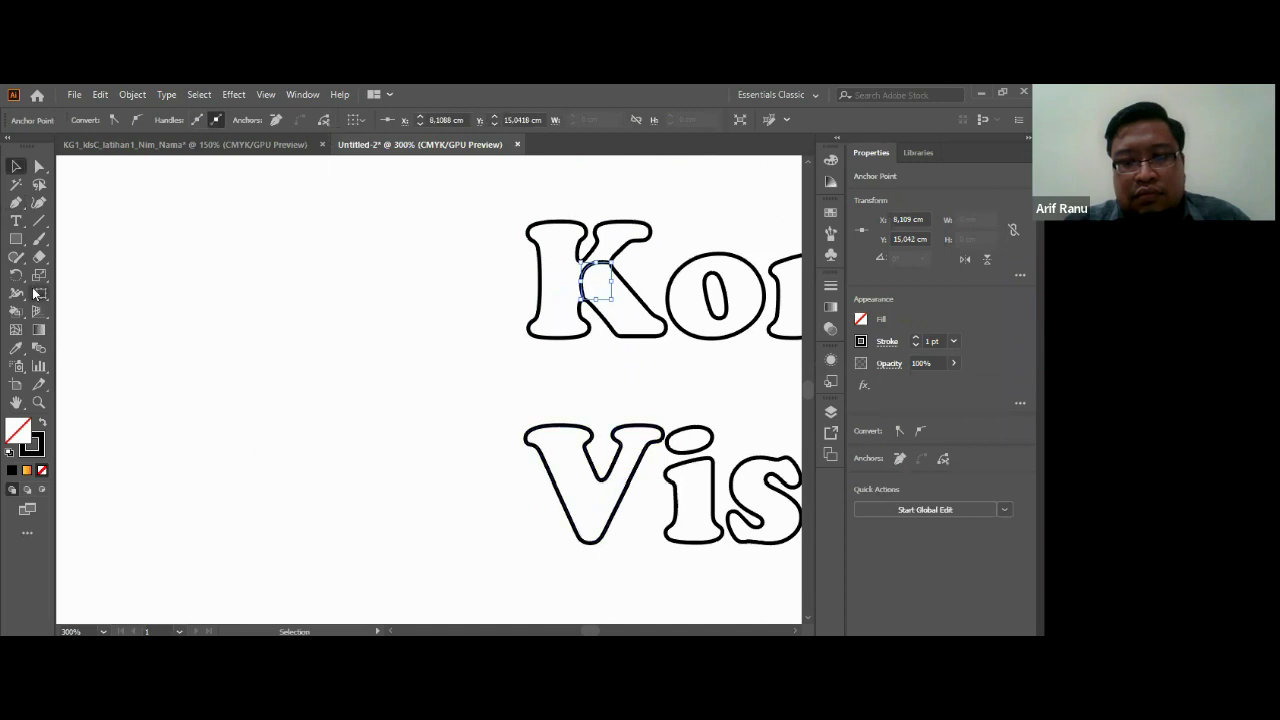
Step: Draw a curved pen path across the V's inner corner, then check the K path
{"action": "left_click", "coordinate": [16, 202]}
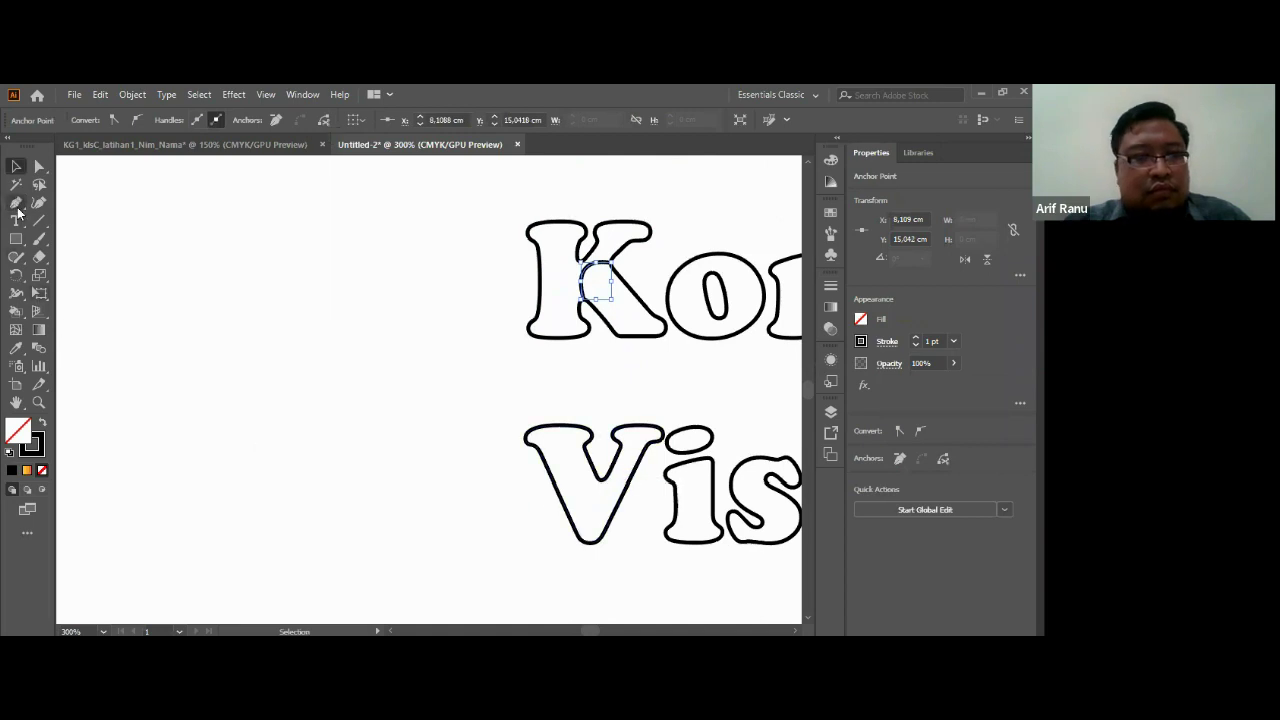
{"action": "left_click", "coordinate": [601, 479]}
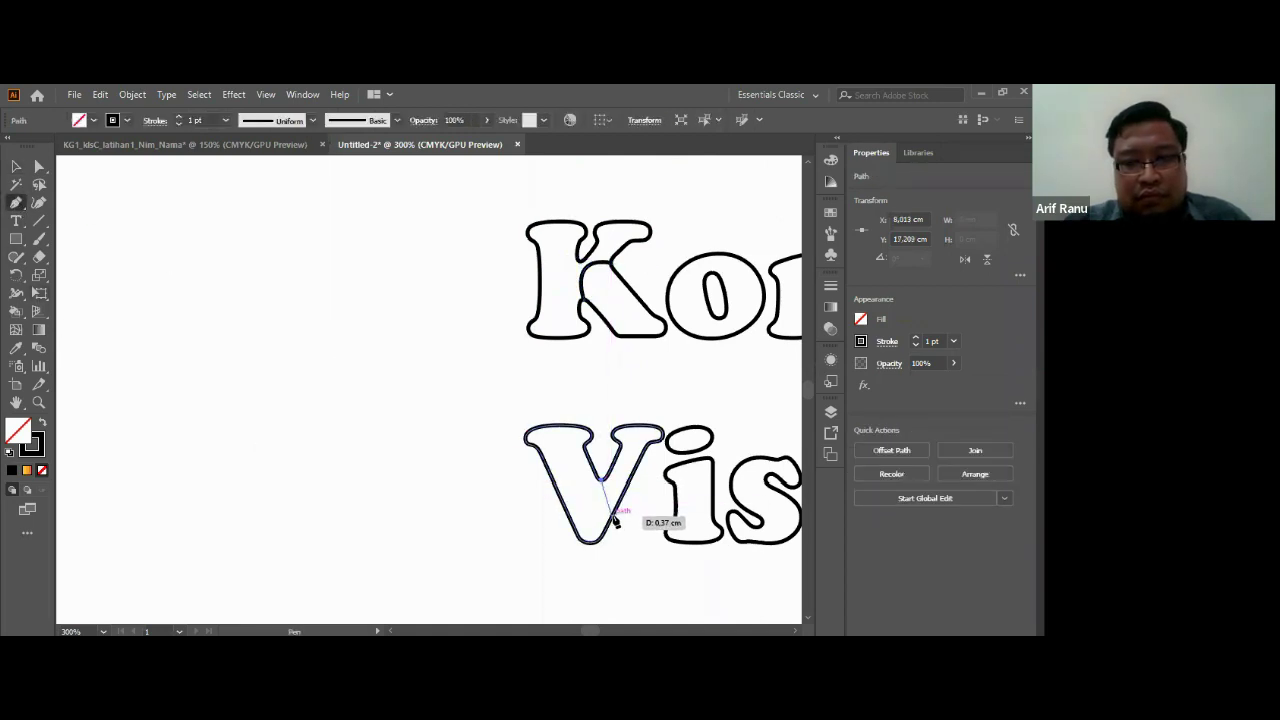
{"action": "left_click_drag", "start_coordinate": [612, 511], "coordinate": [642, 508]}
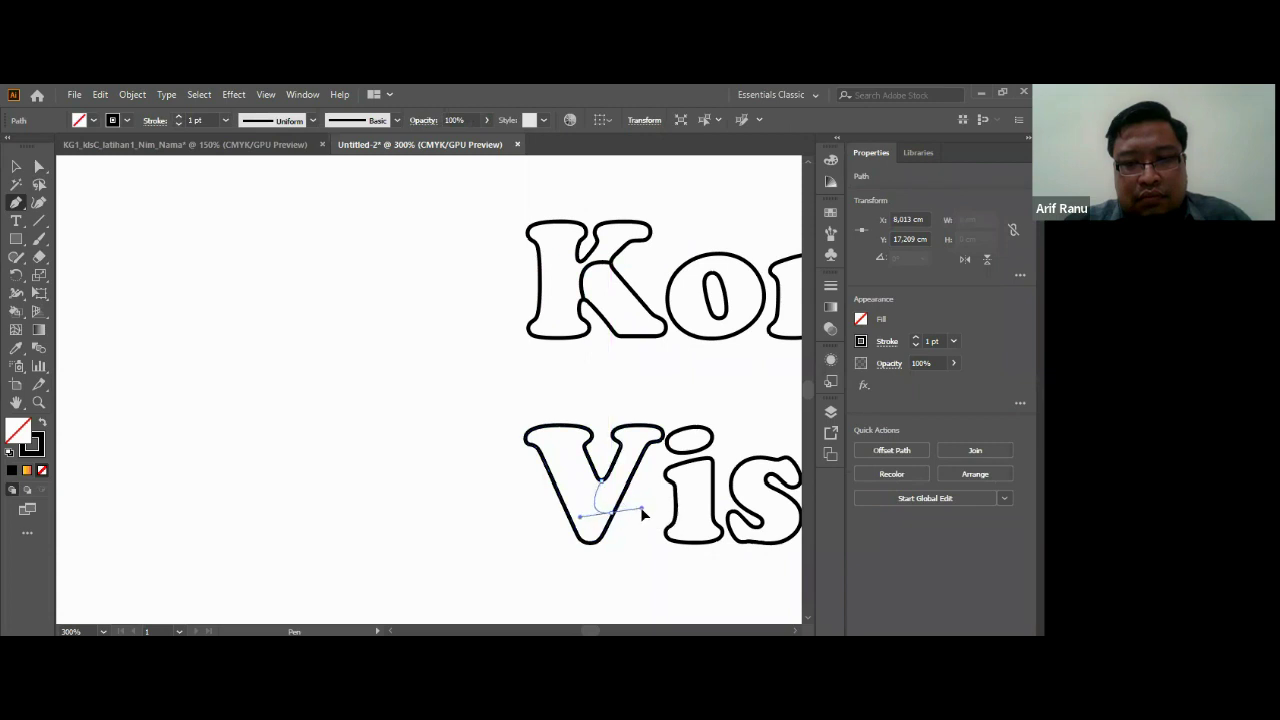
{"action": "key", "text": "v"}
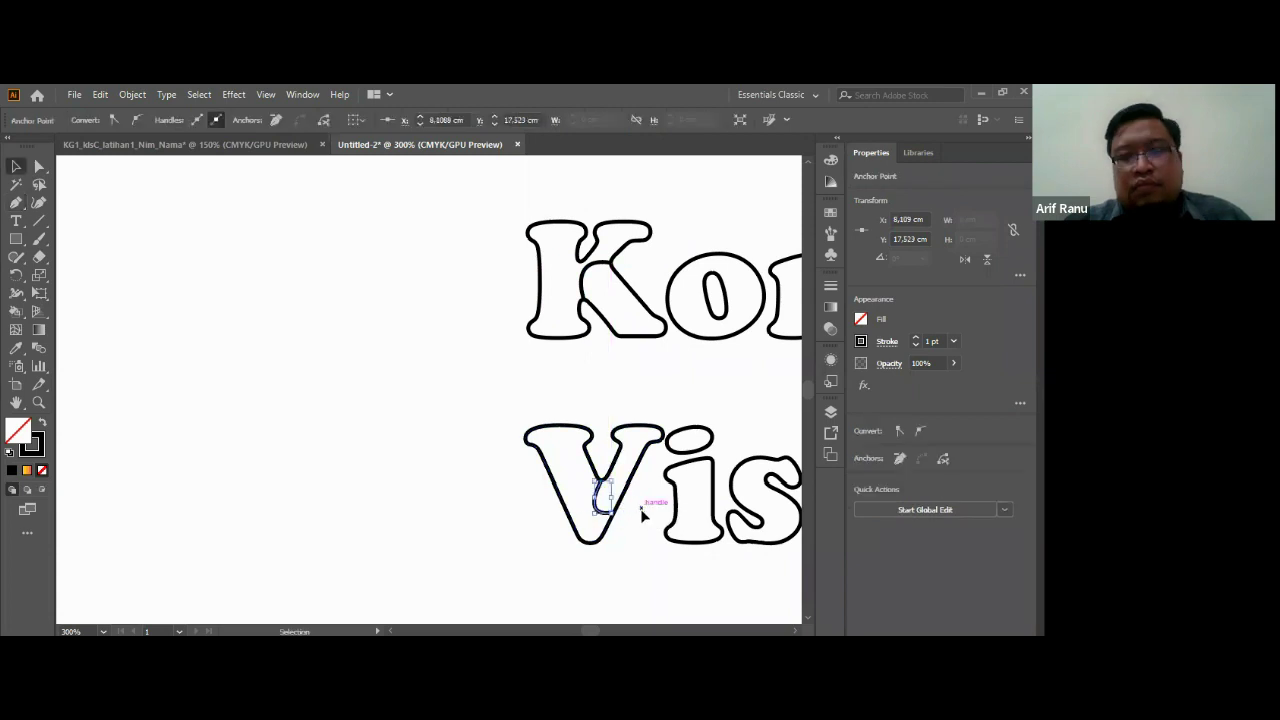
{"action": "scroll", "coordinate": [642, 508], "scroll_direction": "up", "scroll_amount": 3}
{"action": "scroll", "coordinate": [642, 507], "scroll_direction": "up", "scroll_amount": 1}
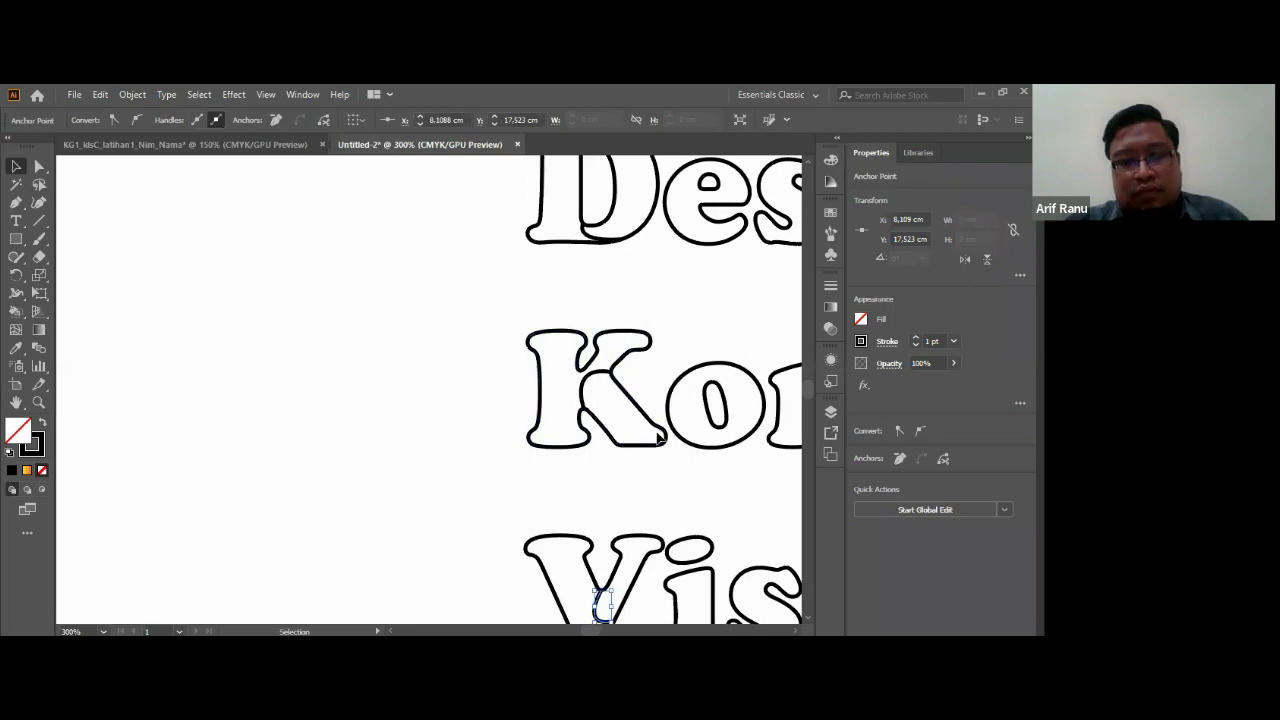
{"action": "left_click", "coordinate": [598, 372]}
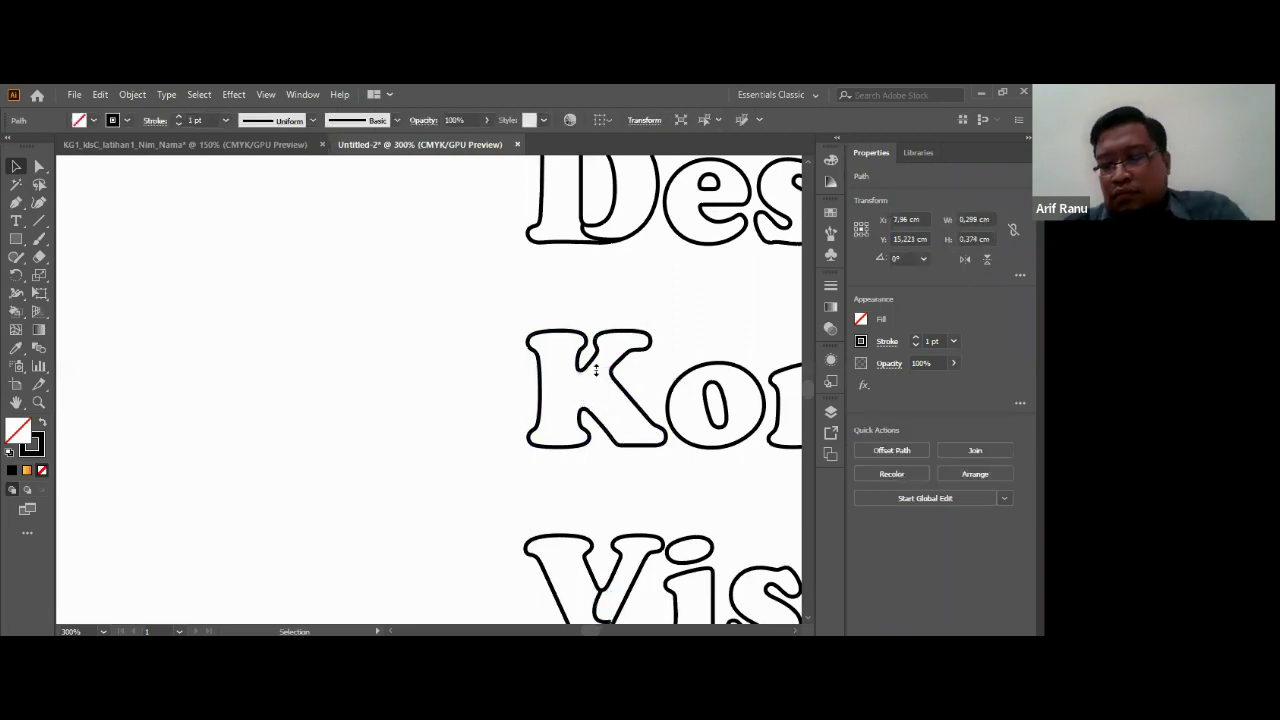
{"action": "left_click", "coordinate": [605, 445]}
Step: Add another curved path across the K's lower inner corner and zoom out
{"action": "scroll", "coordinate": [612, 430], "scroll_direction": "down", "scroll_amount": 1}
{"action": "left_click", "coordinate": [16, 202]}
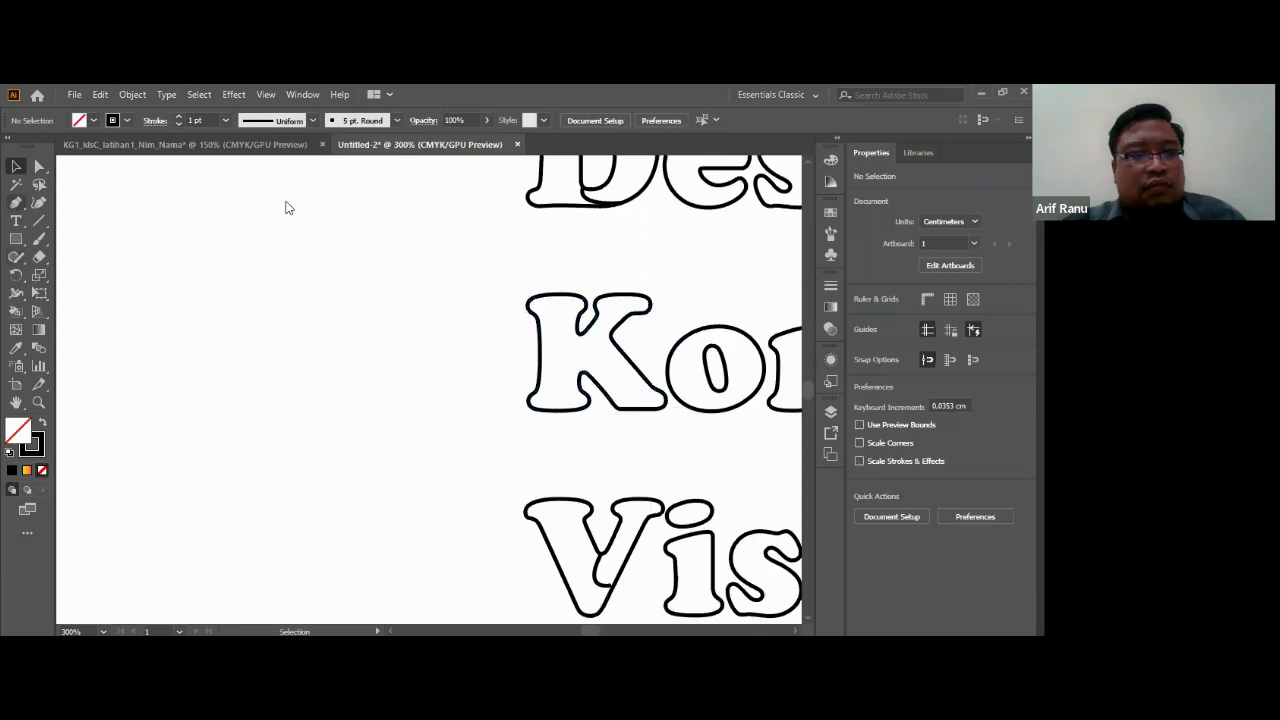
{"action": "left_click", "coordinate": [584, 374]}
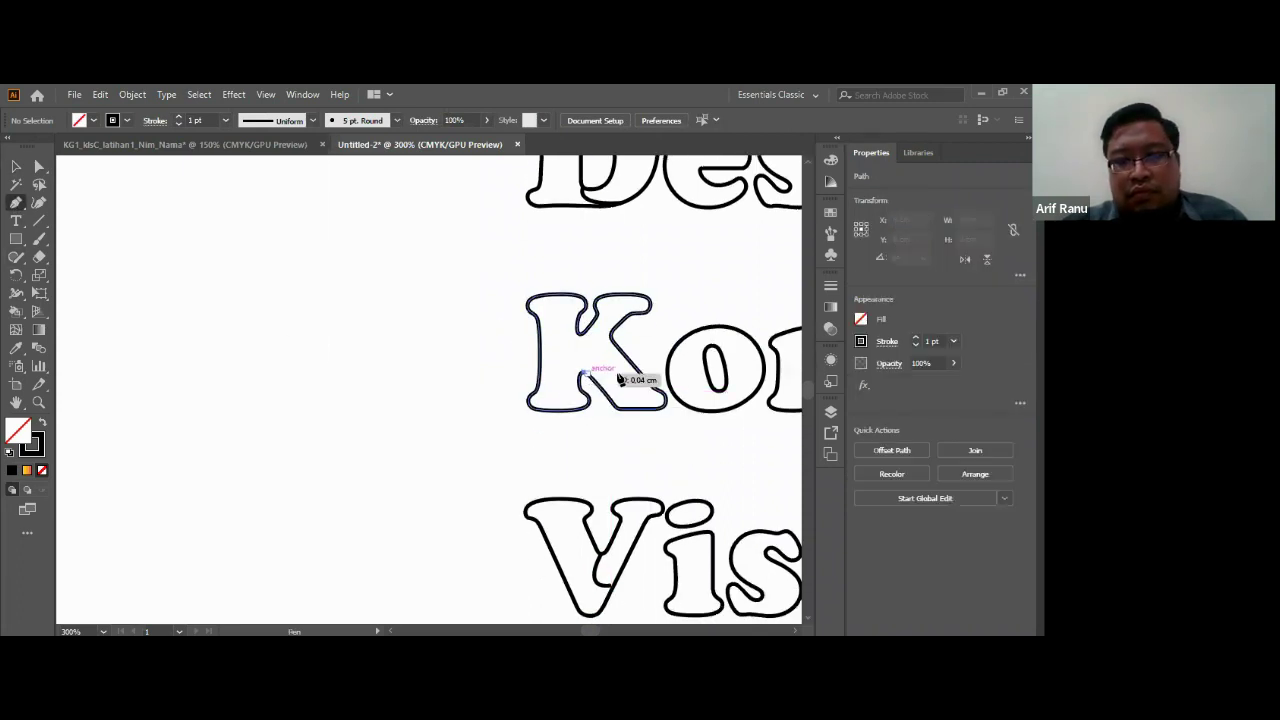
{"action": "mouse_move", "coordinate": [636, 375]}
{"action": "left_mouse_down"}
{"action": "mouse_move", "coordinate": [640, 340]}
{"action": "mouse_move", "coordinate": [630, 350]}
{"action": "left_mouse_up"}
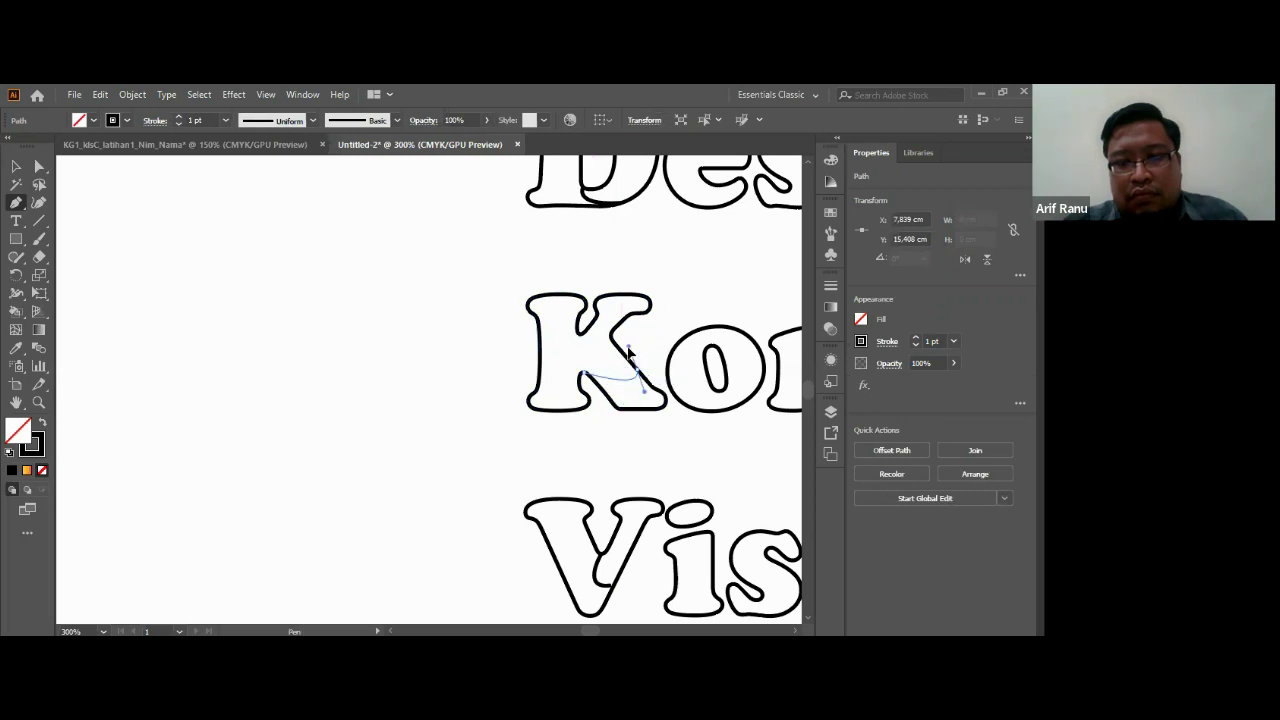
{"action": "key", "text": "v"}
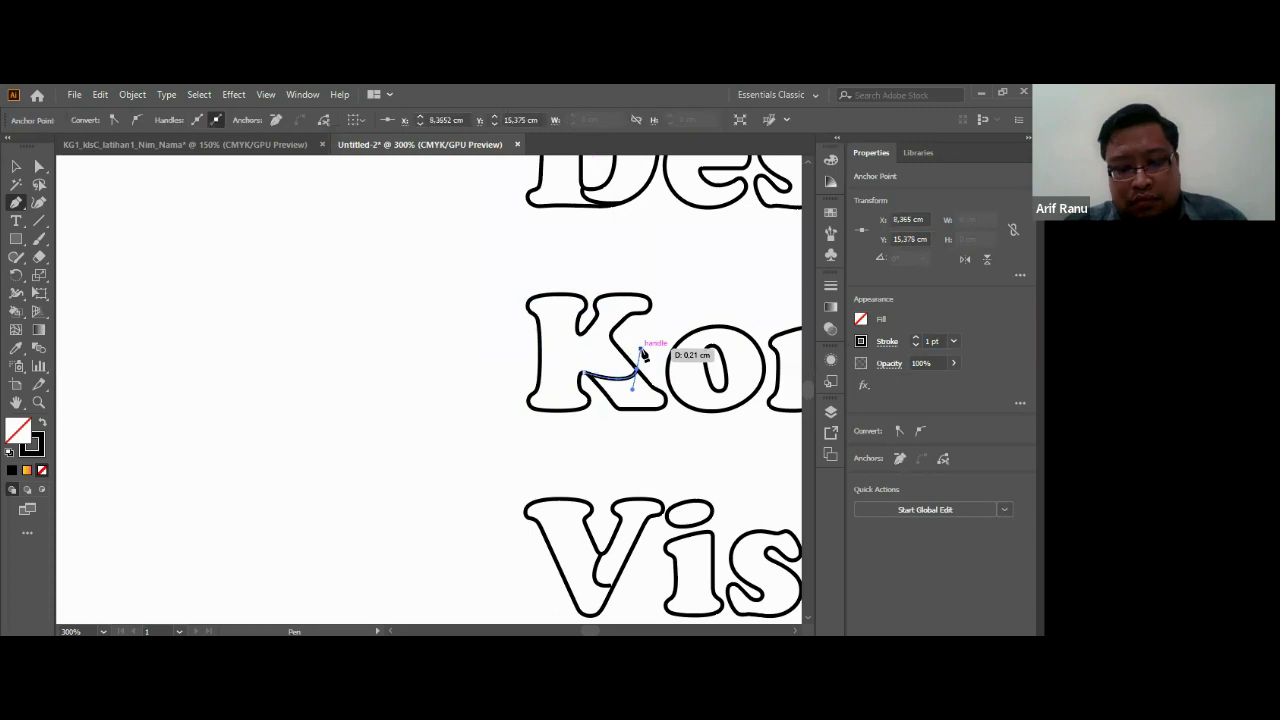
{"action": "scroll", "coordinate": [765, 560], "scroll_direction": "down", "scroll_amount": 2}
{"action": "scroll", "coordinate": [700, 520], "scroll_direction": "up", "scroll_amount": 3}
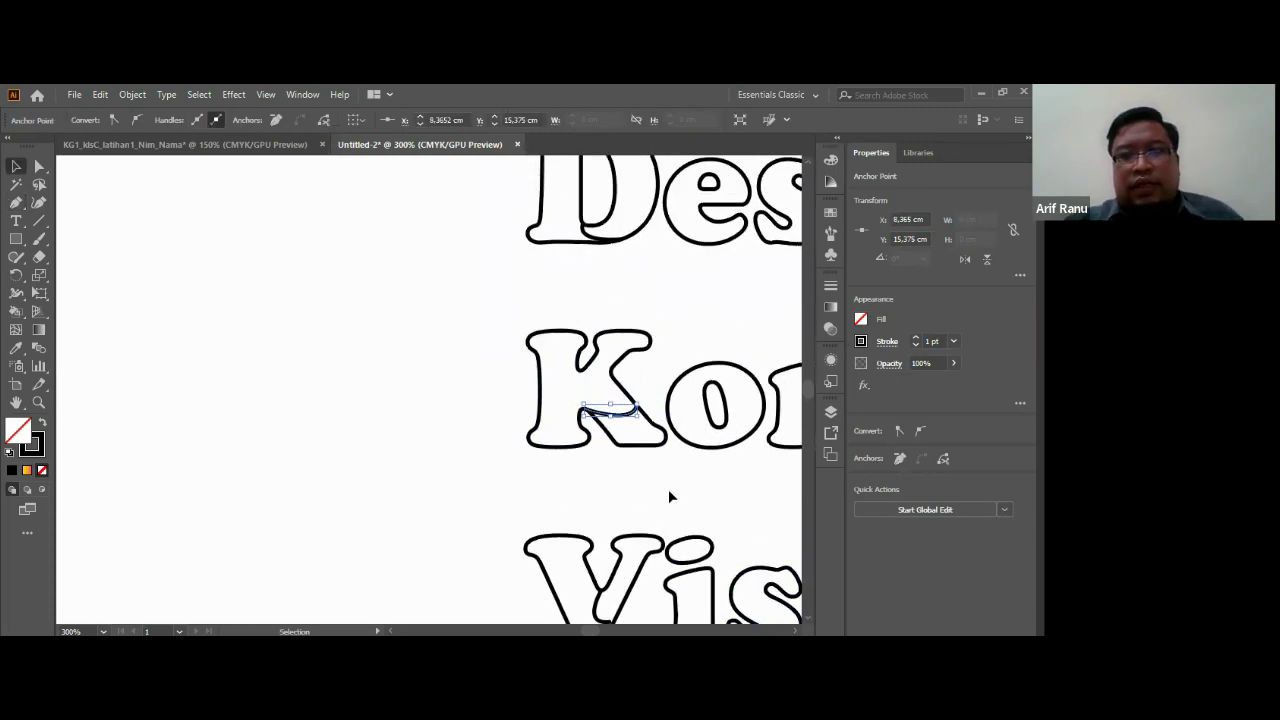
{"action": "scroll", "coordinate": [660, 450], "scroll_direction": "up", "scroll_amount": 2}
{"action": "scroll", "coordinate": [650, 400], "scroll_direction": "down", "scroll_amount": 1}
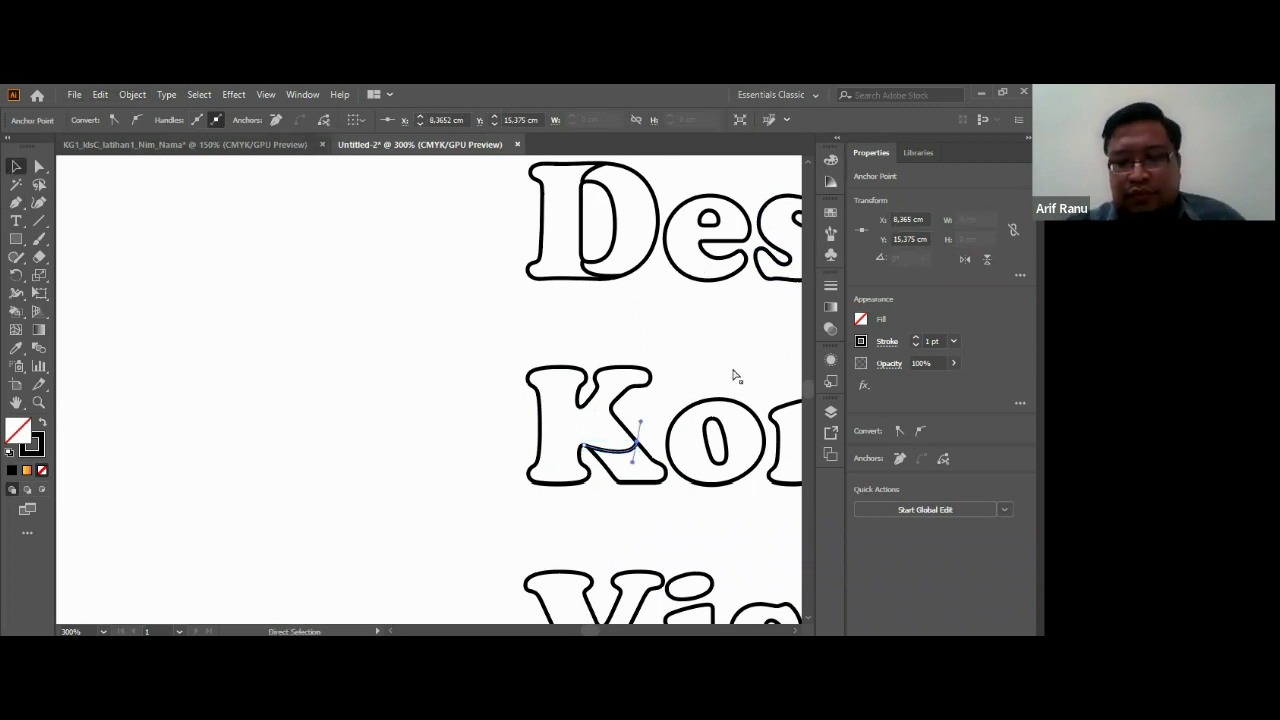
{"action": "key", "text": "ctrl+minus"}
{"action": "key", "text": "ctrl+minus"}
{"action": "key", "text": "ctrl+minus"}
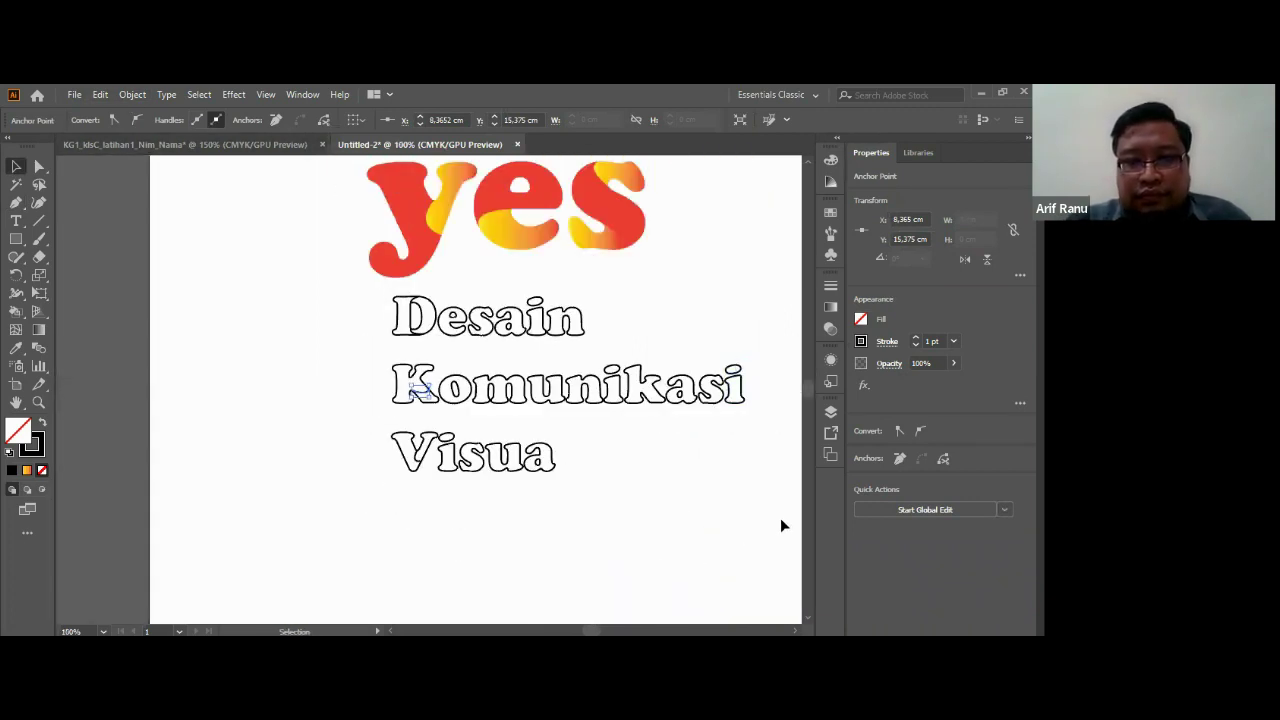
Step: Marquee-select all three lettering lines and apply Object > Live Paint > Make
{"action": "mouse_move", "coordinate": [787, 523]}
{"action": "left_mouse_down"}
{"action": "mouse_move", "coordinate": [367, 313]}
{"action": "mouse_move", "coordinate": [364, 297]}
{"action": "left_mouse_up"}
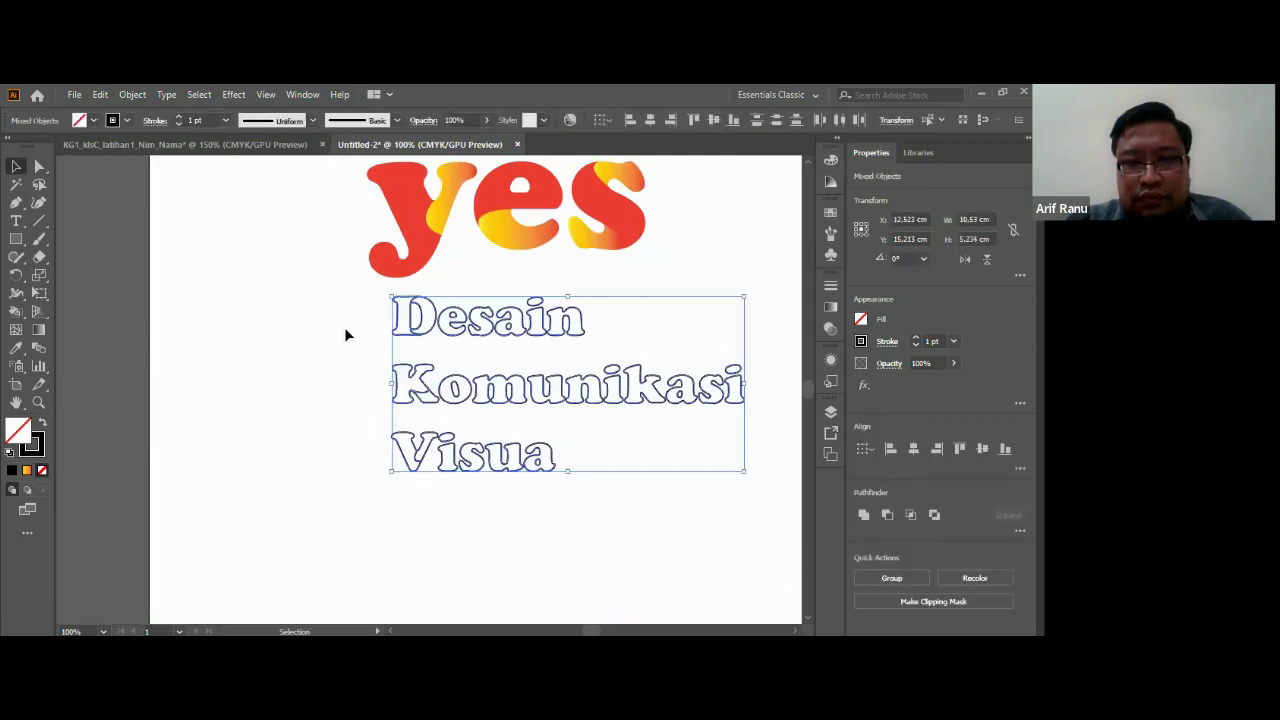
{"action": "left_click", "coordinate": [131, 94]}
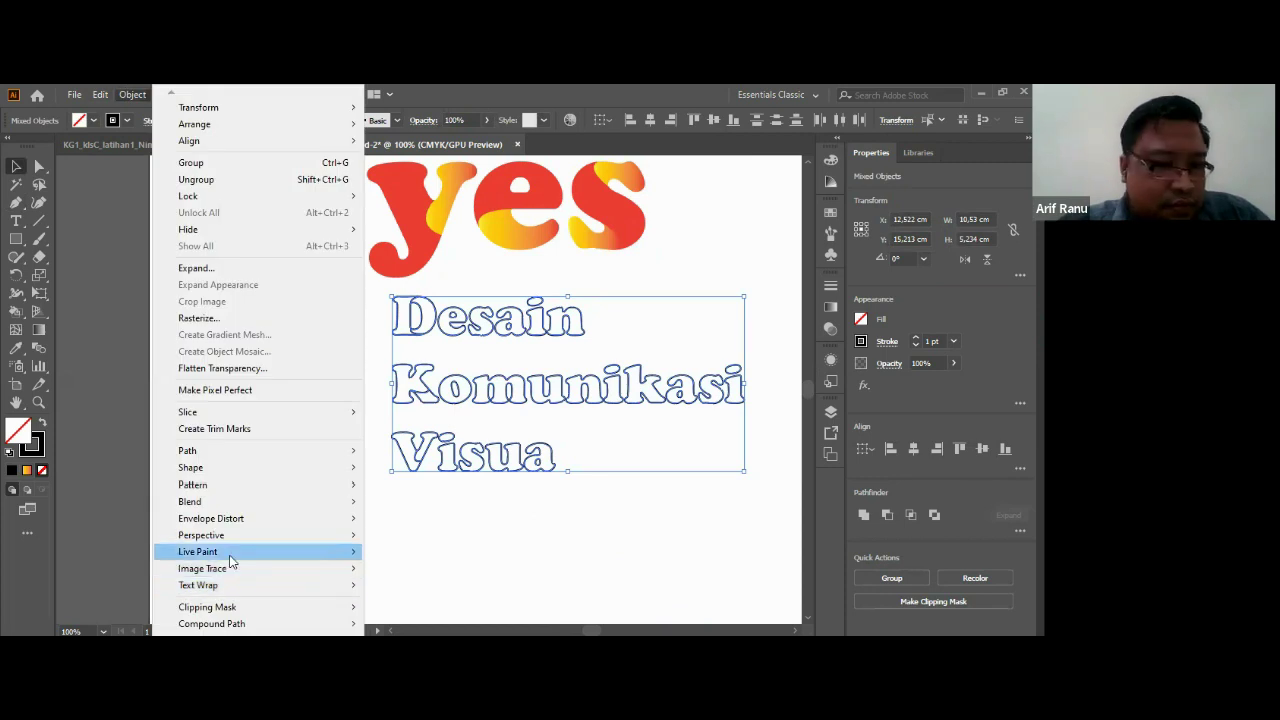
{"action": "mouse_move", "coordinate": [197, 551]}
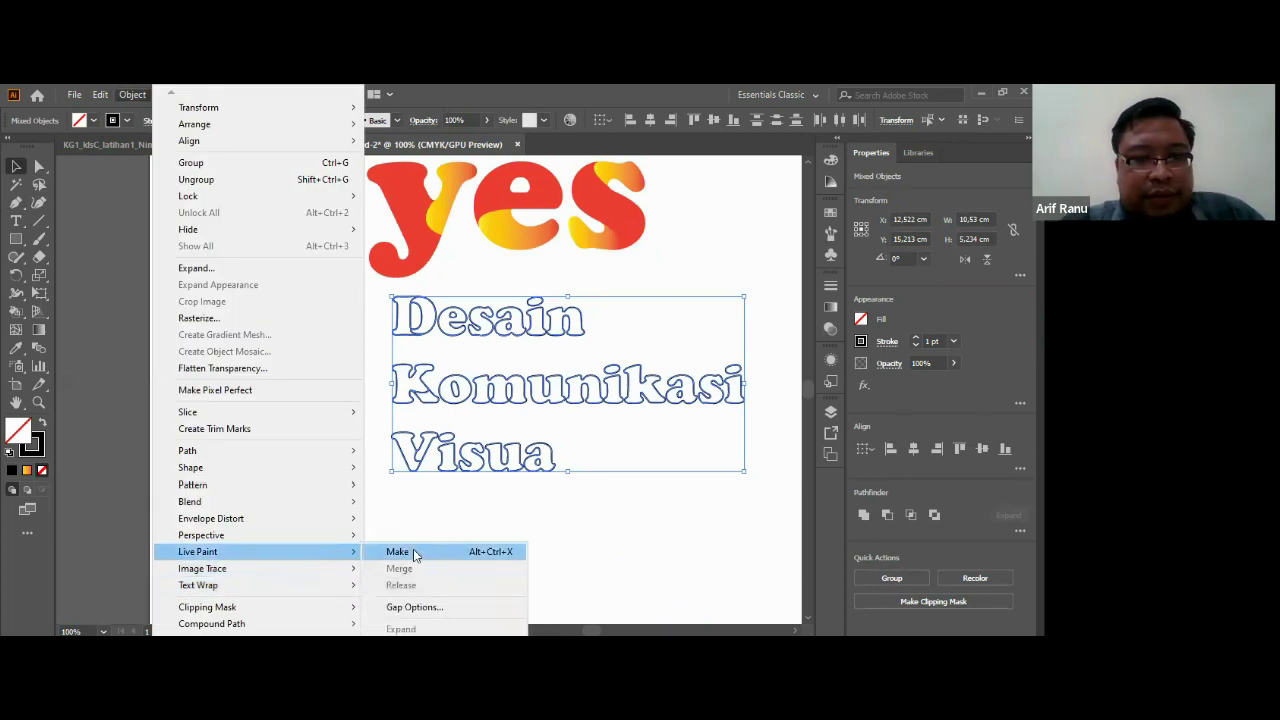
{"action": "left_click", "coordinate": [410, 549]}
{"action": "left_click", "coordinate": [209, 295]}
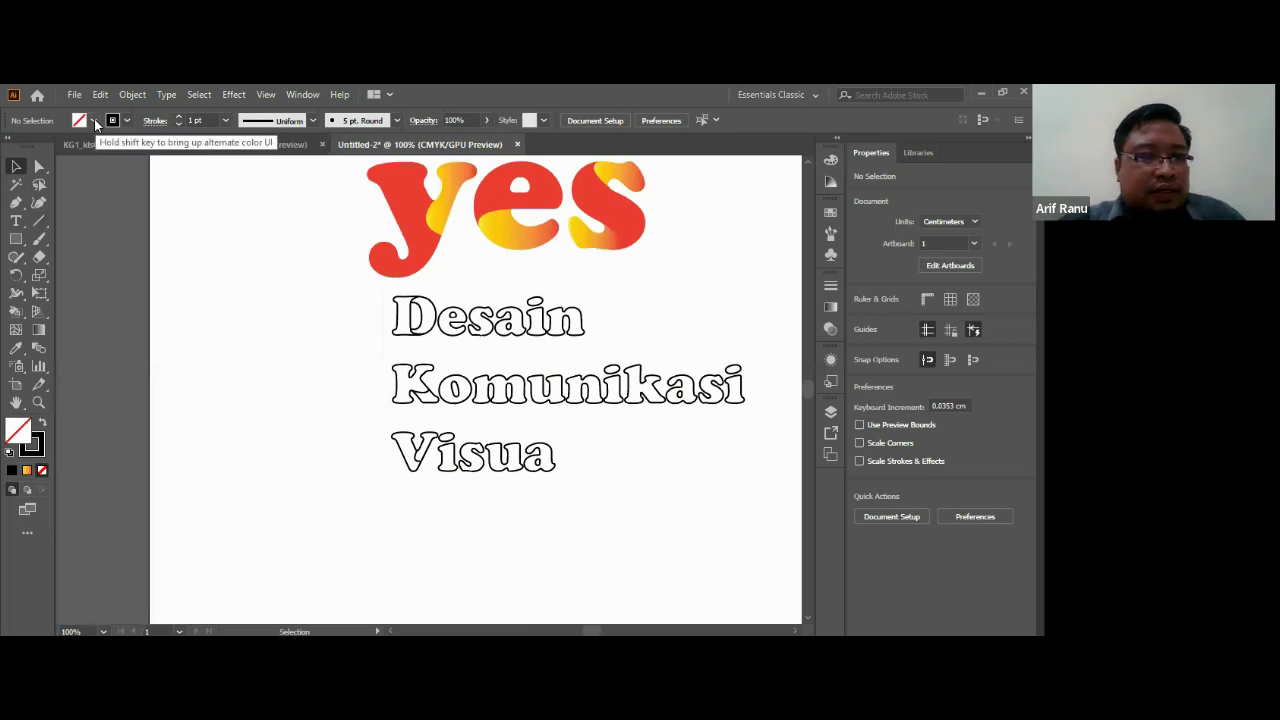
Step: Set the Live Paint Bucket to magenta and fill the e, s, a, i, n of Desain
{"action": "left_click", "coordinate": [16, 311]}
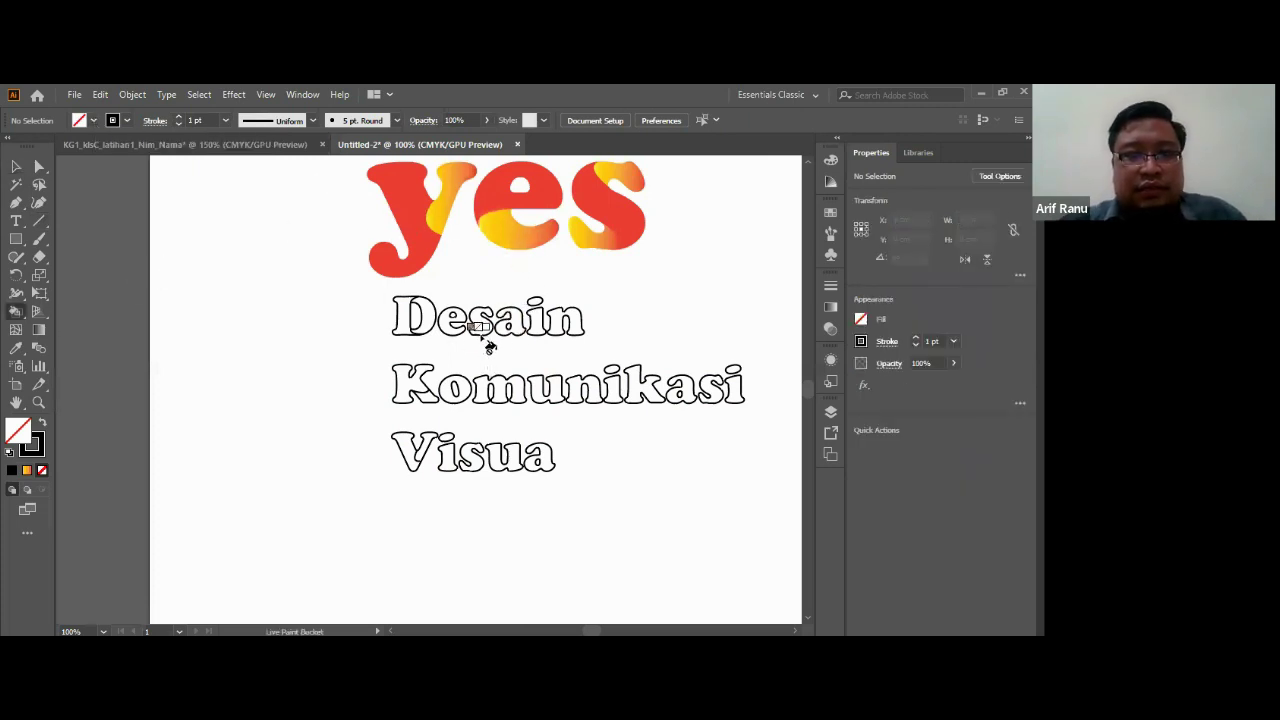
{"action": "key", "text": "d"}
{"action": "key", "text": "Right"}
{"action": "key", "text": "Right"}
{"action": "key", "text": "Right"}
{"action": "key", "text": "Right"}
{"action": "key", "text": "Right"}
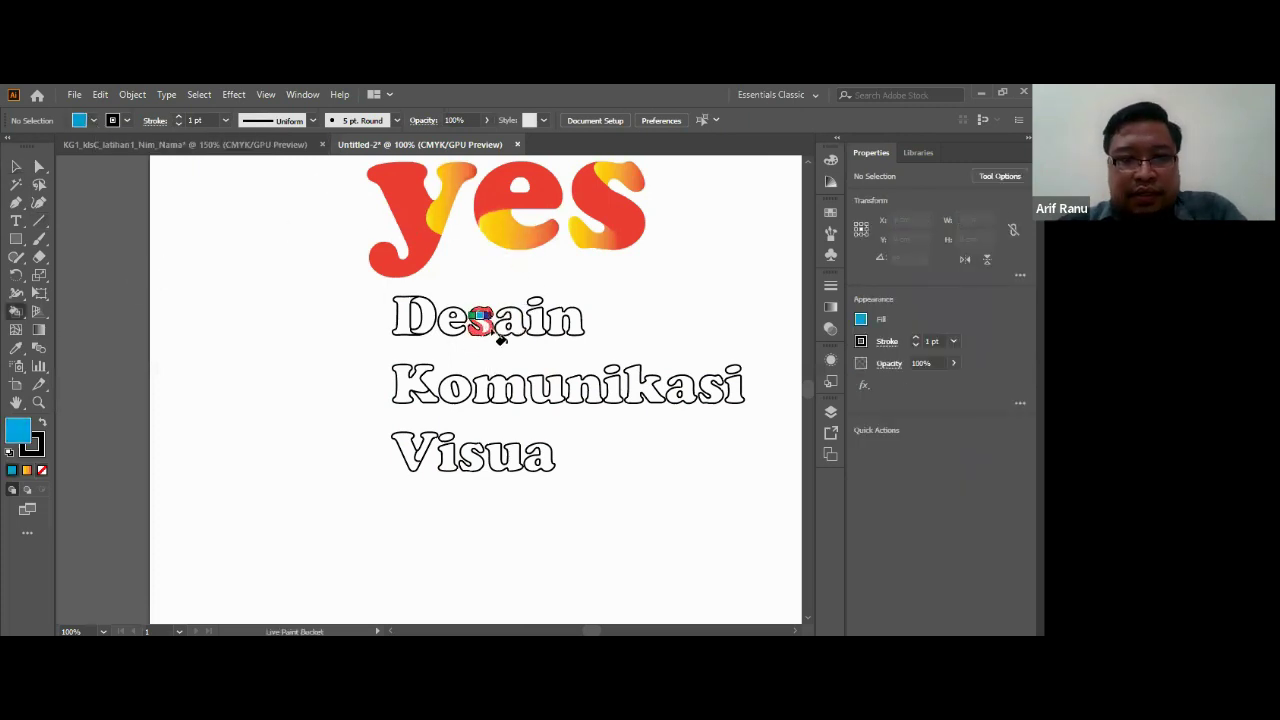
{"action": "key", "text": "Right"}
{"action": "key", "text": "Right"}
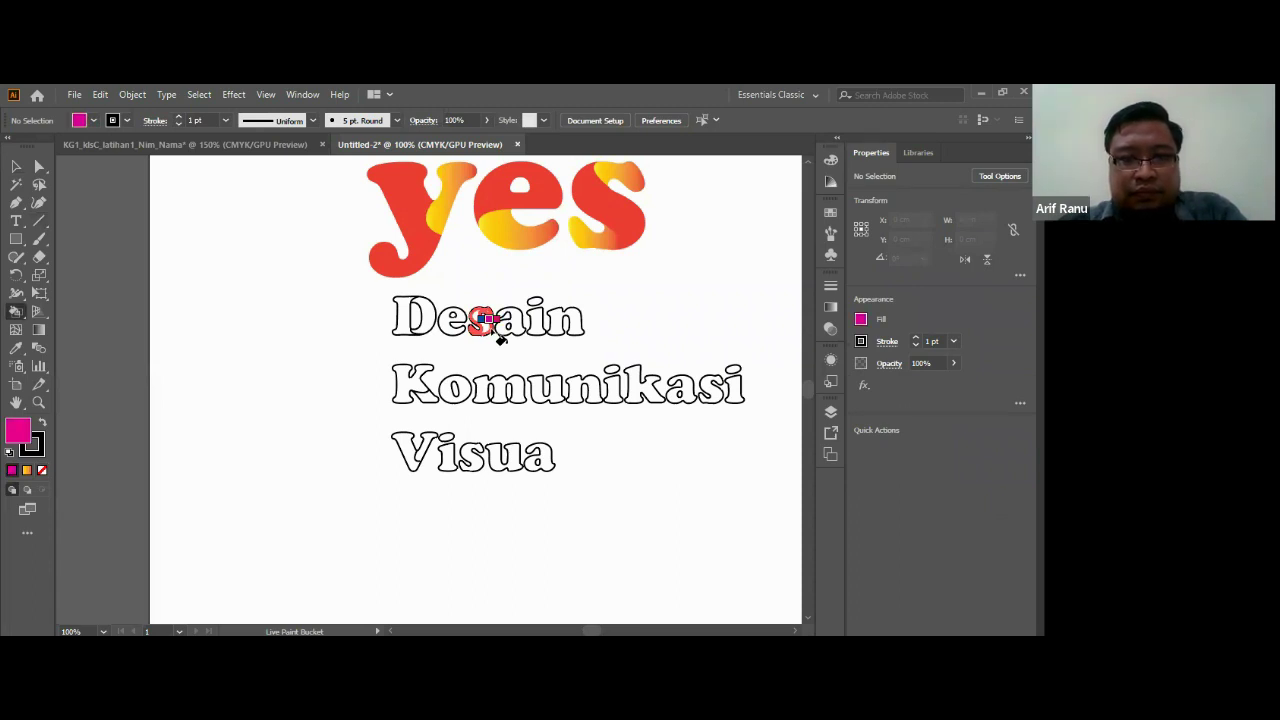
{"action": "left_click", "coordinate": [484, 322]}
{"action": "left_click", "coordinate": [455, 320]}
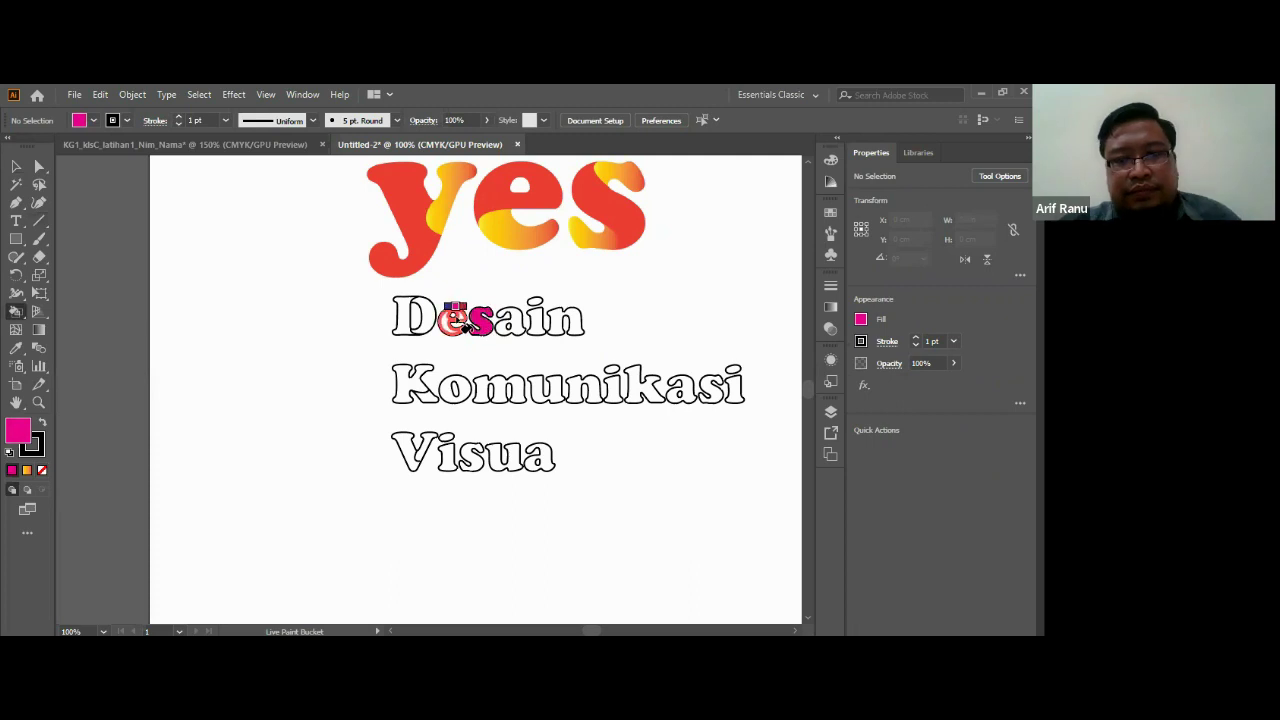
{"action": "left_click", "coordinate": [516, 322]}
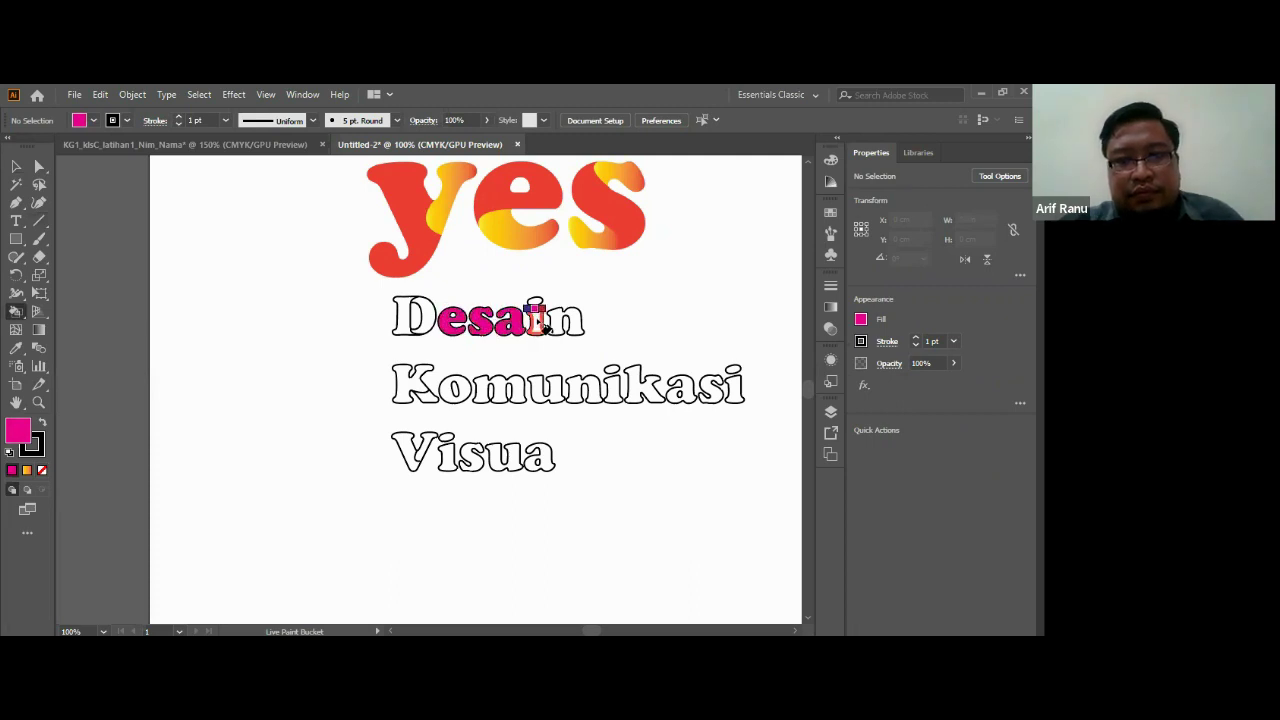
{"action": "left_click", "coordinate": [545, 322]}
{"action": "left_click", "coordinate": [570, 322]}
Step: Fill the lowercase letters of Komunikasi magenta
{"action": "left_click", "coordinate": [452, 388]}
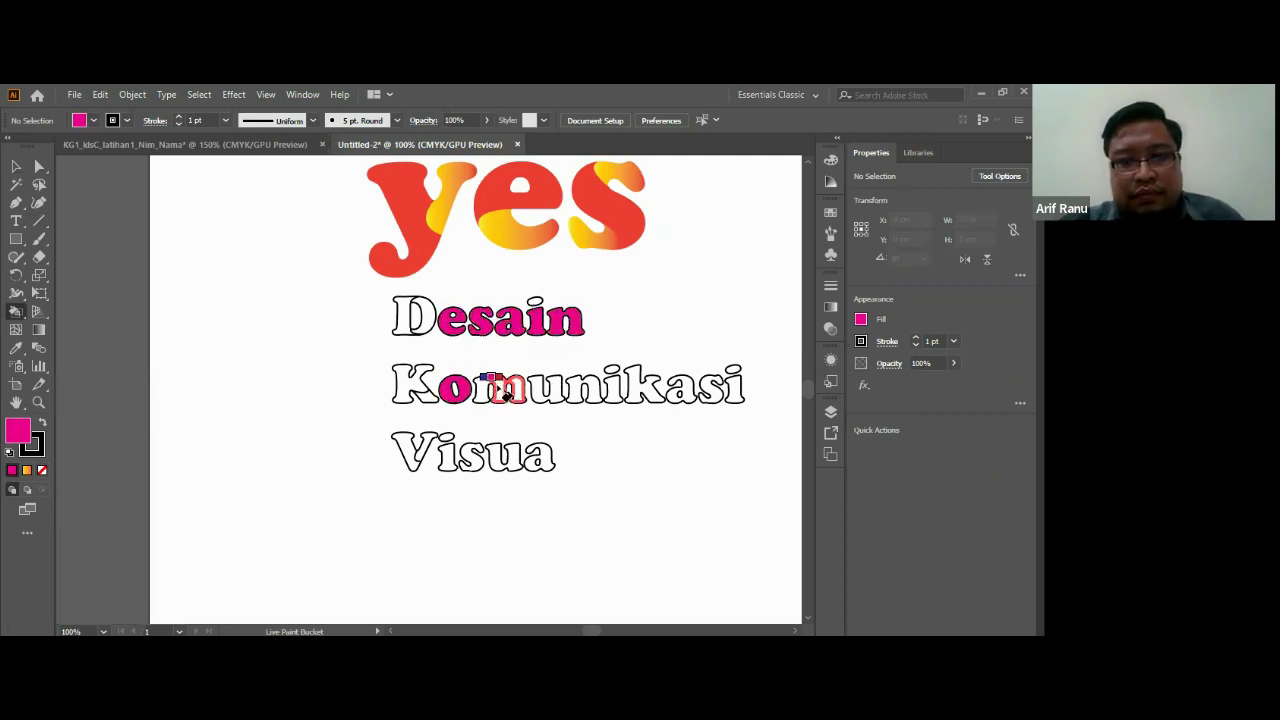
{"action": "left_click", "coordinate": [500, 388]}
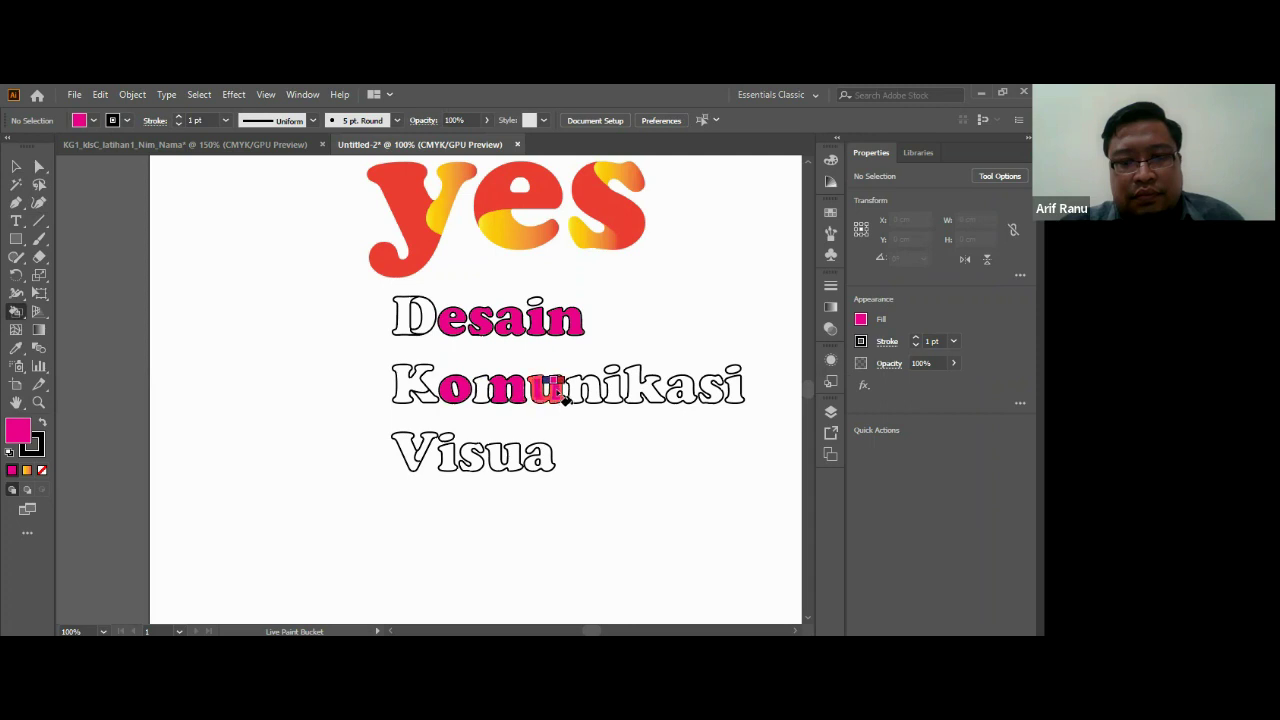
{"action": "left_click", "coordinate": [550, 390]}
{"action": "left_click", "coordinate": [580, 390]}
{"action": "left_click", "coordinate": [607, 390]}
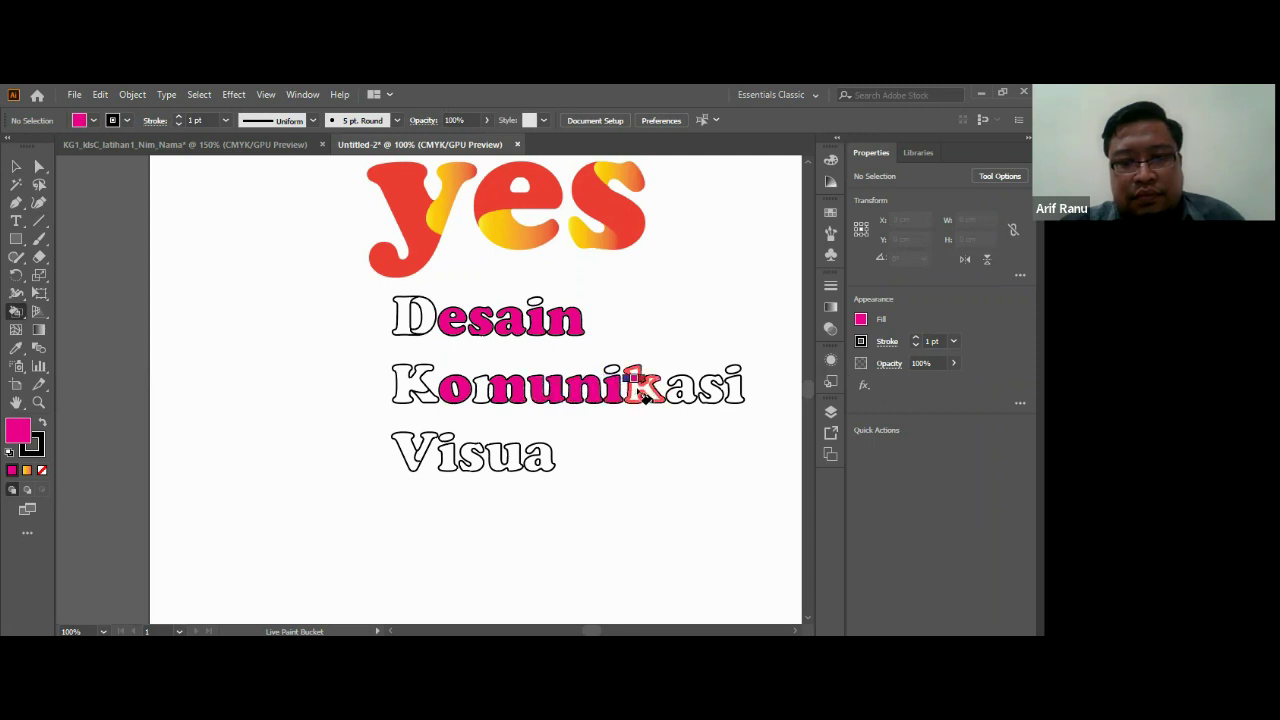
{"action": "left_click", "coordinate": [645, 392]}
{"action": "left_click", "coordinate": [690, 392]}
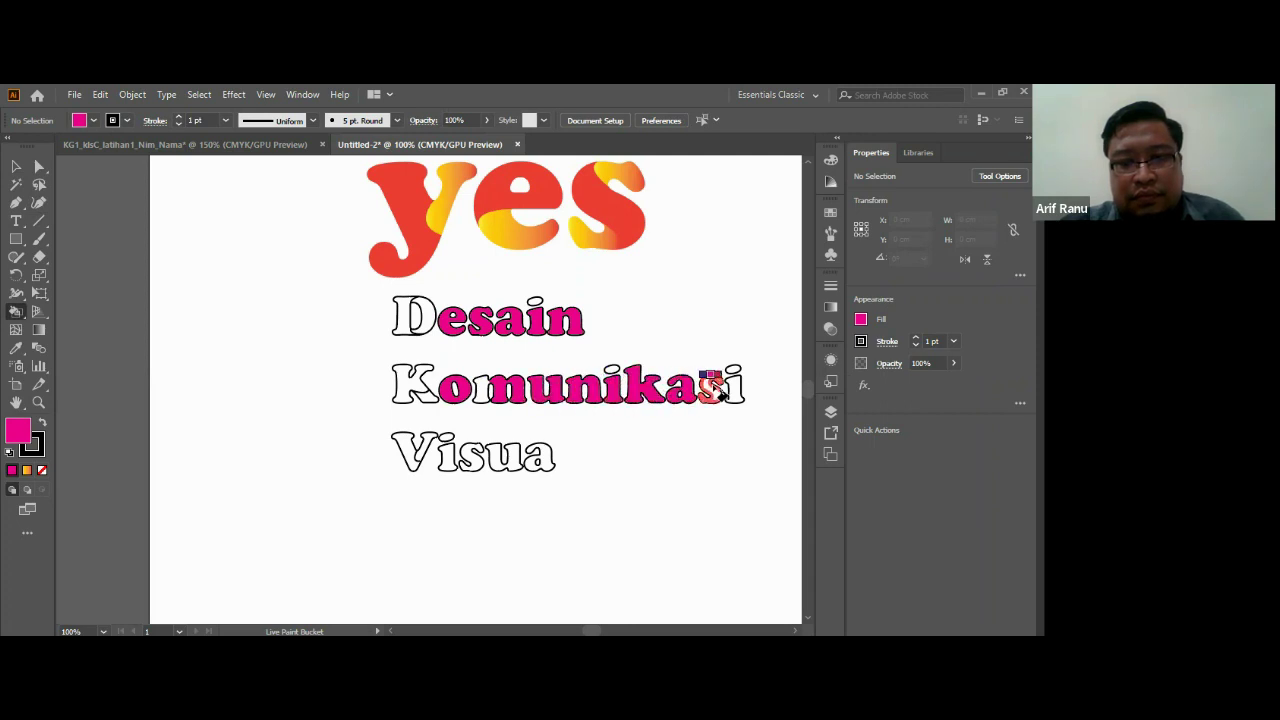
{"action": "left_click", "coordinate": [714, 390]}
{"action": "left_click", "coordinate": [736, 385]}
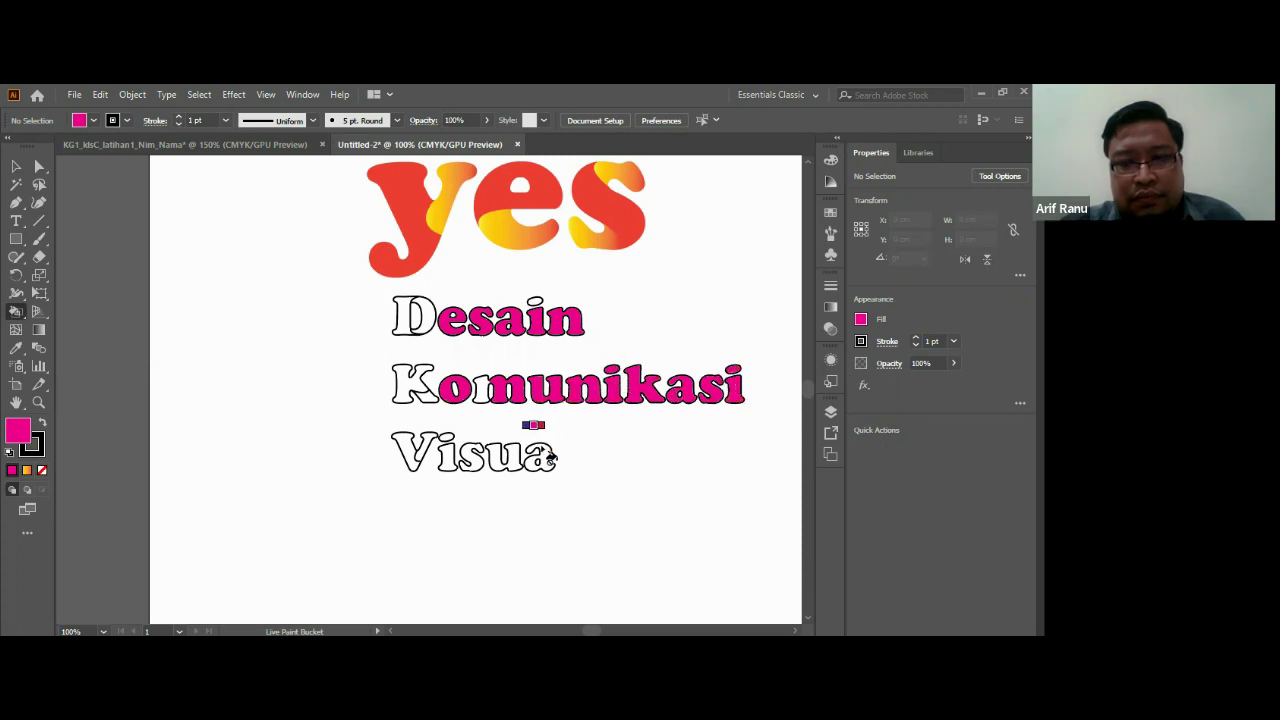
Step: Fill the a, u, s and V of Visua, then the K and D initials, magenta
{"action": "left_click", "coordinate": [540, 455]}
{"action": "left_click", "coordinate": [508, 462]}
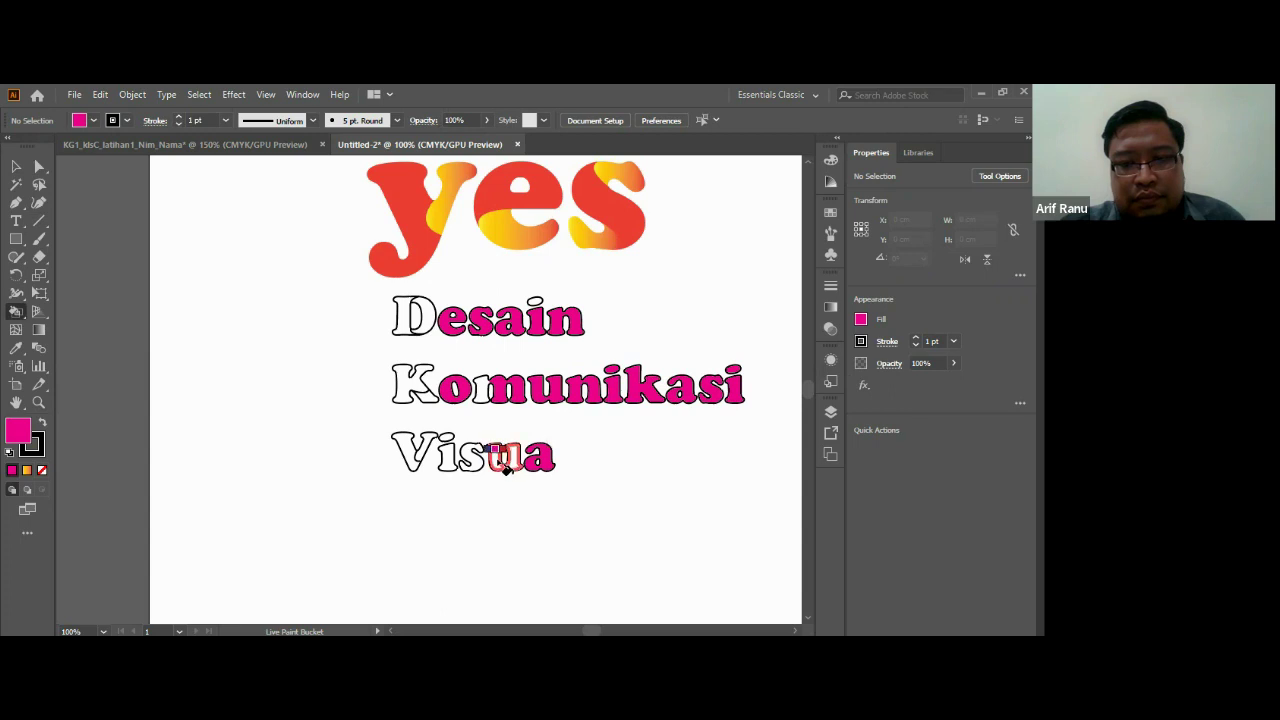
{"action": "left_click", "coordinate": [472, 462]}
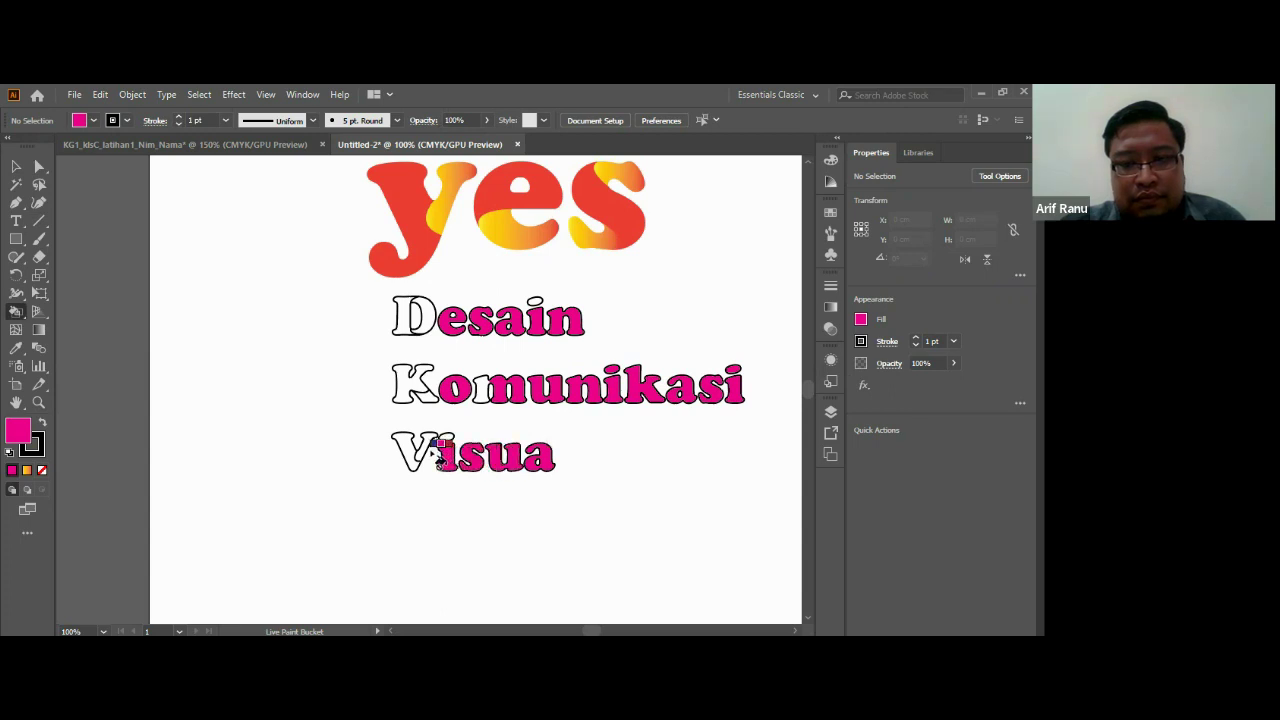
{"action": "left_click", "coordinate": [402, 445]}
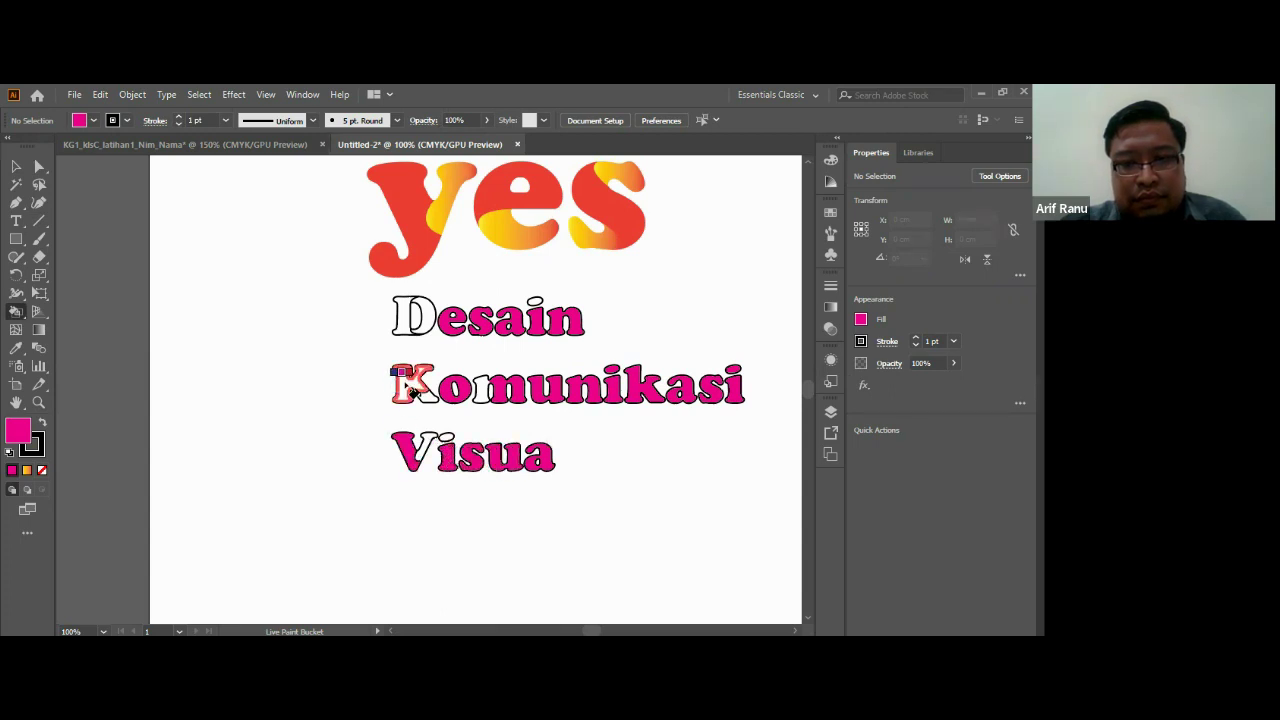
{"action": "left_click", "coordinate": [410, 388]}
{"action": "left_click", "coordinate": [404, 318]}
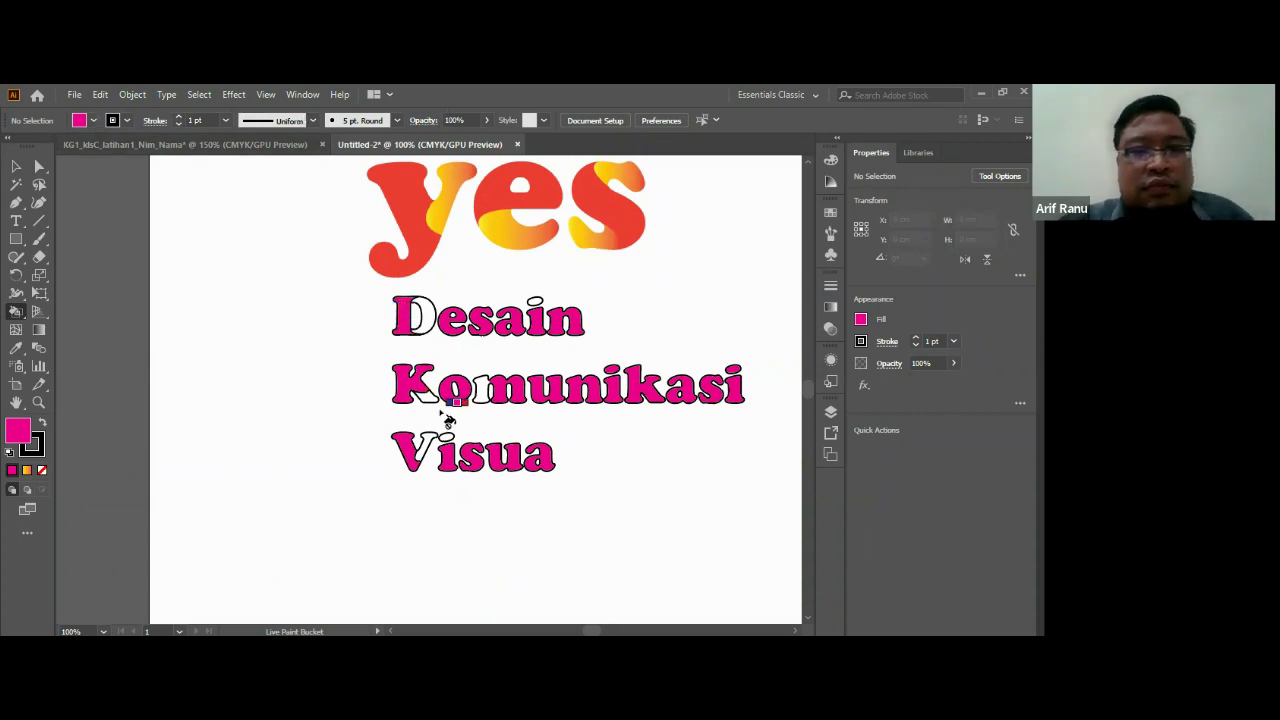
Step: Fill the D, K and V initials with the light blue gradient swatch
{"action": "key", "text": "Left"}
{"action": "key", "text": "Left"}
{"action": "key", "text": "Left"}
{"action": "key", "text": "Left"}
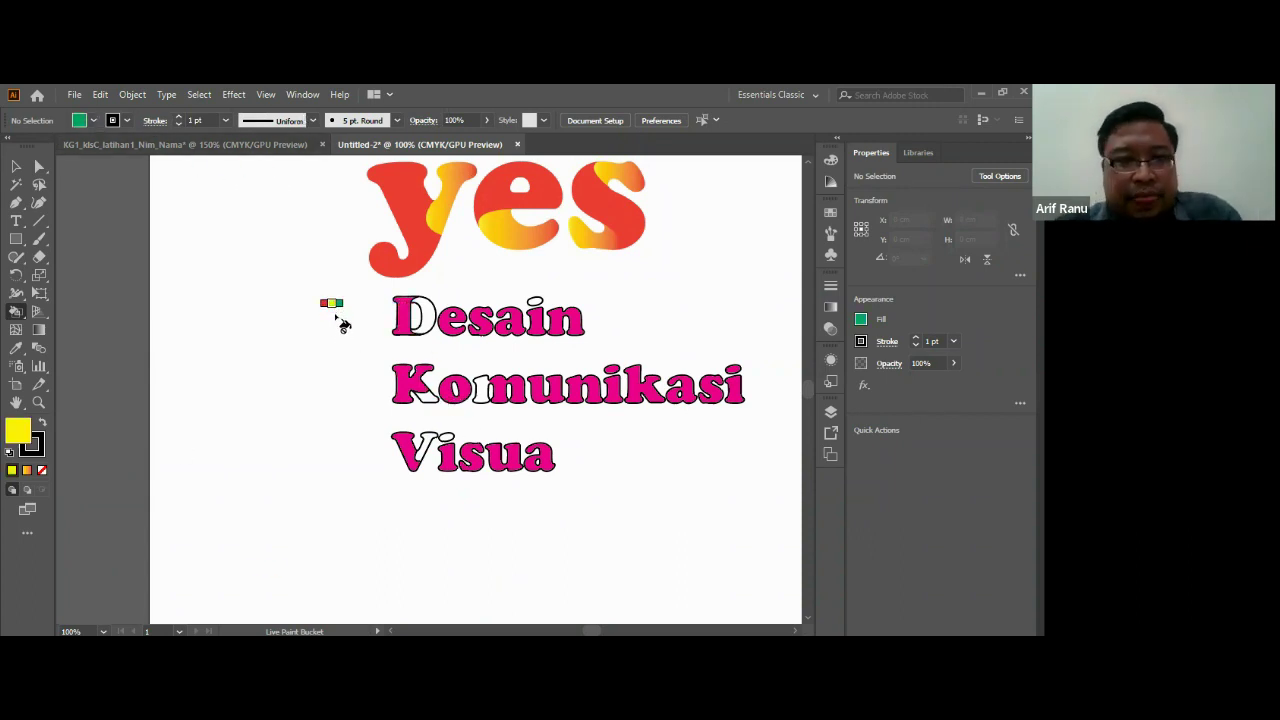
{"action": "key", "text": "Left"}
{"action": "key", "text": "Left"}
{"action": "key", "text": "Left"}
{"action": "key", "text": "Left"}
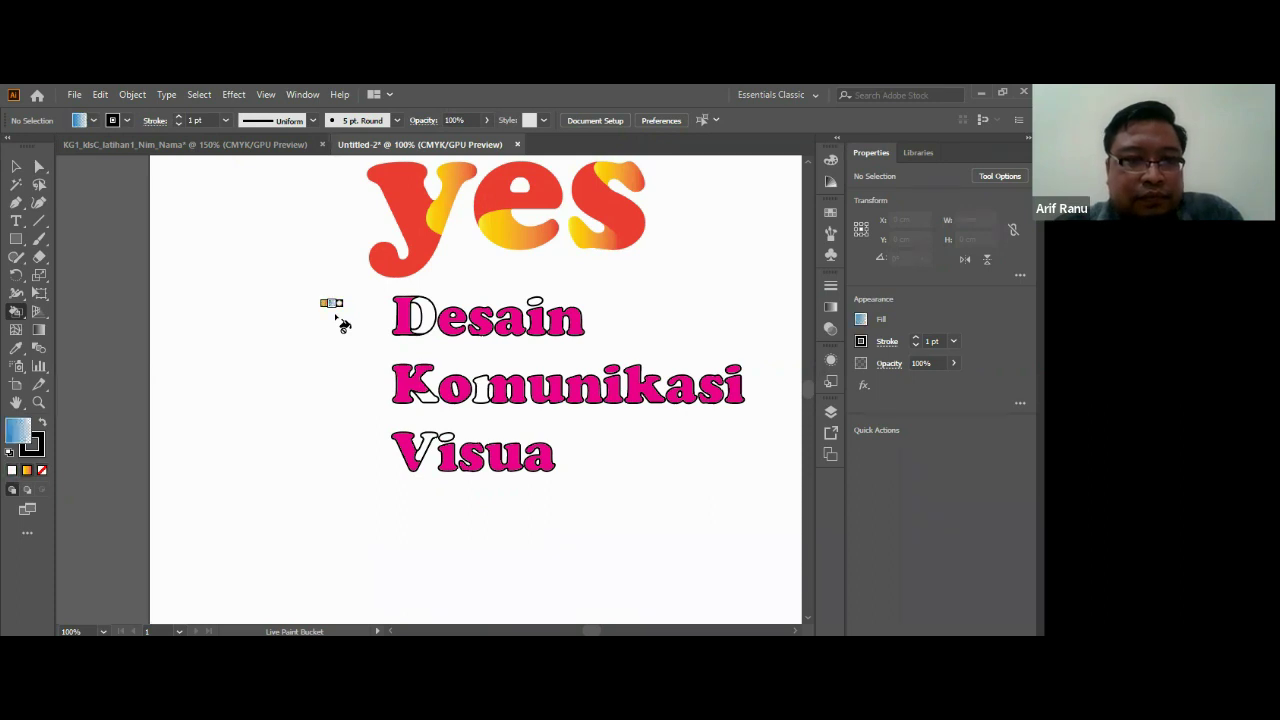
{"action": "key", "text": "Left"}
{"action": "key", "text": "Left"}
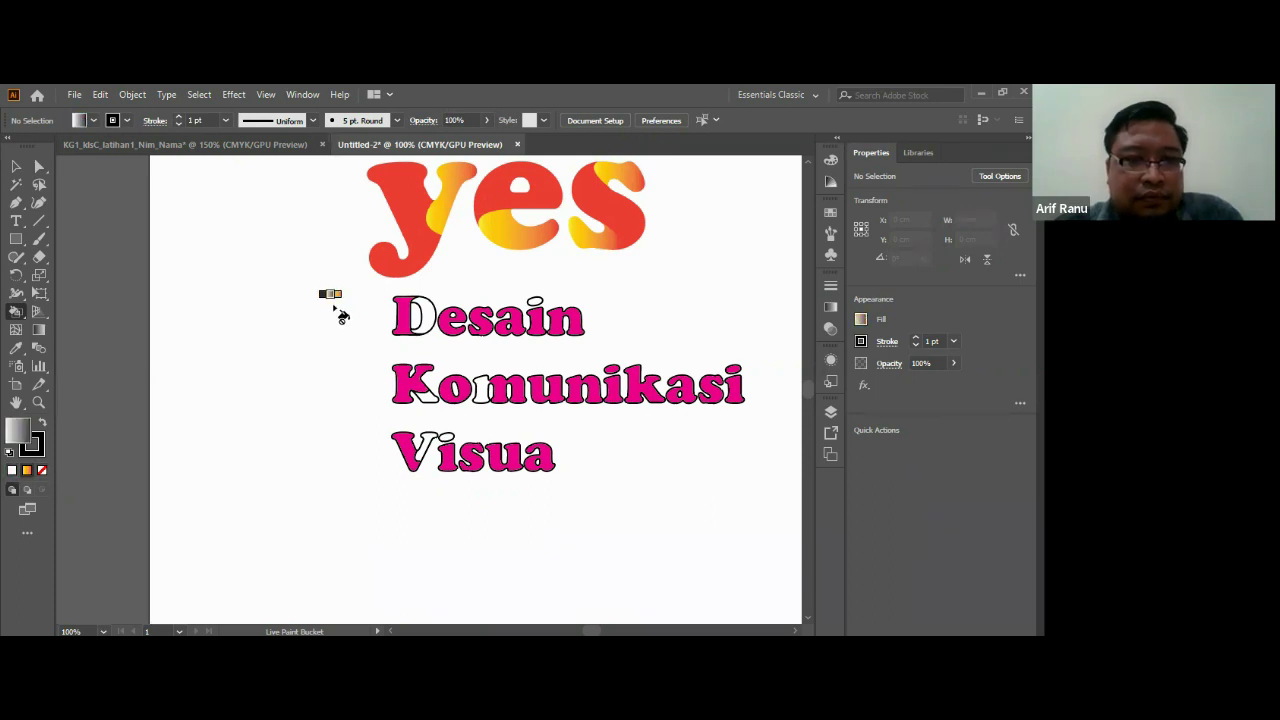
{"action": "key", "text": "Left"}
{"action": "key", "text": "Left"}
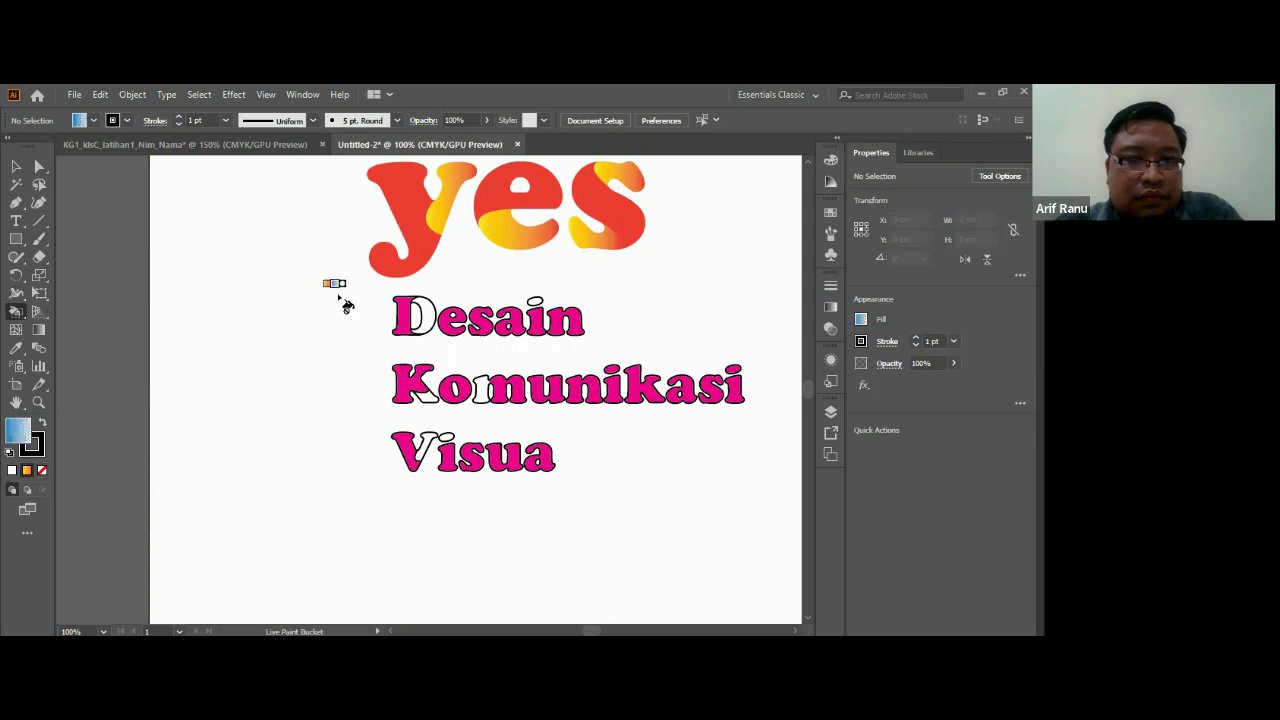
{"action": "left_click", "coordinate": [412, 316]}
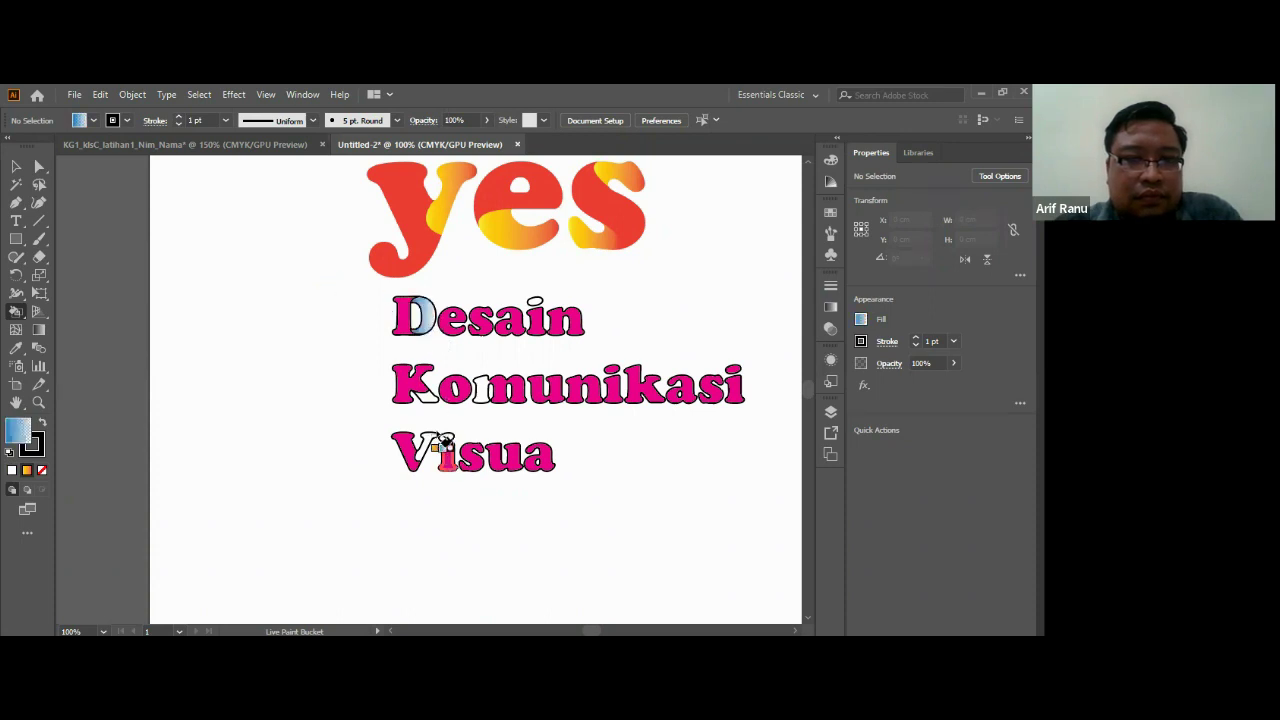
{"action": "left_click", "coordinate": [426, 393]}
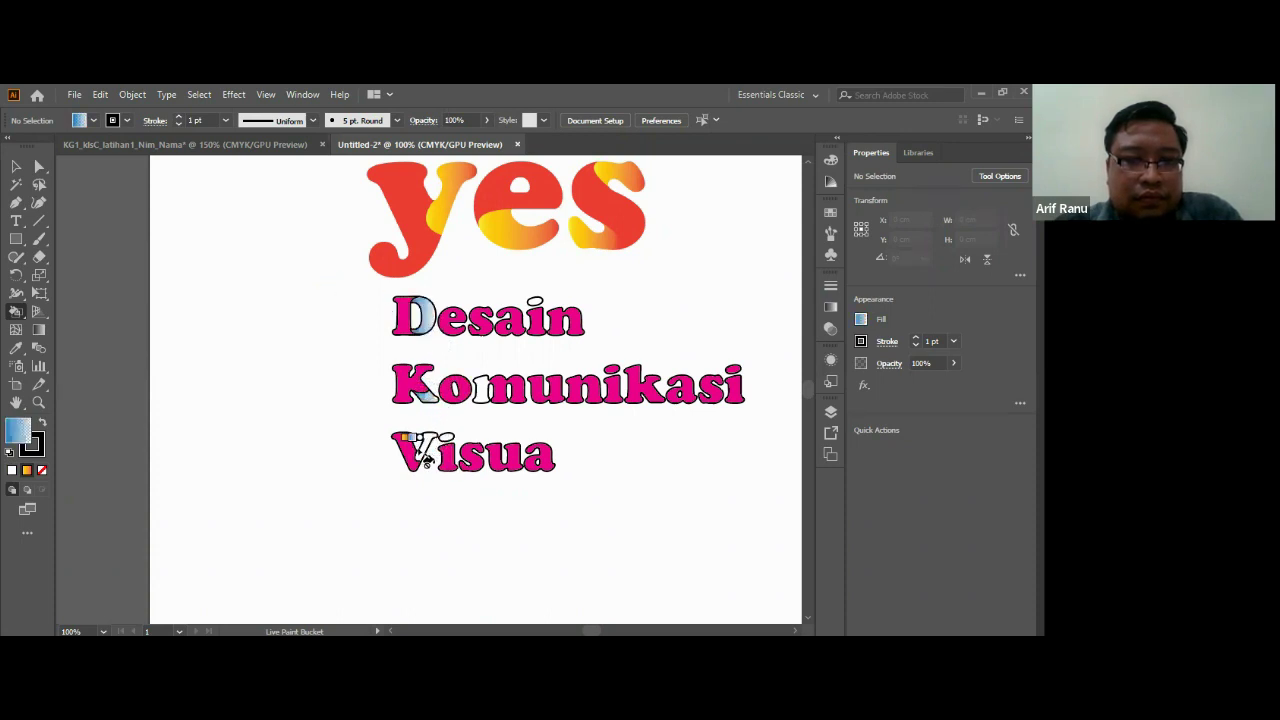
{"action": "left_click", "coordinate": [426, 455]}
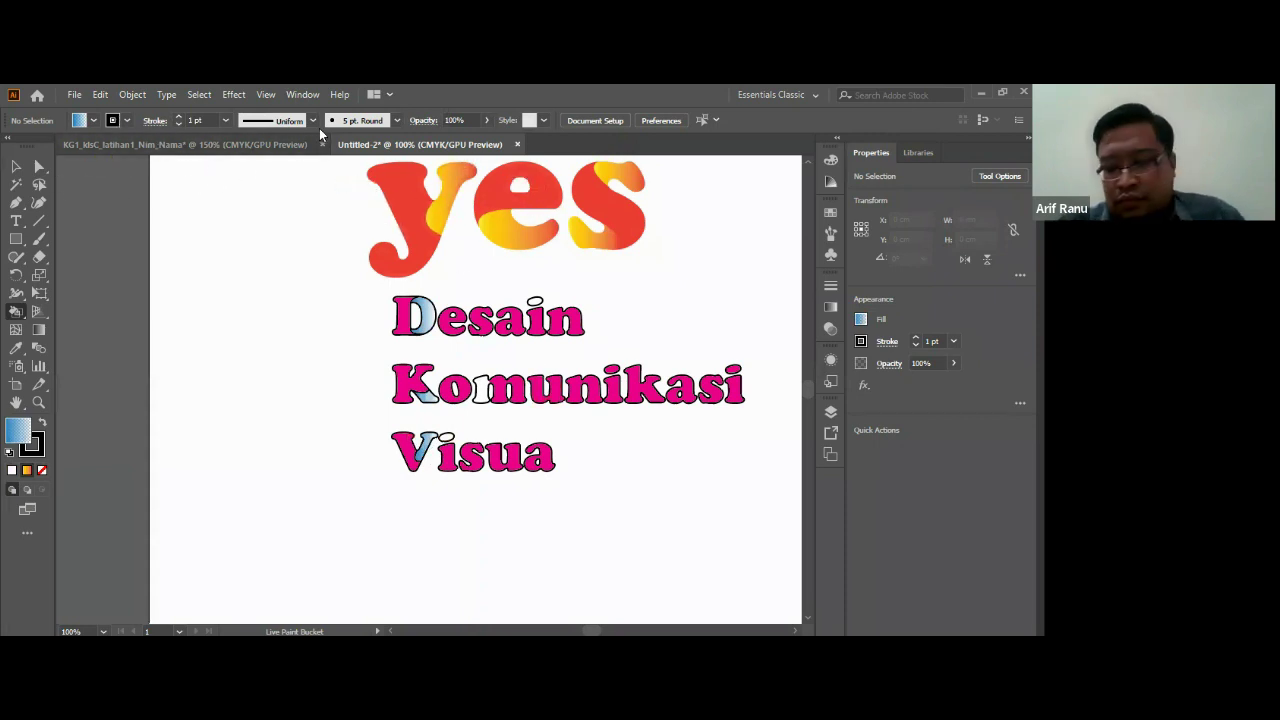
Step: Switch the swatch to cyan-blue and fill every letter of Desain
{"action": "key", "text": "Right"}
{"action": "key", "text": "Right"}
{"action": "key", "text": "Right"}
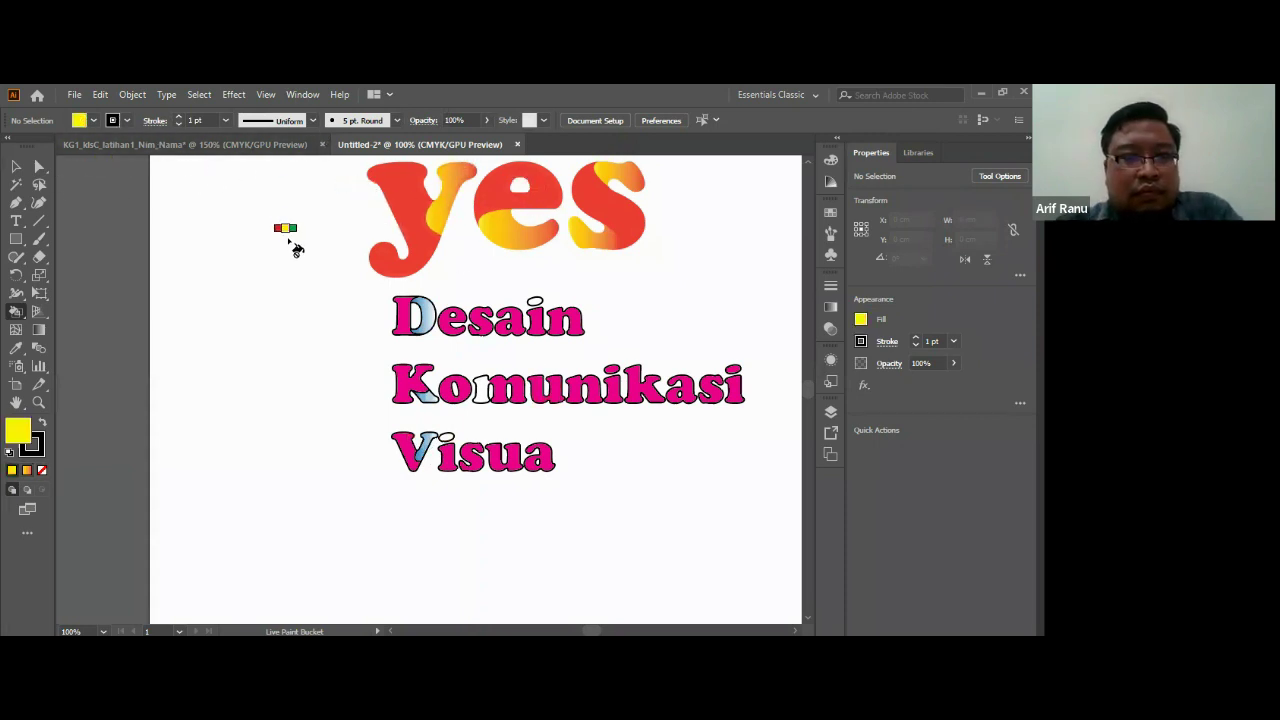
{"action": "key", "text": "Right"}
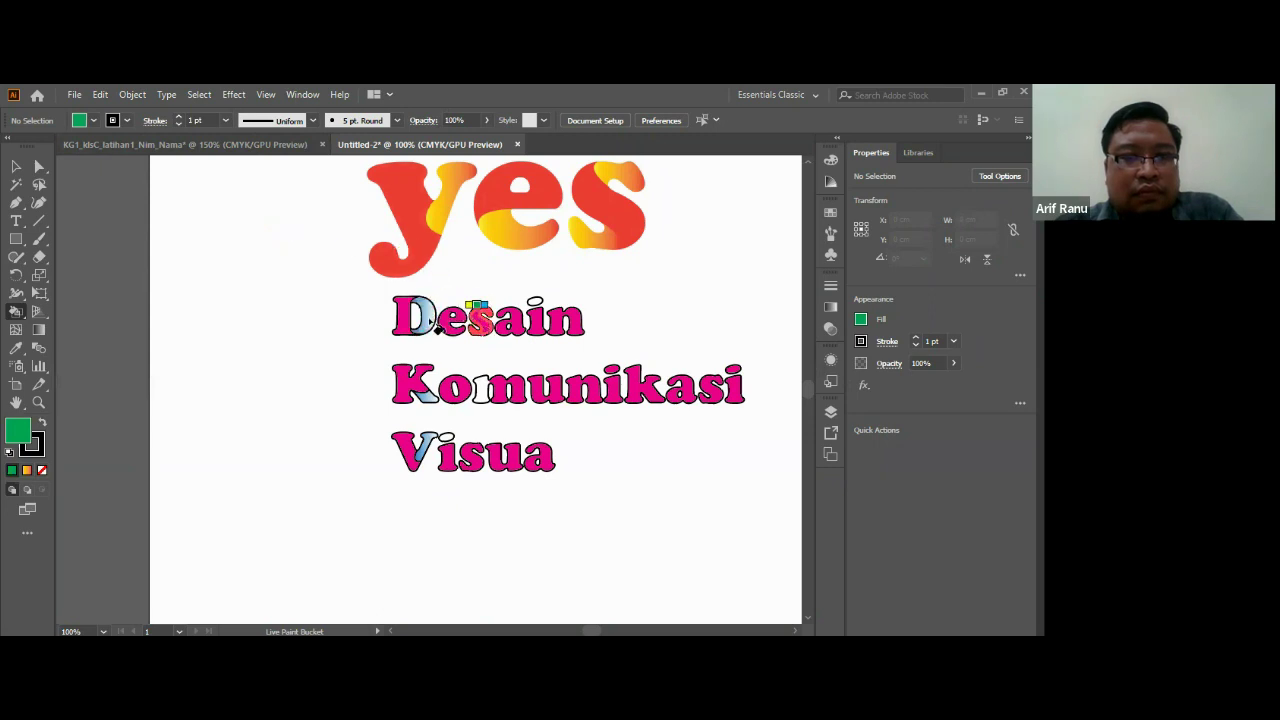
{"action": "left_click", "coordinate": [404, 318]}
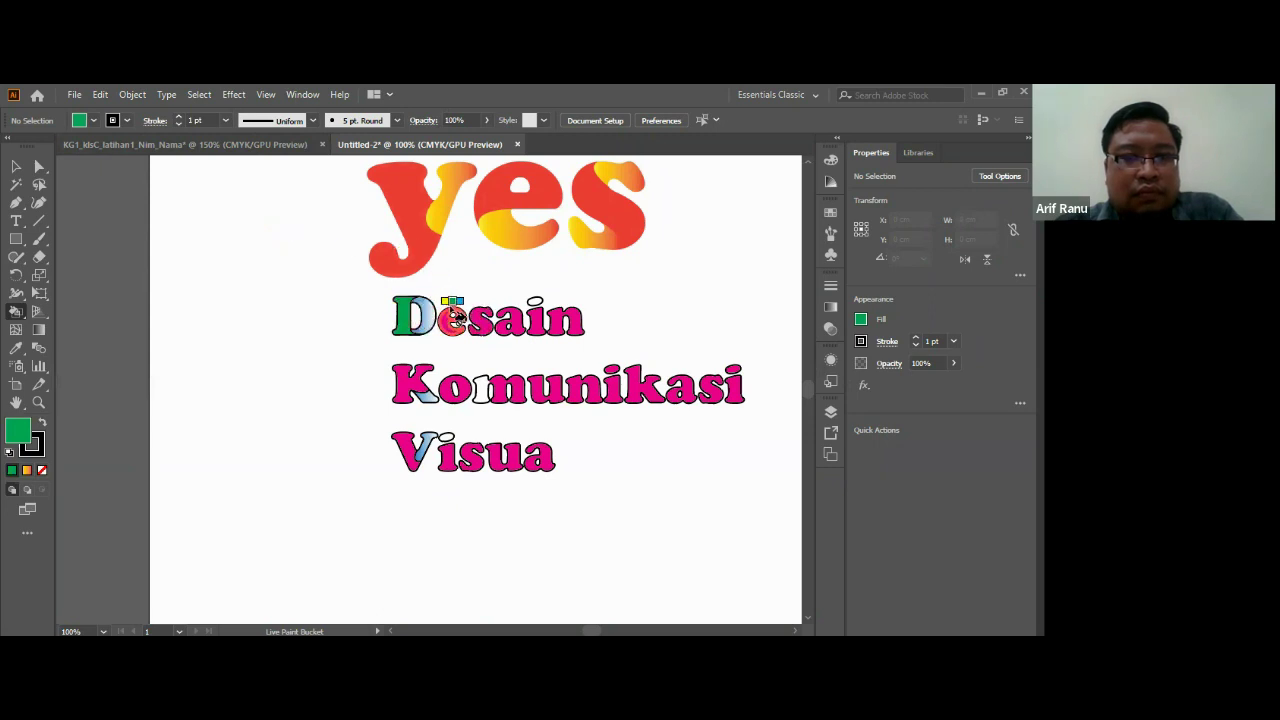
{"action": "key", "text": "Right"}
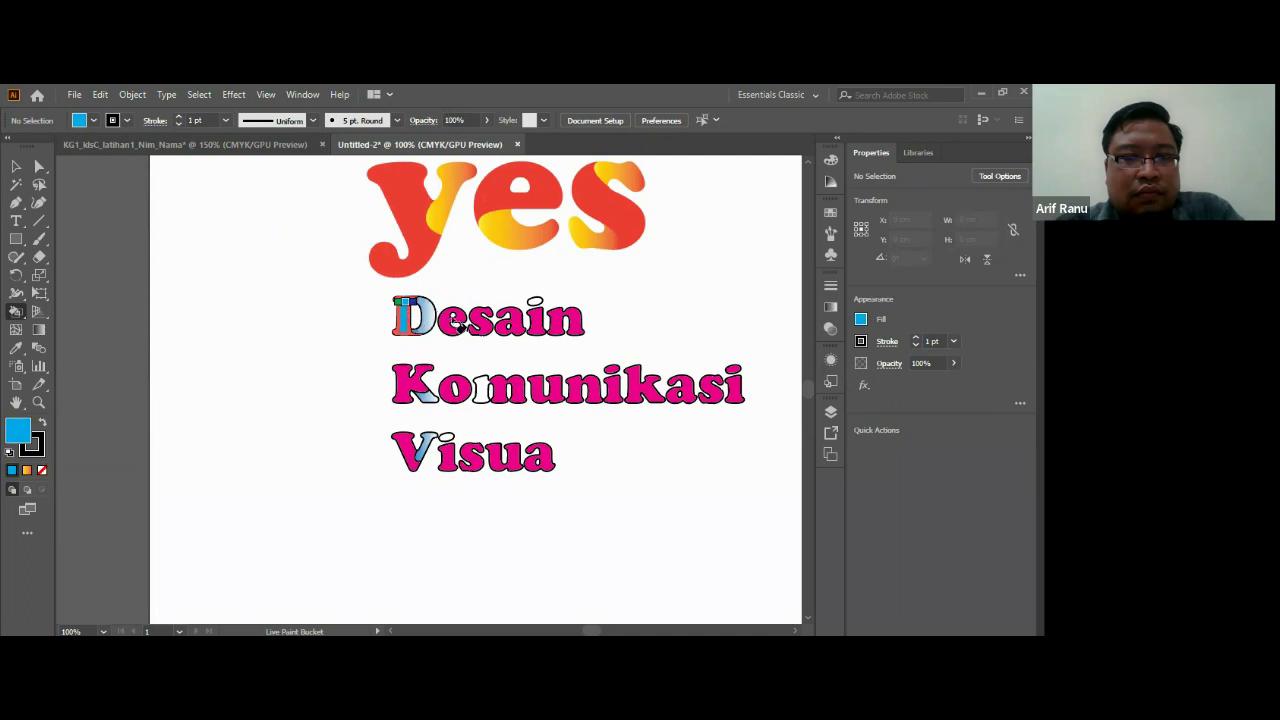
{"action": "left_click", "coordinate": [402, 318]}
{"action": "left_click", "coordinate": [452, 320]}
{"action": "left_click", "coordinate": [481, 320]}
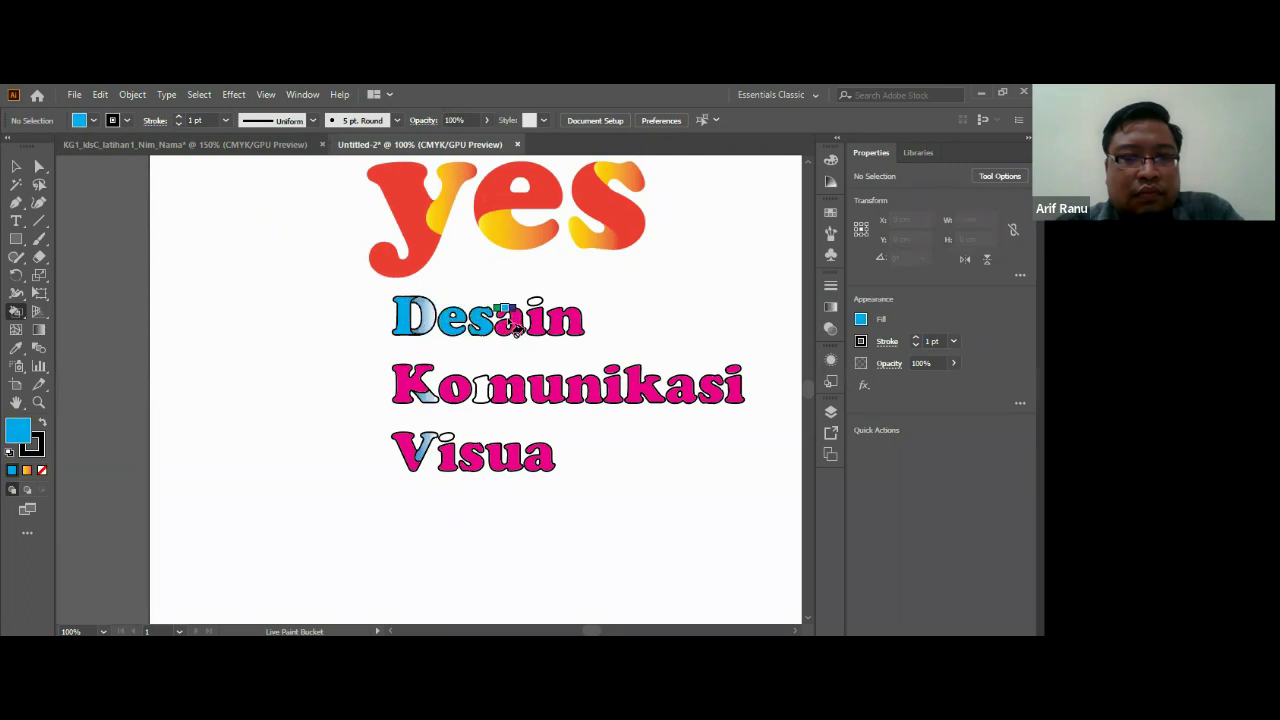
{"action": "left_click", "coordinate": [509, 322]}
{"action": "left_click", "coordinate": [538, 322]}
{"action": "left_click", "coordinate": [570, 322]}
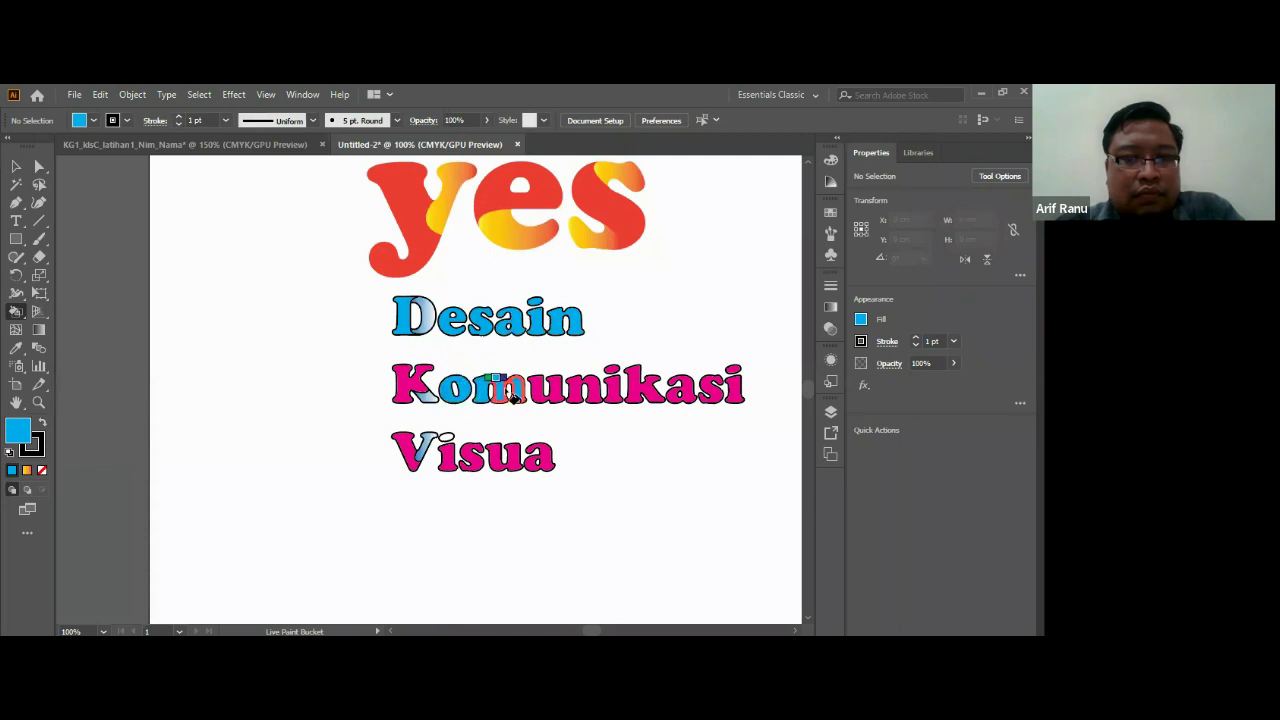
Step: Fill the m, u, n, i, k, a, s, i of Komunikasi cyan-blue
{"action": "left_click", "coordinate": [510, 388]}
{"action": "left_click", "coordinate": [548, 390]}
{"action": "left_click", "coordinate": [583, 390]}
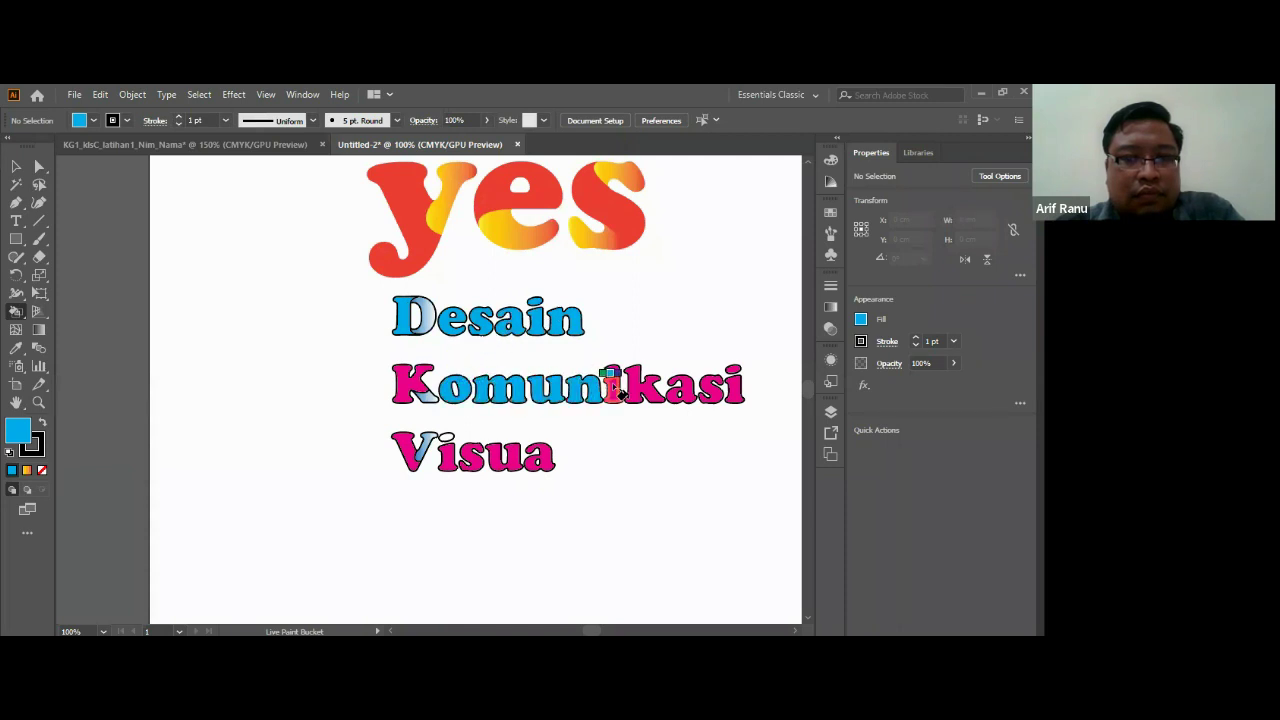
{"action": "left_click", "coordinate": [614, 390]}
{"action": "left_click", "coordinate": [650, 388]}
{"action": "left_click", "coordinate": [684, 390]}
{"action": "left_click", "coordinate": [712, 390]}
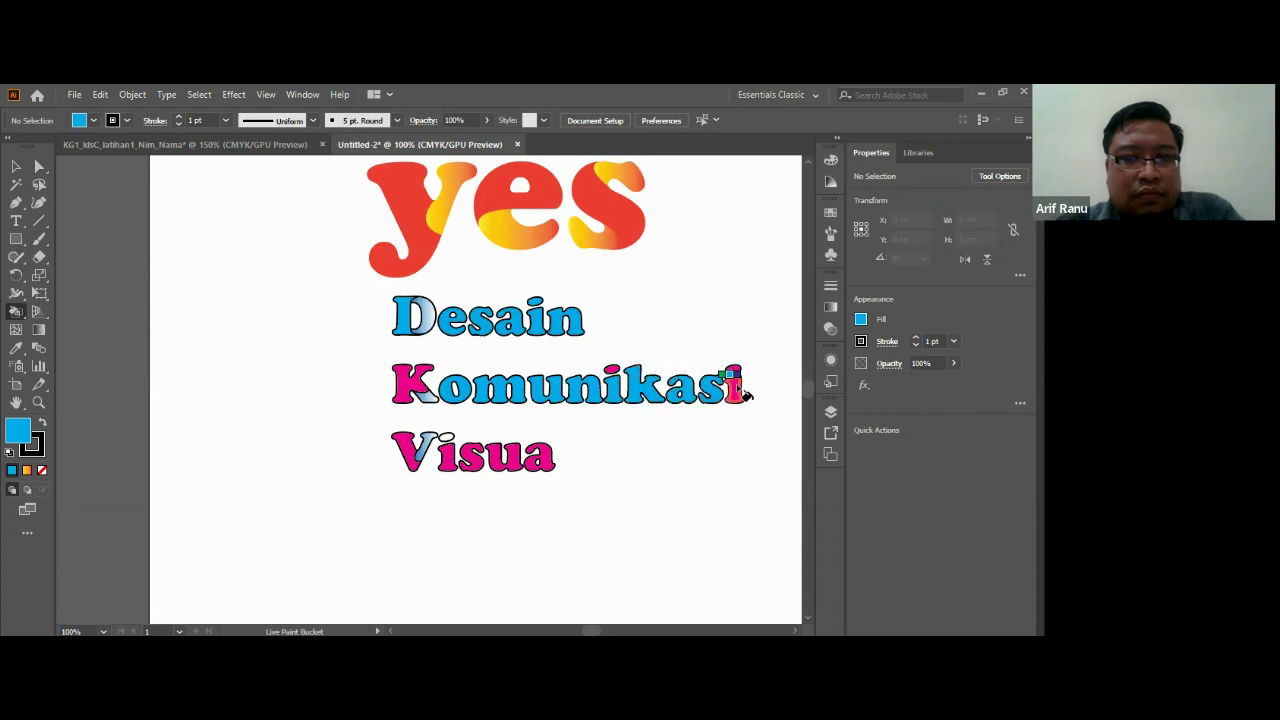
{"action": "left_click", "coordinate": [740, 392]}
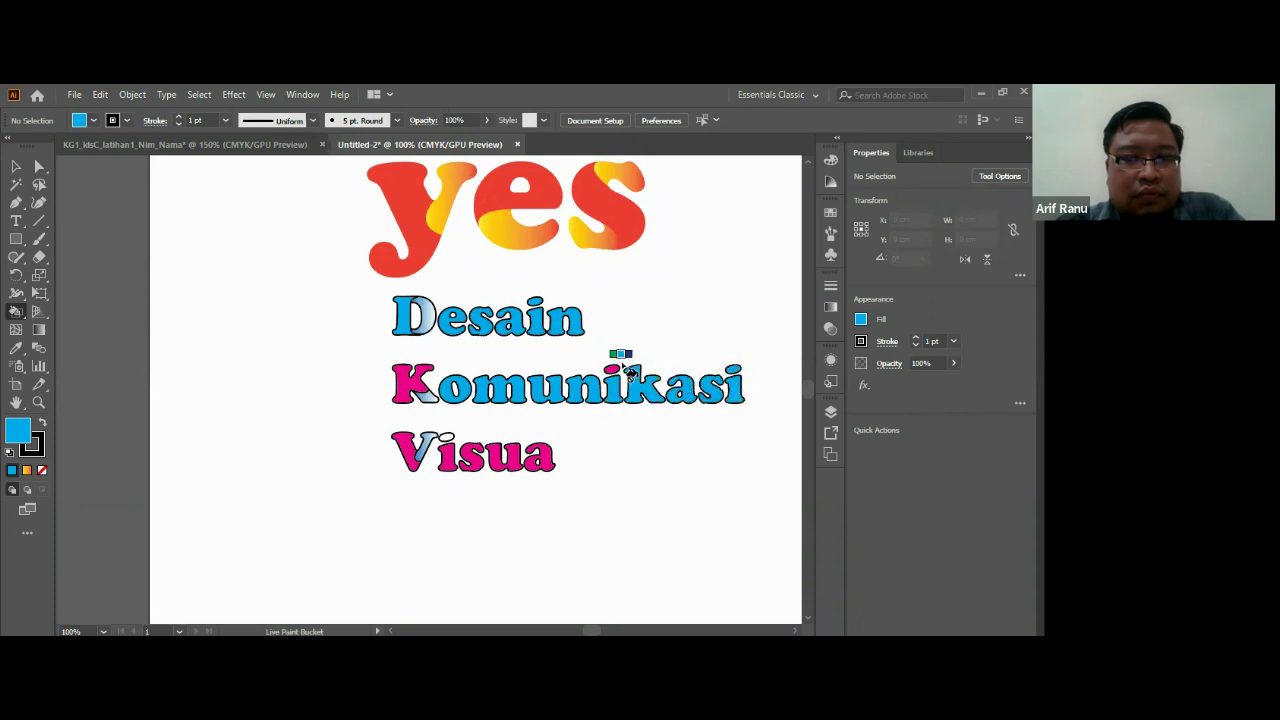
Step: Fill the a, u, s, i, V of Visua and the K of Komunikasi cyan-blue
{"action": "left_click", "coordinate": [542, 456]}
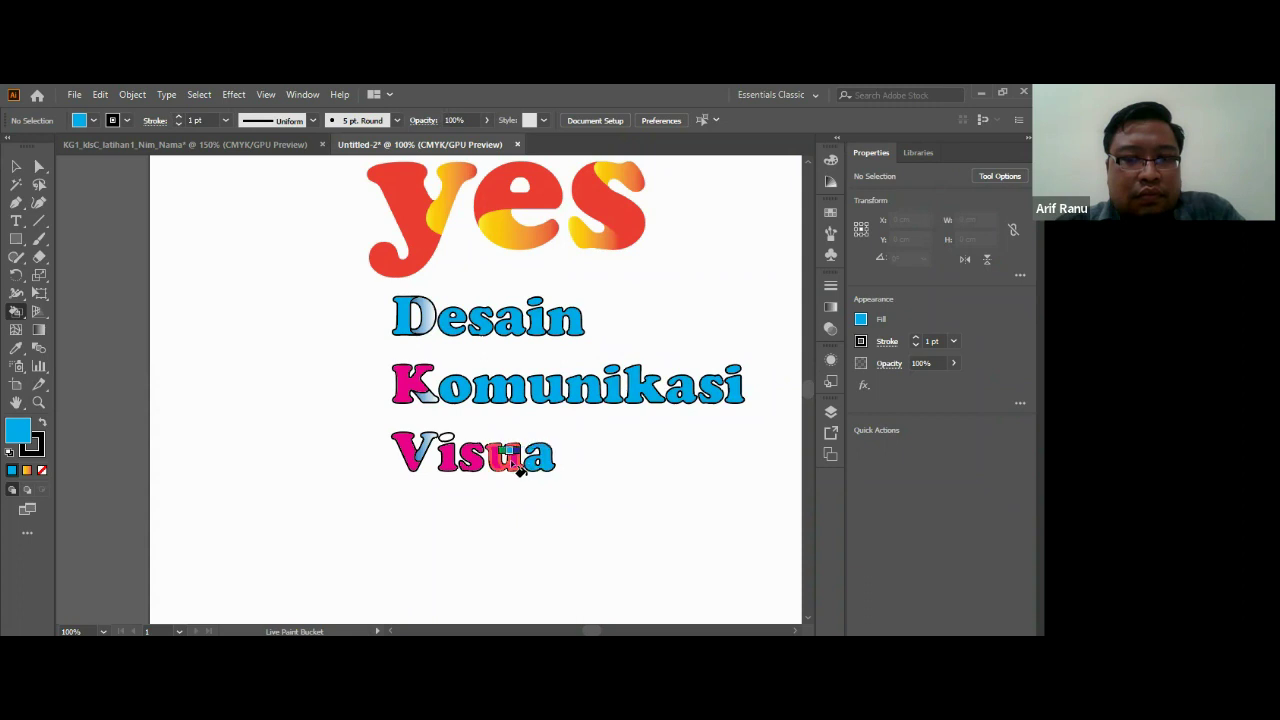
{"action": "left_click", "coordinate": [507, 456]}
{"action": "left_click", "coordinate": [476, 458]}
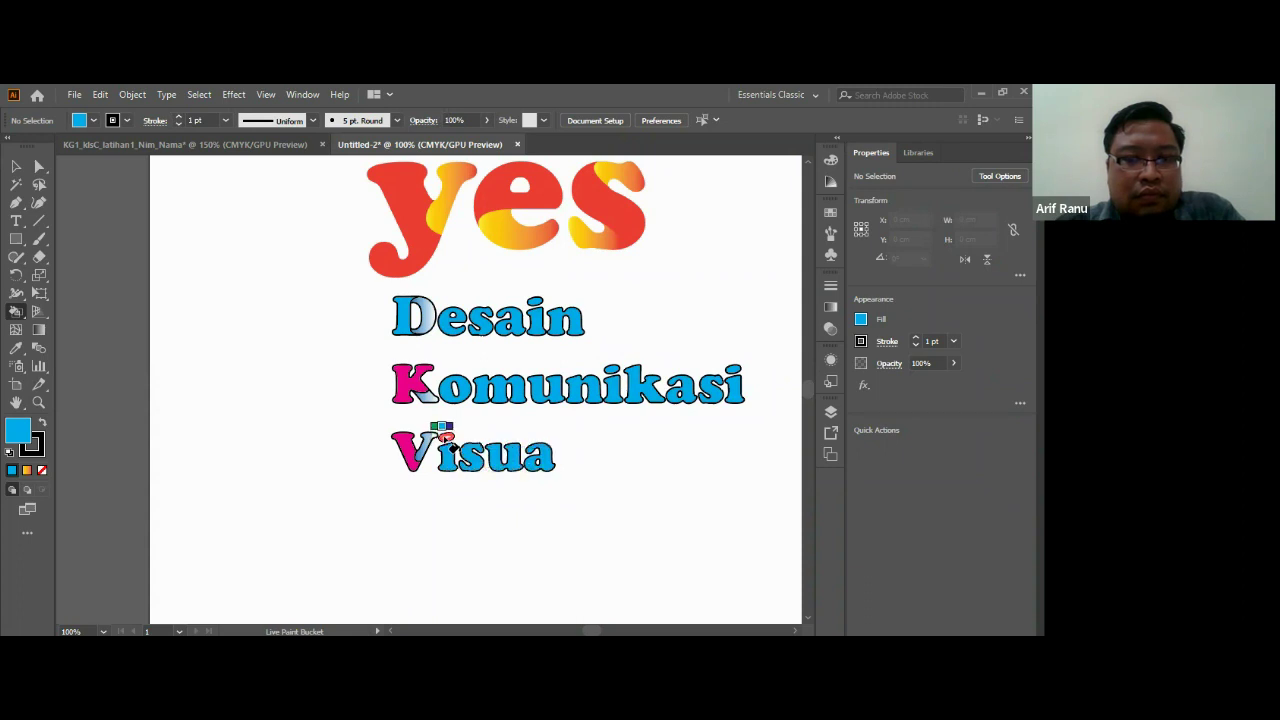
{"action": "left_click", "coordinate": [446, 455]}
{"action": "left_click", "coordinate": [408, 452]}
{"action": "left_click", "coordinate": [413, 389]}
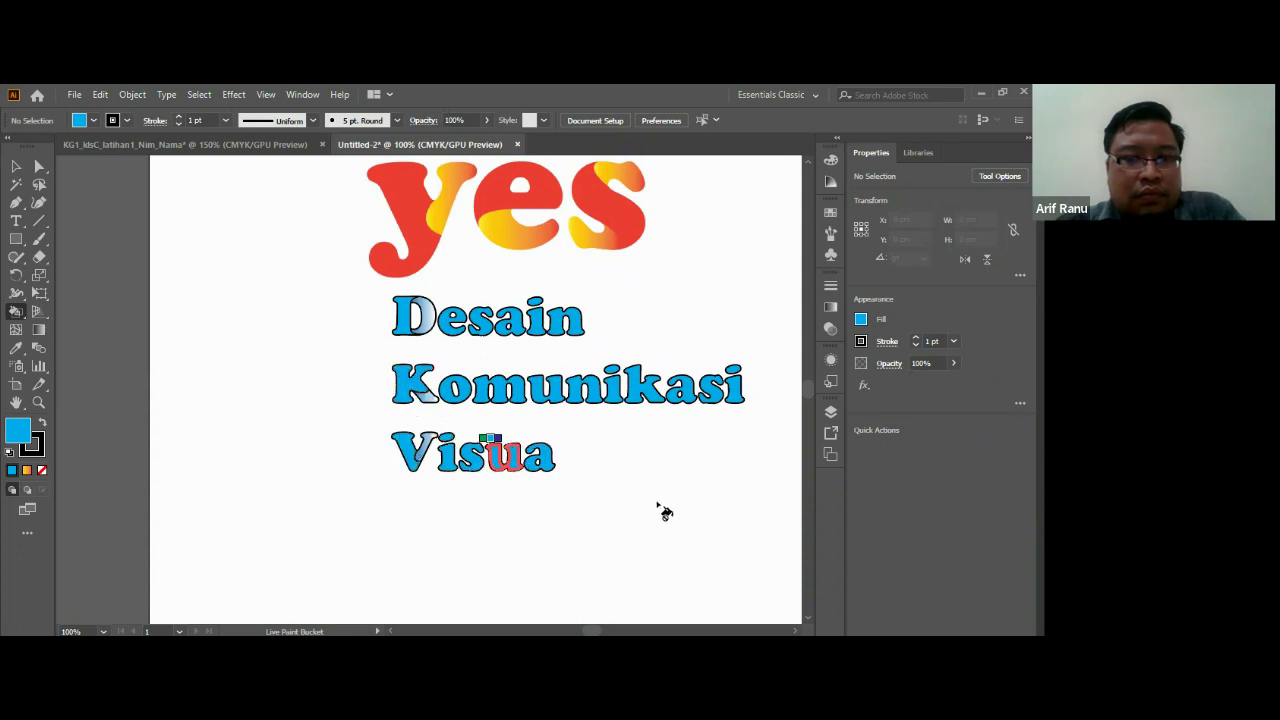
Step: Type OREO in black Cooper Black 48 pt below the Visua line
{"action": "scroll", "coordinate": [586, 423], "scroll_direction": "down", "scroll_amount": 1}
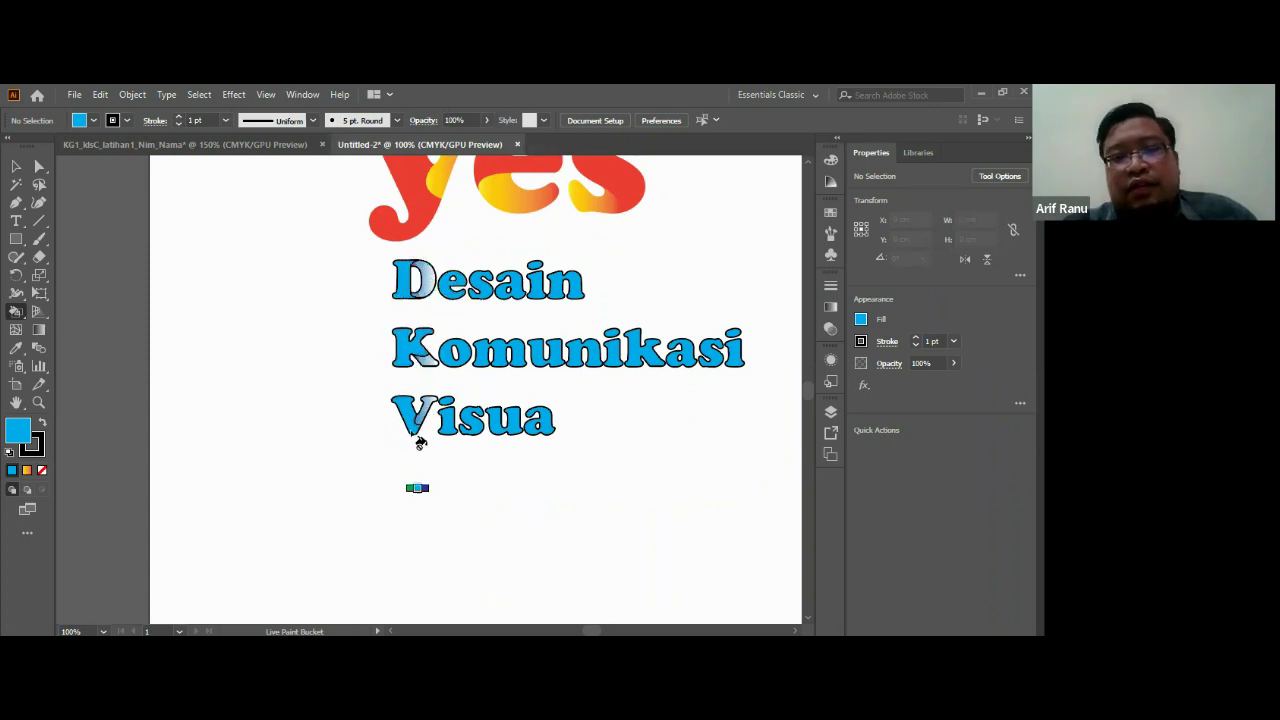
{"action": "scroll", "coordinate": [441, 460], "scroll_direction": "down", "scroll_amount": 1}
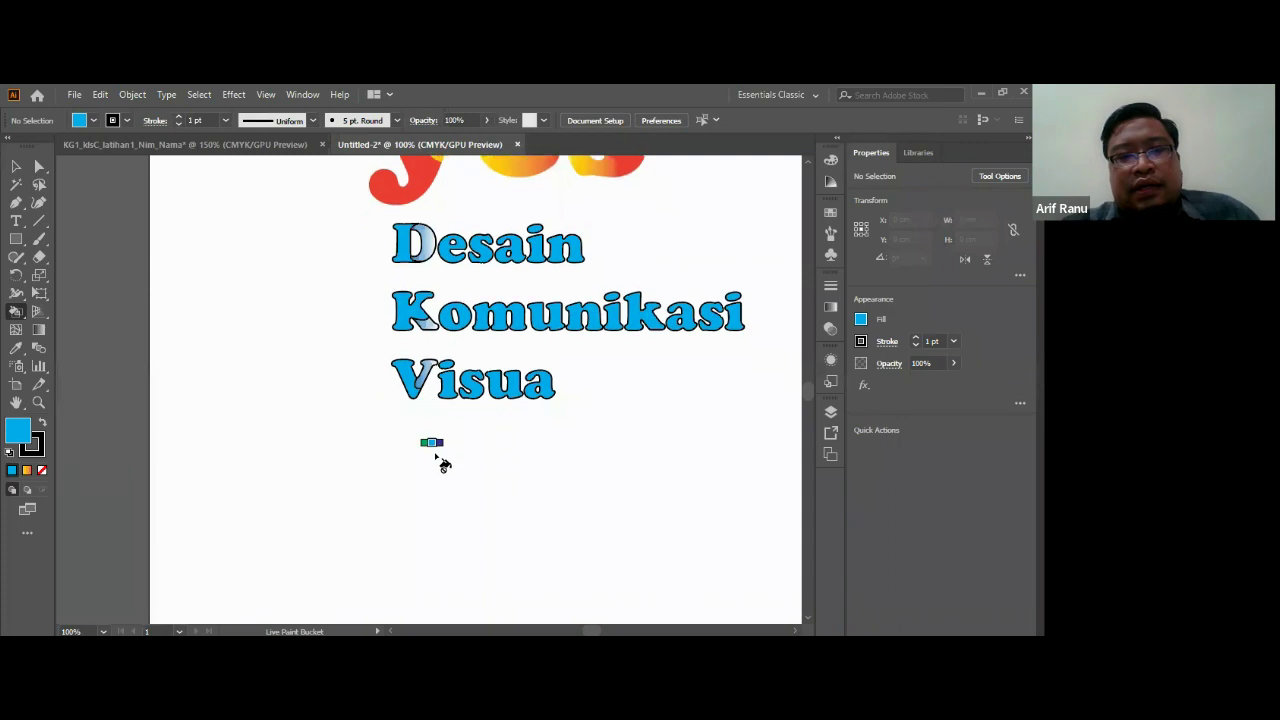
{"action": "scroll", "coordinate": [441, 460], "scroll_direction": "down", "scroll_amount": 2}
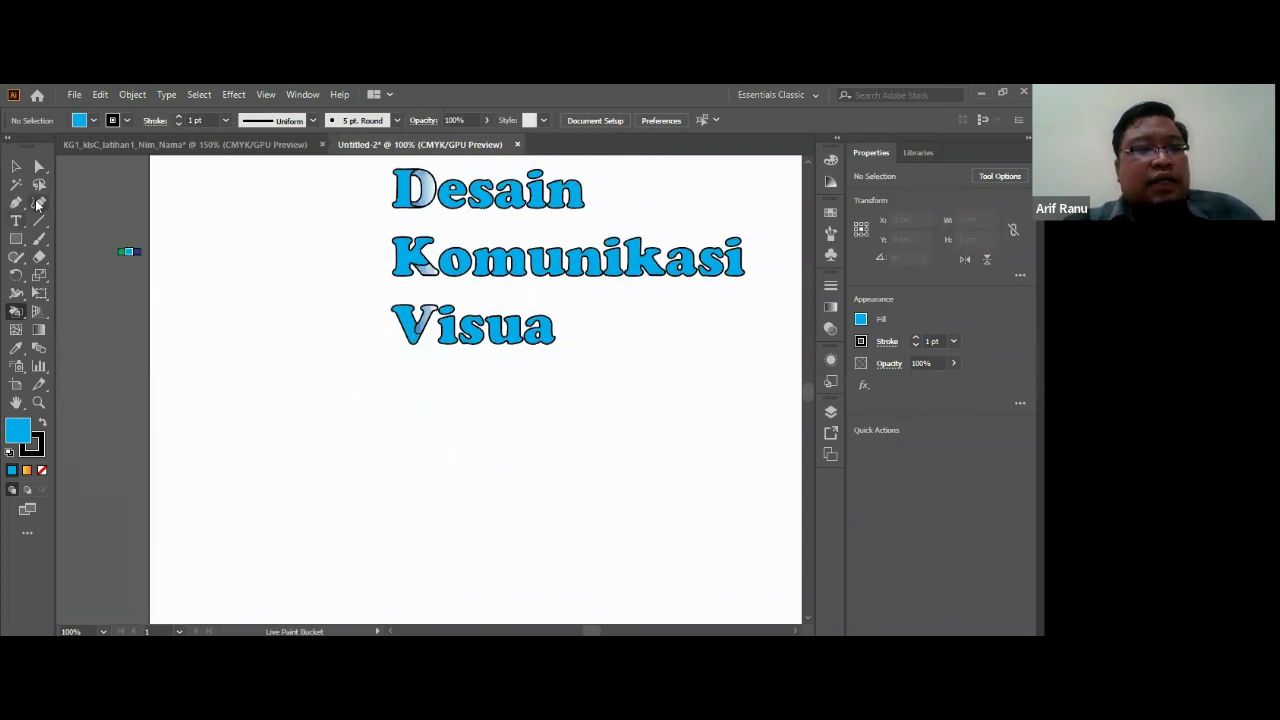
{"action": "left_click", "coordinate": [19, 224]}
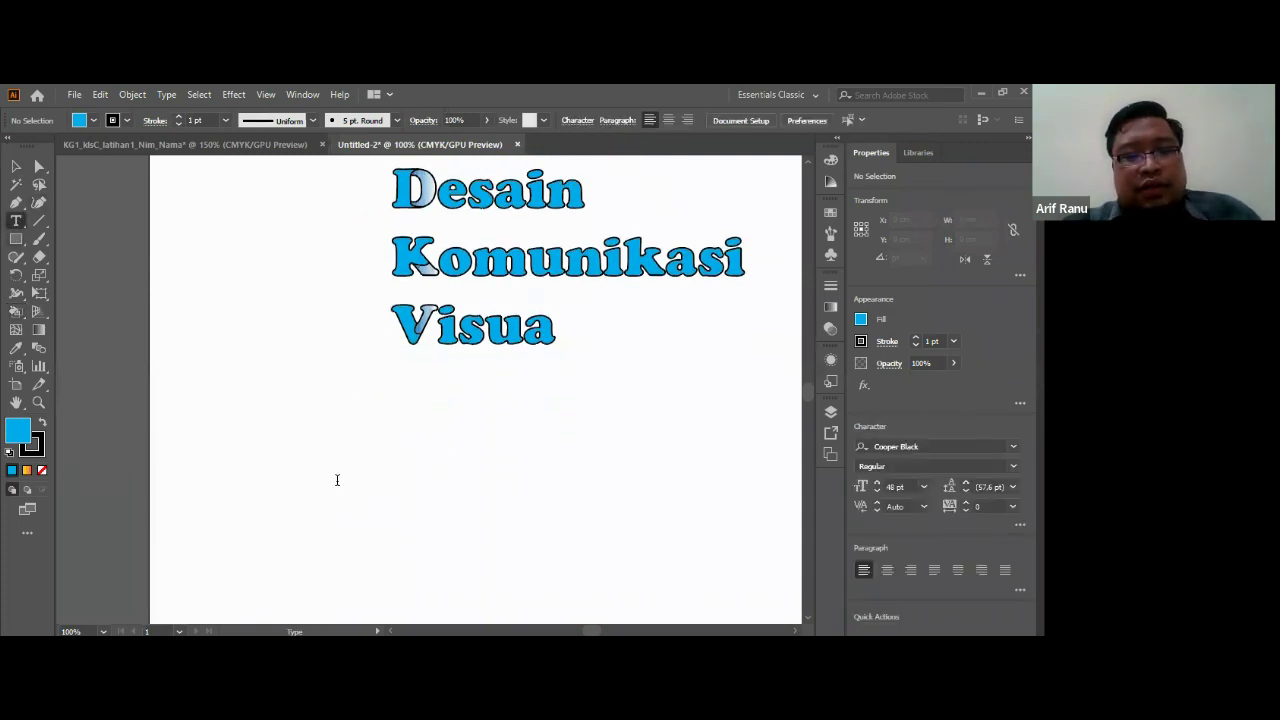
{"action": "left_click", "coordinate": [338, 480]}
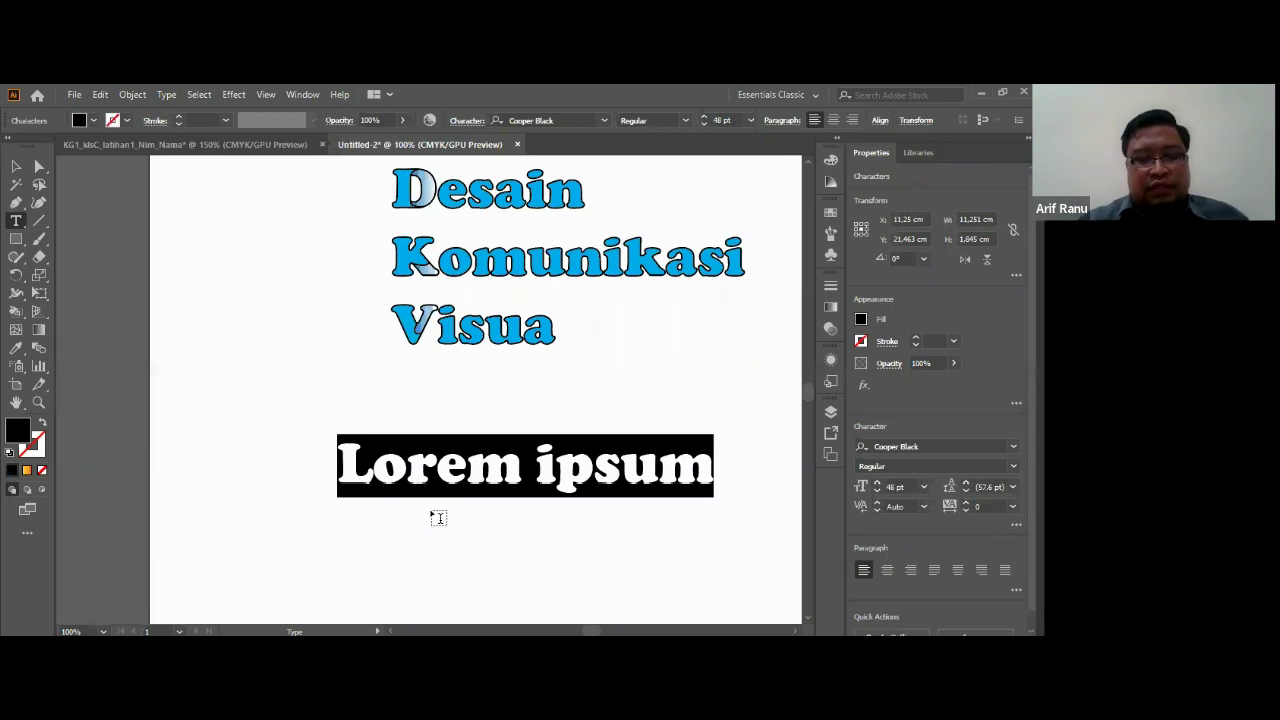
{"action": "type", "text": "oRE"}
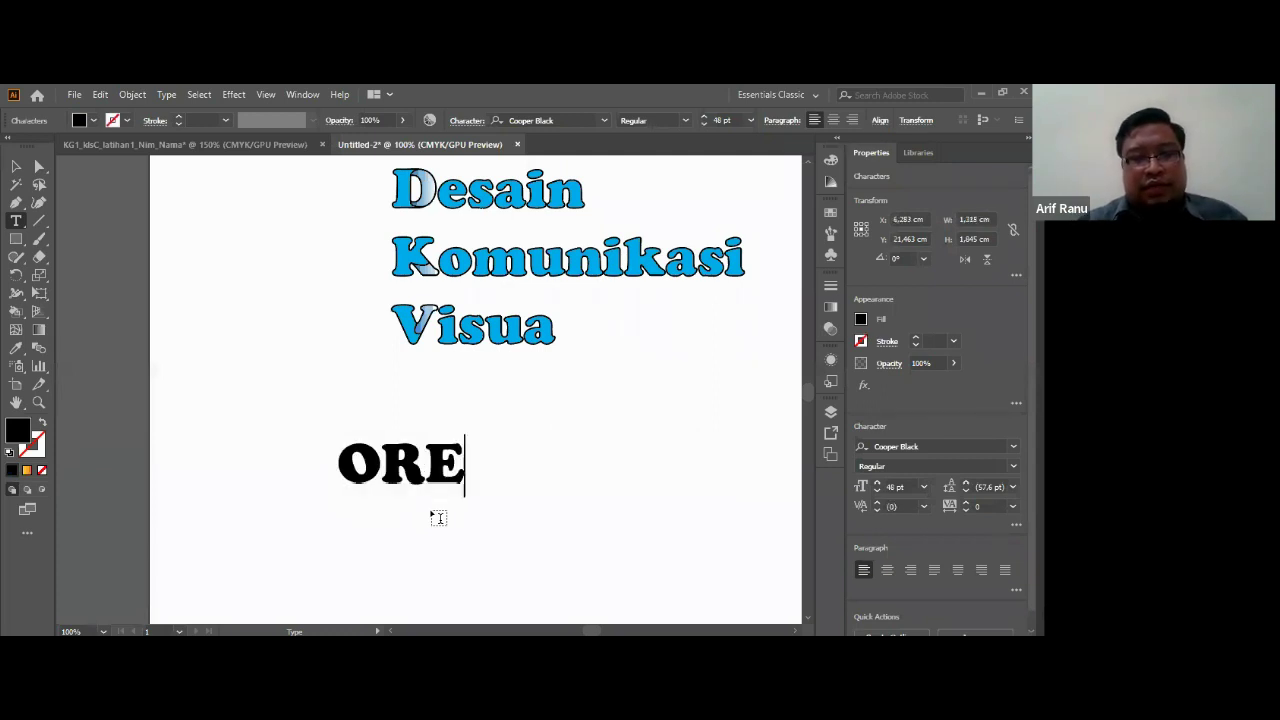
{"action": "type", "text": "O"}
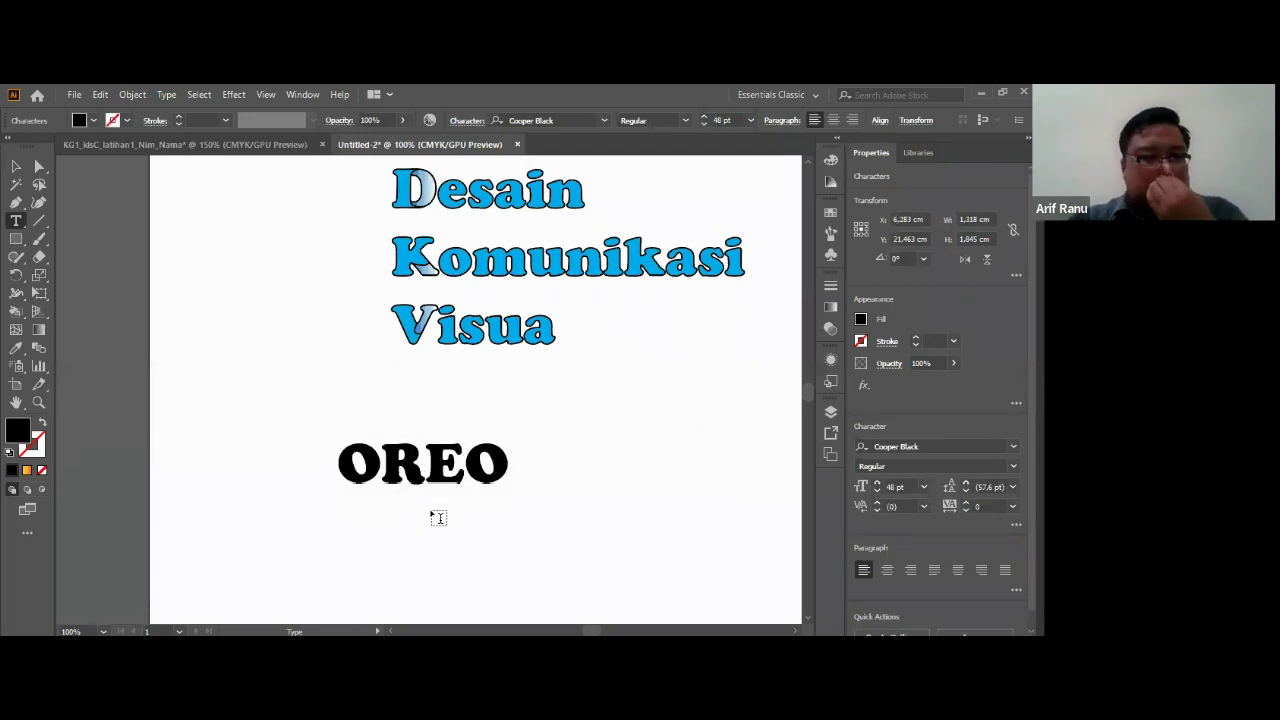
{"action": "scroll", "coordinate": [340, 418], "scroll_direction": "down", "scroll_amount": 2}
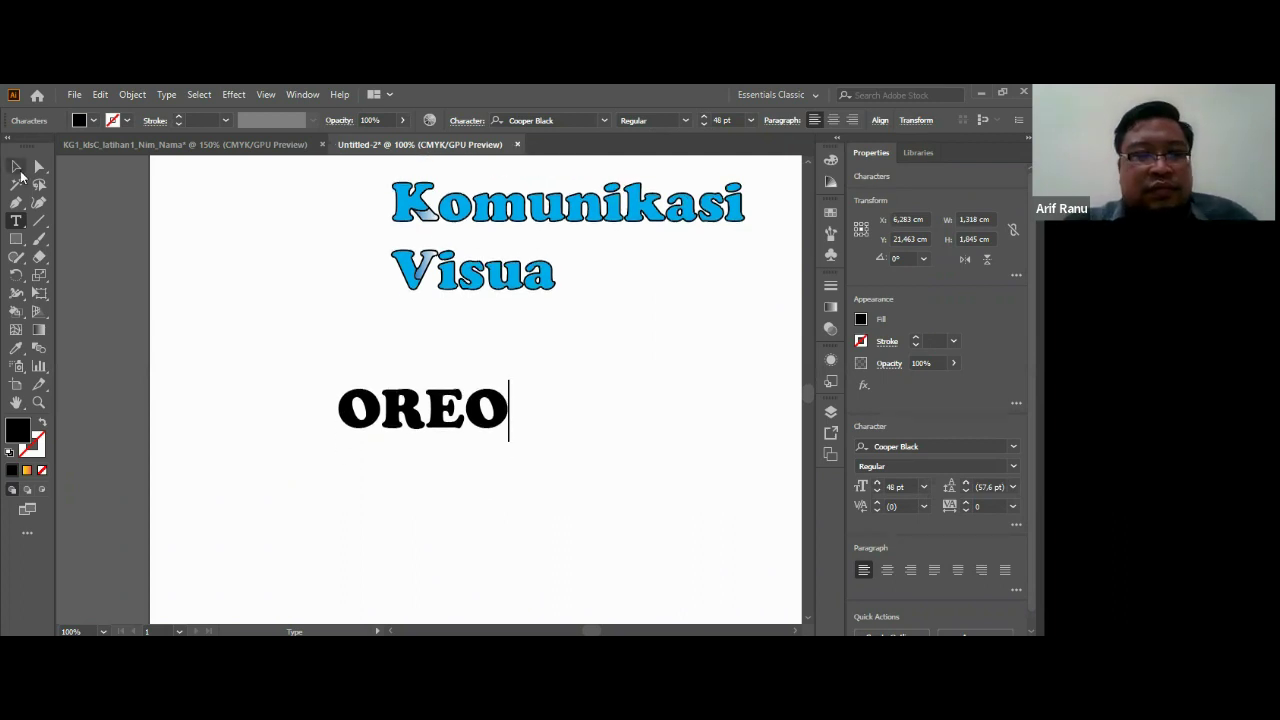
{"action": "left_click", "coordinate": [17, 167]}
Step: Convert OREO to outlines and swap fill and stroke so the letters are hollow
{"action": "right_click", "coordinate": [405, 404]}
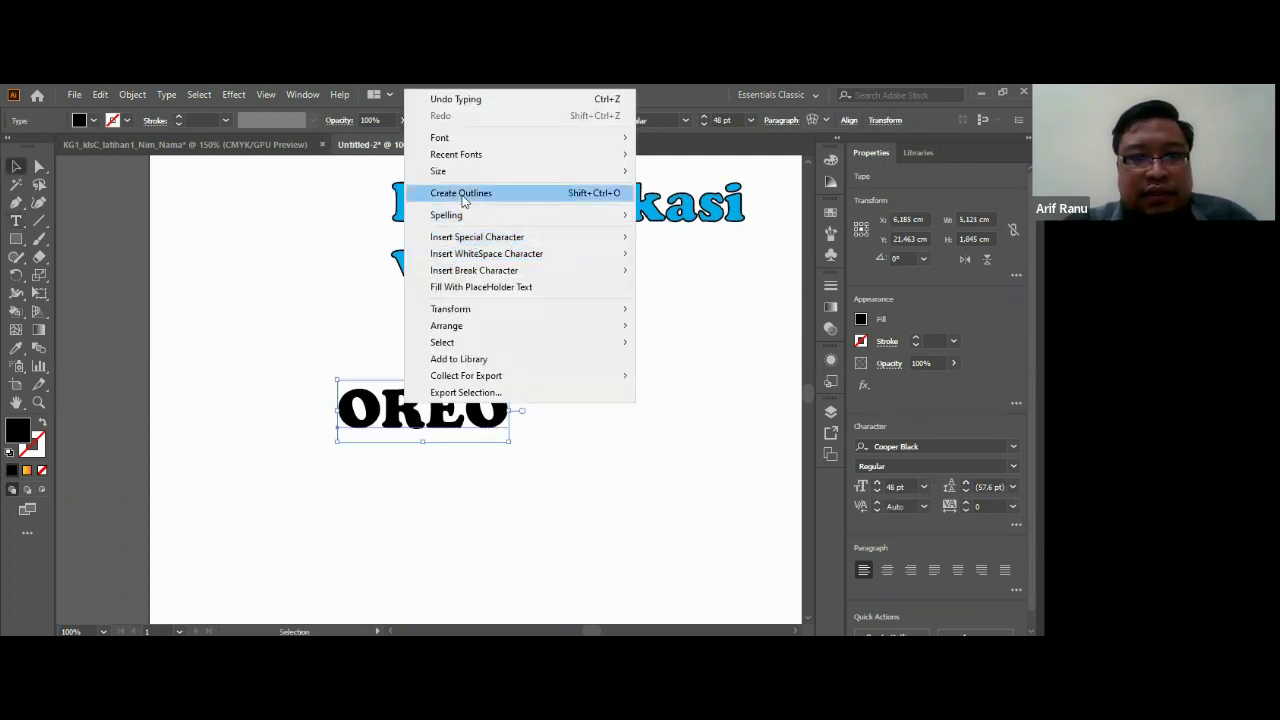
{"action": "left_click", "coordinate": [463, 193]}
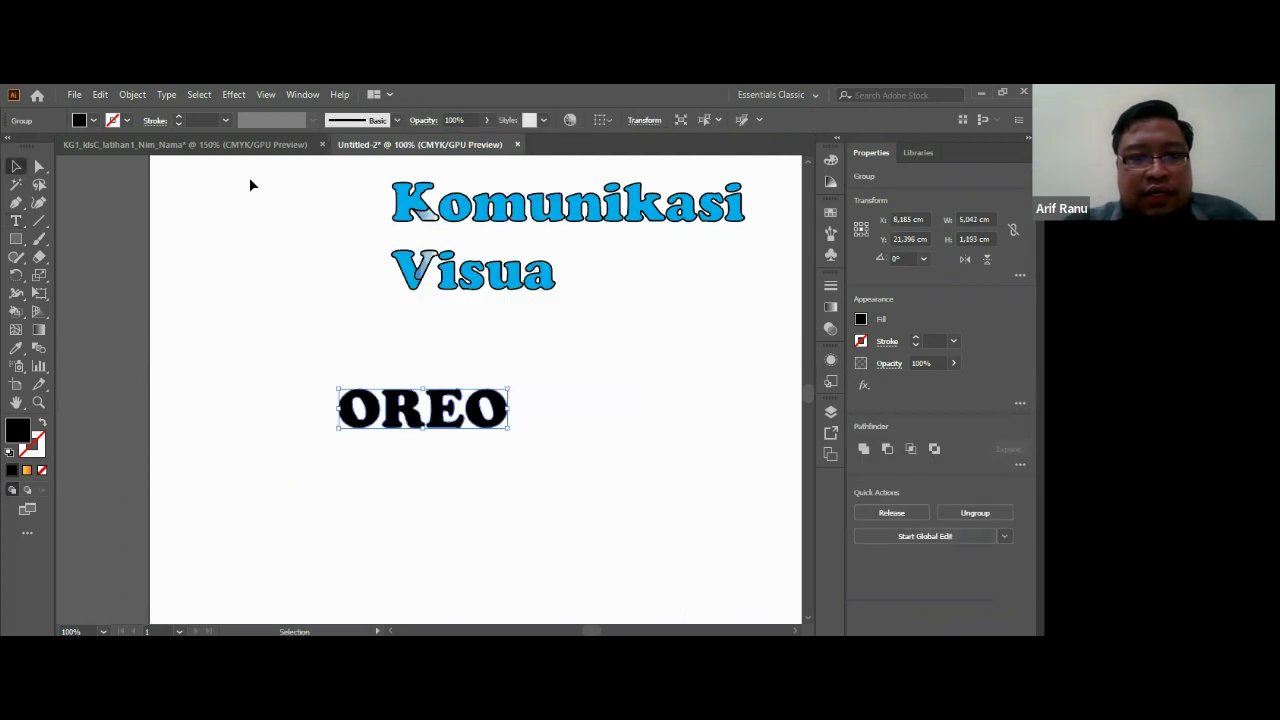
{"action": "left_click", "coordinate": [42, 423]}
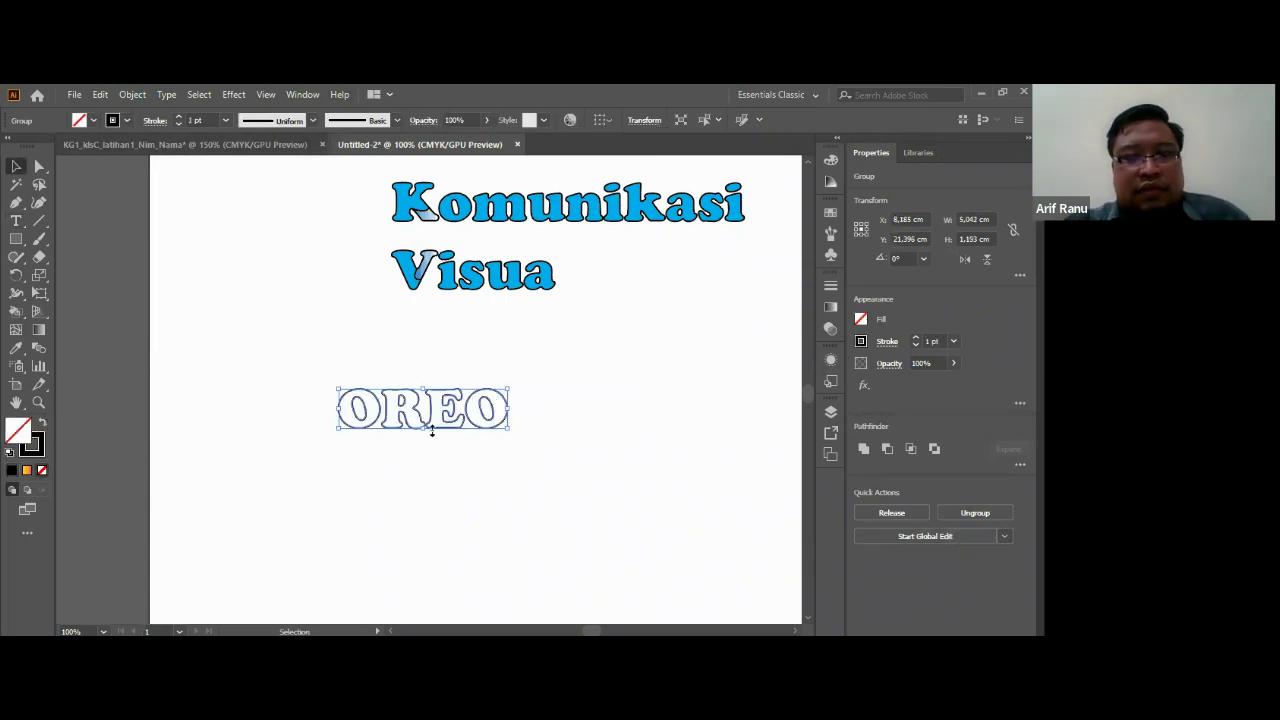
{"action": "left_click", "coordinate": [578, 404]}
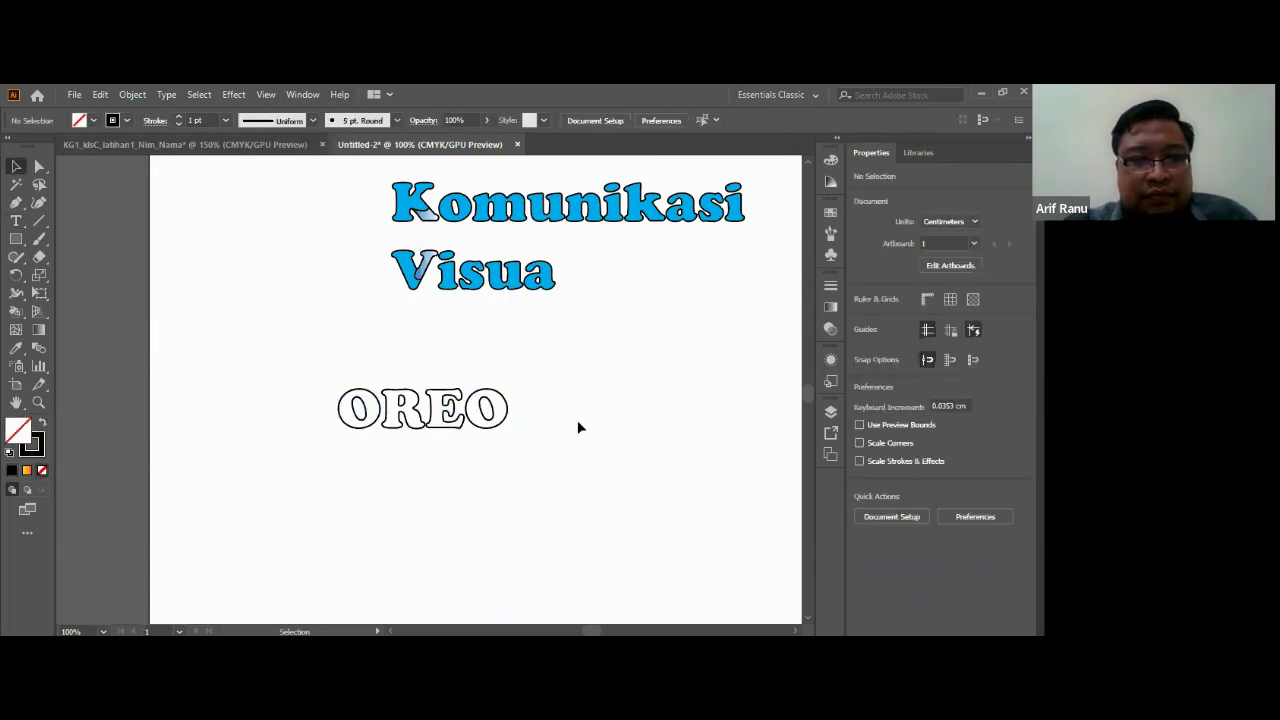
Step: Zoom to about 300% and frame the OREO outlines in view
{"action": "scroll", "coordinate": [566, 430], "scroll_direction": "down", "scroll_amount": 1}
{"action": "key", "text": "ctrl+equal"}
{"action": "key", "text": "ctrl+equal"}
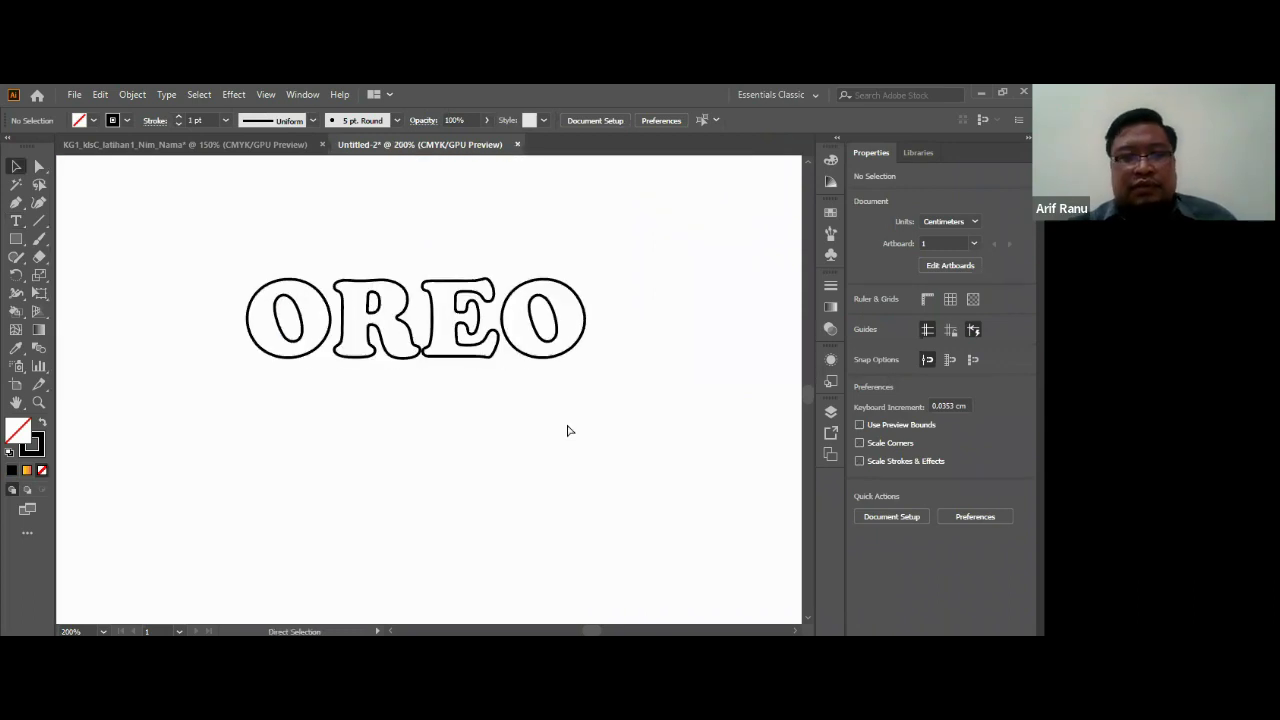
{"action": "key", "text": "ctrl+equal"}
{"action": "scroll", "coordinate": [455, 458], "scroll_direction": "up", "scroll_amount": 1}
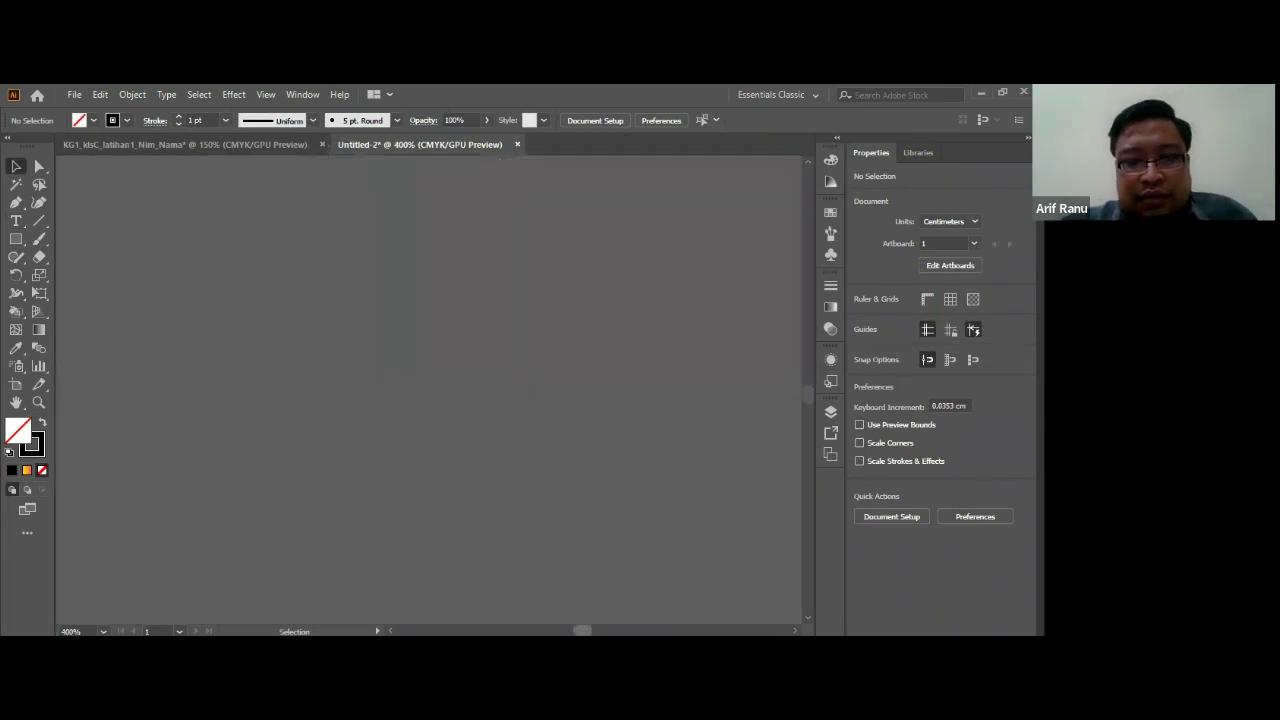
{"action": "scroll", "coordinate": [430, 390], "scroll_direction": "right", "scroll_amount": 3}
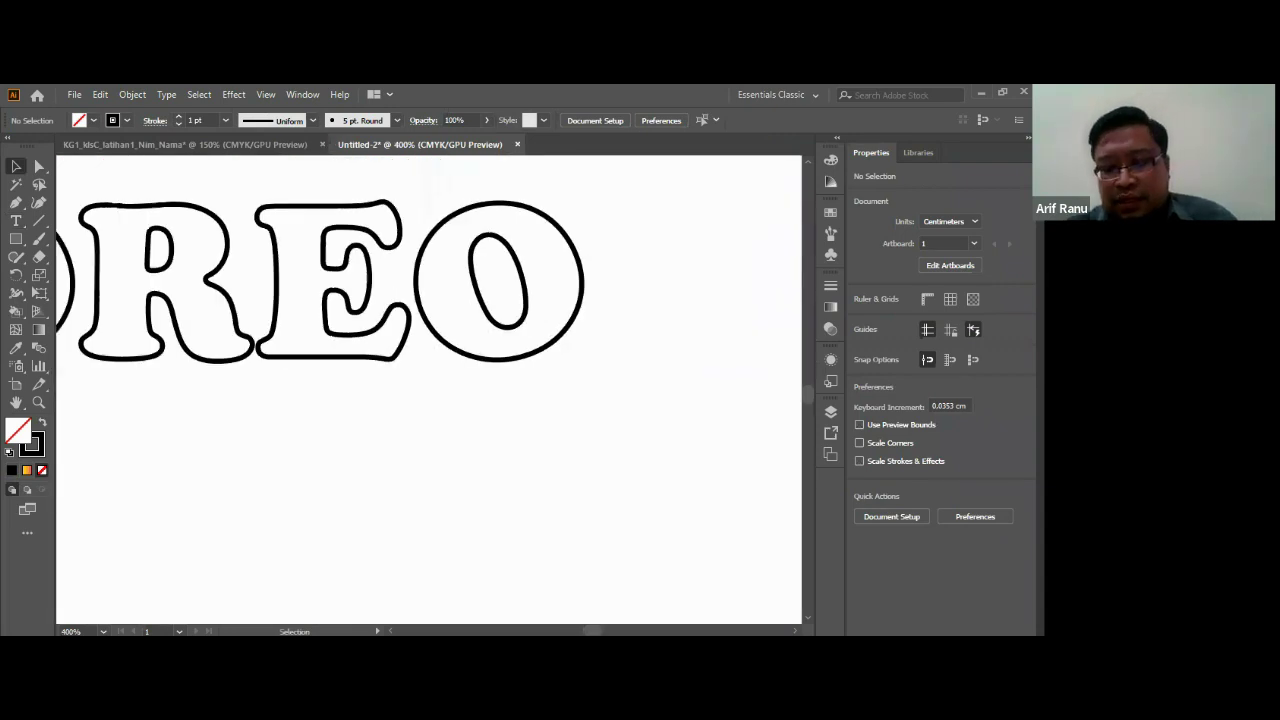
{"action": "key", "text": "ctrl+minus"}
{"action": "scroll", "coordinate": [428, 390], "scroll_direction": "down", "scroll_amount": 1}
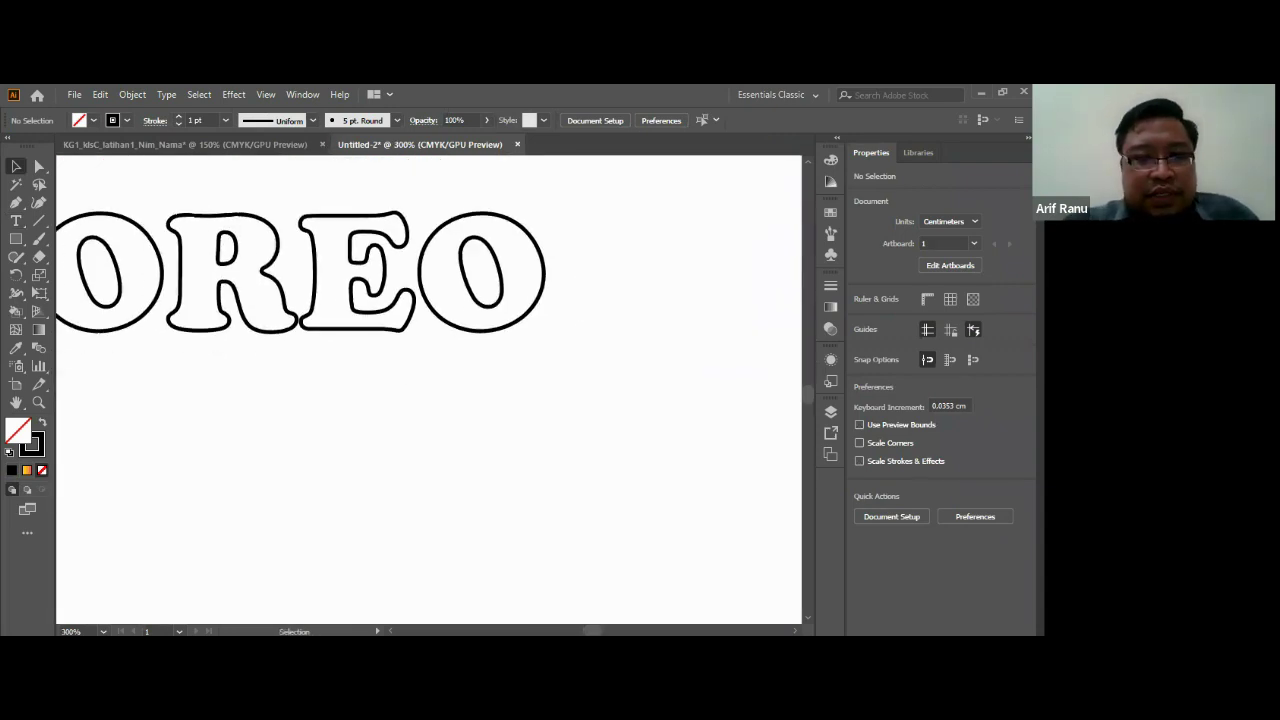
{"action": "scroll", "coordinate": [430, 390], "scroll_direction": "left", "scroll_amount": 9}
{"action": "scroll", "coordinate": [430, 390], "scroll_direction": "right", "scroll_amount": 7}
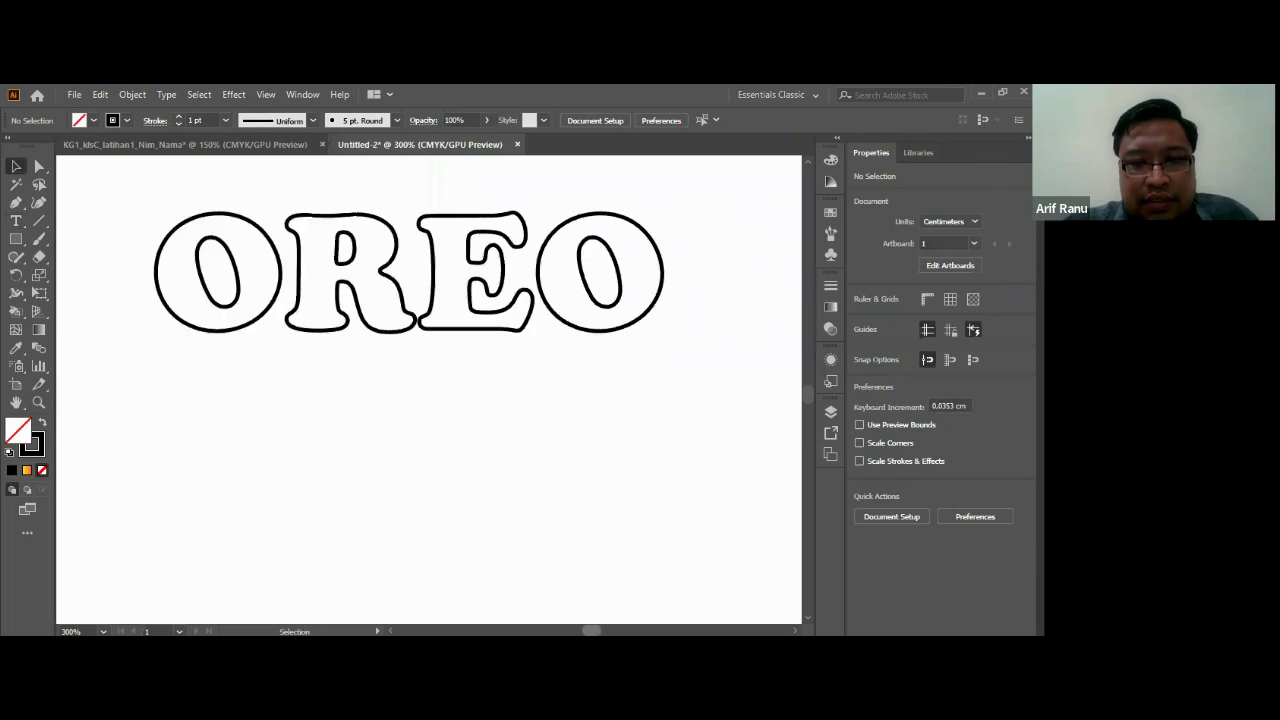
{"action": "left_click", "coordinate": [16, 202]}
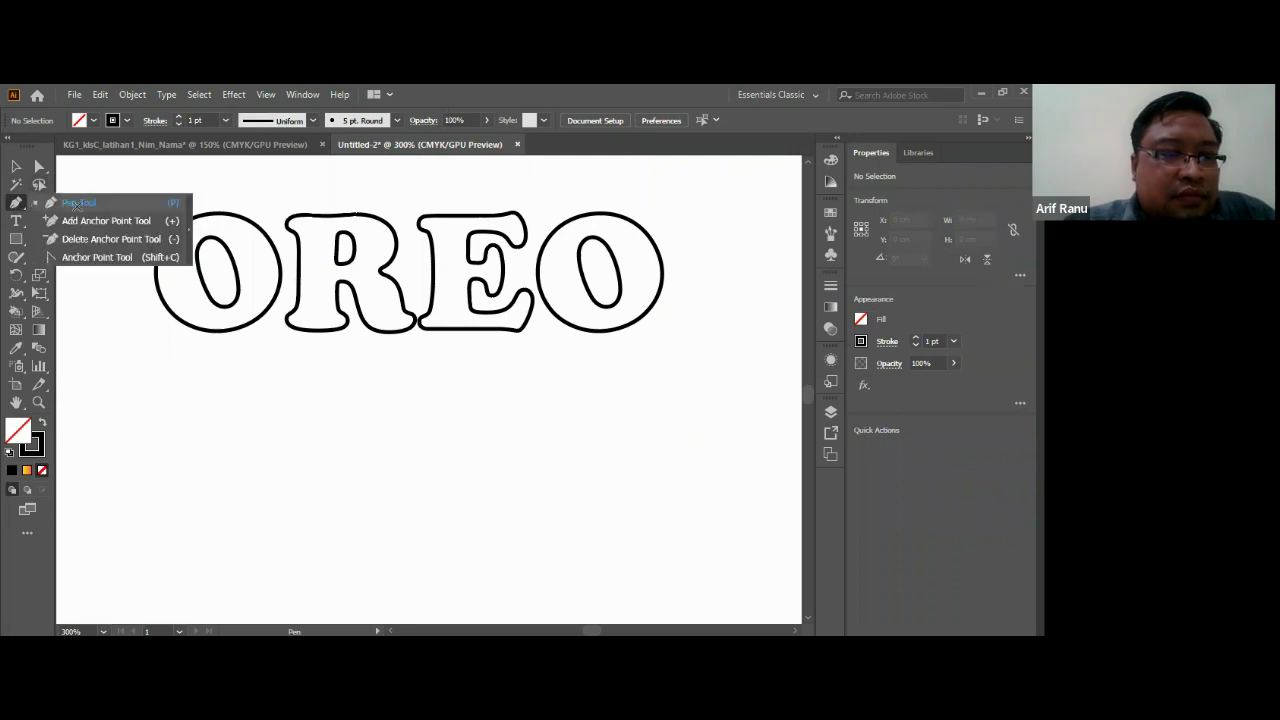
{"action": "left_click", "coordinate": [156, 268]}
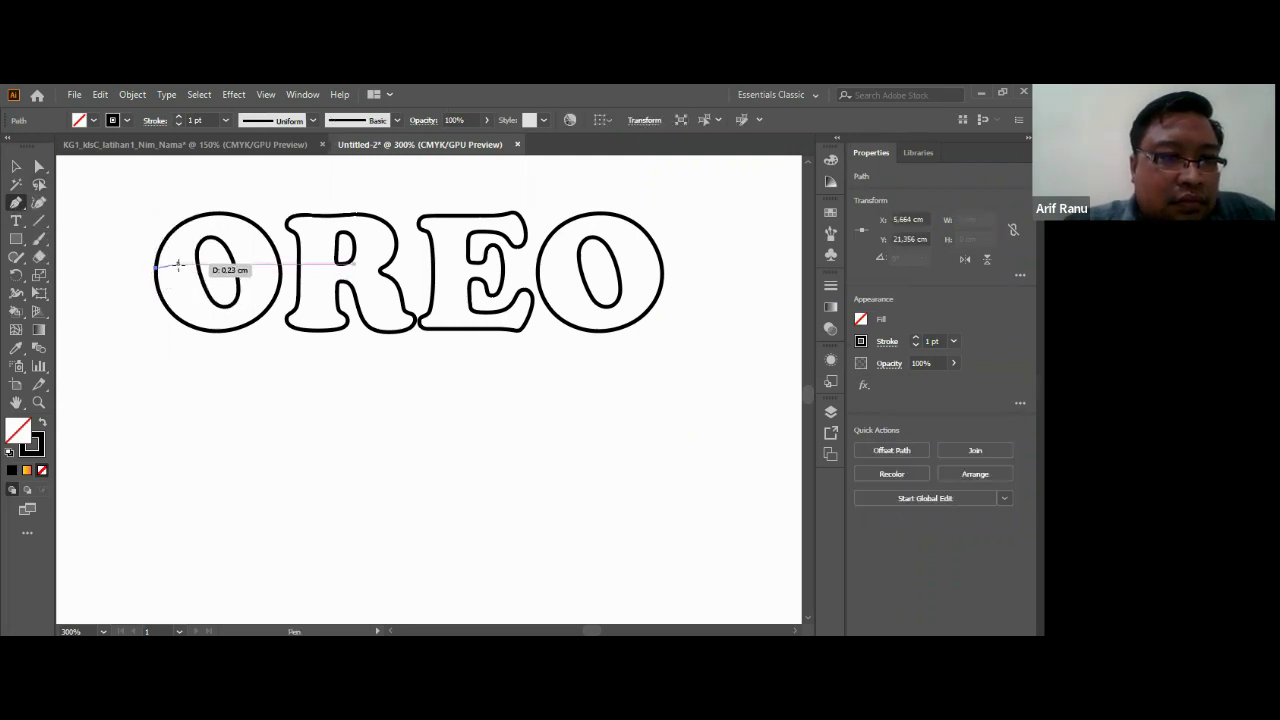
{"action": "mouse_move", "coordinate": [176, 294]}
{"action": "left_mouse_down"}
{"action": "mouse_move", "coordinate": [193, 258]}
{"action": "mouse_move", "coordinate": [182, 265]}
{"action": "mouse_move", "coordinate": [192, 272]}
{"action": "left_mouse_up"}
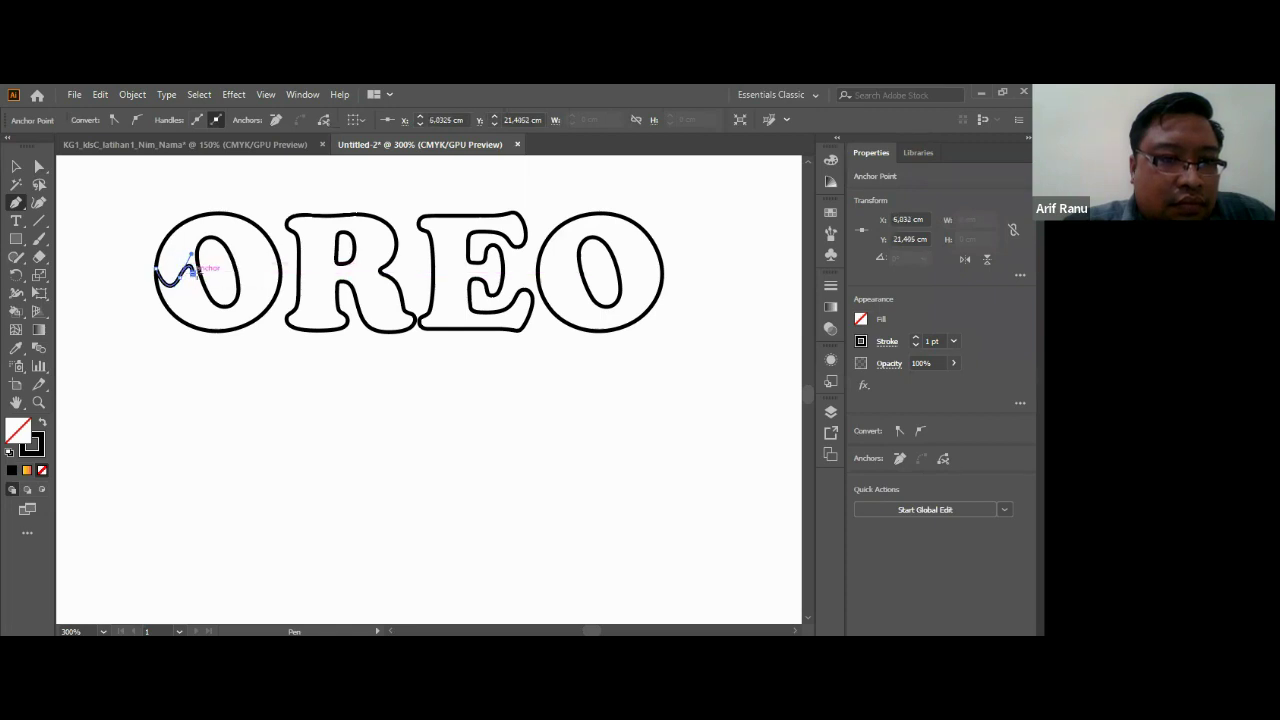
{"action": "mouse_move", "coordinate": [194, 278]}
{"action": "left_mouse_down"}
{"action": "mouse_move", "coordinate": [254, 290]}
{"action": "mouse_move", "coordinate": [262, 262]}
{"action": "left_mouse_up"}
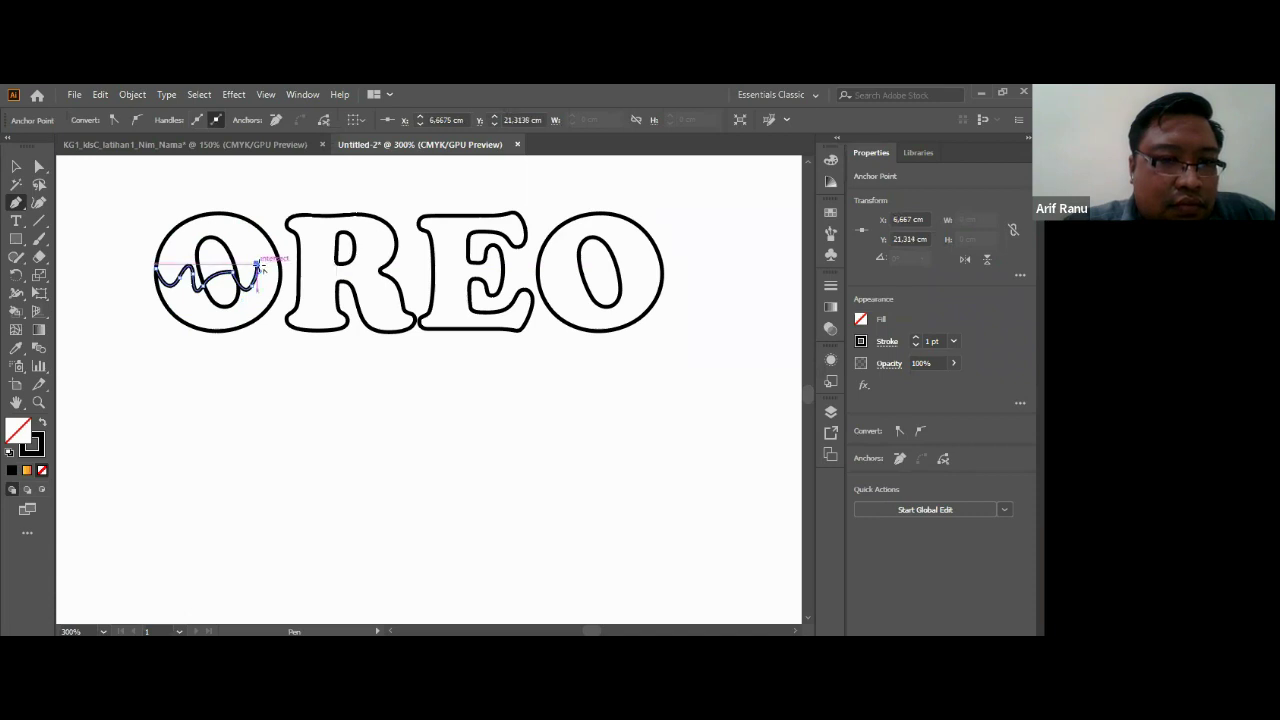
{"action": "left_click_drag", "start_coordinate": [268, 288], "coordinate": [270, 262]}
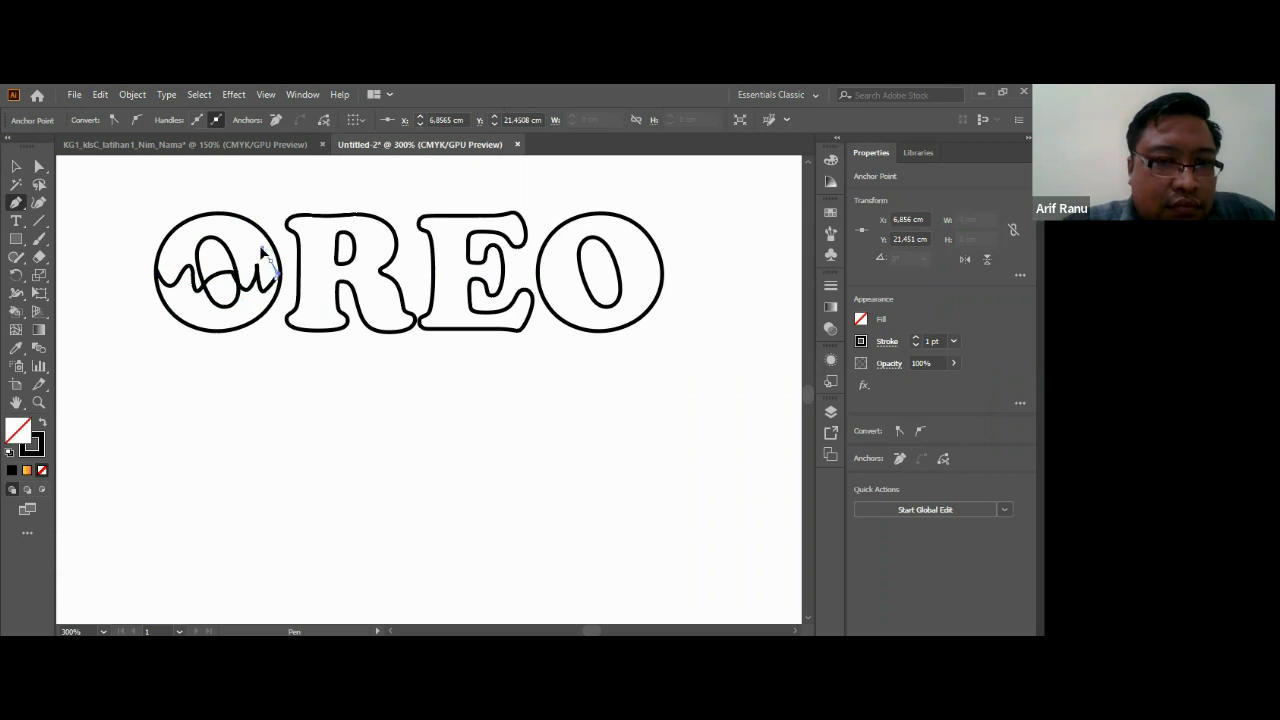
{"action": "key", "text": "ctrl"}
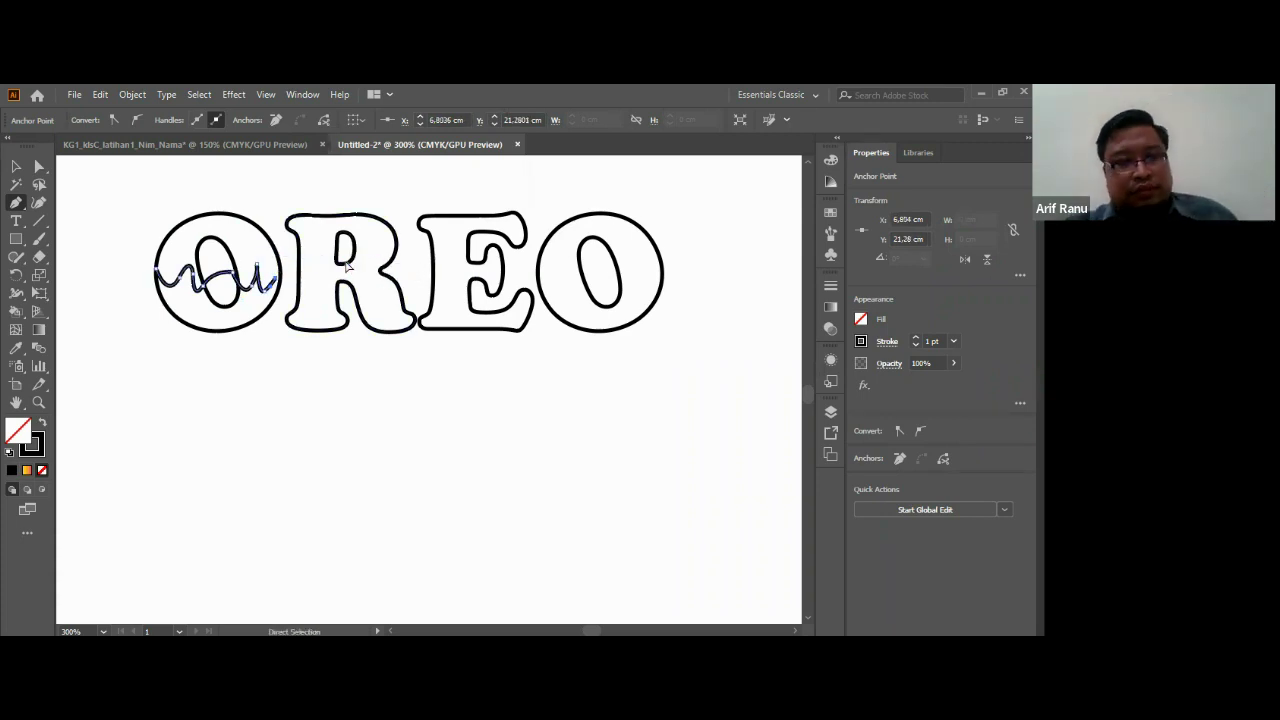
{"action": "left_click_drag", "start_coordinate": [271, 286], "coordinate": [262, 289]}
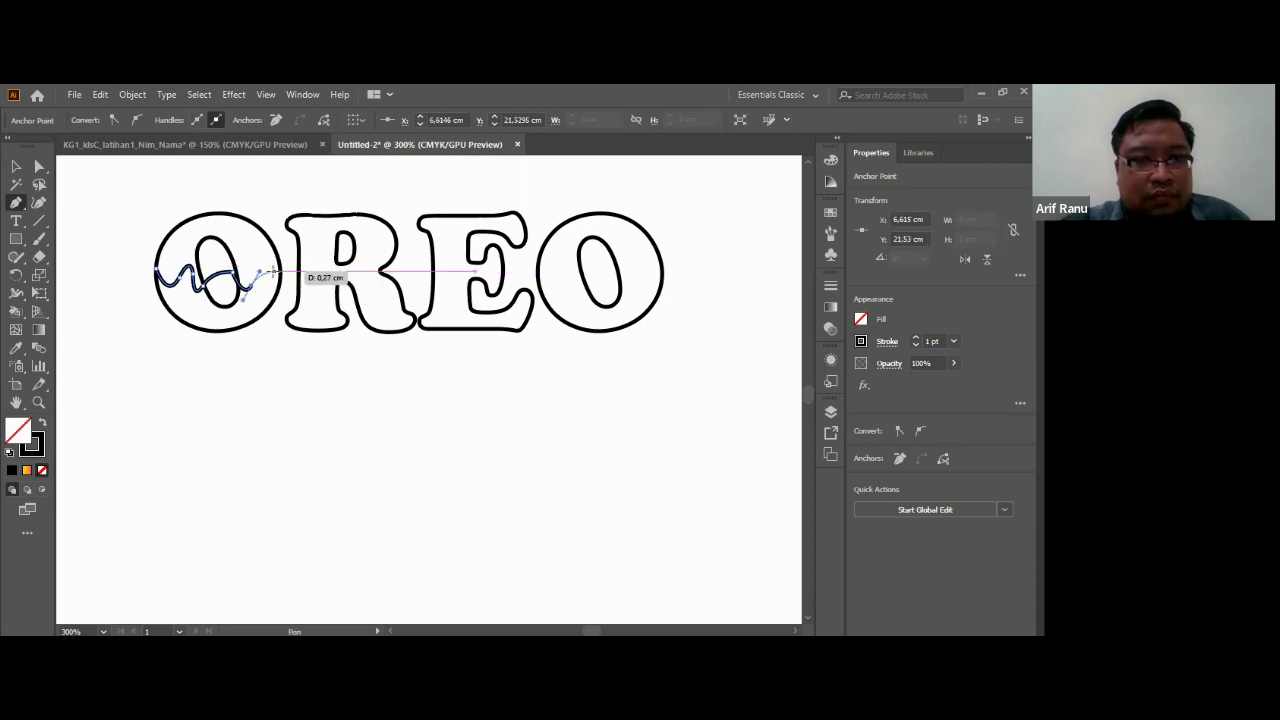
{"action": "left_click_drag", "start_coordinate": [268, 272], "coordinate": [272, 285]}
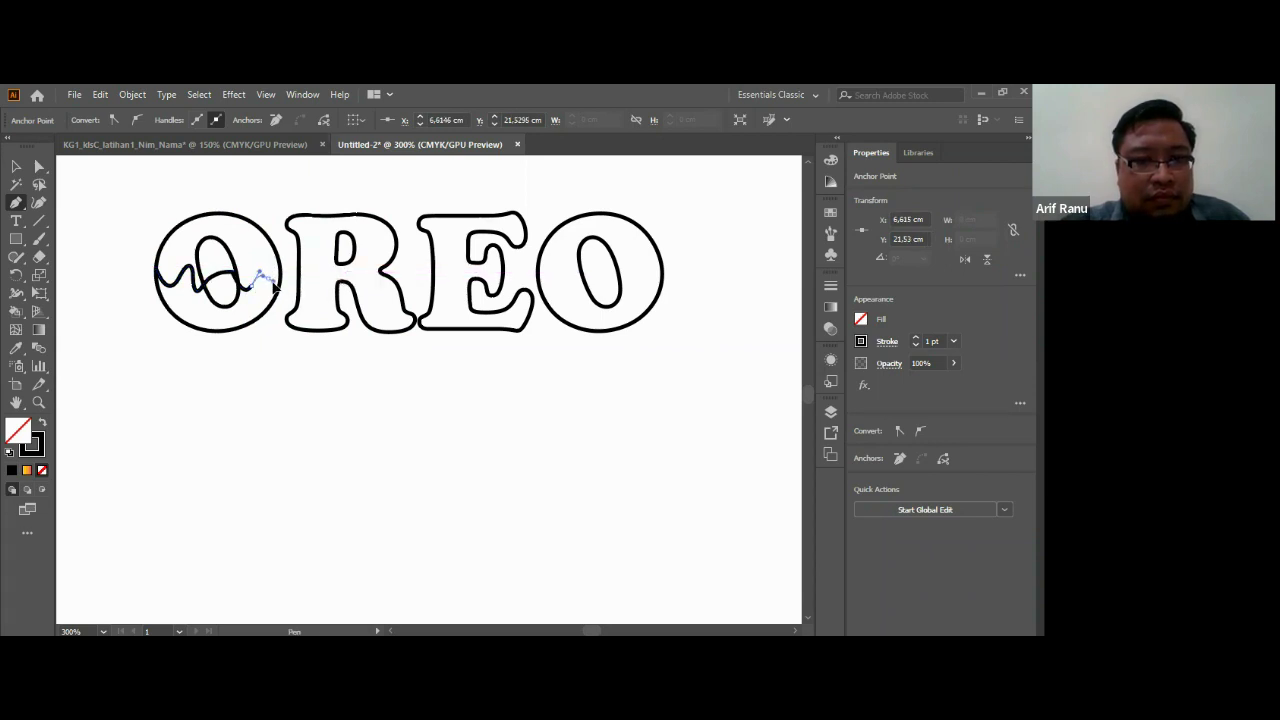
{"action": "mouse_move", "coordinate": [286, 272]}
{"action": "left_mouse_down"}
{"action": "mouse_move", "coordinate": [290, 290]}
{"action": "mouse_move", "coordinate": [285, 272]}
{"action": "left_mouse_up"}
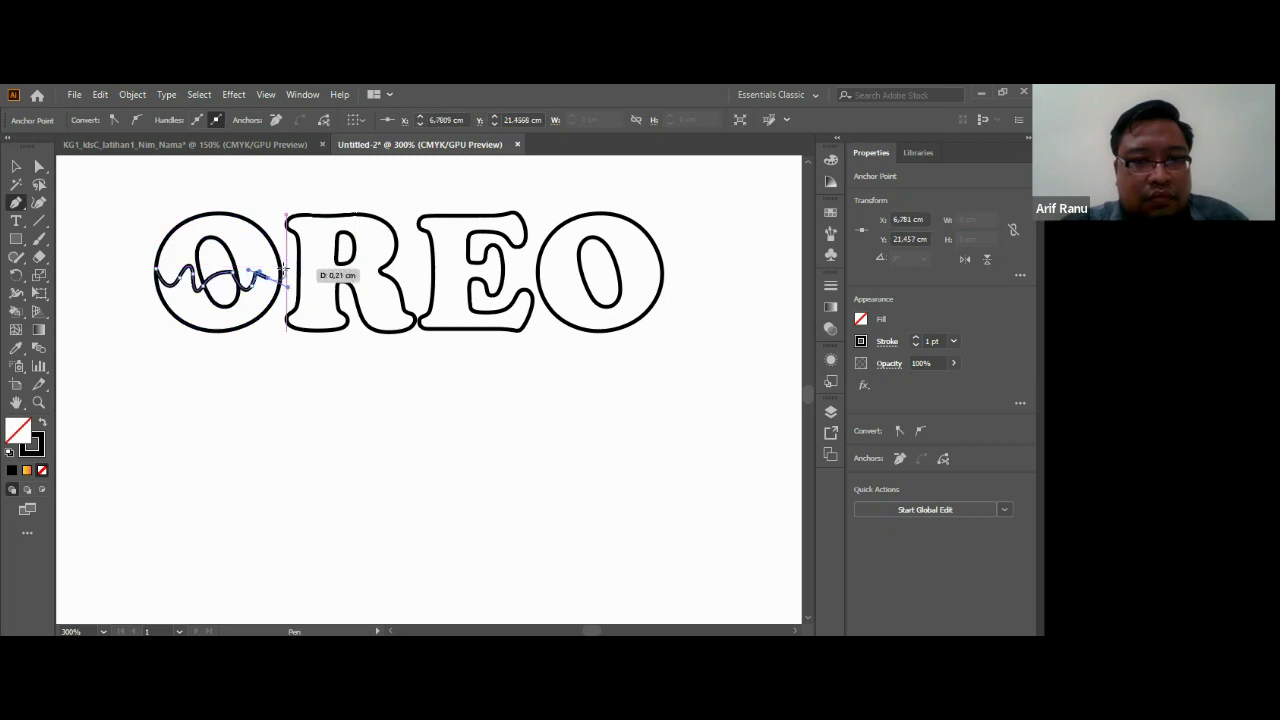
{"action": "key", "text": "ctrl+z"}
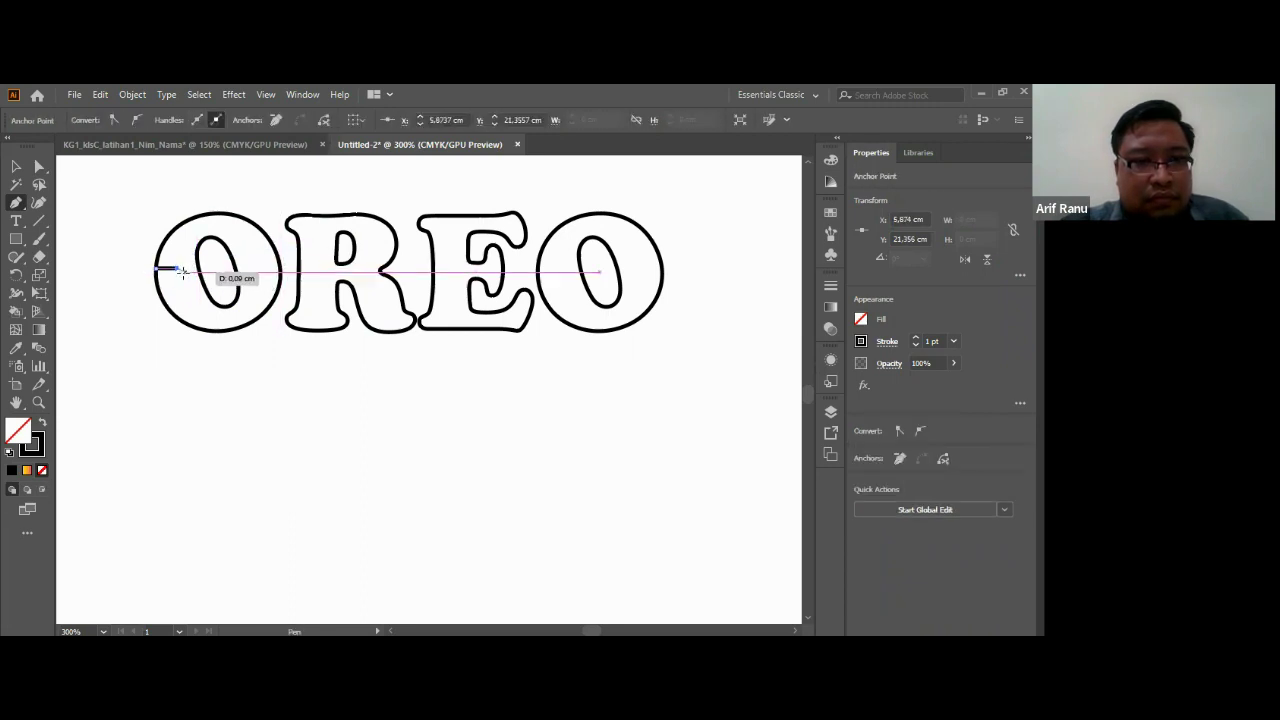
{"action": "mouse_move", "coordinate": [158, 270]}
{"action": "left_mouse_down"}
{"action": "mouse_move", "coordinate": [173, 284]}
{"action": "mouse_move", "coordinate": [186, 245]}
{"action": "mouse_move", "coordinate": [205, 282]}
{"action": "mouse_move", "coordinate": [215, 276]}
{"action": "left_mouse_up"}
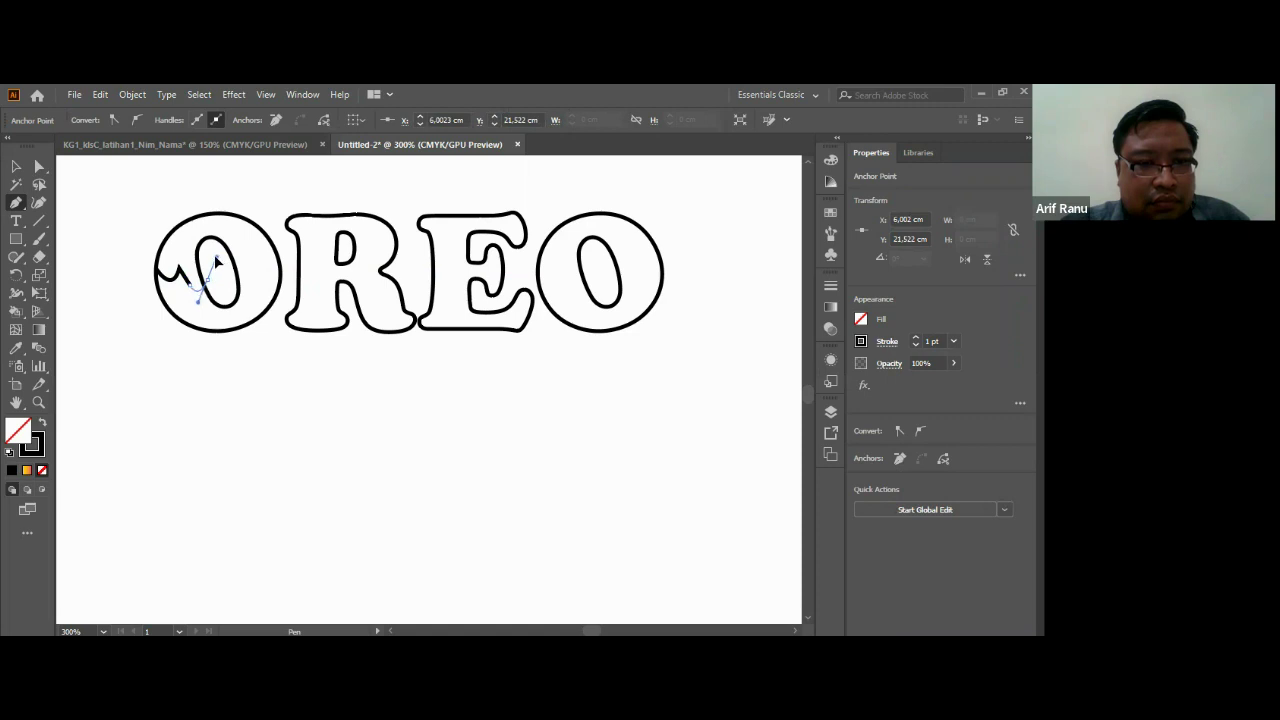
{"action": "left_click_drag", "start_coordinate": [214, 259], "coordinate": [245, 262]}
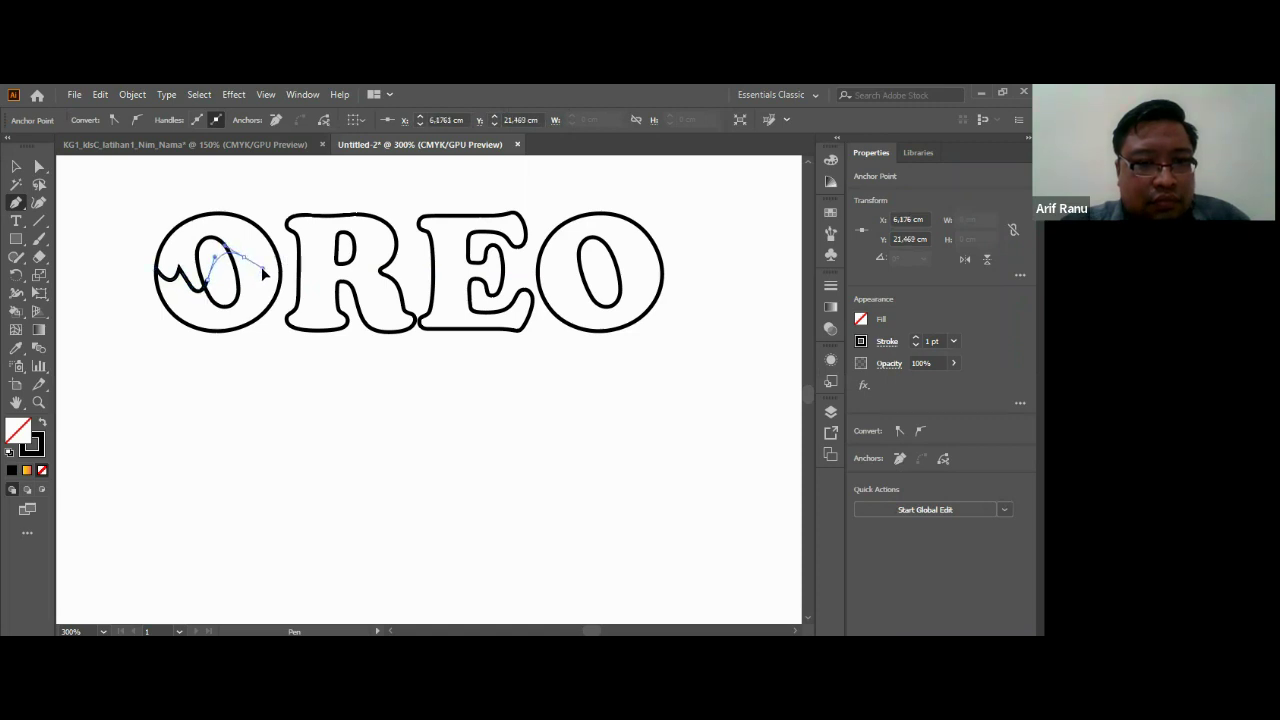
{"action": "mouse_move", "coordinate": [260, 272]}
{"action": "left_mouse_down"}
{"action": "mouse_move", "coordinate": [267, 292]}
{"action": "mouse_move", "coordinate": [288, 291]}
{"action": "mouse_move", "coordinate": [277, 267]}
{"action": "left_mouse_up"}
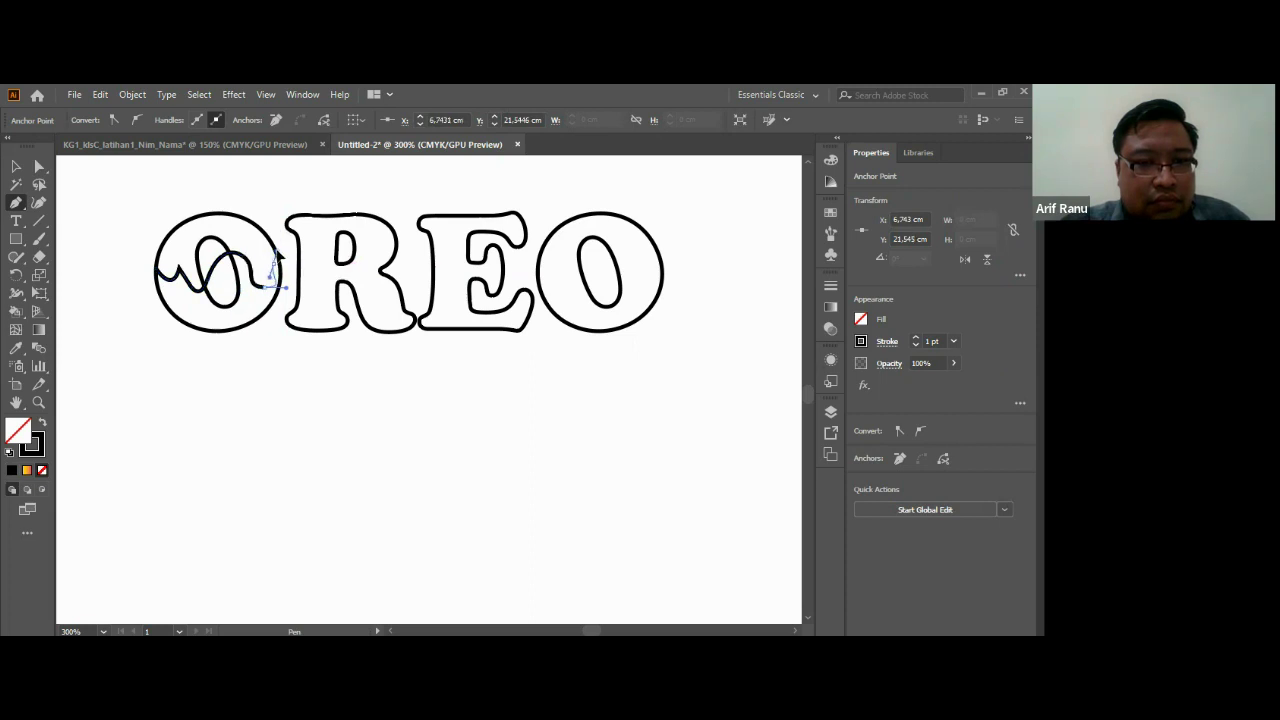
{"action": "left_click_drag", "start_coordinate": [290, 252], "coordinate": [292, 290]}
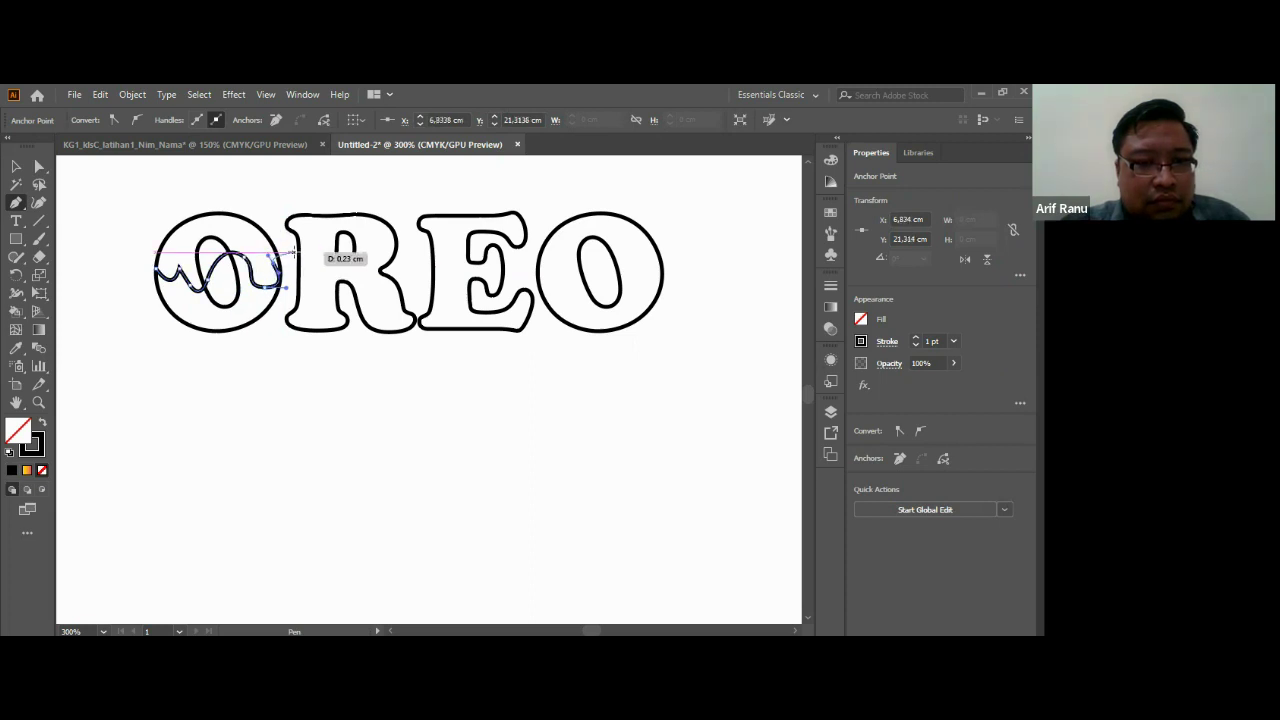
{"action": "left_click_drag", "start_coordinate": [280, 448], "coordinate": [35, 187]}
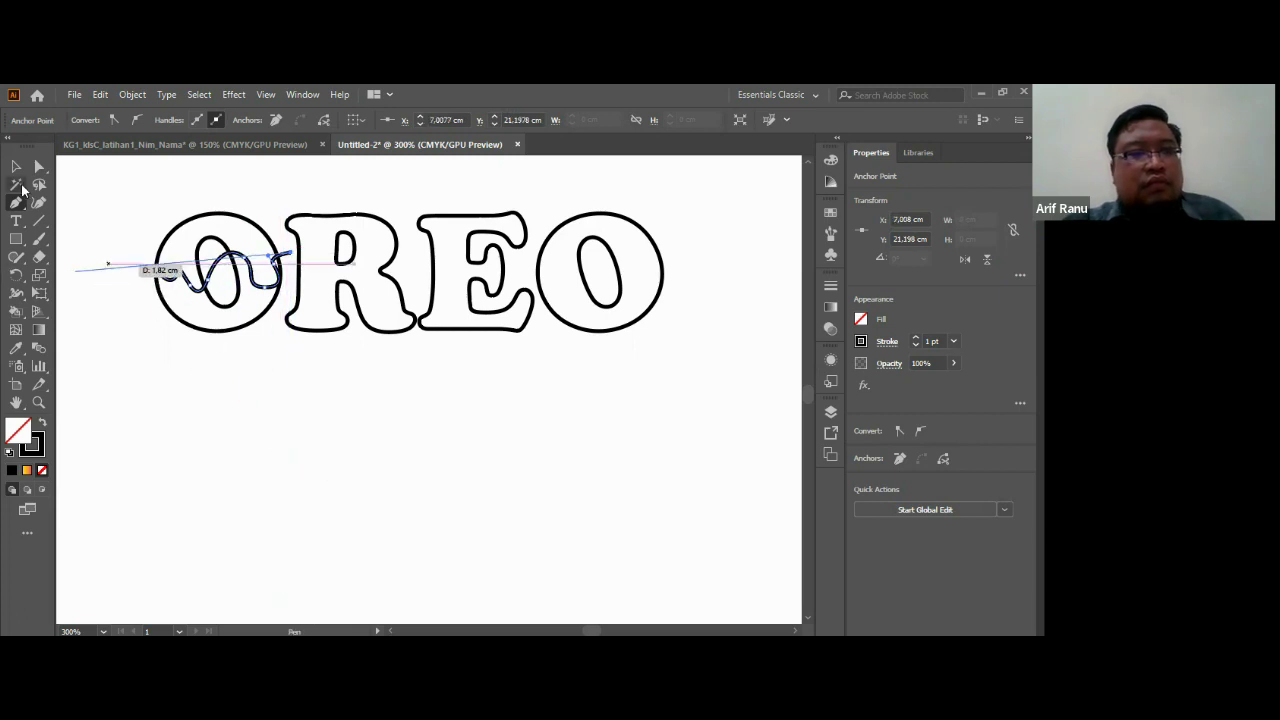
{"action": "key", "text": "v"}
{"action": "left_click", "coordinate": [317, 424]}
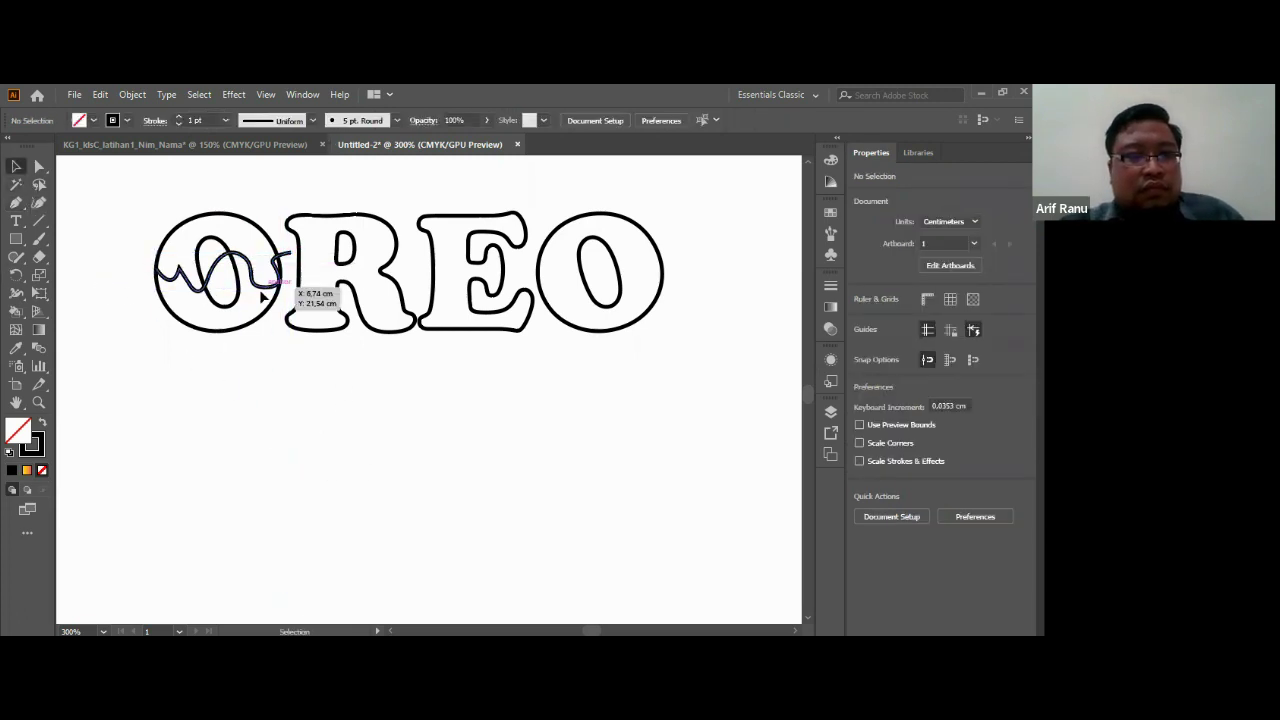
{"action": "left_click", "coordinate": [266, 285]}
{"action": "key", "text": "Delete"}
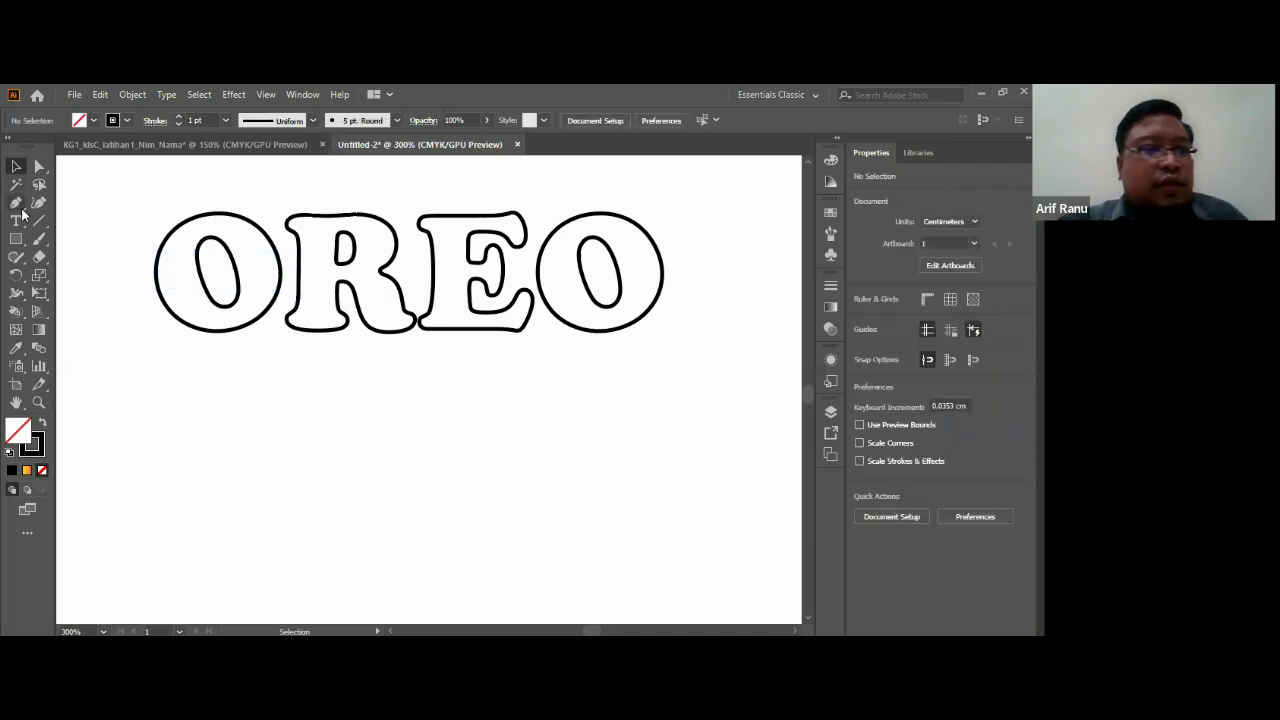
Step: Draw a straight Pen line from the first O's left edge across its counter
{"action": "left_click", "coordinate": [18, 204]}
{"action": "left_click", "coordinate": [21, 203]}
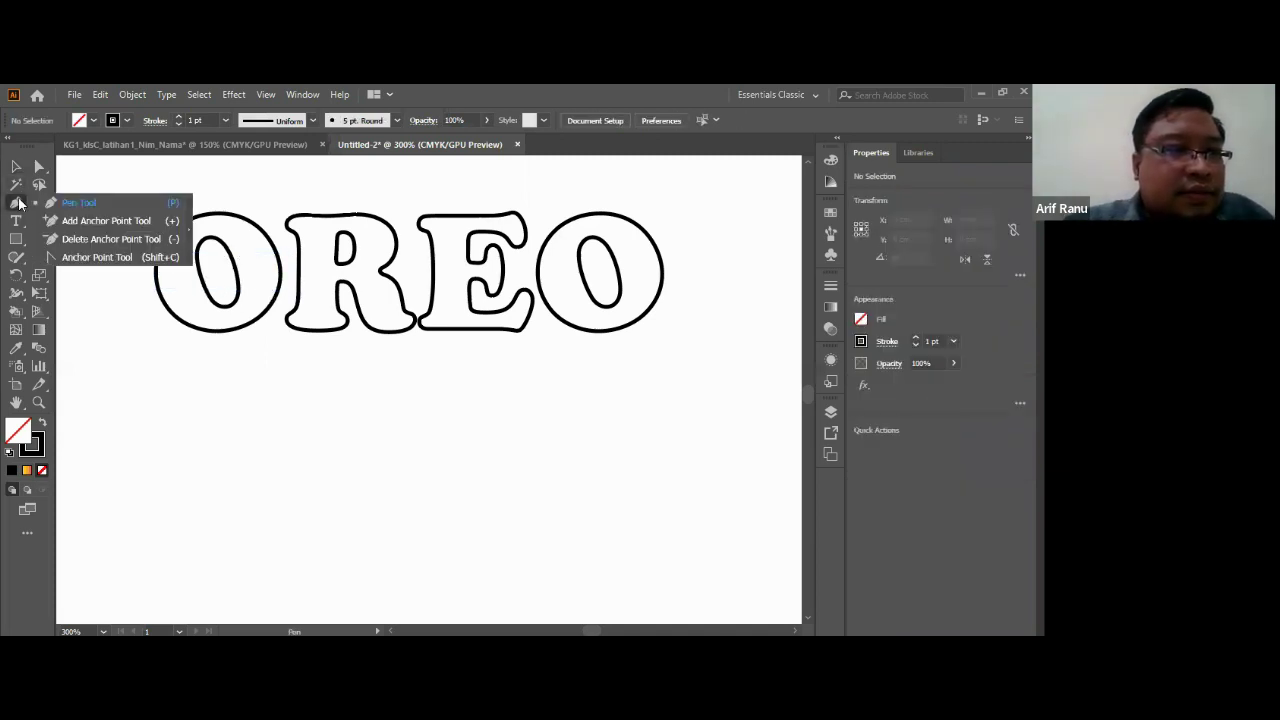
{"action": "left_click", "coordinate": [40, 204]}
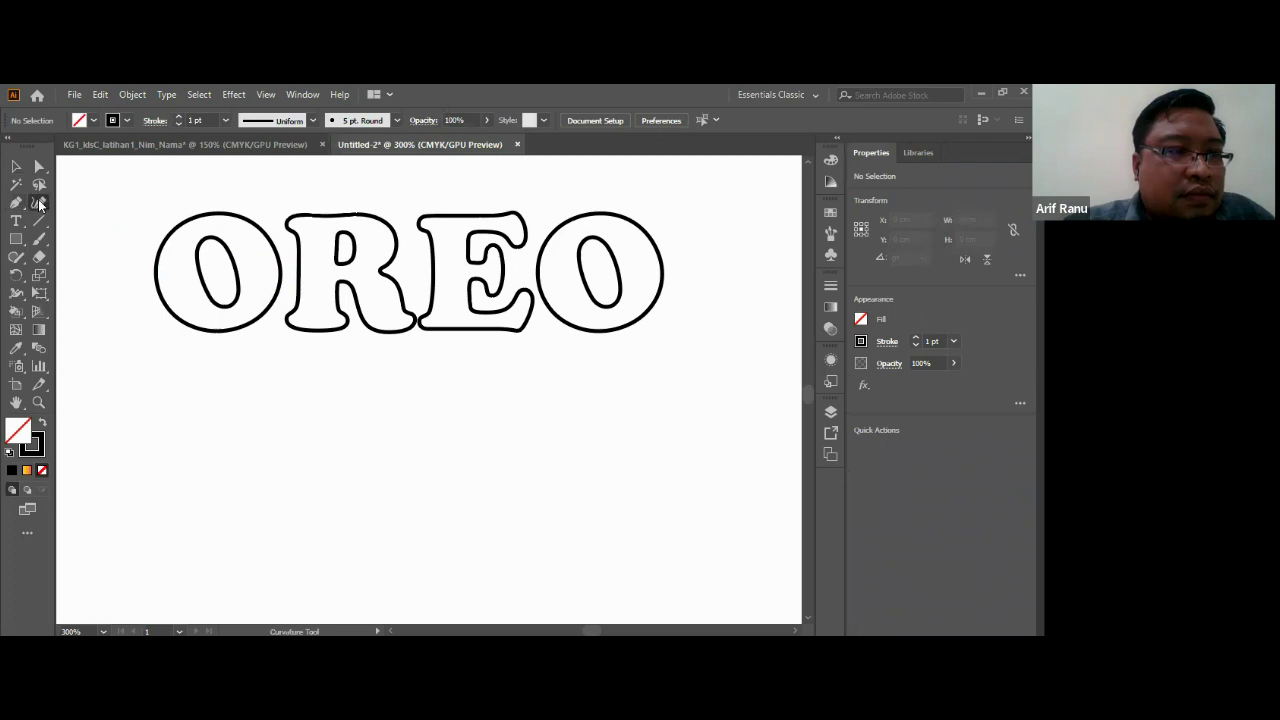
{"action": "left_click", "coordinate": [18, 205]}
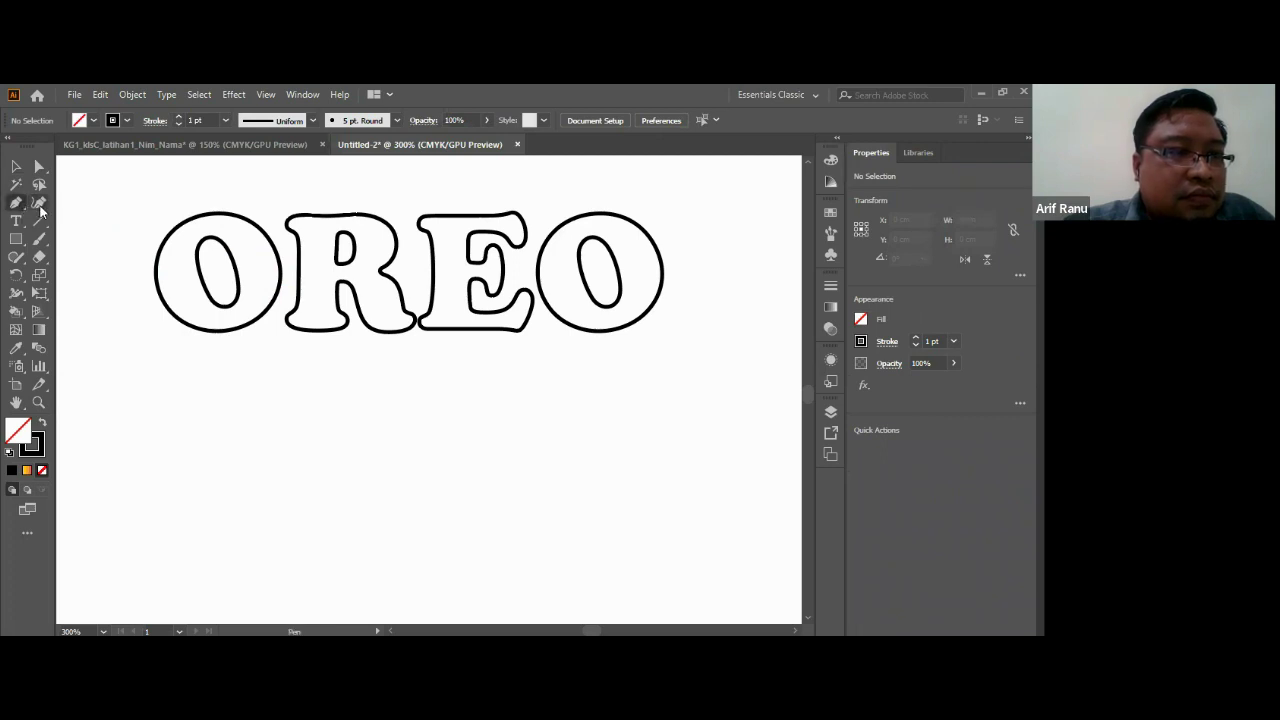
{"action": "left_click", "coordinate": [18, 207]}
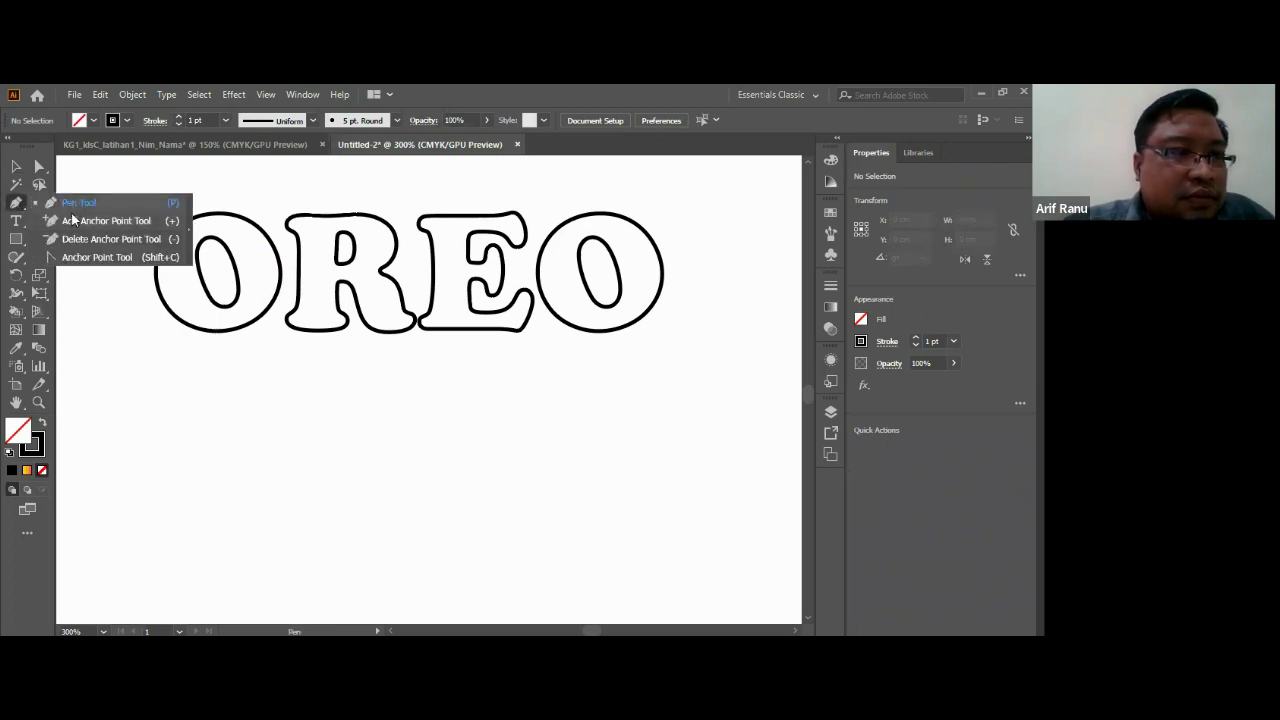
{"action": "left_click", "coordinate": [73, 209]}
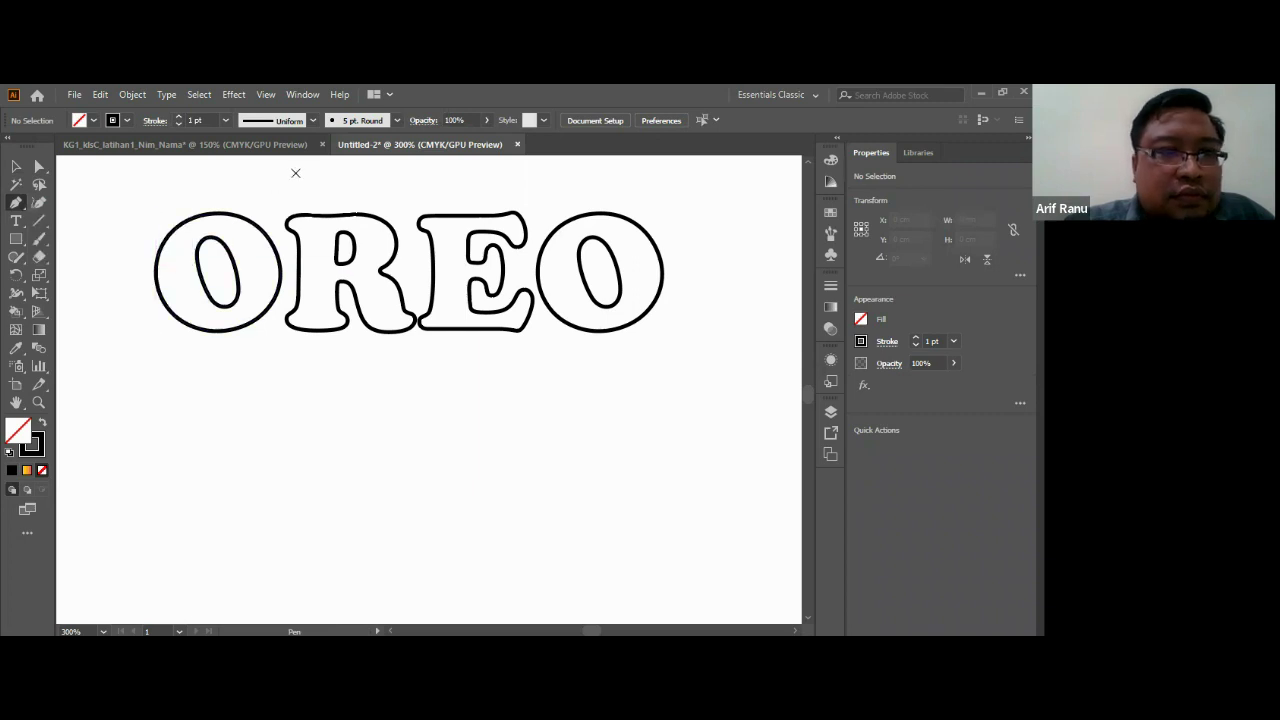
{"action": "left_click", "coordinate": [155, 270]}
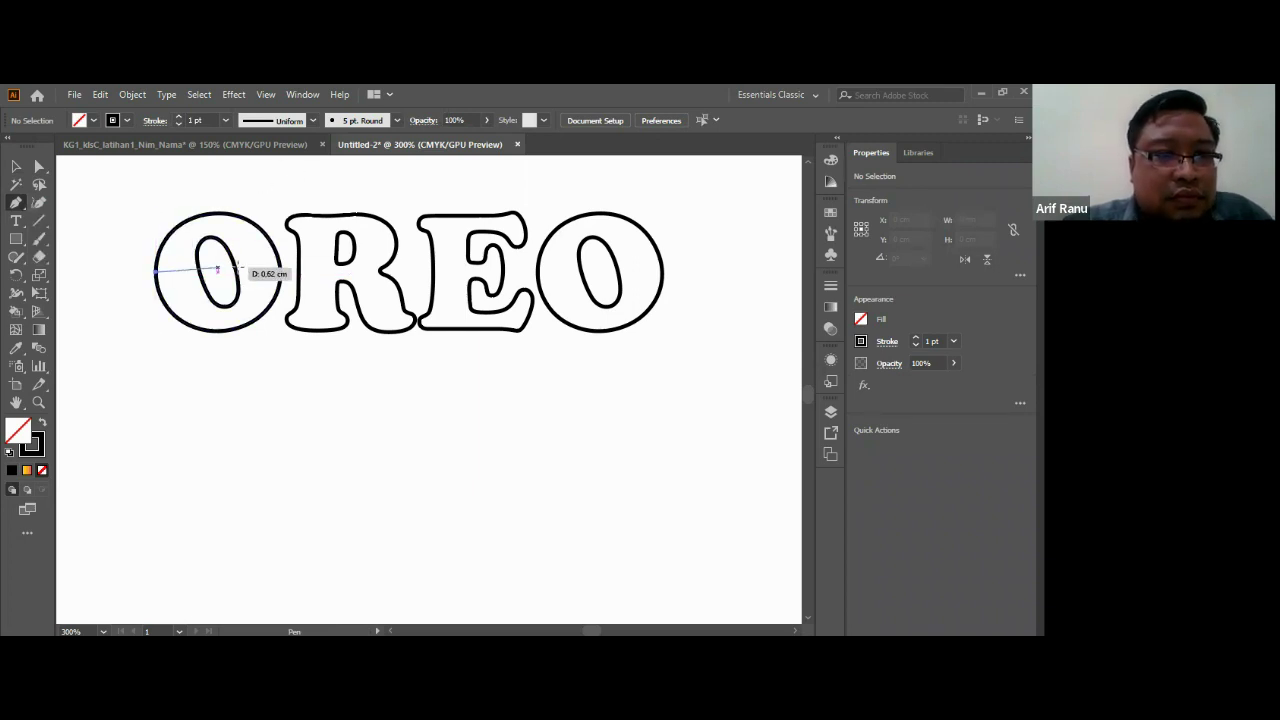
{"action": "left_click", "coordinate": [282, 270]}
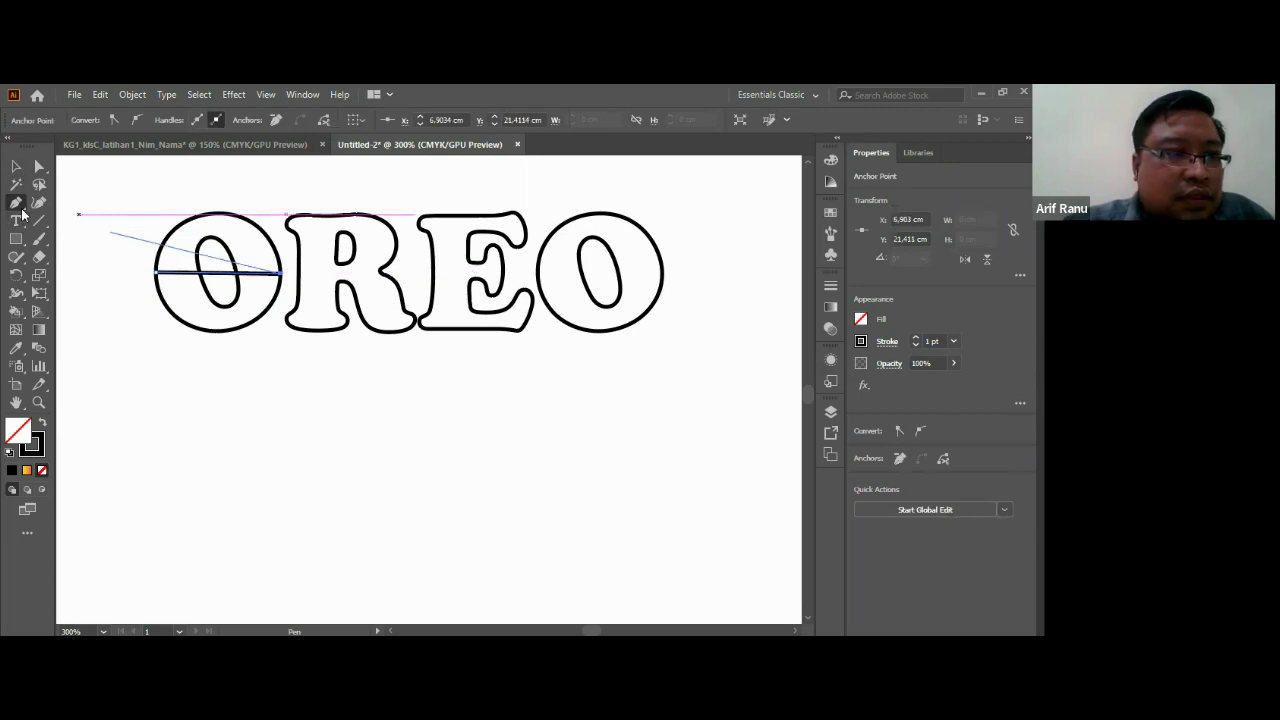
{"action": "left_click", "coordinate": [17, 203]}
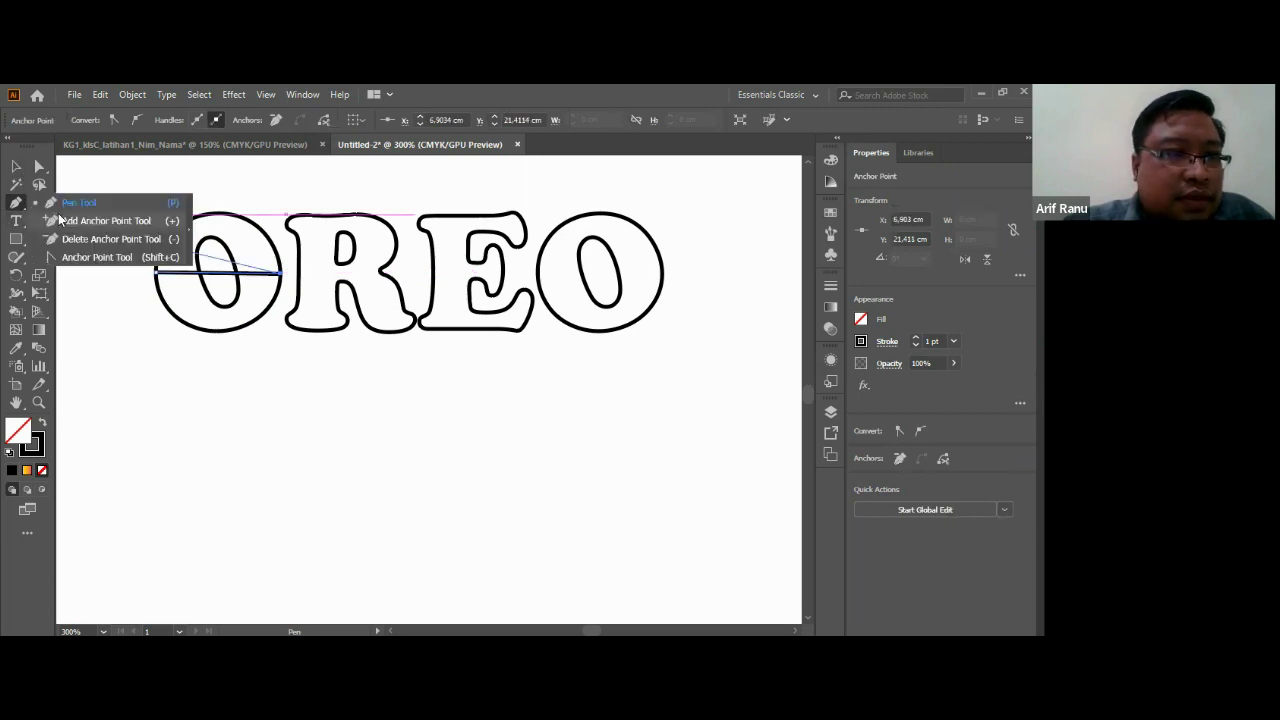
Step: Add three anchor points along the line across the first O
{"action": "left_click", "coordinate": [137, 219]}
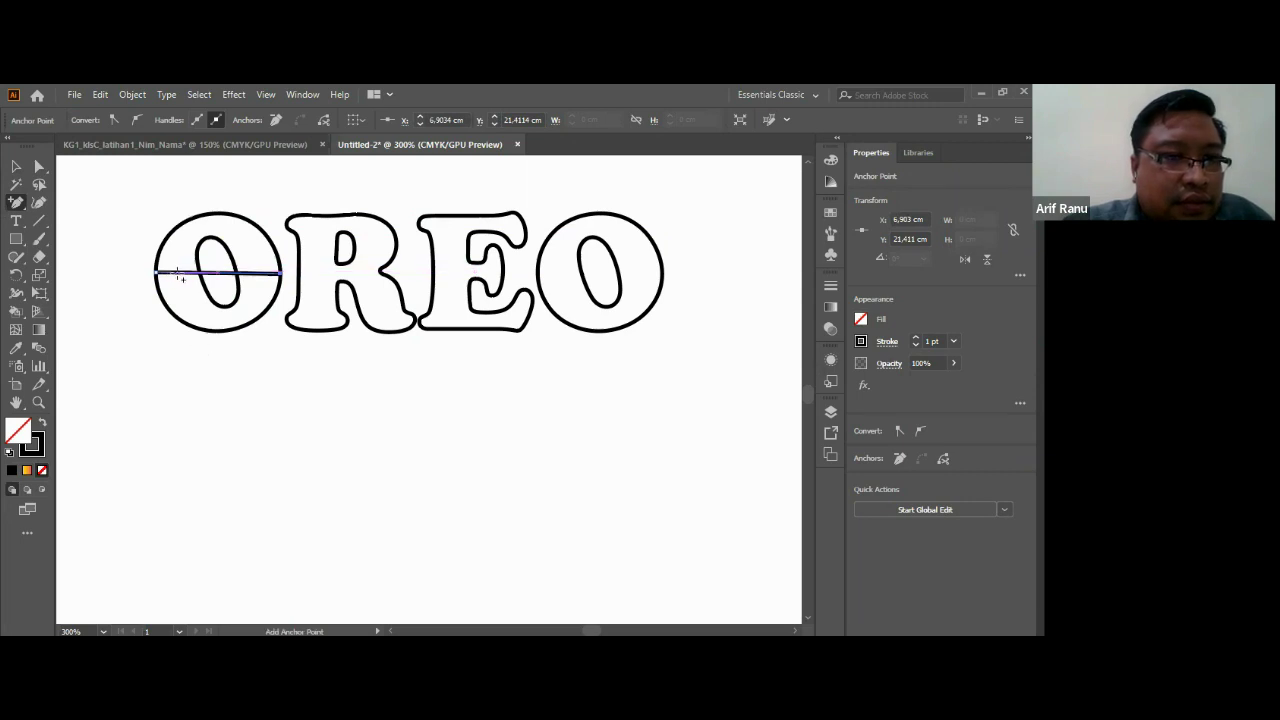
{"action": "left_click", "coordinate": [212, 272]}
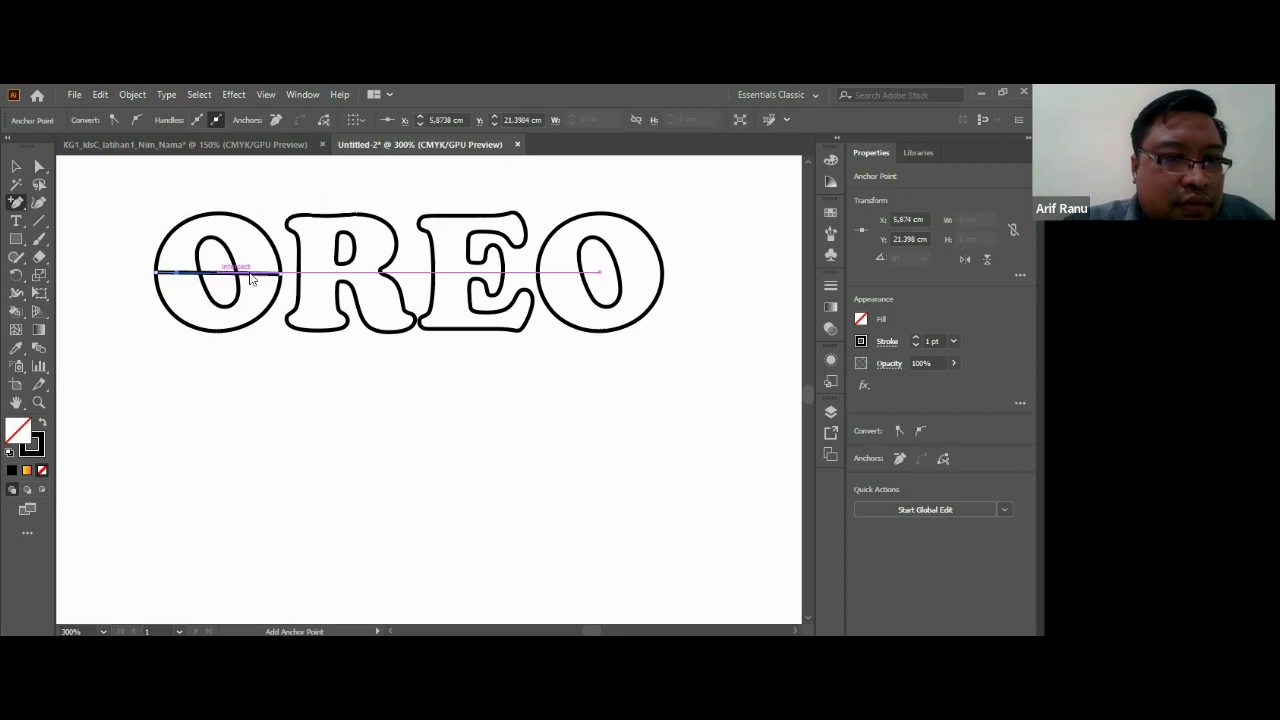
{"action": "left_click", "coordinate": [251, 279]}
{"action": "left_click", "coordinate": [616, 388]}
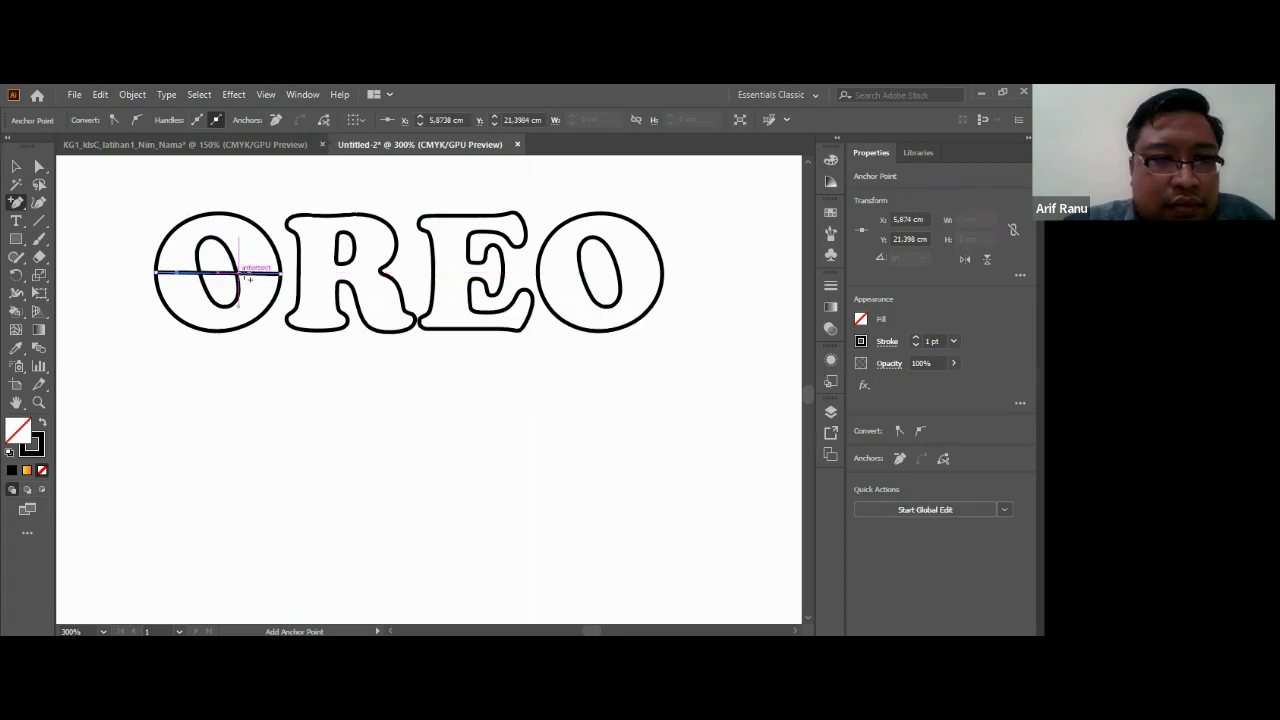
{"action": "left_click", "coordinate": [255, 273]}
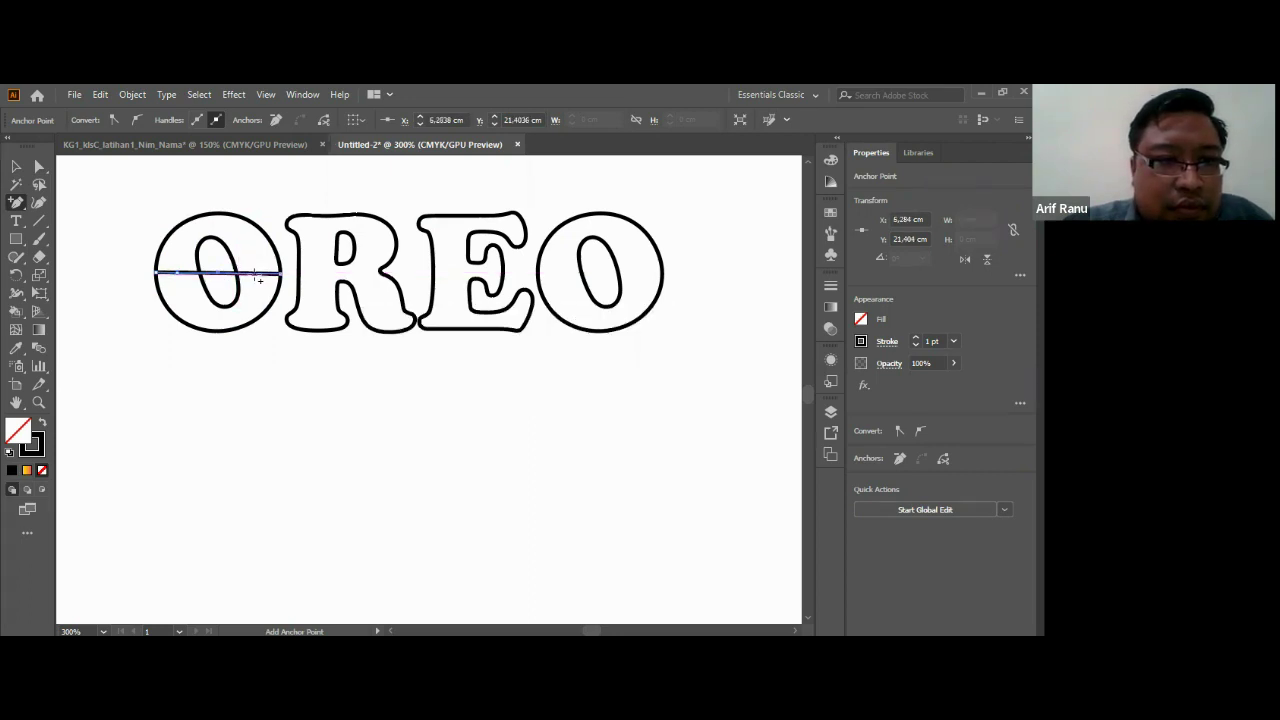
{"action": "left_click", "coordinate": [257, 273]}
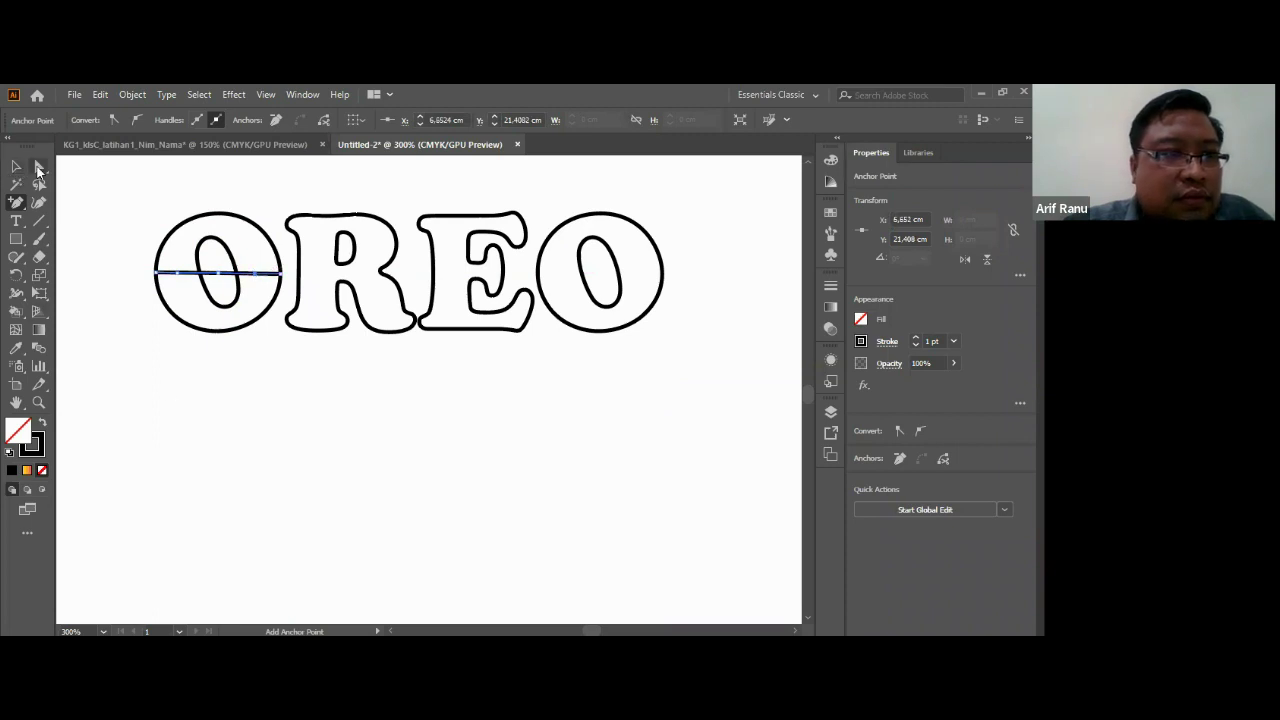
Step: Drag the new anchors with Direct Selection to bend the line into a zigzag
{"action": "left_click", "coordinate": [39, 170]}
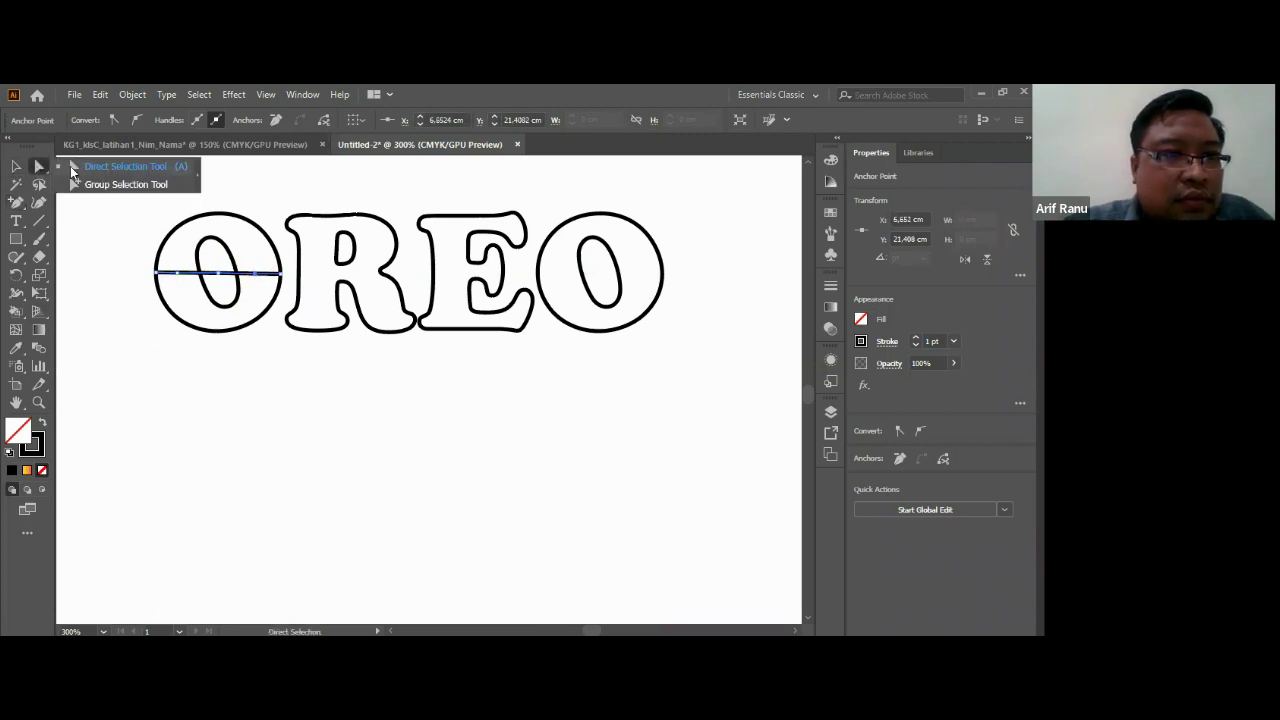
{"action": "left_click", "coordinate": [71, 172]}
{"action": "left_click_drag", "start_coordinate": [175, 273], "coordinate": [183, 290]}
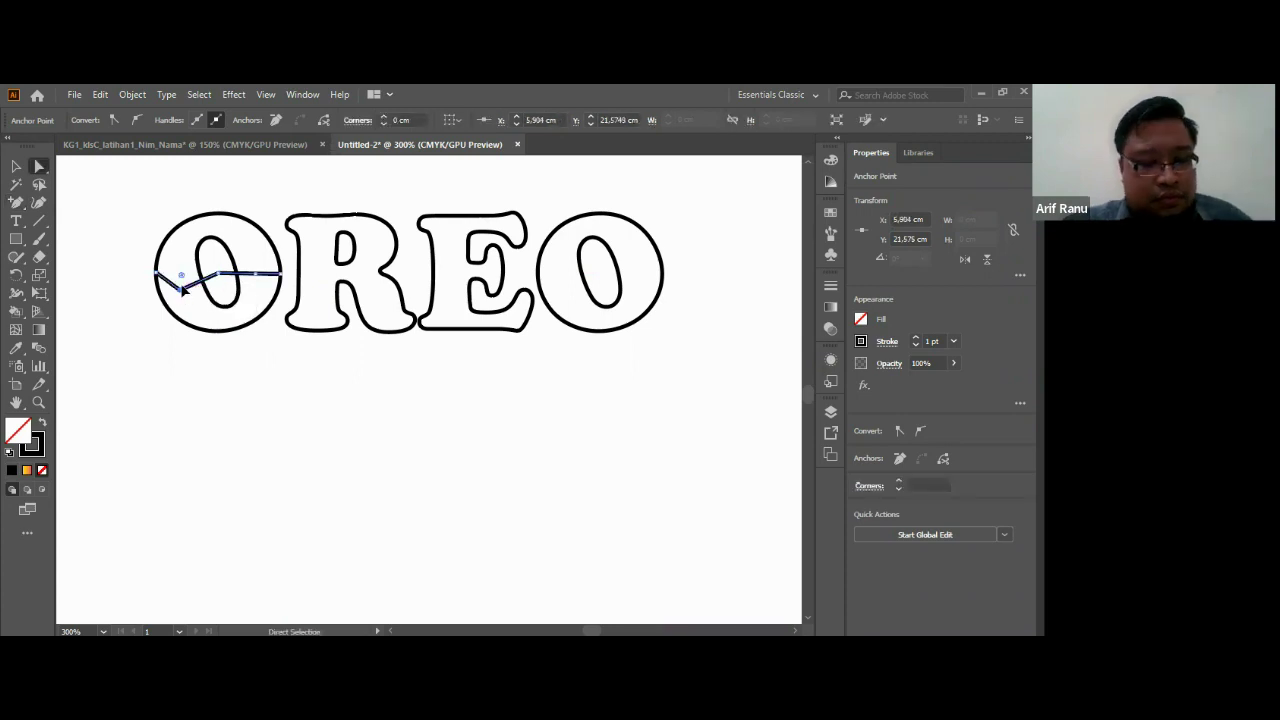
{"action": "key", "text": "ctrl+z"}
{"action": "left_click", "coordinate": [40, 172]}
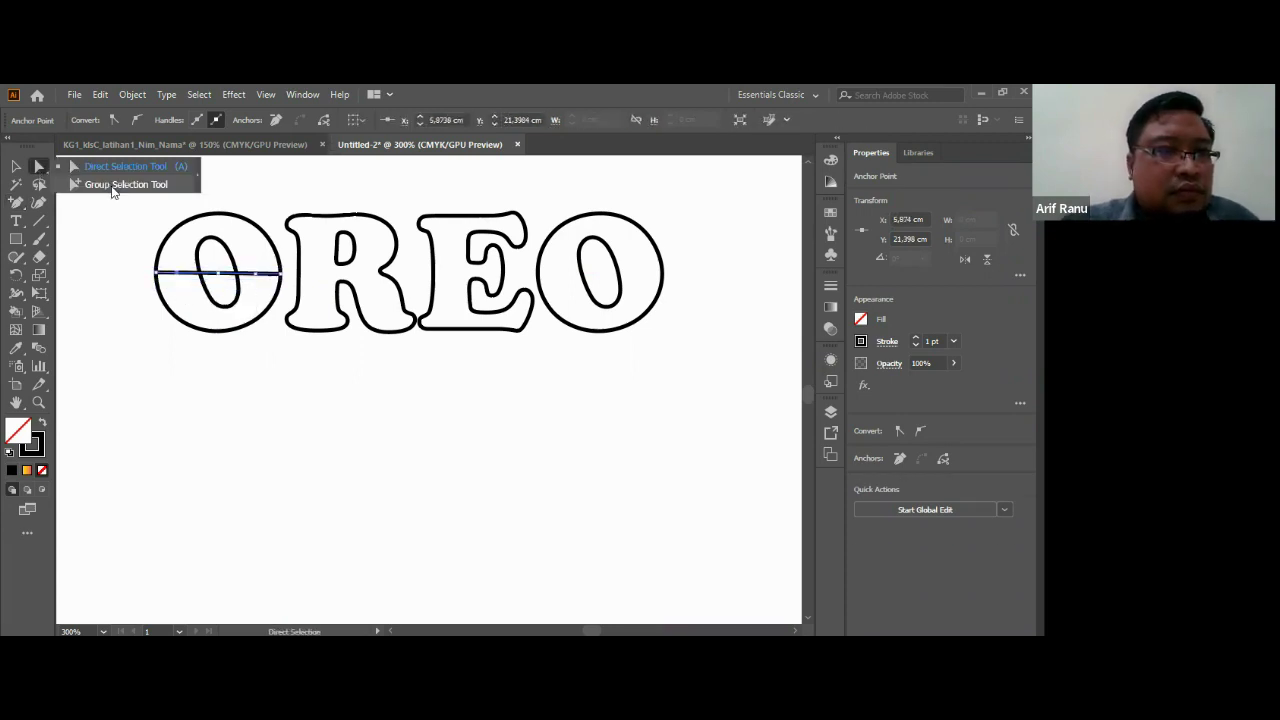
{"action": "left_click", "coordinate": [98, 170]}
{"action": "left_click_drag", "start_coordinate": [177, 273], "coordinate": [176, 290]}
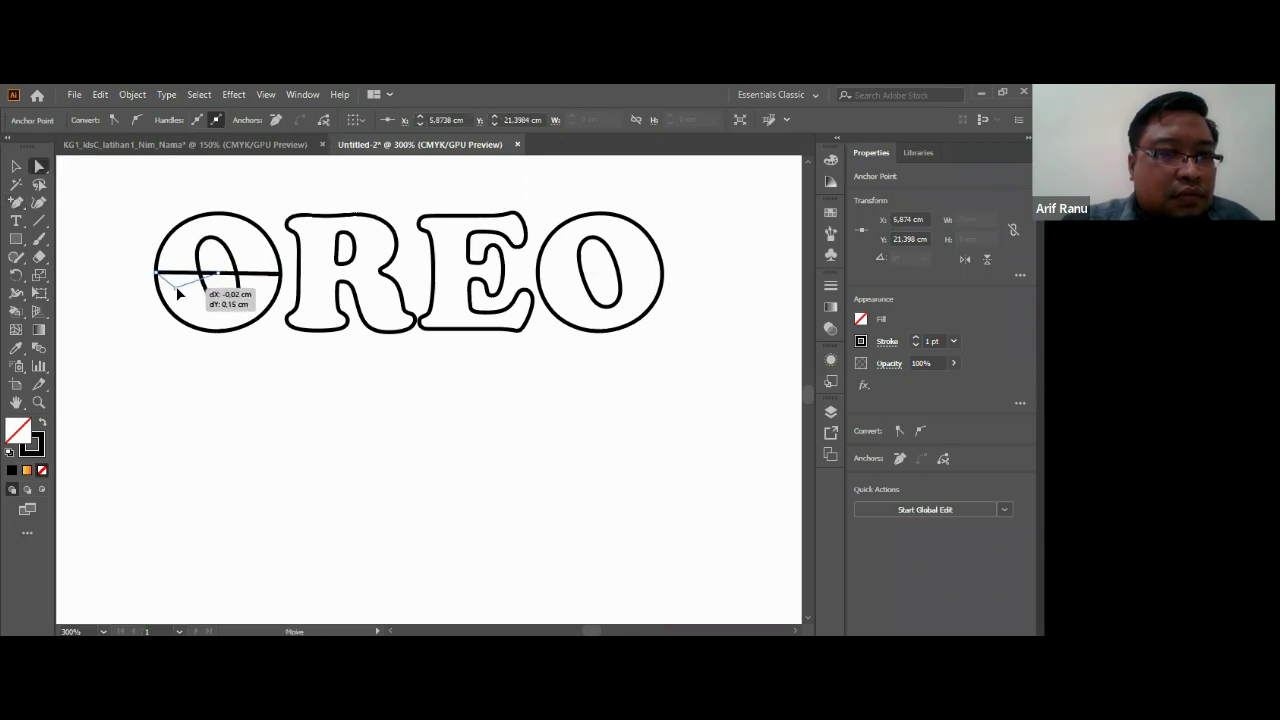
{"action": "left_click_drag", "start_coordinate": [176, 286], "coordinate": [177, 286]}
{"action": "mouse_move", "coordinate": [260, 274]}
{"action": "left_mouse_down"}
{"action": "mouse_move", "coordinate": [255, 287]}
{"action": "mouse_move", "coordinate": [218, 262]}
{"action": "left_mouse_up"}
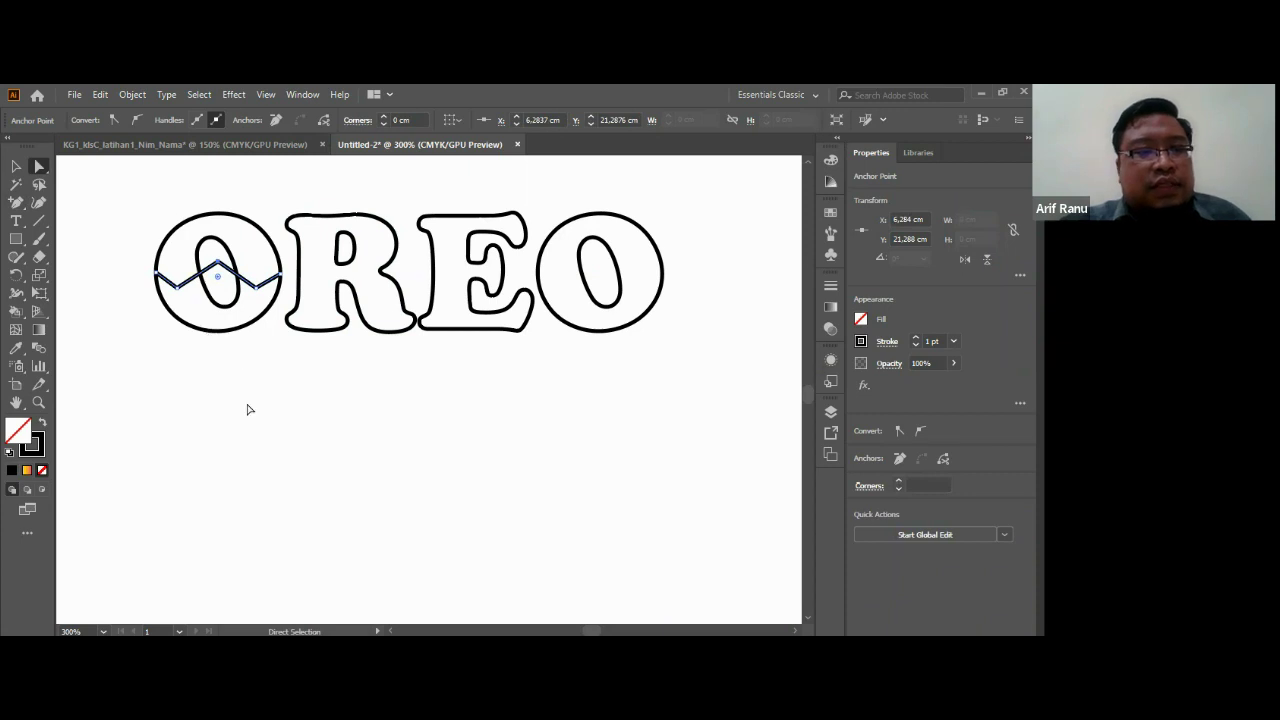
{"action": "left_click", "coordinate": [16, 166]}
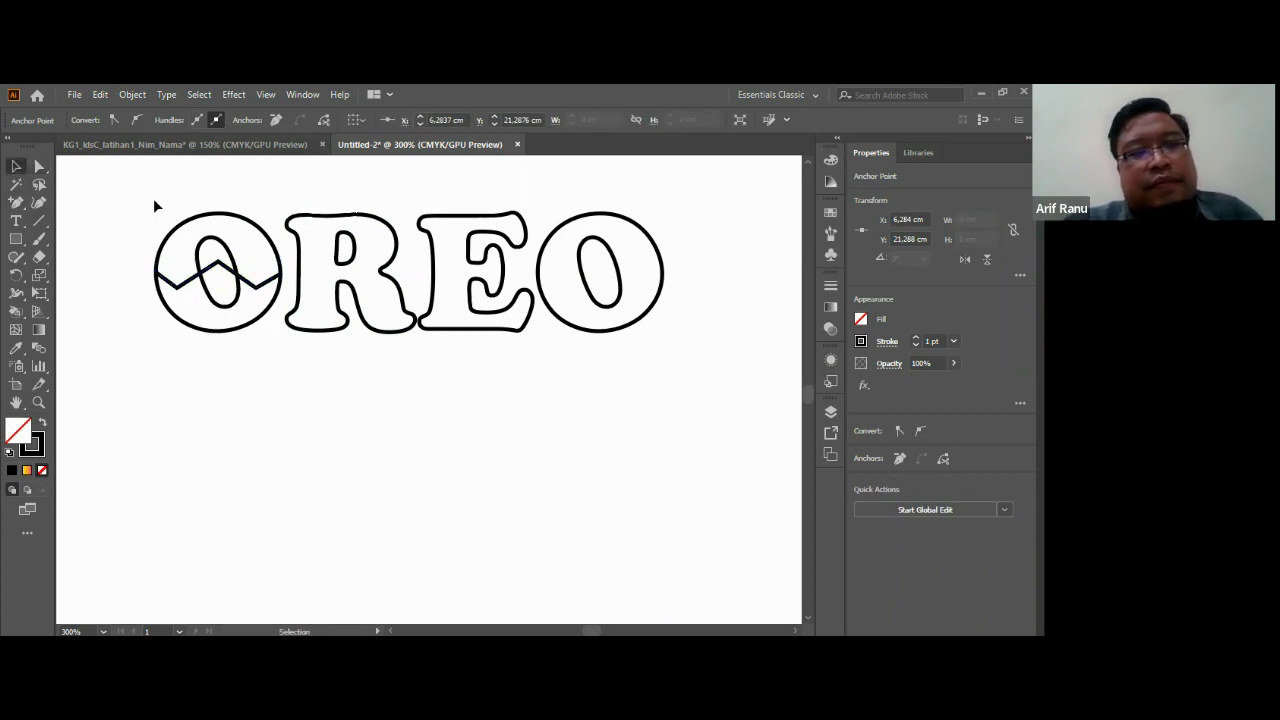
Step: Make the OREO letters and zigzag into a Live Paint group
{"action": "left_click_drag", "start_coordinate": [153, 199], "coordinate": [731, 400]}
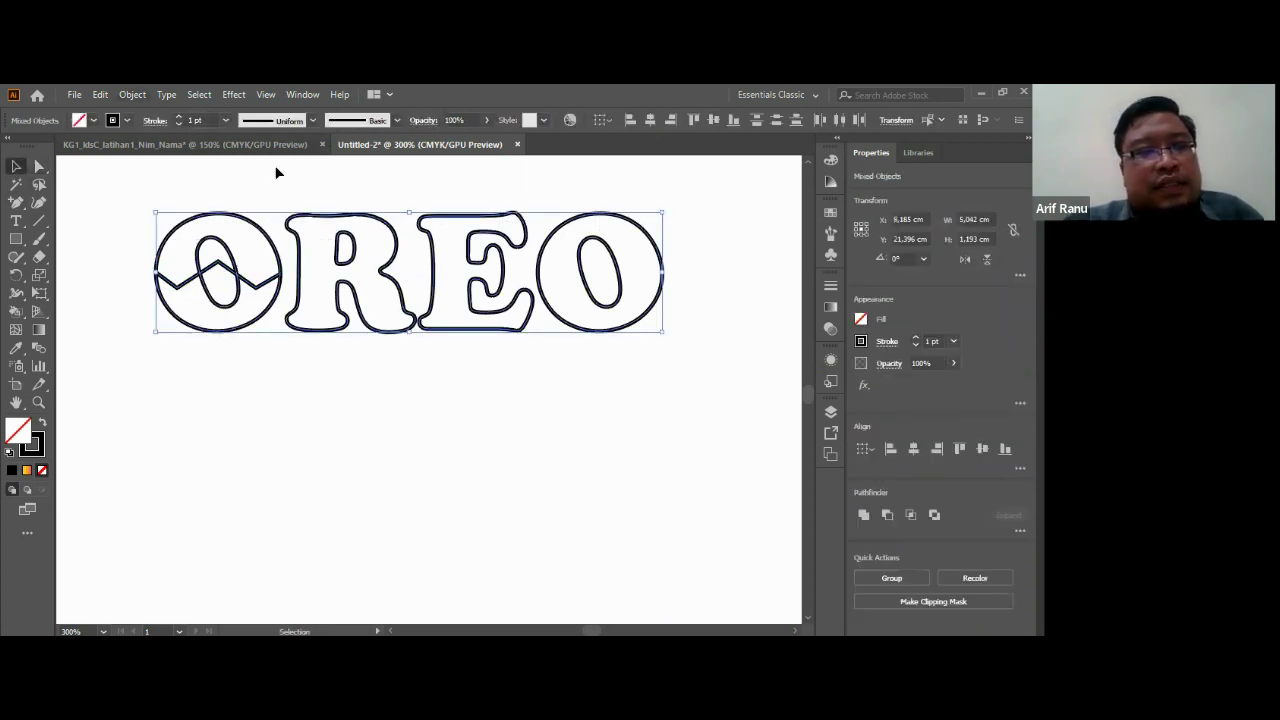
{"action": "key", "text": "alt+o"}
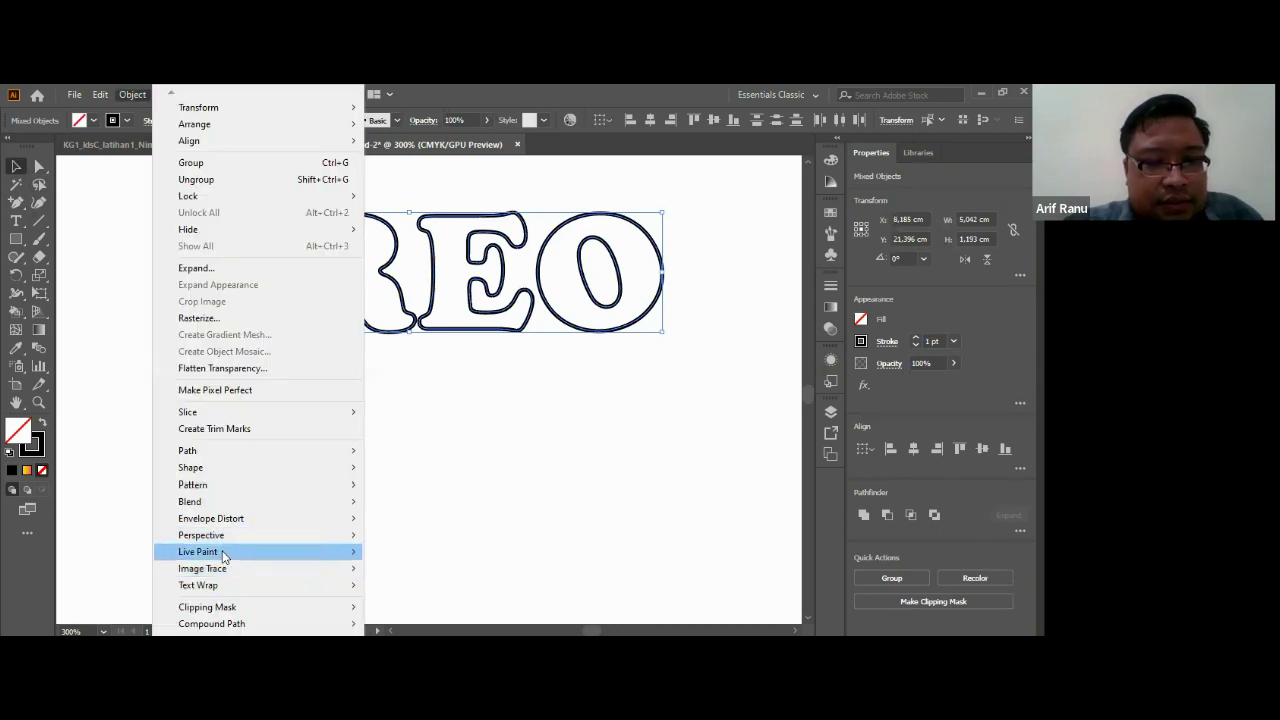
{"action": "mouse_move", "coordinate": [198, 552]}
{"action": "left_click", "coordinate": [396, 553]}
{"action": "left_click", "coordinate": [303, 467]}
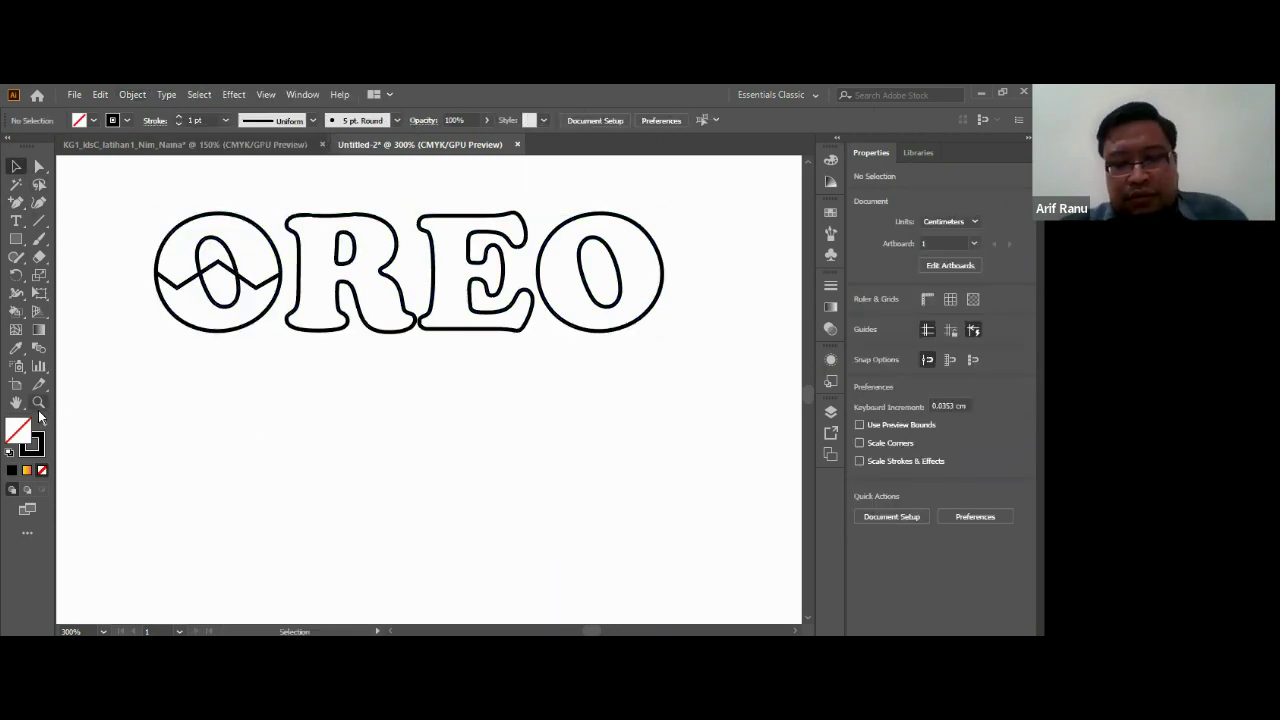
Step: Paint the R, E, last O and lower first O cyan with the Live Paint Bucket
{"action": "key", "text": "k"}
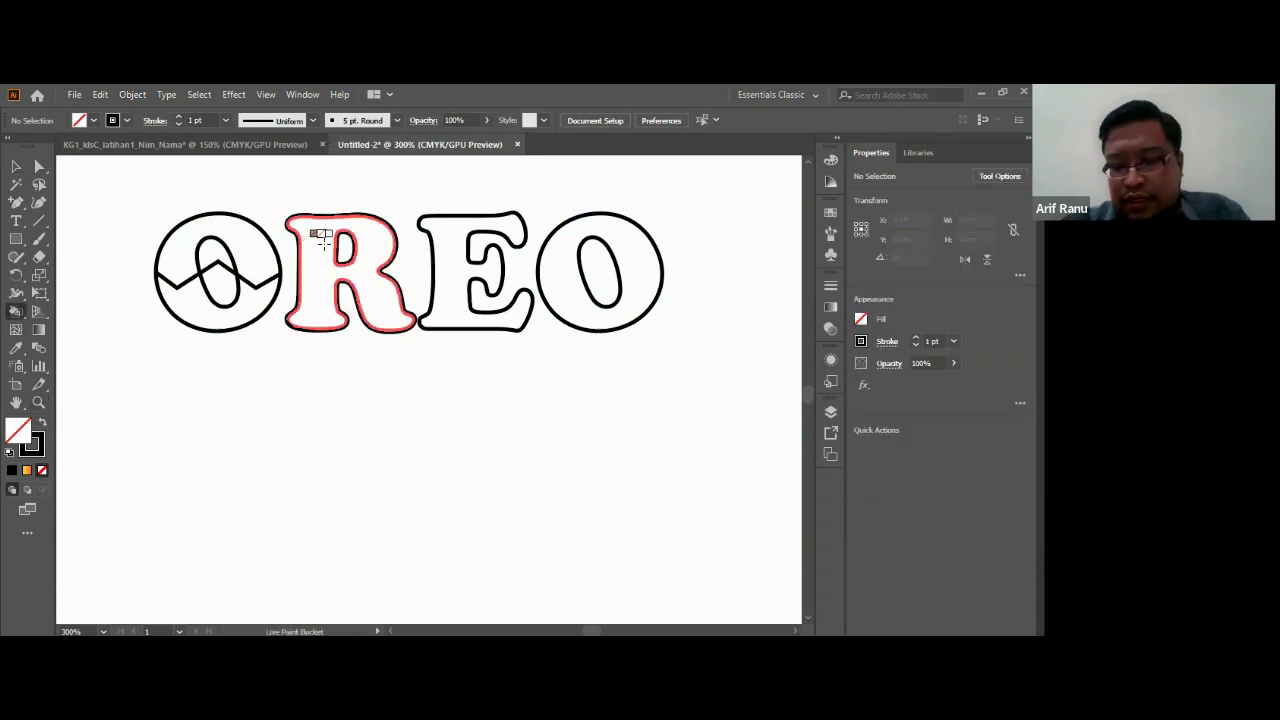
{"action": "key", "text": "Right"}
{"action": "key", "text": "Right"}
{"action": "key", "text": "Right"}
{"action": "key", "text": "Right"}
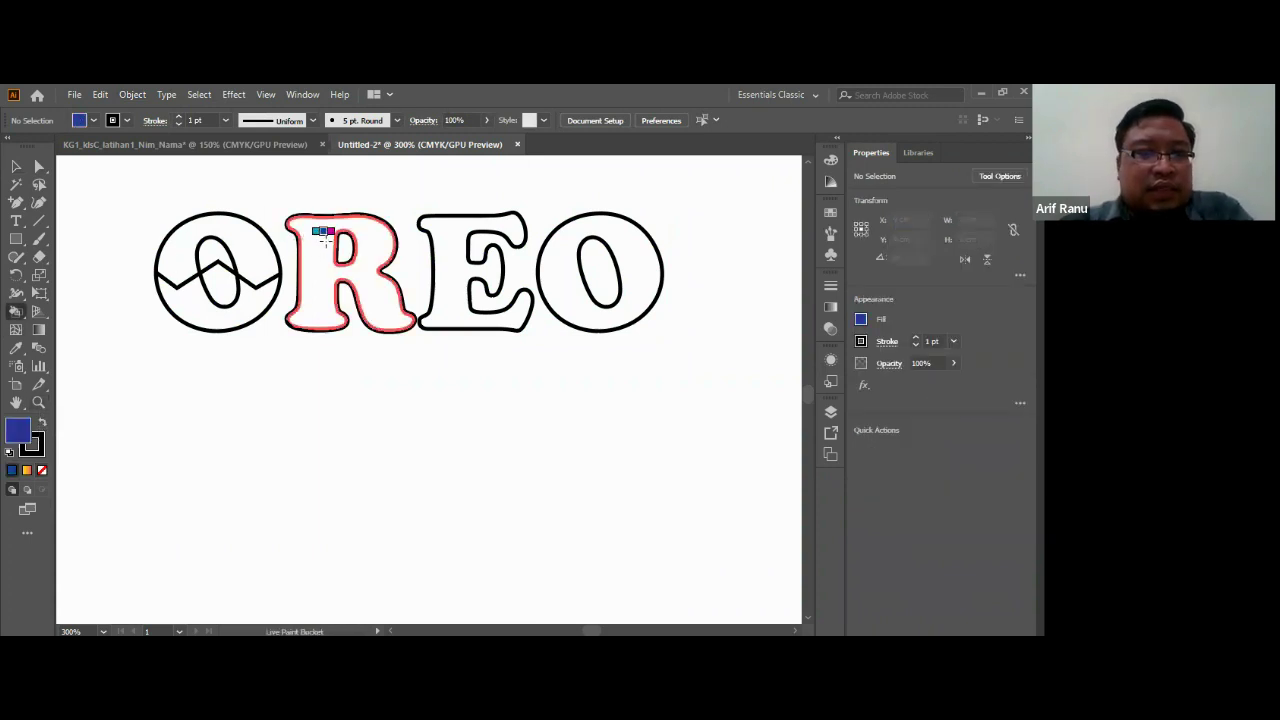
{"action": "key", "text": "Left"}
{"action": "left_click", "coordinate": [322, 235]}
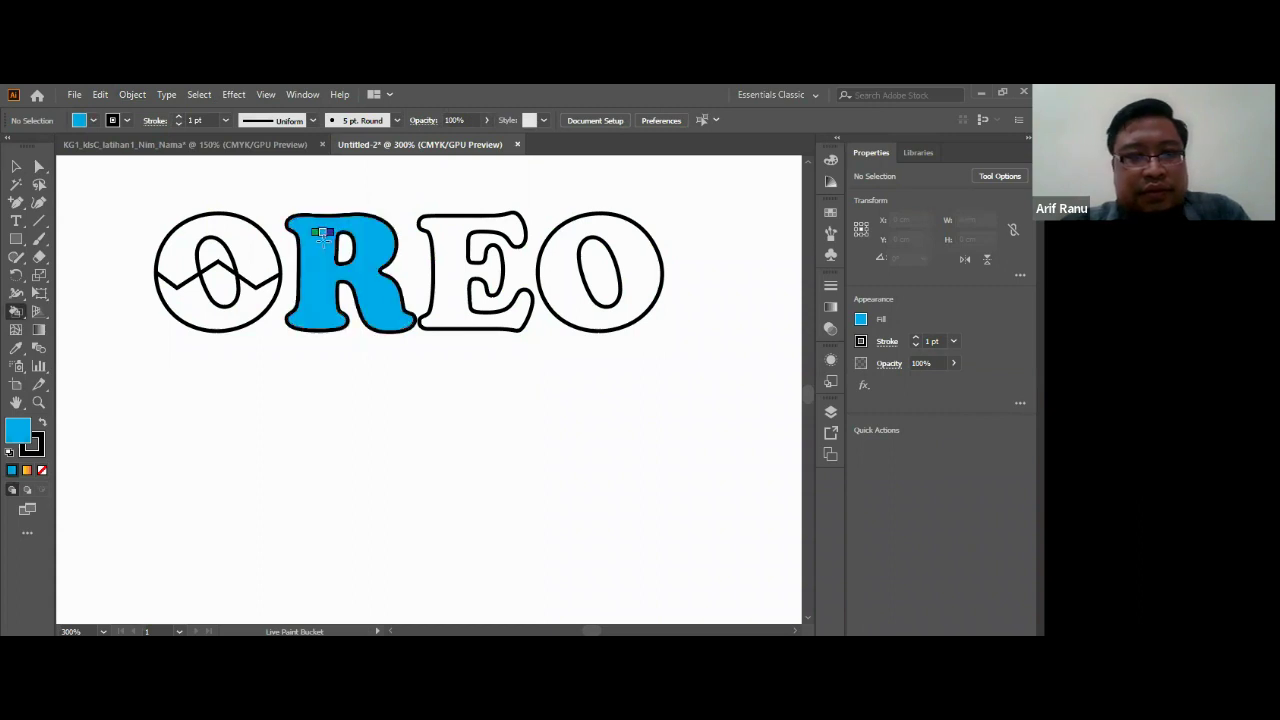
{"action": "left_click", "coordinate": [236, 316]}
{"action": "left_click", "coordinate": [456, 279]}
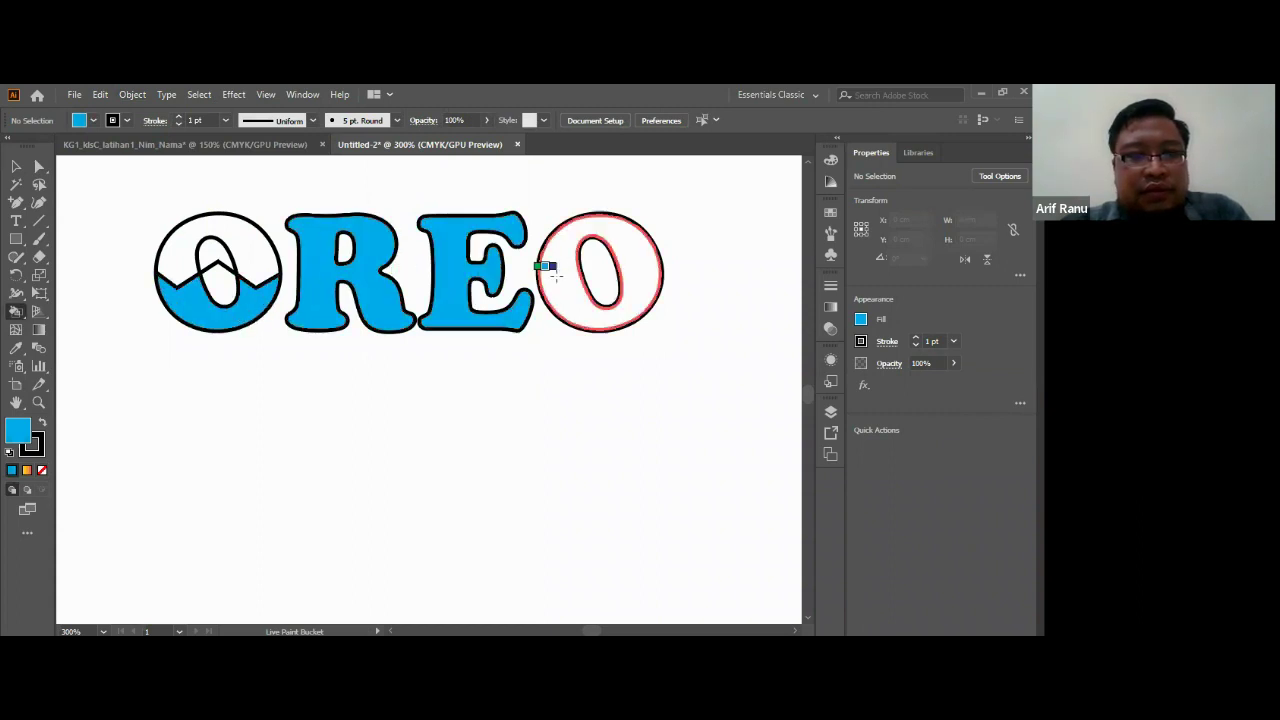
{"action": "left_click", "coordinate": [567, 274]}
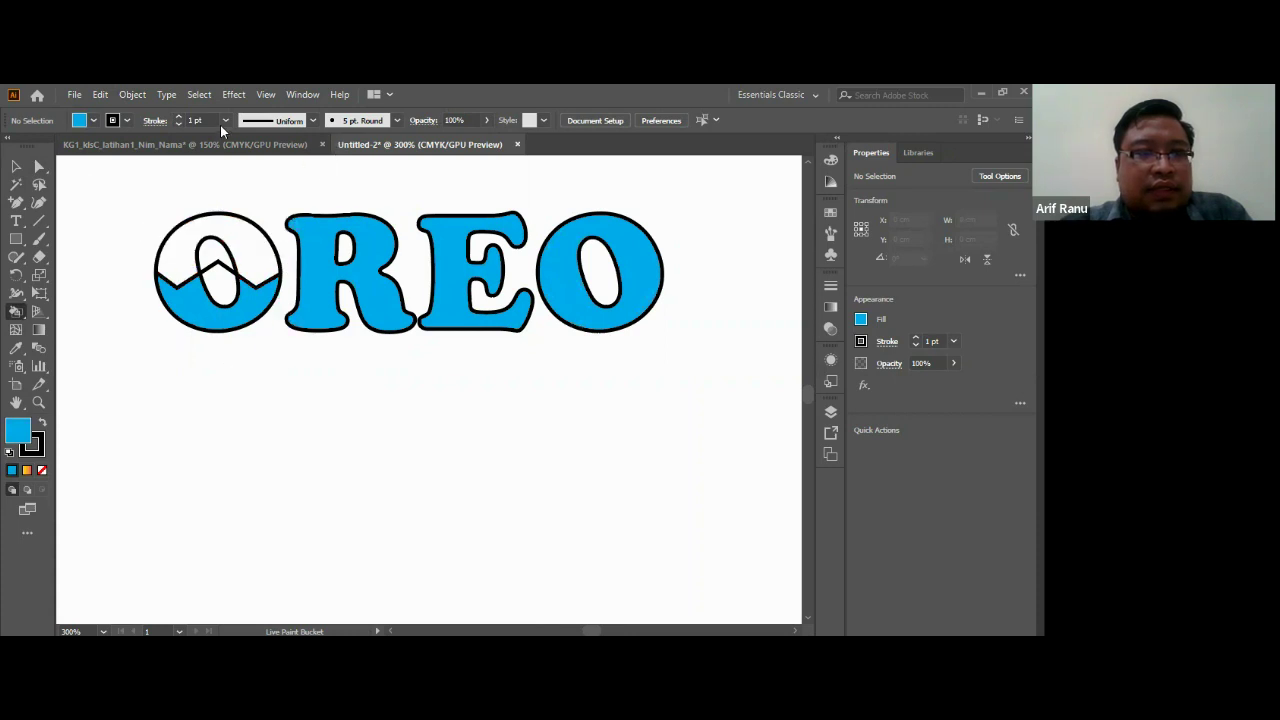
Step: Fill the upper part of the first O light grey
{"action": "key", "text": "Left"}
{"action": "key", "text": "Left"}
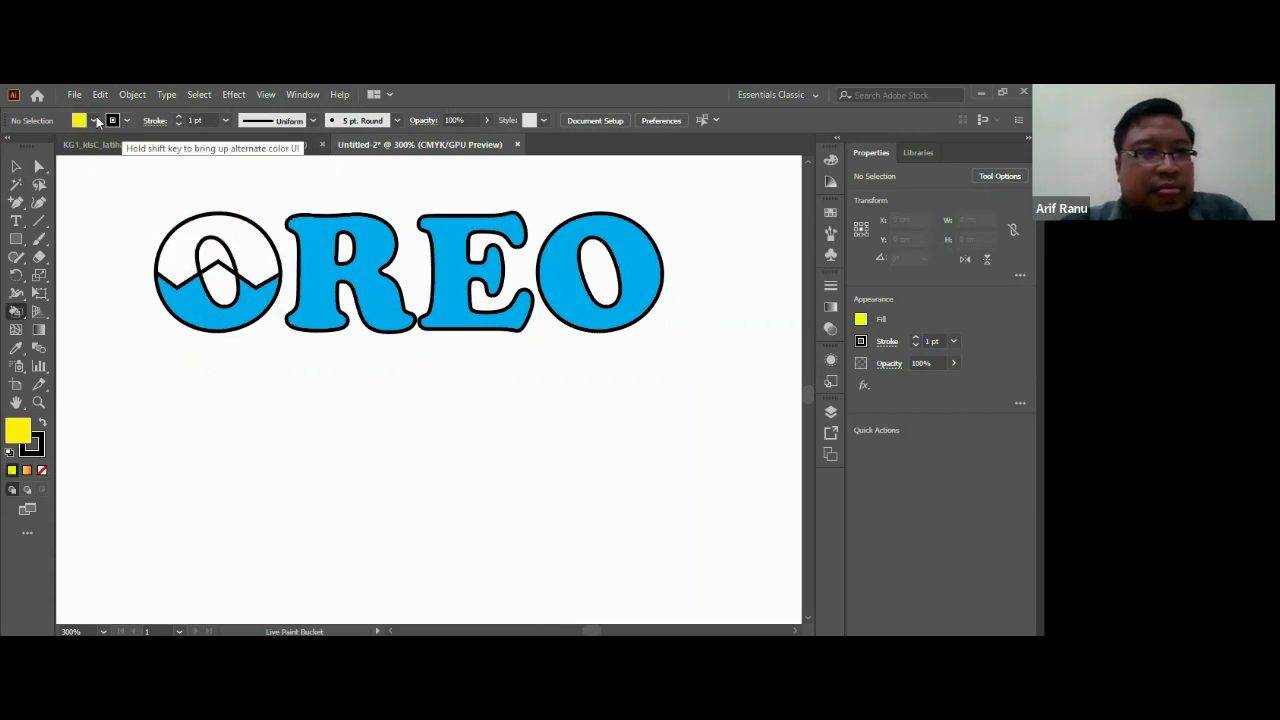
{"action": "left_click", "coordinate": [79, 120]}
{"action": "left_click", "coordinate": [106, 189]}
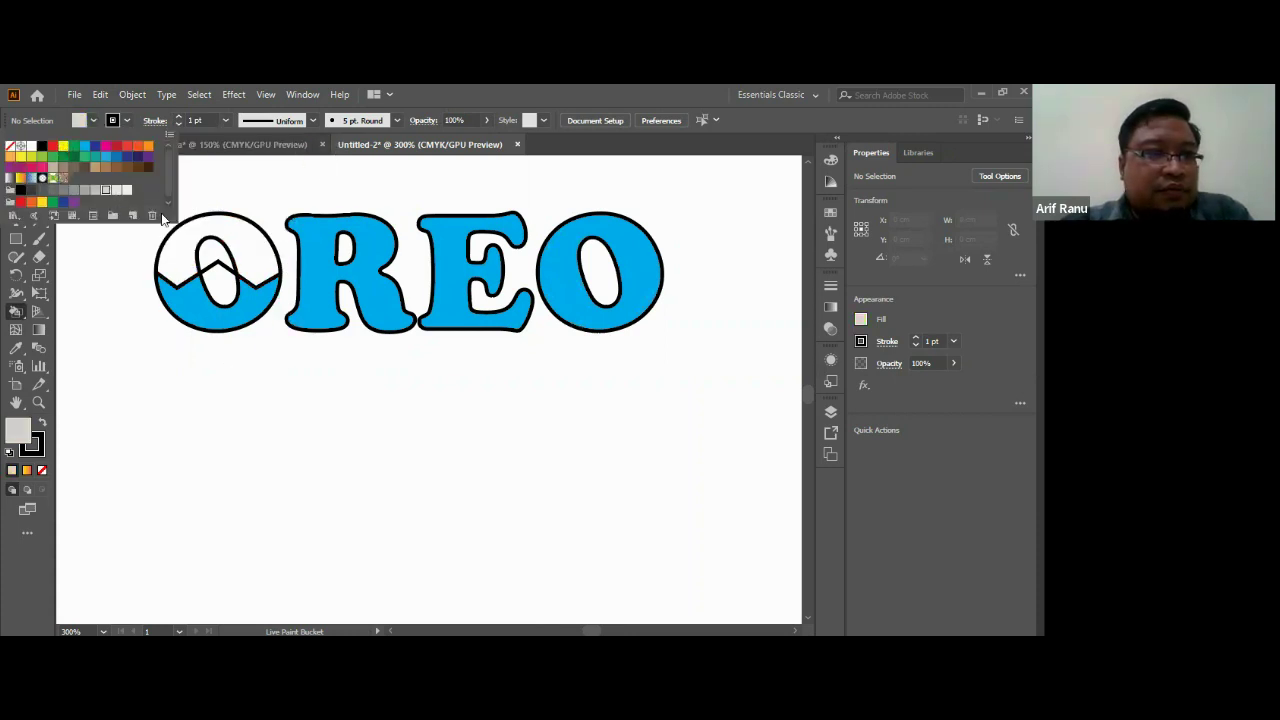
{"action": "left_click", "coordinate": [220, 240]}
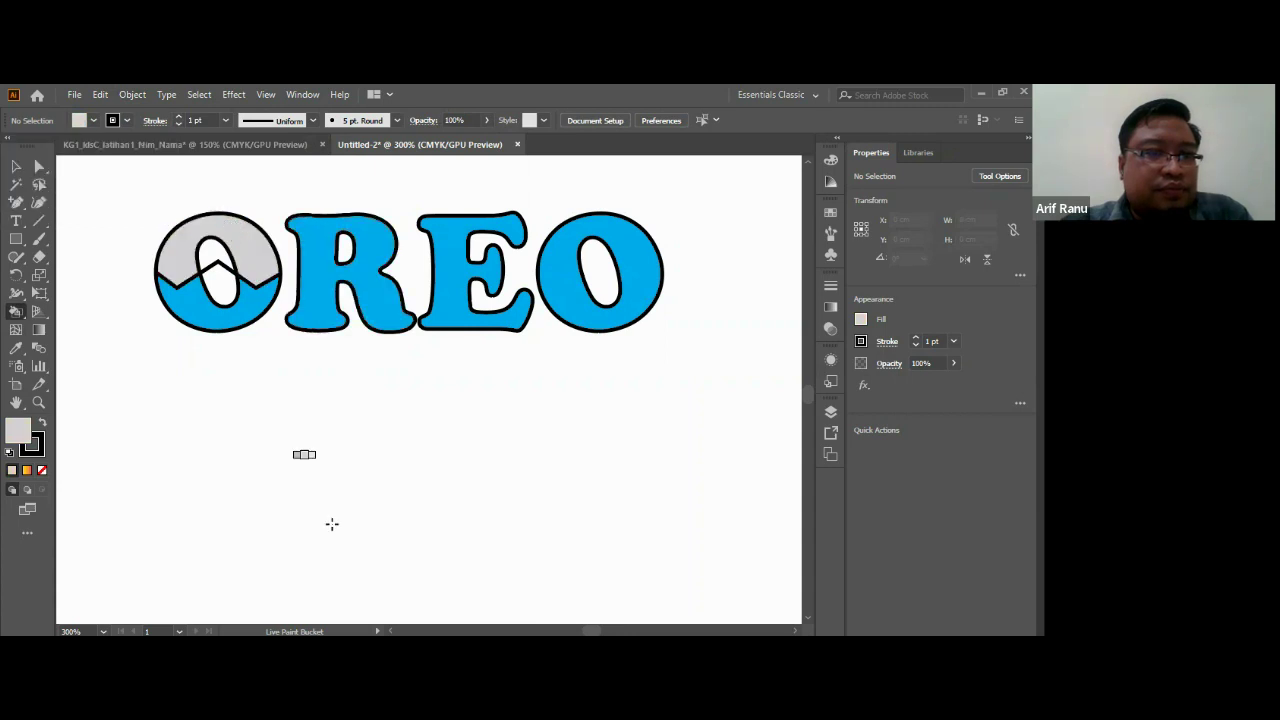
Step: Set the stroke of the whole OREO Live Paint artwork to None
{"action": "left_click", "coordinate": [16, 166]}
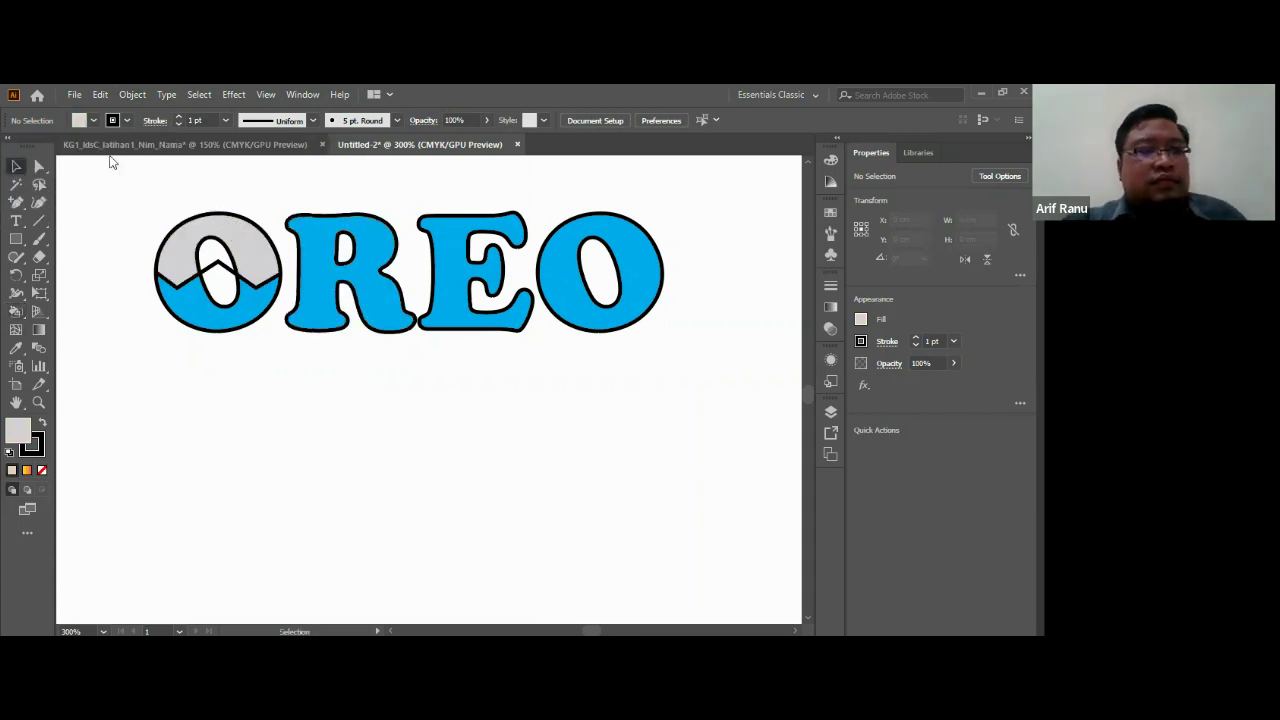
{"action": "left_click_drag", "start_coordinate": [109, 183], "coordinate": [733, 380]}
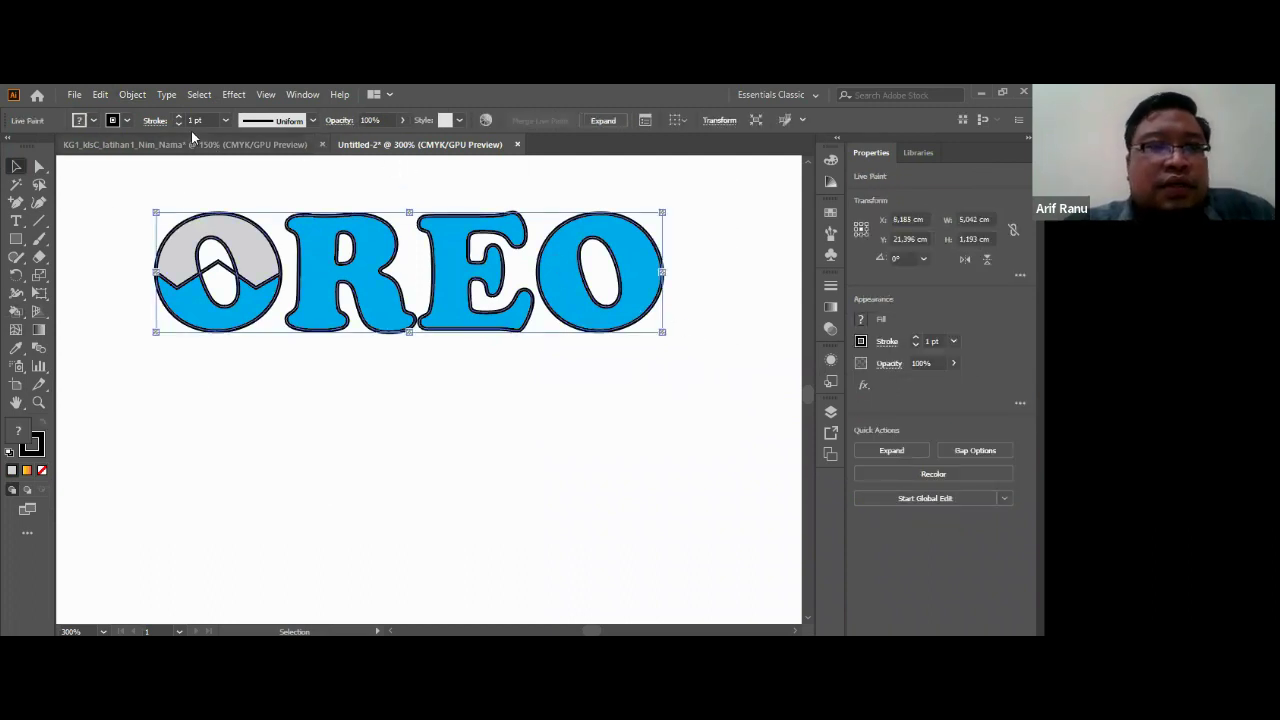
{"action": "left_click", "coordinate": [127, 121]}
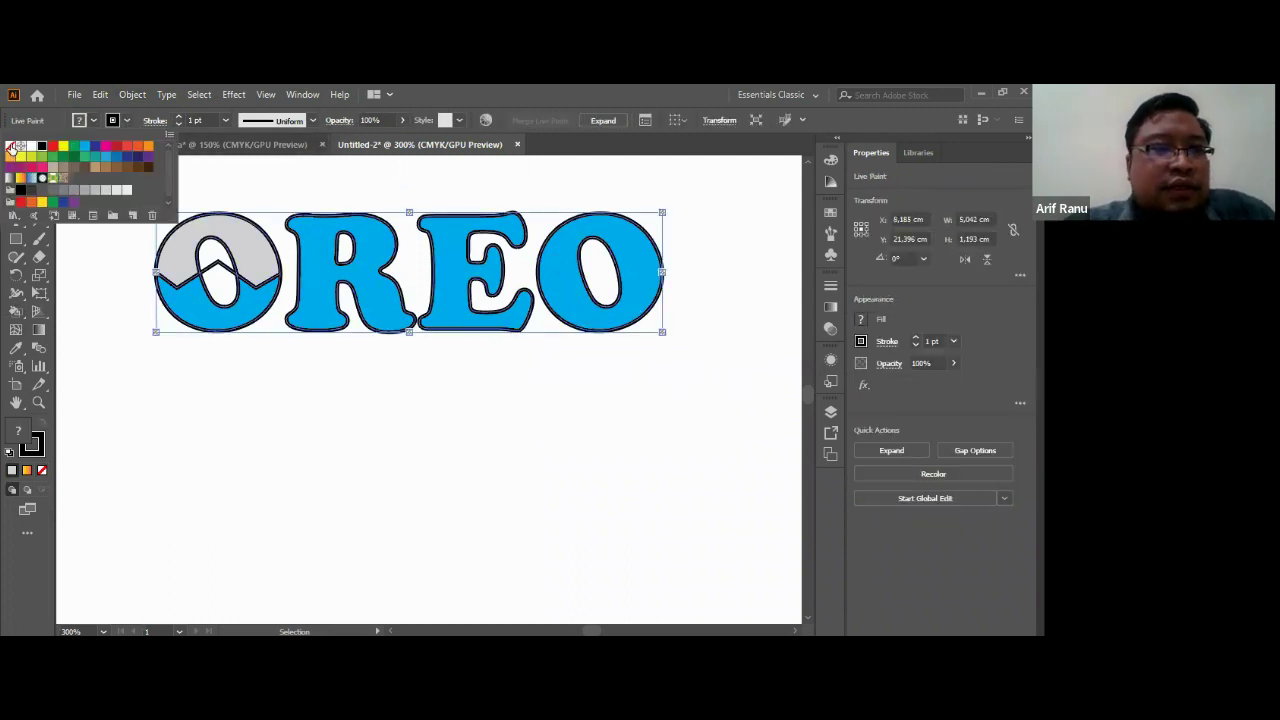
{"action": "left_click", "coordinate": [10, 147]}
{"action": "left_click", "coordinate": [274, 397]}
{"action": "left_click", "coordinate": [263, 389]}
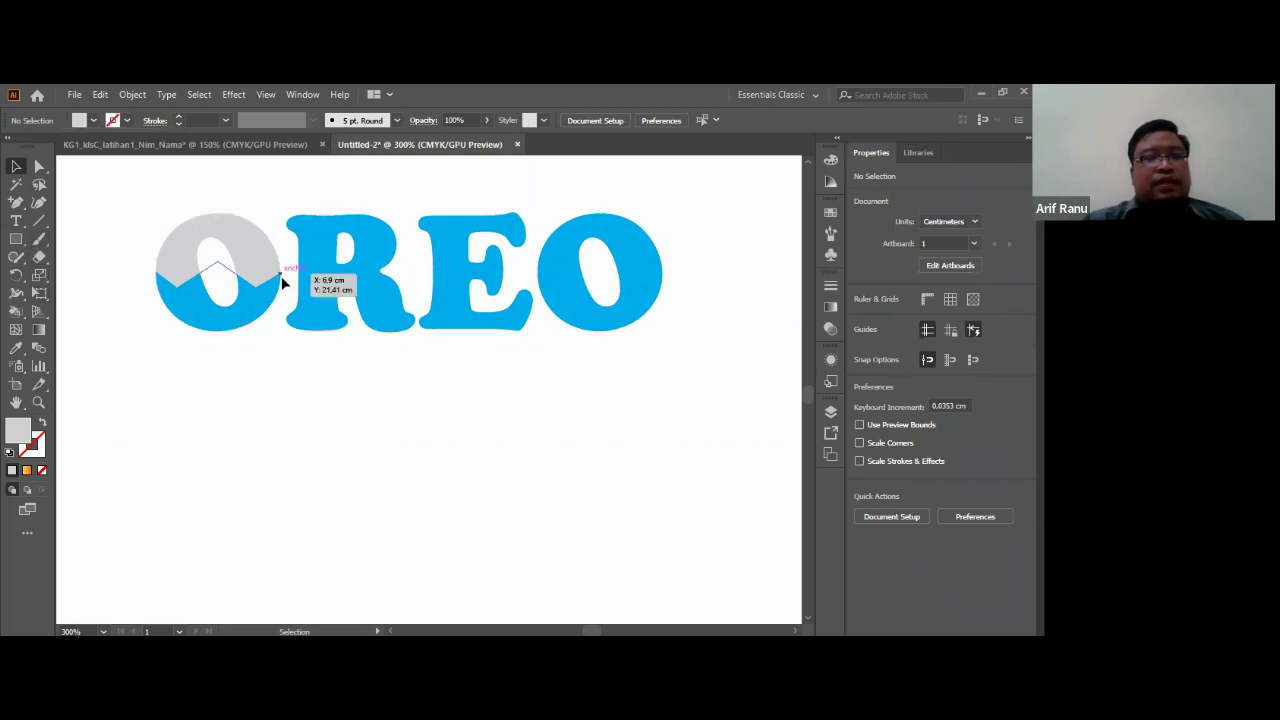
Step: Draw a wide rectangle below OREO and give it a black outline
{"action": "left_click", "coordinate": [15, 240]}
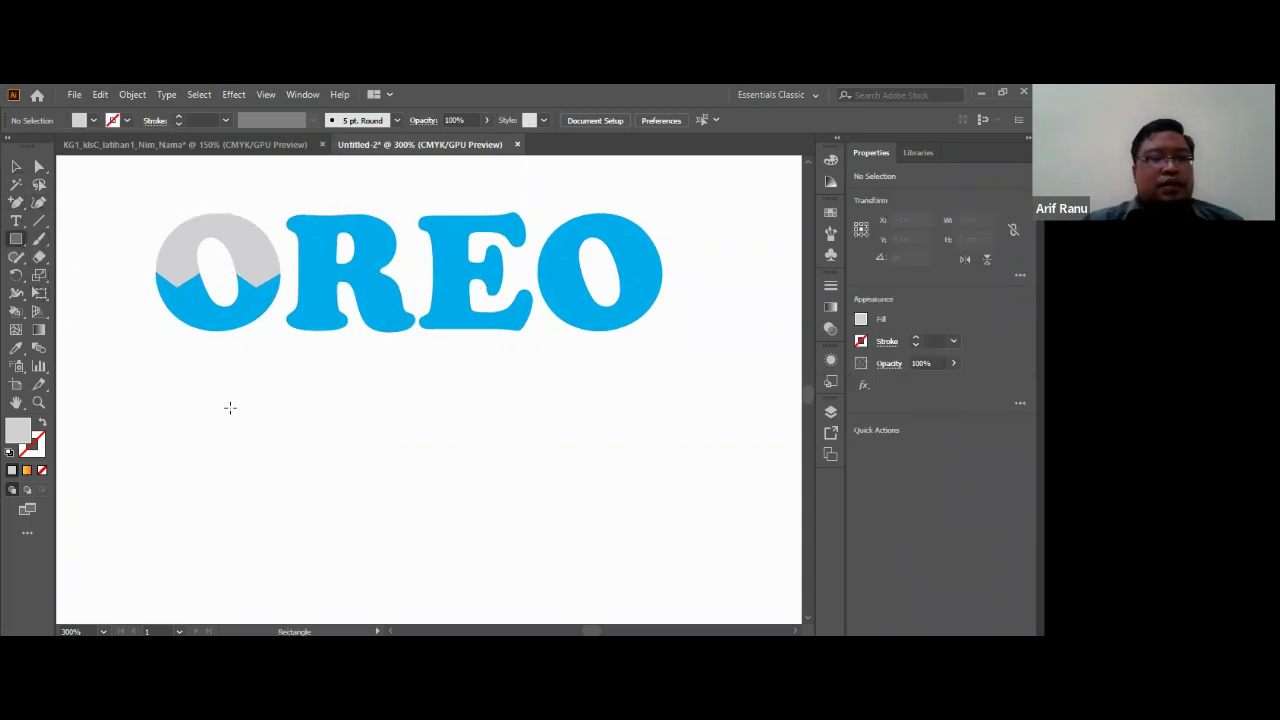
{"action": "left_click_drag", "start_coordinate": [208, 397], "coordinate": [688, 549]}
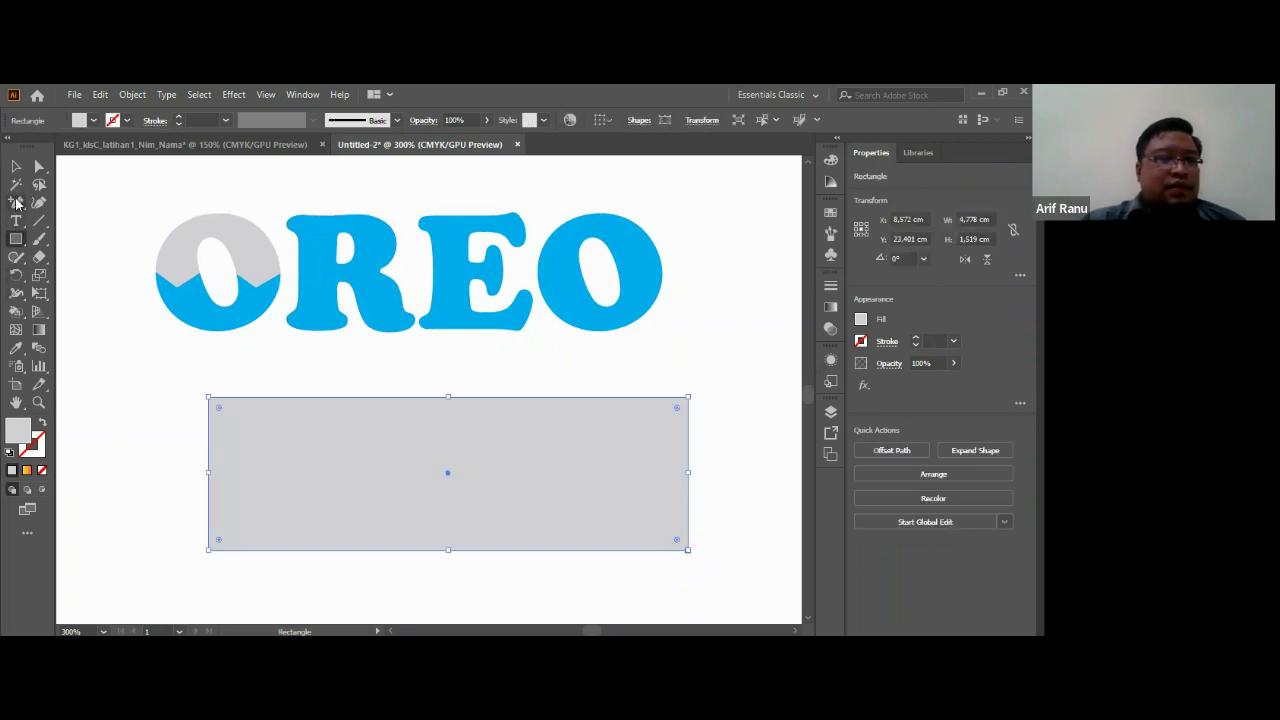
{"action": "left_click", "coordinate": [16, 203]}
{"action": "left_click", "coordinate": [16, 203]}
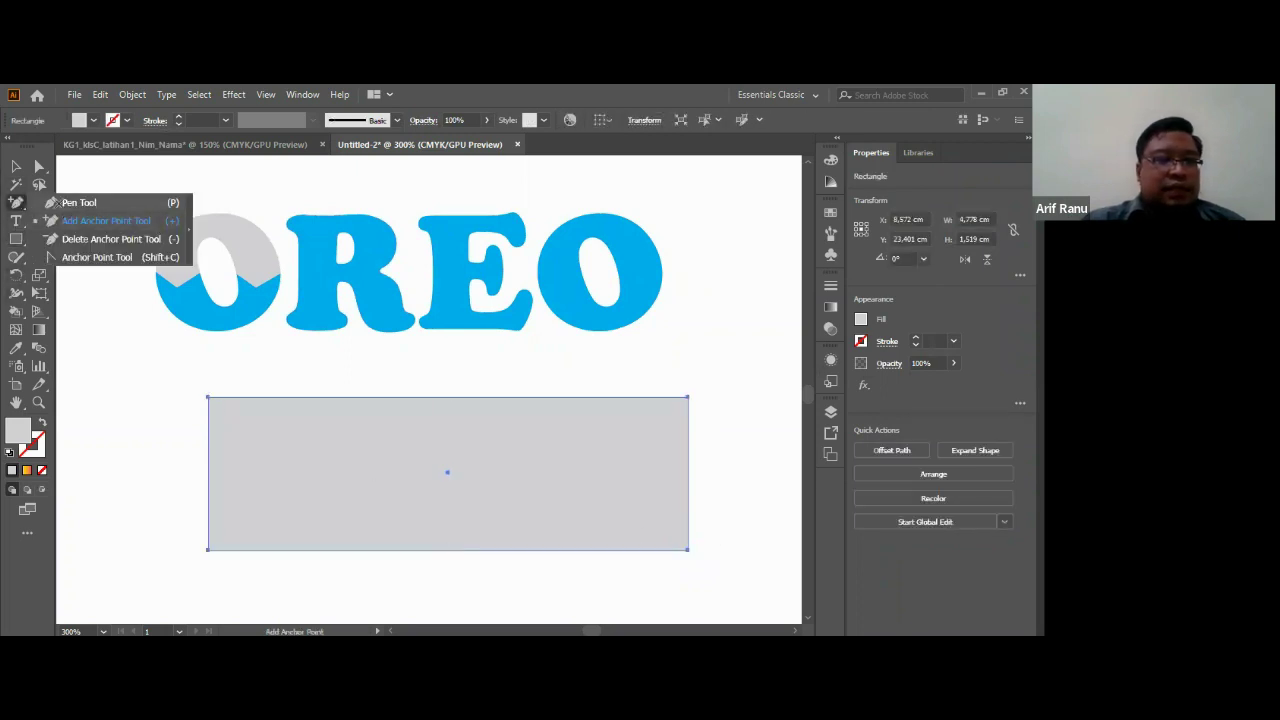
{"action": "left_click", "coordinate": [75, 200]}
{"action": "left_click_drag", "start_coordinate": [291, 449], "coordinate": [190, 119]}
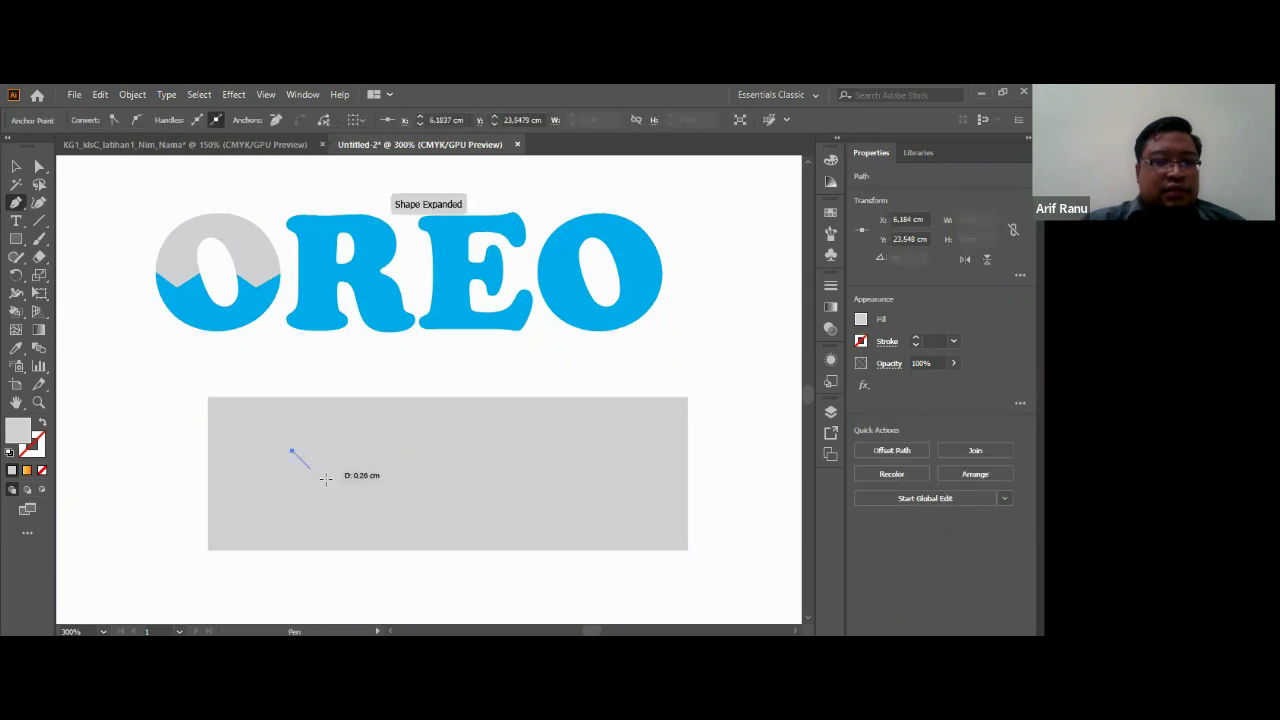
{"action": "left_click_drag", "start_coordinate": [190, 119], "coordinate": [229, 405]}
{"action": "left_click", "coordinate": [229, 404], "text": "ctrl"}
{"action": "key", "text": "ctrl+z"}
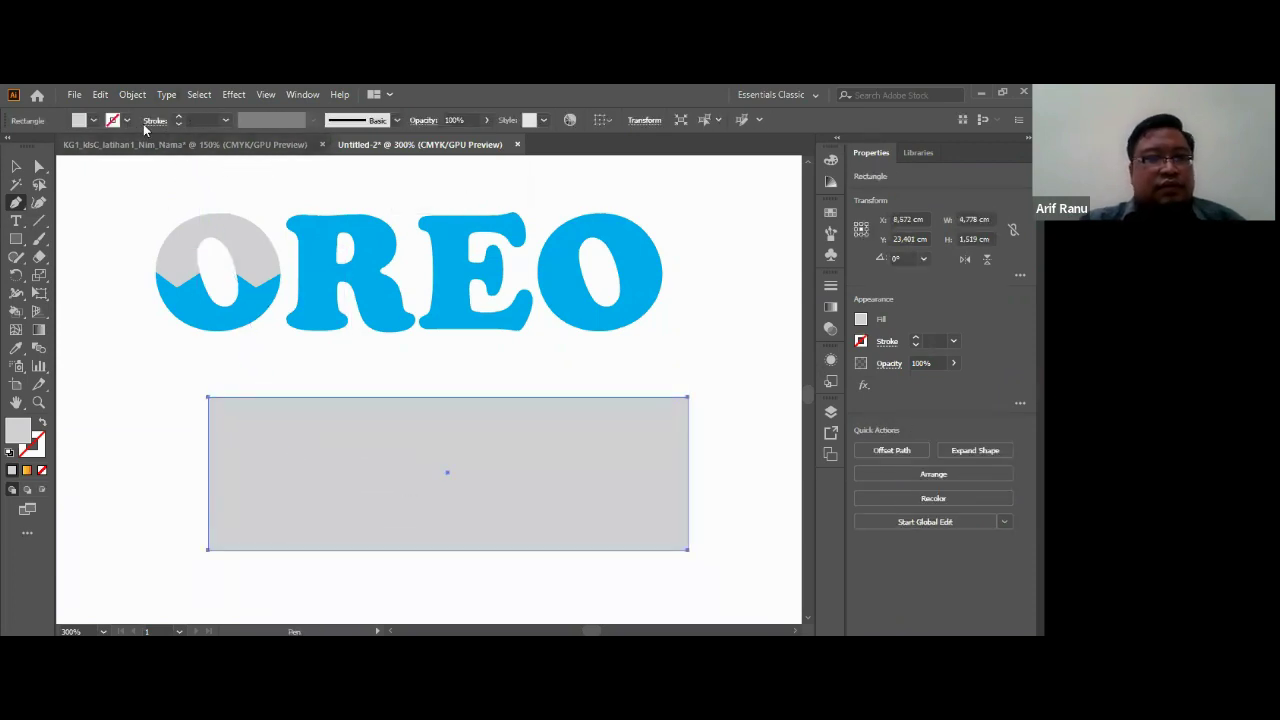
{"action": "left_click", "coordinate": [125, 120]}
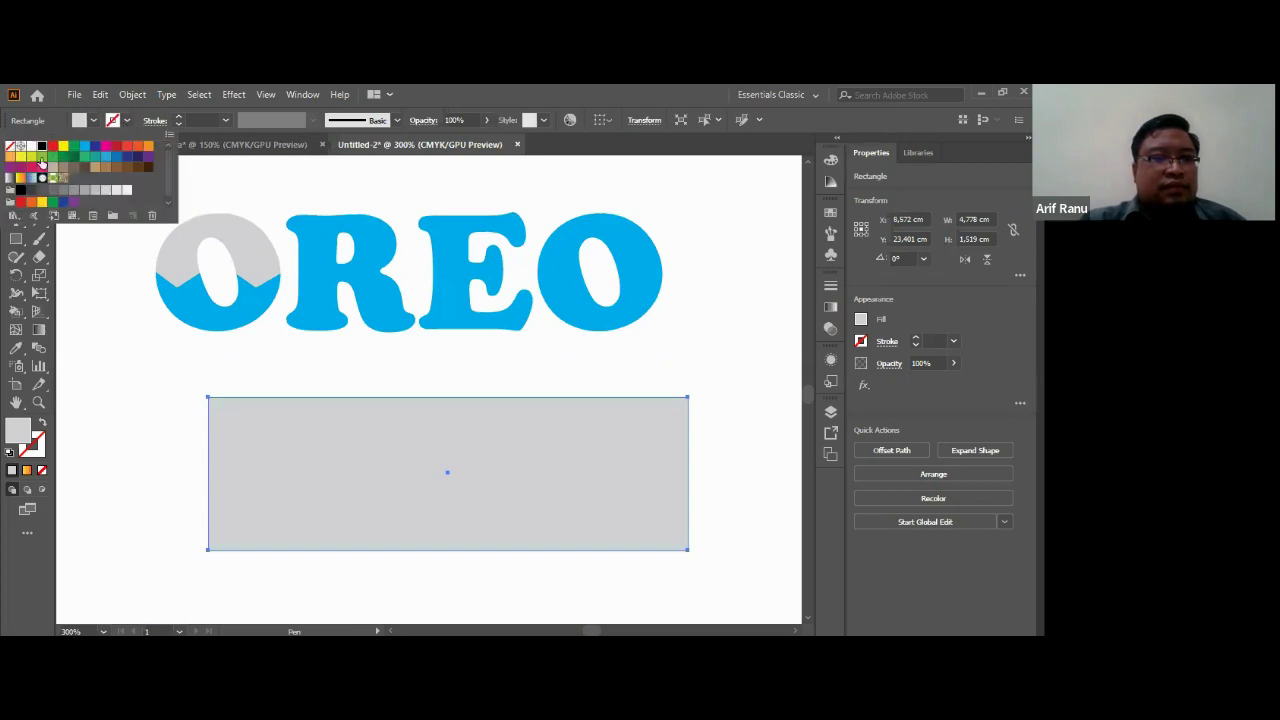
{"action": "left_click", "coordinate": [41, 146]}
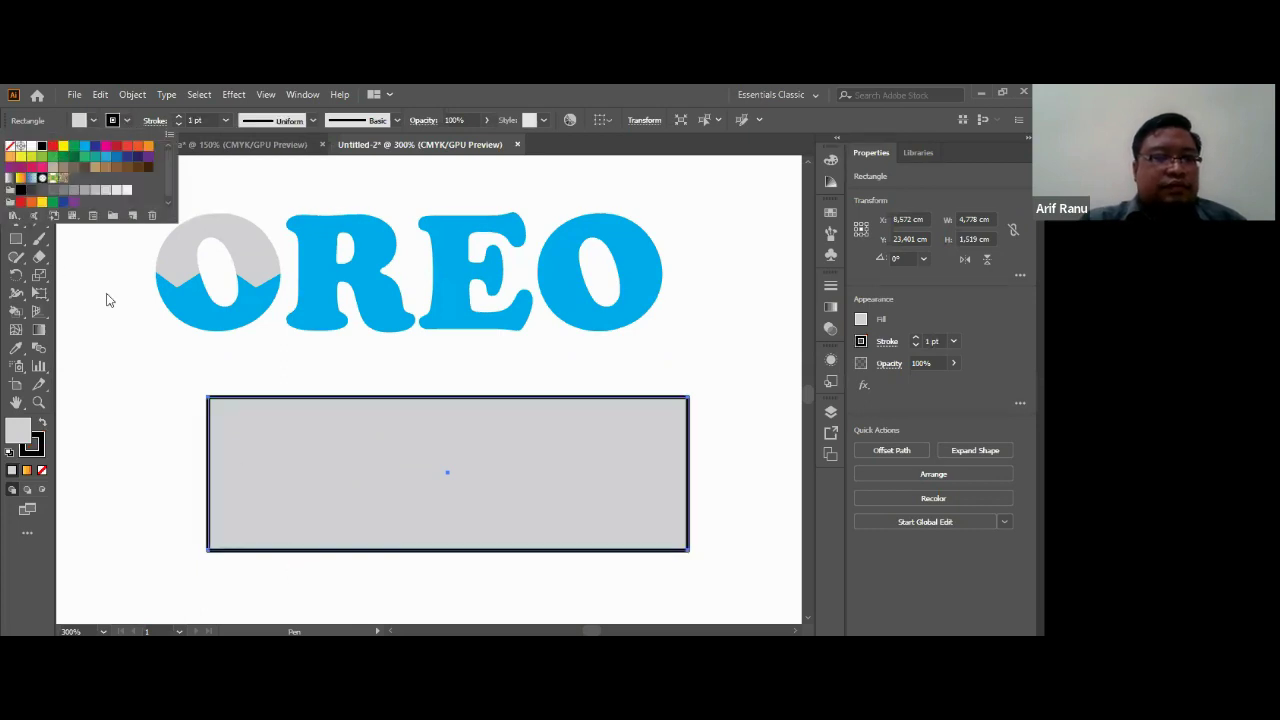
{"action": "left_click", "coordinate": [108, 300]}
Step: Add anchor points on the rectangle's left, top, bottom and right edges
{"action": "left_click", "coordinate": [16, 203]}
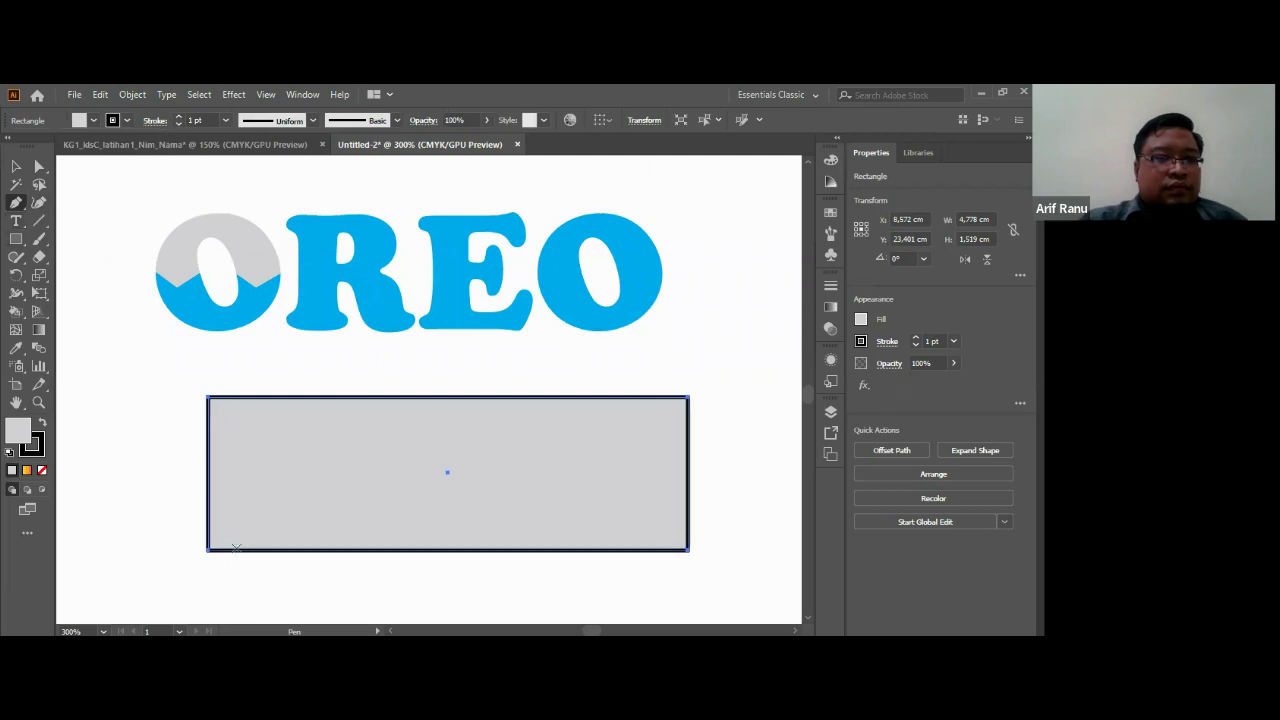
{"action": "left_click", "coordinate": [211, 490]}
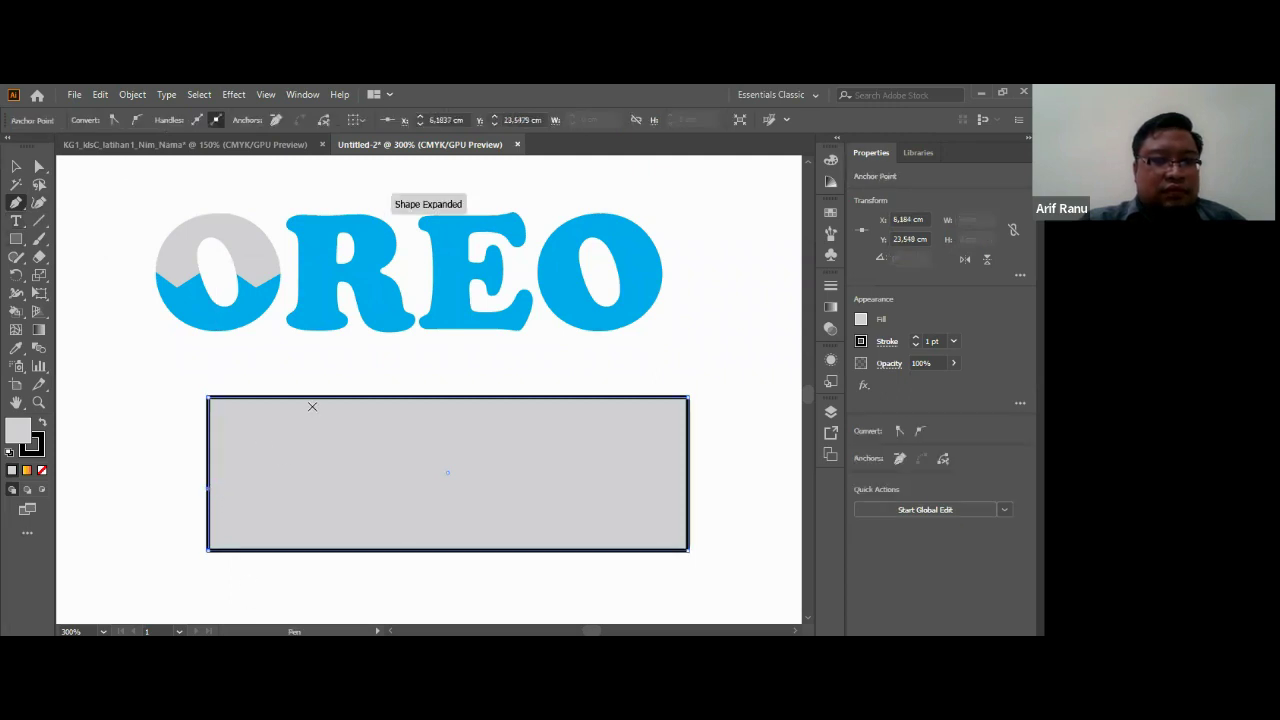
{"action": "left_click", "coordinate": [316, 398]}
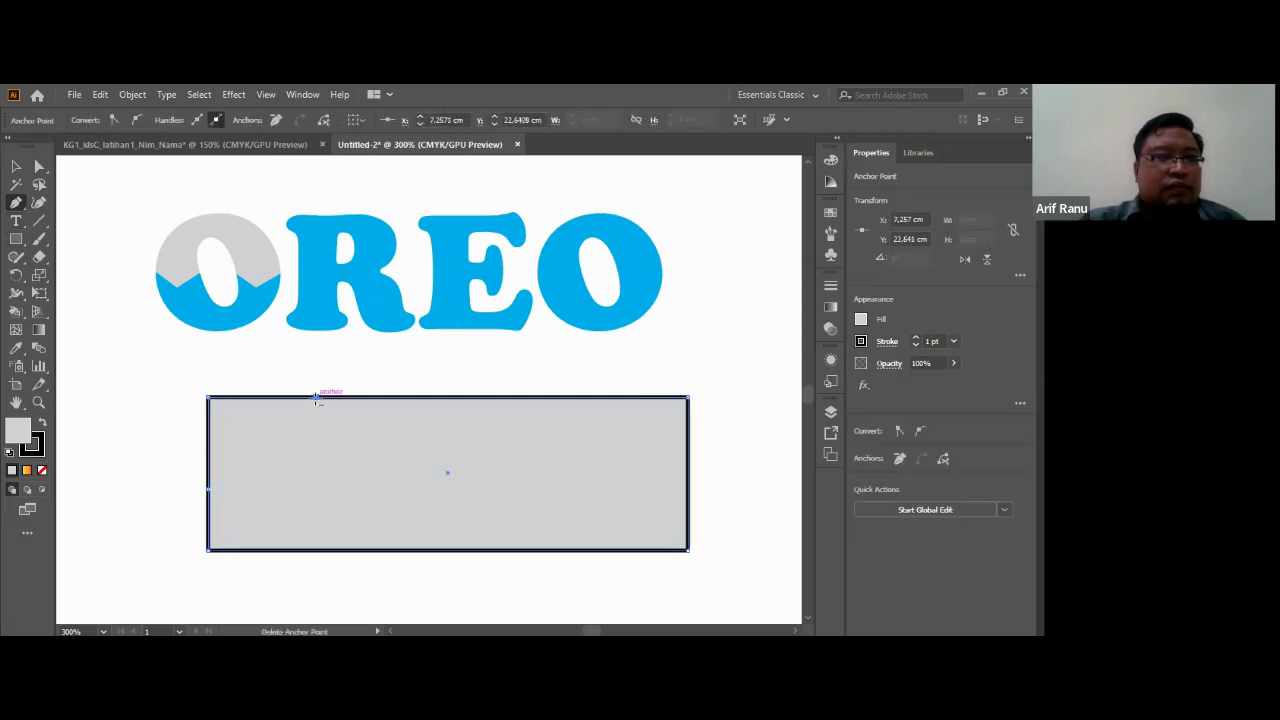
{"action": "left_click", "coordinate": [415, 547]}
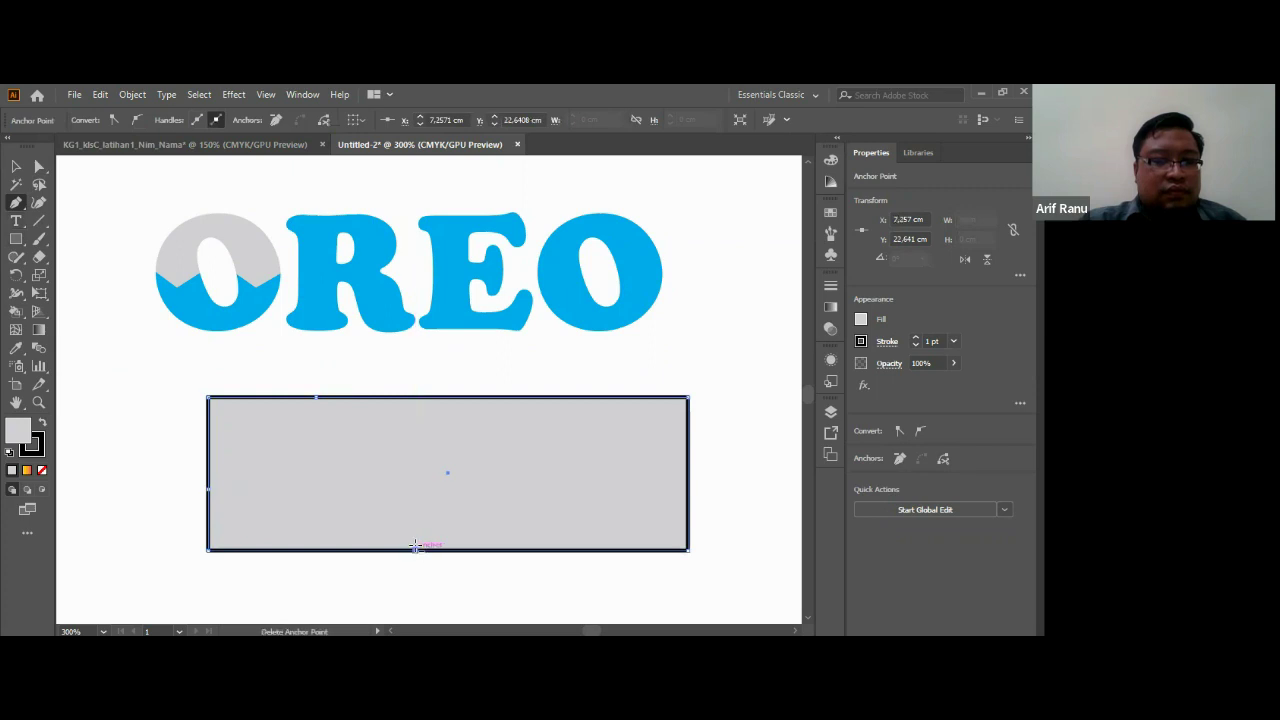
{"action": "left_click", "coordinate": [505, 398]}
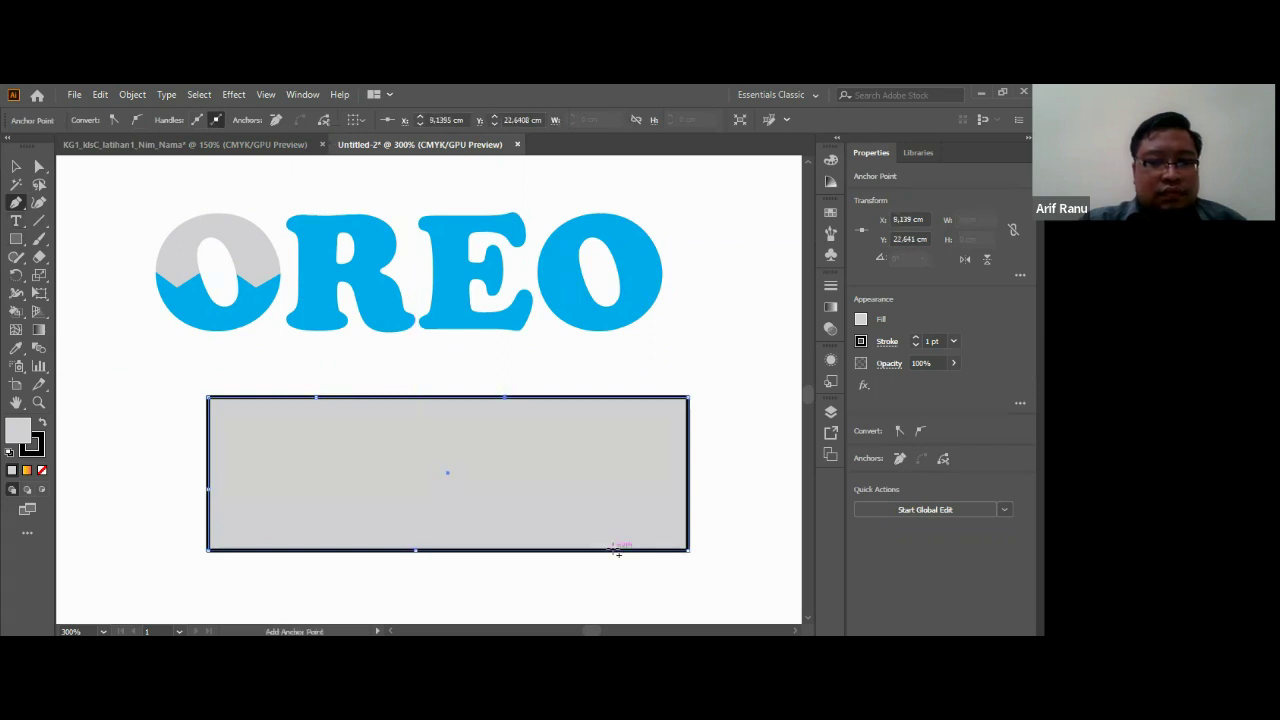
{"action": "left_click", "coordinate": [613, 549]}
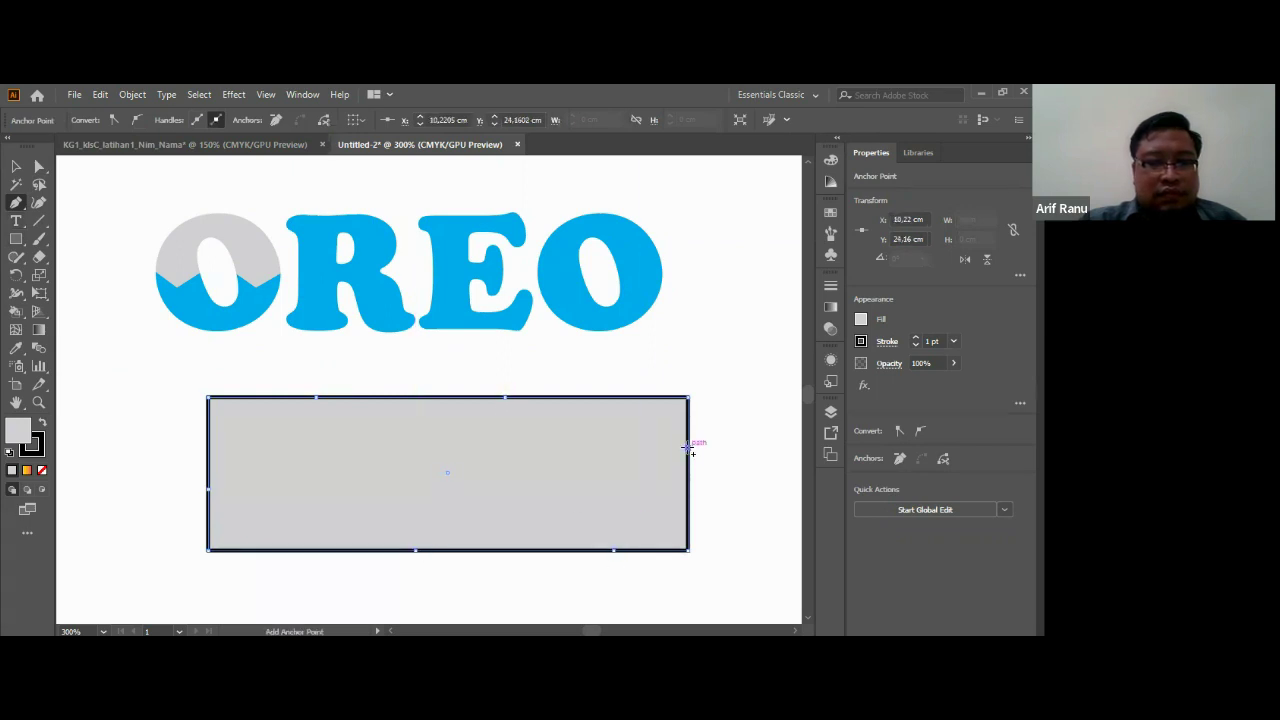
{"action": "left_click", "coordinate": [689, 453]}
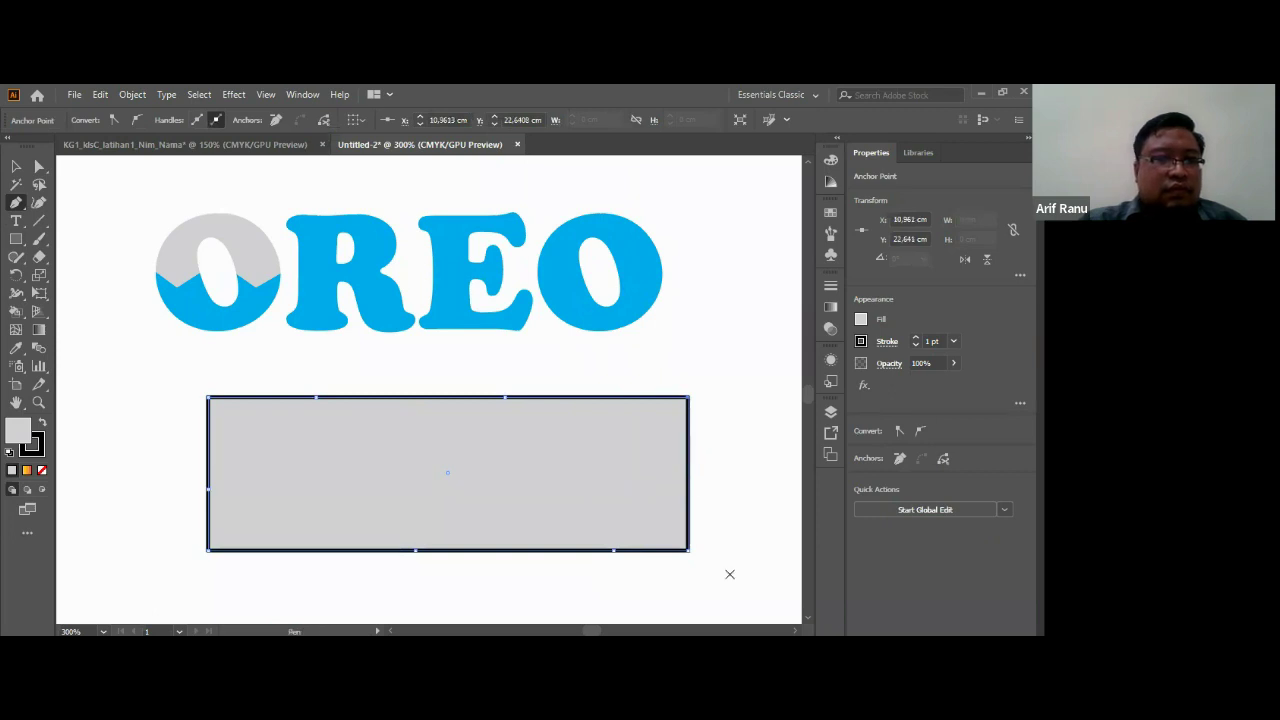
Step: Nudge the rectangle slightly, then delete it
{"action": "left_click", "coordinate": [16, 166]}
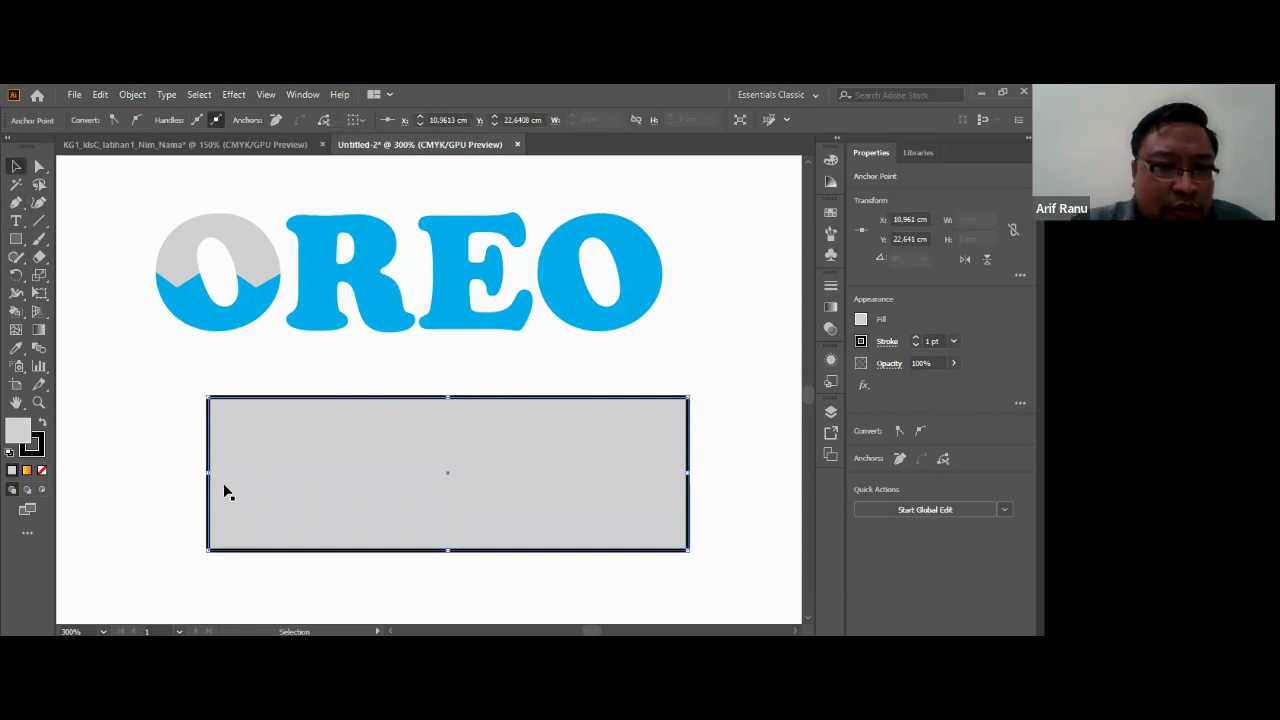
{"action": "left_click", "coordinate": [254, 473]}
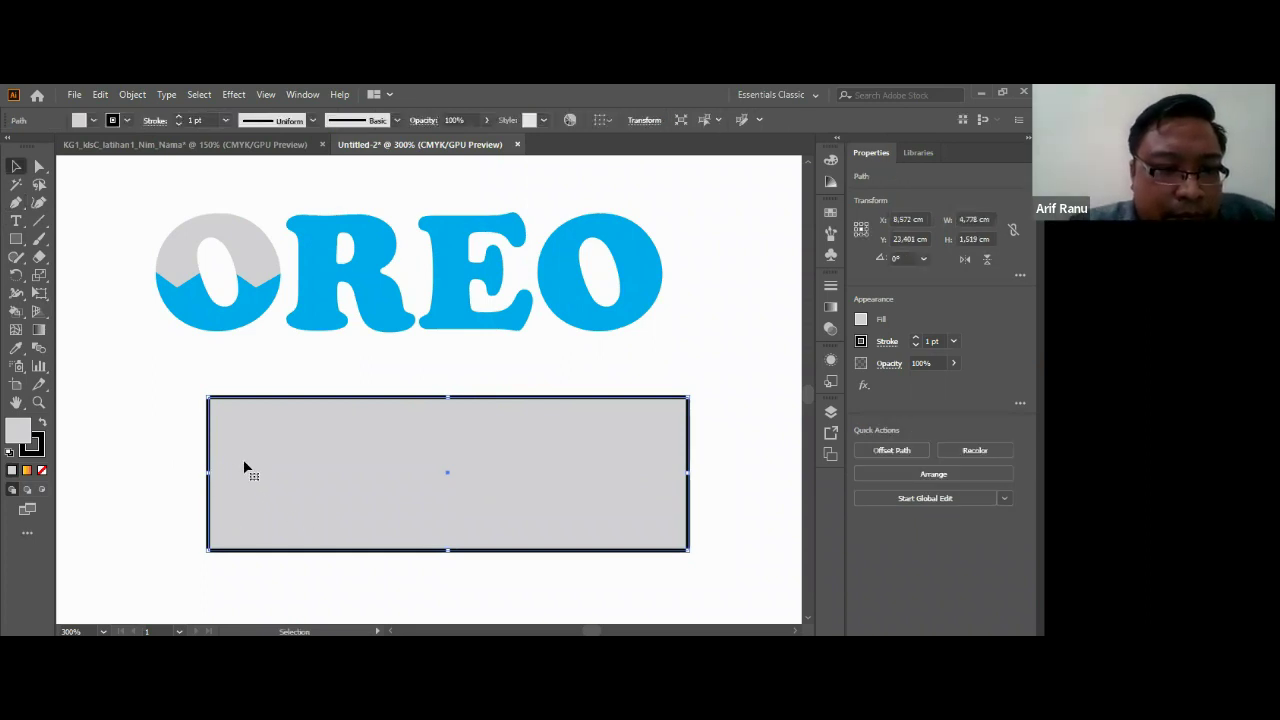
{"action": "mouse_move", "coordinate": [277, 452]}
{"action": "left_mouse_down"}
{"action": "mouse_move", "coordinate": [200, 372]}
{"action": "mouse_move", "coordinate": [277, 526]}
{"action": "mouse_move", "coordinate": [266, 452]}
{"action": "left_mouse_up"}
{"action": "key", "text": "Delete"}
Step: Zoom out to 66.67% so the whole artboard is visible
{"action": "mouse_move", "coordinate": [167, 392]}
{"action": "left_mouse_down"}
{"action": "mouse_move", "coordinate": [803, 530]}
{"action": "mouse_move", "coordinate": [157, 331]}
{"action": "left_mouse_up"}
{"action": "scroll", "coordinate": [507, 600], "scroll_direction": "down", "scroll_amount": 1}
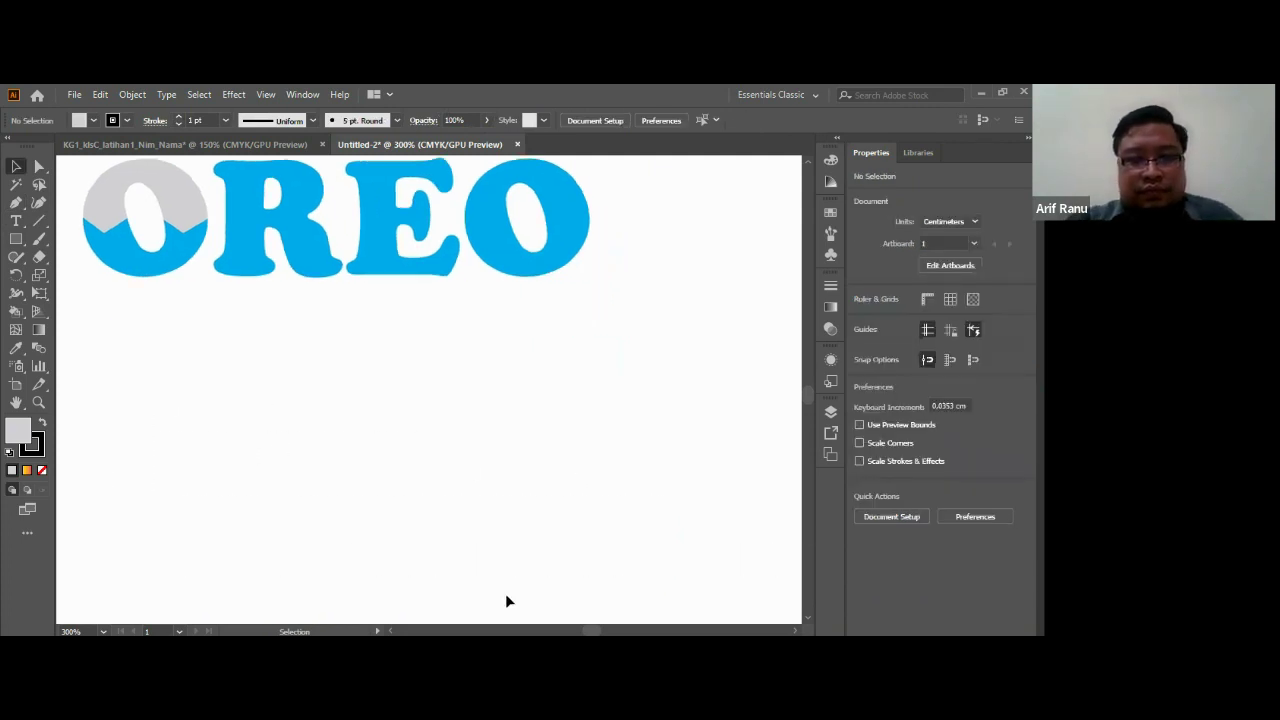
{"action": "key", "text": "h"}
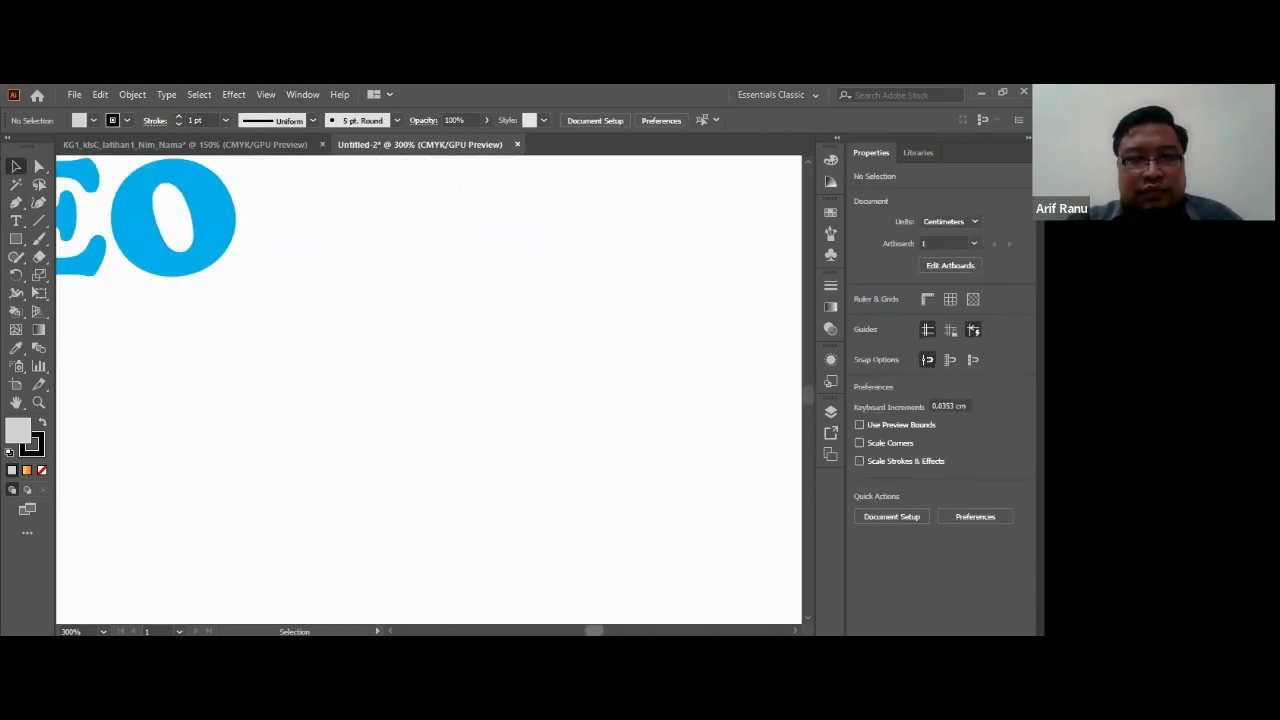
{"action": "key", "text": "h"}
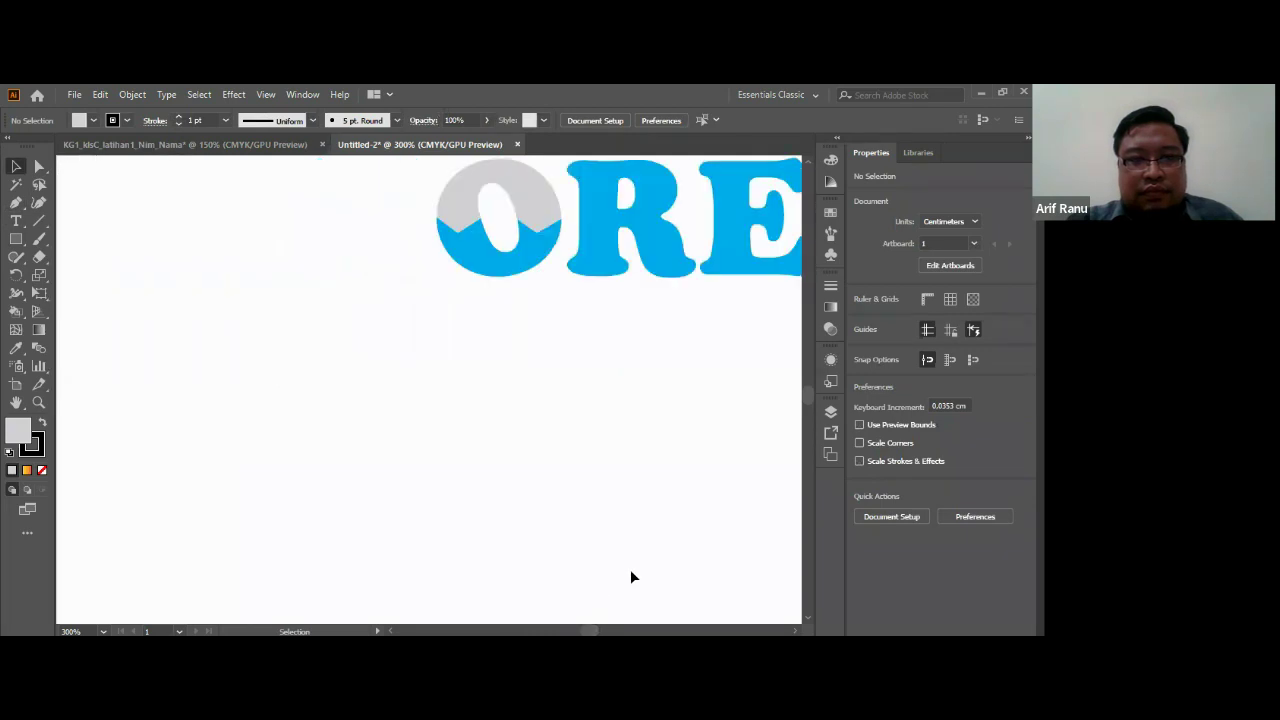
{"action": "key", "text": "ctrl+minus"}
{"action": "key", "text": "ctrl+minus"}
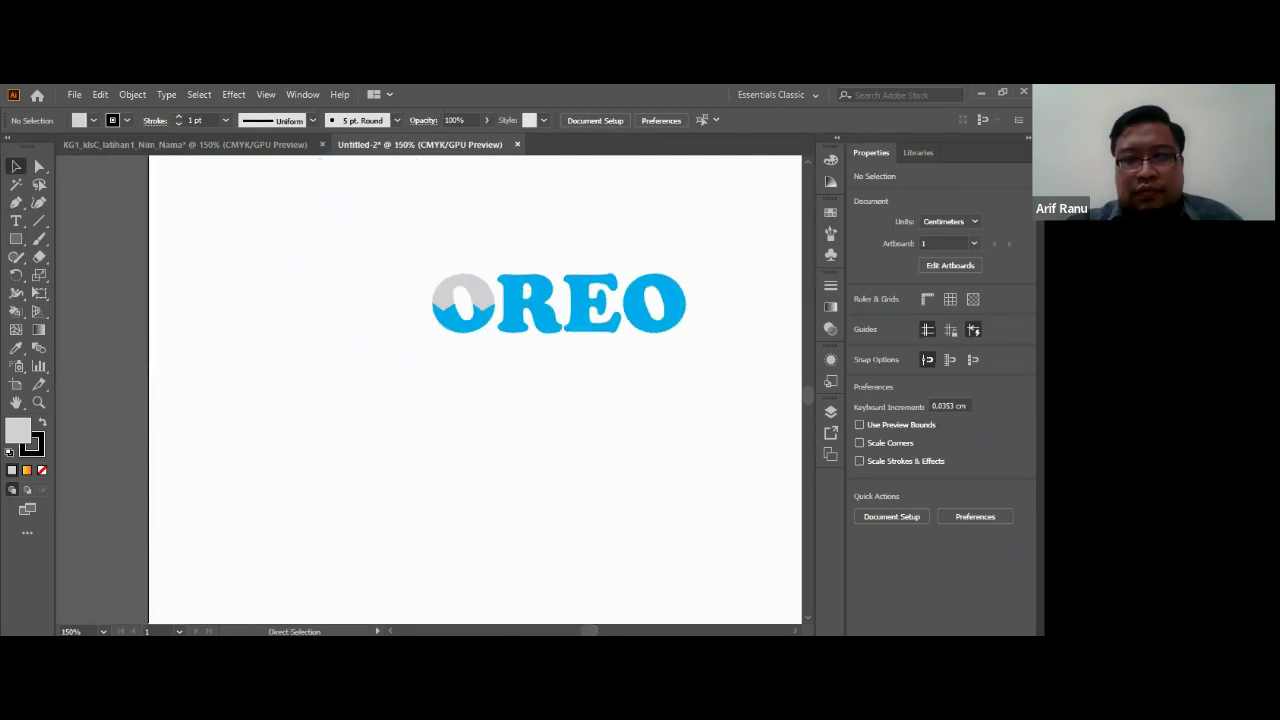
{"action": "key", "text": "ctrl+minus"}
{"action": "key", "text": "ctrl+minus"}
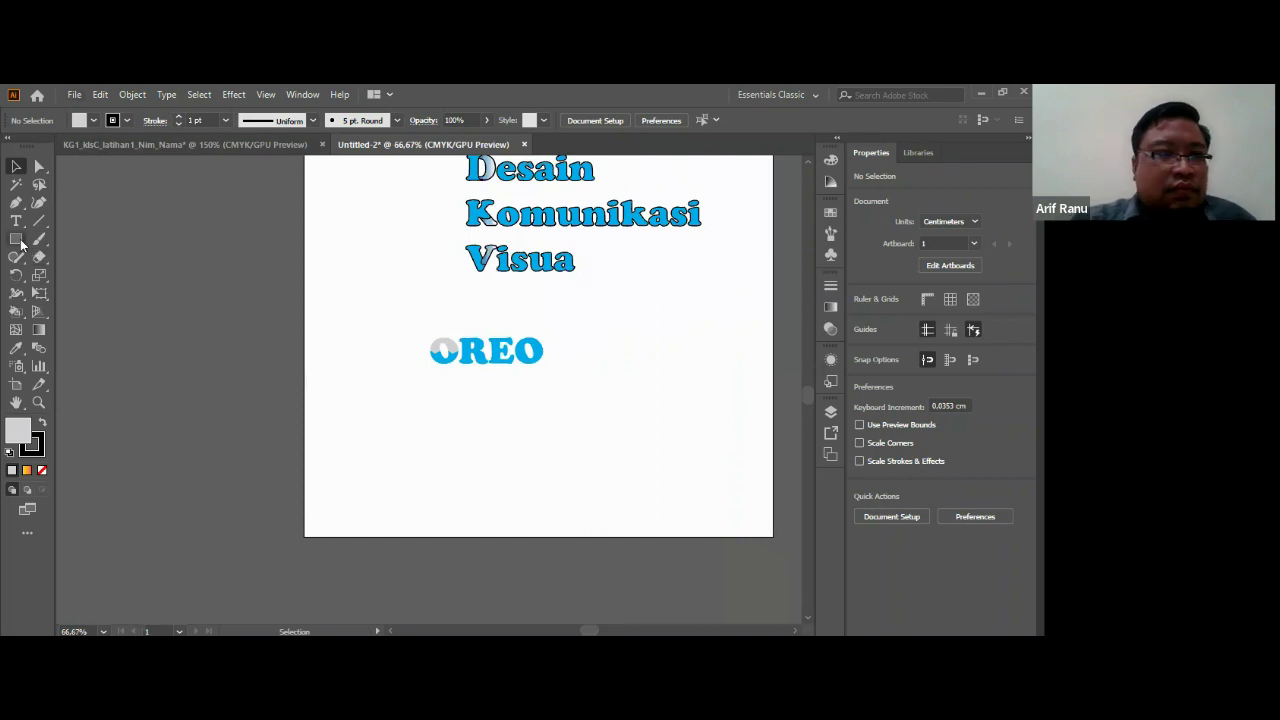
Step: Draw a rectangle under the OREO logo and fill it light grey
{"action": "left_click", "coordinate": [16, 239]}
{"action": "left_click_drag", "start_coordinate": [459, 406], "coordinate": [636, 484]}
{"action": "double_click", "coordinate": [16, 433]}
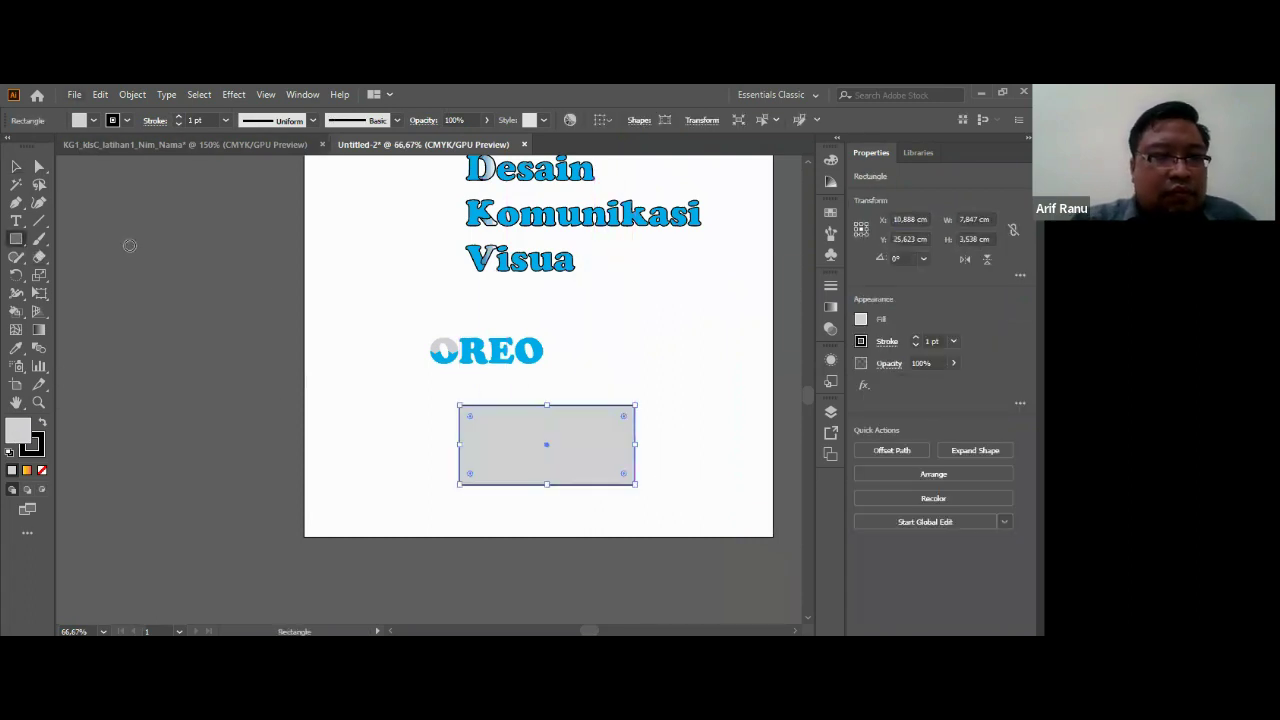
{"action": "left_click", "coordinate": [372, 148]}
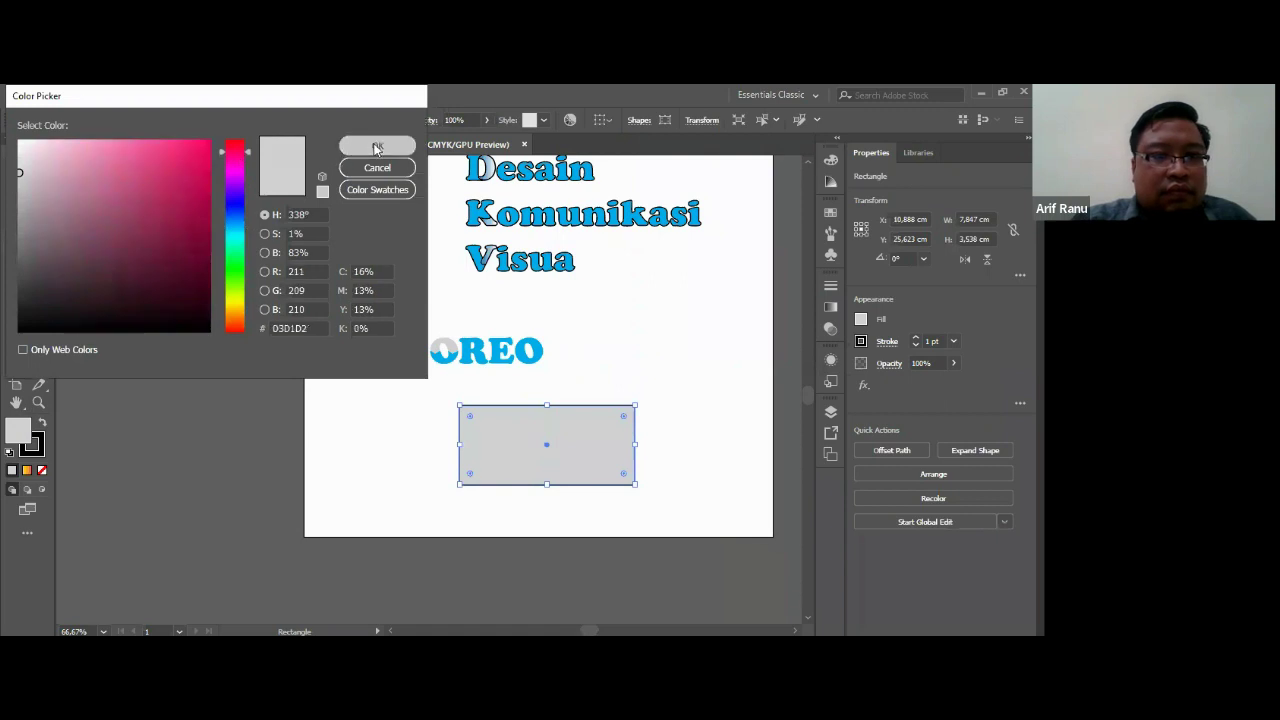
Step: Check the rectangle's context menu, then delete the rectangle
{"action": "right_click", "coordinate": [476, 420]}
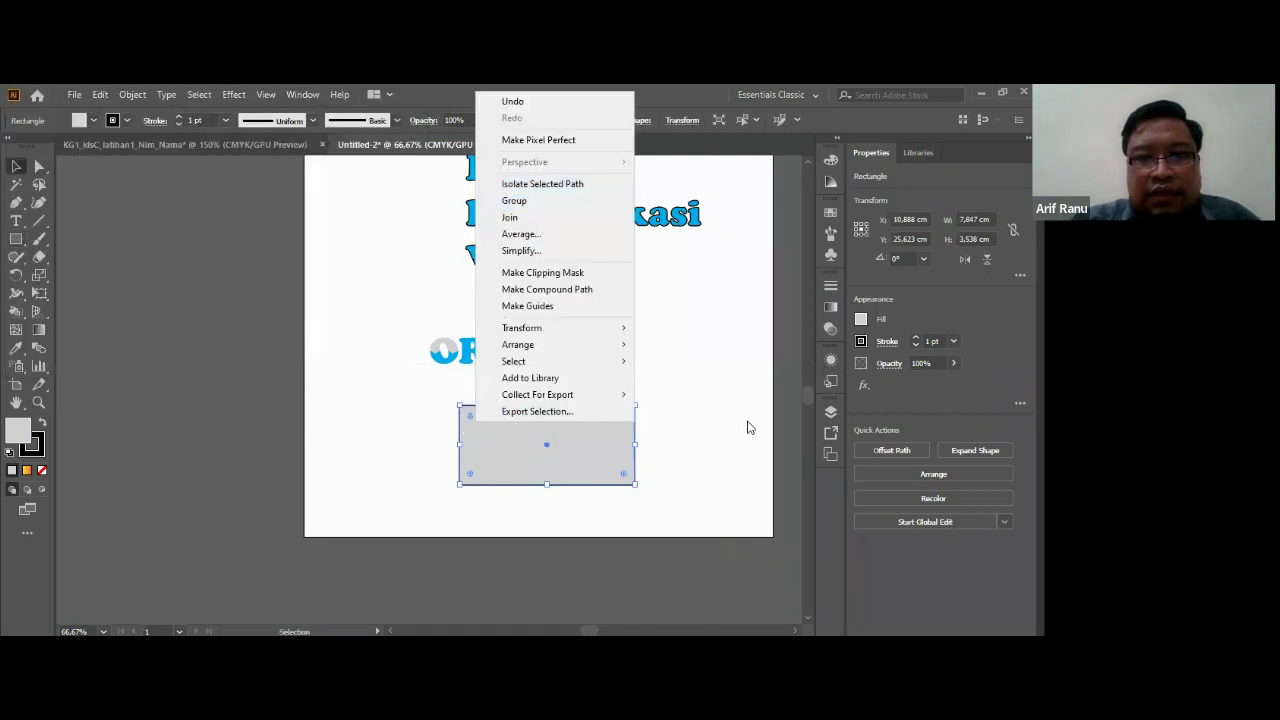
{"action": "right_click", "coordinate": [760, 486]}
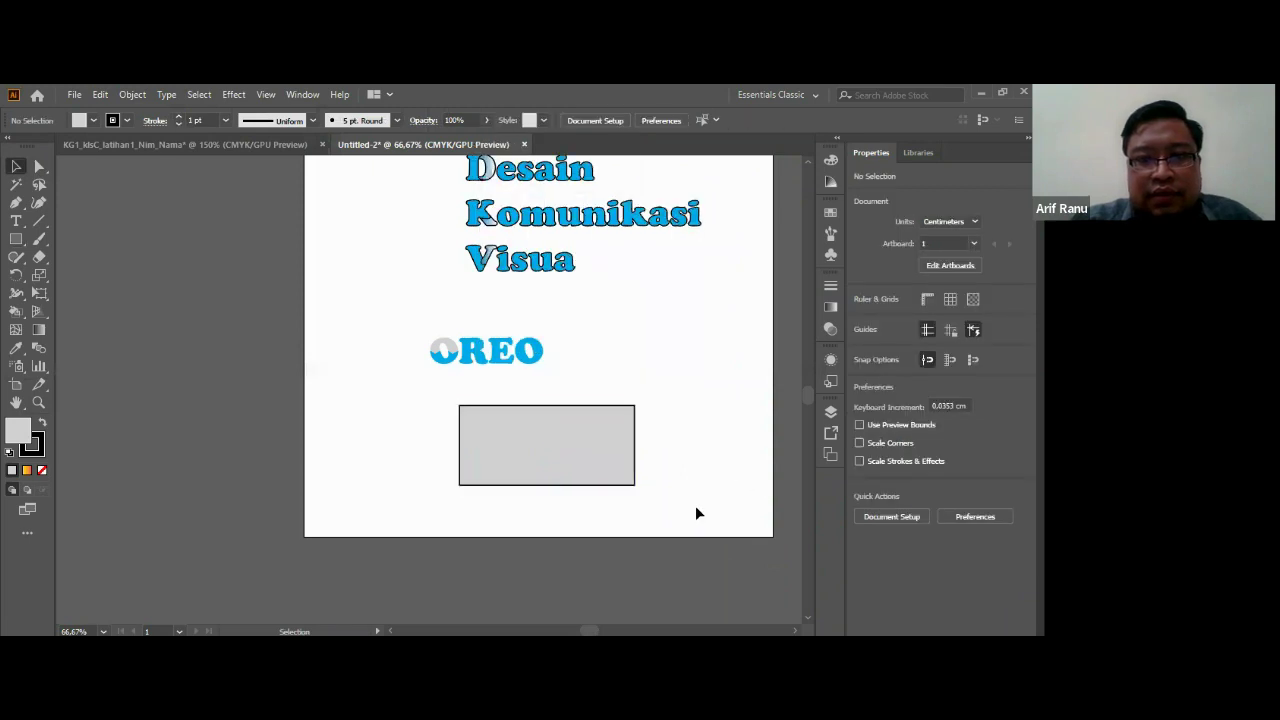
{"action": "left_click_drag", "start_coordinate": [695, 506], "coordinate": [419, 398]}
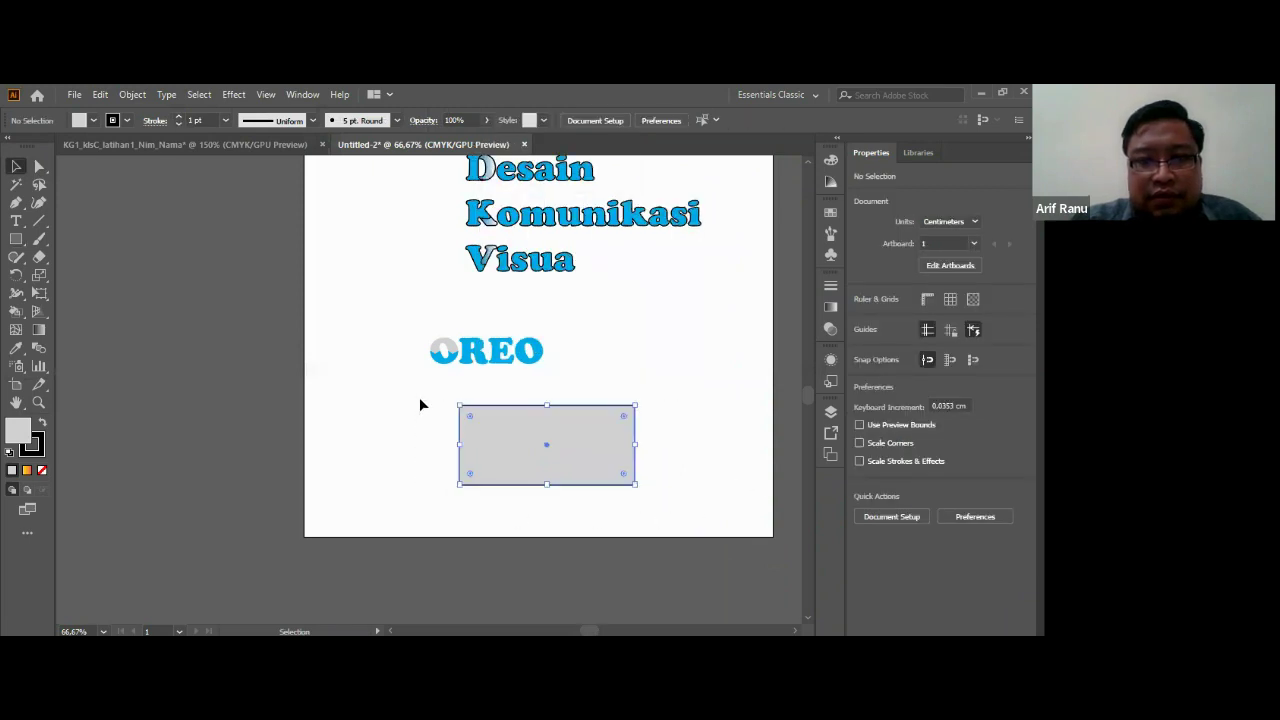
{"action": "right_click", "coordinate": [510, 437]}
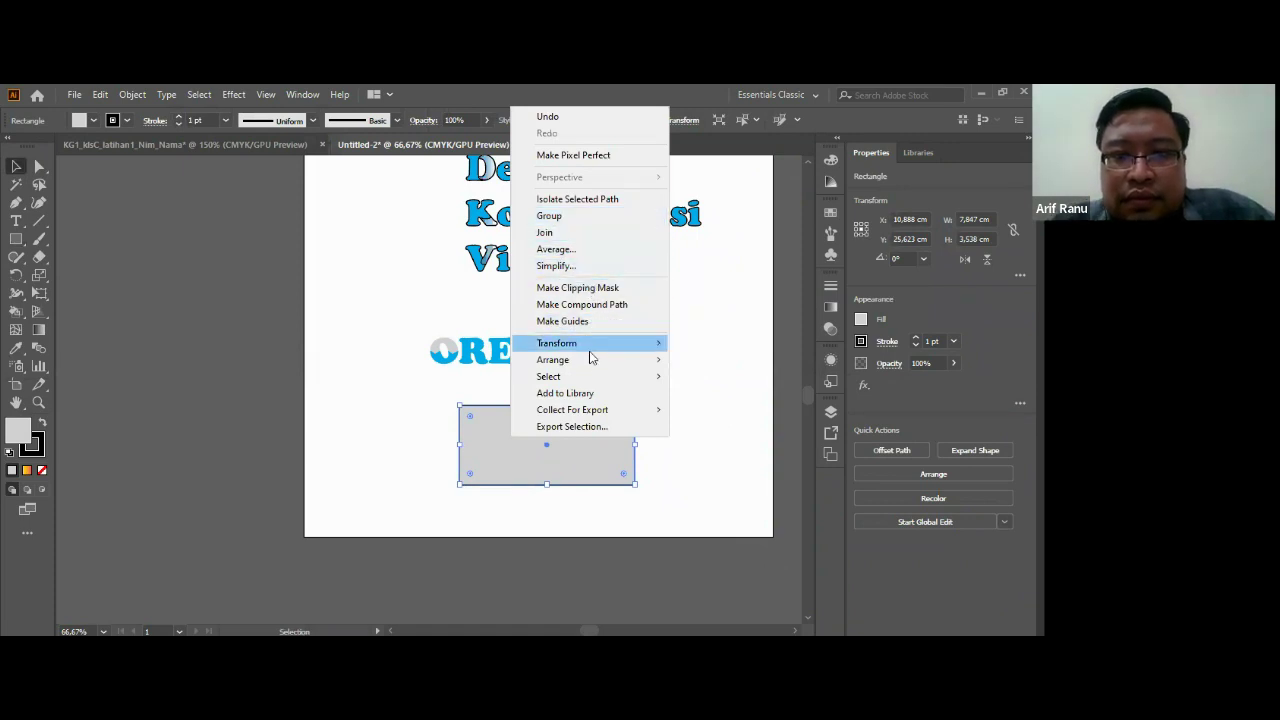
{"action": "left_click", "coordinate": [596, 424]}
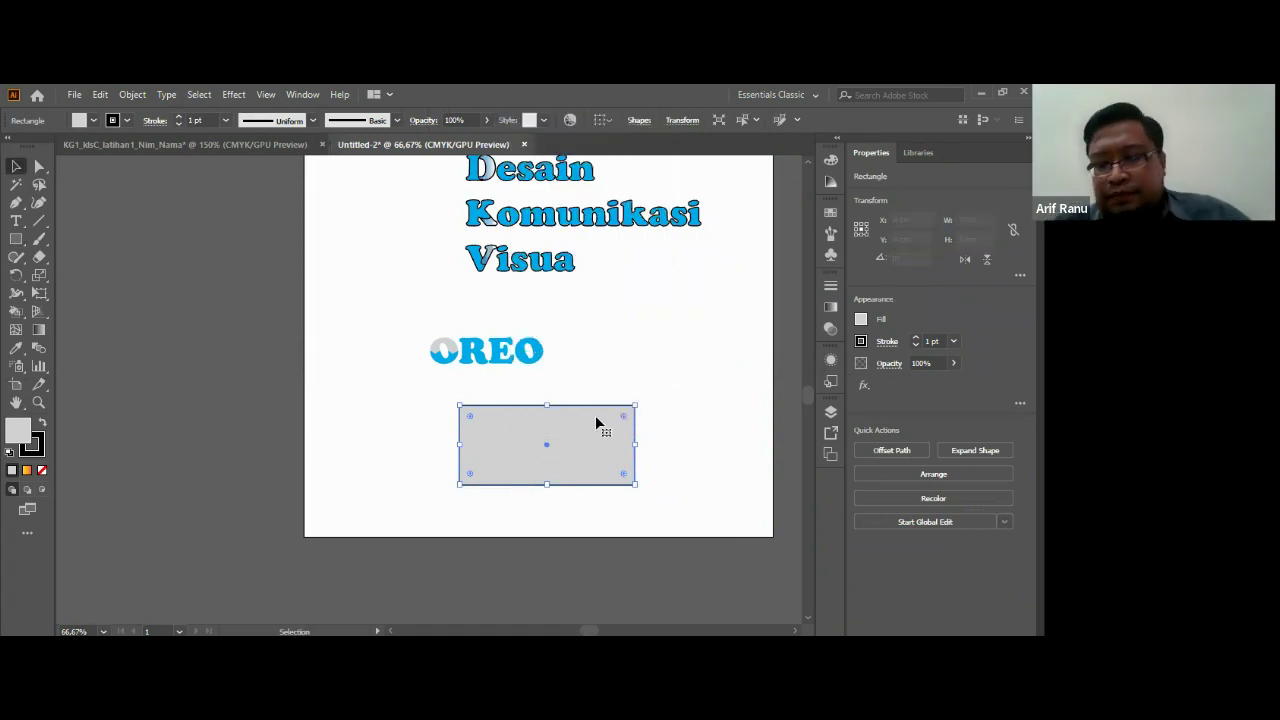
{"action": "key", "text": "Delete"}
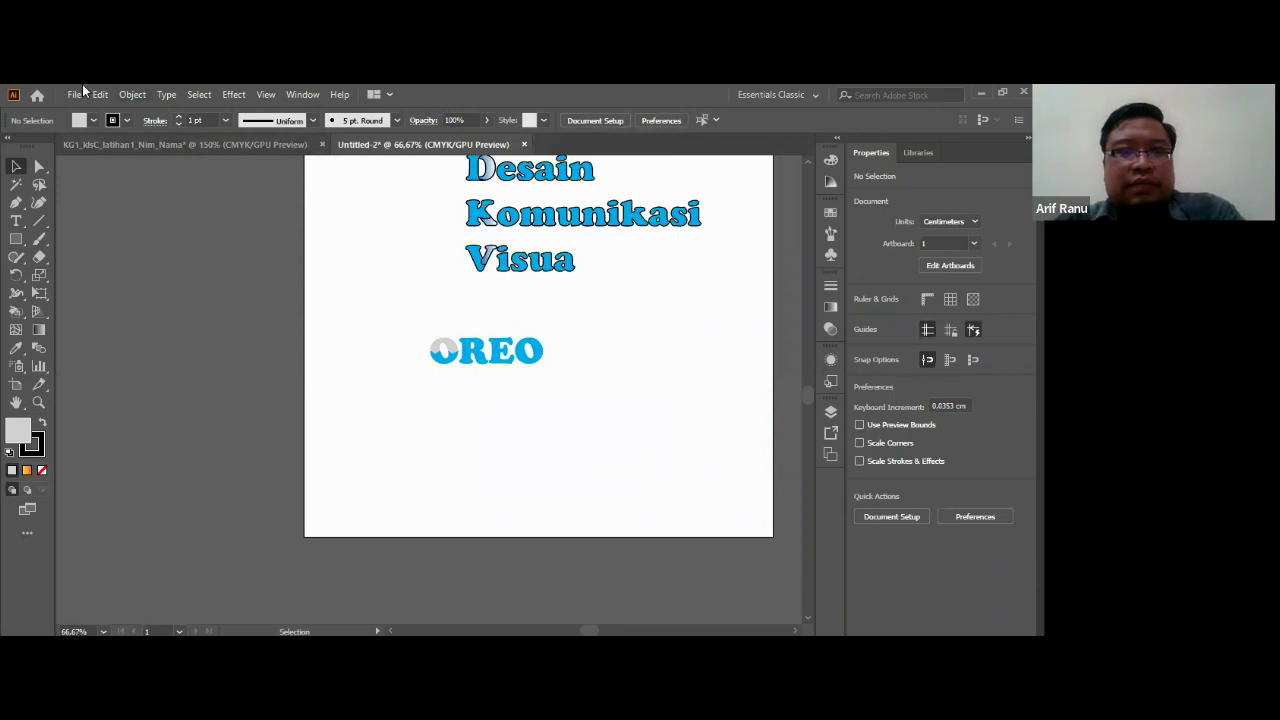
Step: Create a new blank A4 (210 × 297 mm) portrait document, Untitled-3, from the recent preset
{"action": "left_click", "coordinate": [75, 95]}
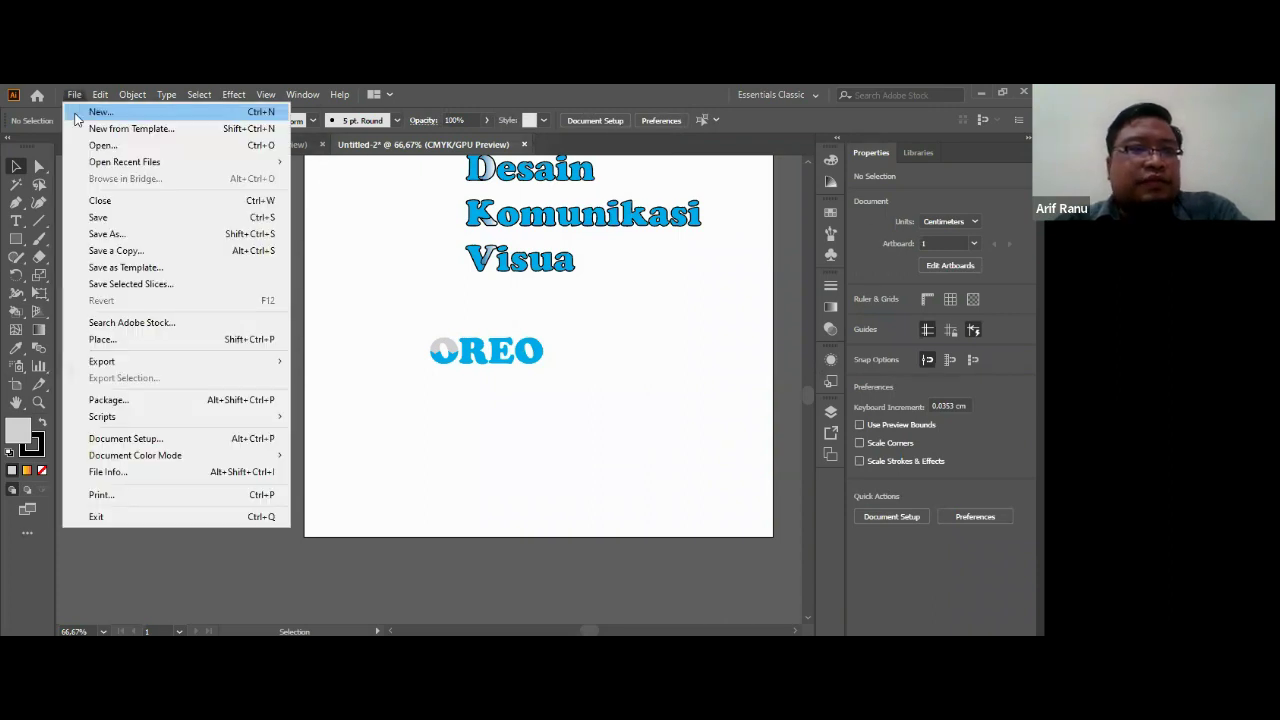
{"action": "left_click", "coordinate": [402, 258]}
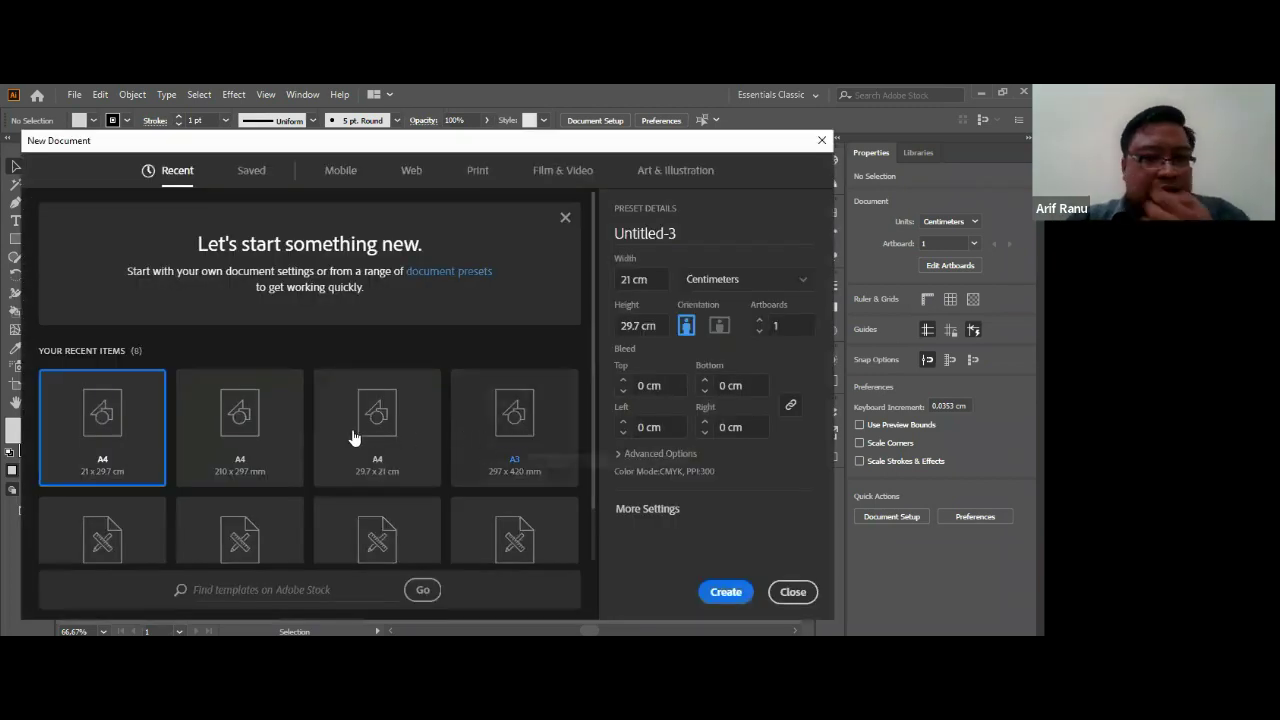
{"action": "left_click", "coordinate": [235, 428]}
{"action": "left_click", "coordinate": [727, 592]}
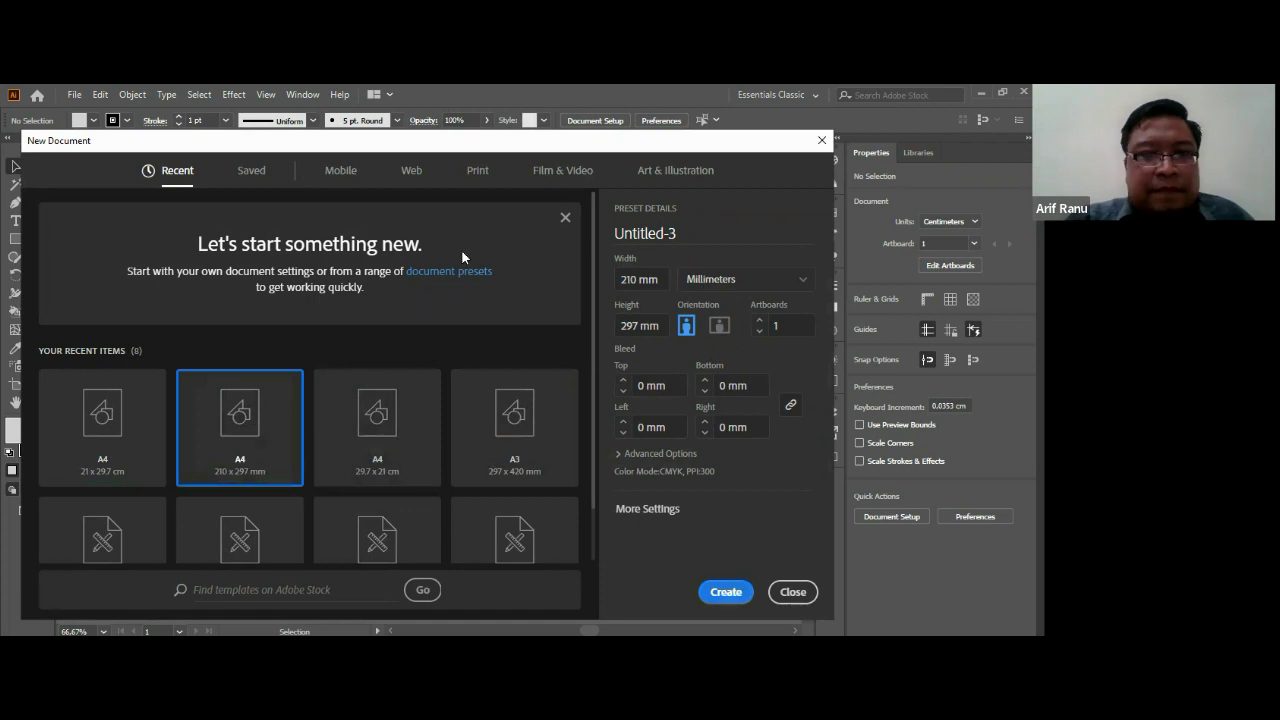
{"action": "left_click", "coordinate": [15, 239]}
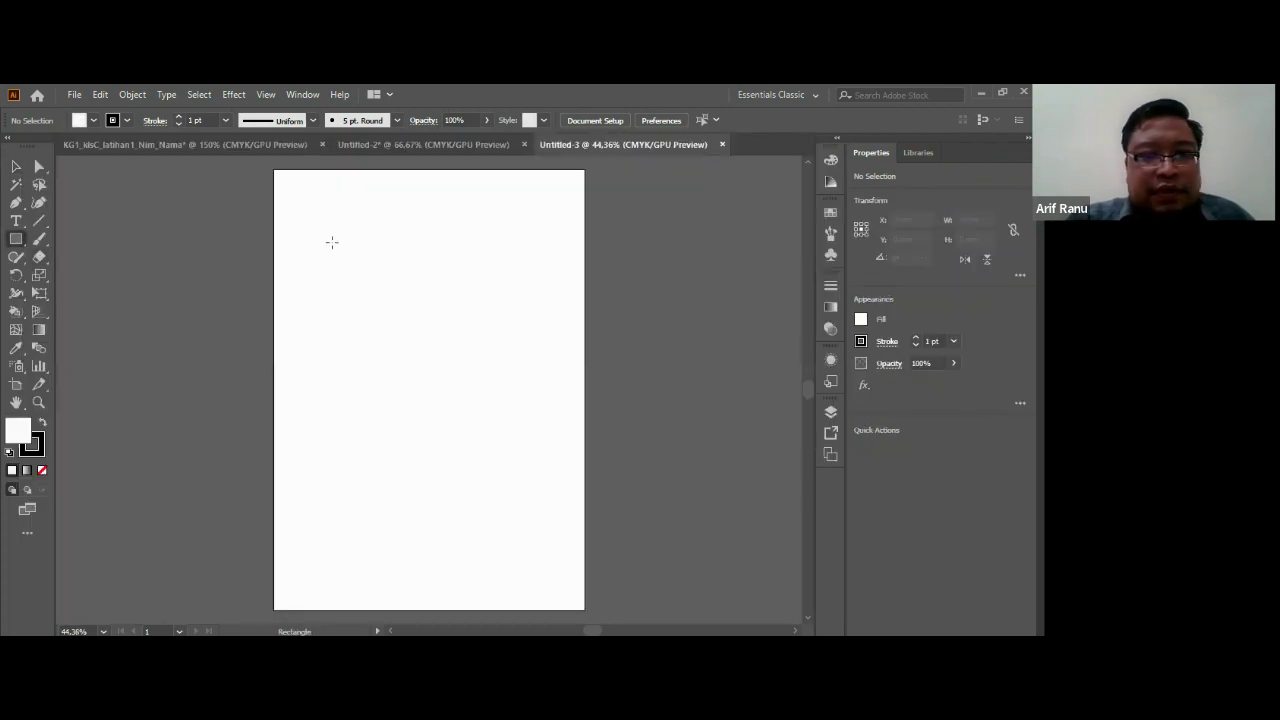
Step: Draw a rectangle in the upper part of the page and fill it red
{"action": "left_click_drag", "start_coordinate": [332, 243], "coordinate": [534, 402]}
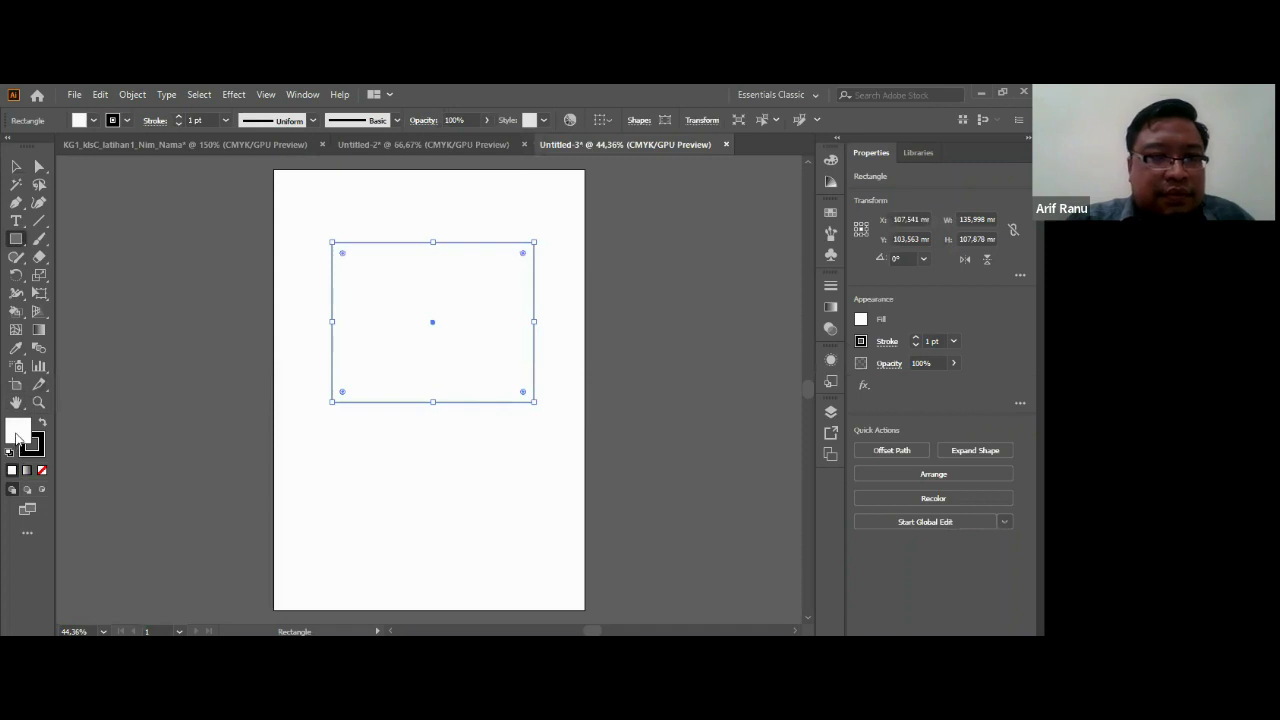
{"action": "double_click", "coordinate": [27, 430]}
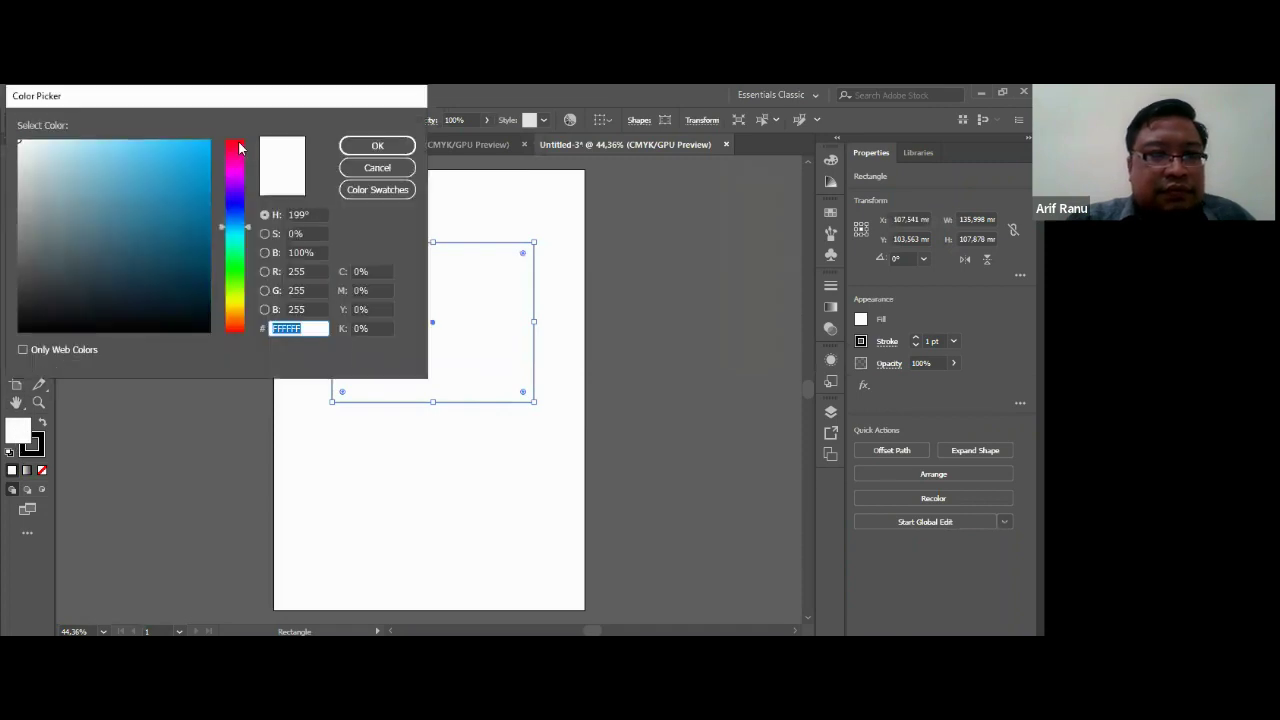
{"action": "left_click", "coordinate": [377, 147]}
{"action": "key", "text": "v"}
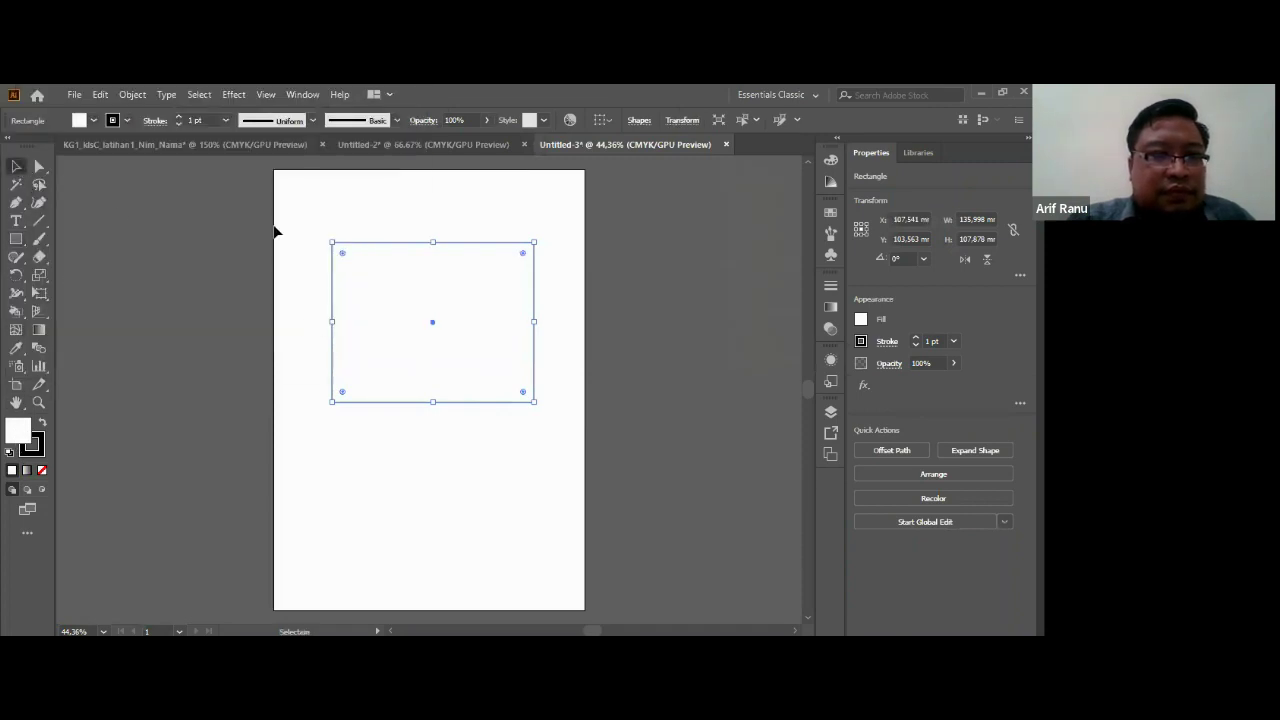
{"action": "left_click", "coordinate": [94, 120]}
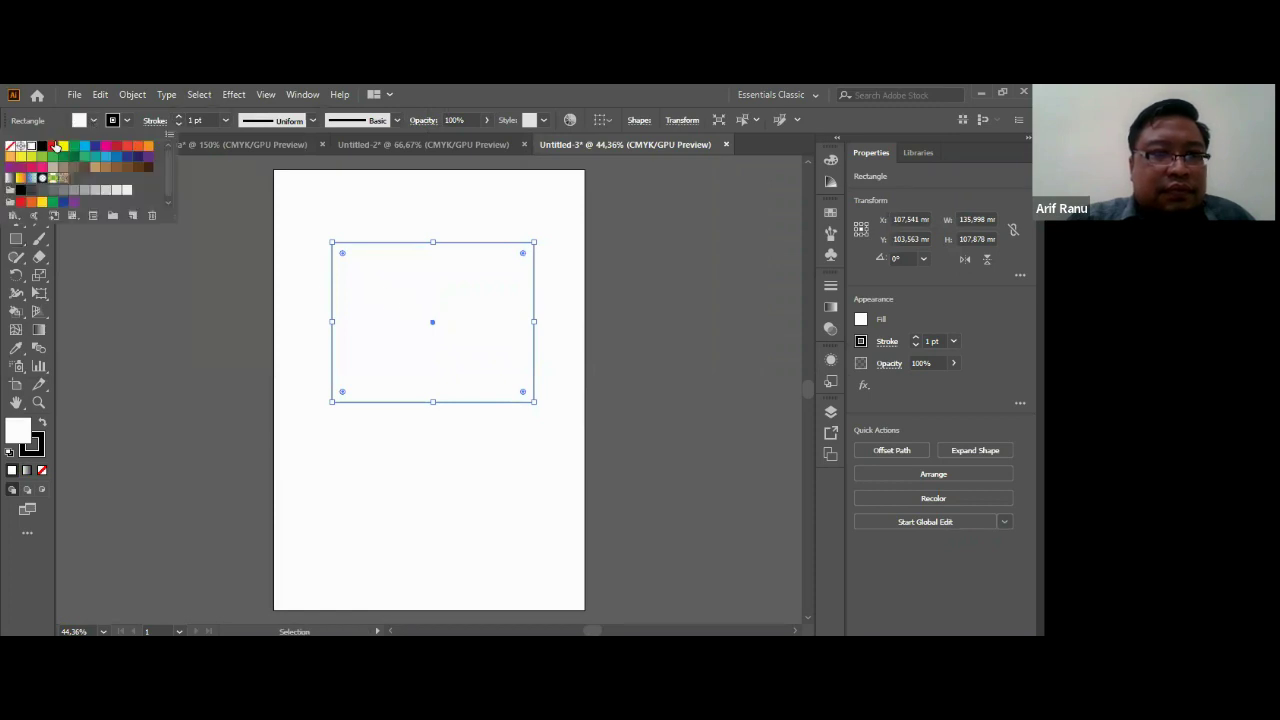
{"action": "left_click", "coordinate": [54, 146]}
{"action": "left_click", "coordinate": [475, 538]}
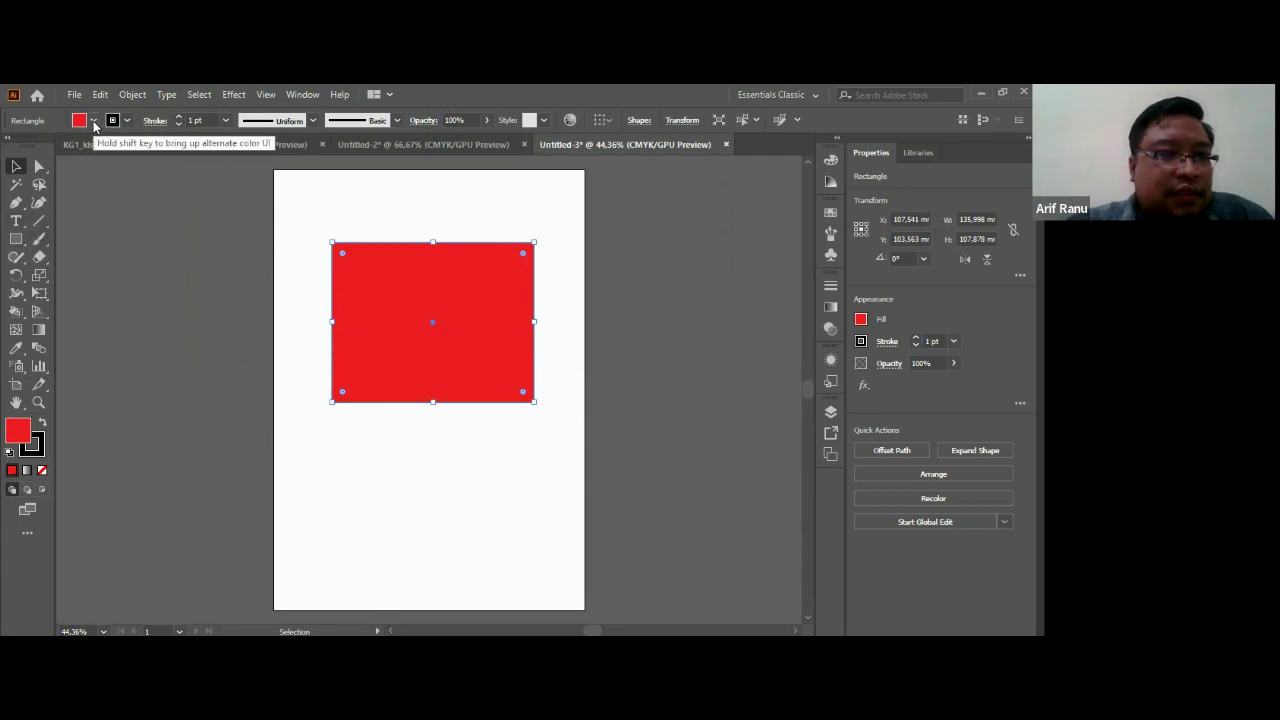
Step: With the rectangle deselected, set the fill colour to None, then reselect the rectangle
{"action": "left_click", "coordinate": [271, 366]}
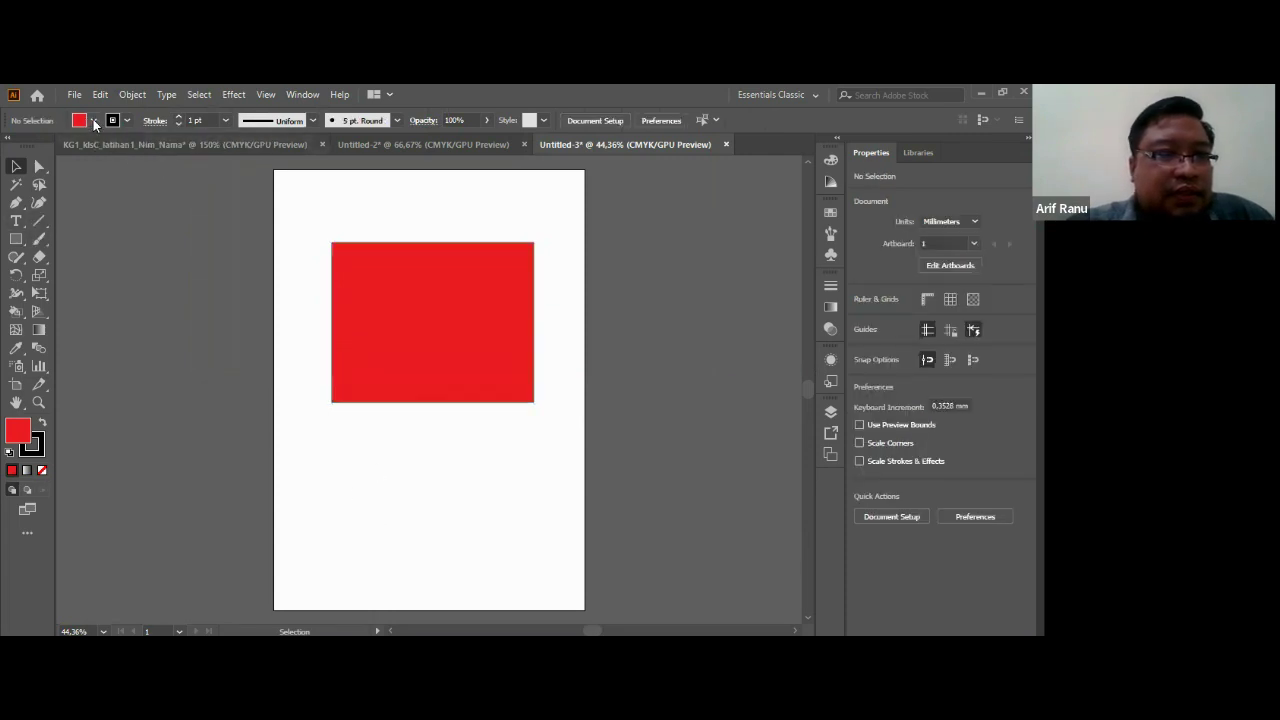
{"action": "left_click", "coordinate": [93, 119]}
{"action": "left_click", "coordinate": [10, 147]}
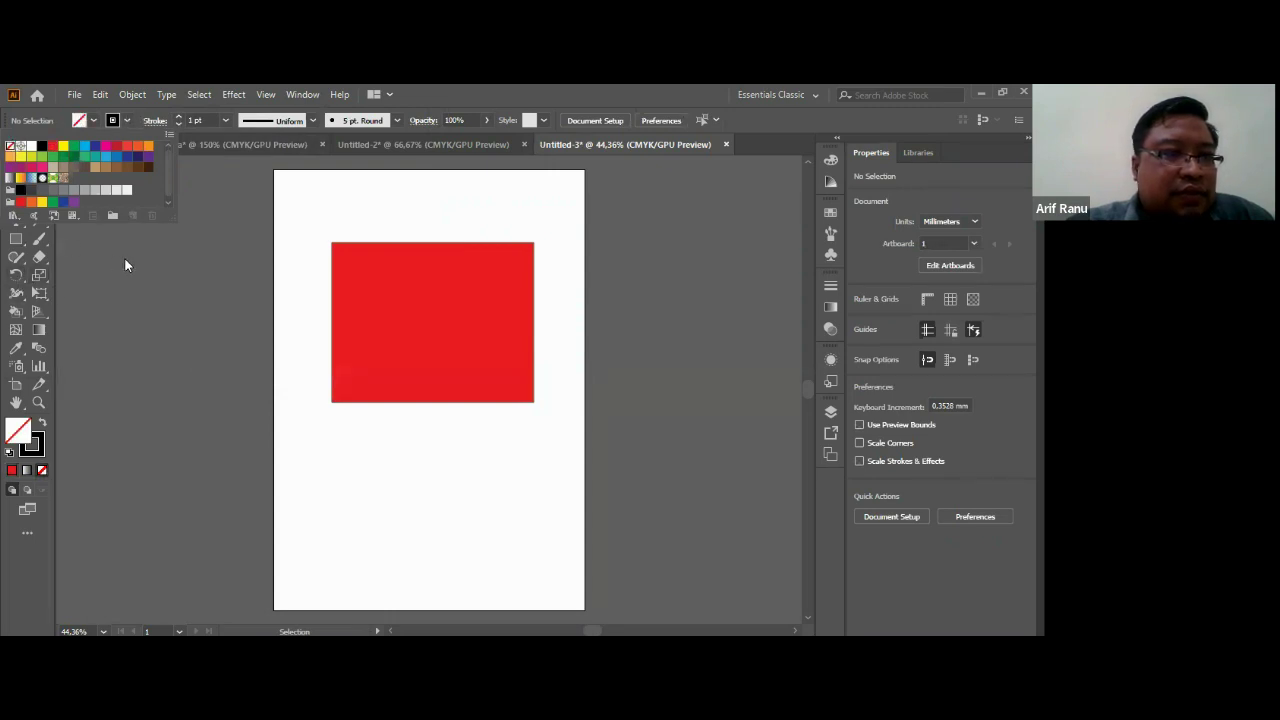
{"action": "left_click", "coordinate": [5, 233]}
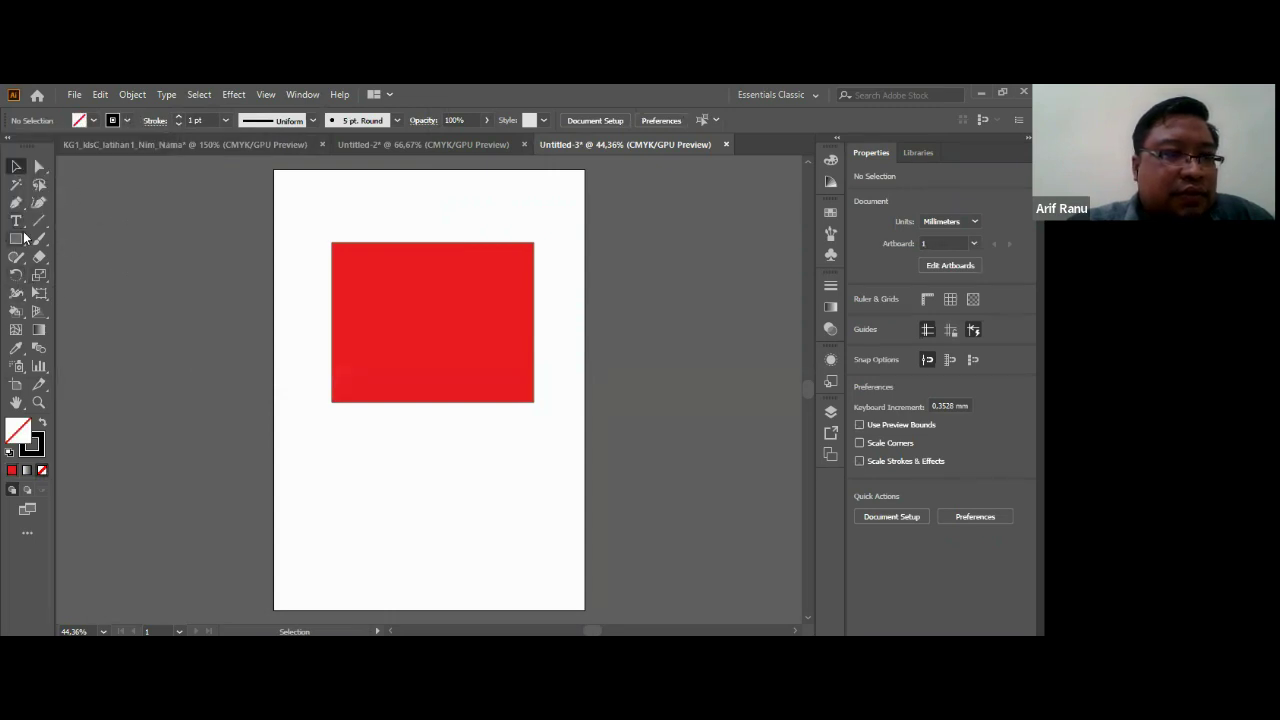
{"action": "right_click", "coordinate": [389, 326]}
{"action": "left_click", "coordinate": [334, 463]}
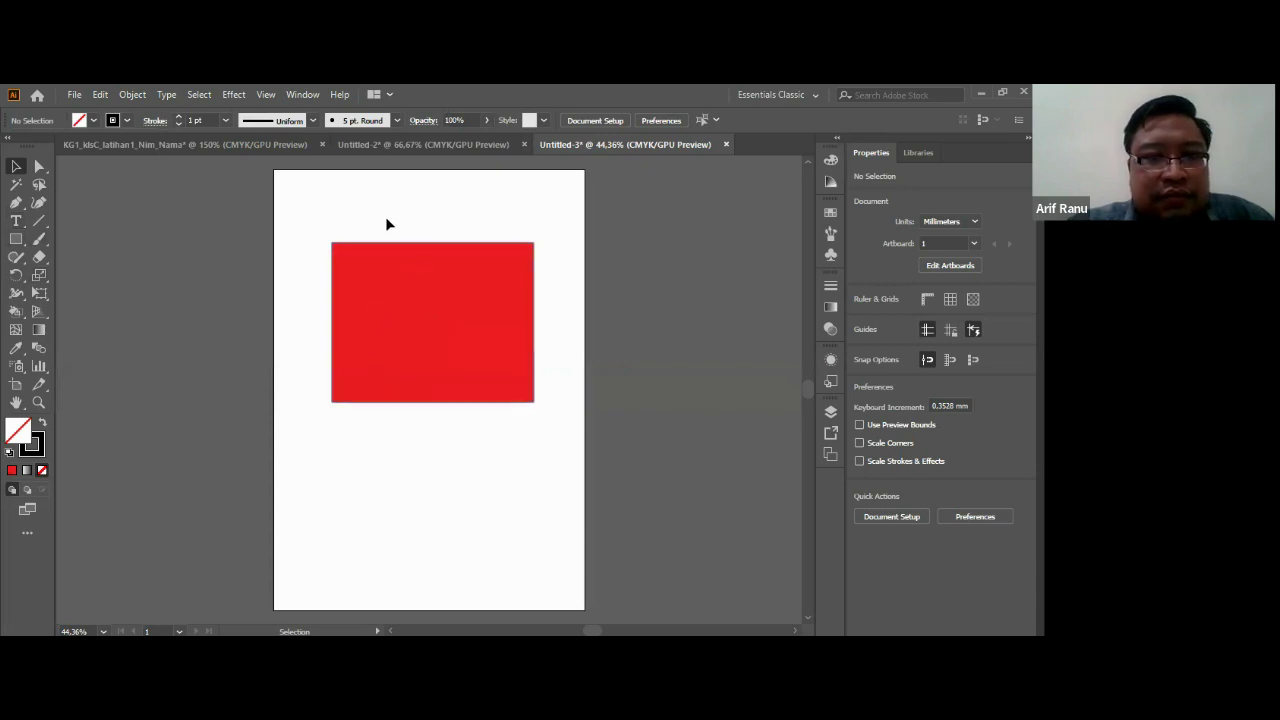
{"action": "right_click", "coordinate": [389, 260]}
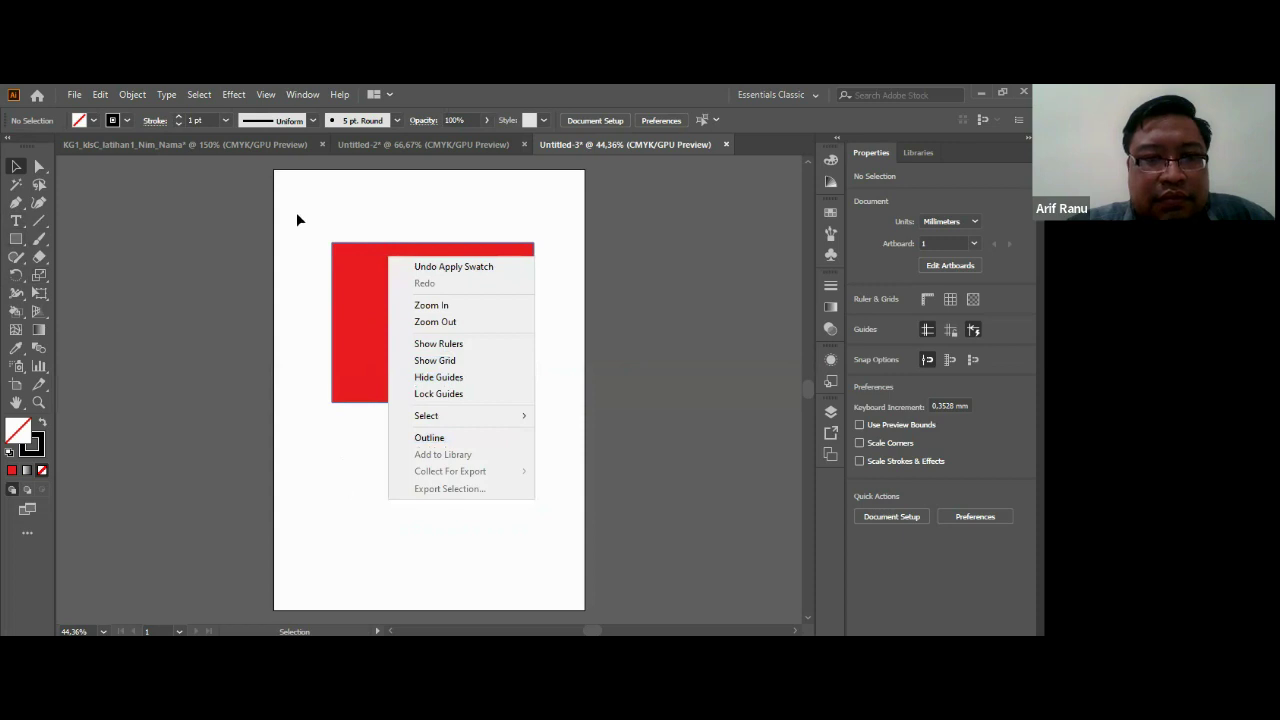
{"action": "left_click", "coordinate": [296, 219]}
{"action": "left_click", "coordinate": [419, 287]}
Step: Deselect the red rectangle, choose the Pen tool, and set the fill to None
{"action": "right_click", "coordinate": [418, 284]}
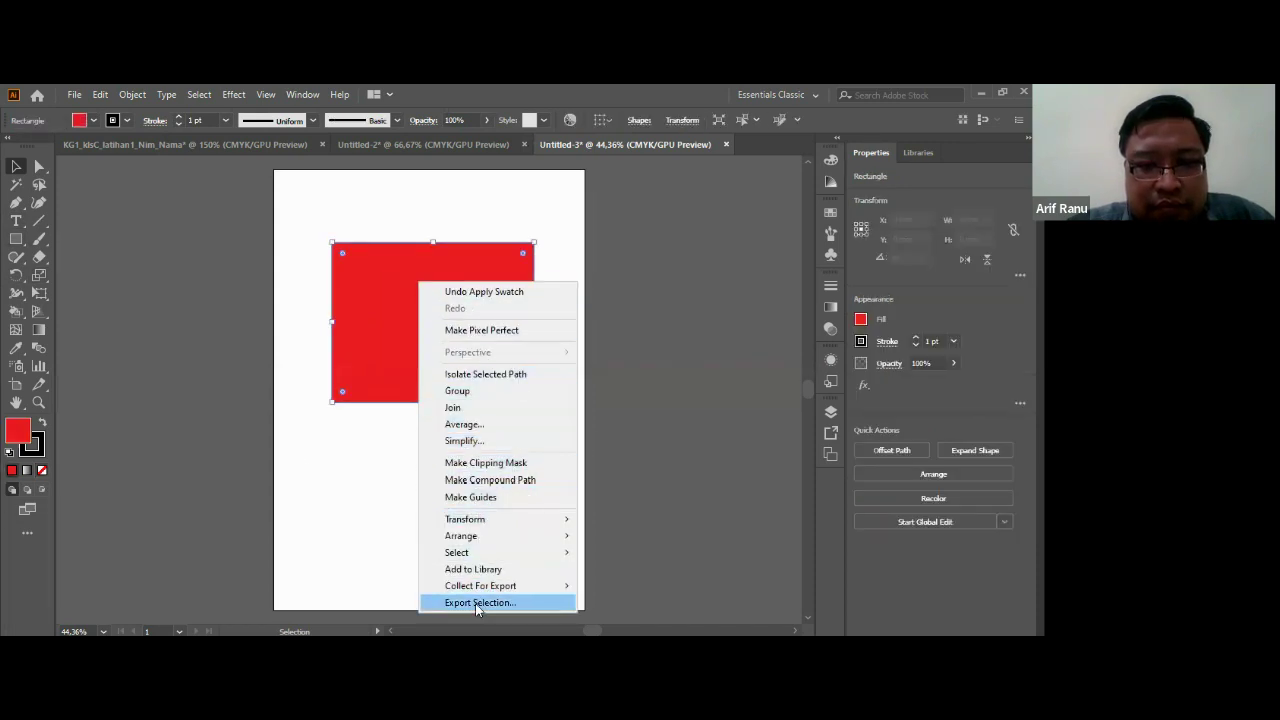
{"action": "left_click", "coordinate": [254, 381]}
{"action": "left_click", "coordinate": [16, 203]}
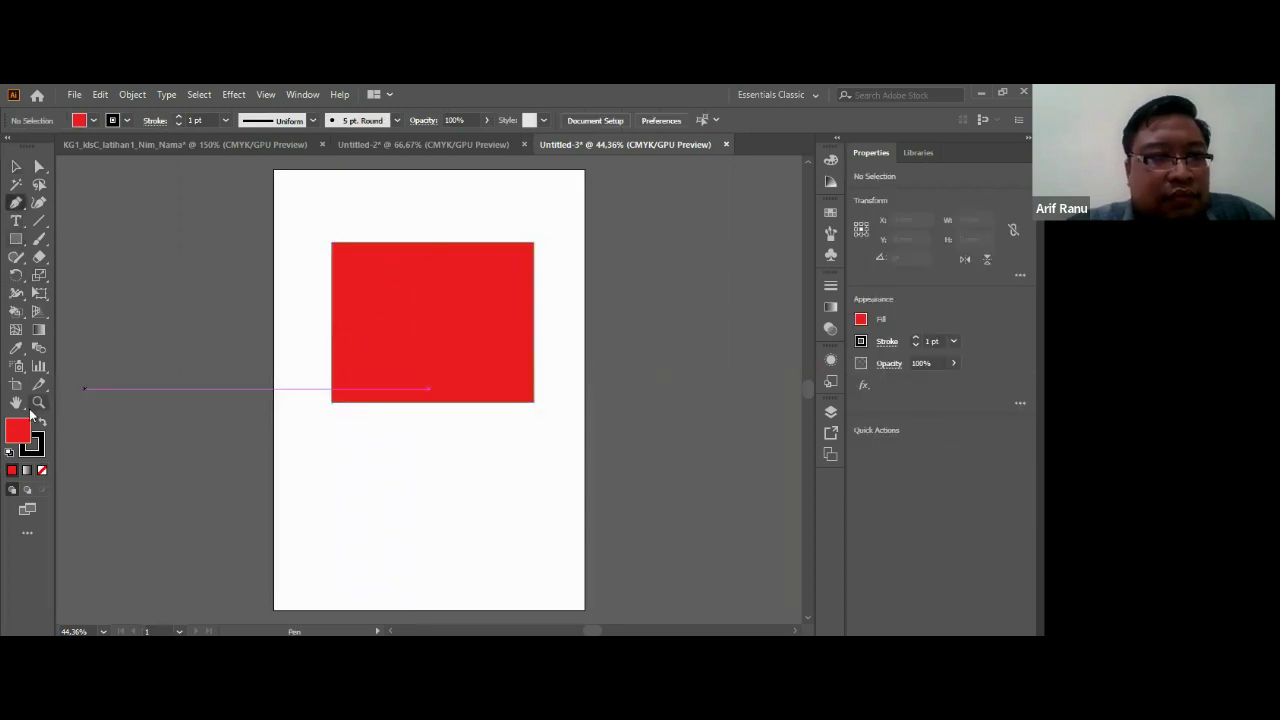
{"action": "left_click", "coordinate": [93, 121]}
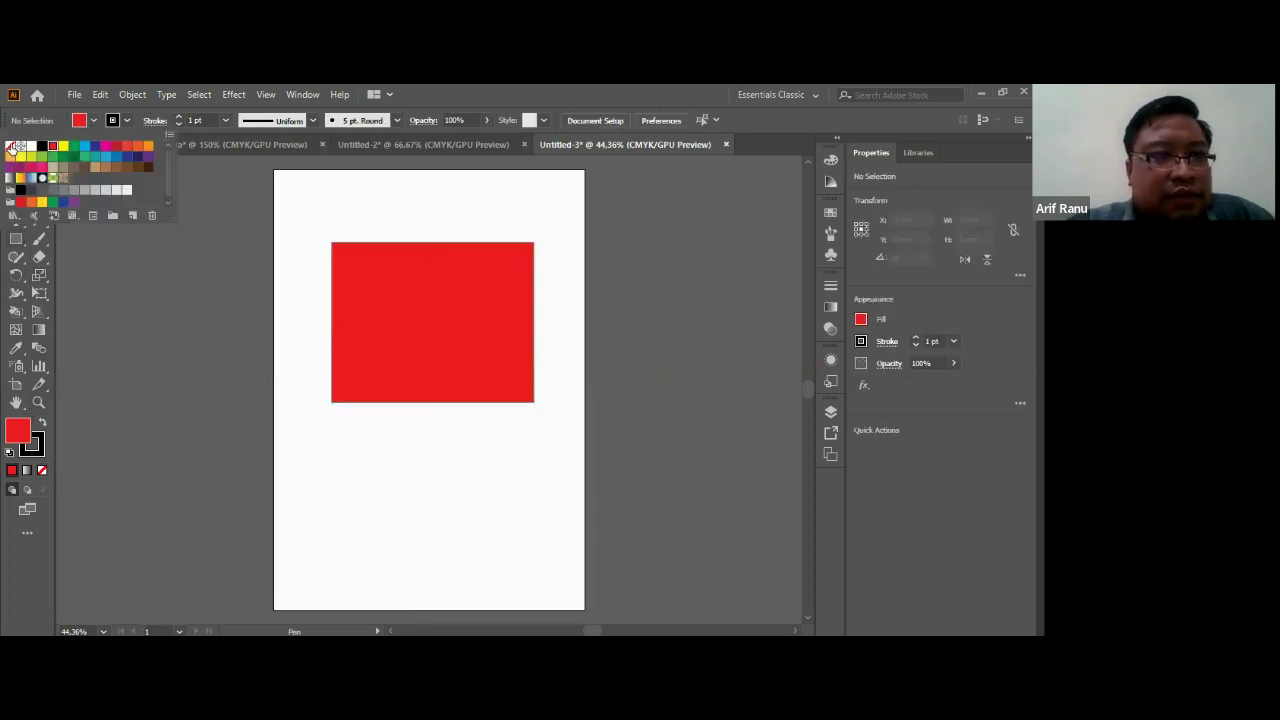
{"action": "left_click", "coordinate": [10, 146]}
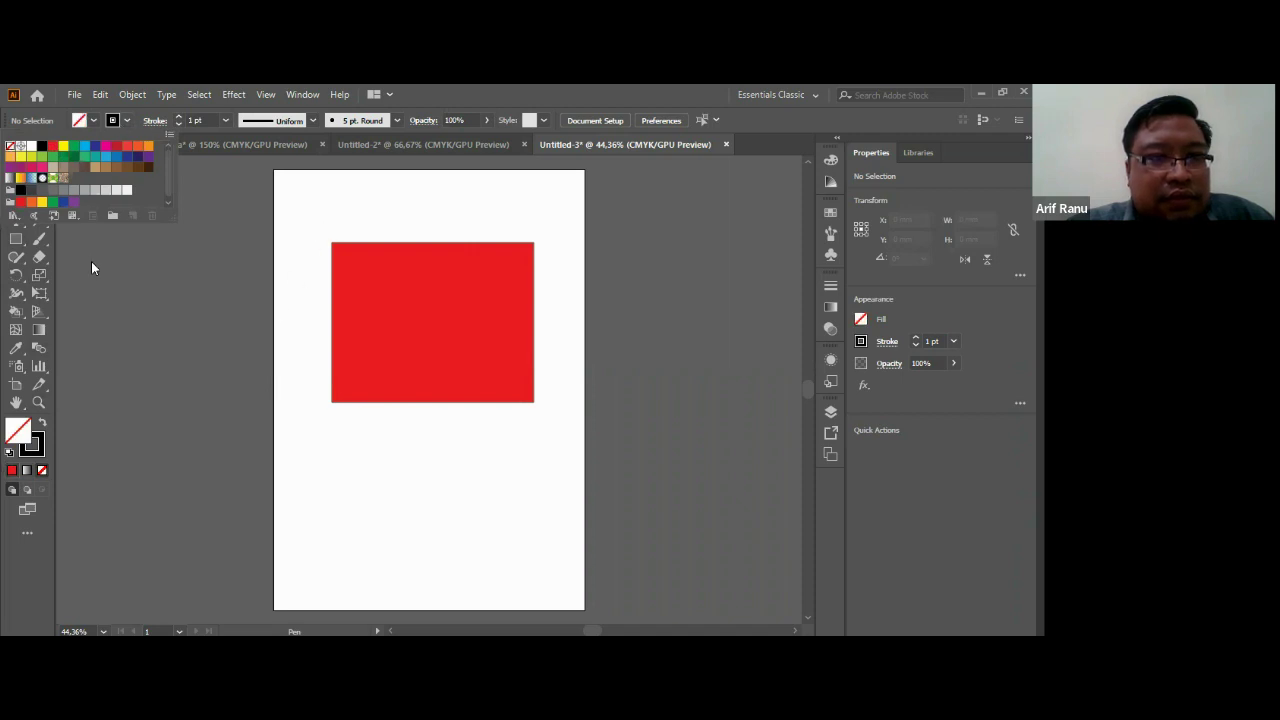
Step: Draw a five-point unfilled zigzag across the rectangle and marquee-select it with the rectangle
{"action": "left_click", "coordinate": [128, 274]}
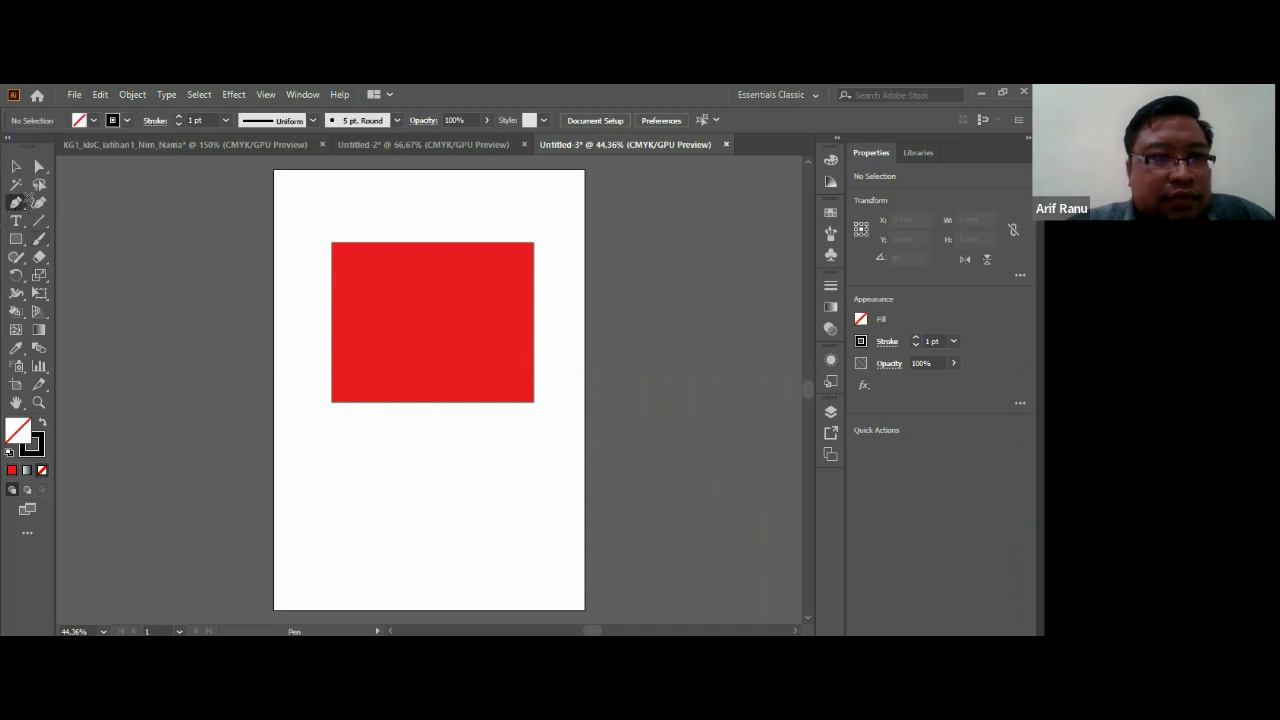
{"action": "left_click", "coordinate": [327, 323]}
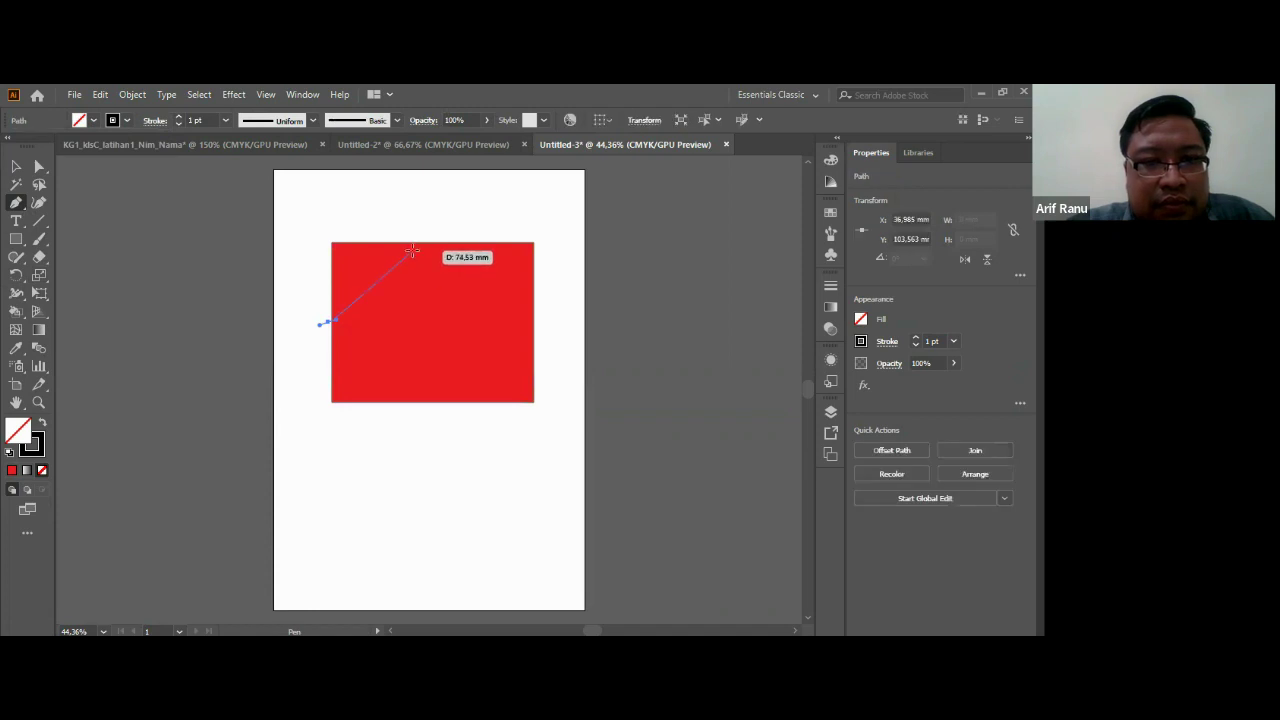
{"action": "left_click", "coordinate": [414, 245]}
{"action": "left_click", "coordinate": [438, 410]}
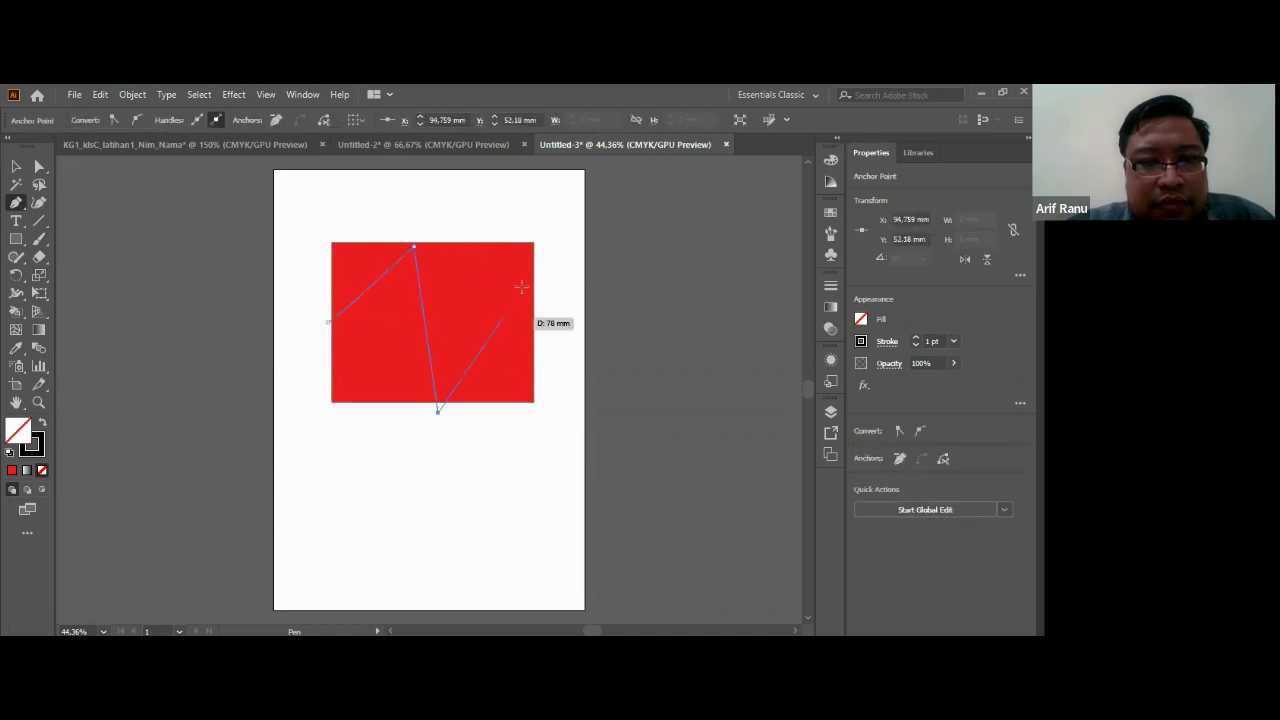
{"action": "left_click", "coordinate": [533, 280]}
{"action": "left_click", "coordinate": [507, 412]}
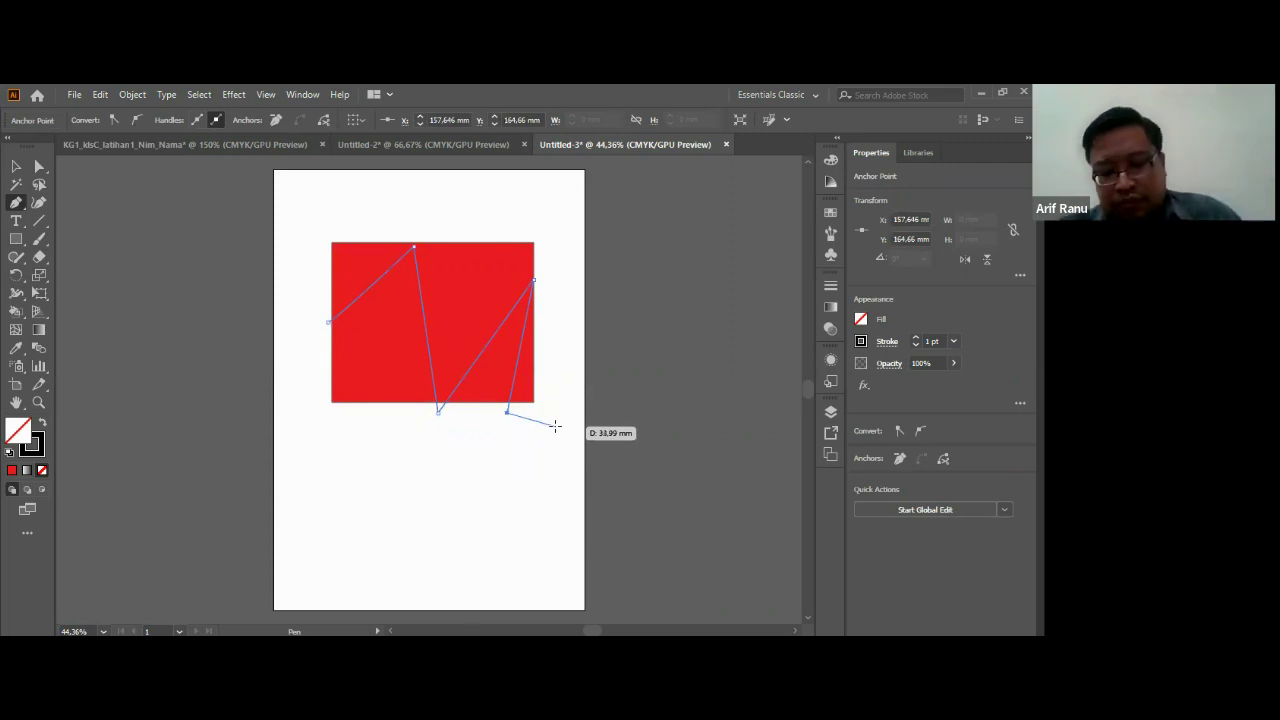
{"action": "key", "text": "v"}
{"action": "left_click", "coordinate": [517, 430]}
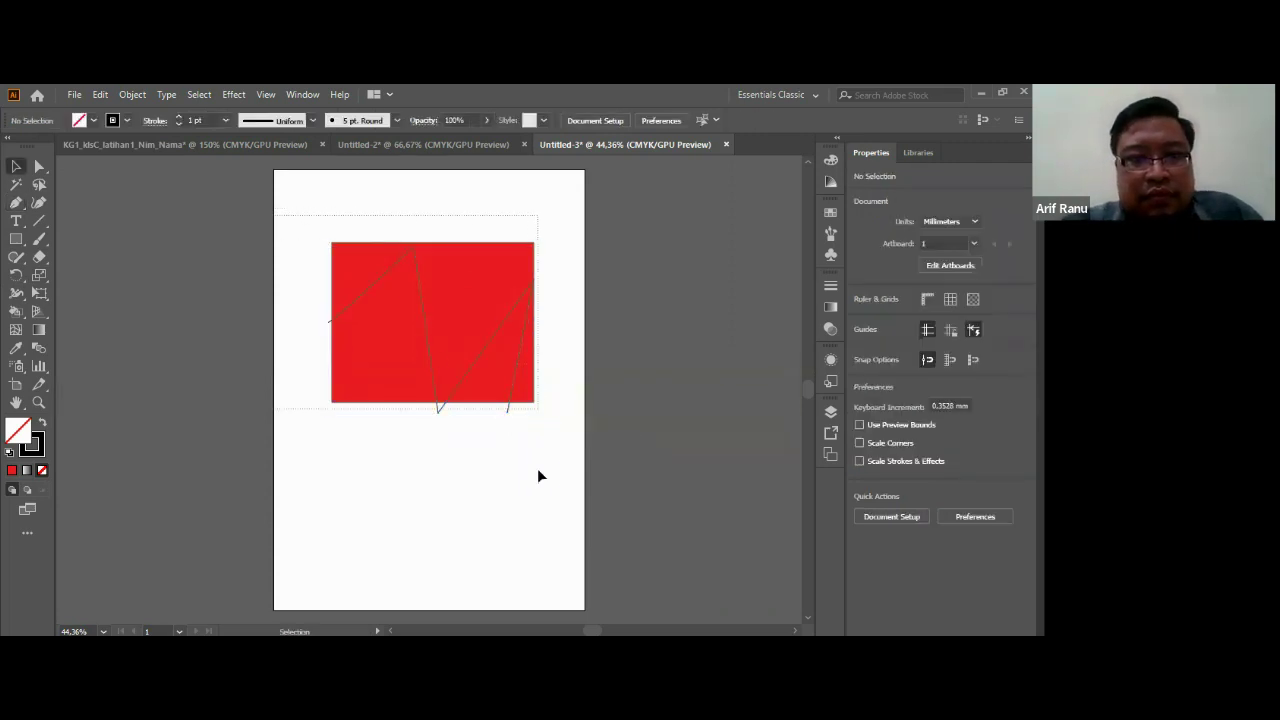
{"action": "left_click_drag", "start_coordinate": [288, 222], "coordinate": [557, 477]}
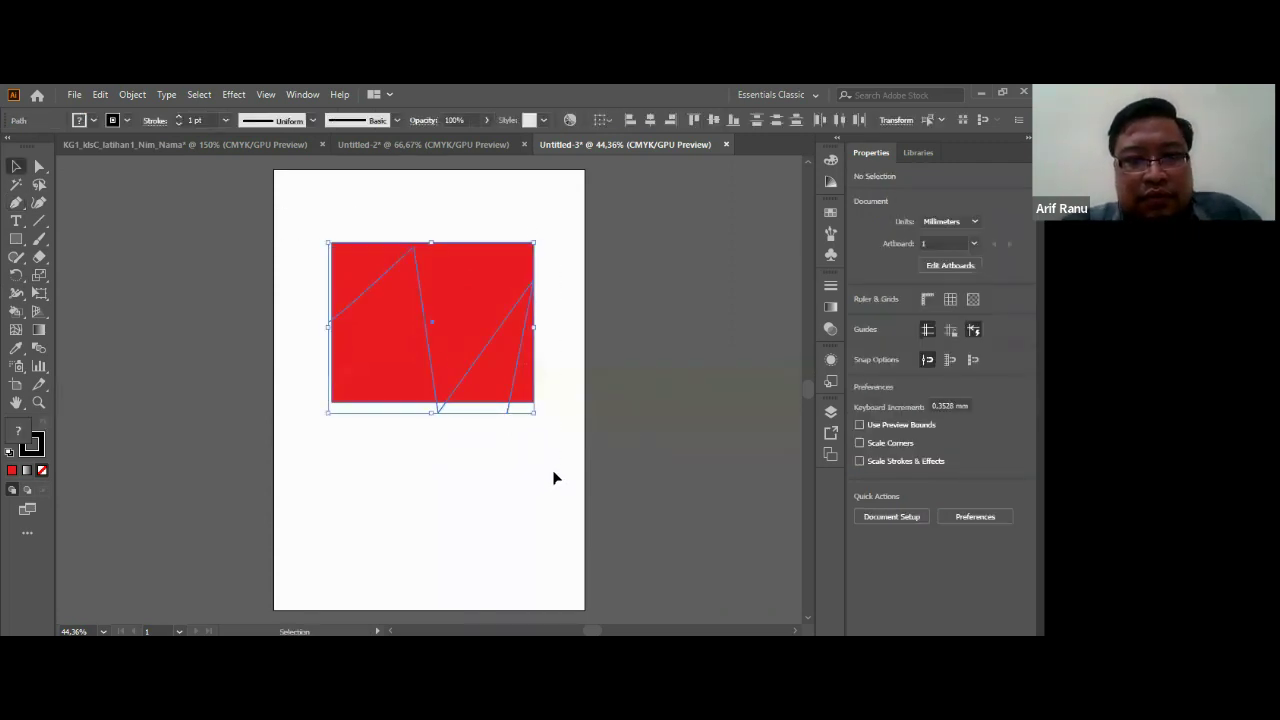
Step: Make the rectangle and zigzag a Live Paint group and fill the upper regions yellow
{"action": "left_click", "coordinate": [130, 95]}
{"action": "mouse_move", "coordinate": [198, 552]}
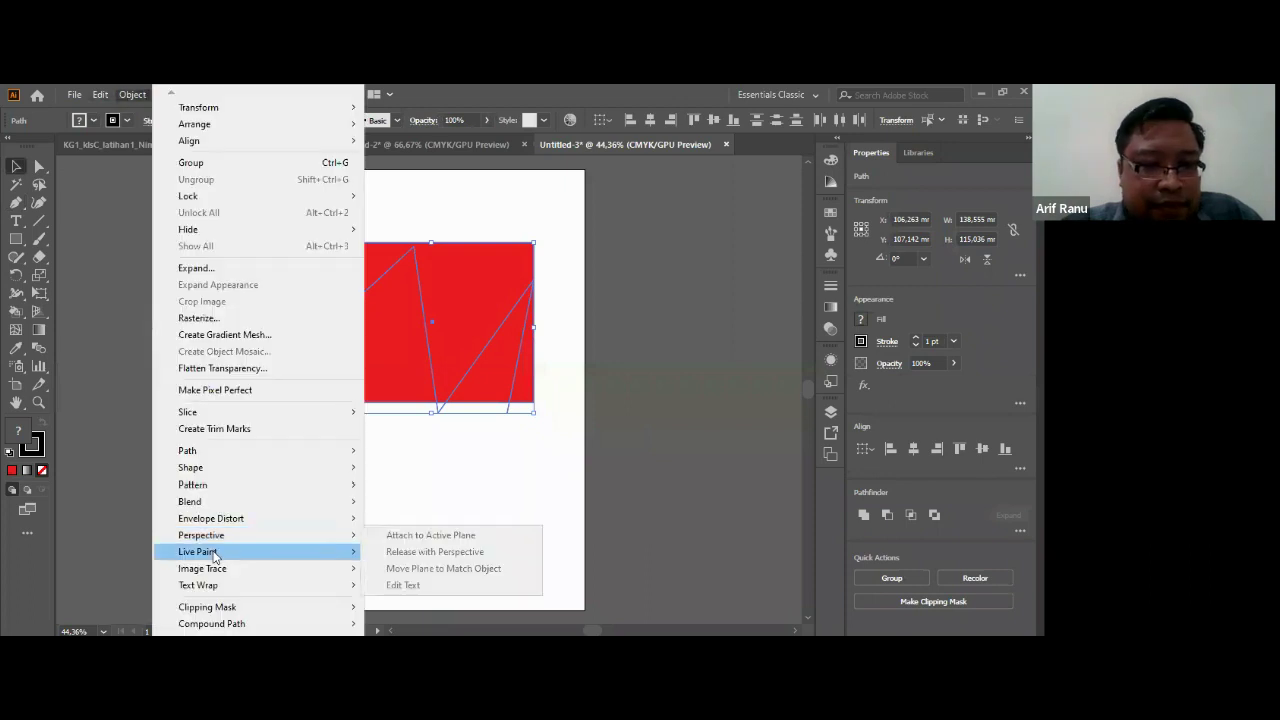
{"action": "left_click", "coordinate": [411, 553]}
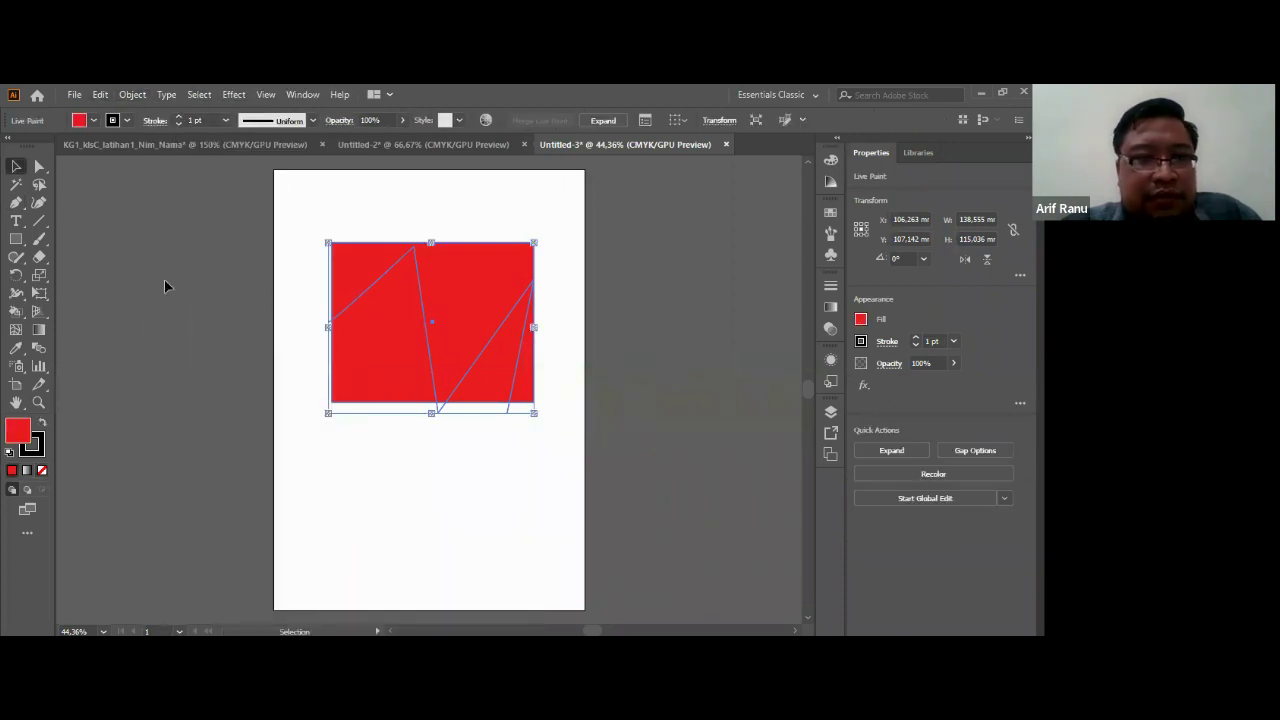
{"action": "key", "text": "k"}
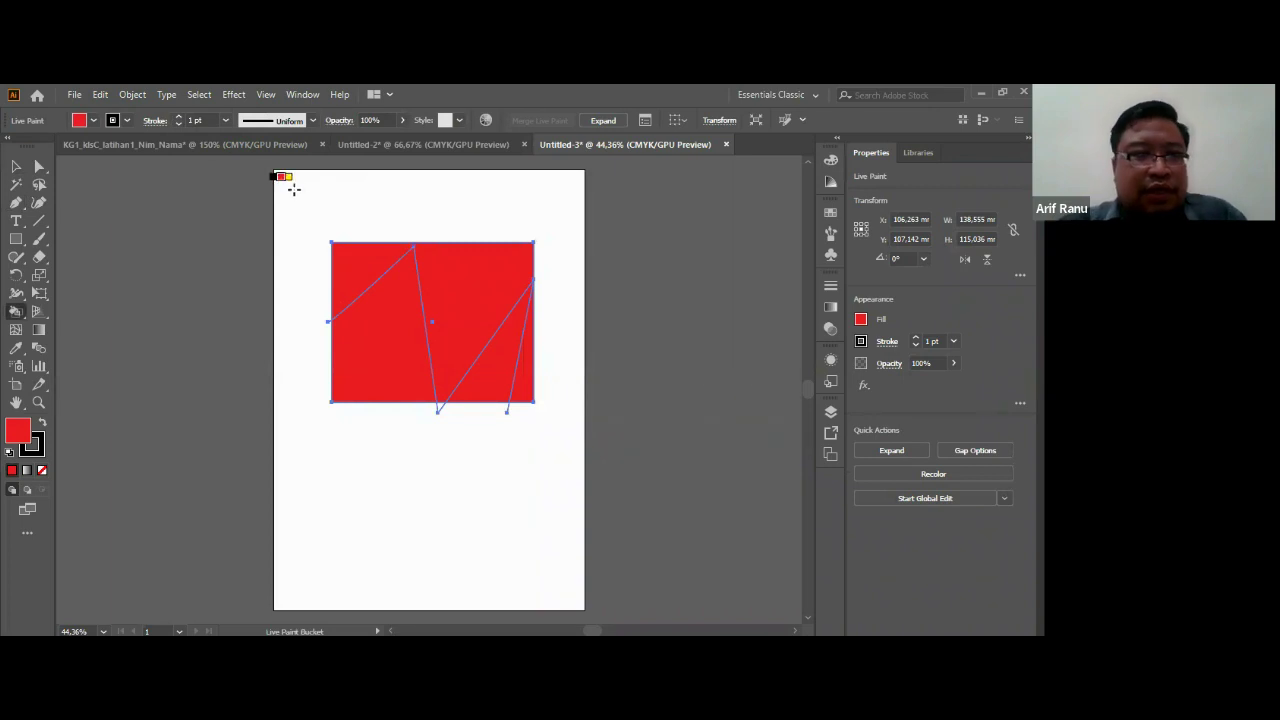
{"action": "key", "text": "Right"}
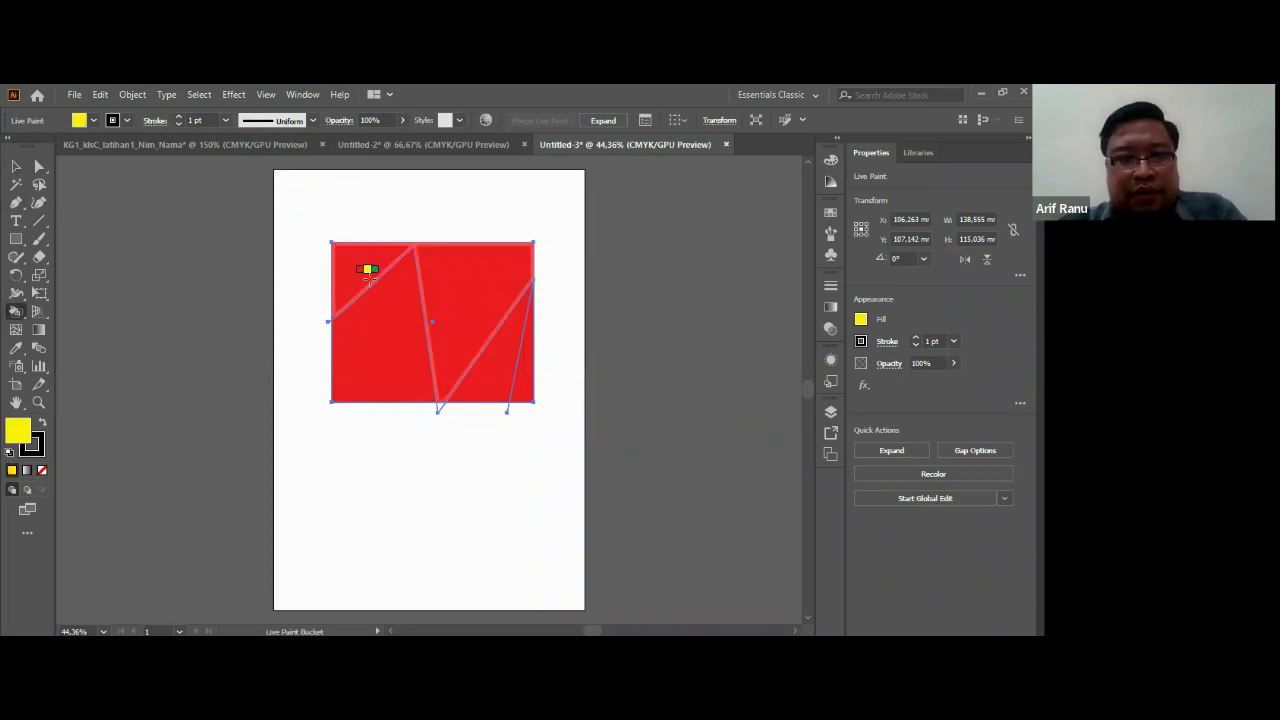
{"action": "left_click", "coordinate": [368, 270]}
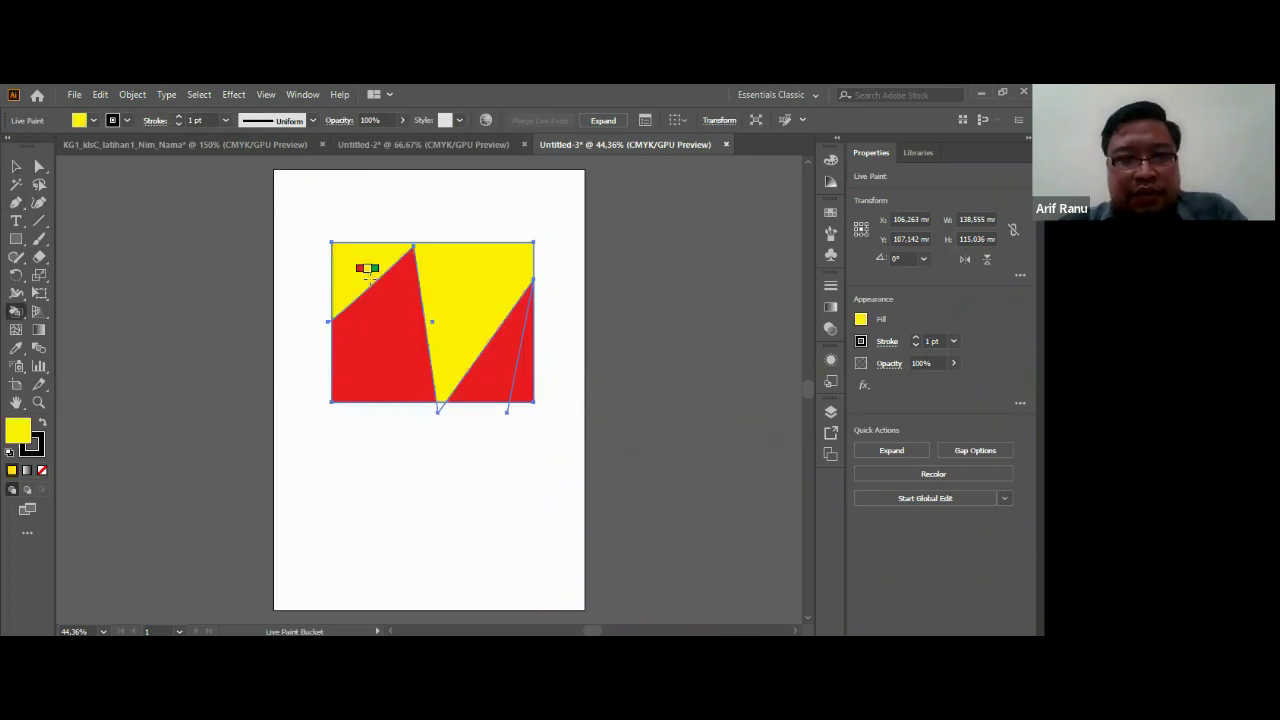
Step: Paint the left region green and the larger part of the red region purple
{"action": "key", "text": "Right"}
{"action": "left_click", "coordinate": [393, 355]}
{"action": "key", "text": "Right"}
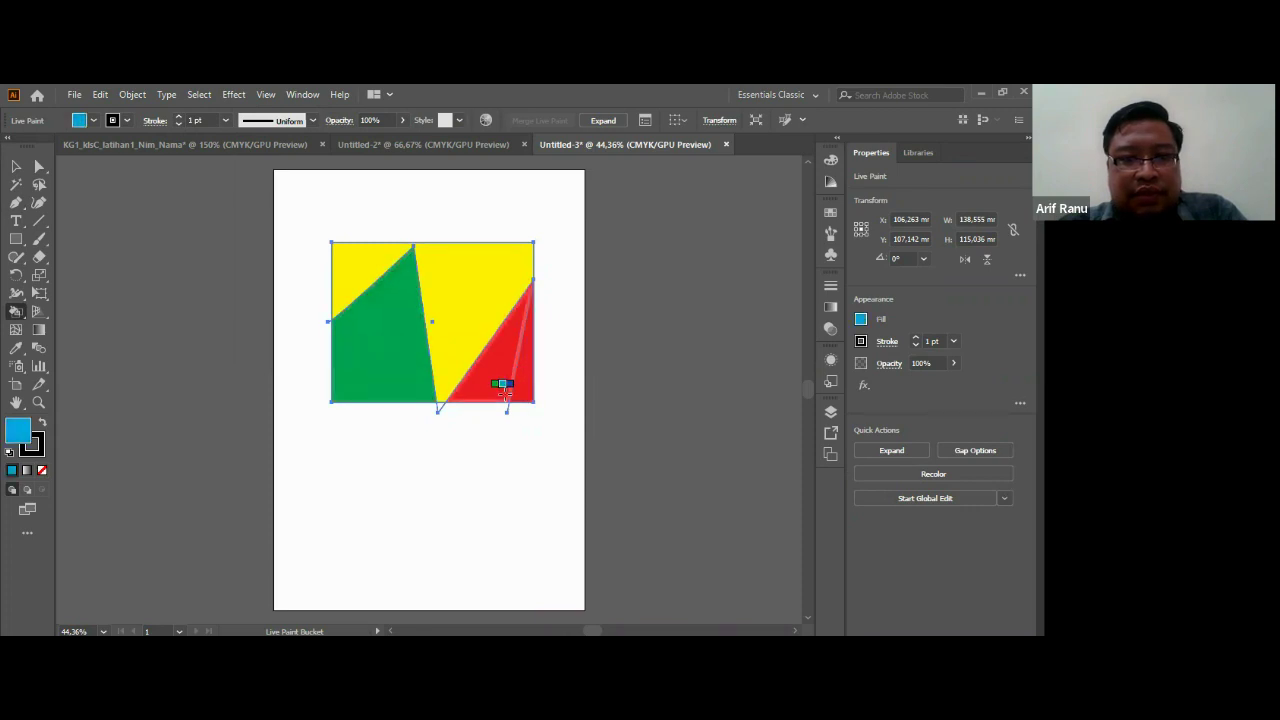
{"action": "key", "text": "Right"}
{"action": "key", "text": "Right"}
{"action": "key", "text": "Right"}
{"action": "key", "text": "Right"}
{"action": "key", "text": "Right"}
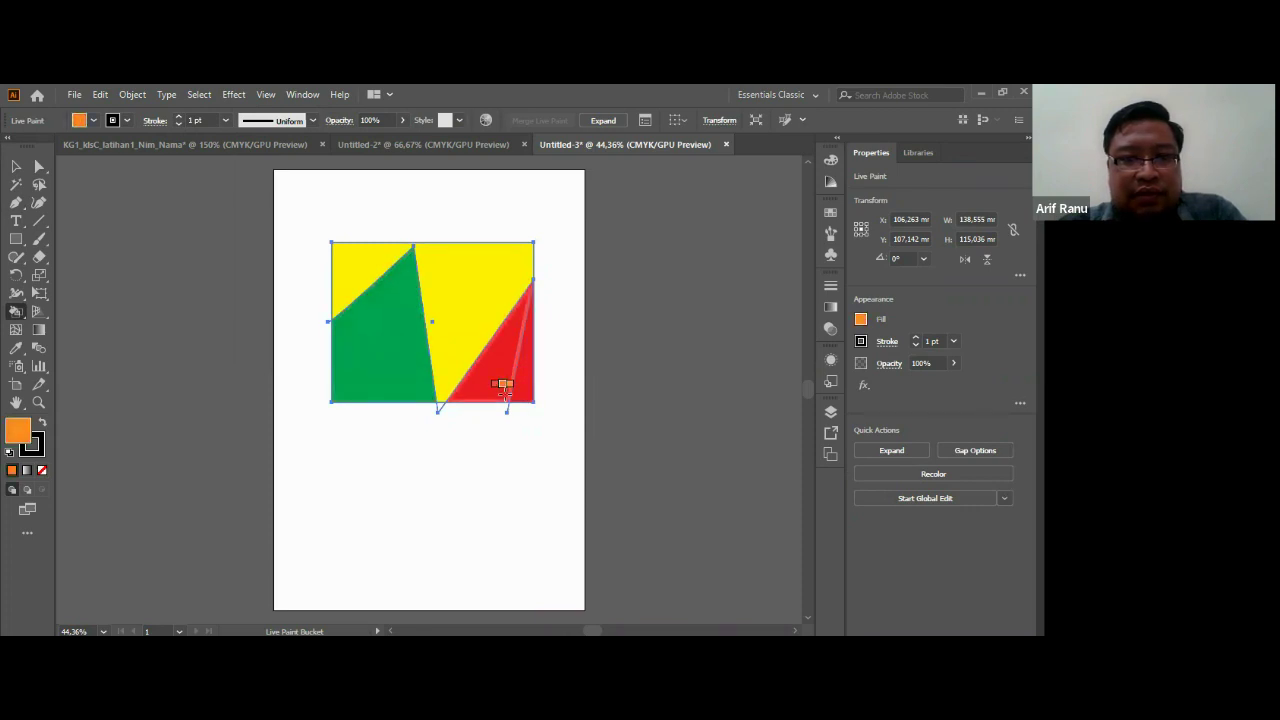
{"action": "key", "text": "Right"}
{"action": "key", "text": "Right"}
{"action": "key", "text": "Right"}
{"action": "key", "text": "Right"}
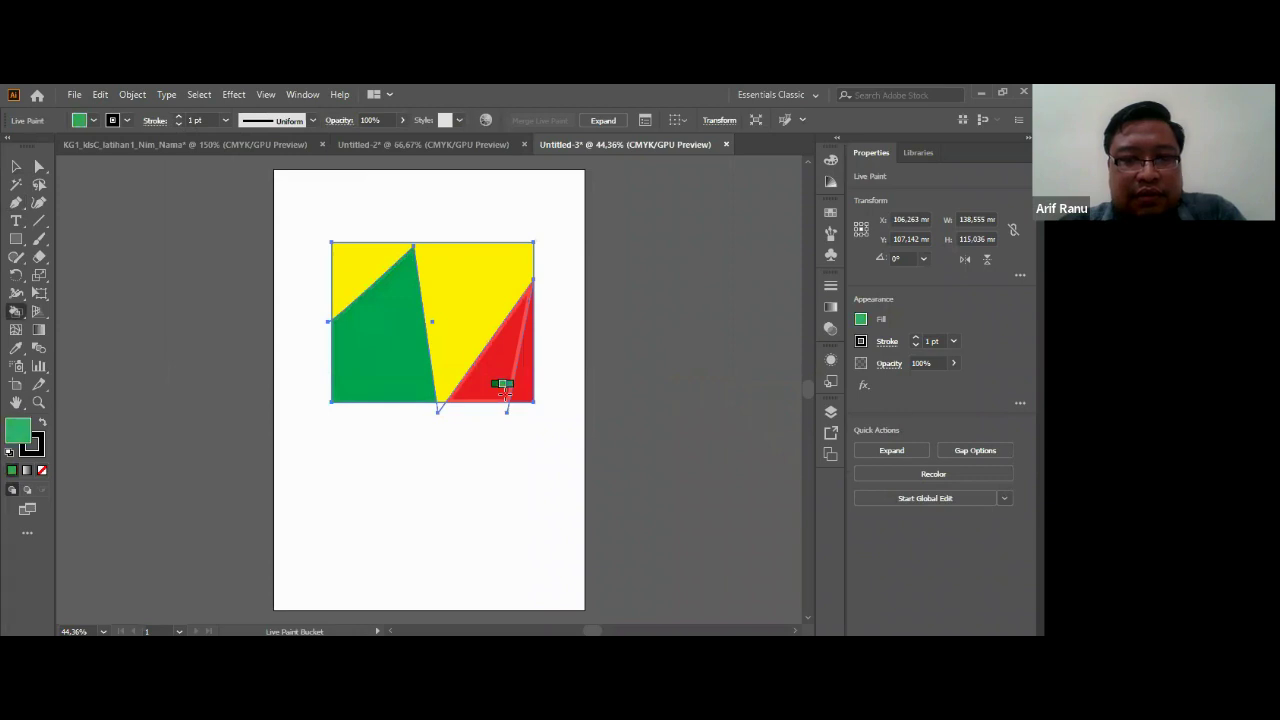
{"action": "key", "text": "Right"}
{"action": "key", "text": "Right"}
{"action": "key", "text": "Right"}
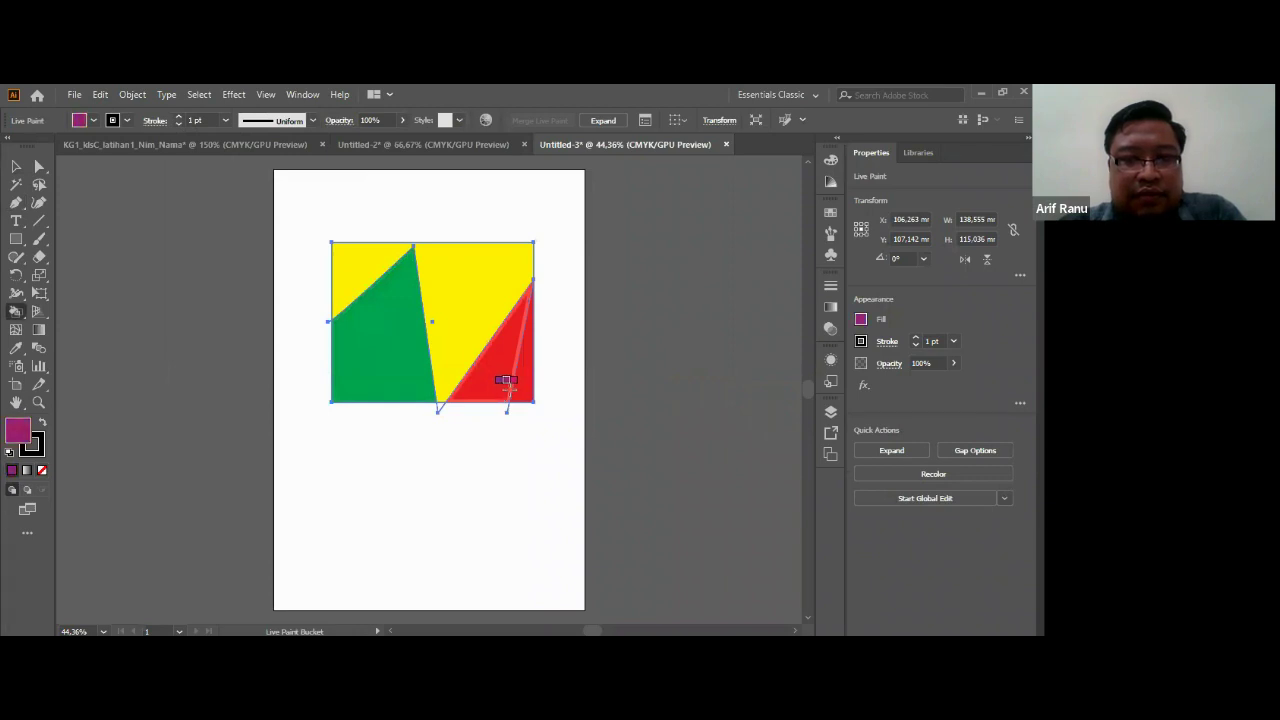
{"action": "left_click", "coordinate": [503, 375]}
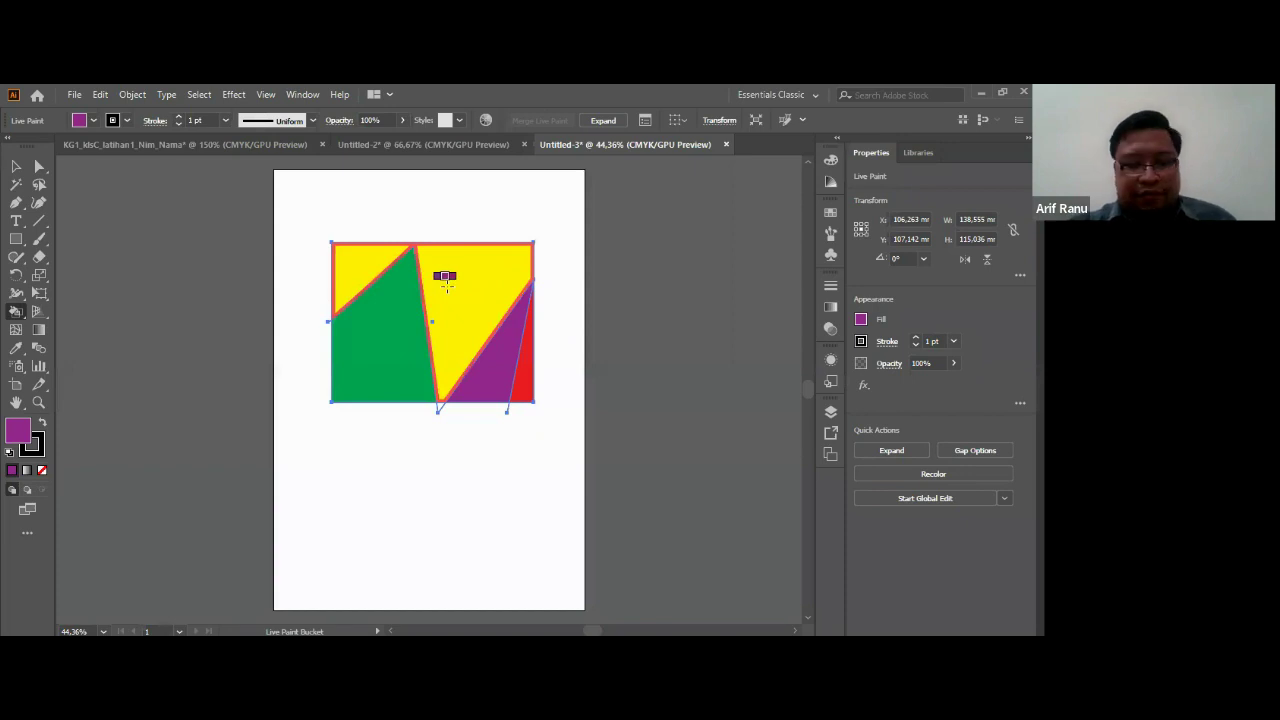
{"action": "key", "text": "ctrl+plus"}
{"action": "key", "text": "ctrl+plus"}
{"action": "key", "text": "ctrl+plus"}
{"action": "key", "text": "ctrl+plus"}
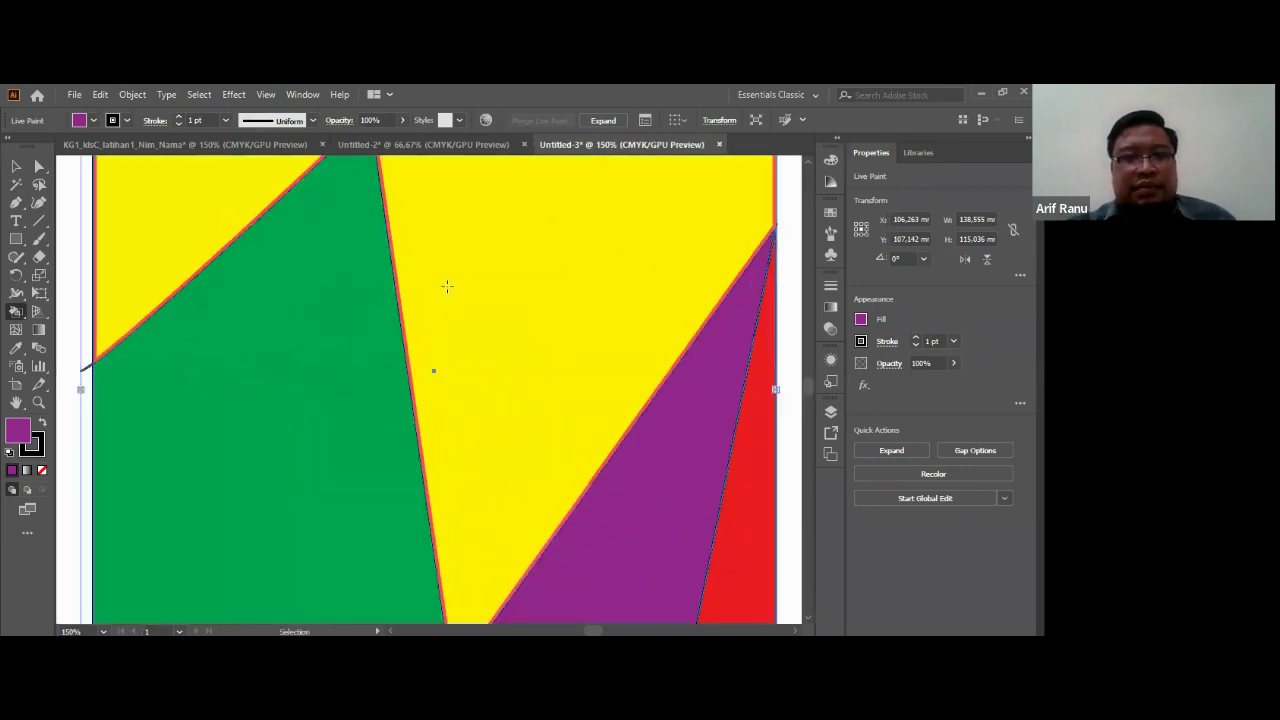
Step: Recolour the yellow regions light blue with the Live Paint Bucket
{"action": "scroll", "coordinate": [446, 285], "scroll_direction": "up", "scroll_amount": 2}
{"action": "scroll", "coordinate": [430, 280], "scroll_direction": "up", "scroll_amount": 1}
{"action": "scroll", "coordinate": [415, 277], "scroll_direction": "up", "scroll_amount": 1}
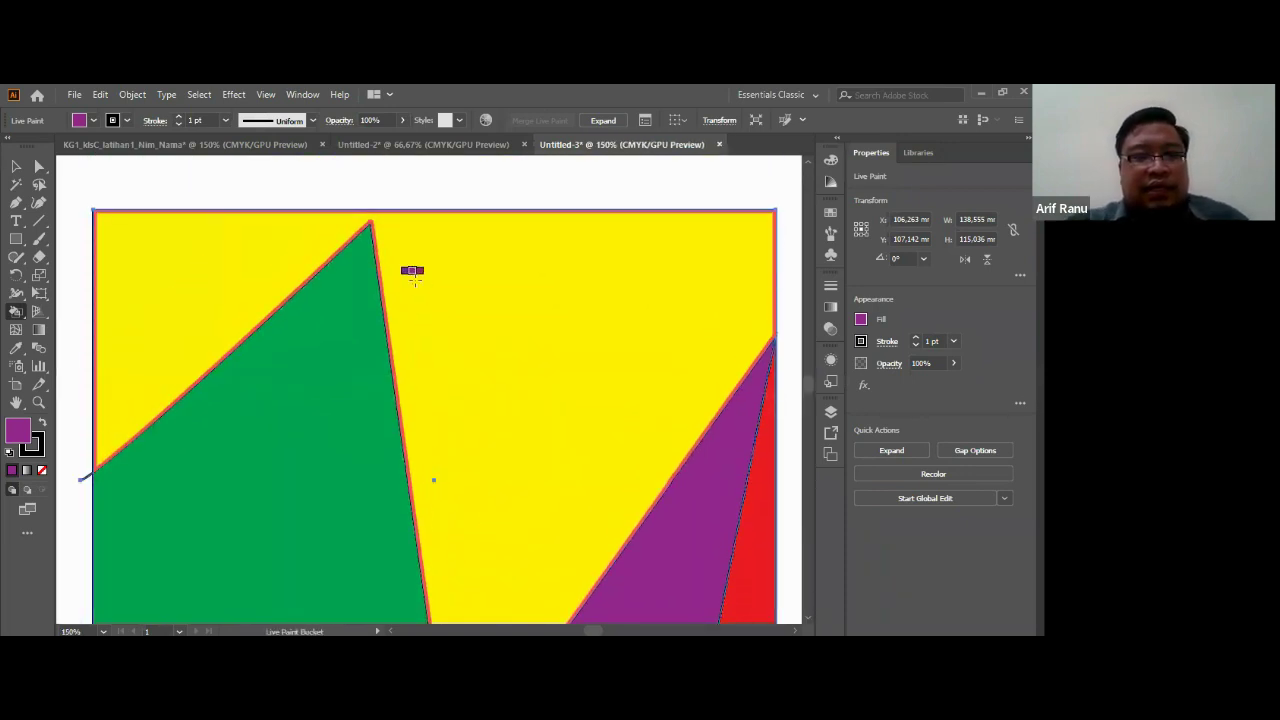
{"action": "scroll", "coordinate": [412, 240], "scroll_direction": "down", "scroll_amount": 4}
{"action": "scroll", "coordinate": [411, 220], "scroll_direction": "up", "scroll_amount": 4}
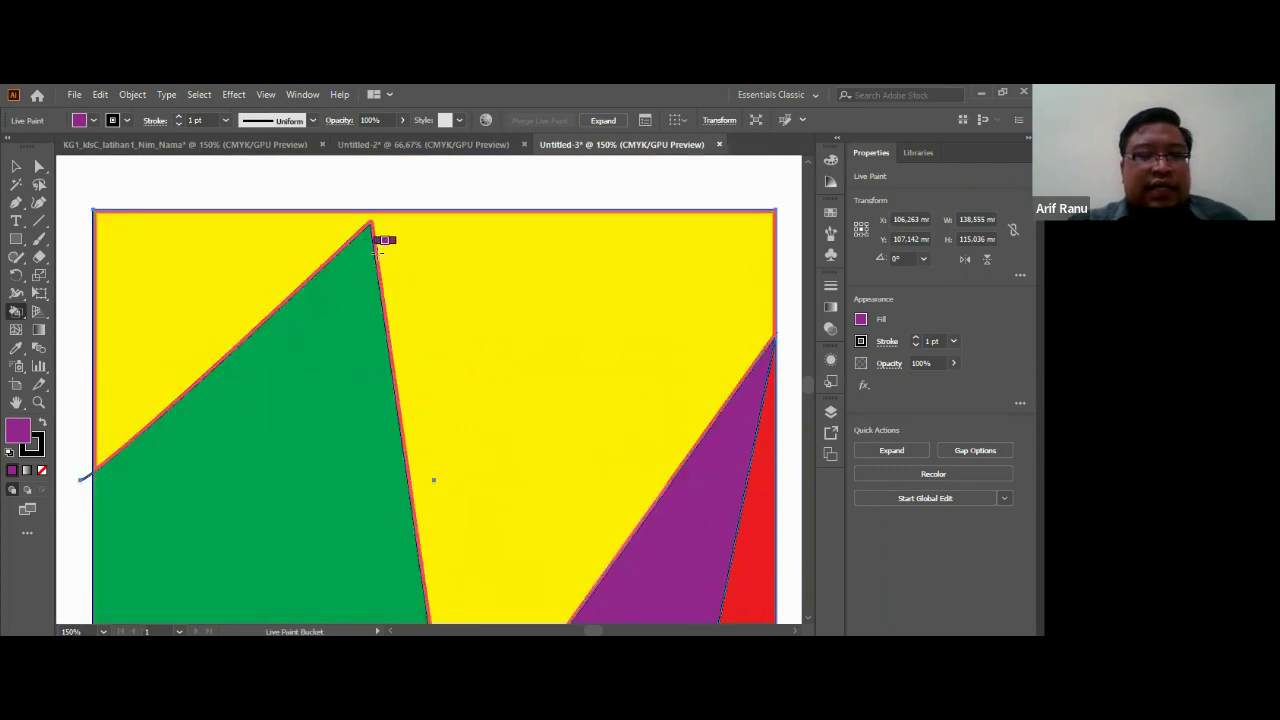
{"action": "scroll", "coordinate": [370, 270], "scroll_direction": "down", "scroll_amount": 3}
{"action": "scroll", "coordinate": [470, 390], "scroll_direction": "up", "scroll_amount": 2}
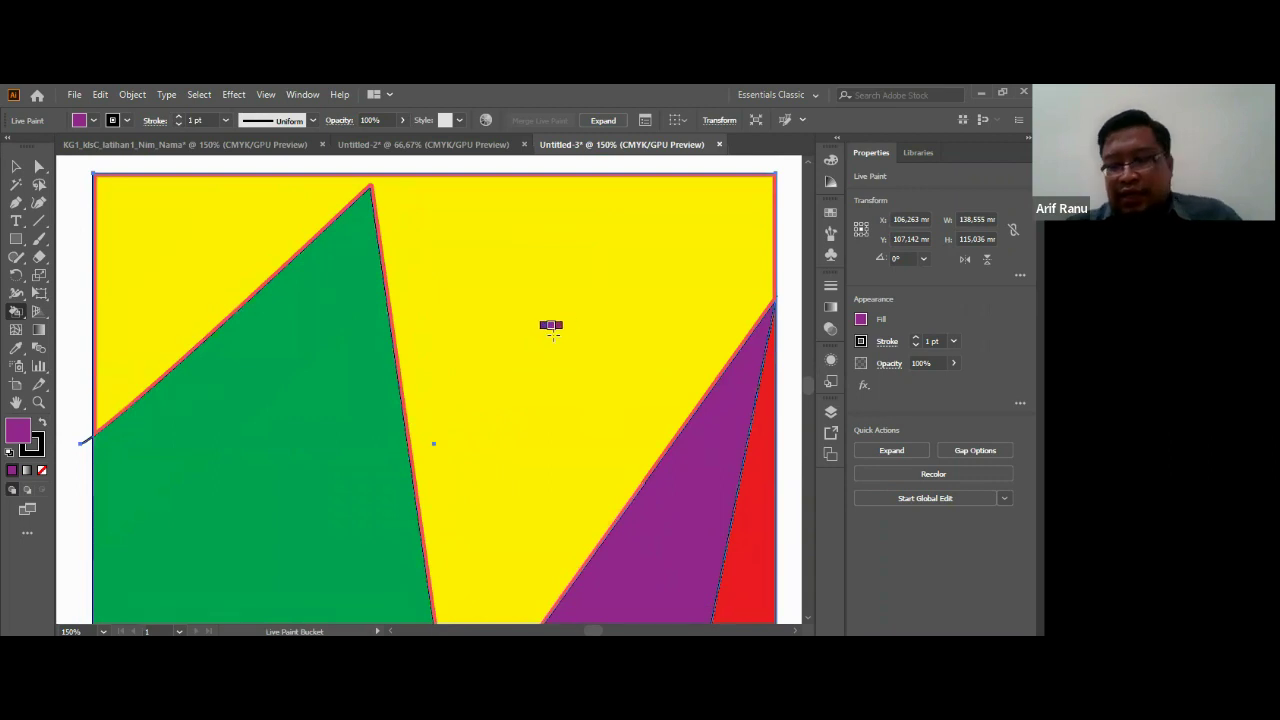
{"action": "key", "text": "Left"}
{"action": "key", "text": "Left"}
{"action": "key", "text": "Left"}
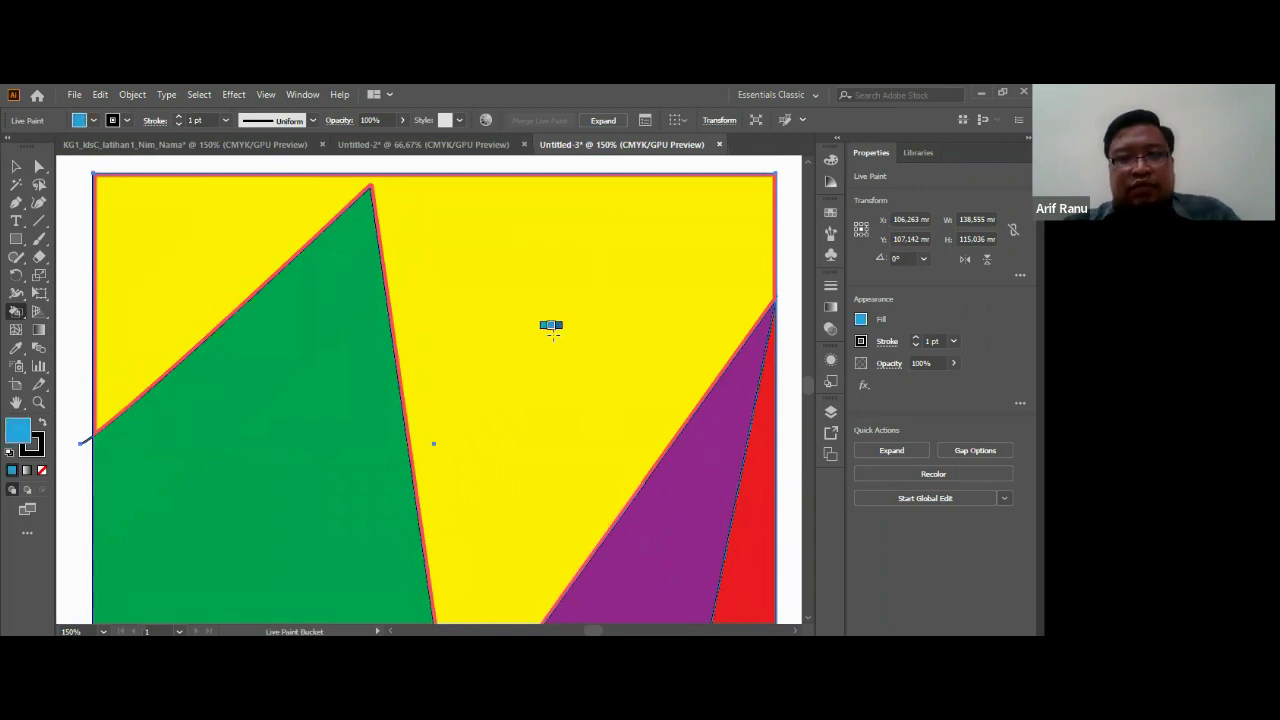
{"action": "left_click", "coordinate": [551, 327]}
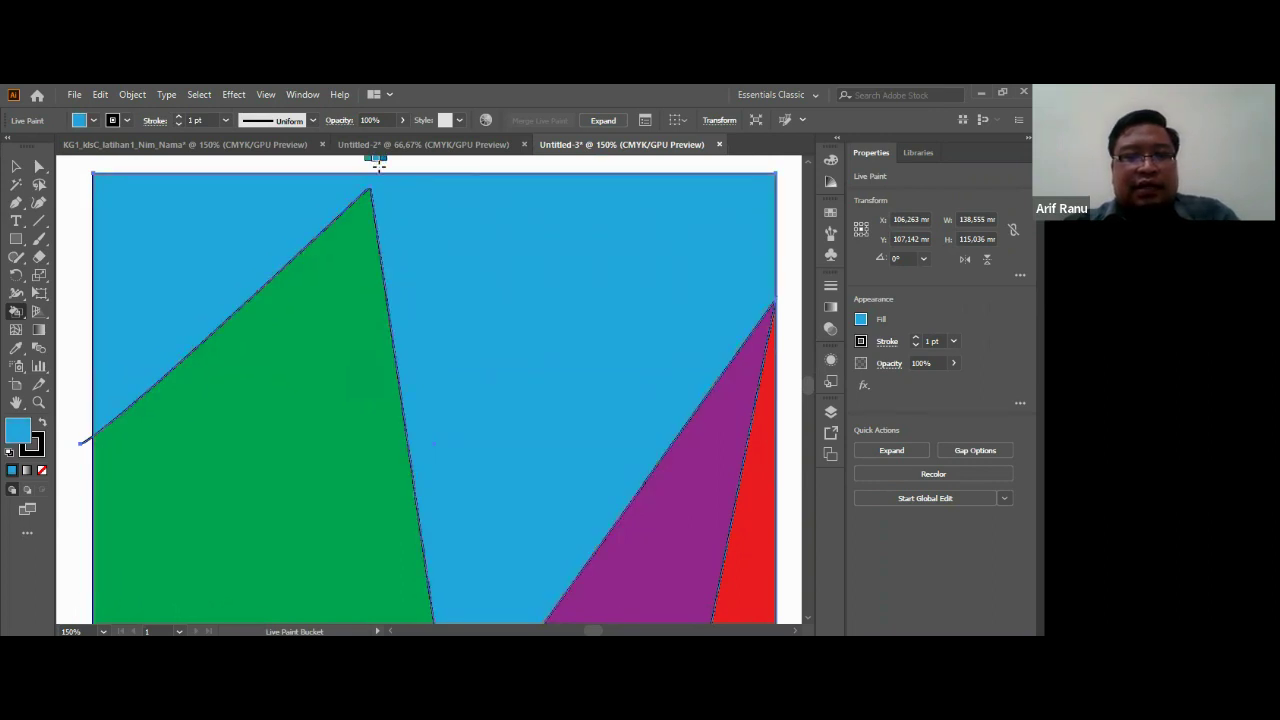
Step: Zoom out to the whole artboard and nudge the coloured artwork upward
{"action": "scroll", "coordinate": [497, 395], "scroll_direction": "up", "scroll_amount": 1}
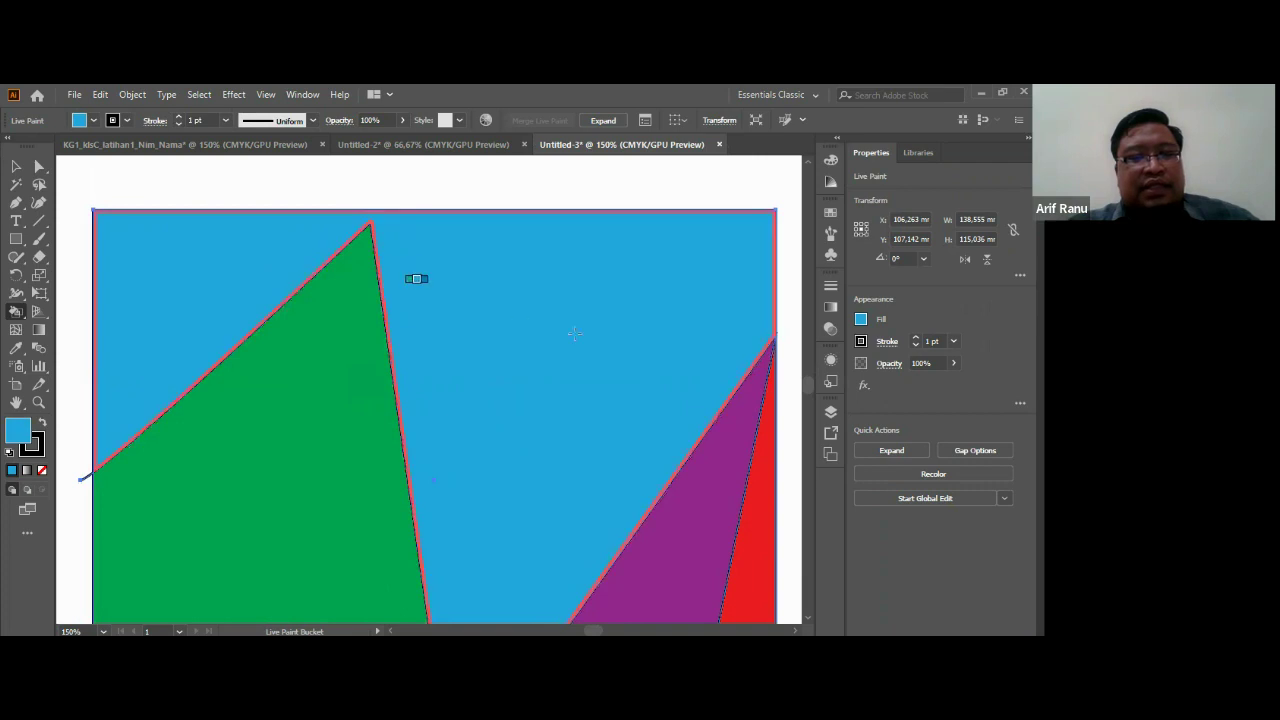
{"action": "scroll", "coordinate": [606, 346], "scroll_direction": "down", "scroll_amount": 2}
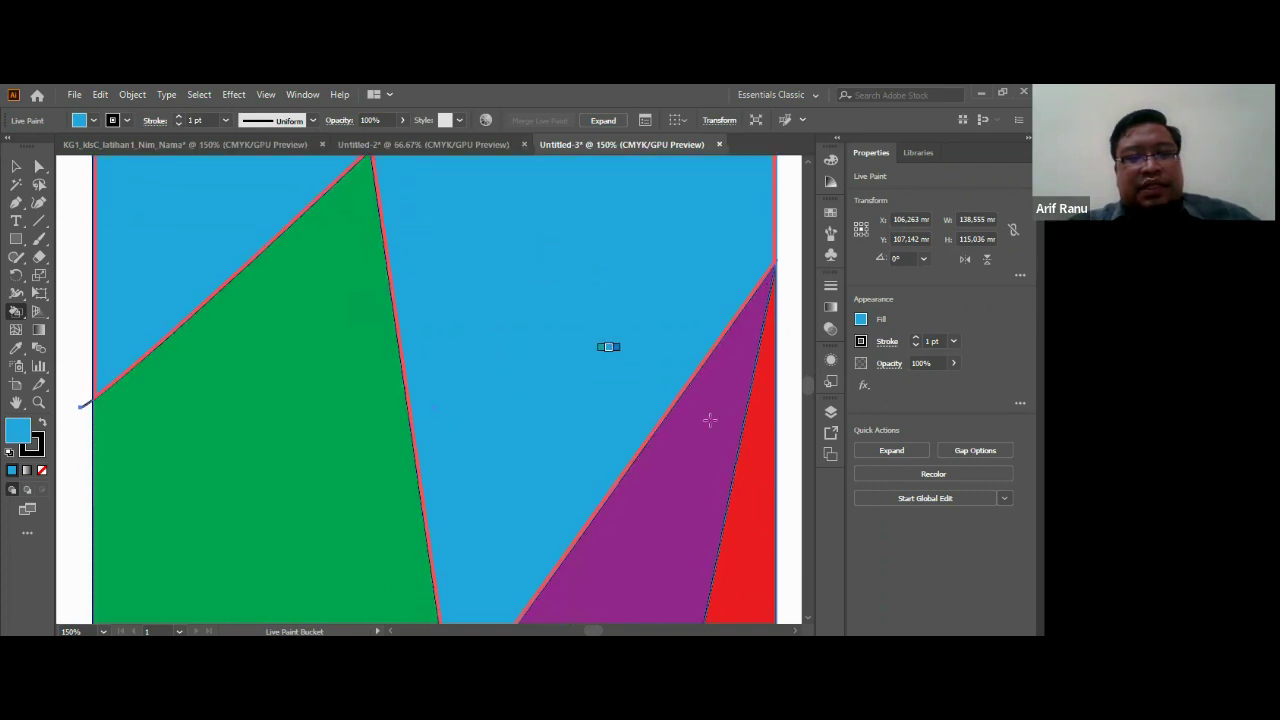
{"action": "scroll", "coordinate": [771, 451], "scroll_direction": "down", "scroll_amount": 3}
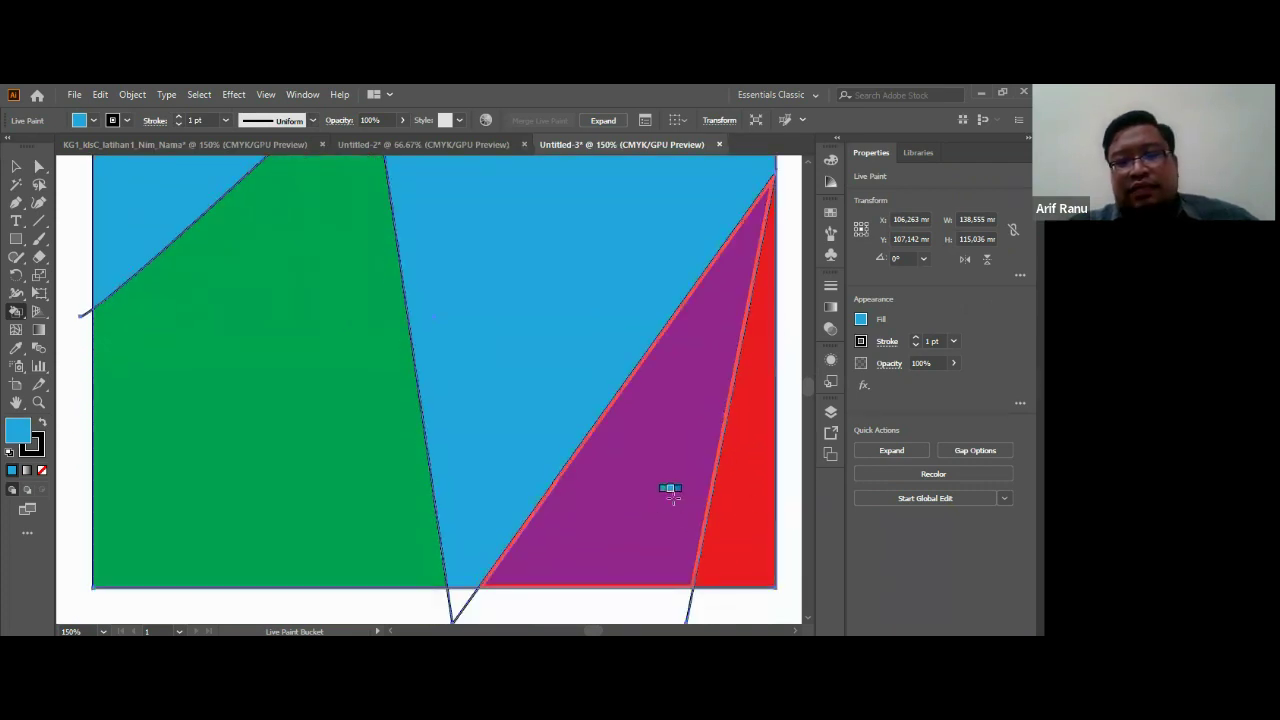
{"action": "scroll", "coordinate": [591, 471], "scroll_direction": "up", "scroll_amount": 2}
{"action": "scroll", "coordinate": [590, 470], "scroll_direction": "up", "scroll_amount": 1}
{"action": "key", "text": "minus"}
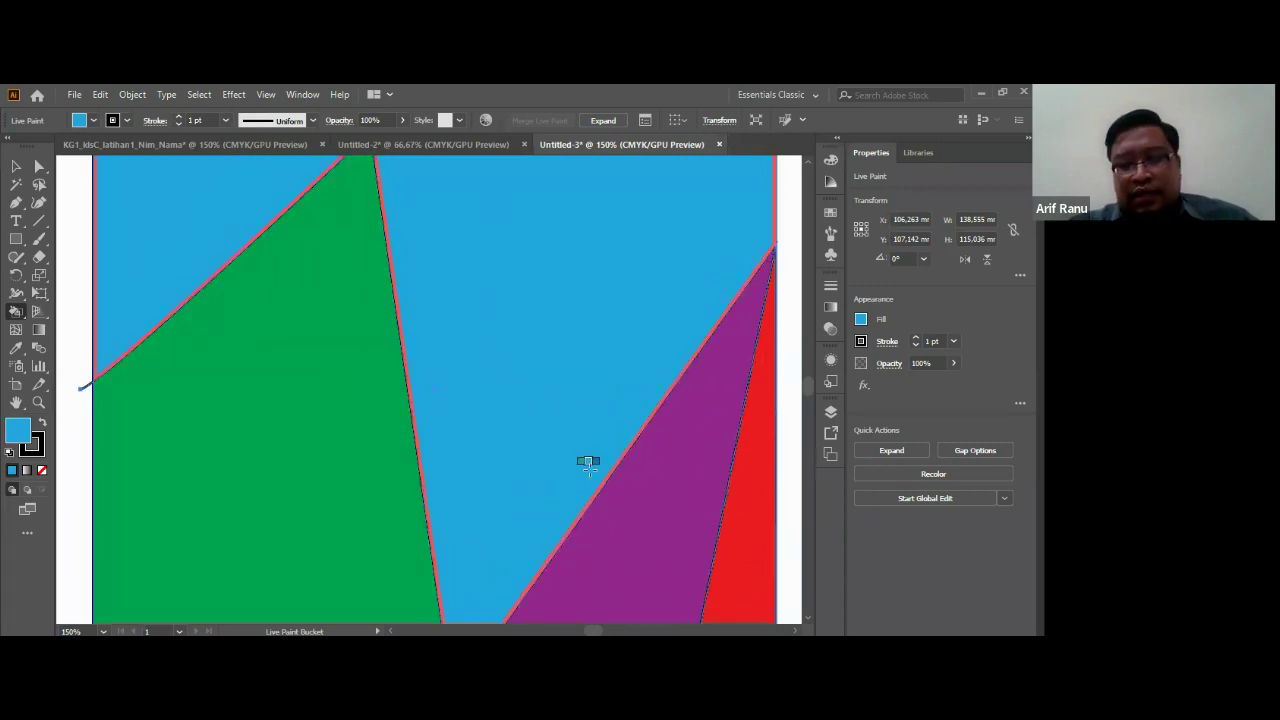
{"action": "key", "text": "ctrl+minus"}
{"action": "key", "text": "ctrl+minus"}
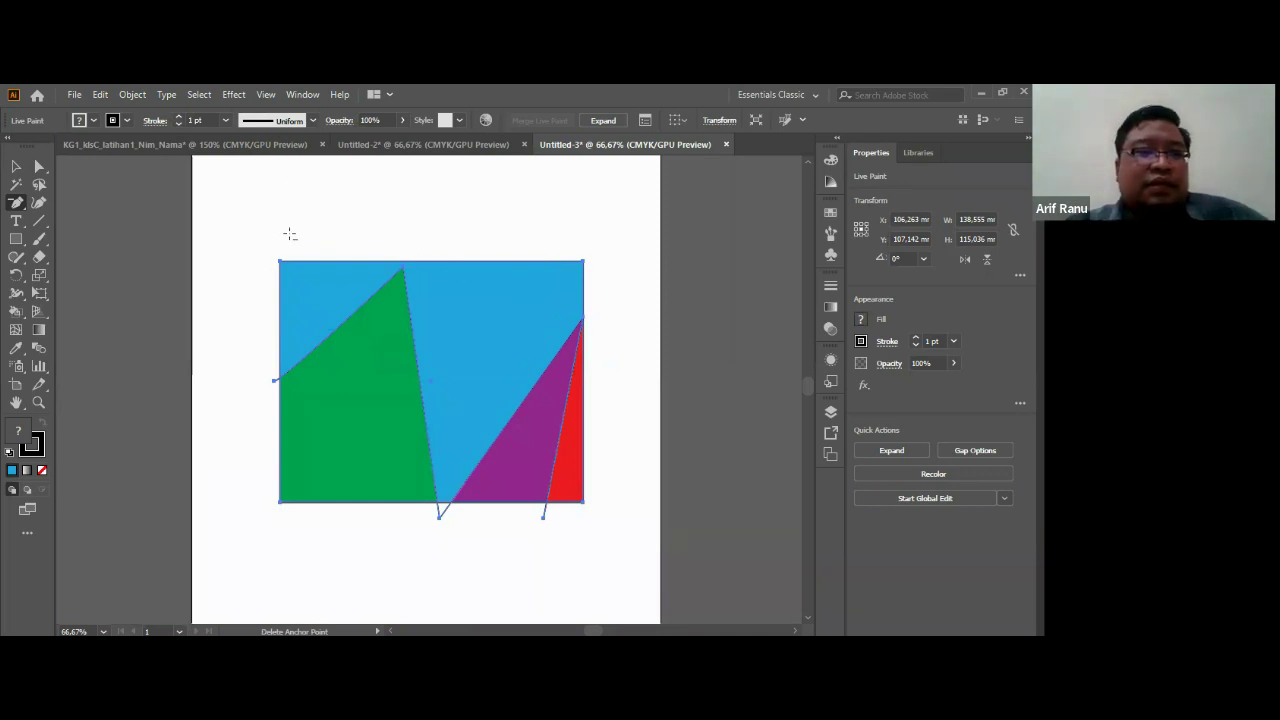
{"action": "key", "text": "shift+Up"}
{"action": "key", "text": "shift+Up"}
{"action": "key", "text": "shift+Up"}
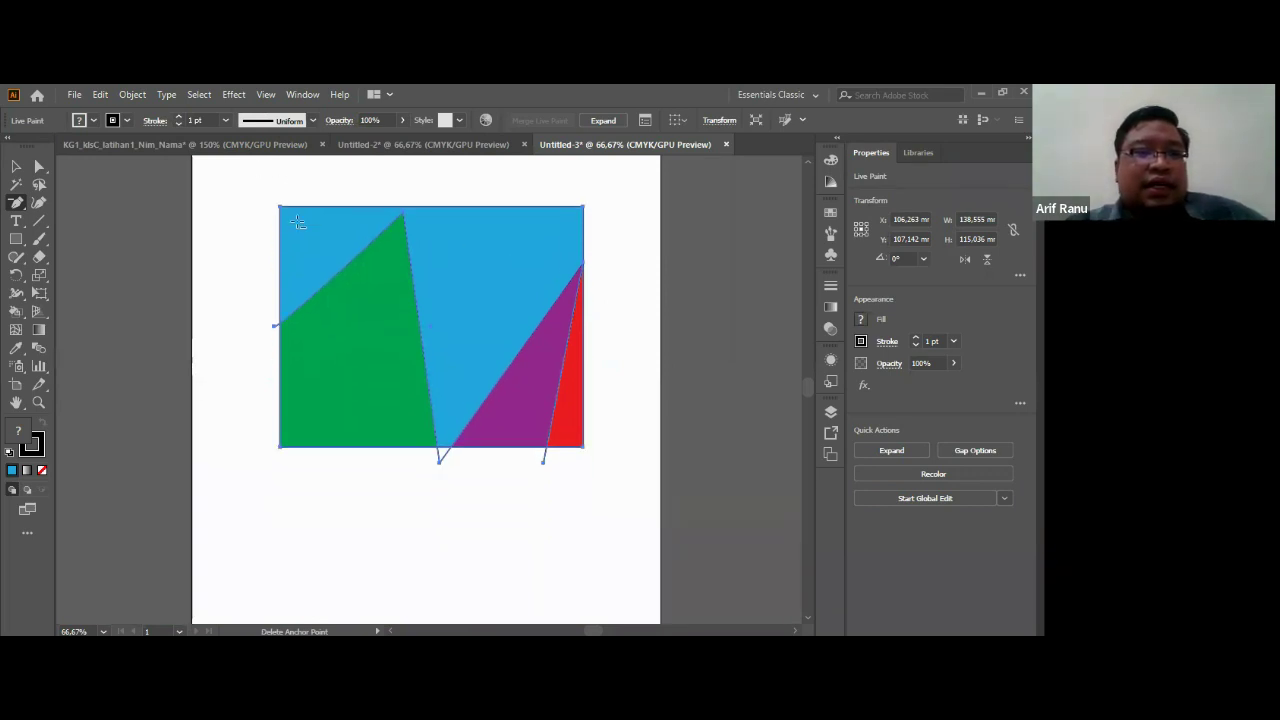
{"action": "key", "text": "shift+Up"}
{"action": "key", "text": "shift+Up"}
{"action": "key", "text": "shift+Up"}
{"action": "key", "text": "shift+Up"}
{"action": "key", "text": "shift+Up"}
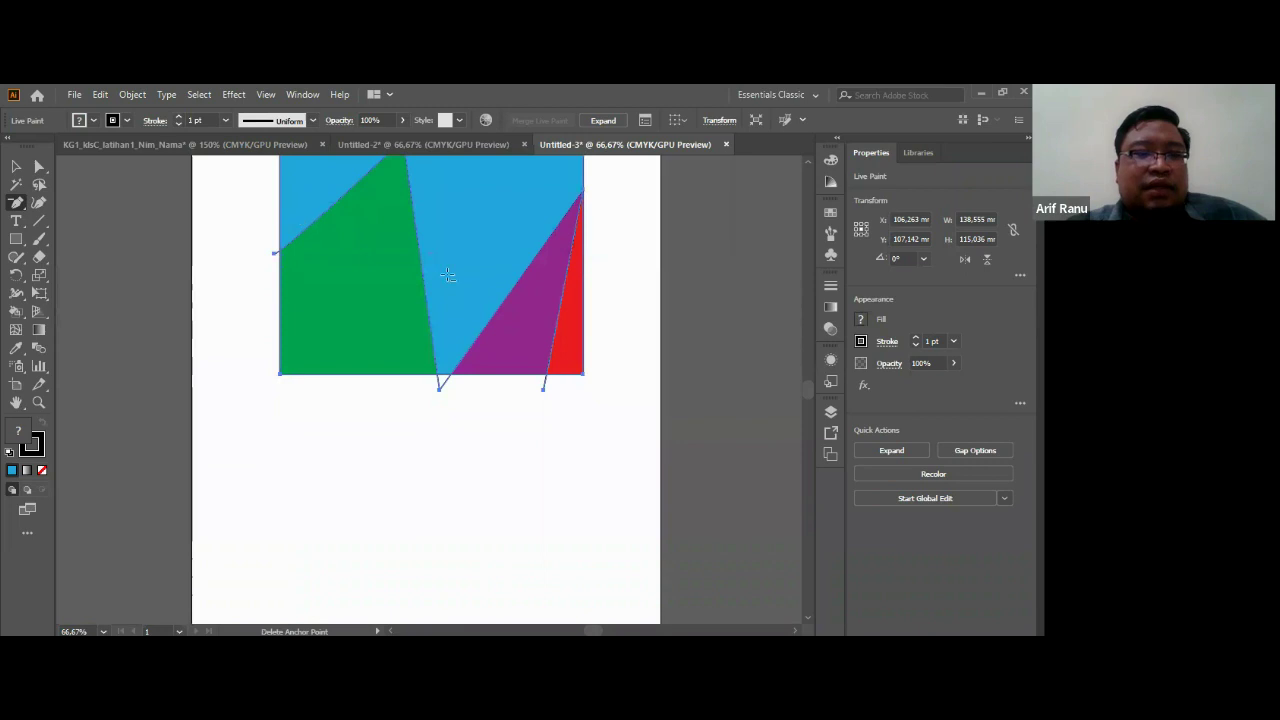
{"action": "left_click", "coordinate": [401, 140]}
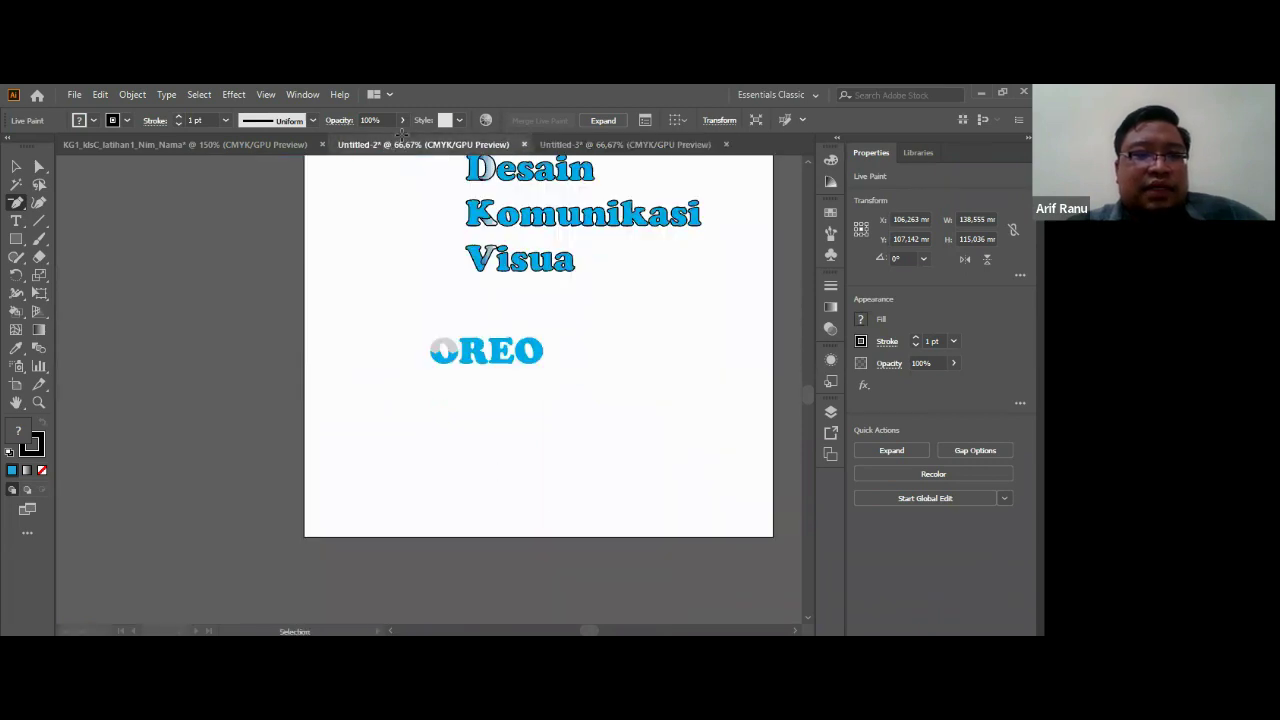
{"action": "scroll", "coordinate": [505, 378], "scroll_direction": "up", "scroll_amount": 3}
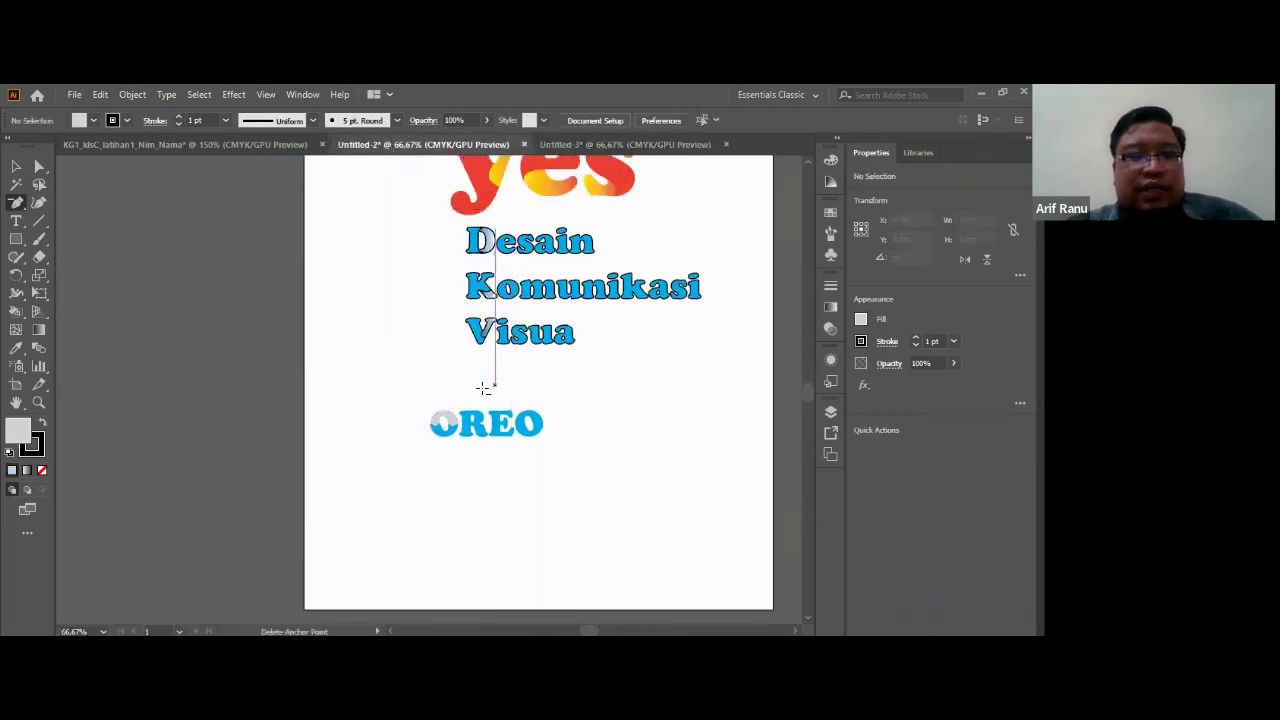
{"action": "key", "text": "ctrl+plus"}
{"action": "key", "text": "ctrl+plus"}
{"action": "key", "text": "ctrl+plus"}
{"action": "key", "text": "ctrl+plus"}
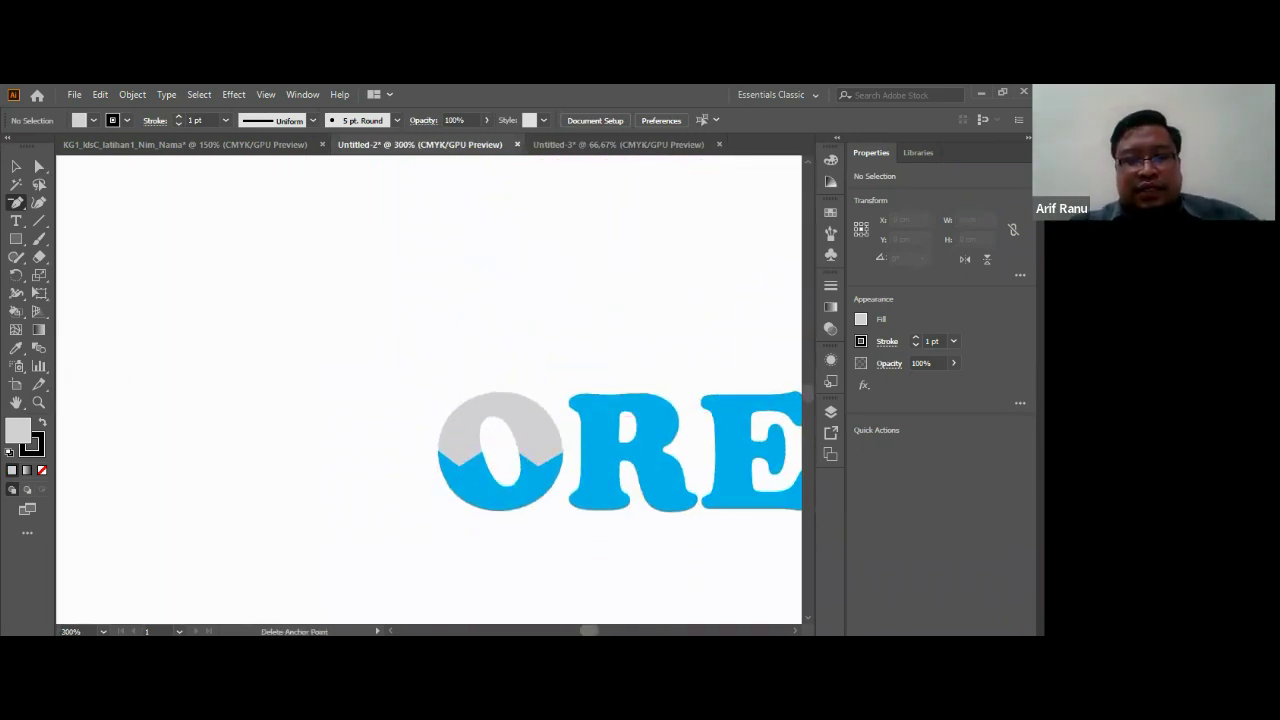
{"action": "scroll", "coordinate": [429, 395], "scroll_direction": "left", "scroll_amount": 10}
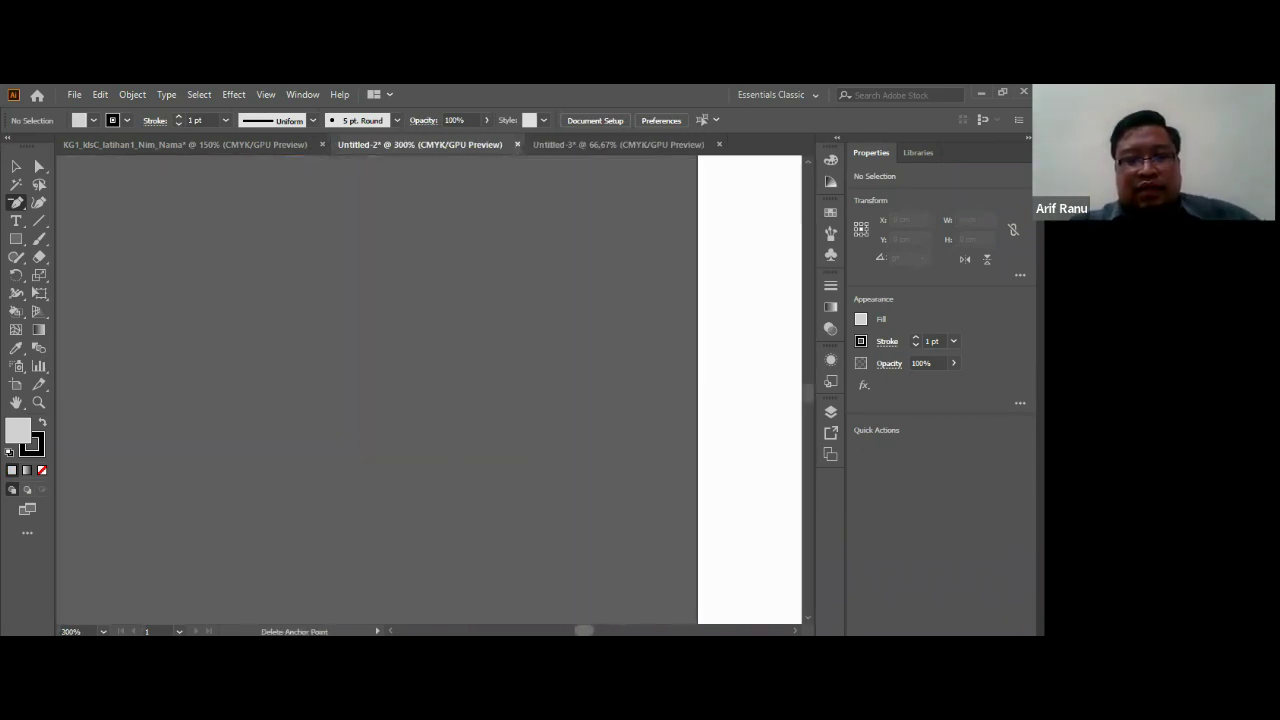
{"action": "scroll", "coordinate": [659, 533], "scroll_direction": "right", "scroll_amount": 8}
{"action": "scroll", "coordinate": [659, 533], "scroll_direction": "right", "scroll_amount": 2}
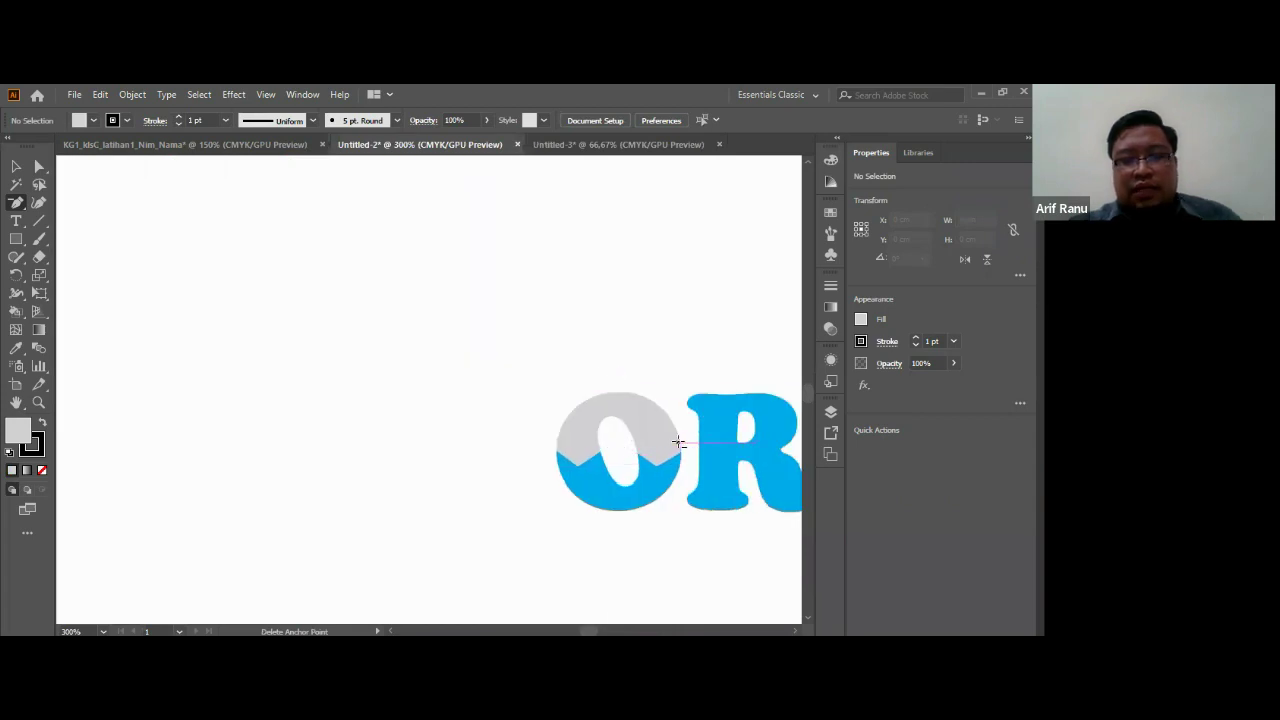
{"action": "key", "text": "ctrl+minus"}
{"action": "key", "text": "ctrl+minus"}
{"action": "key", "text": "ctrl+minus"}
{"action": "key", "text": "ctrl+minus"}
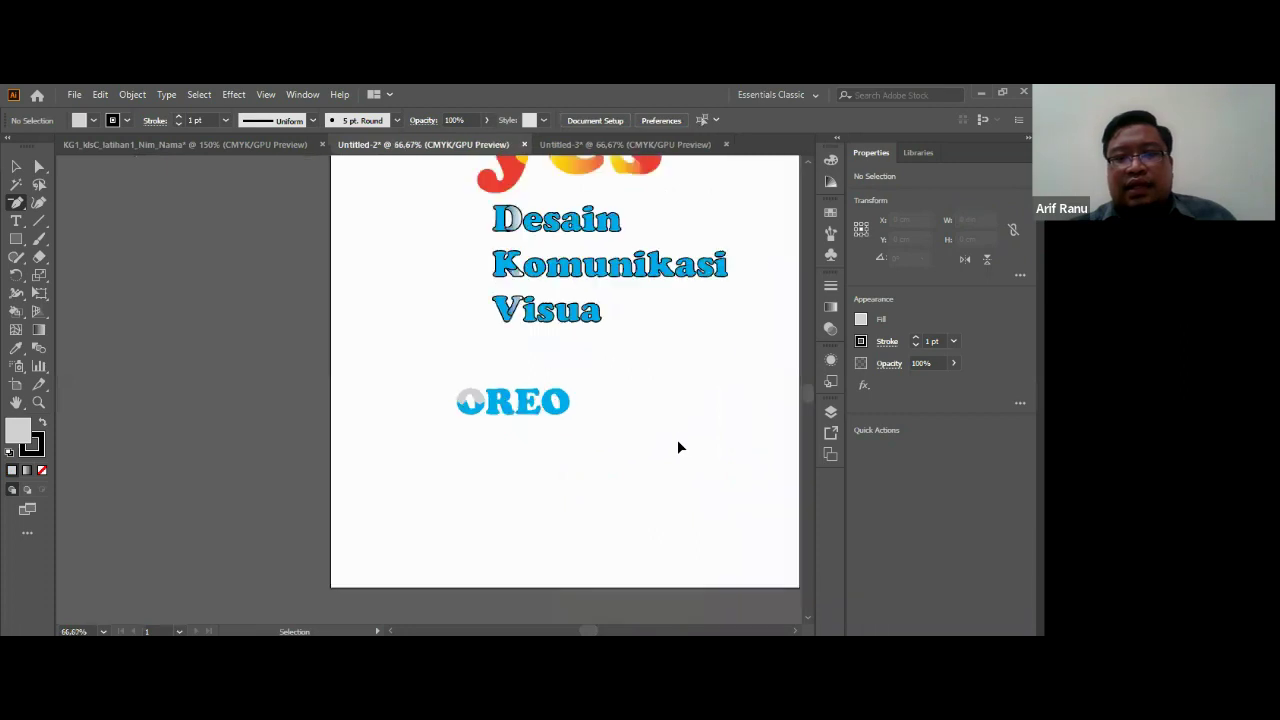
{"action": "scroll", "coordinate": [680, 423], "scroll_direction": "up", "scroll_amount": 1}
{"action": "scroll", "coordinate": [680, 423], "scroll_direction": "up", "scroll_amount": 3}
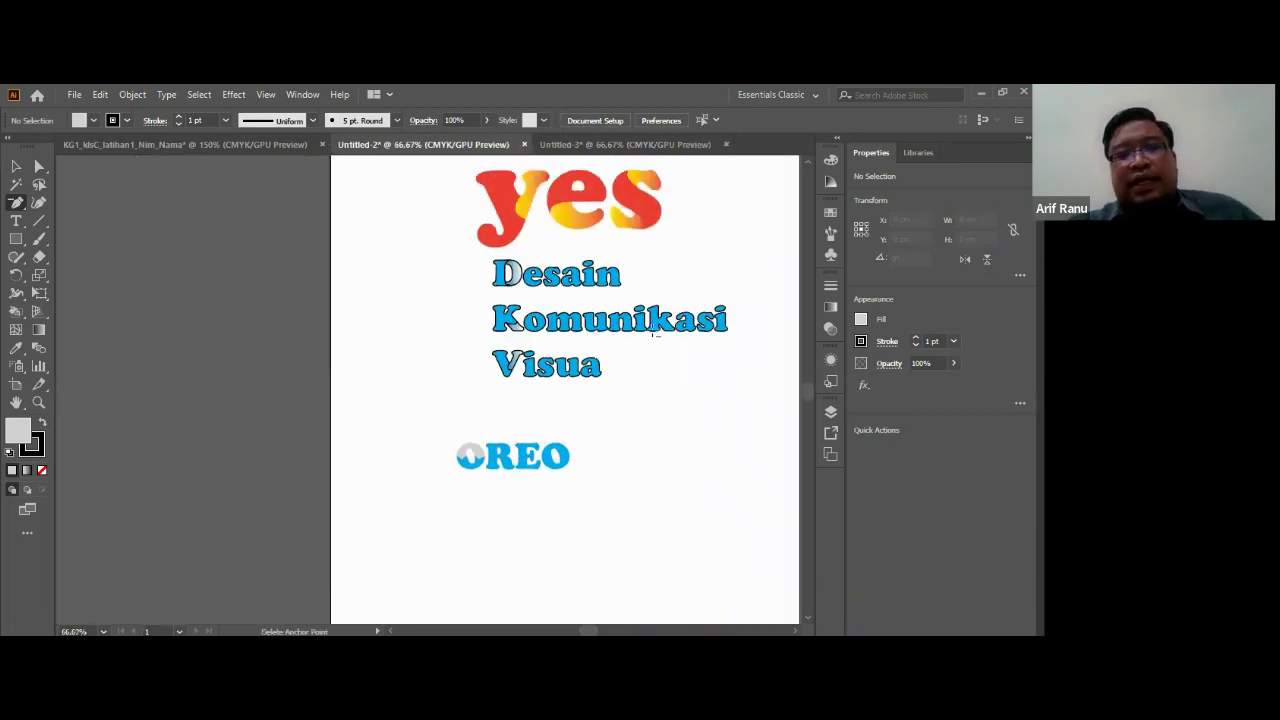